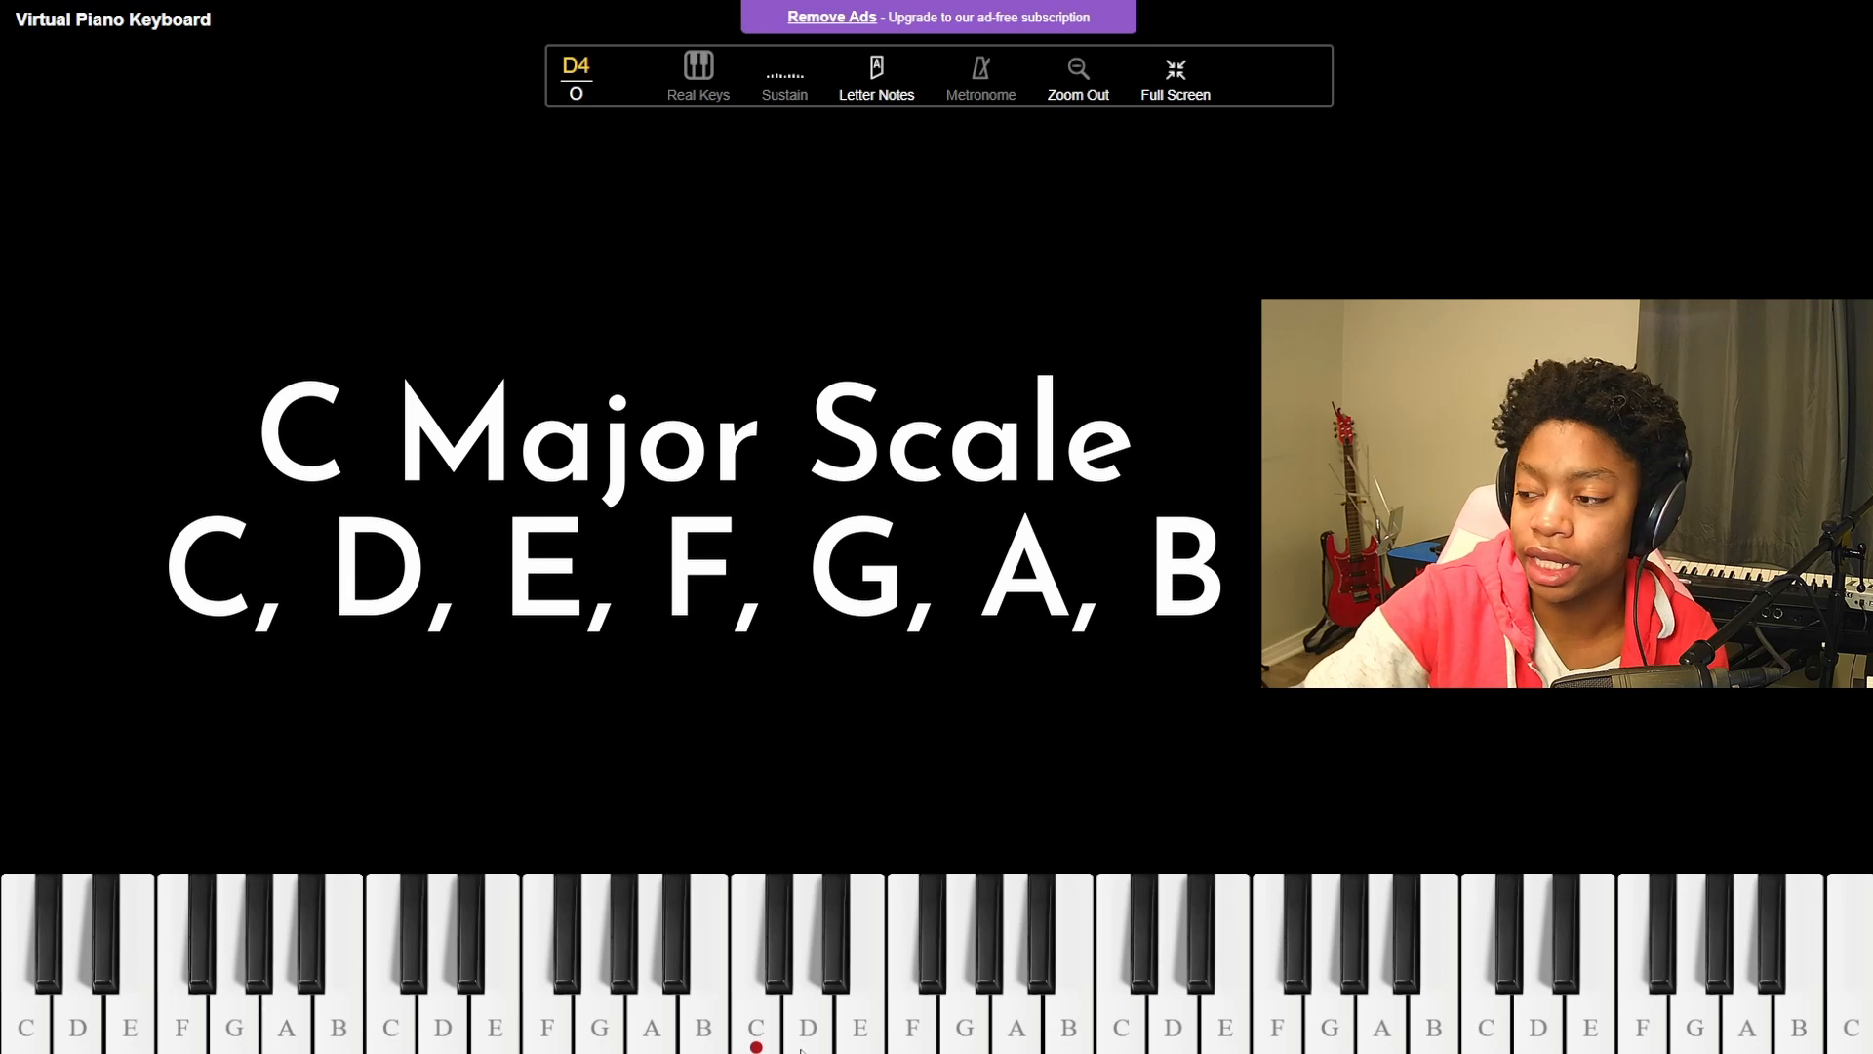
Play the C major scale upward note by note from C4 to C5 on the virtual piano.
left_click(756, 1033)
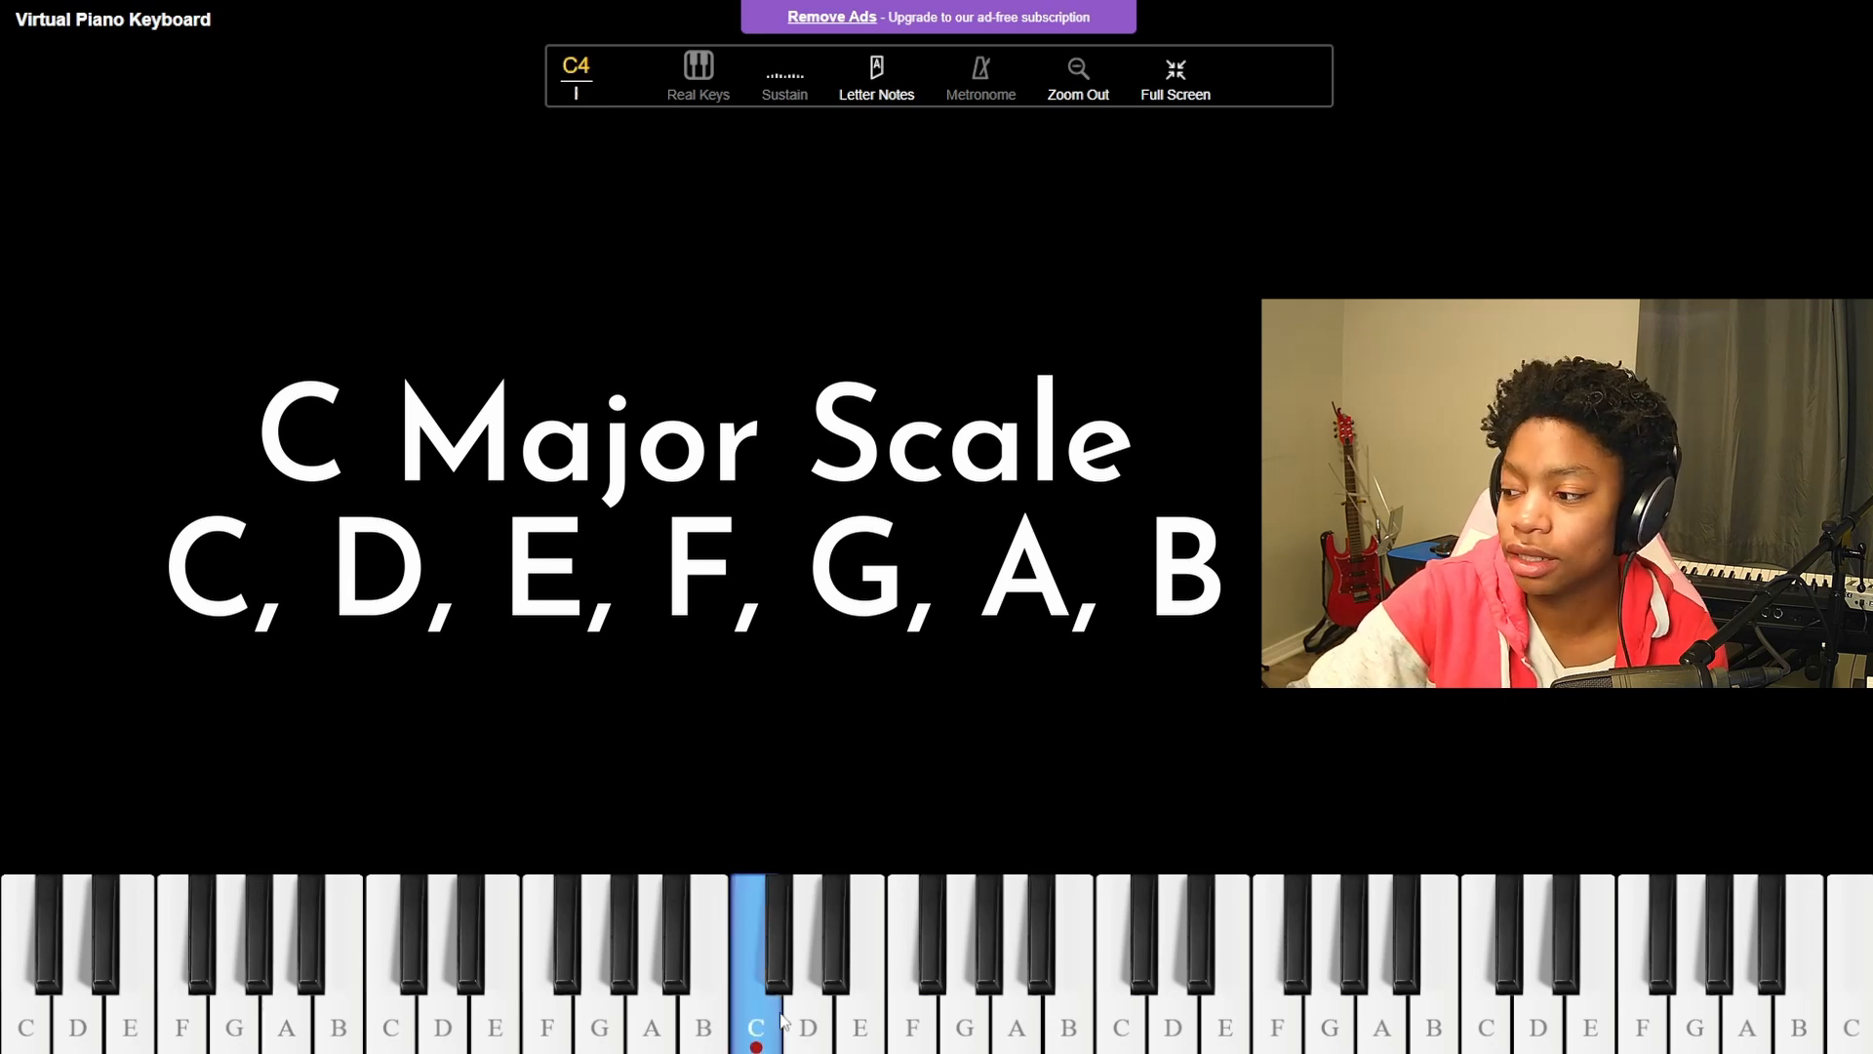
left_click(809, 1016)
left_click(860, 1029)
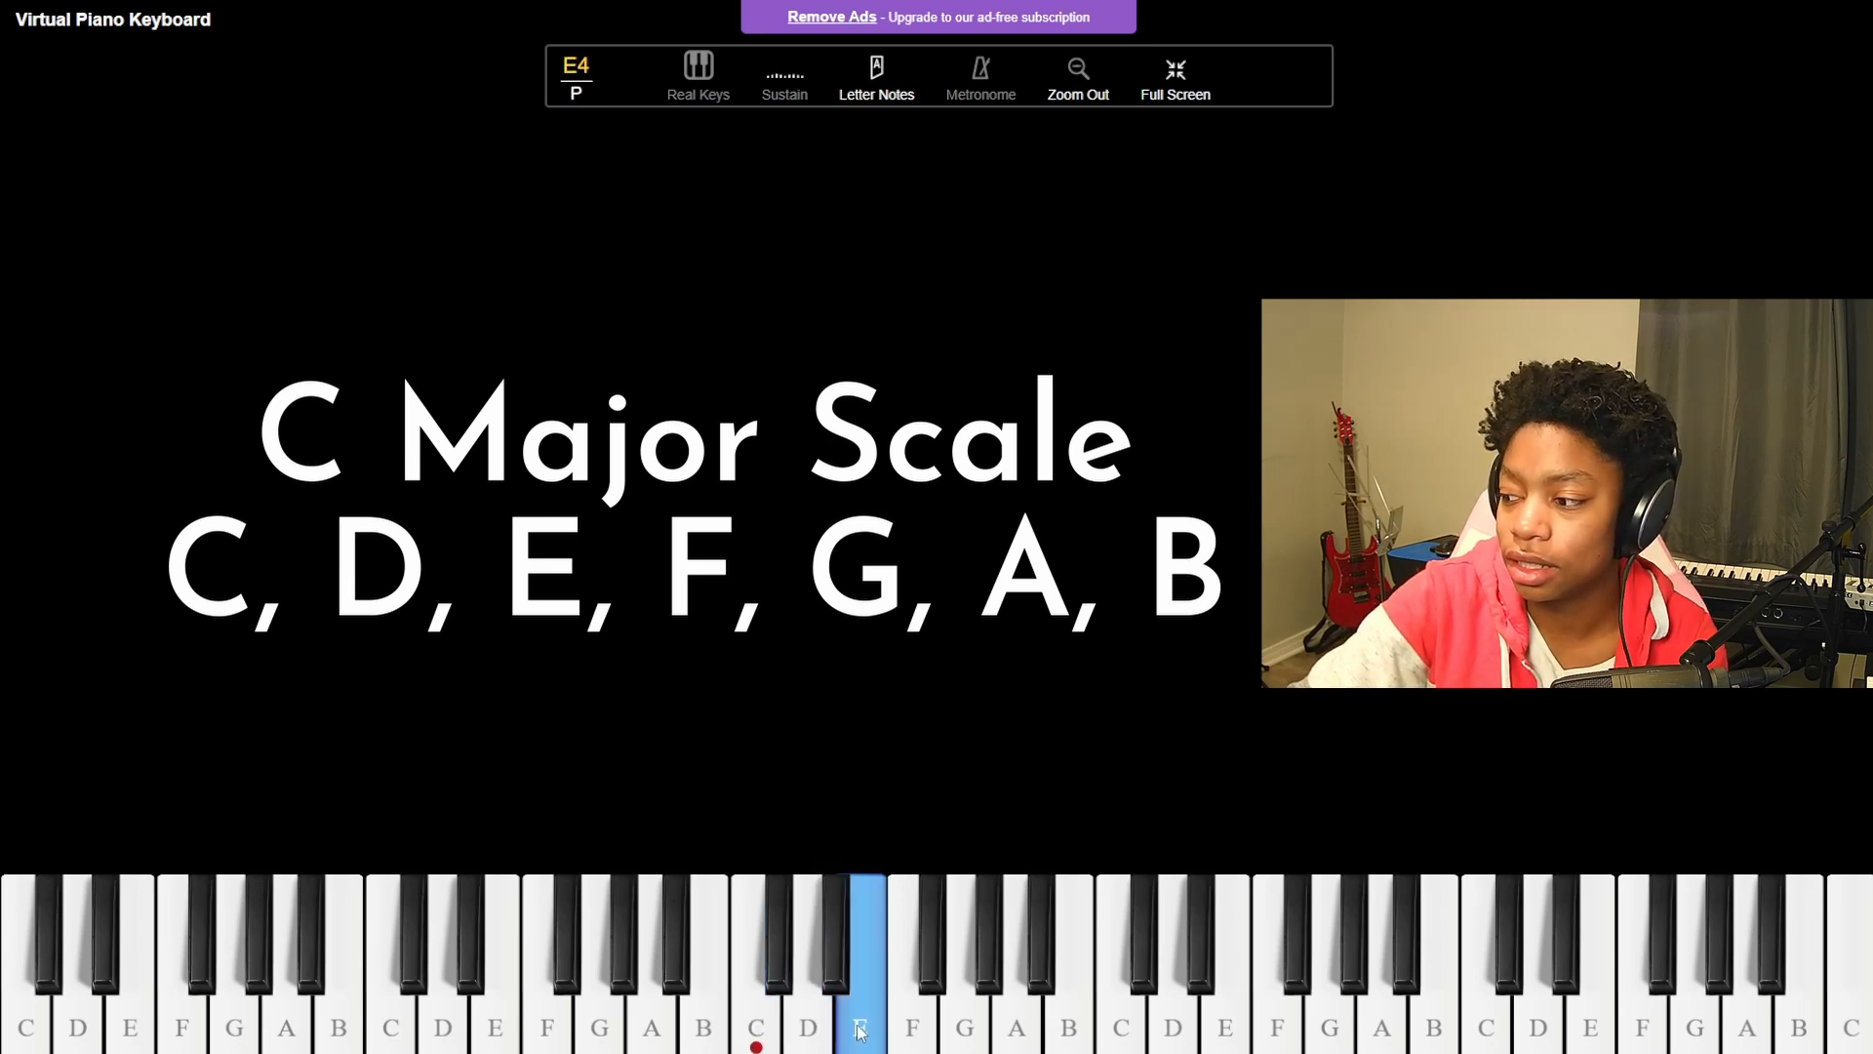
left_click(910, 1027)
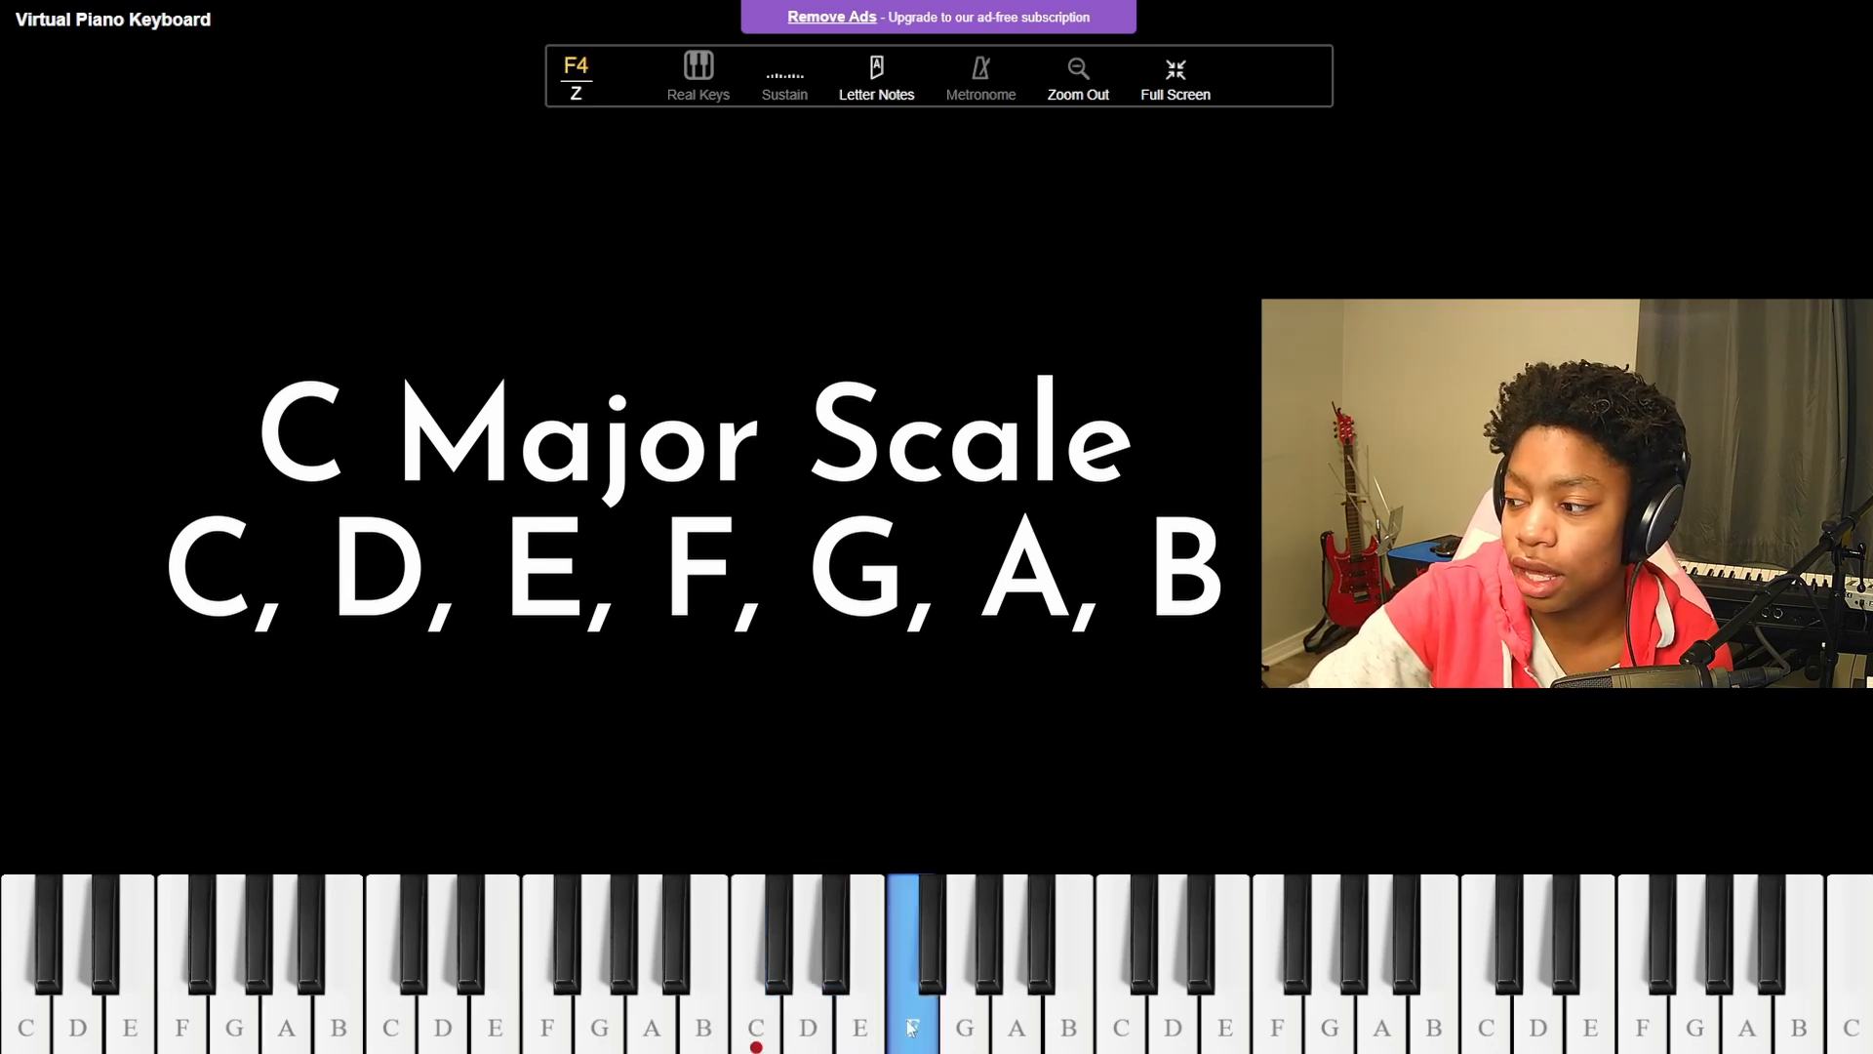
left_click(969, 1029)
left_click(1019, 1026)
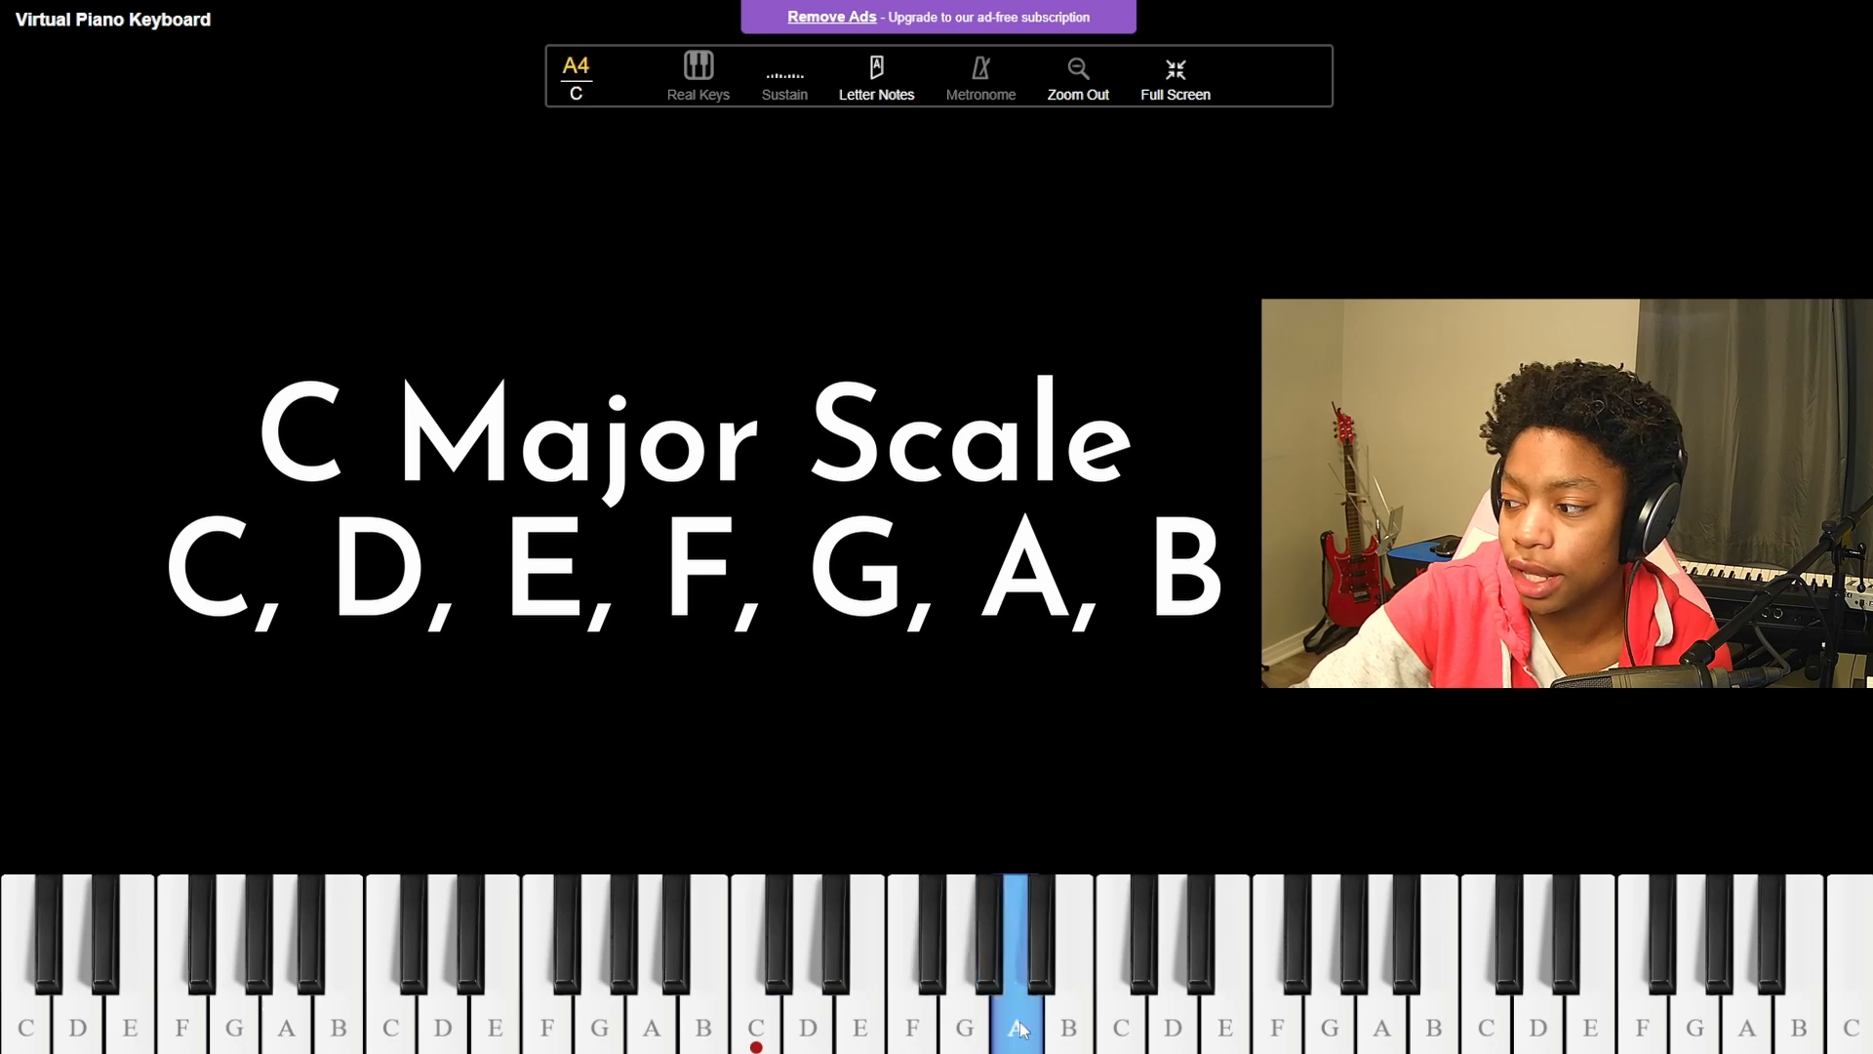
left_click(1069, 1027)
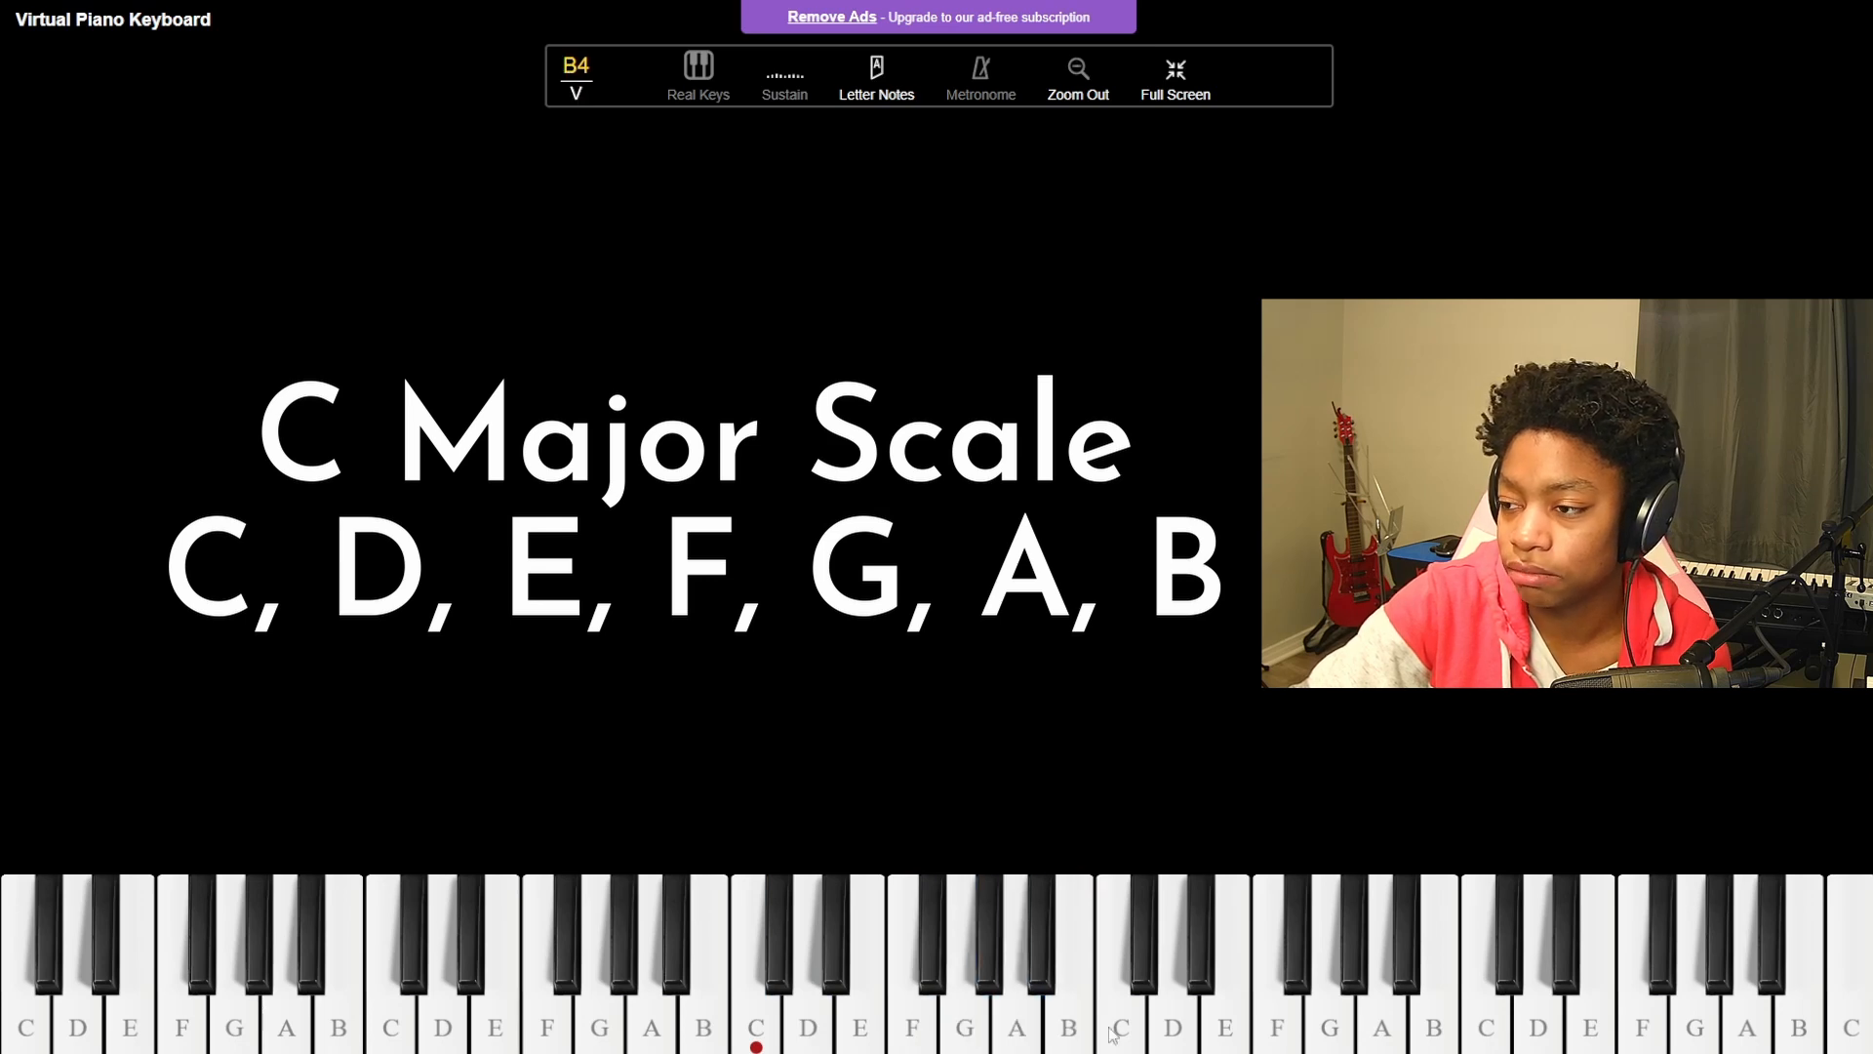
left_click(1113, 1032)
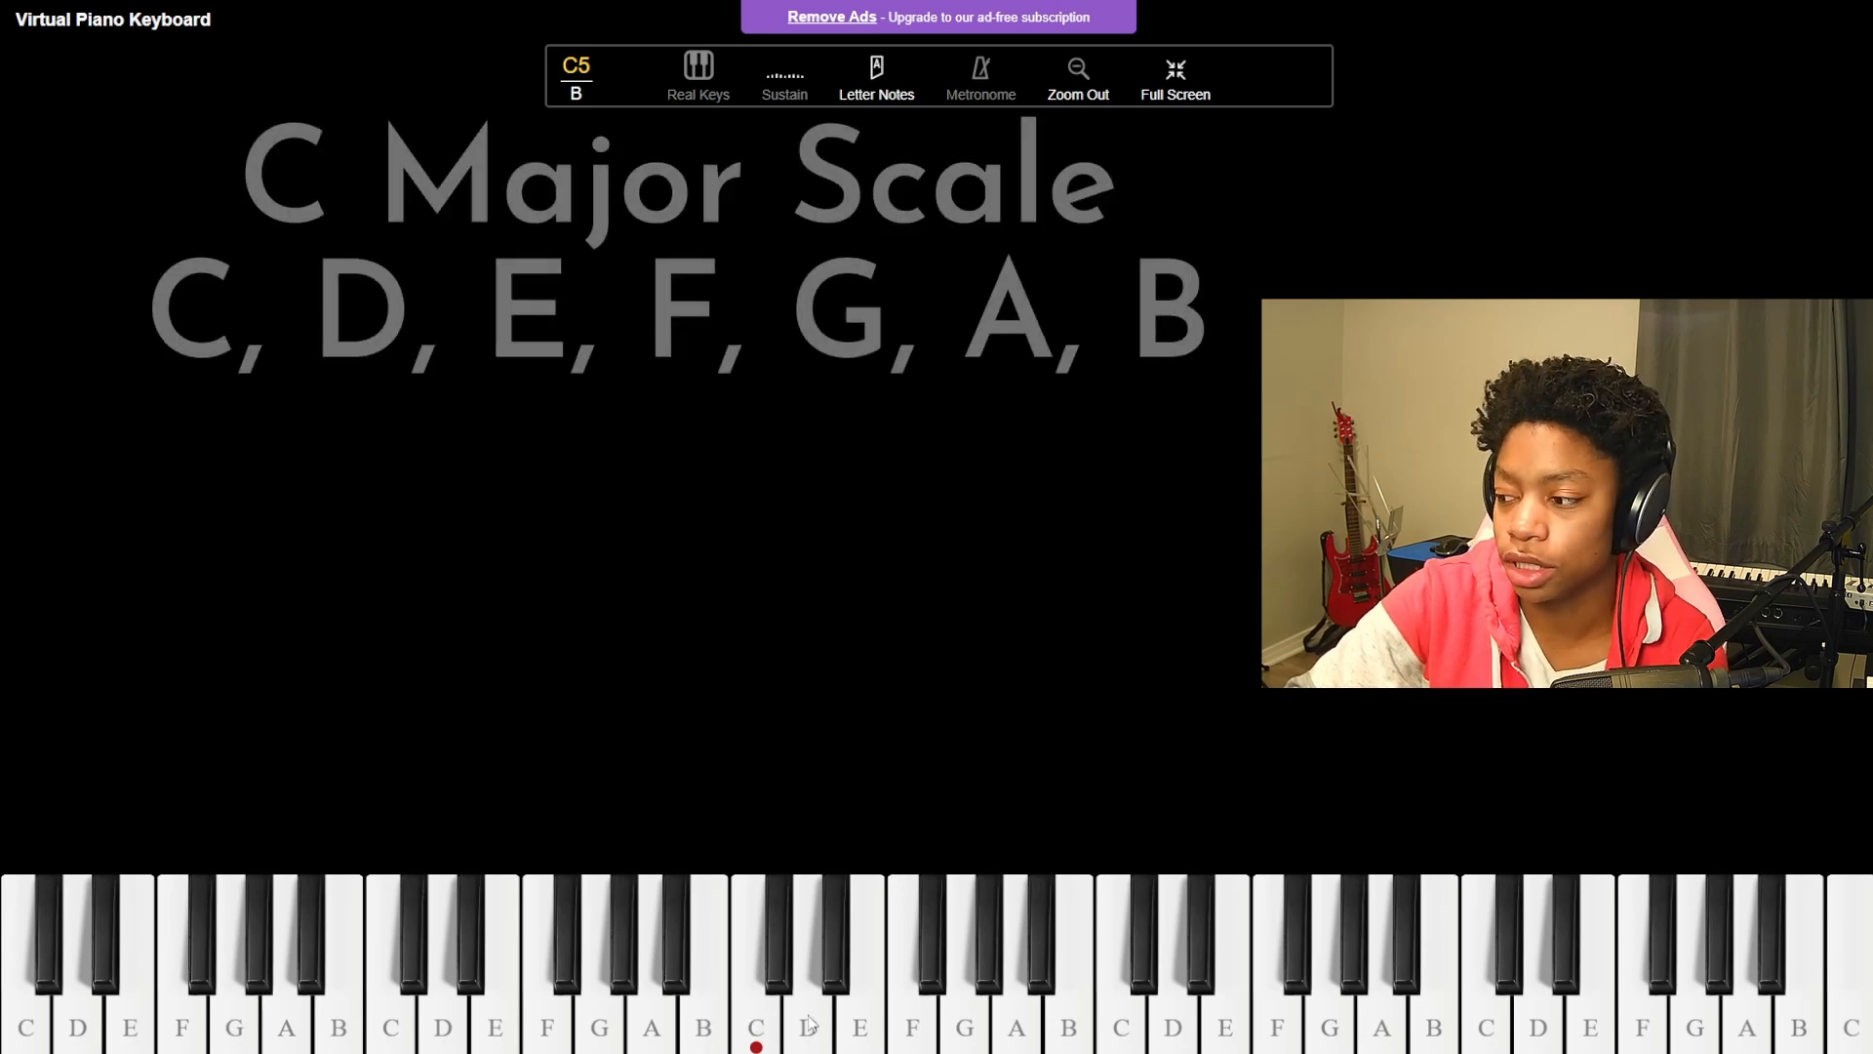
Play the C major chord notes C4, E4 and G4 one at a time, two times over.
left_click(762, 1031)
left_click(857, 1020)
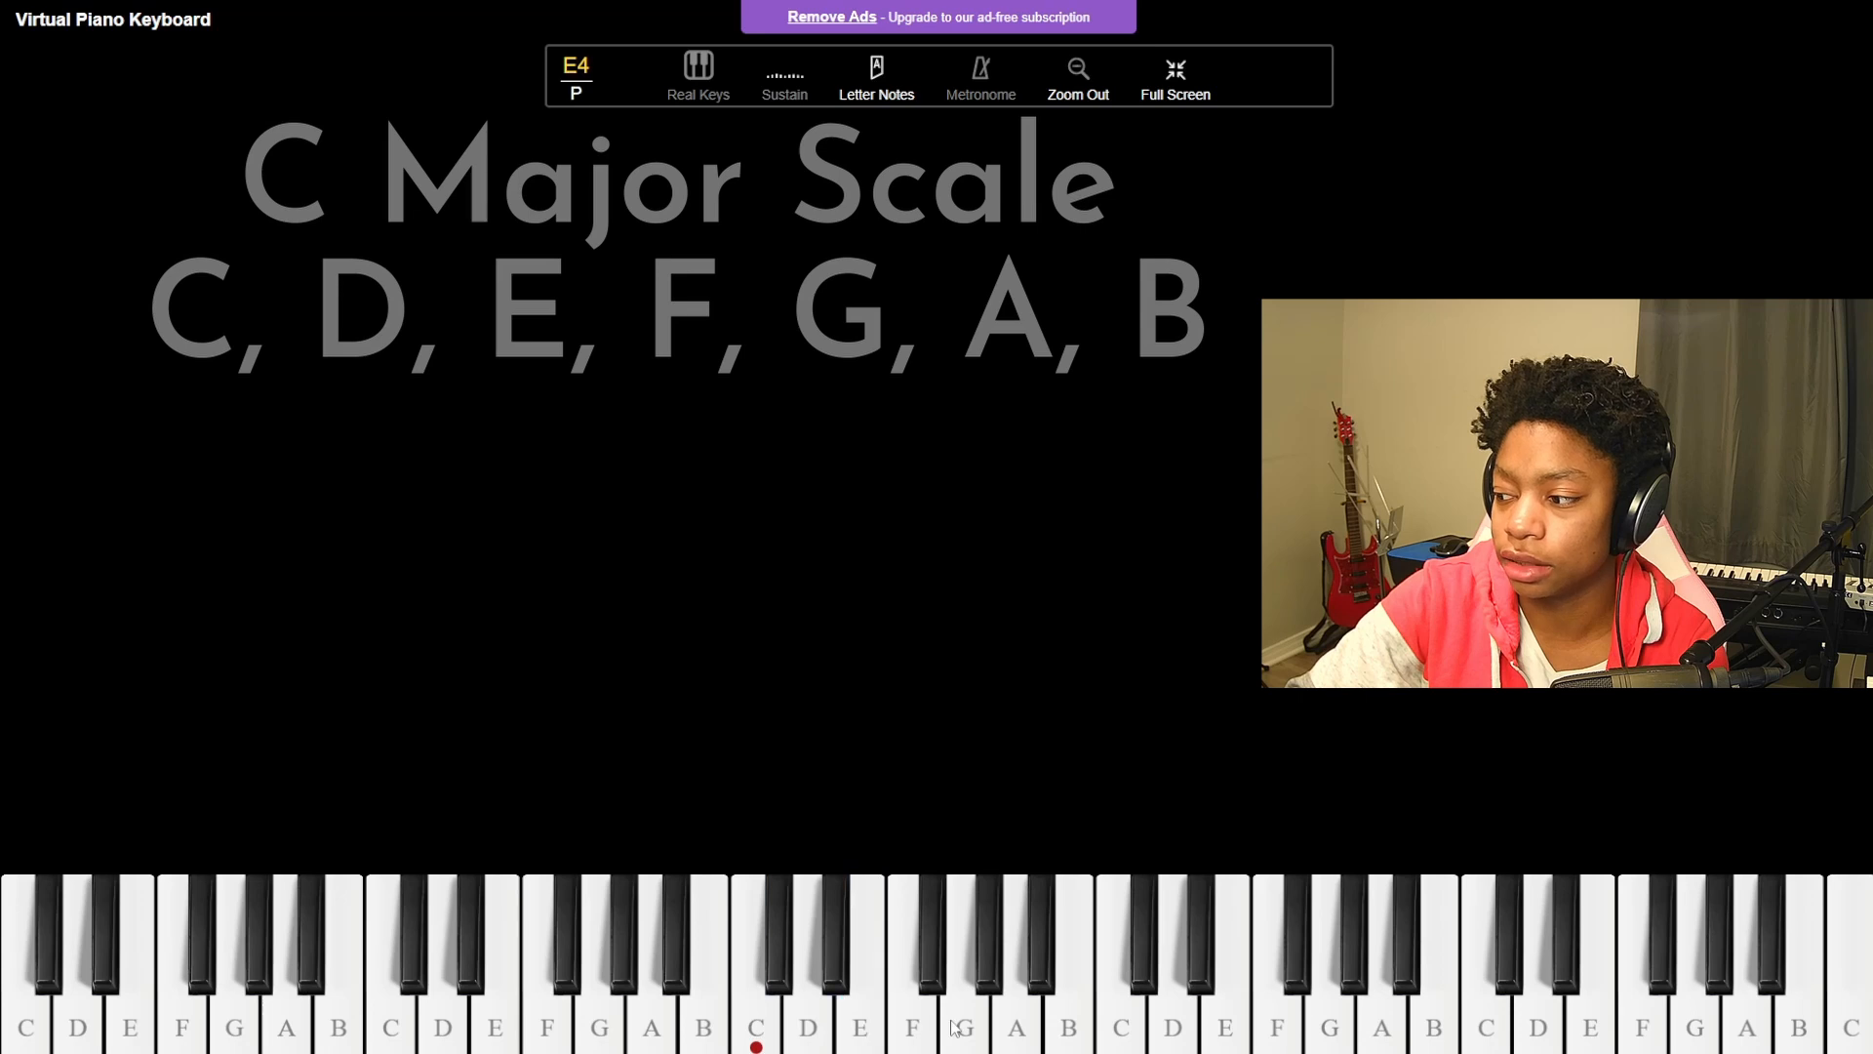
left_click(952, 1021)
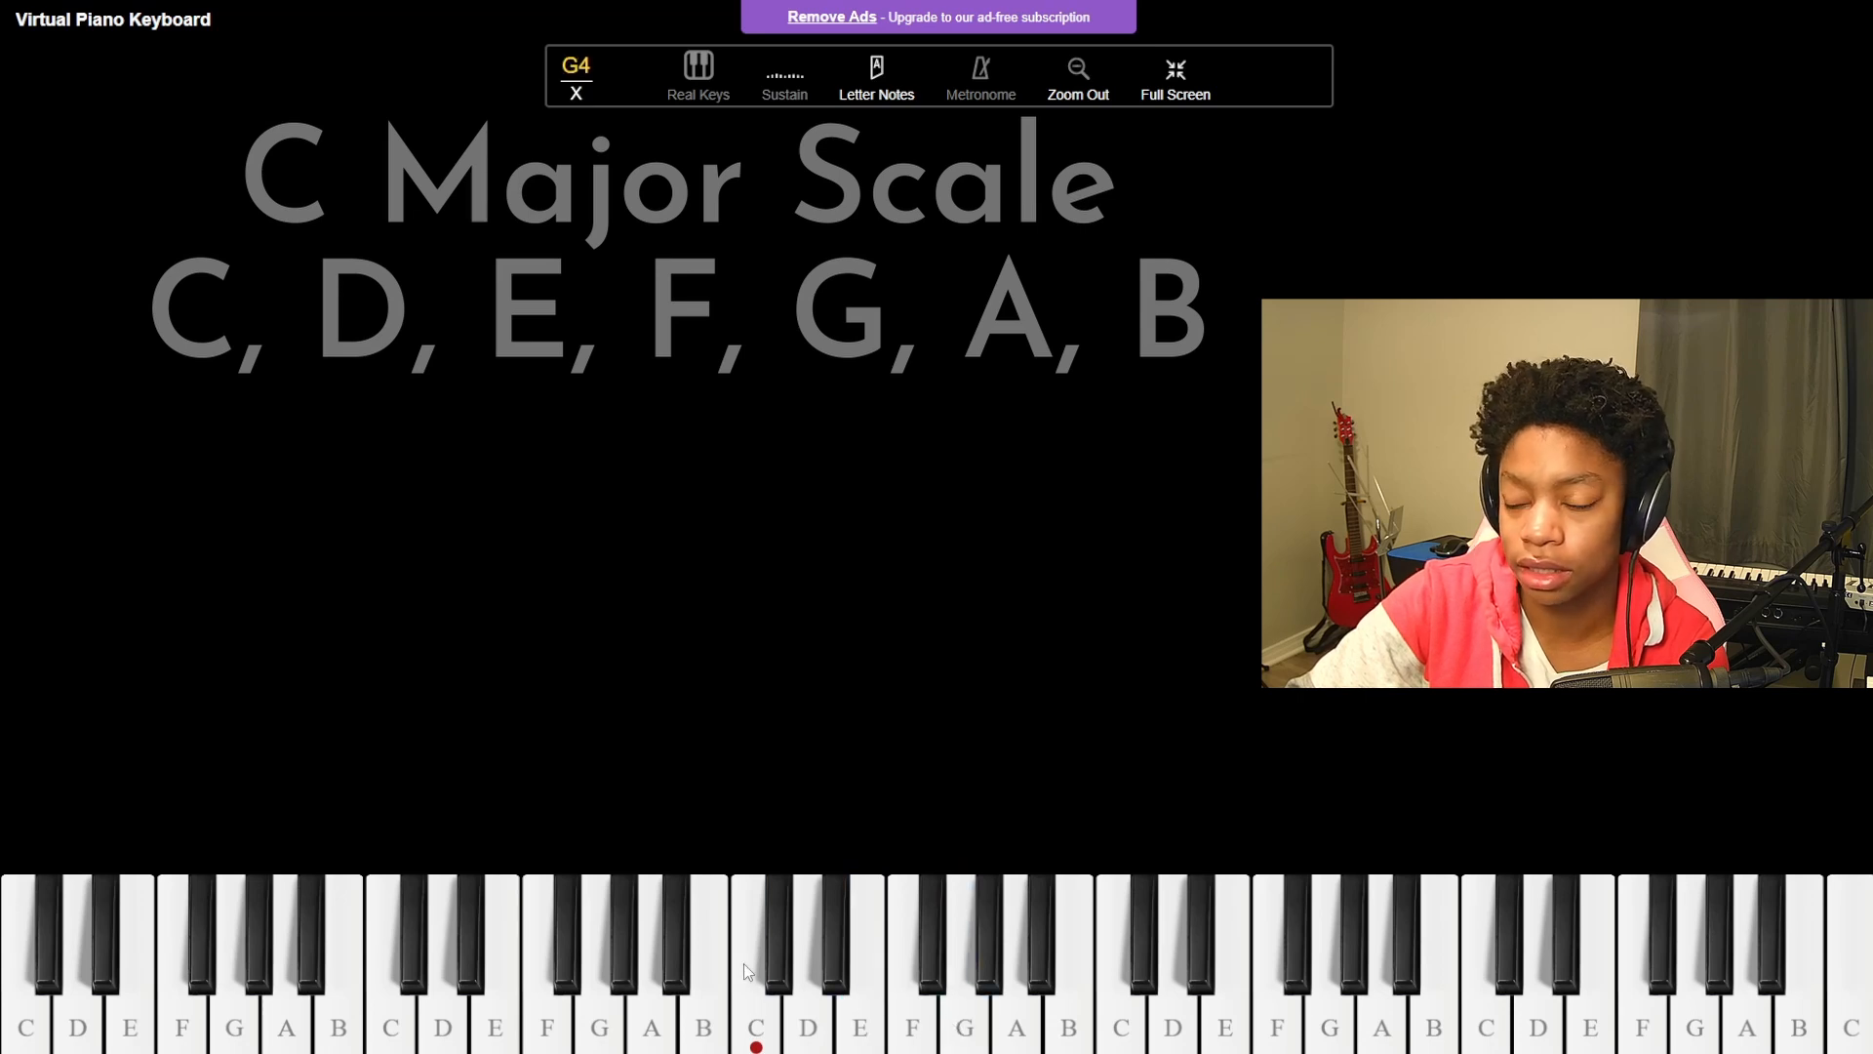
left_click(761, 1029)
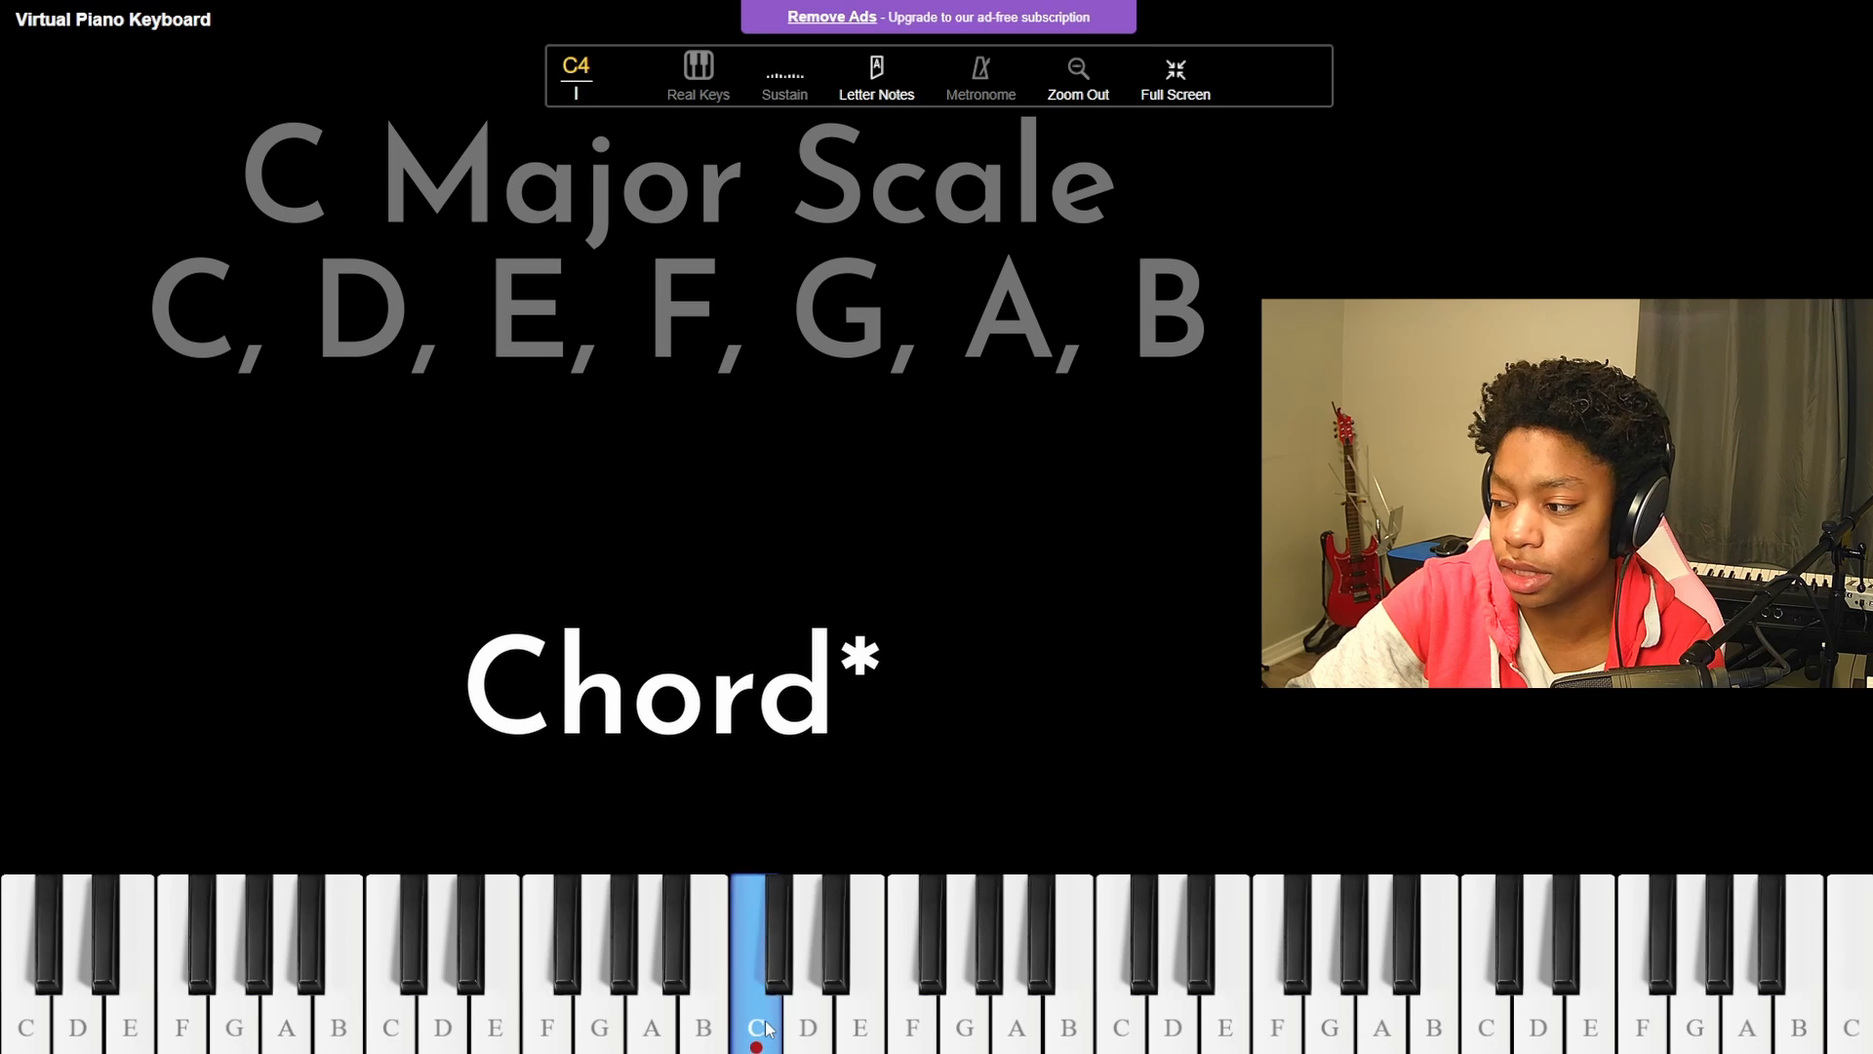
left_click(863, 1031)
left_click(963, 1034)
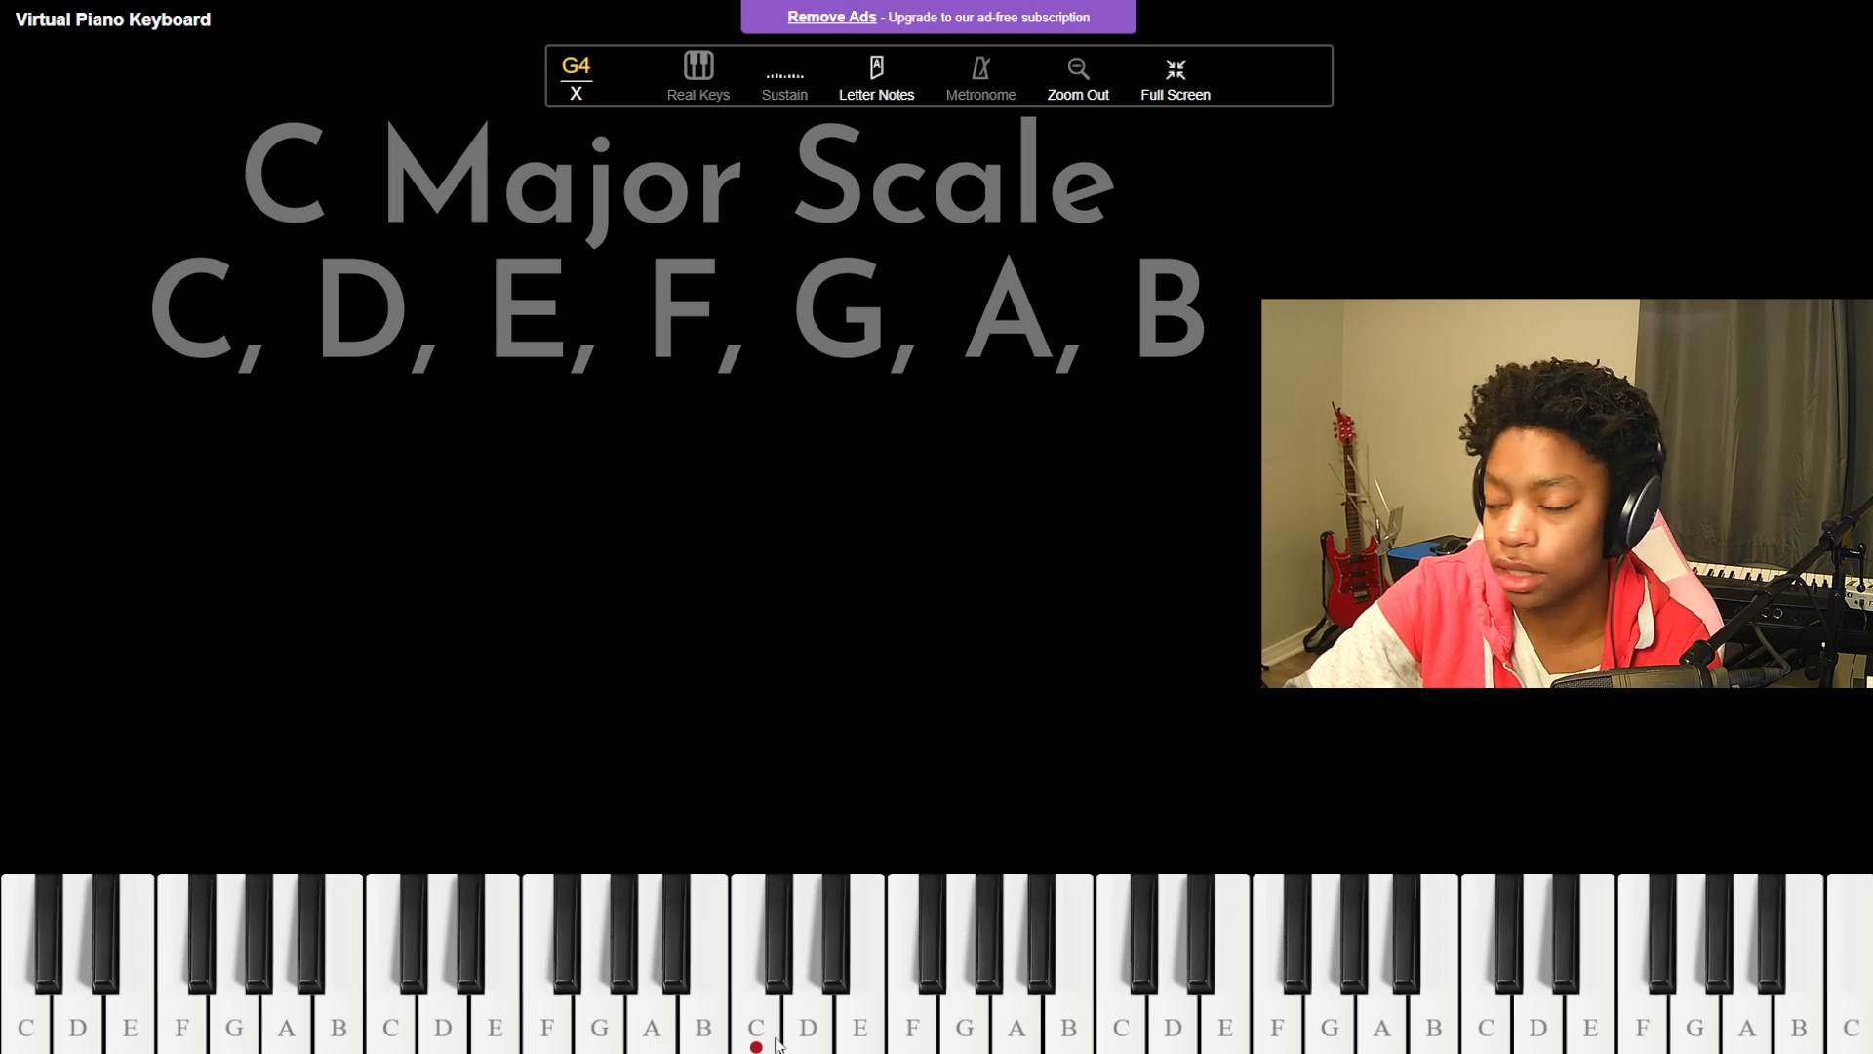
Play the A minor chord notes A3, C4 and E4 one at a time.
left_click(650, 1042)
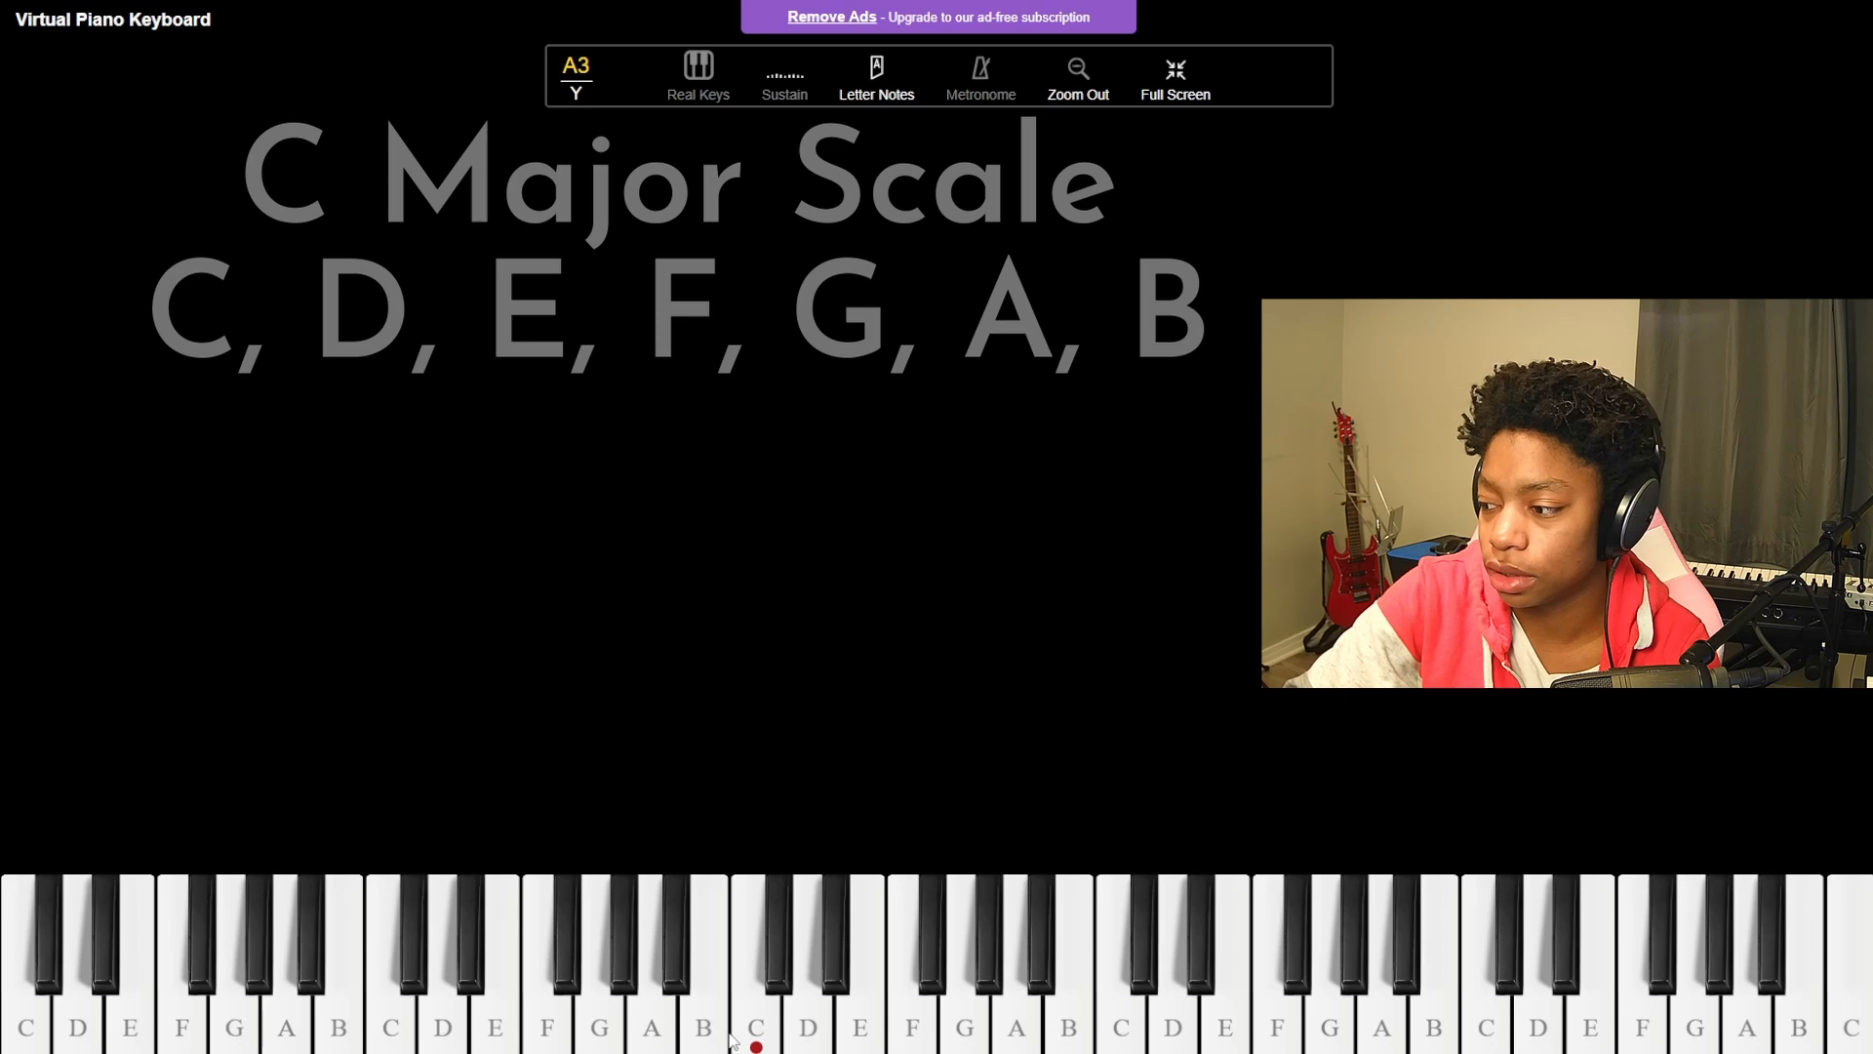
left_click(756, 1039)
left_click(873, 1035)
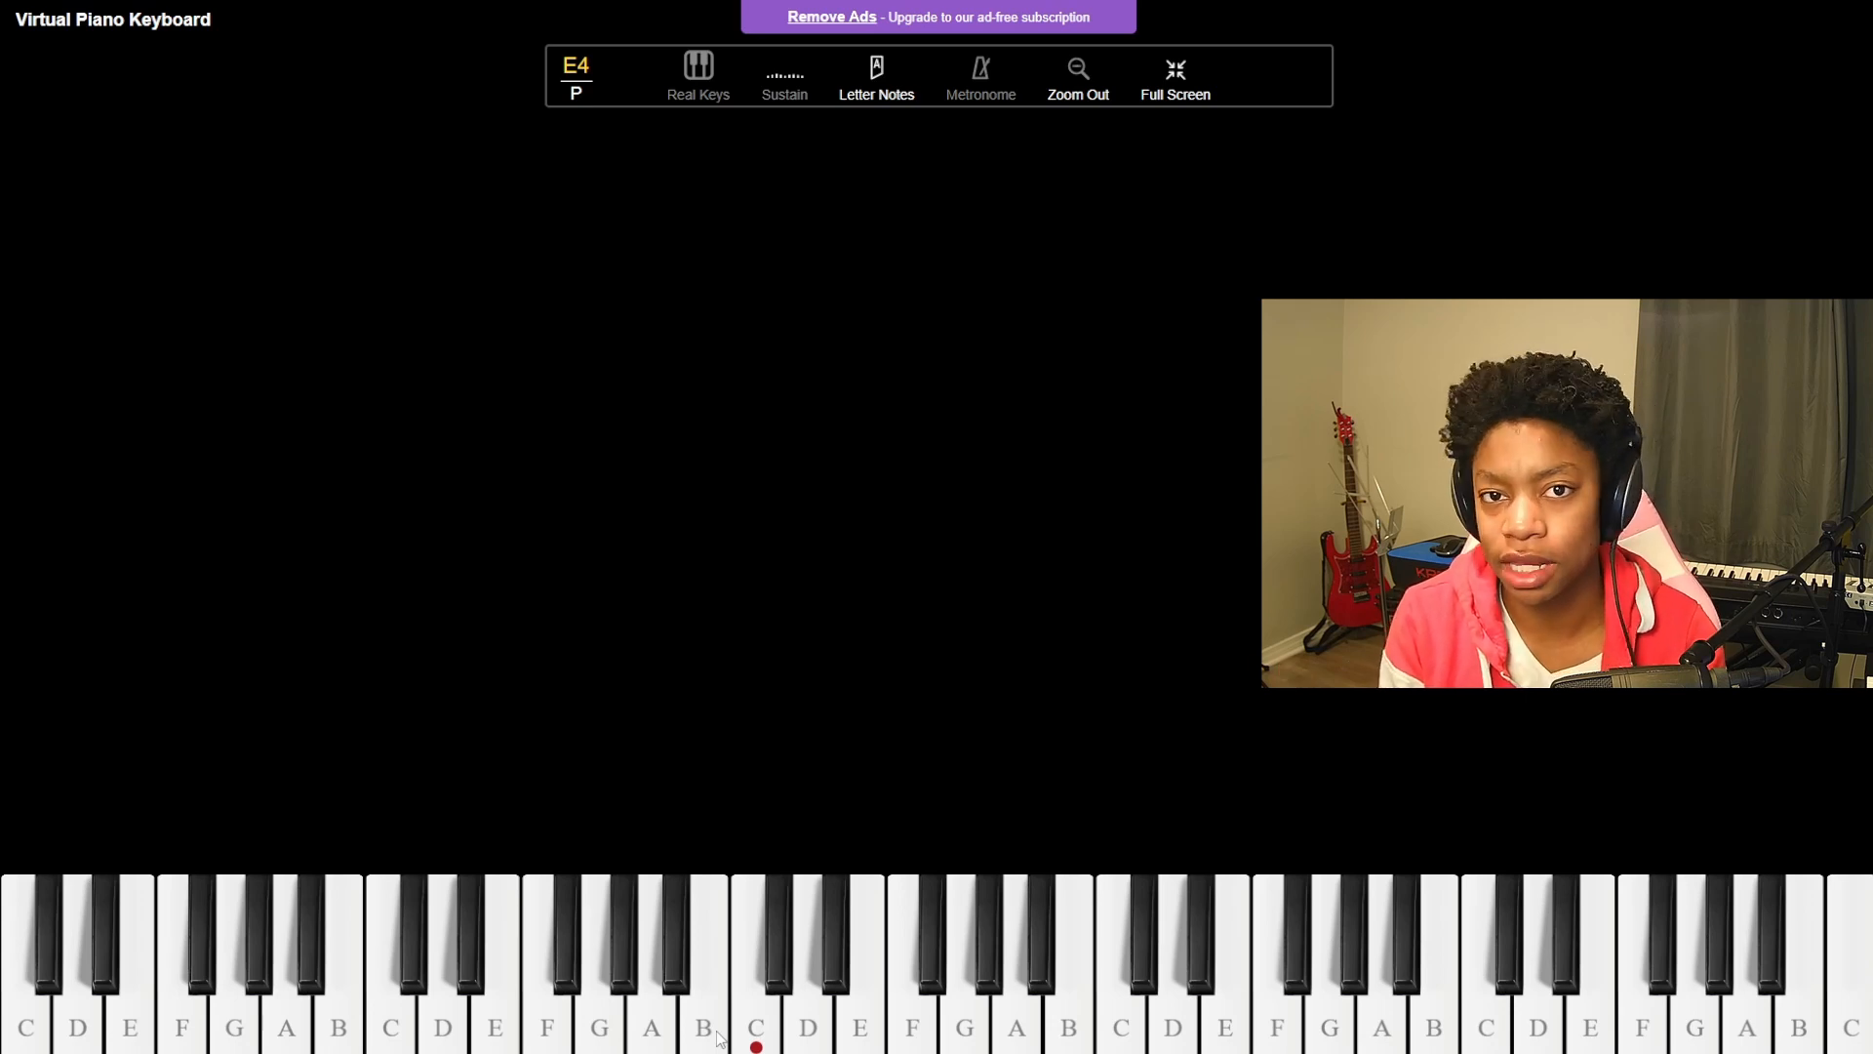
Play the G major chord notes G4, B4 and D5 one at a time.
left_click(965, 1032)
left_click(1083, 1036)
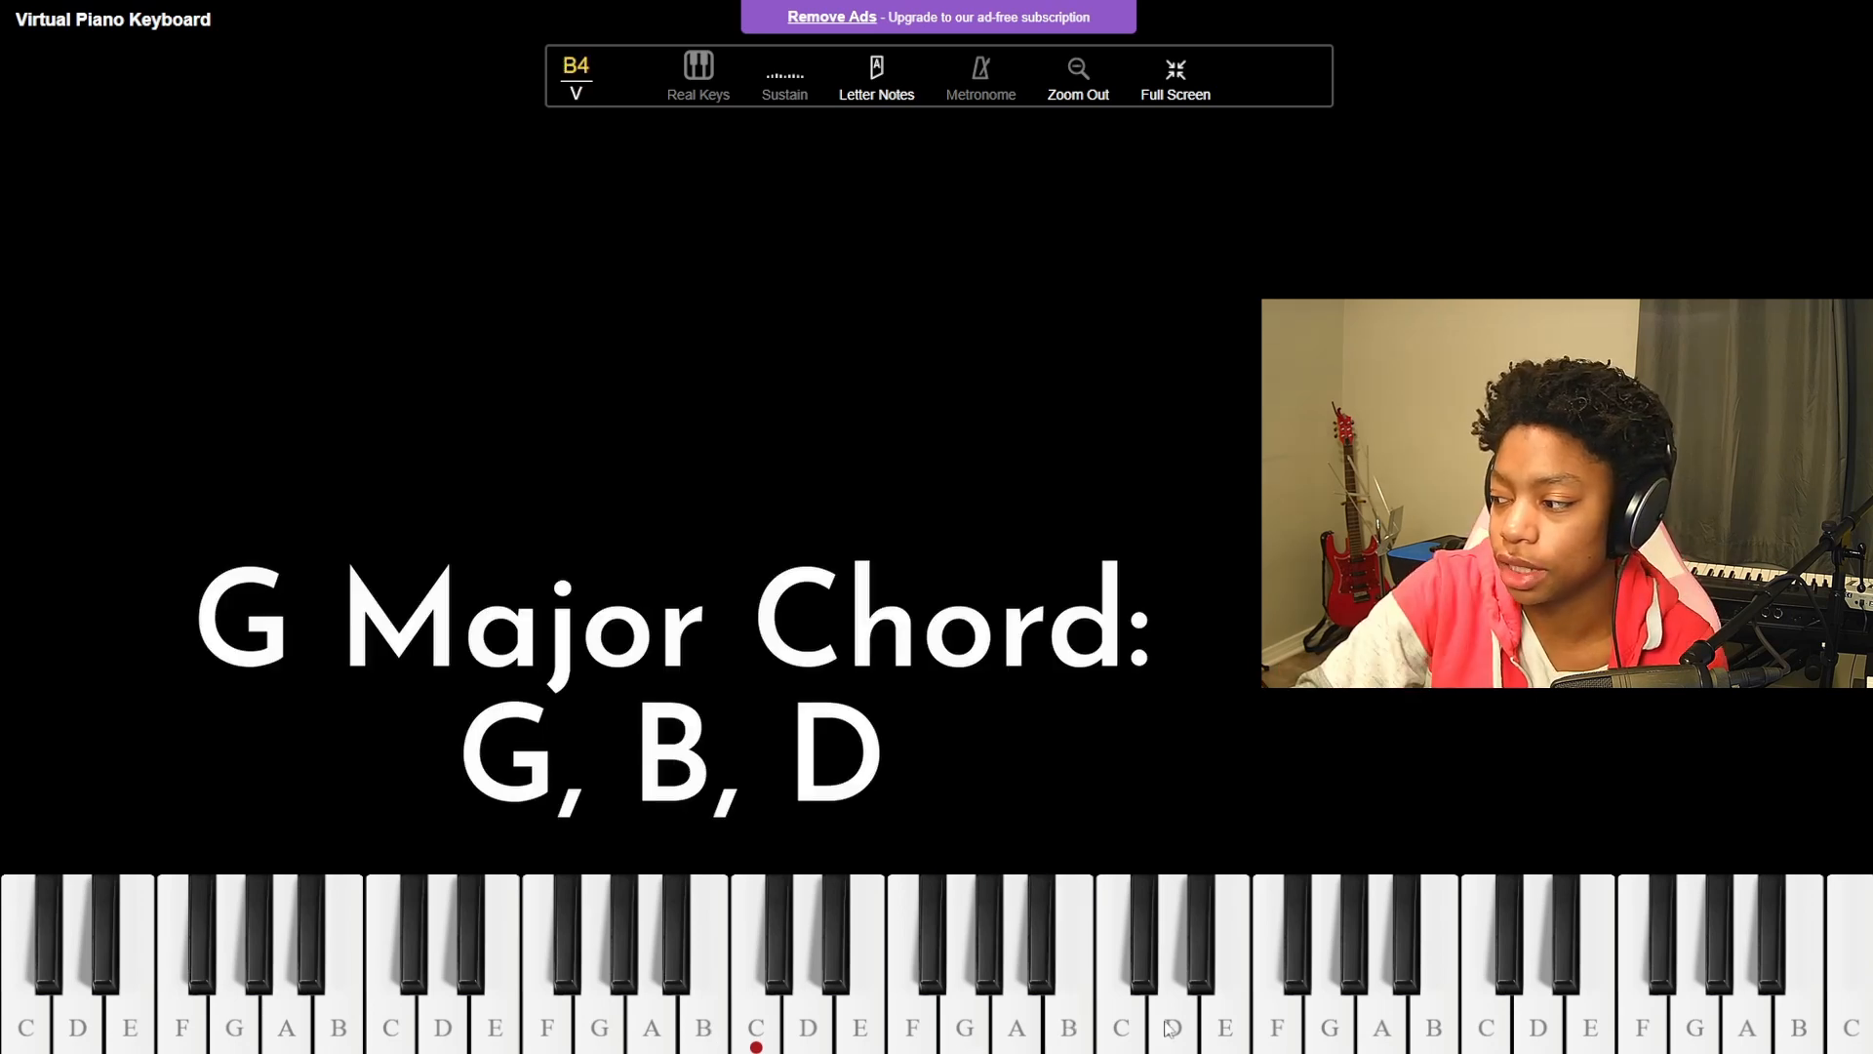
left_click(1170, 1030)
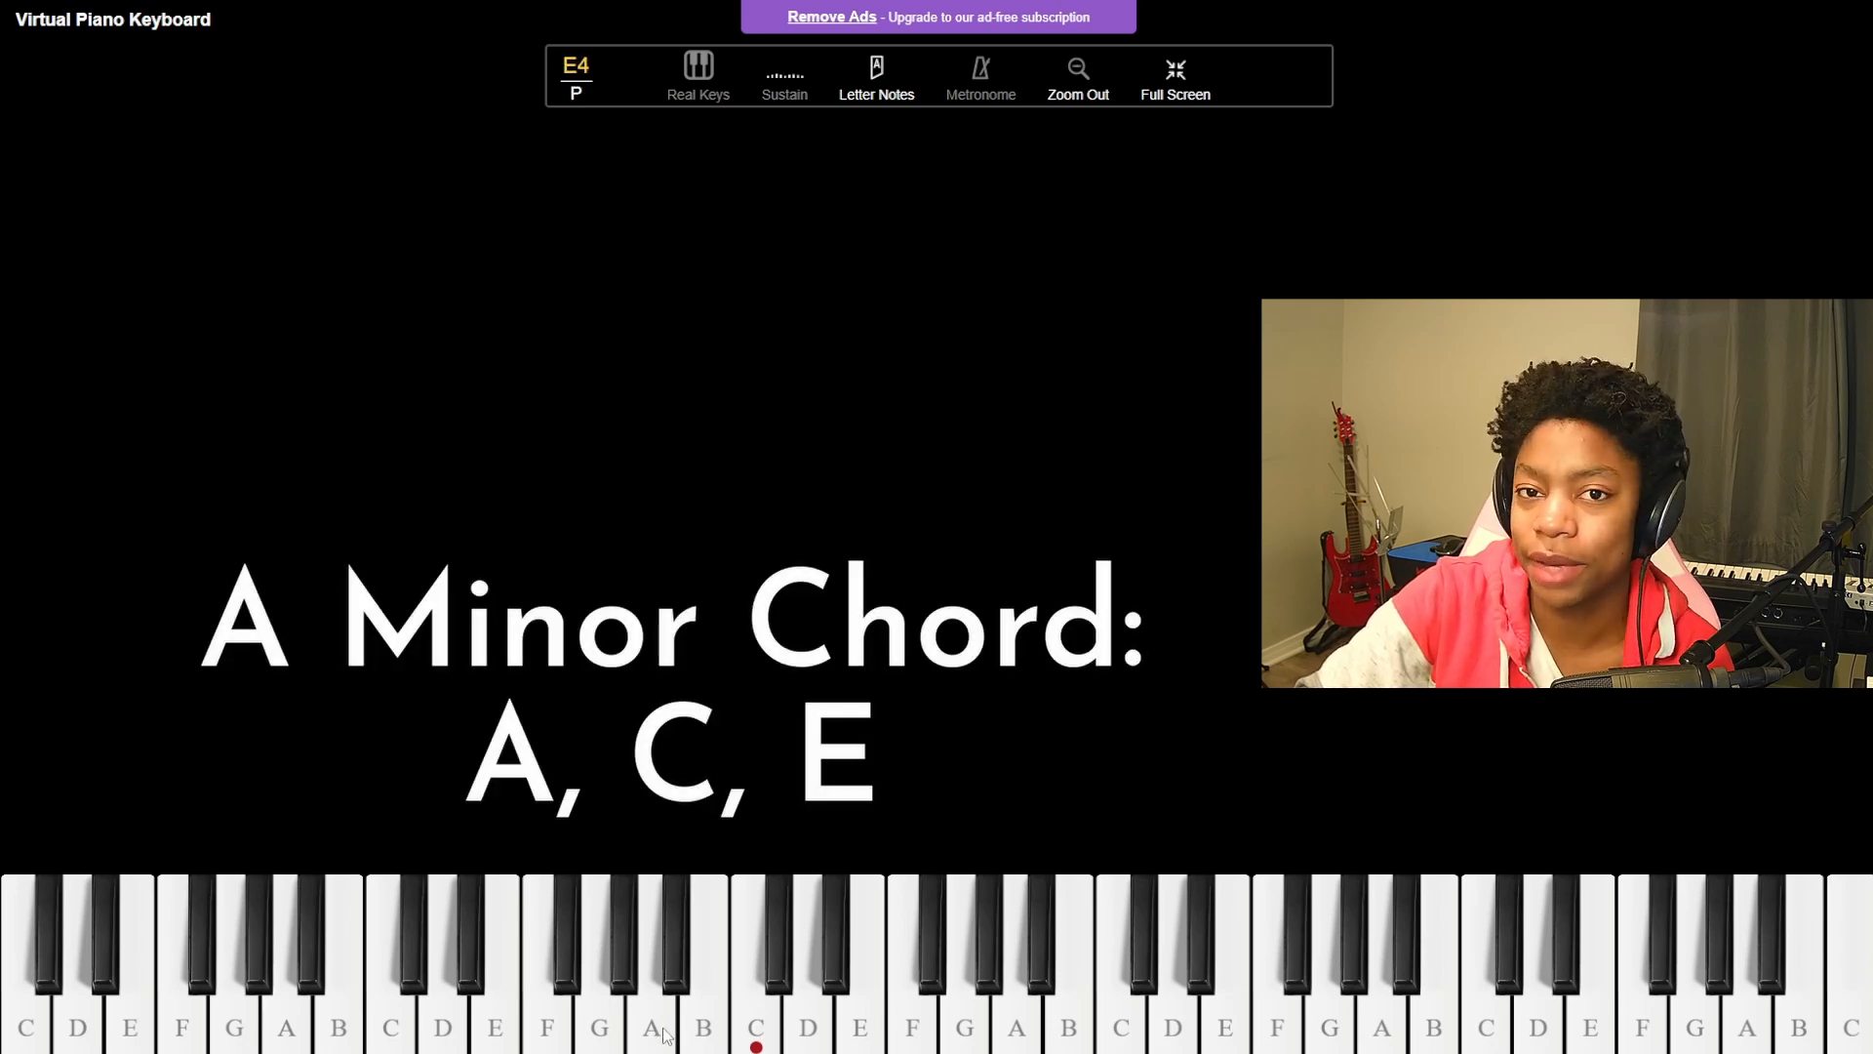
Repeat the A minor chord notes A3, C4 and E4 in ascending order.
left_click(663, 1034)
left_click(757, 1005)
left_click(854, 976)
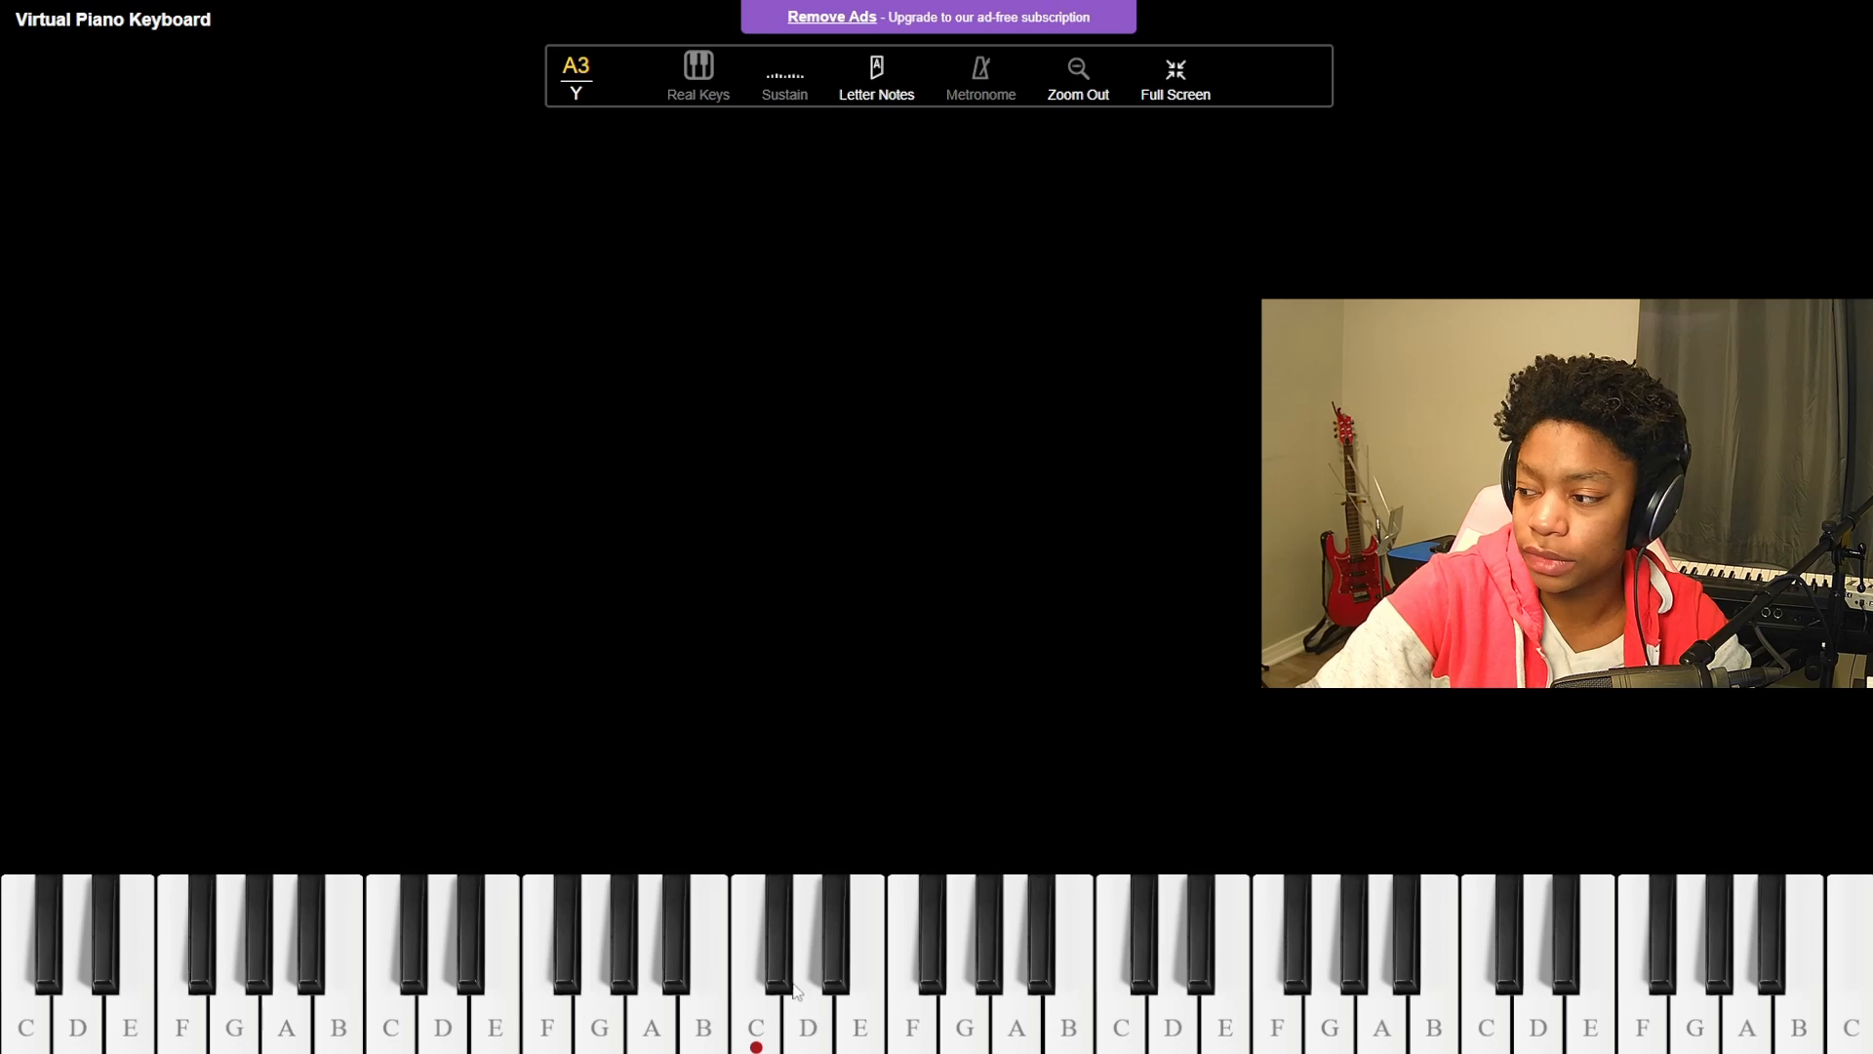
Play D4 twice, and play a short melody in octave 3: C, C, E, C, F, E, D, F, C.
left_click(814, 1024)
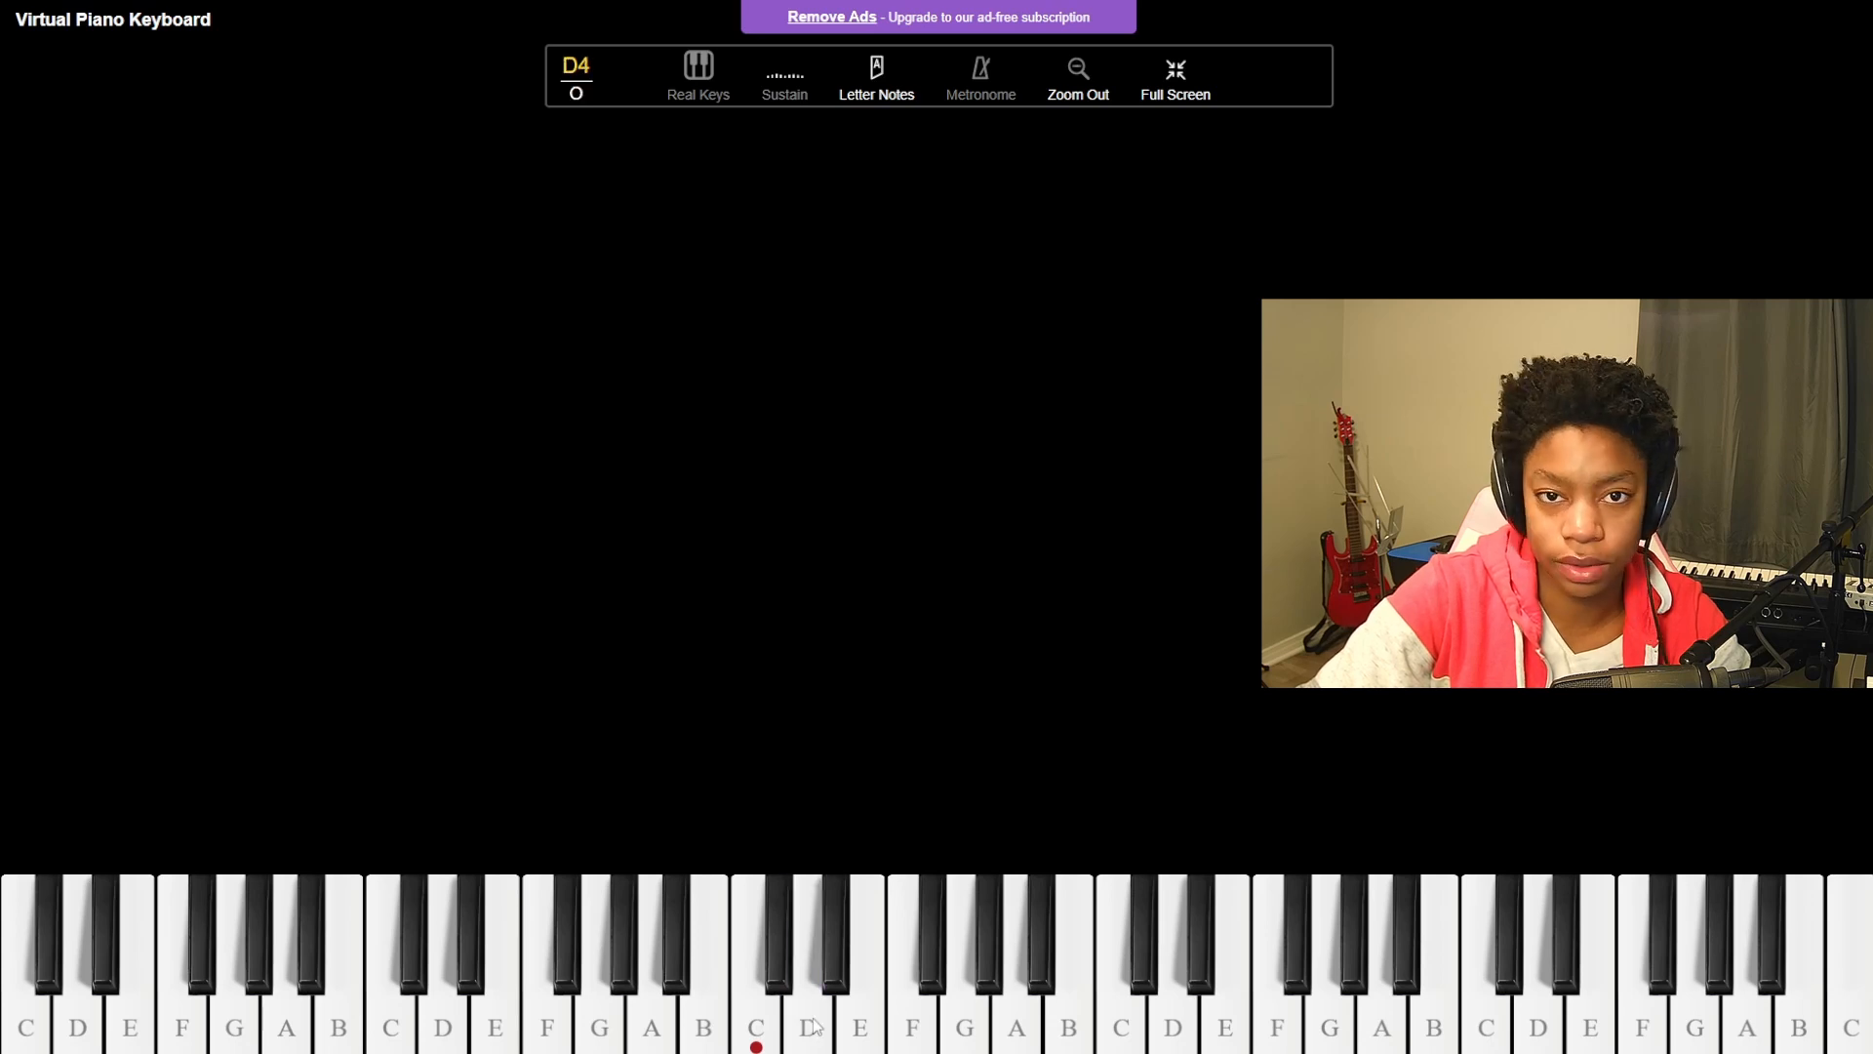
left_click(814, 1024)
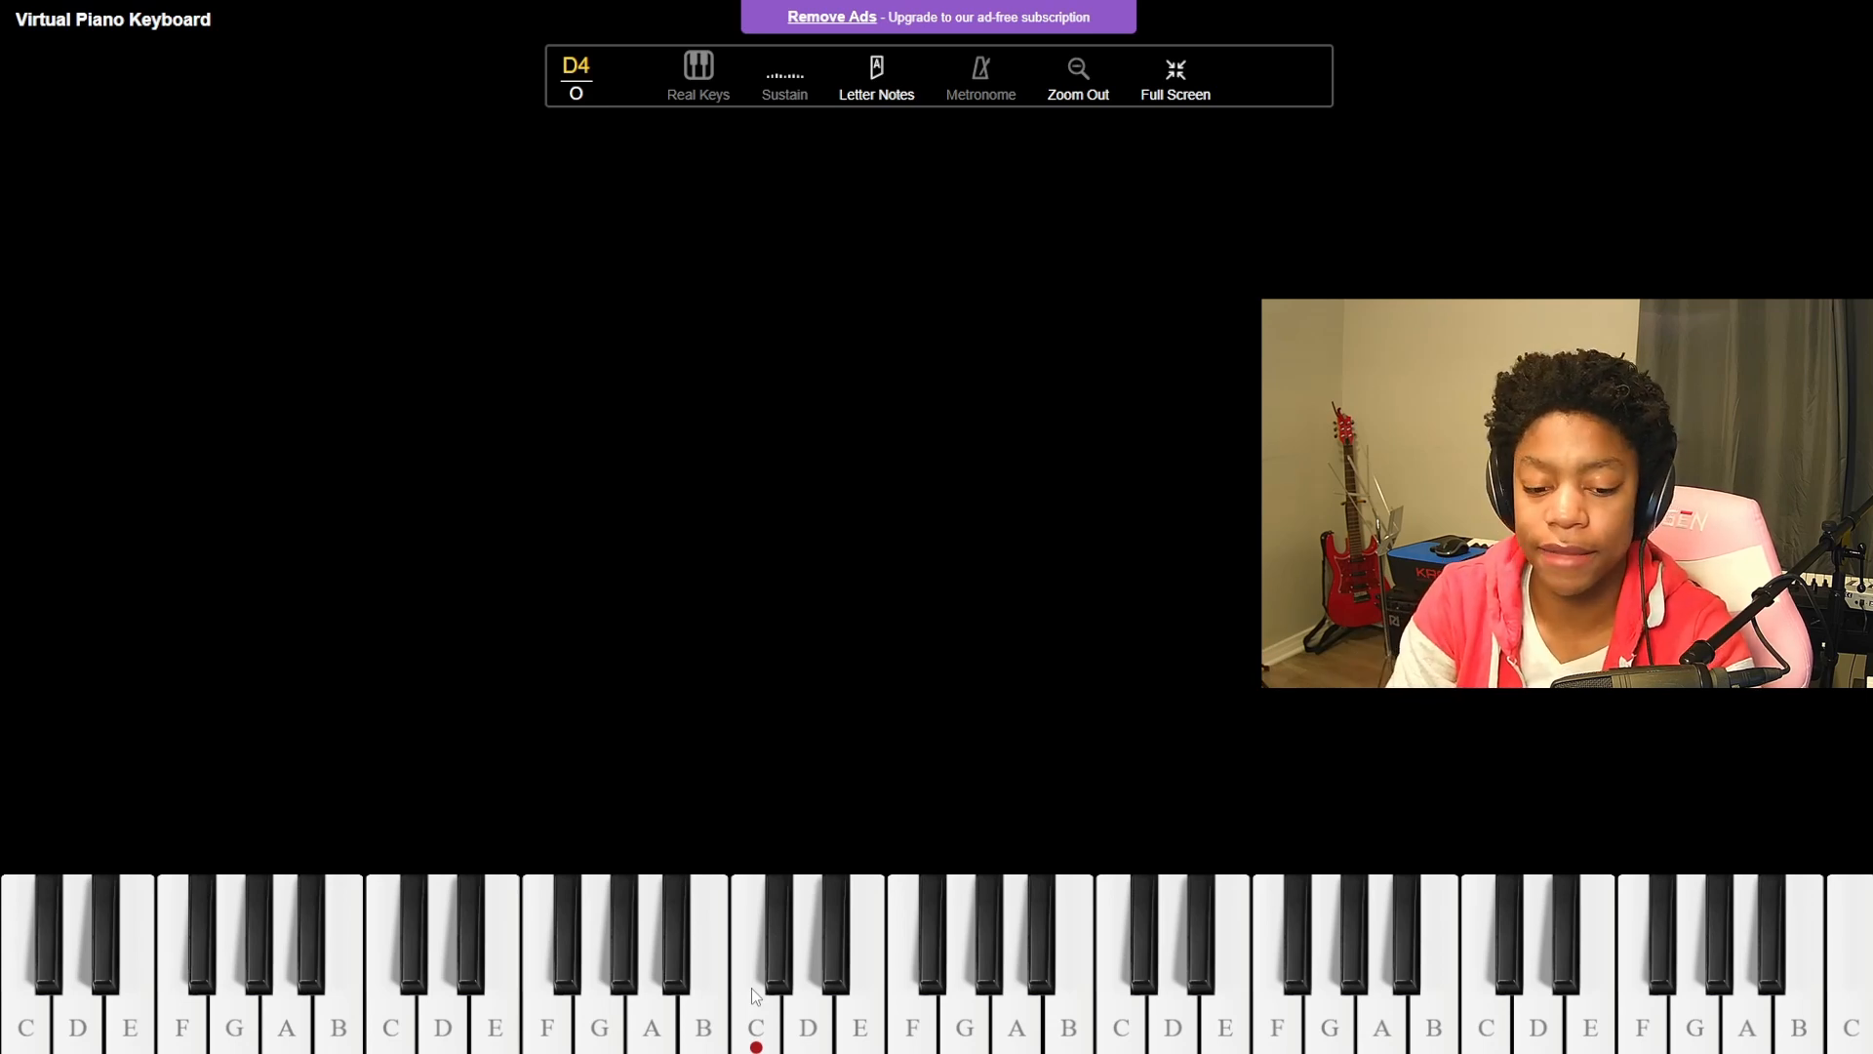
key("q")
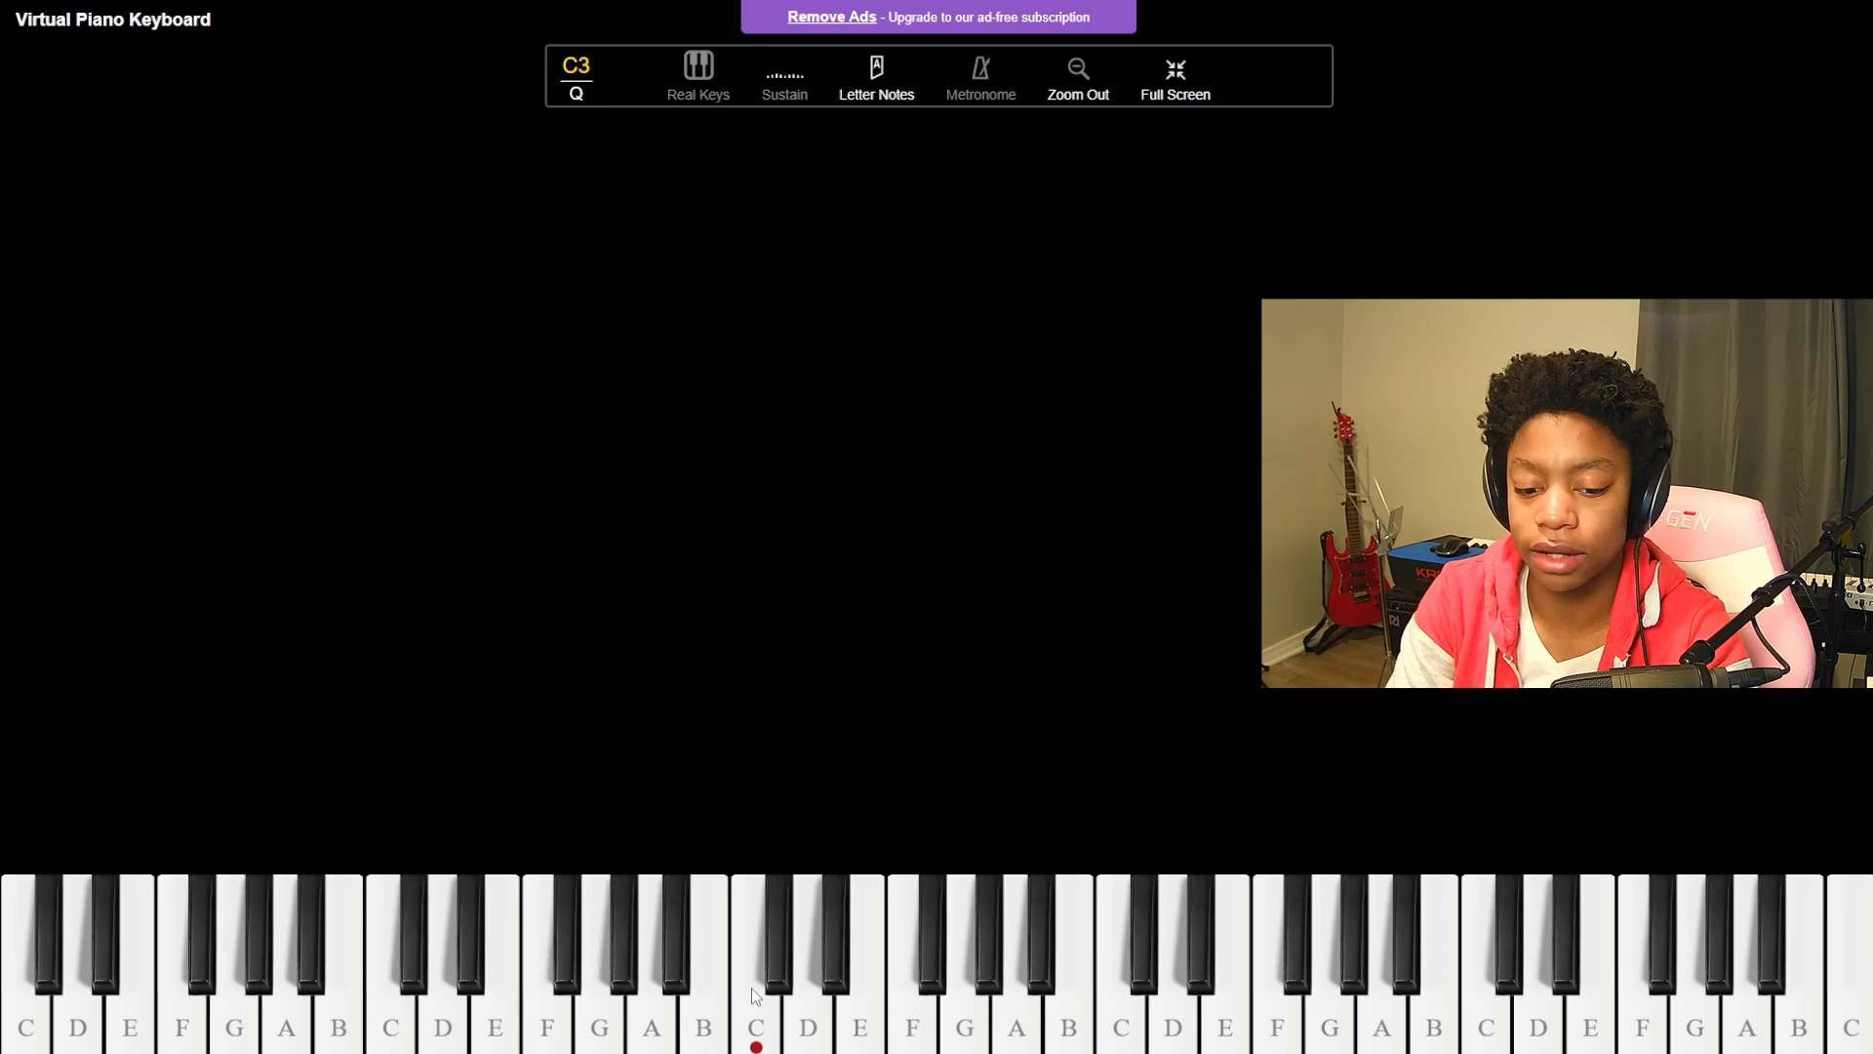
key("q")
key("e")
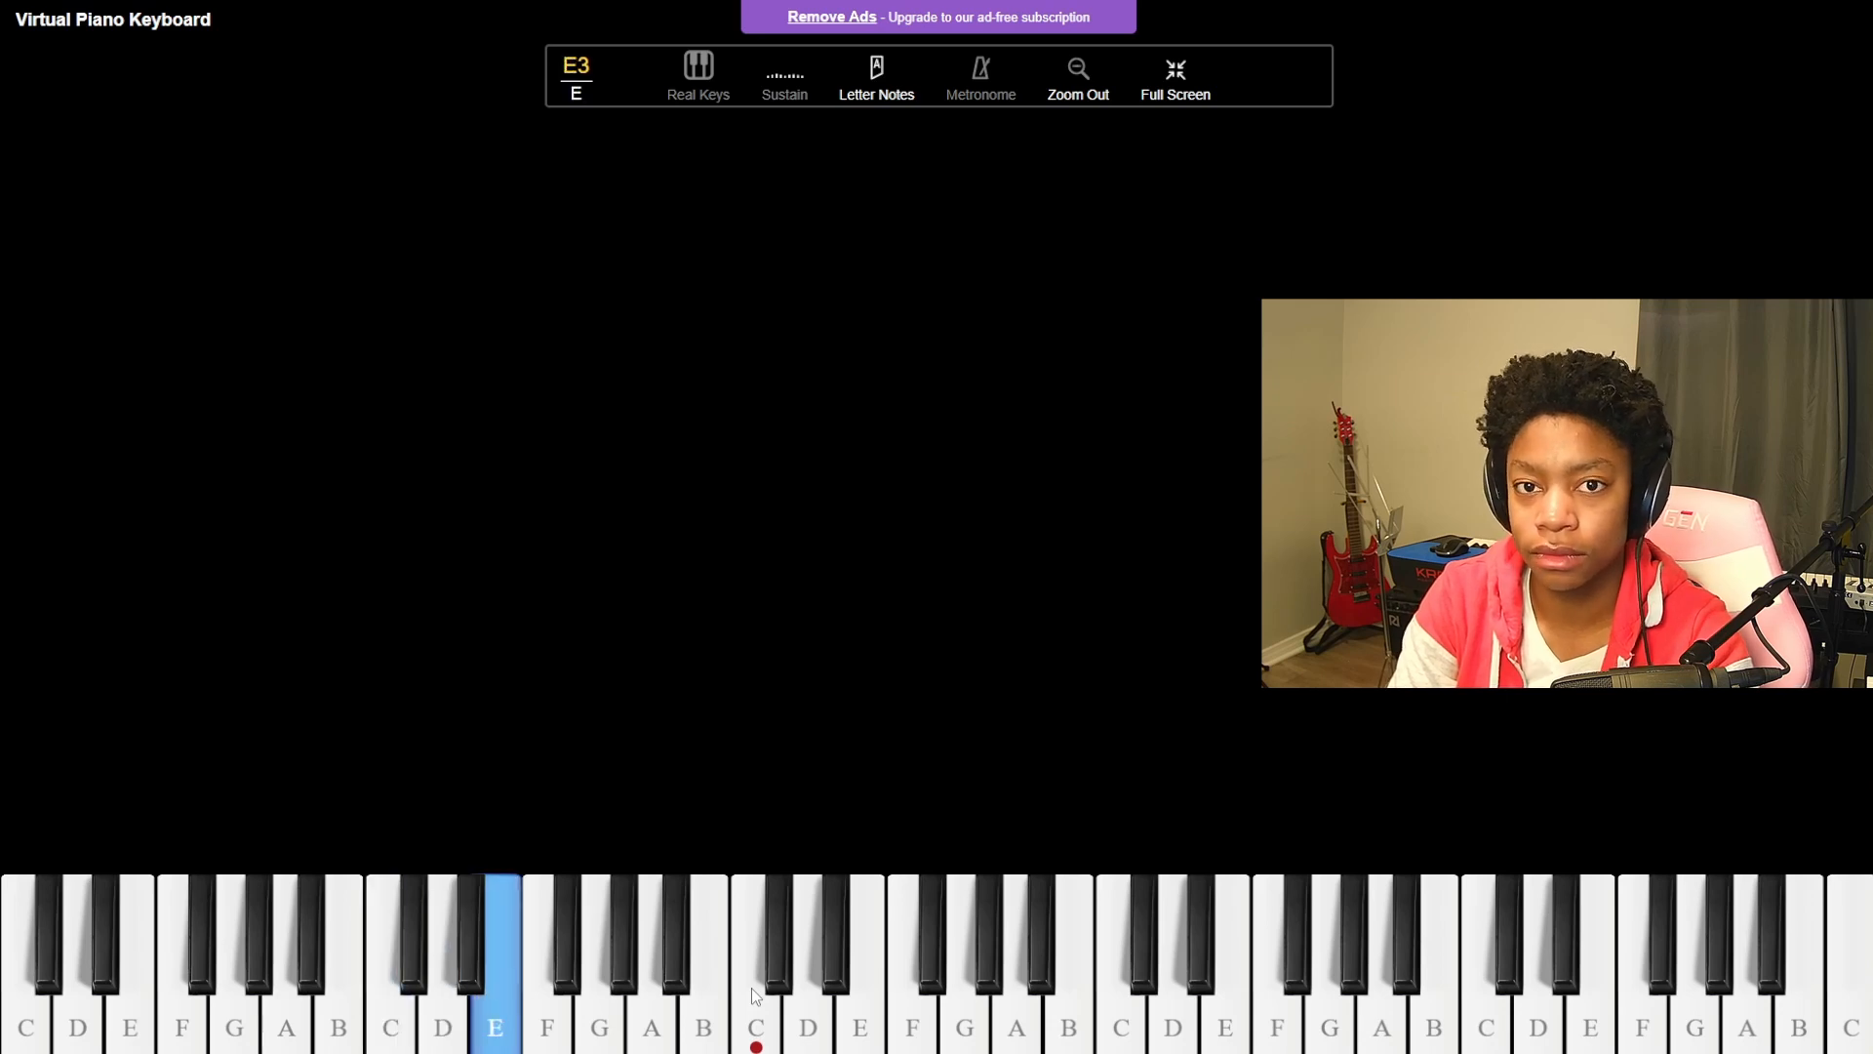
key("q")
key("r")
key("e")
key("w")
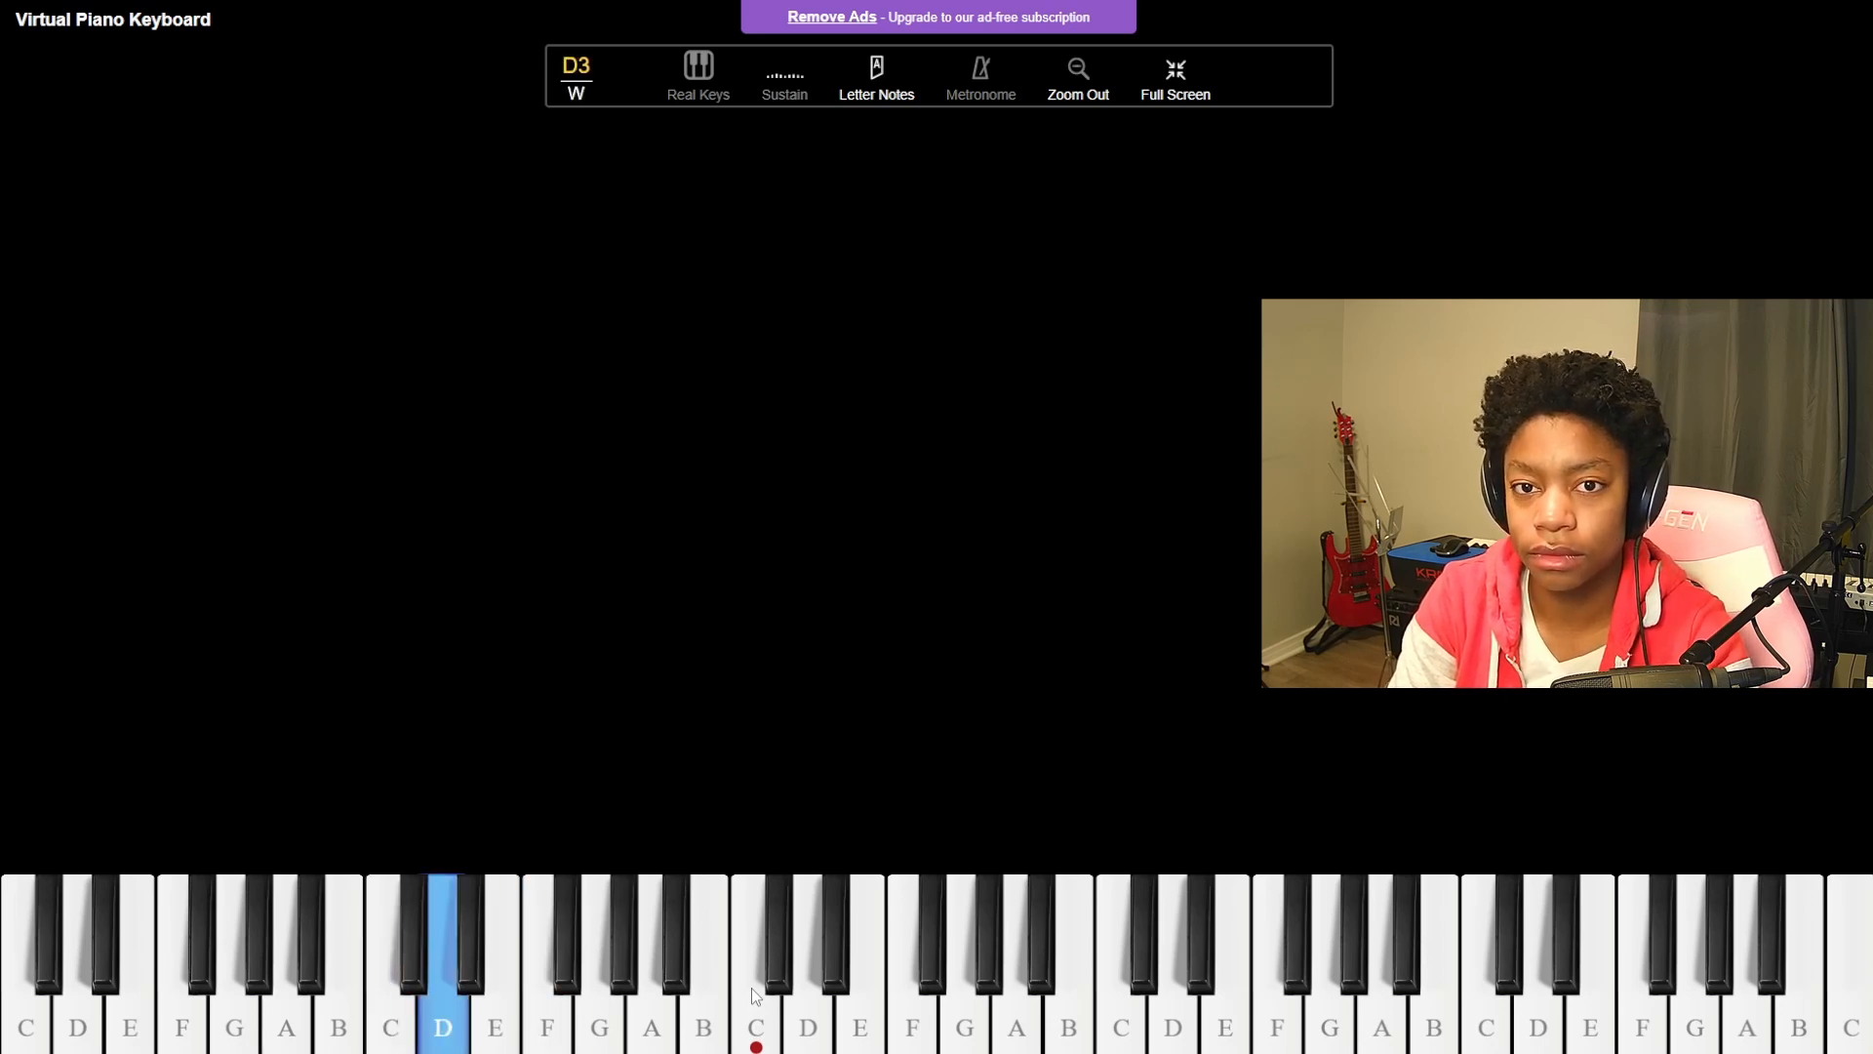
key("r")
key("q")
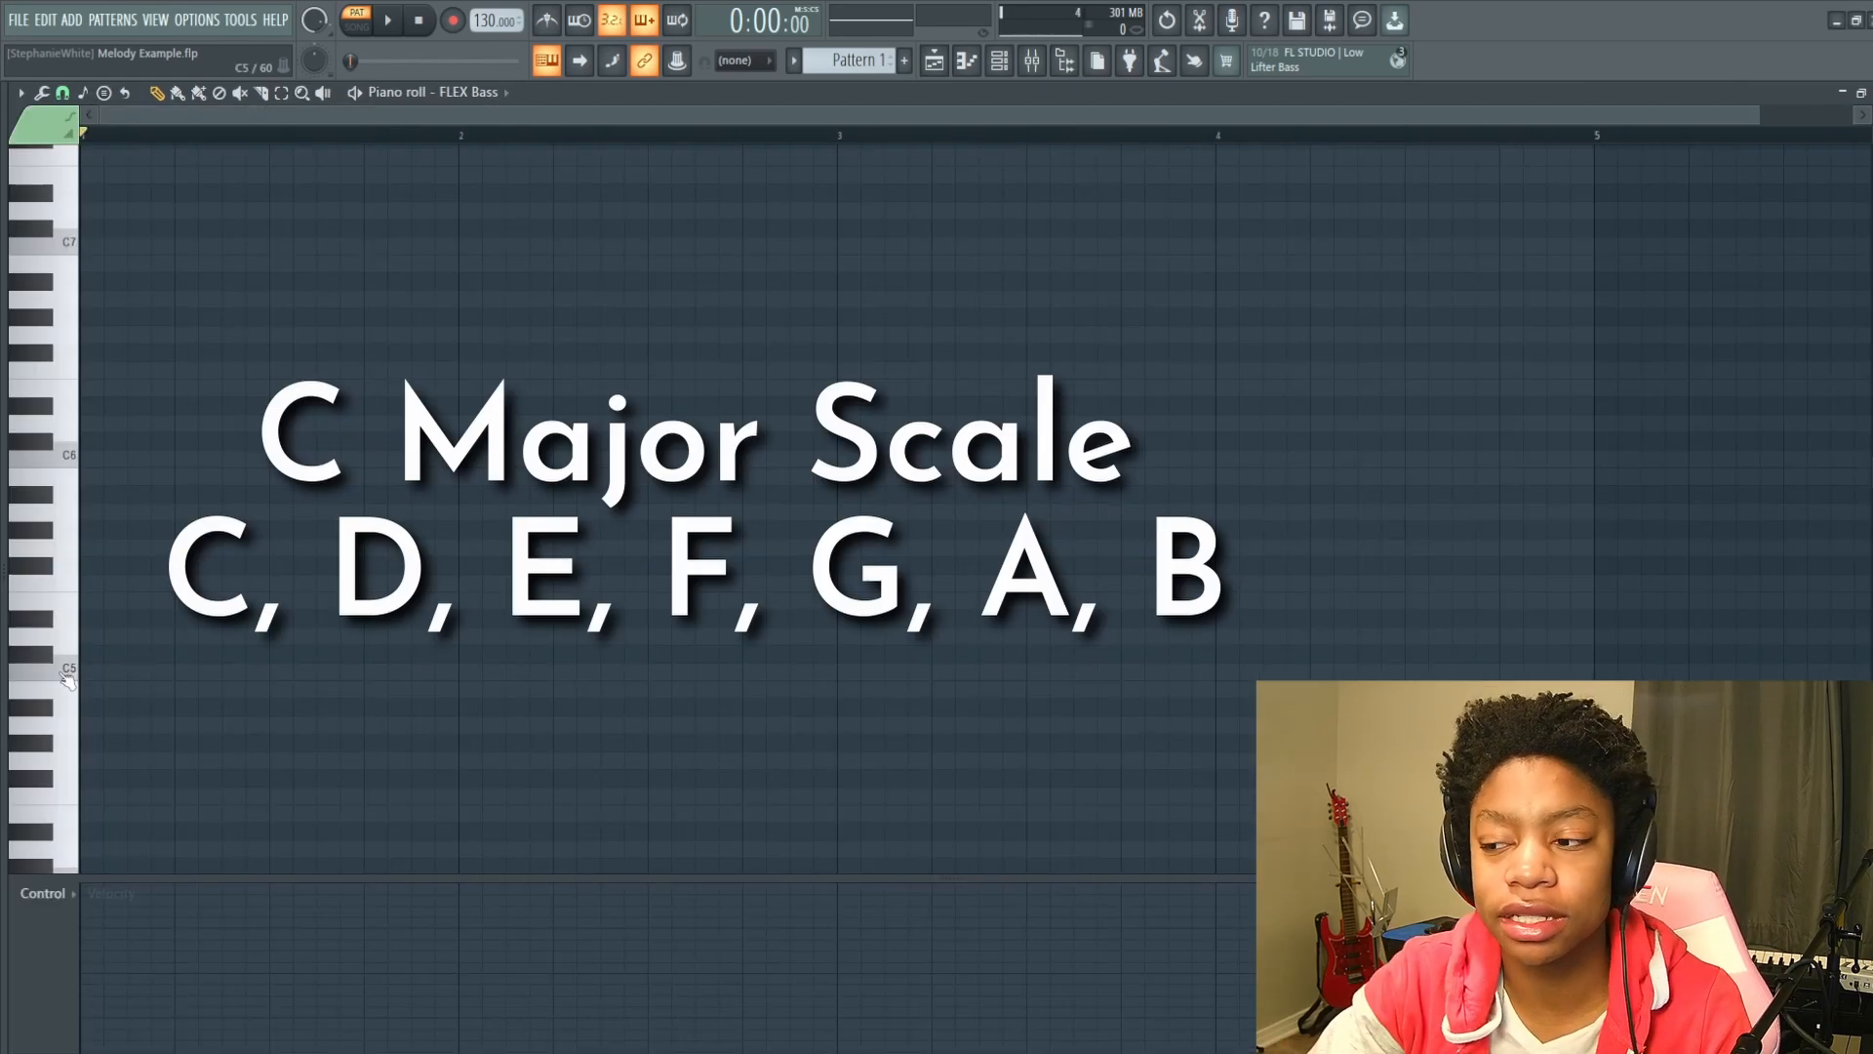
In FL Studio, audition the C major scale from C5 to C6 on the piano roll keyboard, and sound F5 again.
left_click(66, 672)
left_click(69, 642)
left_click(71, 613)
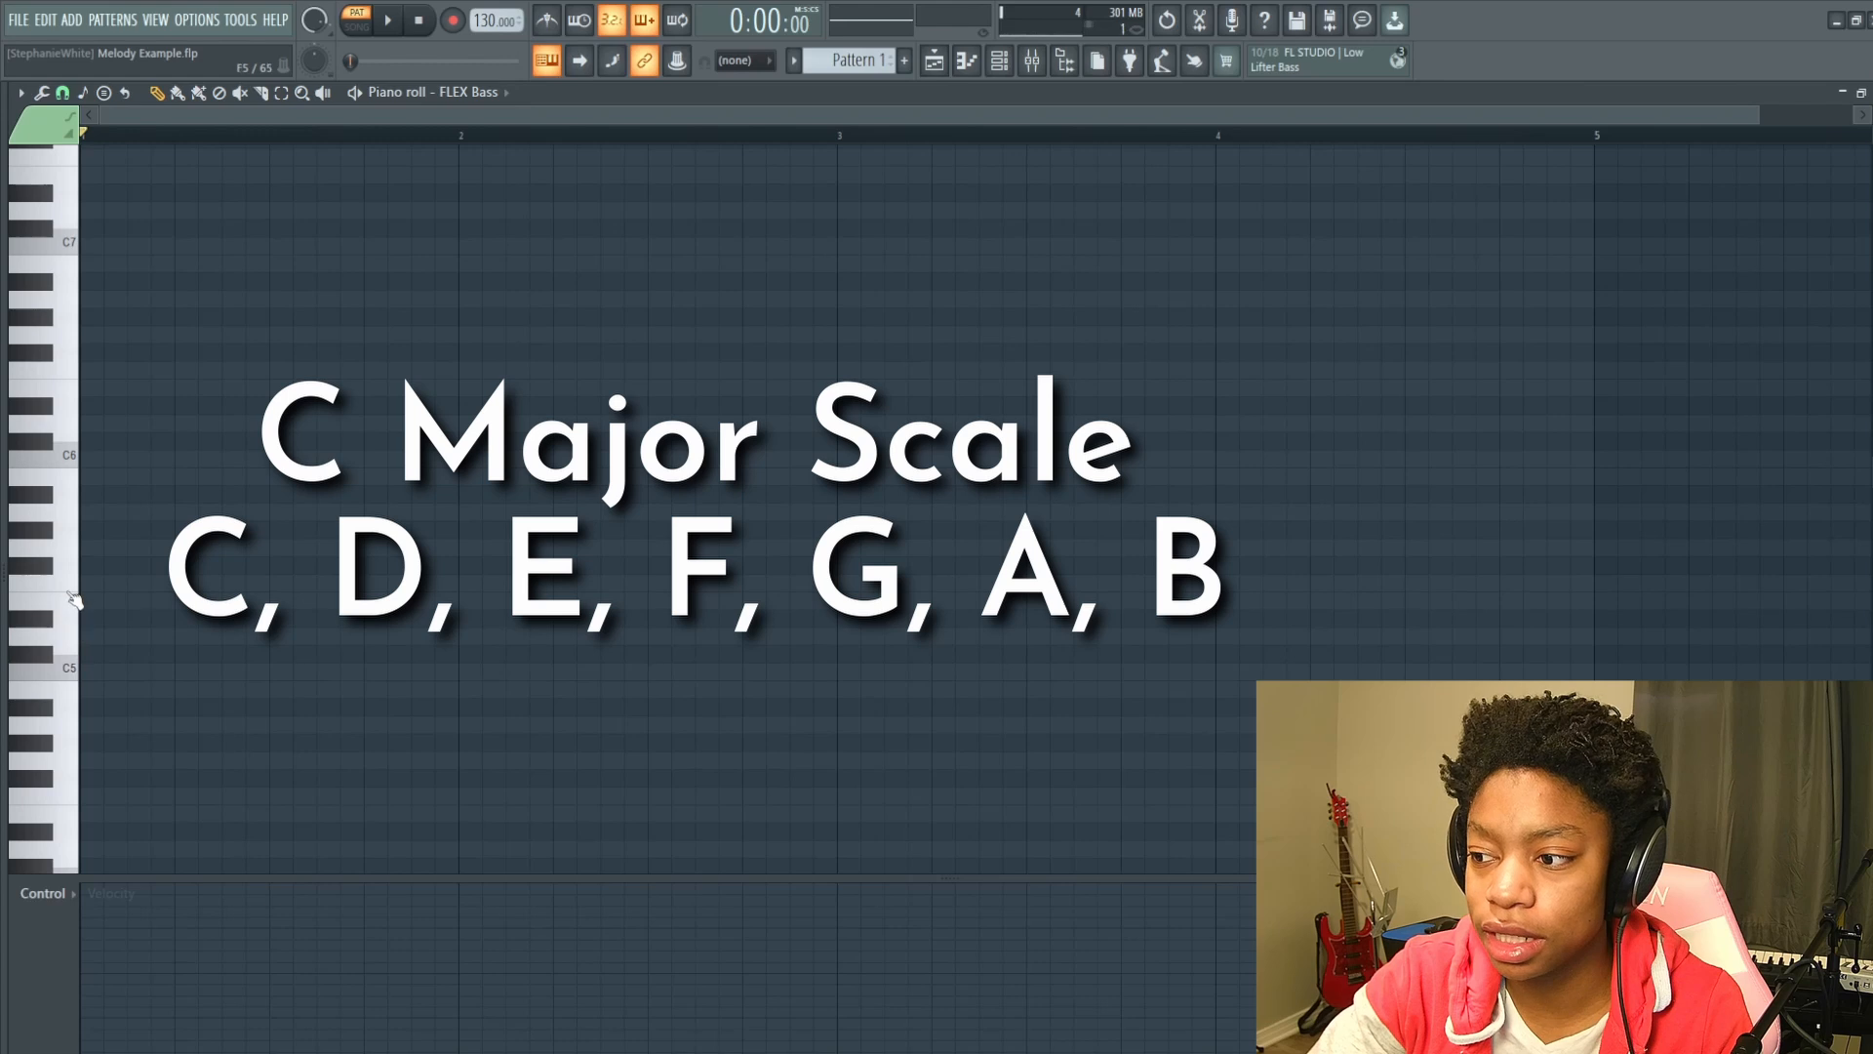
left_click(69, 591)
left_click(70, 556)
left_click(70, 524)
left_click(69, 492)
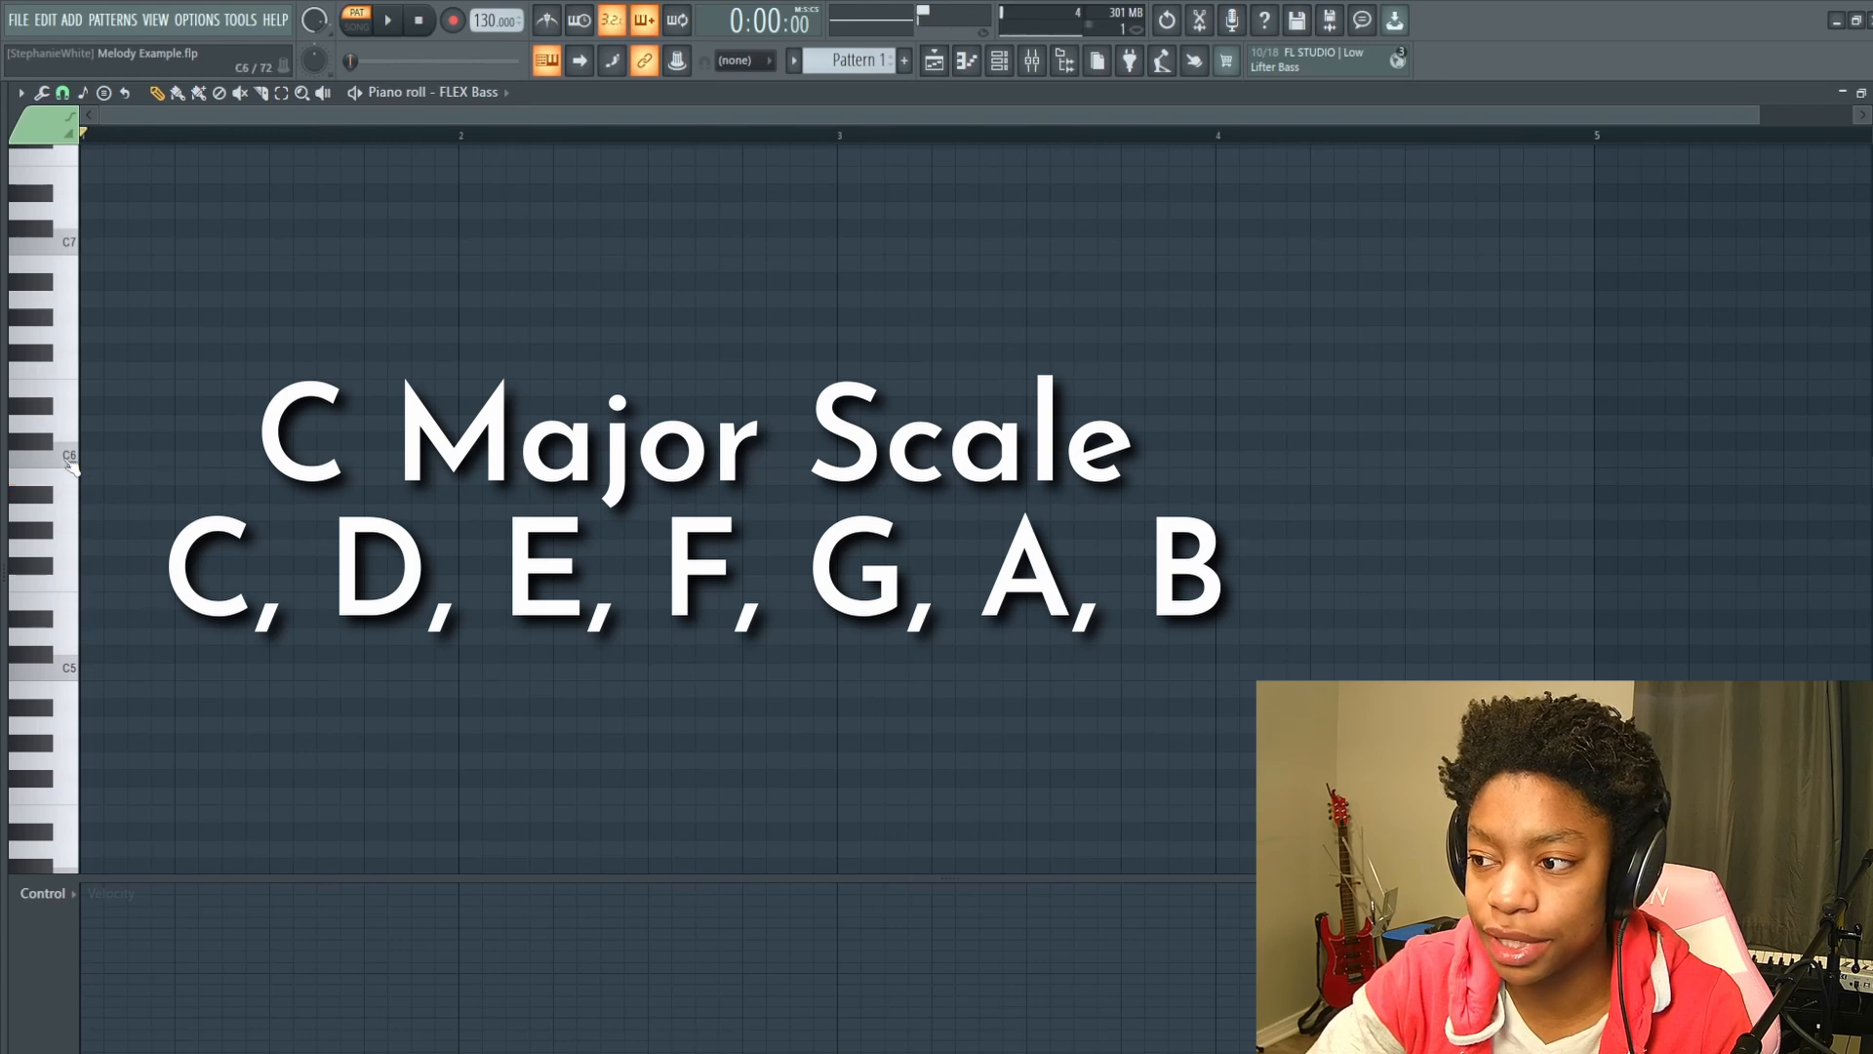
left_click(68, 593)
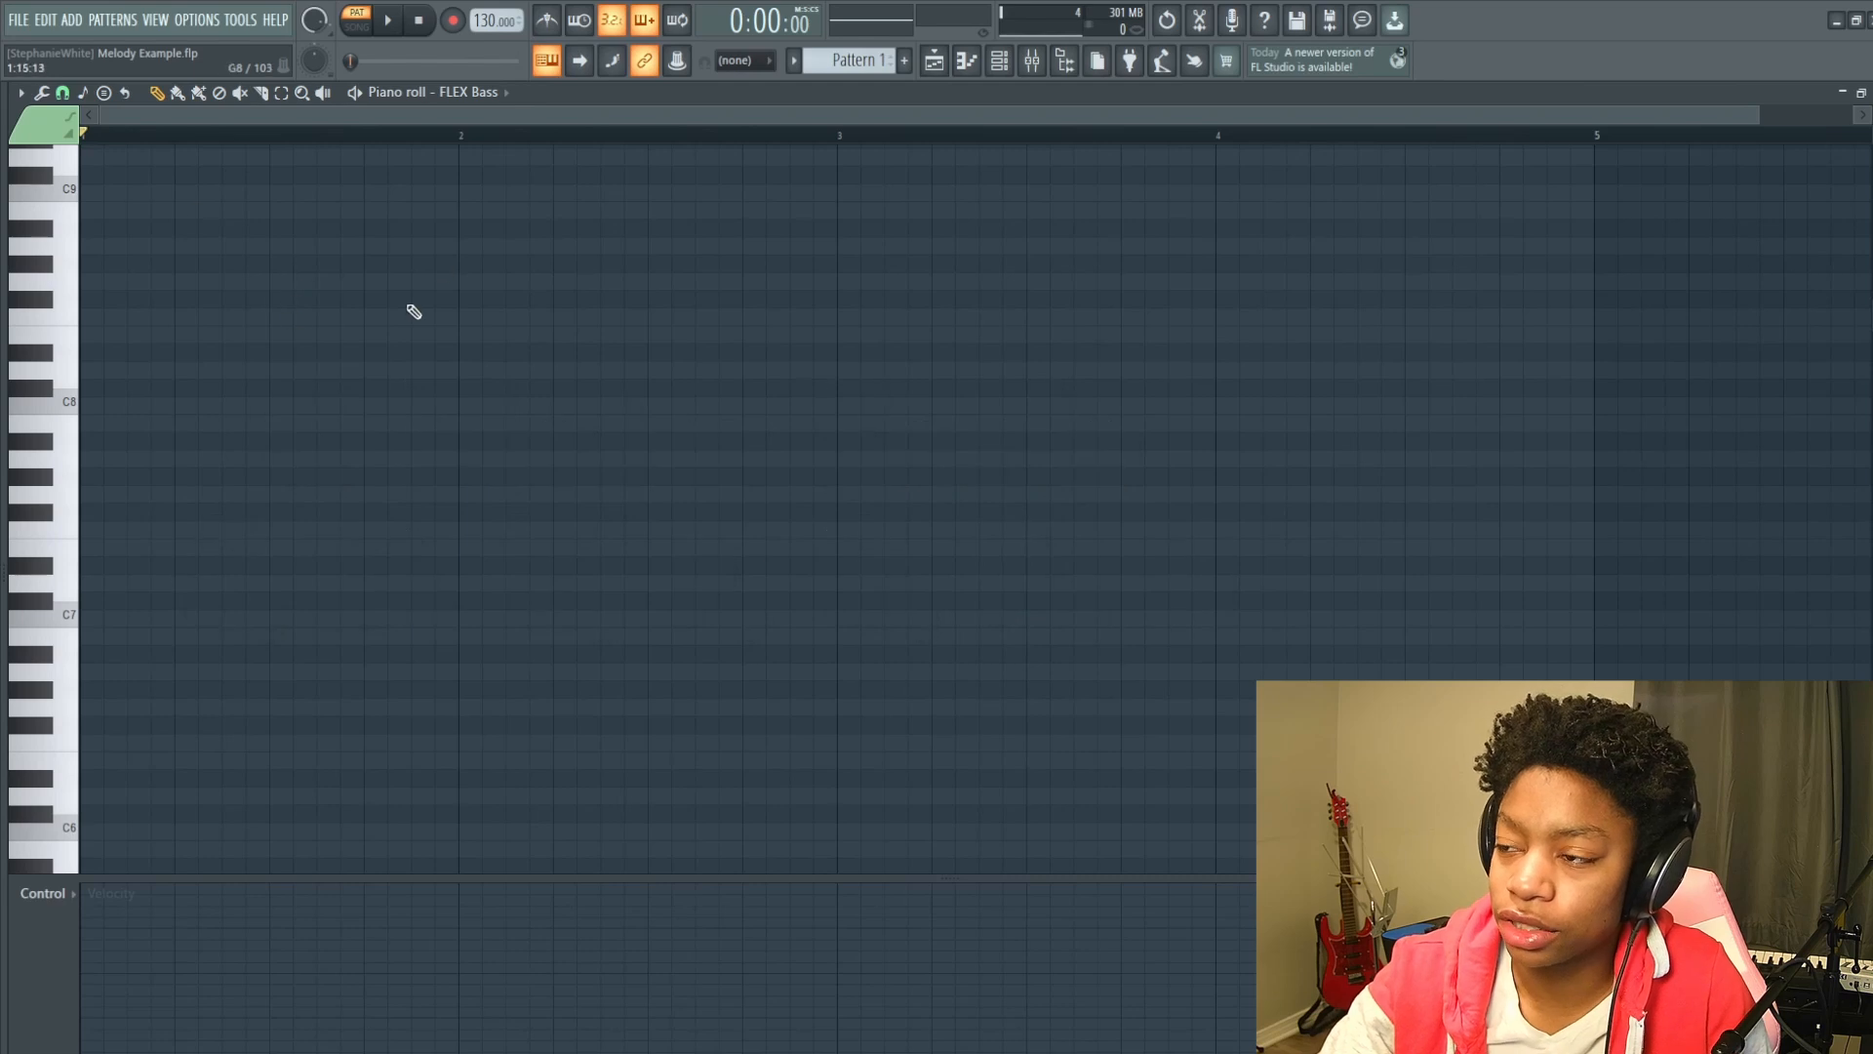
Open the piano roll's scale highlighting options.
left_click(20, 93)
mouse_move(61, 194)
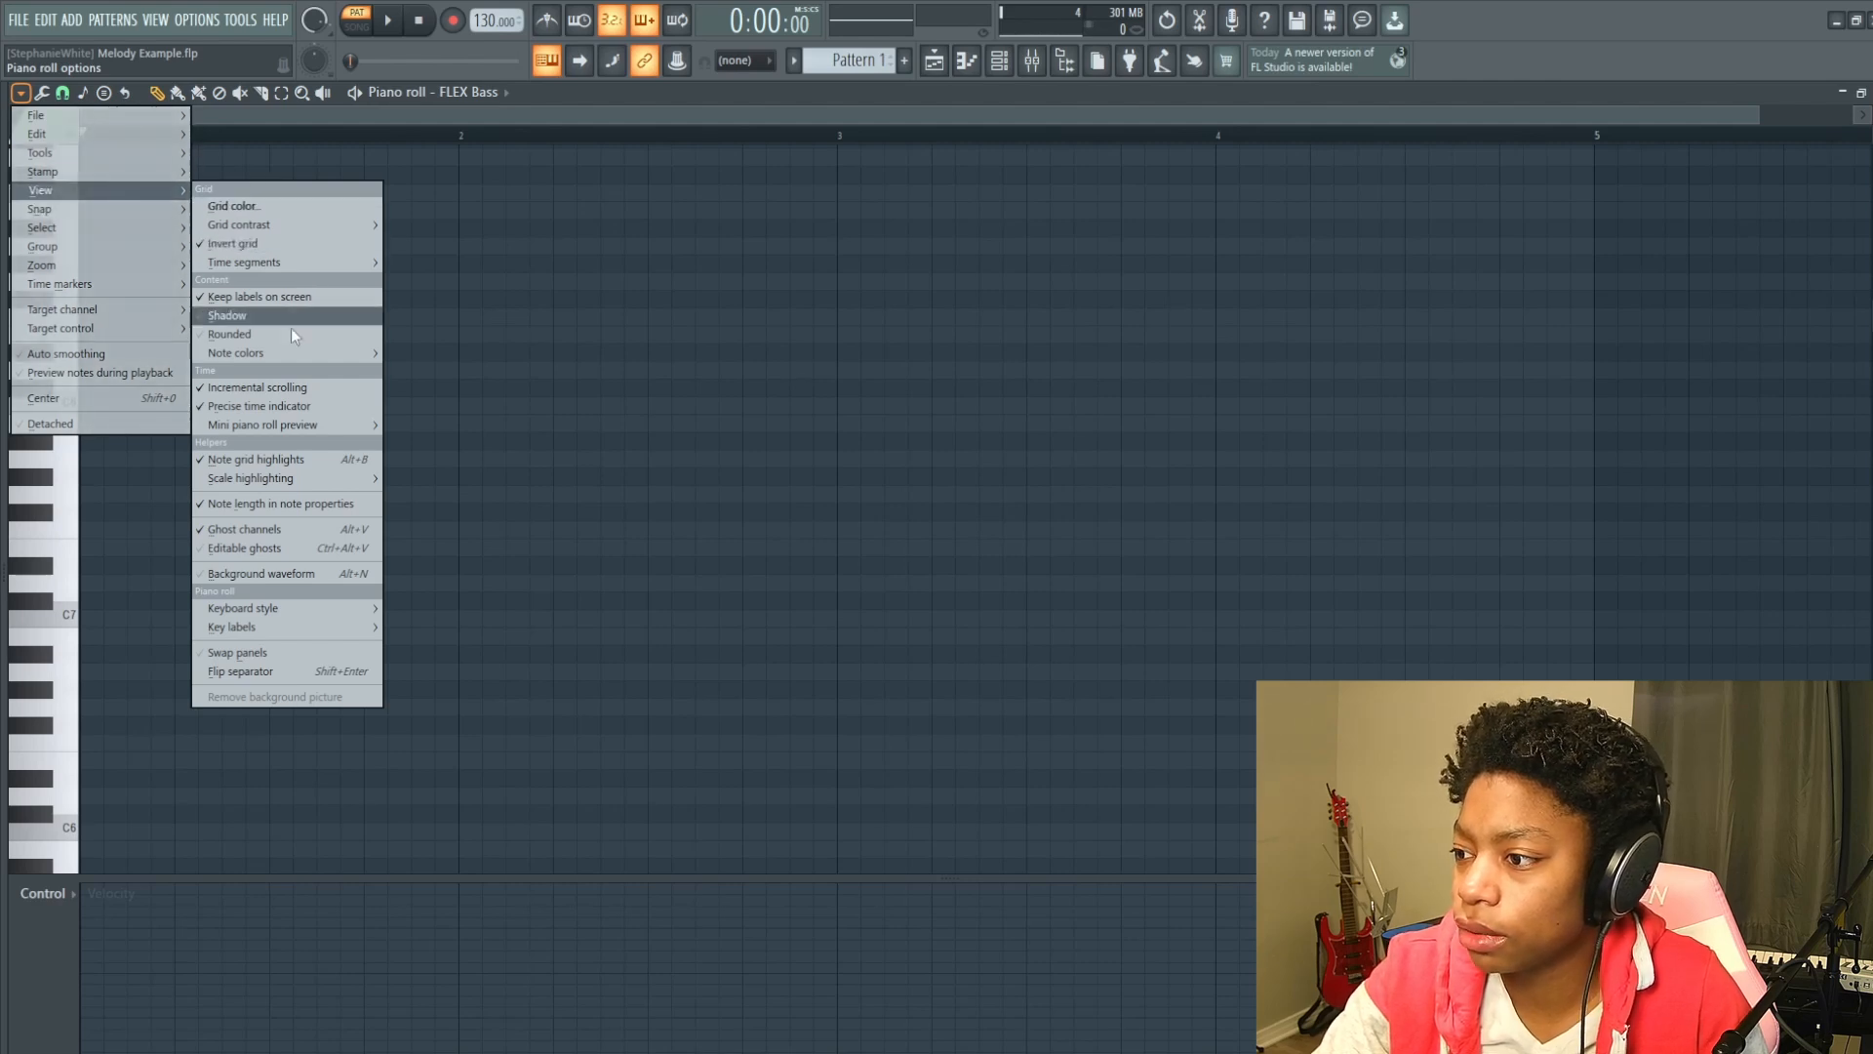
mouse_move(289, 478)
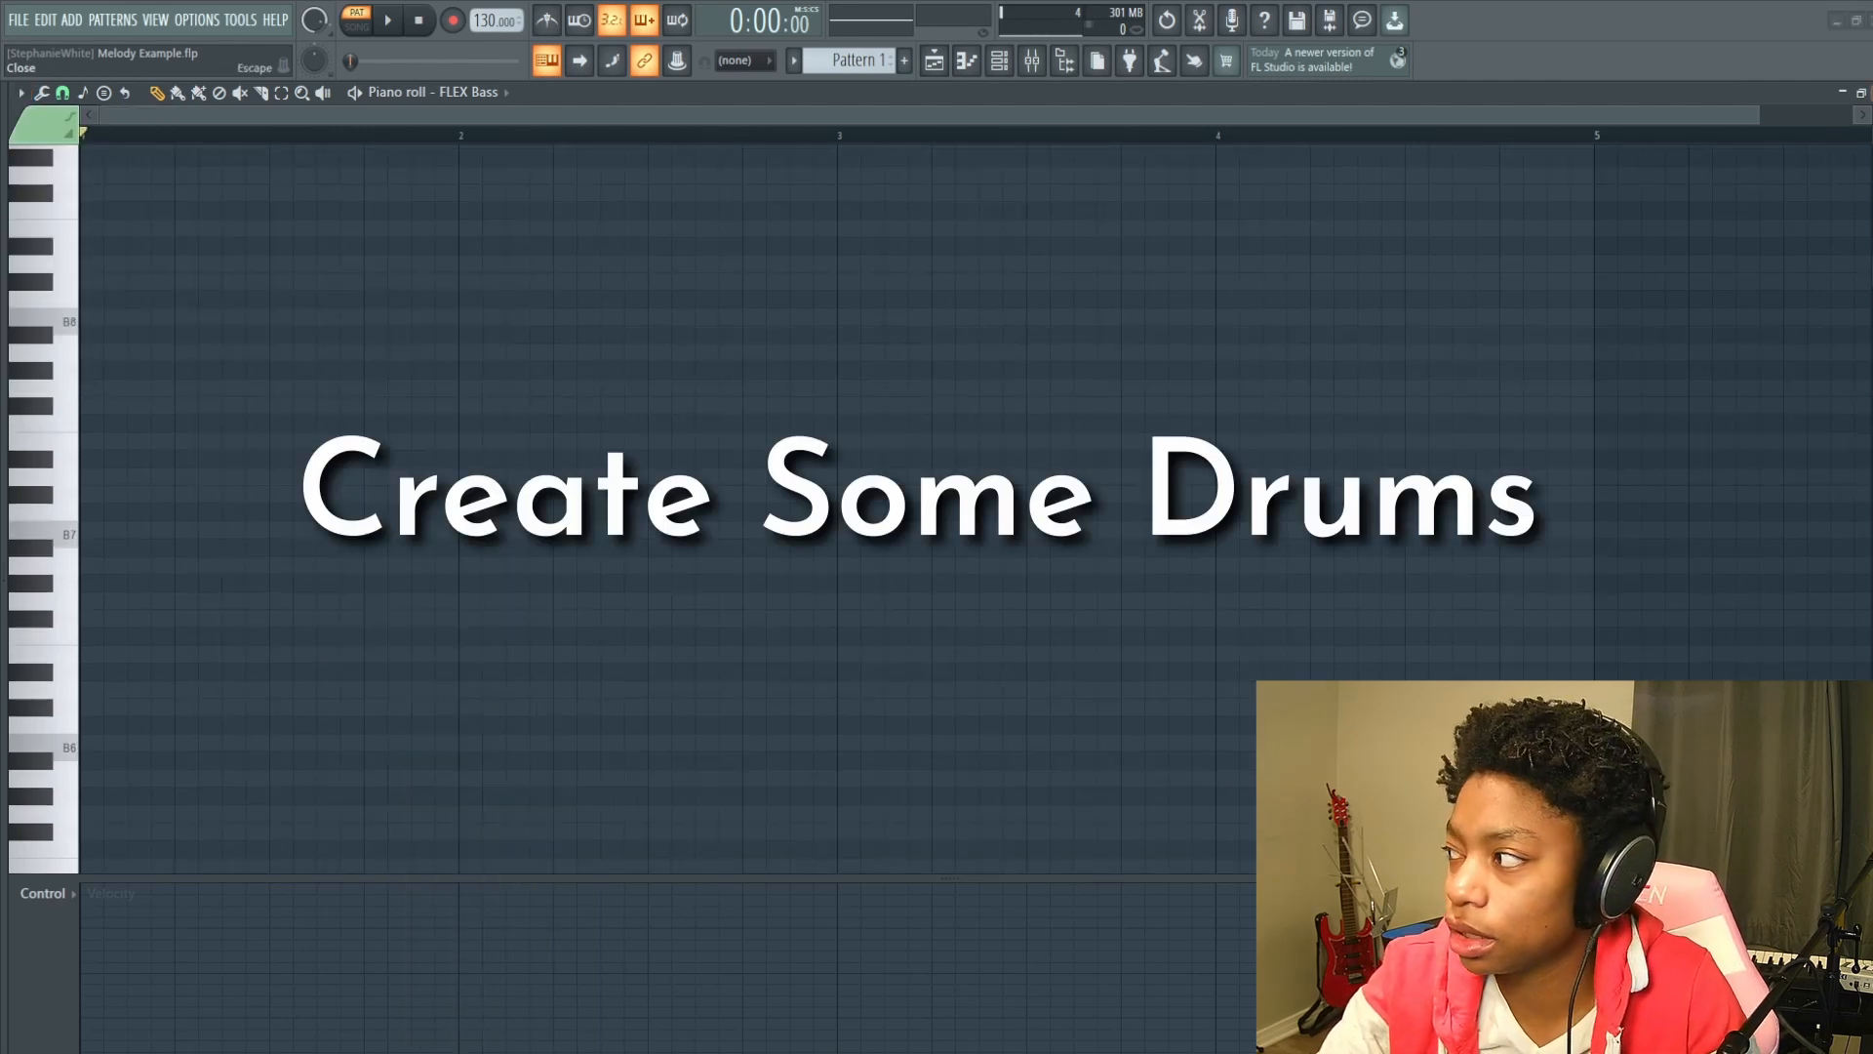
Close the piano roll, program 808 Kick on steps 1, 5, 9 and 13 and 808 Clap on steps 5 and 13, and preview the pattern.
left_click(1872, 93)
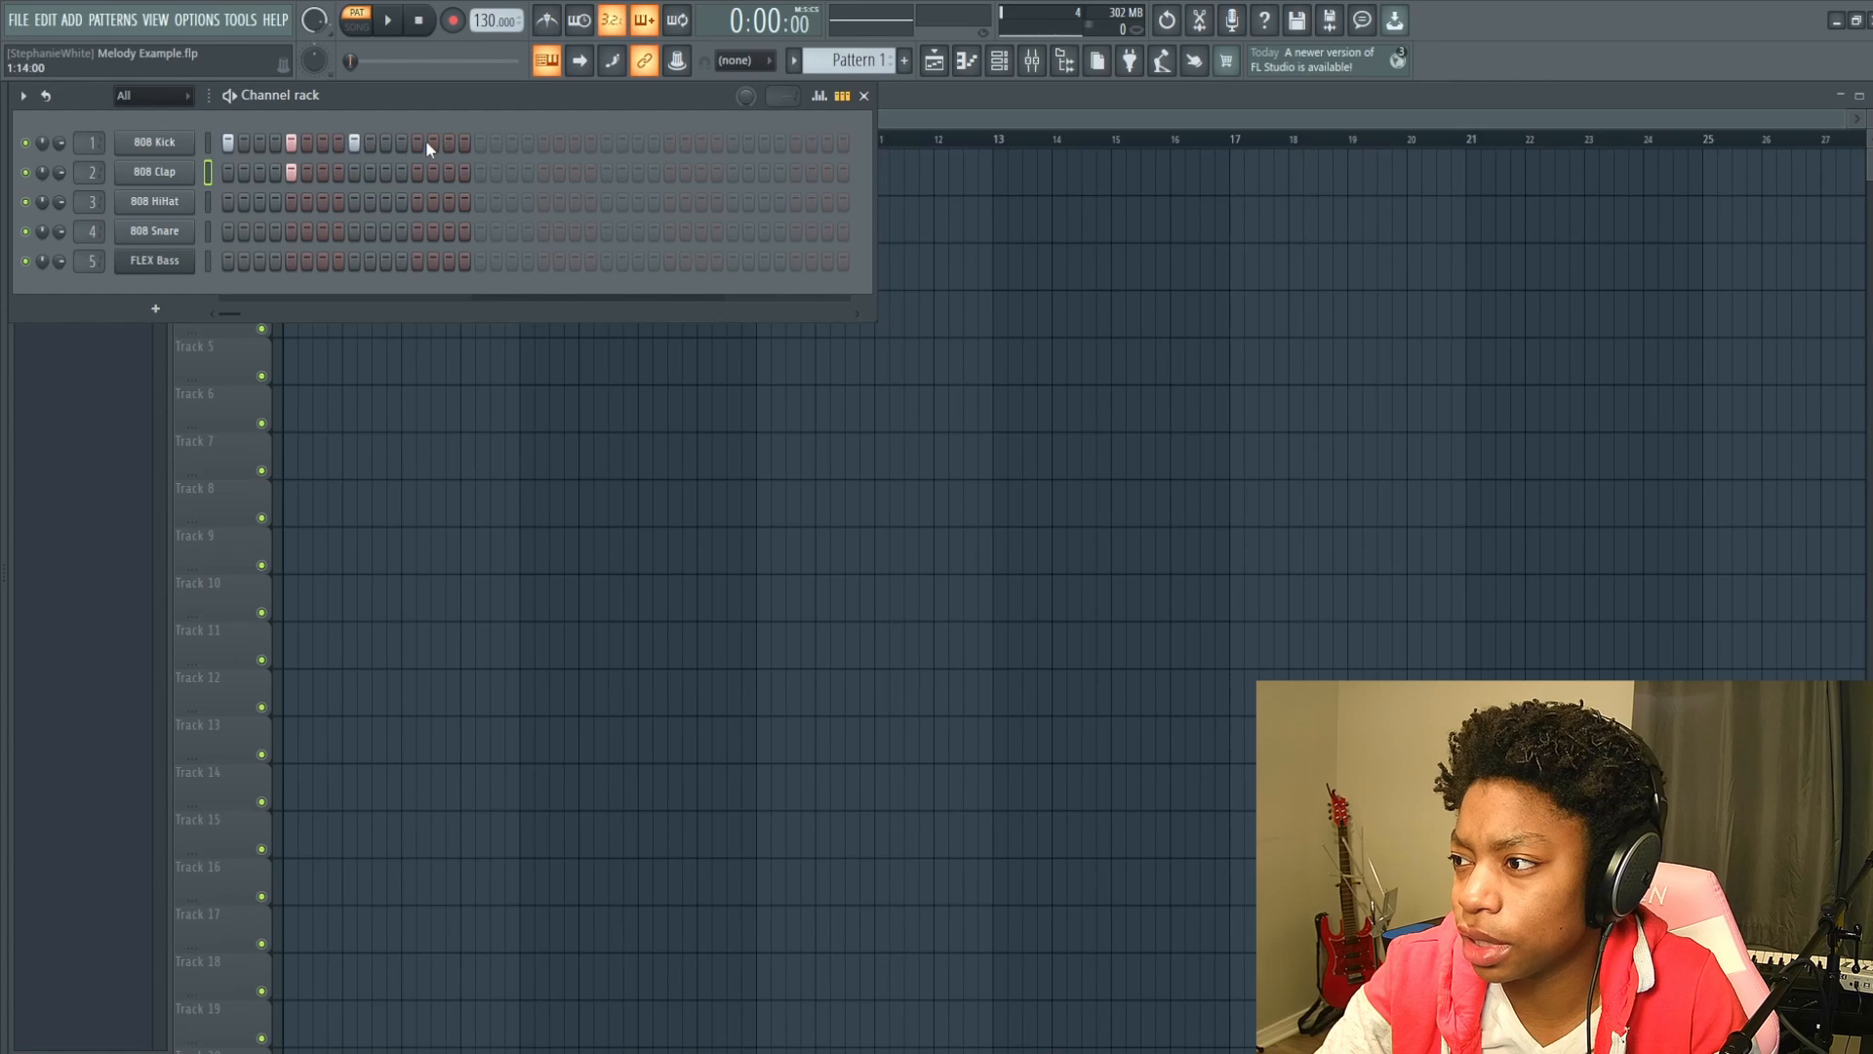
left_click(433, 143)
left_click(418, 142)
left_click(418, 172)
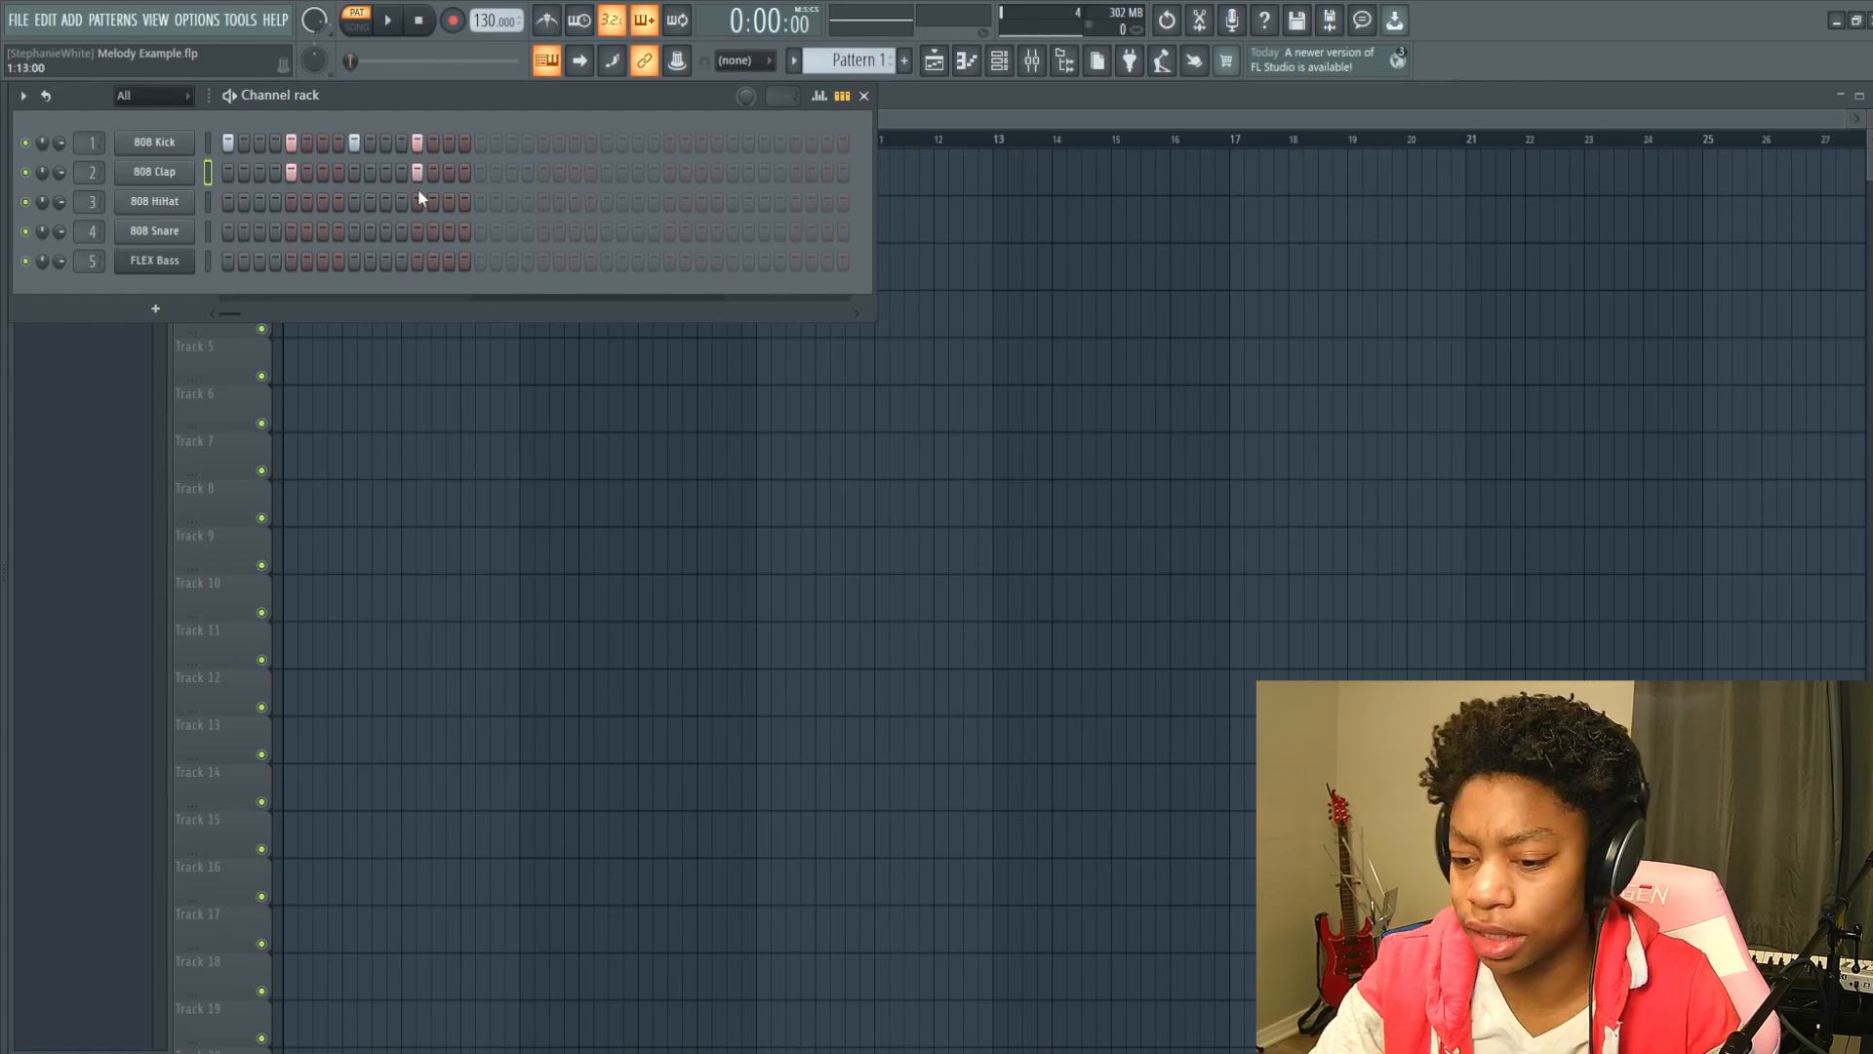
key("space")
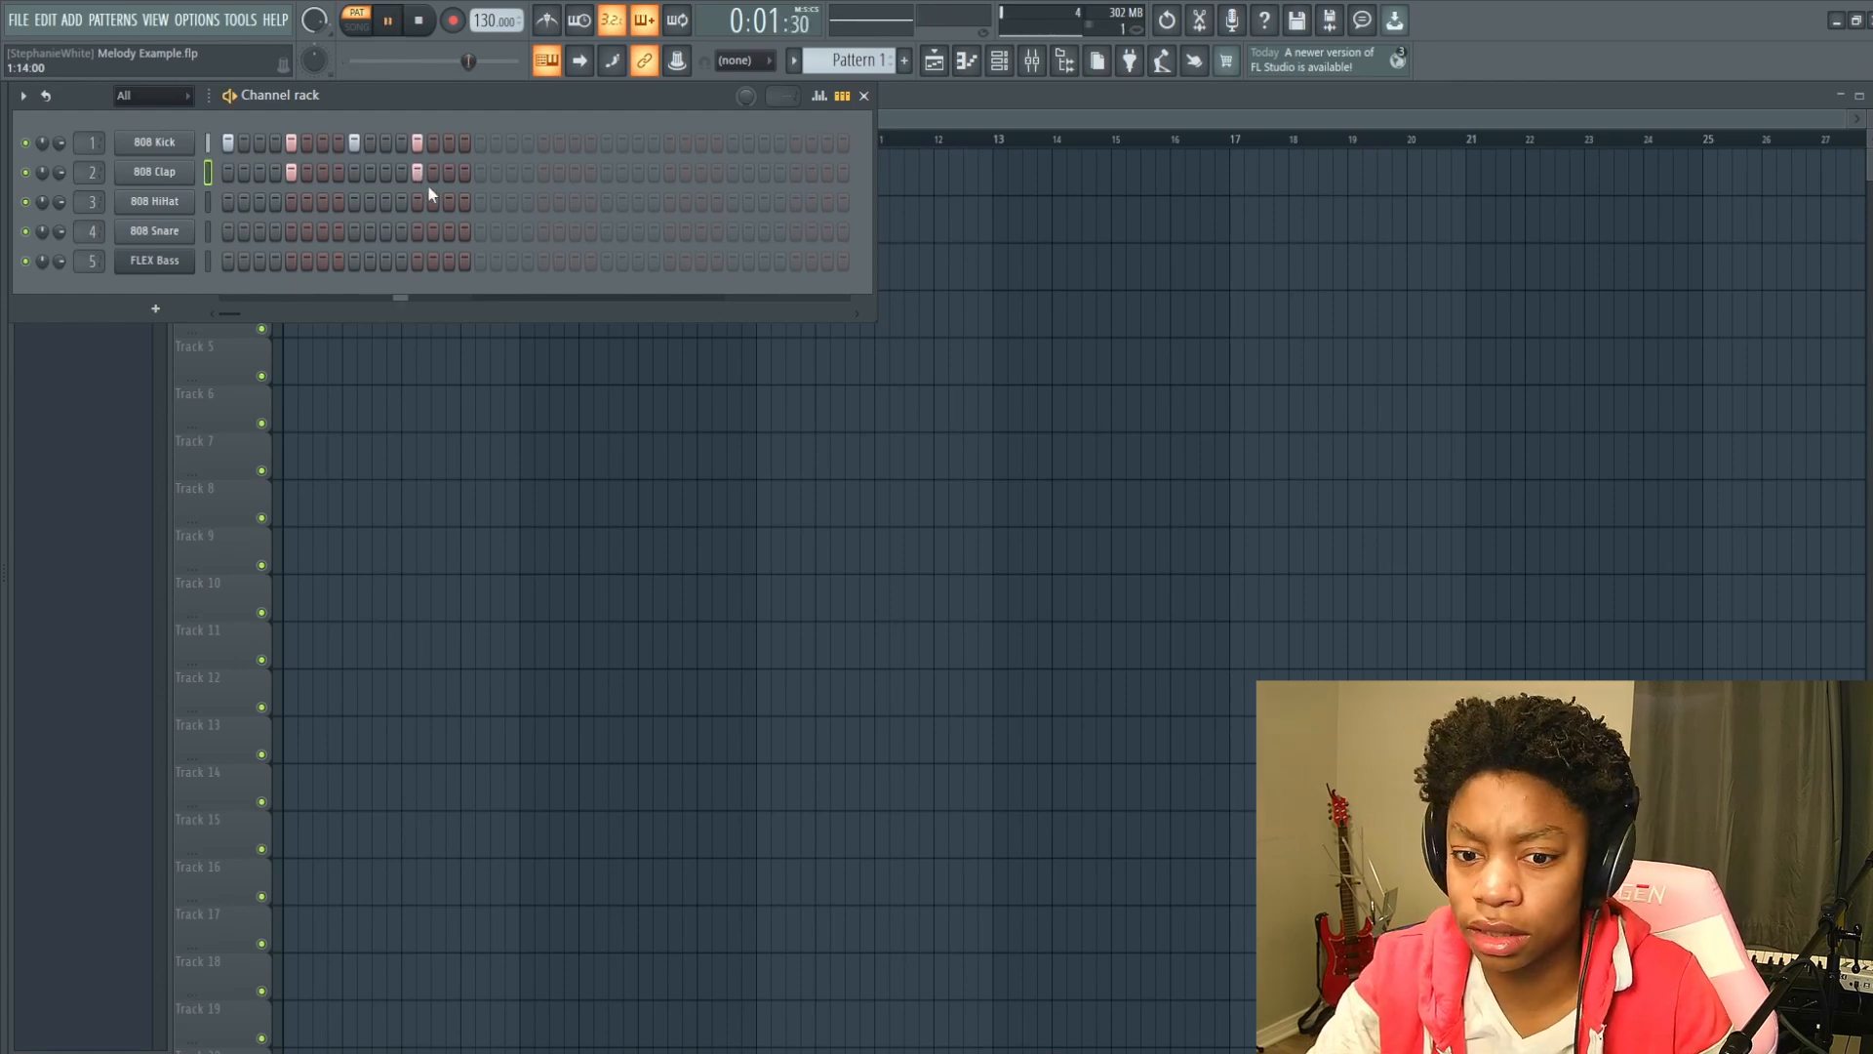
key("space")
Add 808 HiHat hits on steps 3, 7, 11 and 15, and preview the drum pattern.
left_click(263, 201)
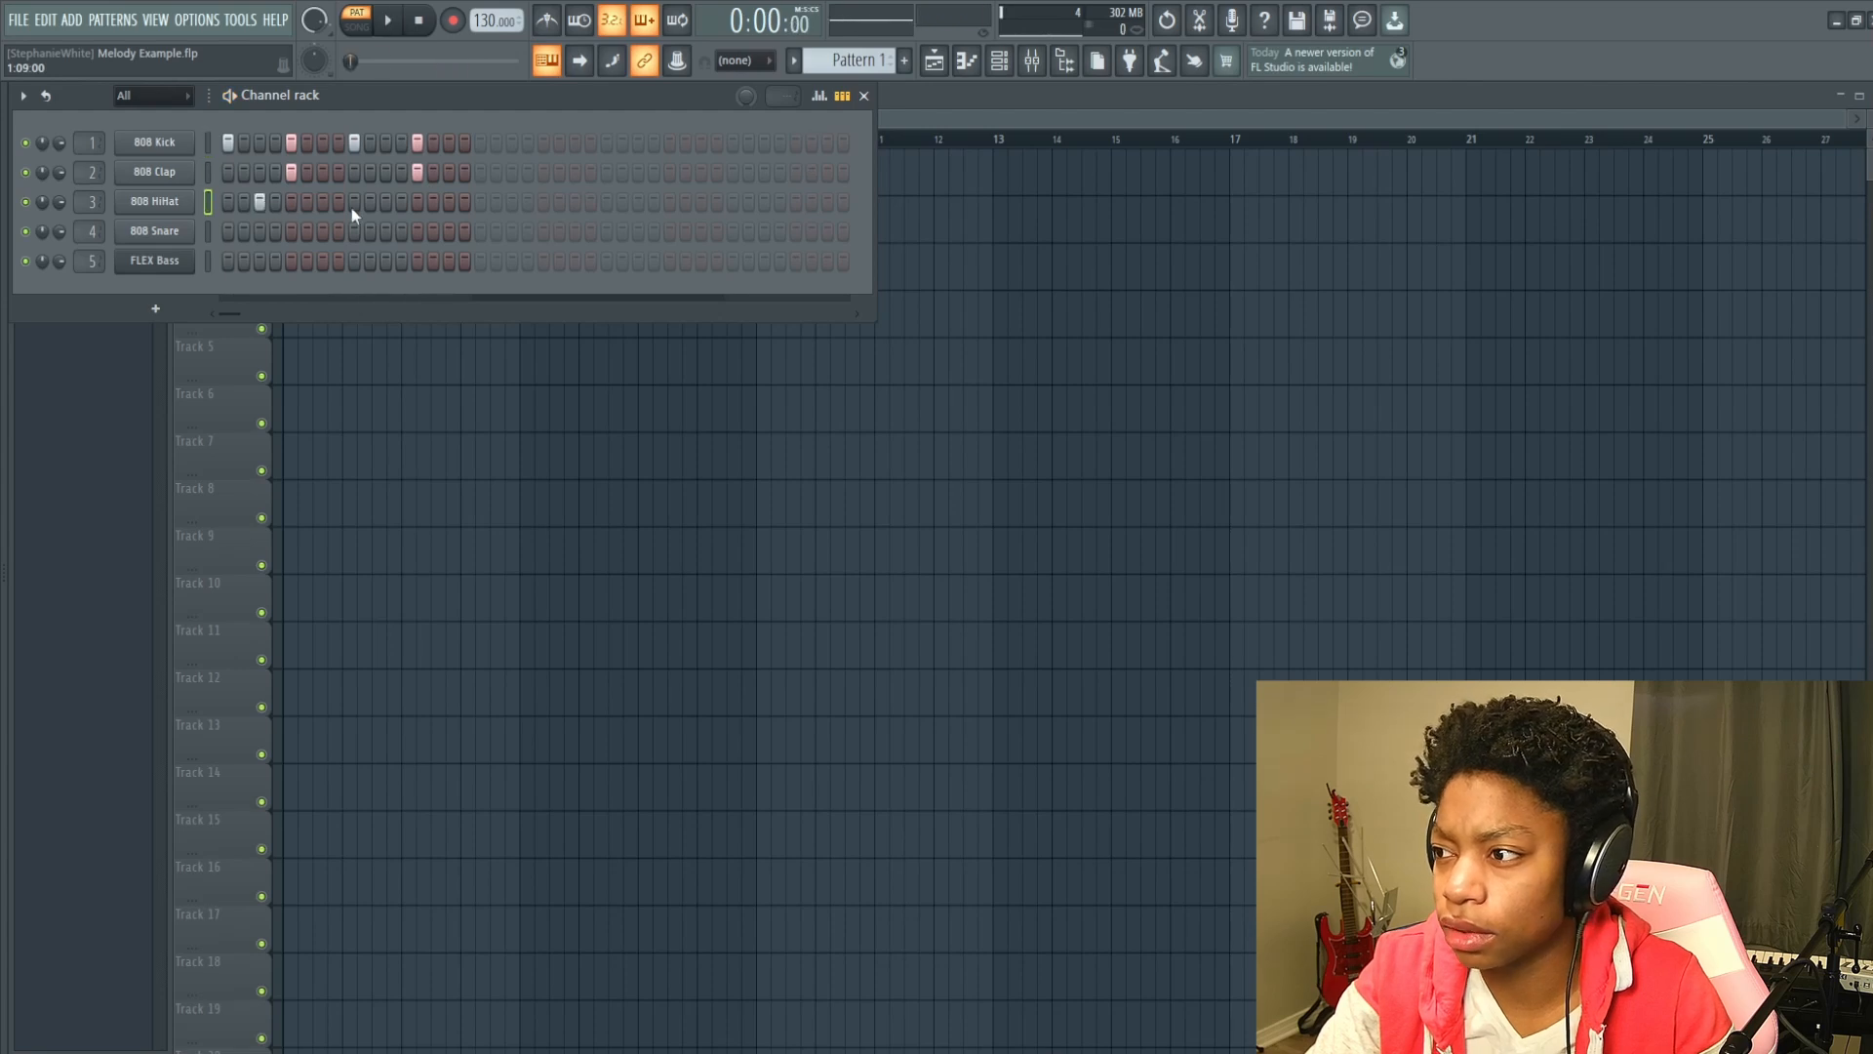
left_click(451, 201)
key("space")
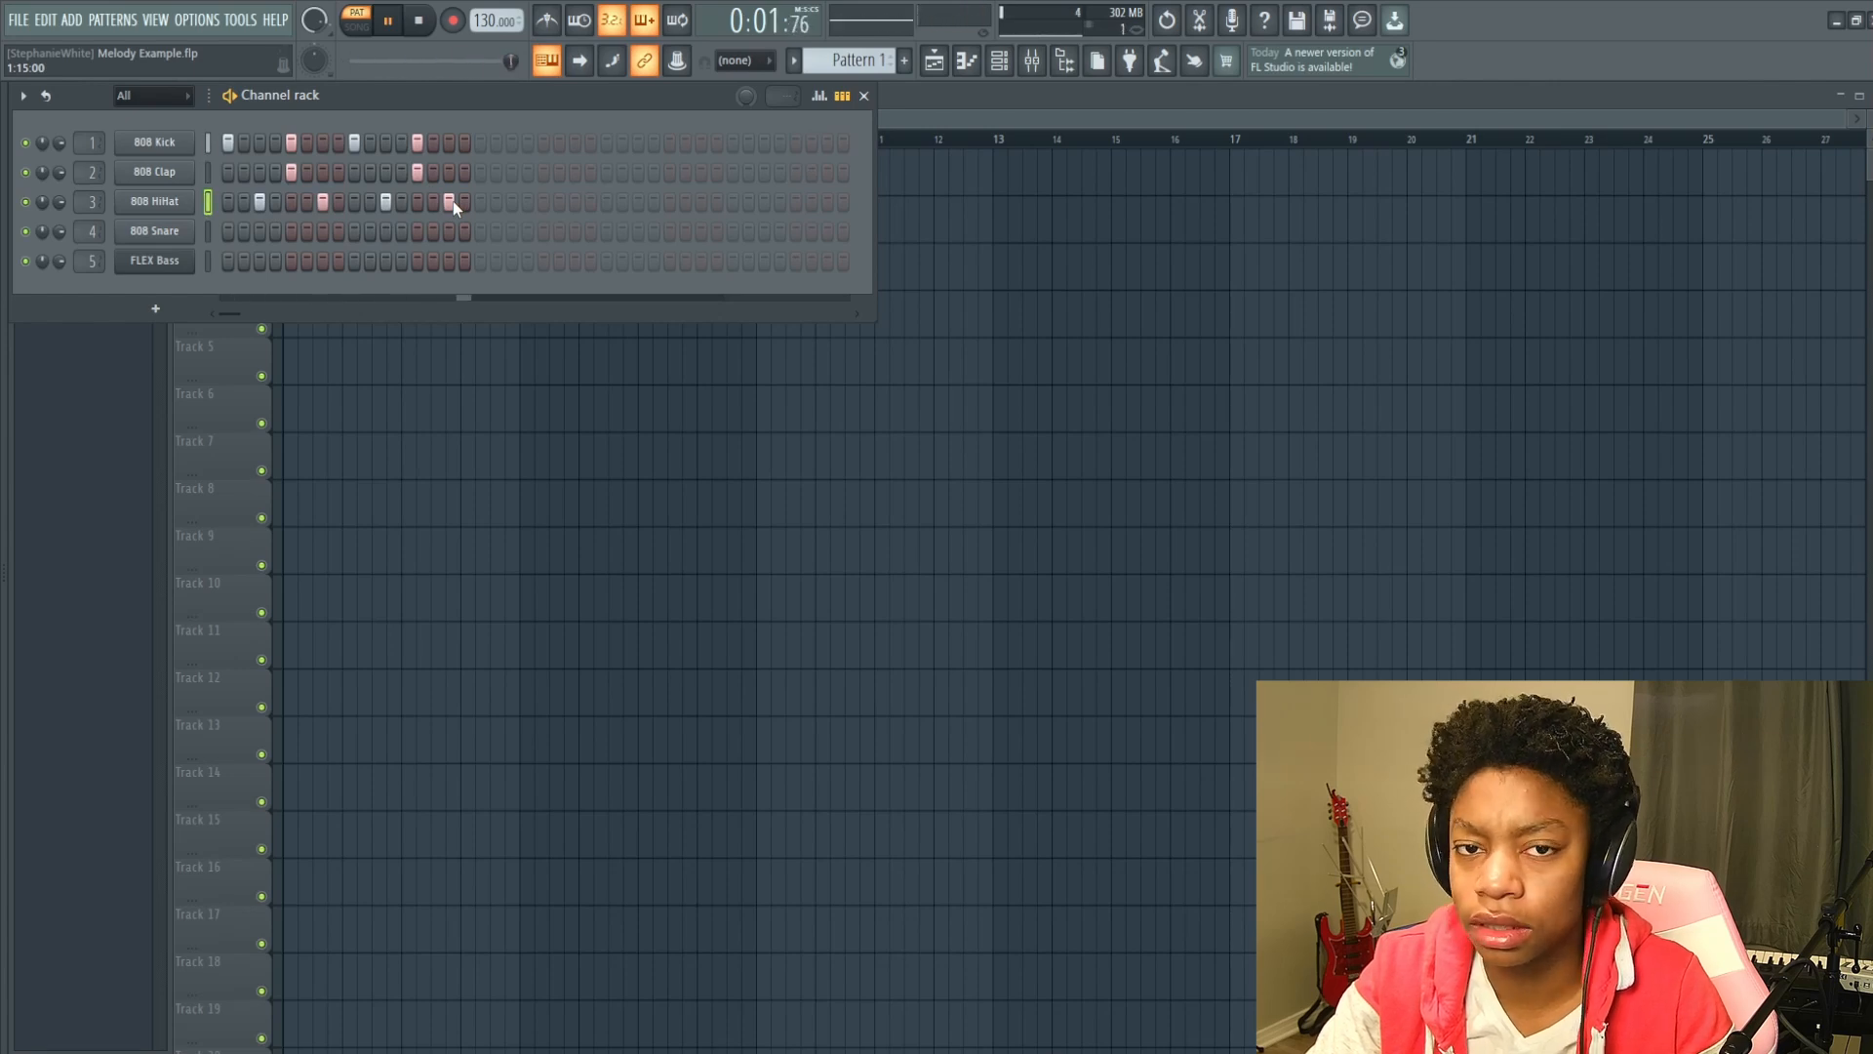
key("space")
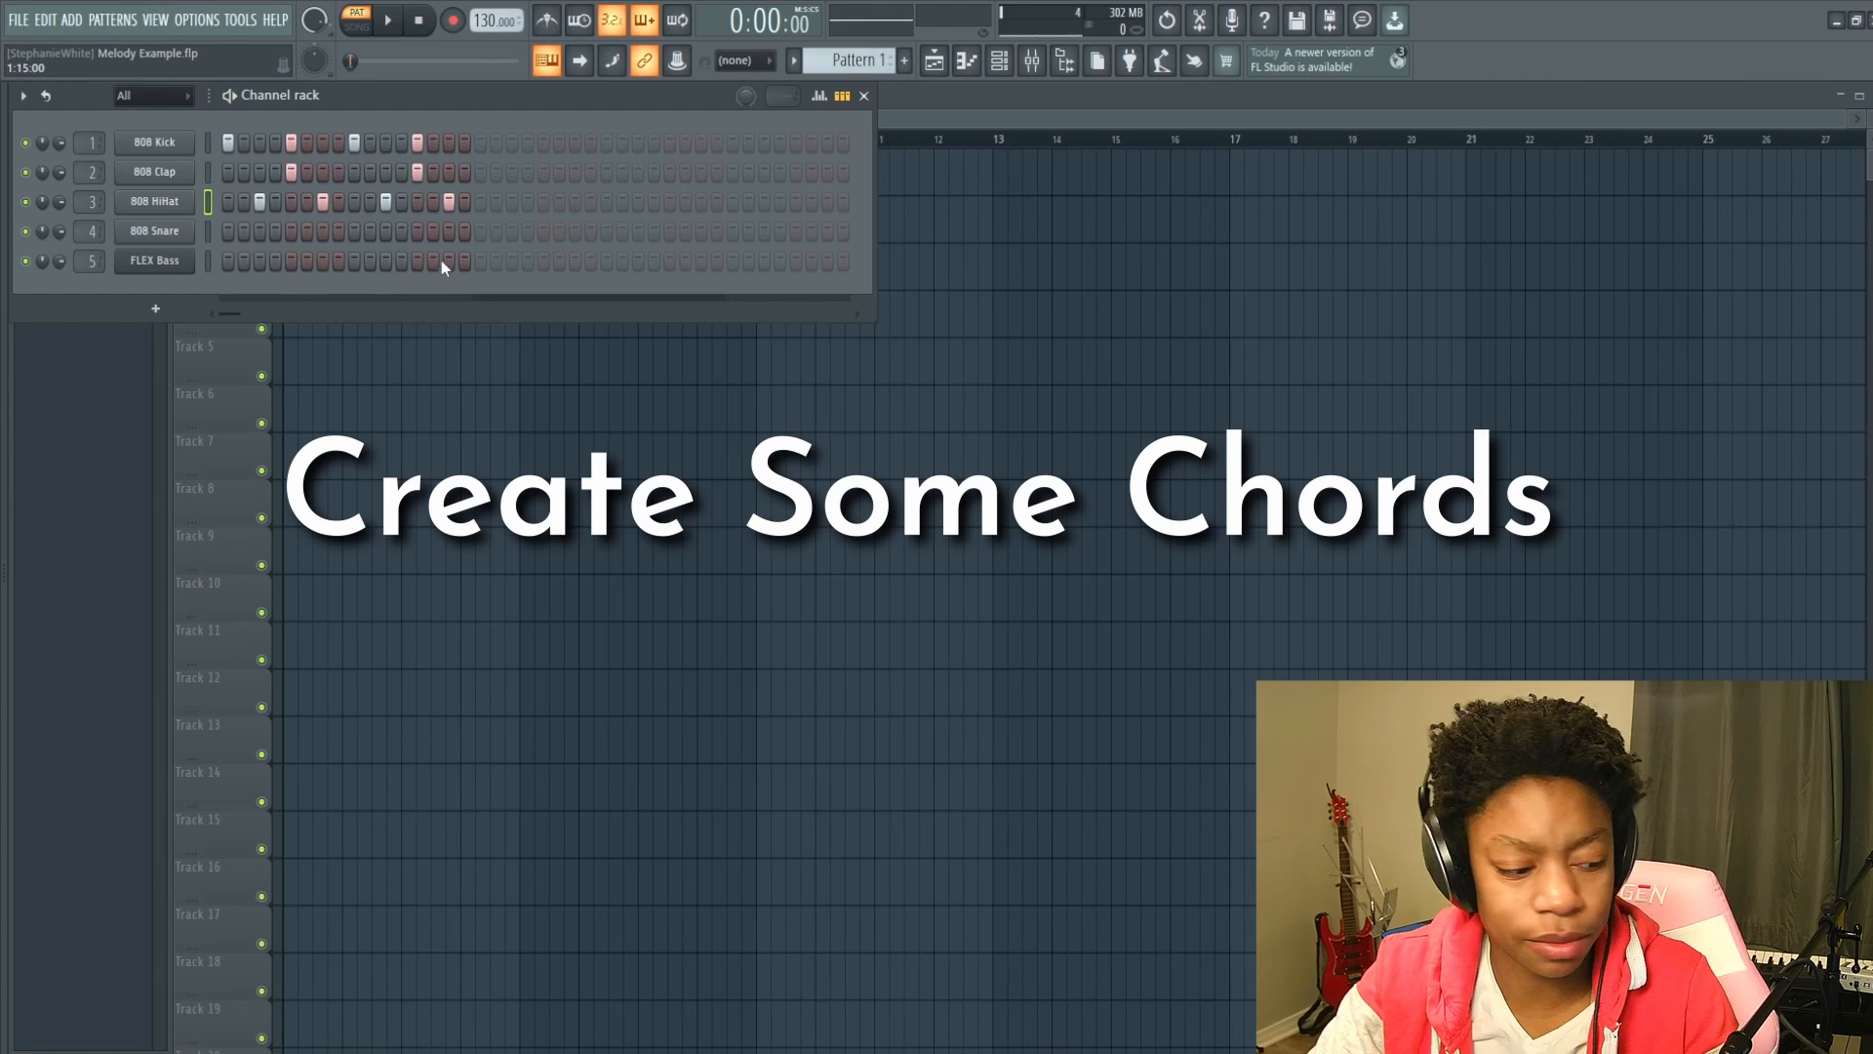
Add an FL Keys instrument channel to the Channel rack and close its plugin window.
left_click(172, 309)
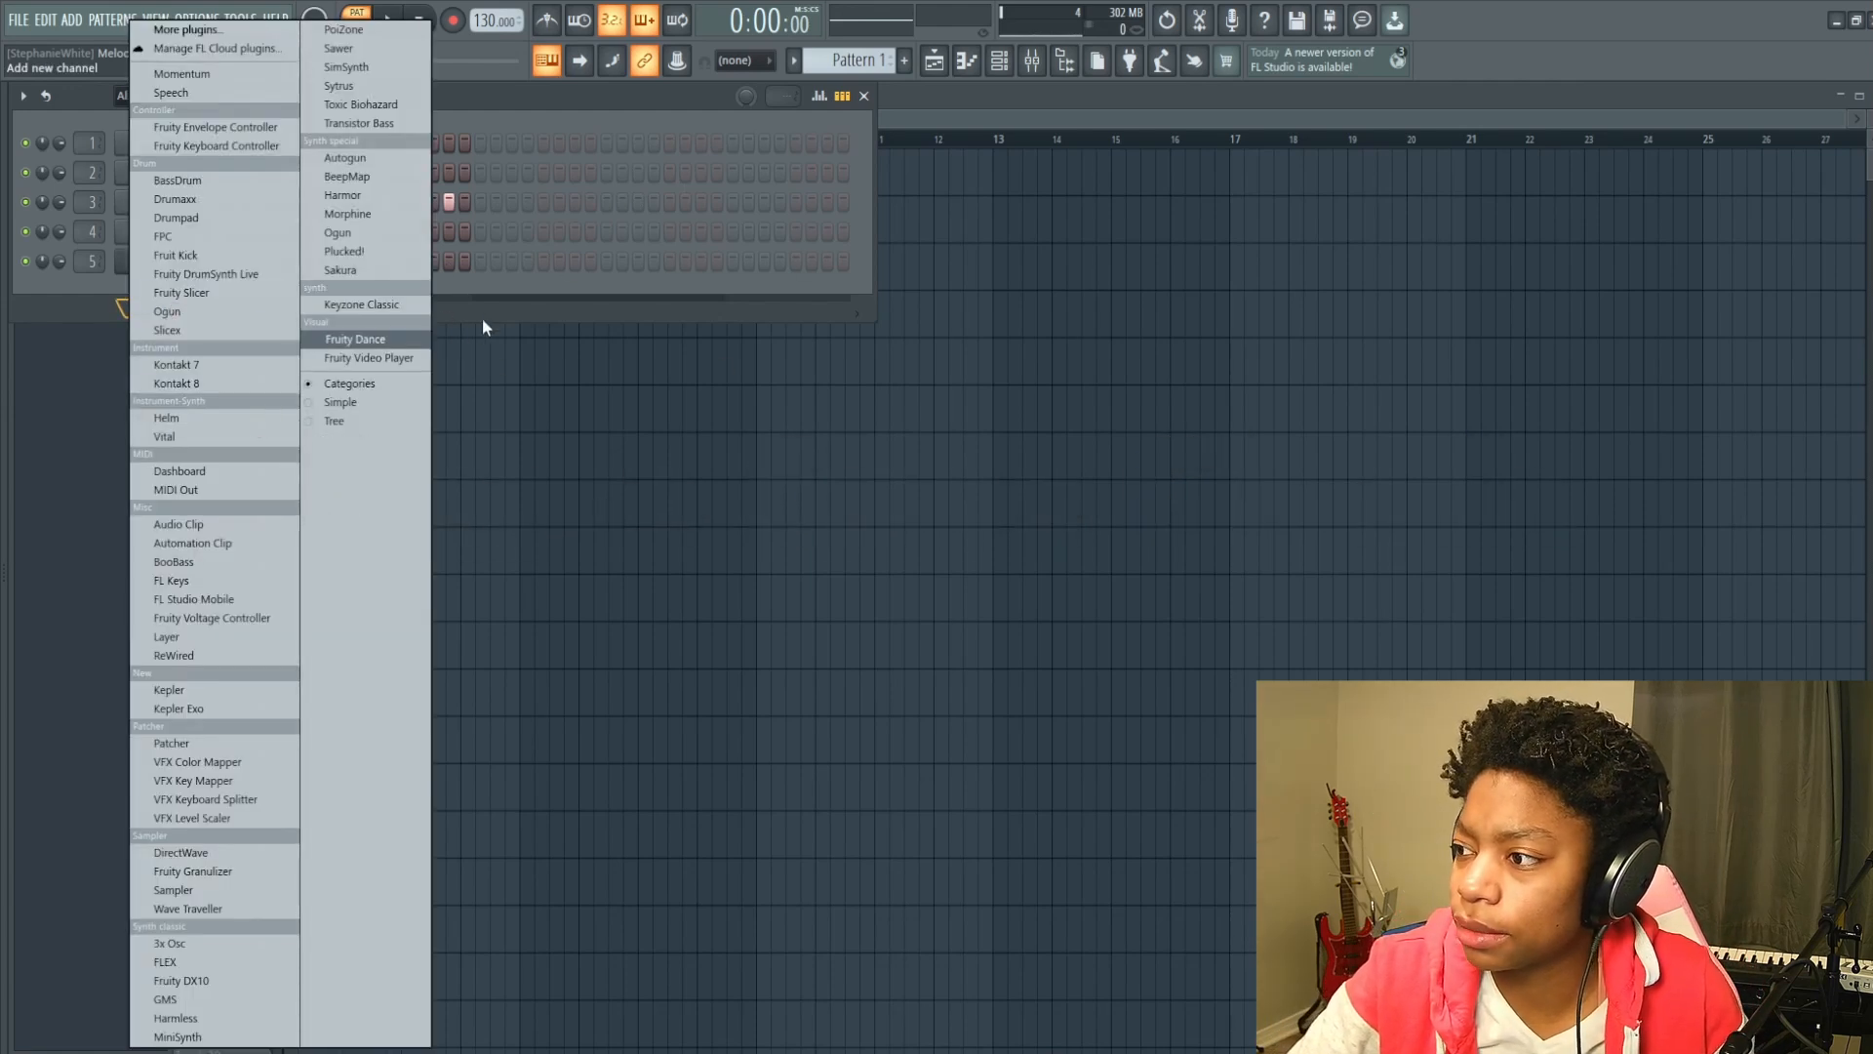
left_click(191, 580)
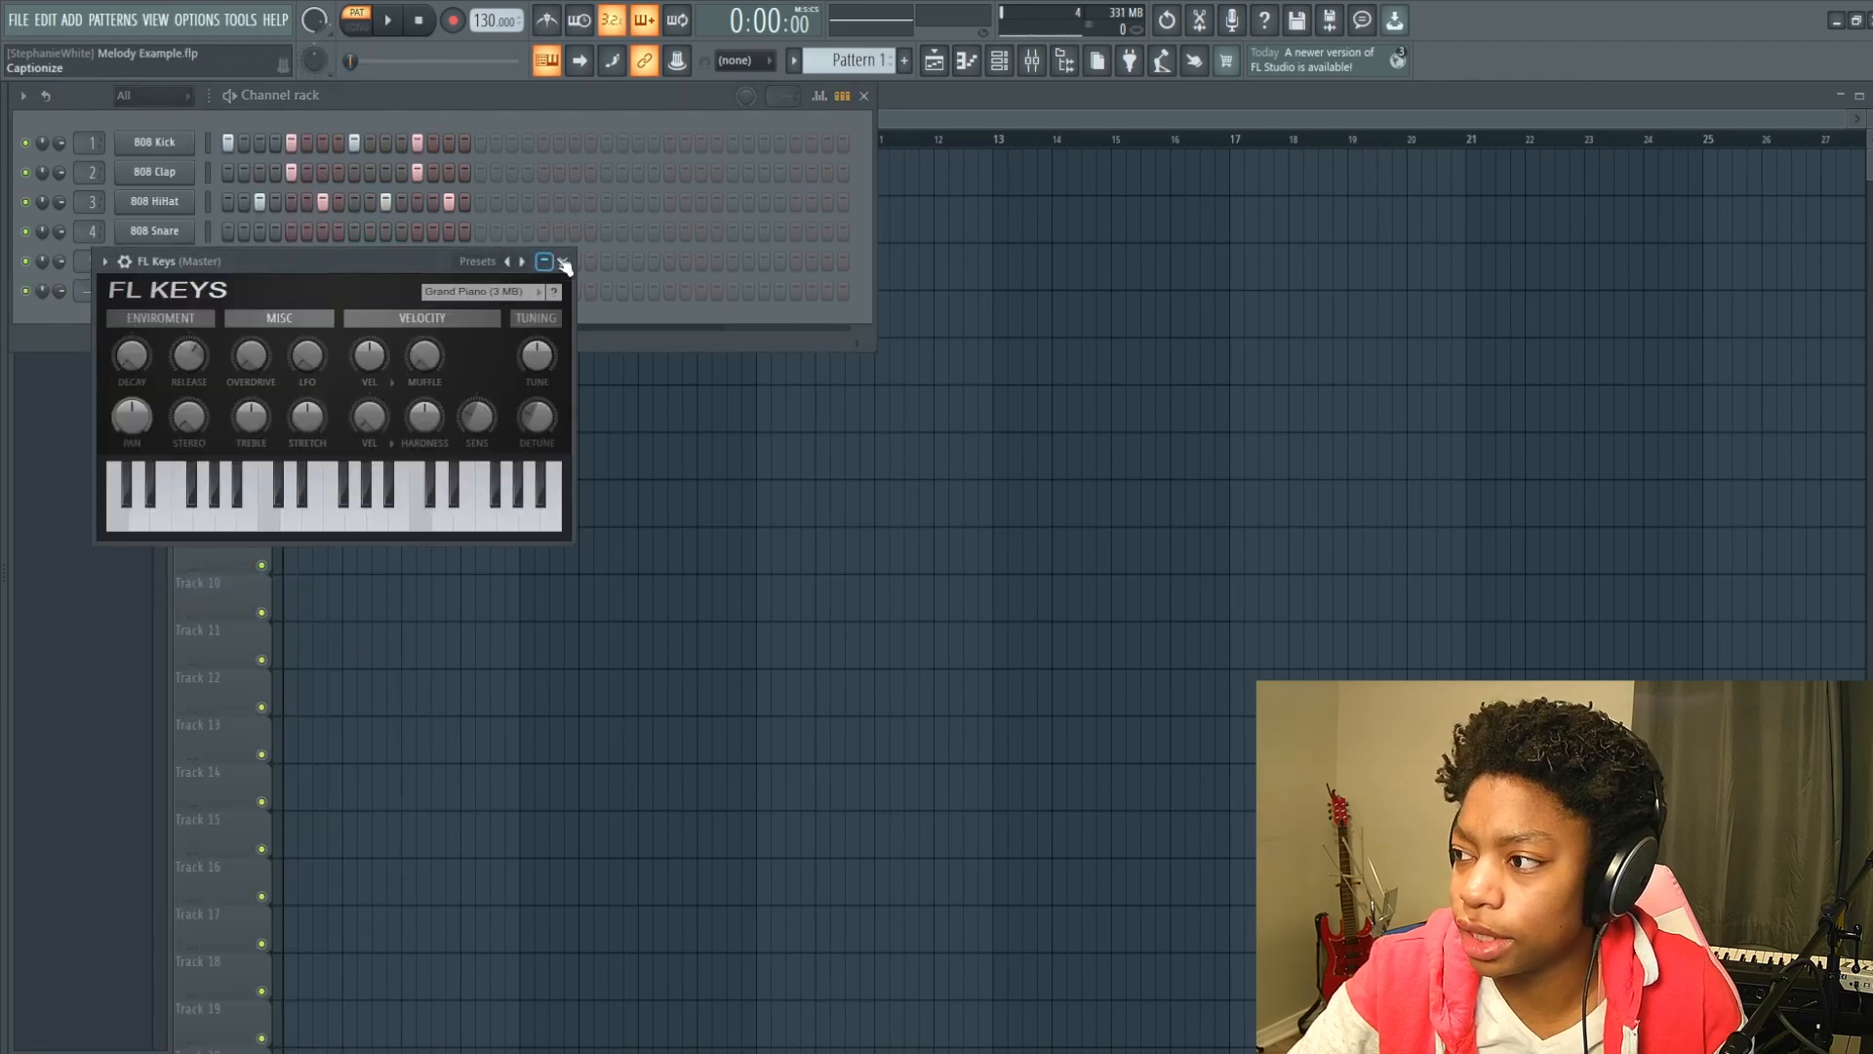
left_click(564, 261)
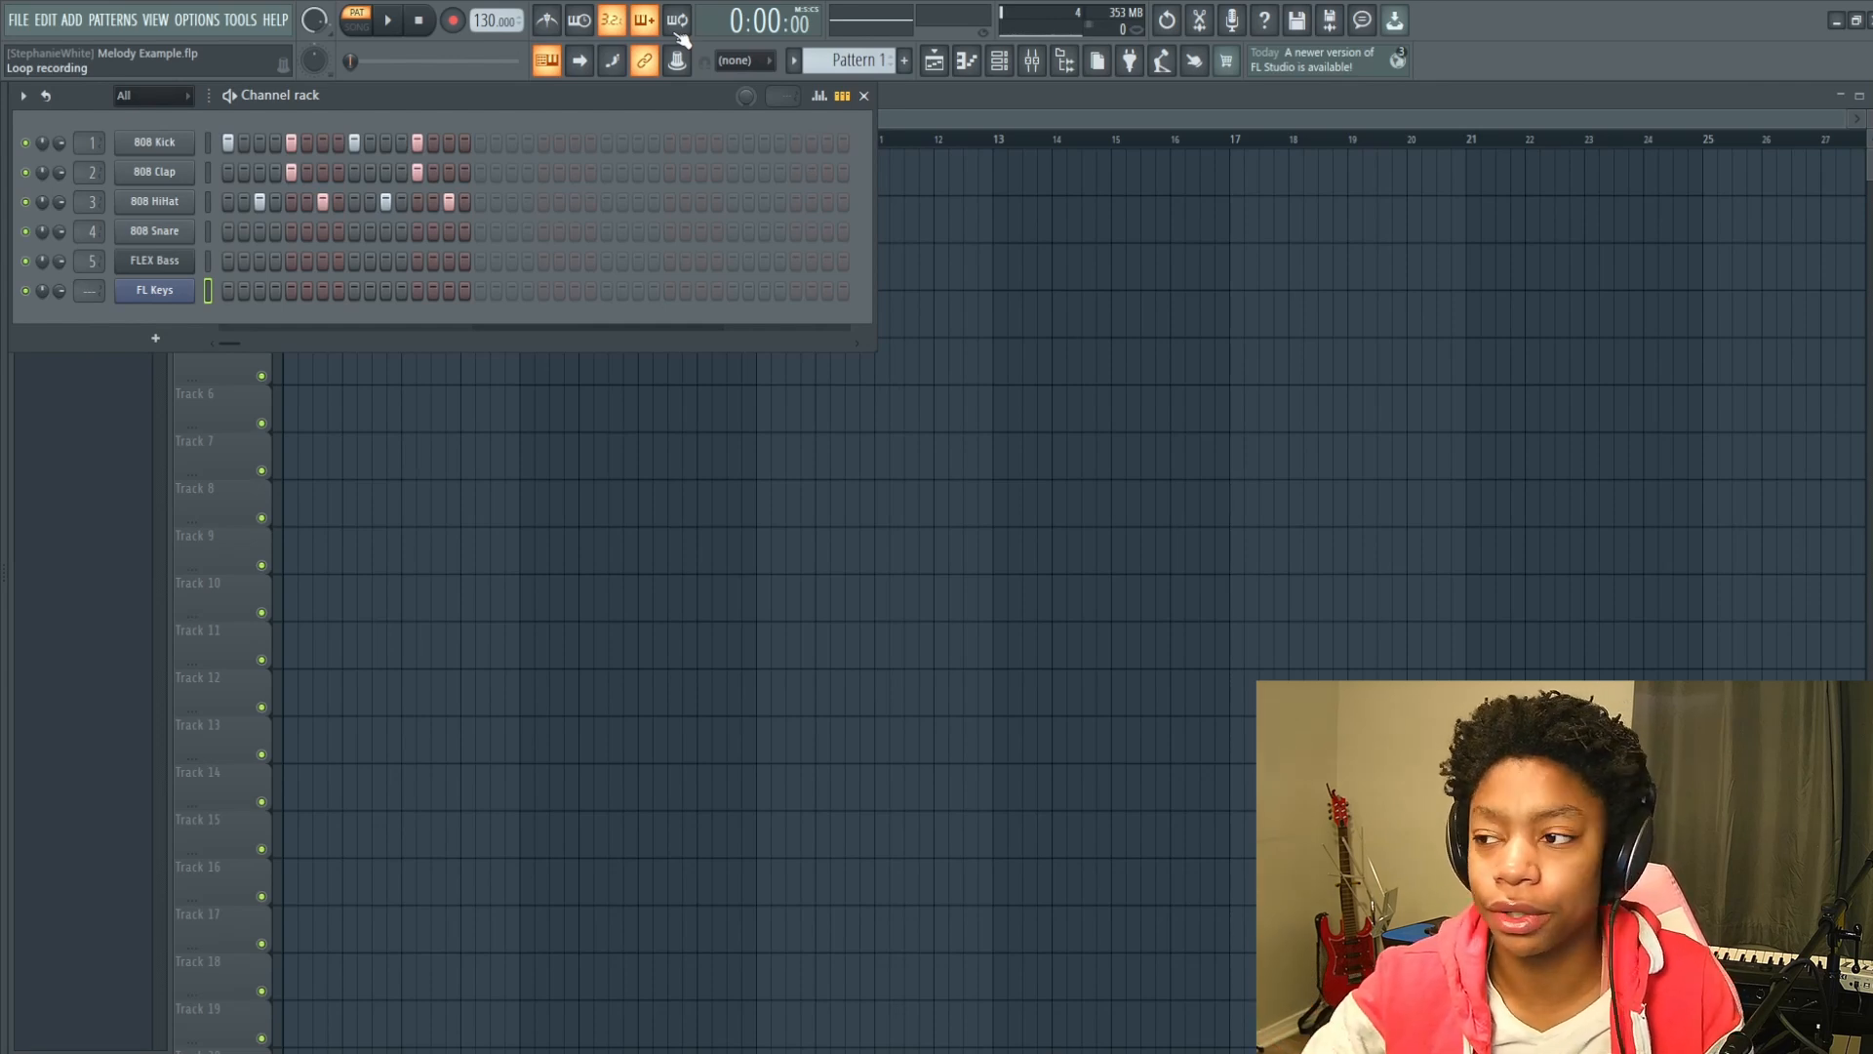
Reposition the Channel rack and preview the four-bar progression in the Chords piano roll.
left_click_drag(523, 103, 871, 153)
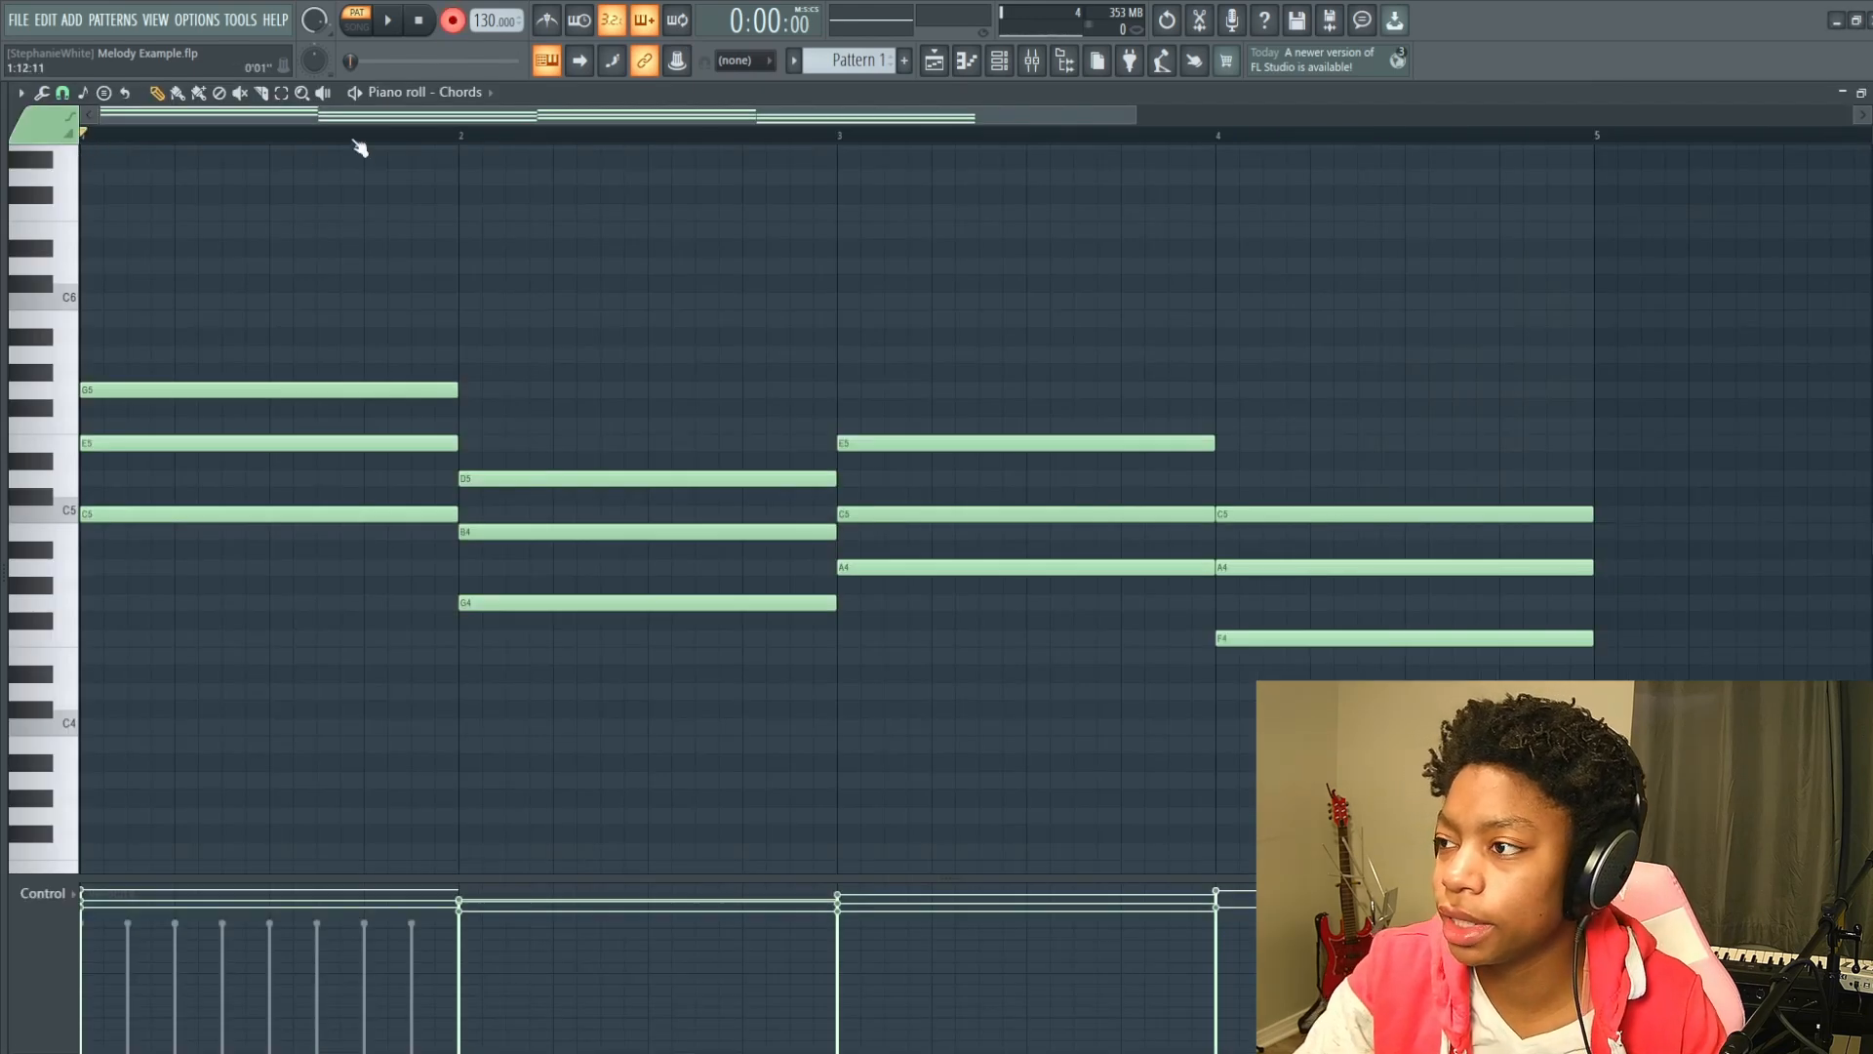
key("space")
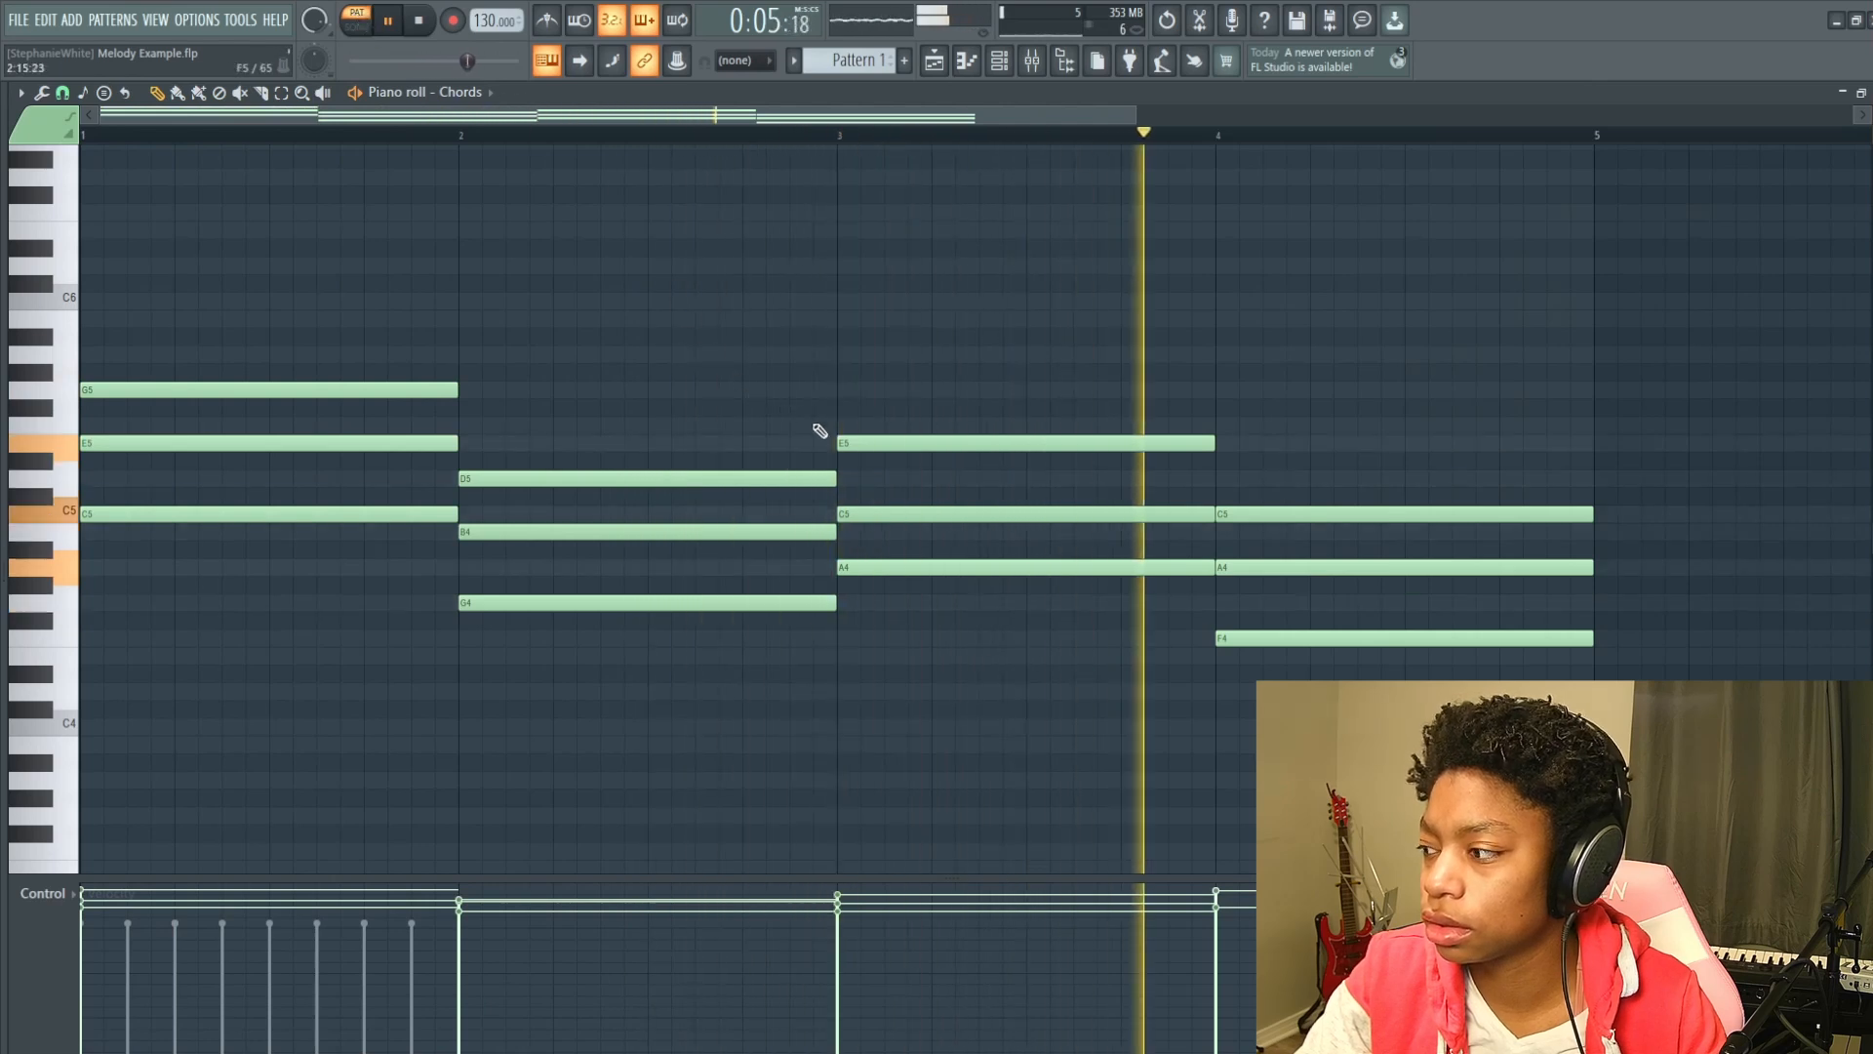
key("space")
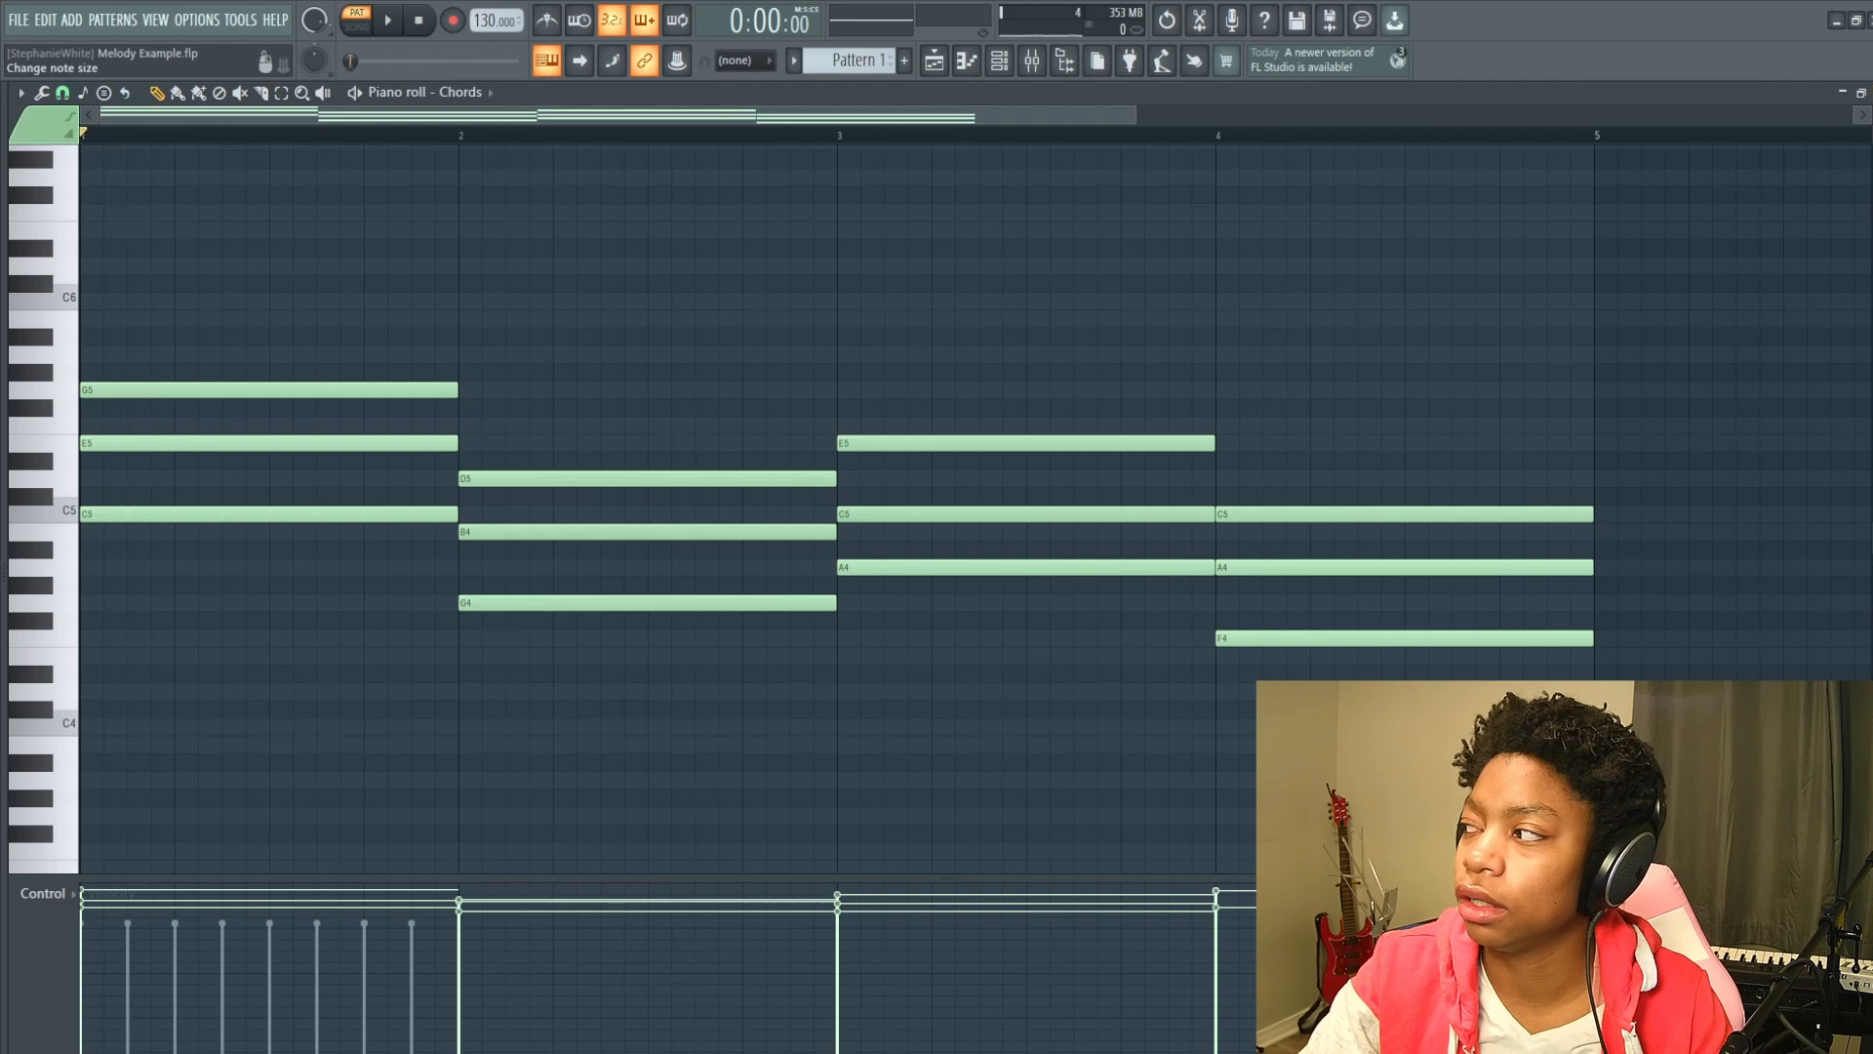
Close the piano roll, clone the Chords channel as a separate melody channel, and close the clone's FL Keys window.
left_click(1872, 92)
left_click(474, 391)
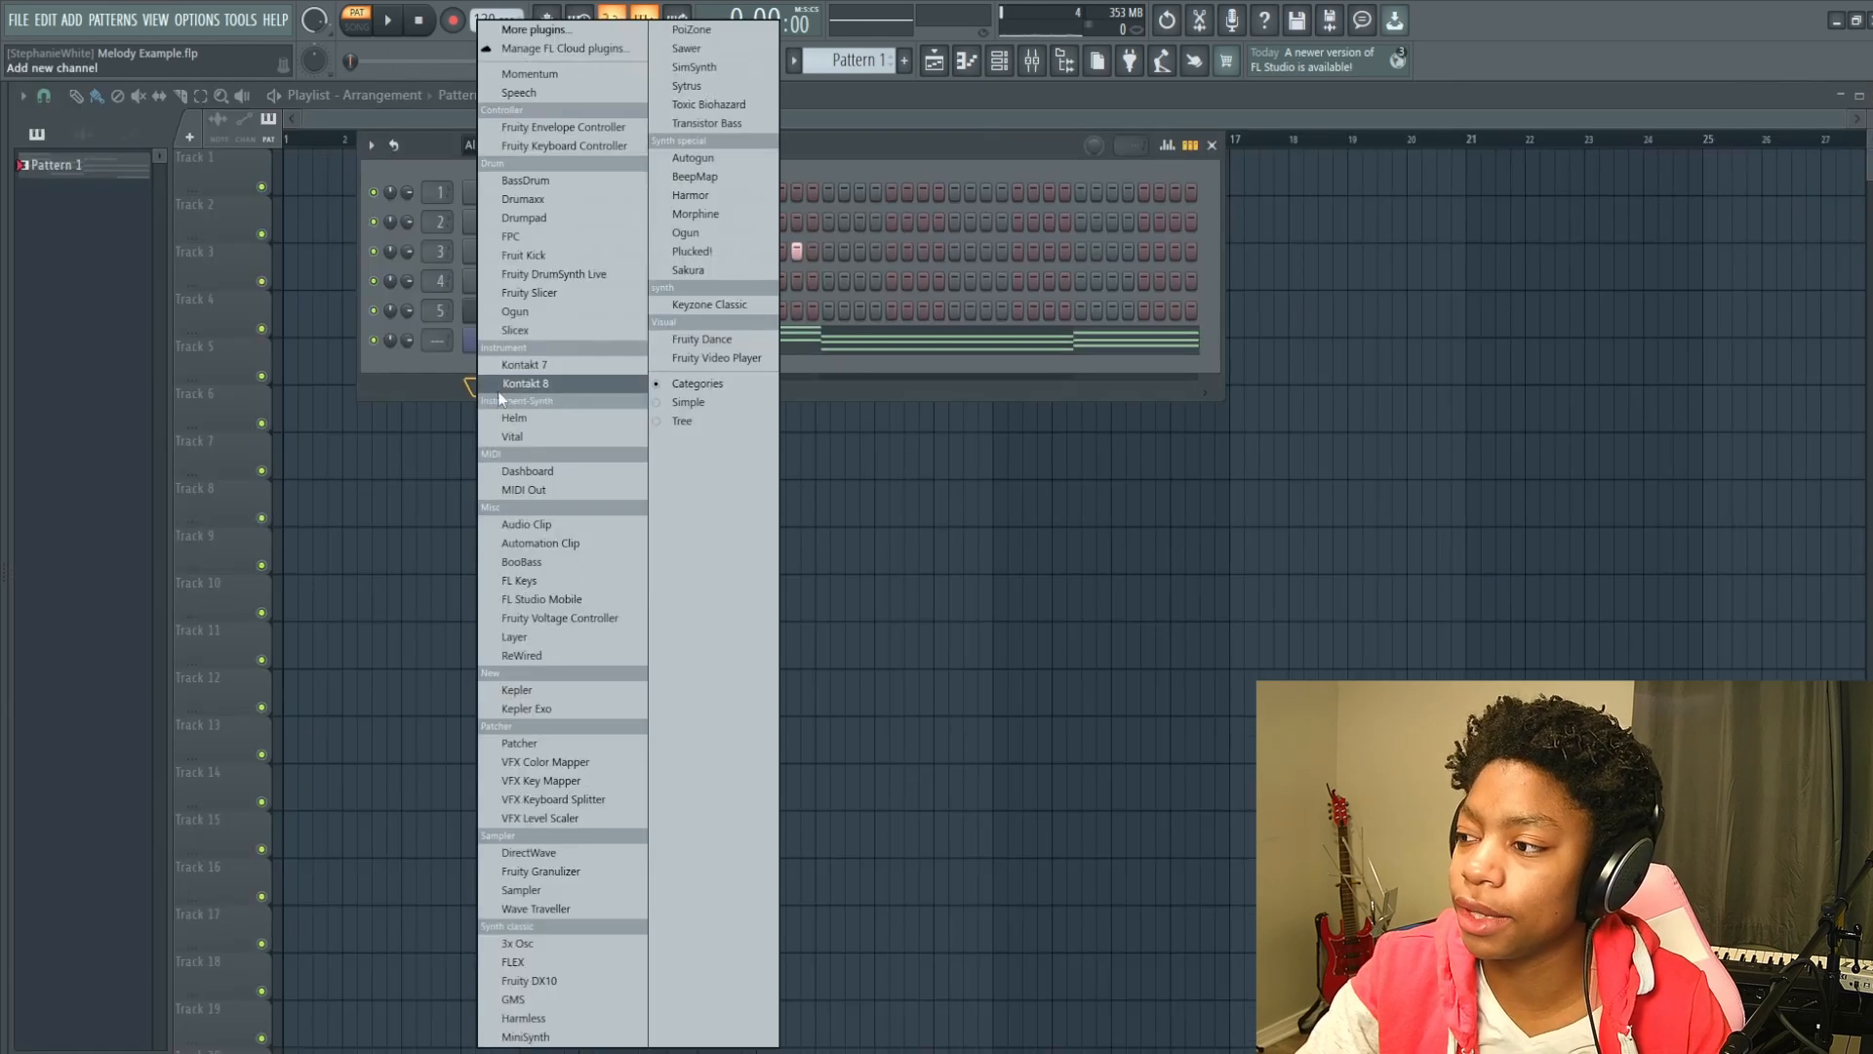
left_click(450, 365)
right_click(508, 341)
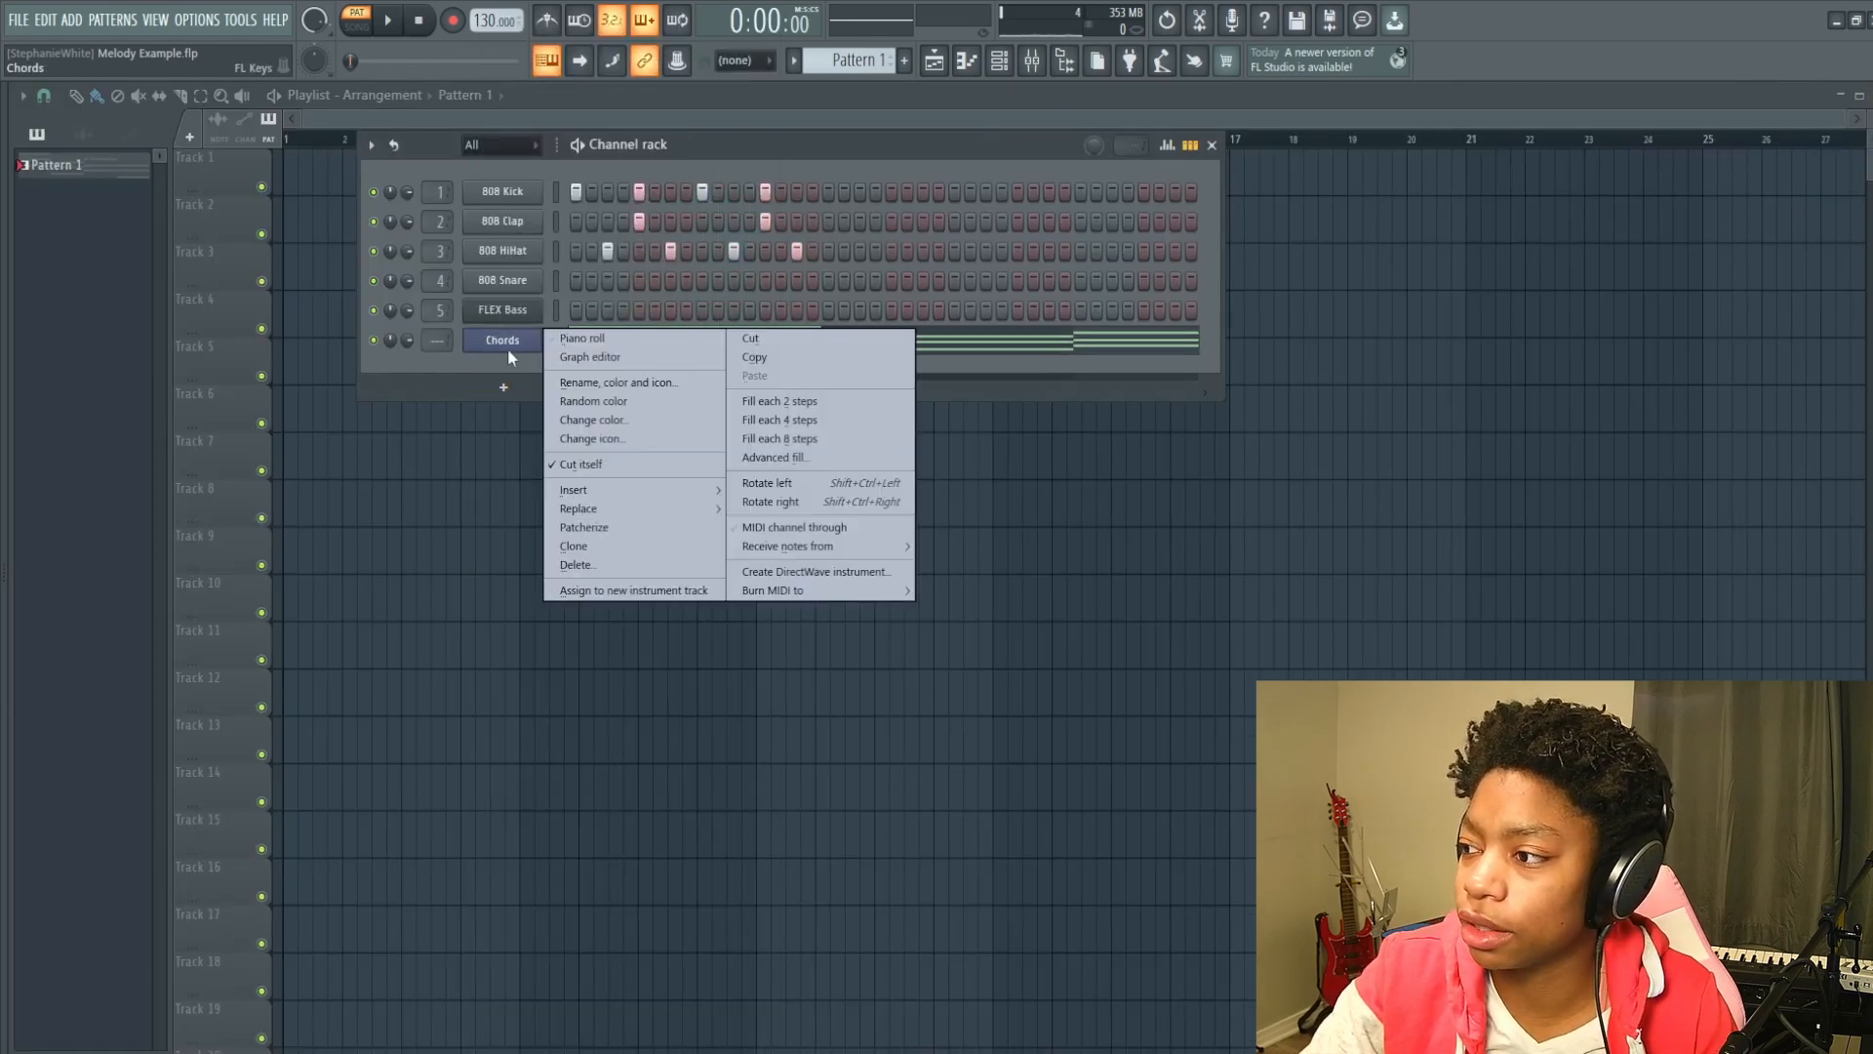
left_click(575, 545)
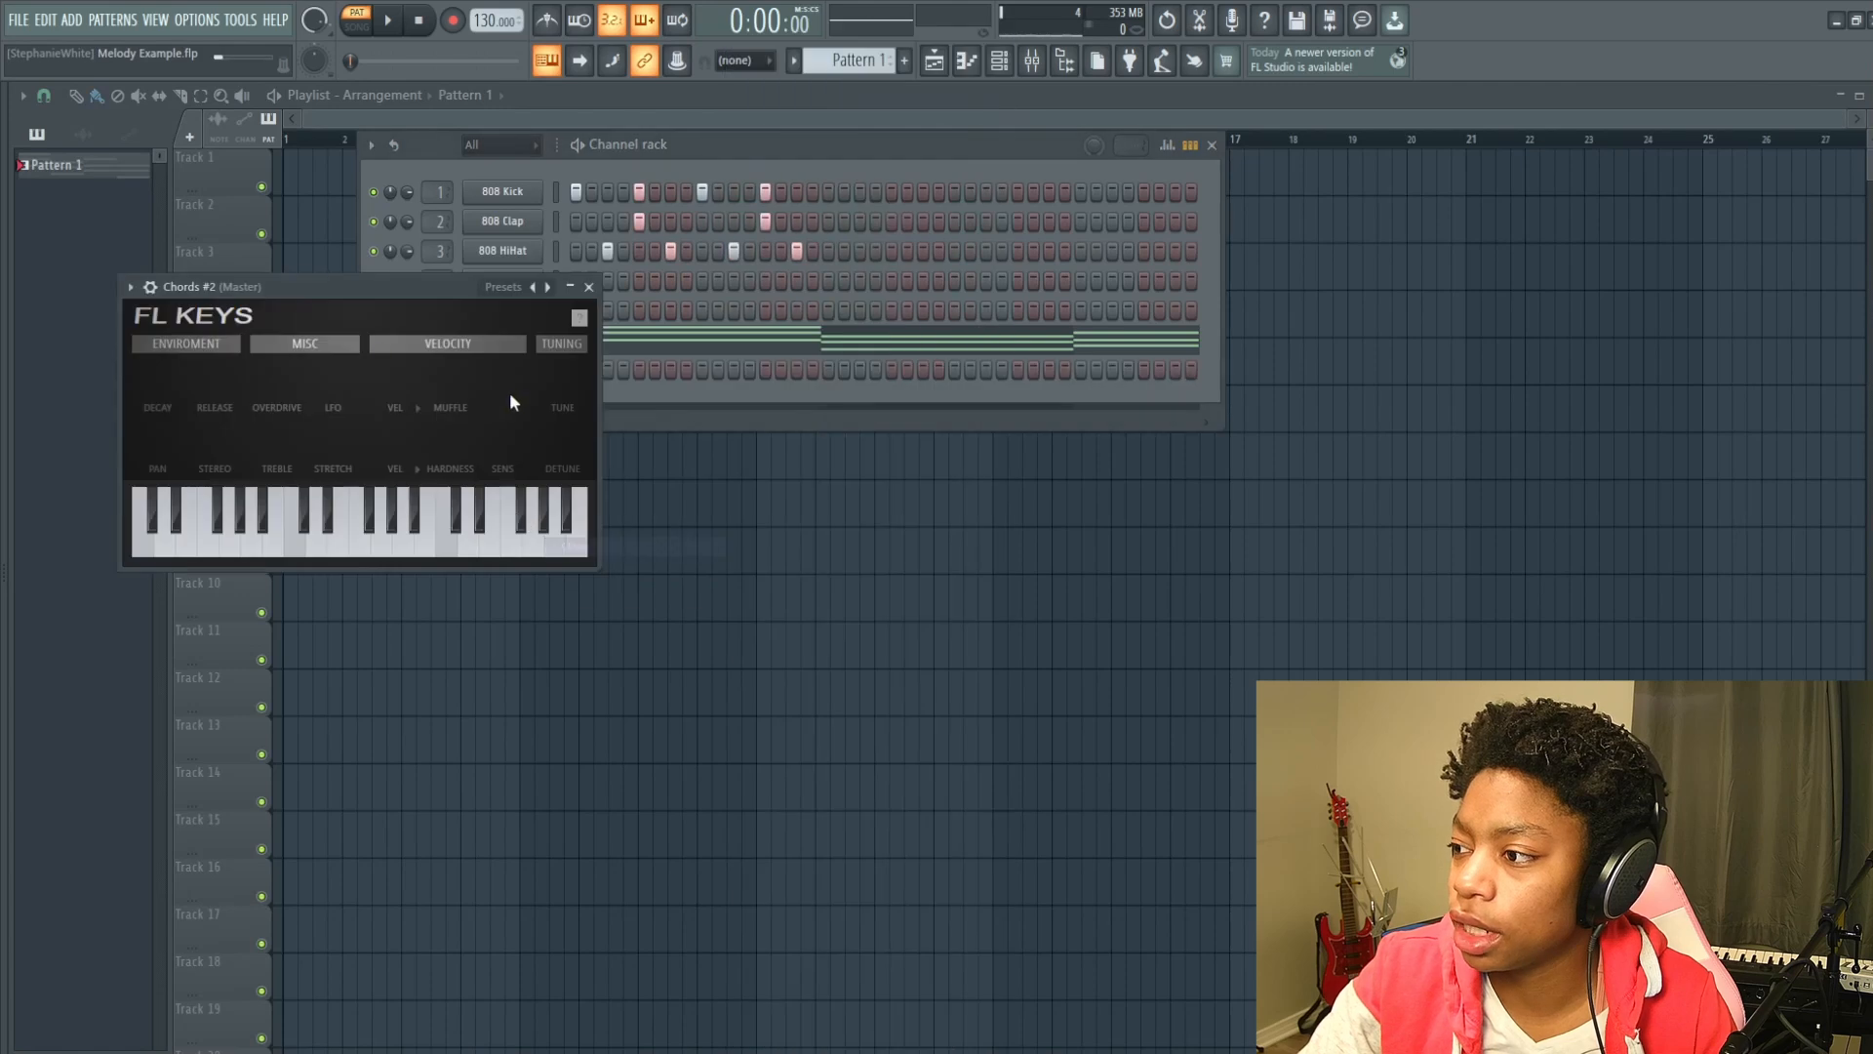
left_click(588, 286)
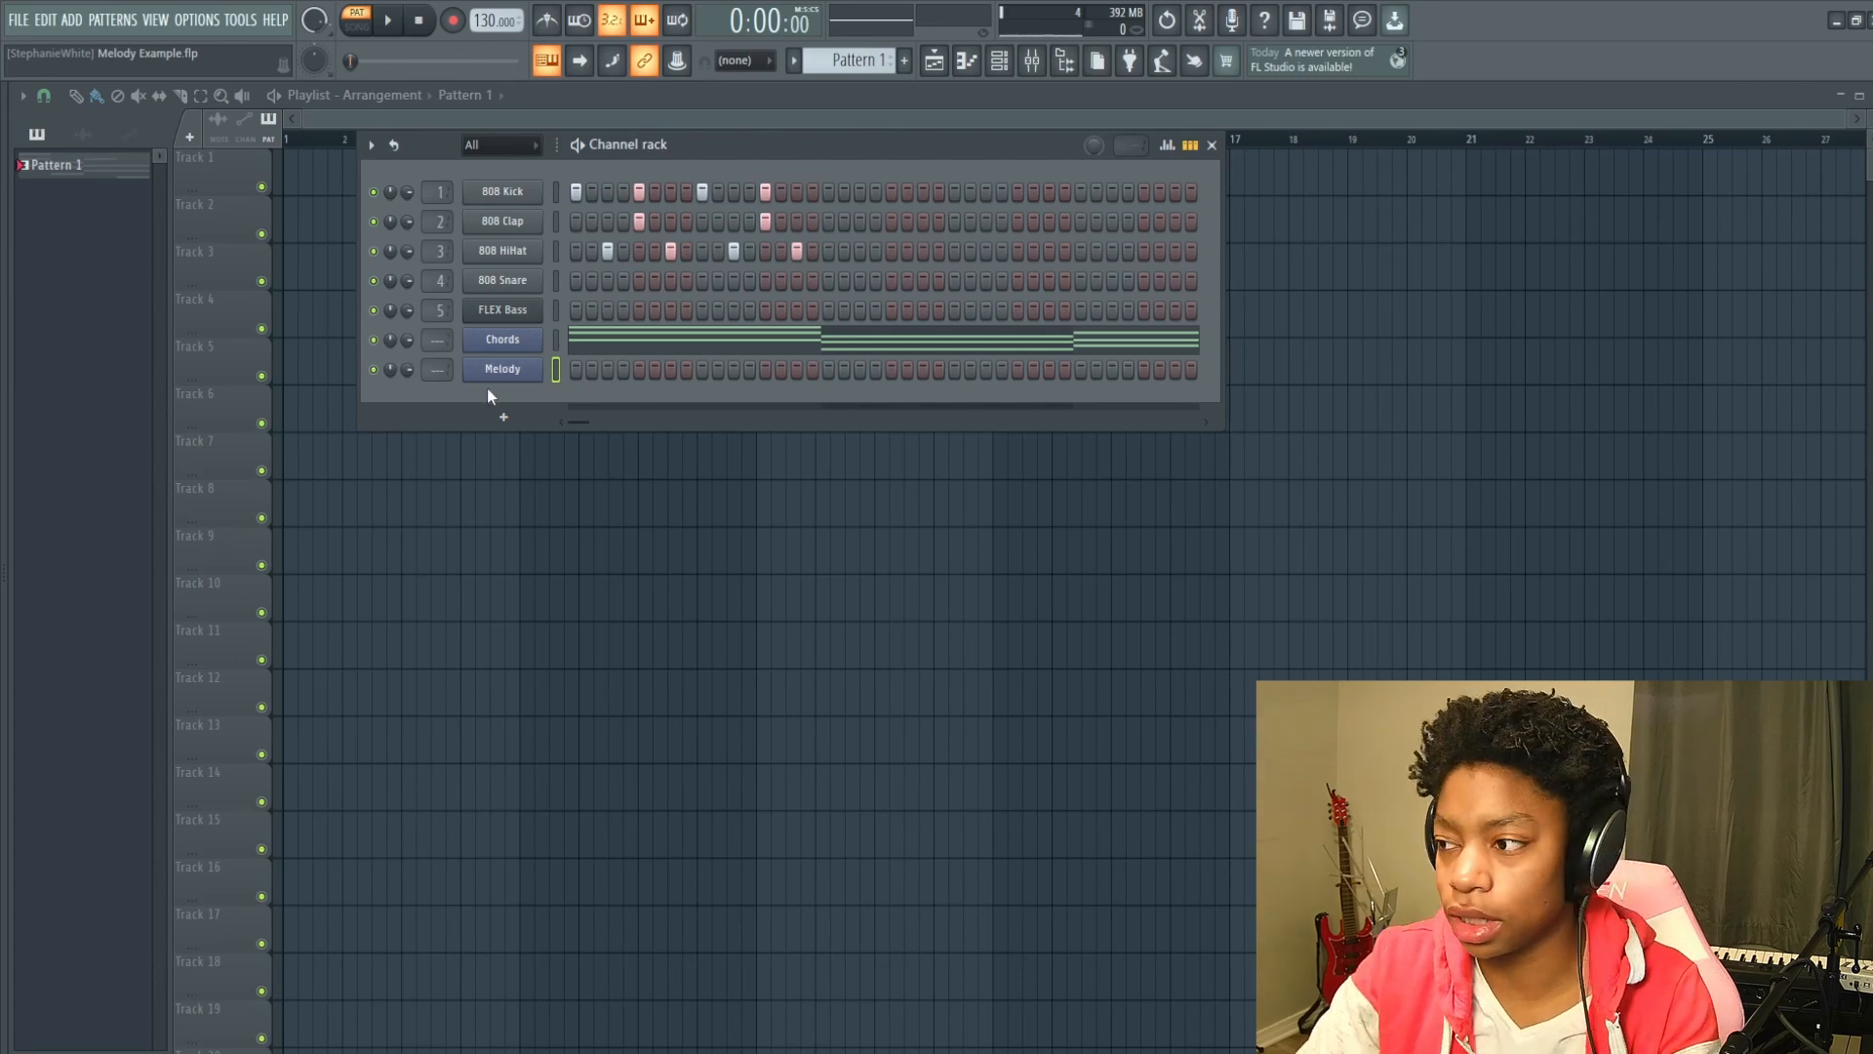
Open the Melody channel's piano roll and play the pattern's chords and drums as a guide for the melody.
key("F7")
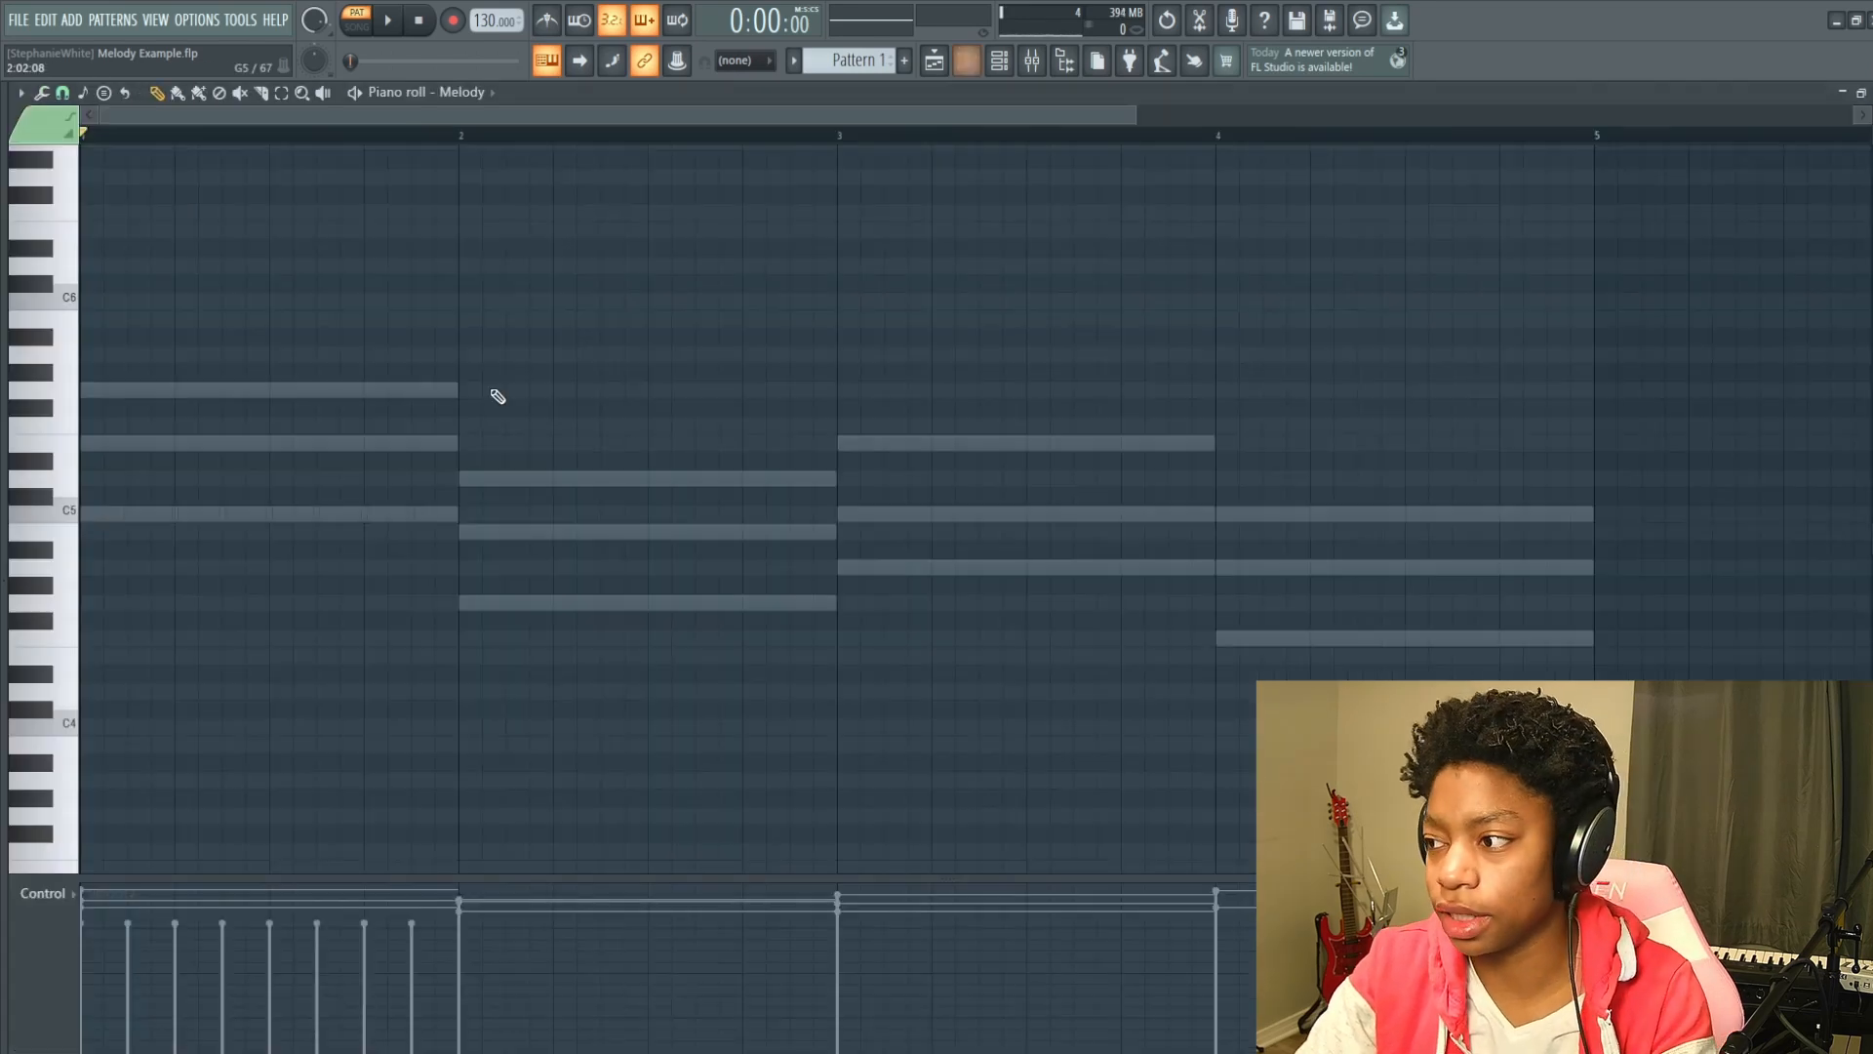
left_click_drag(337, 375, 448, 344)
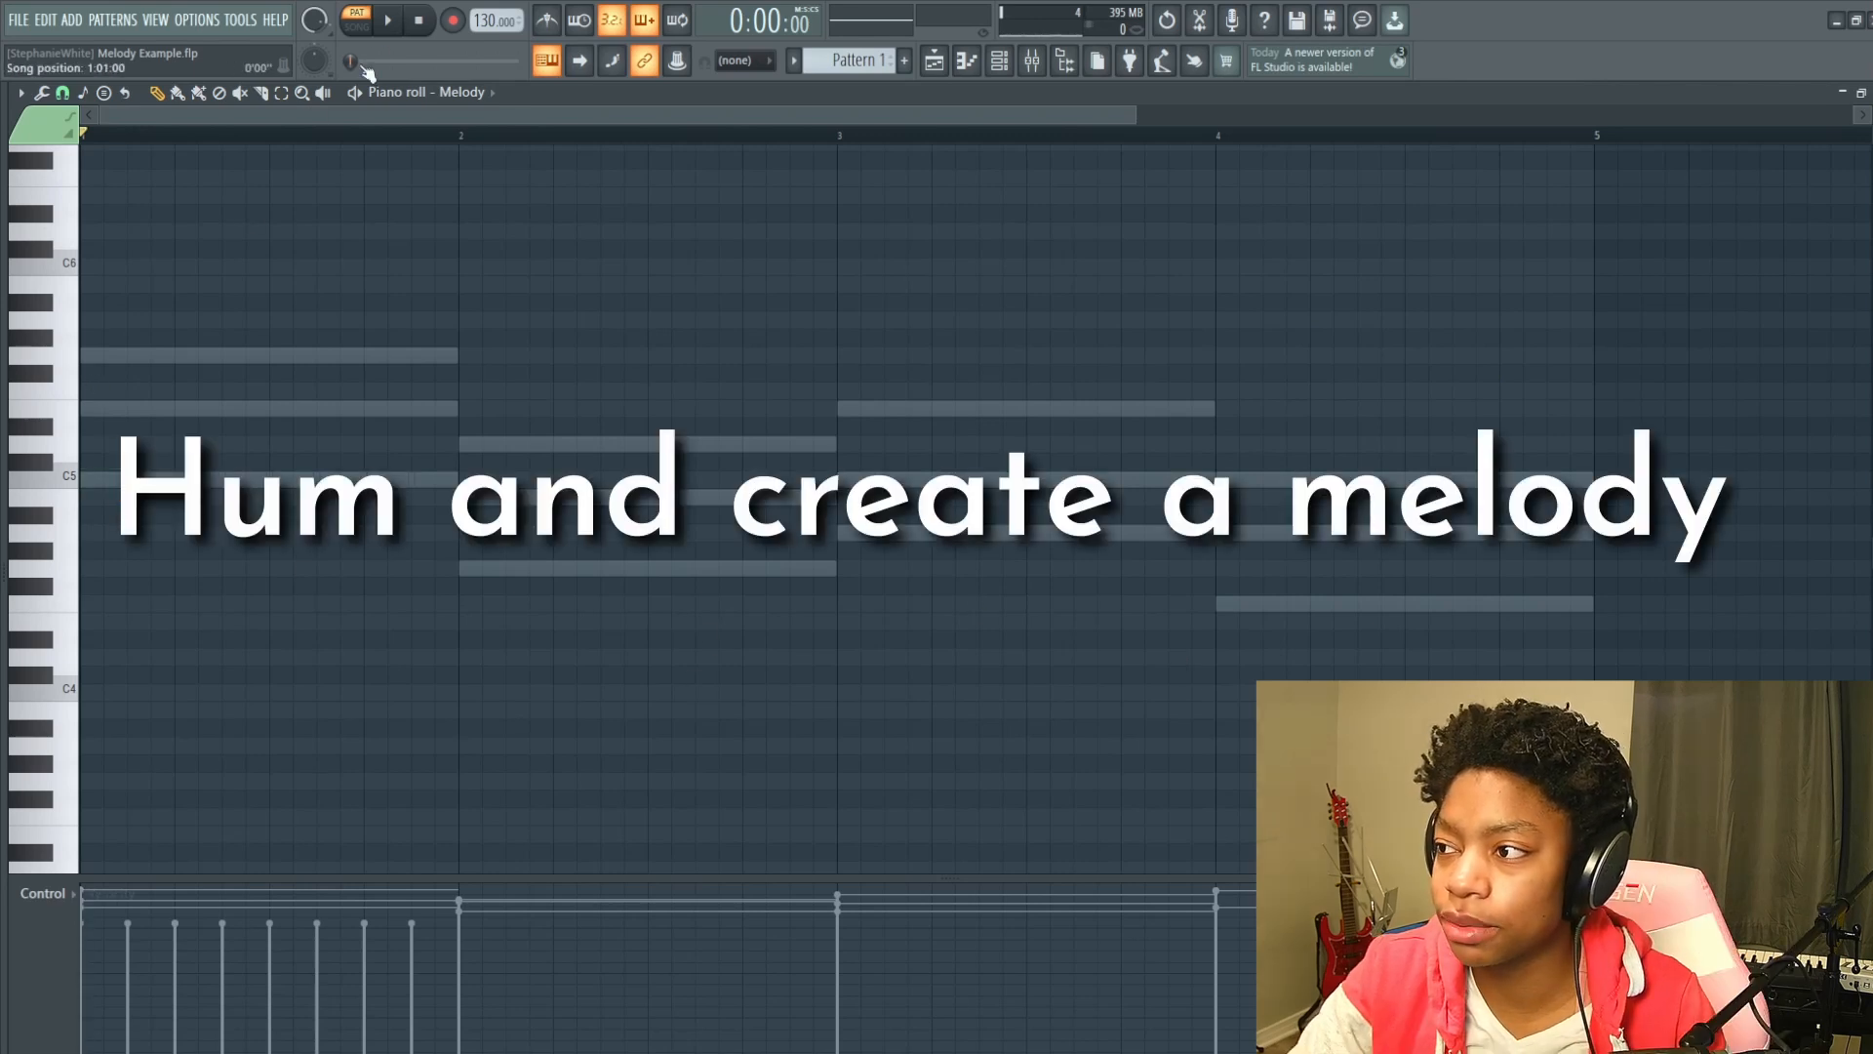
left_click(398, 21)
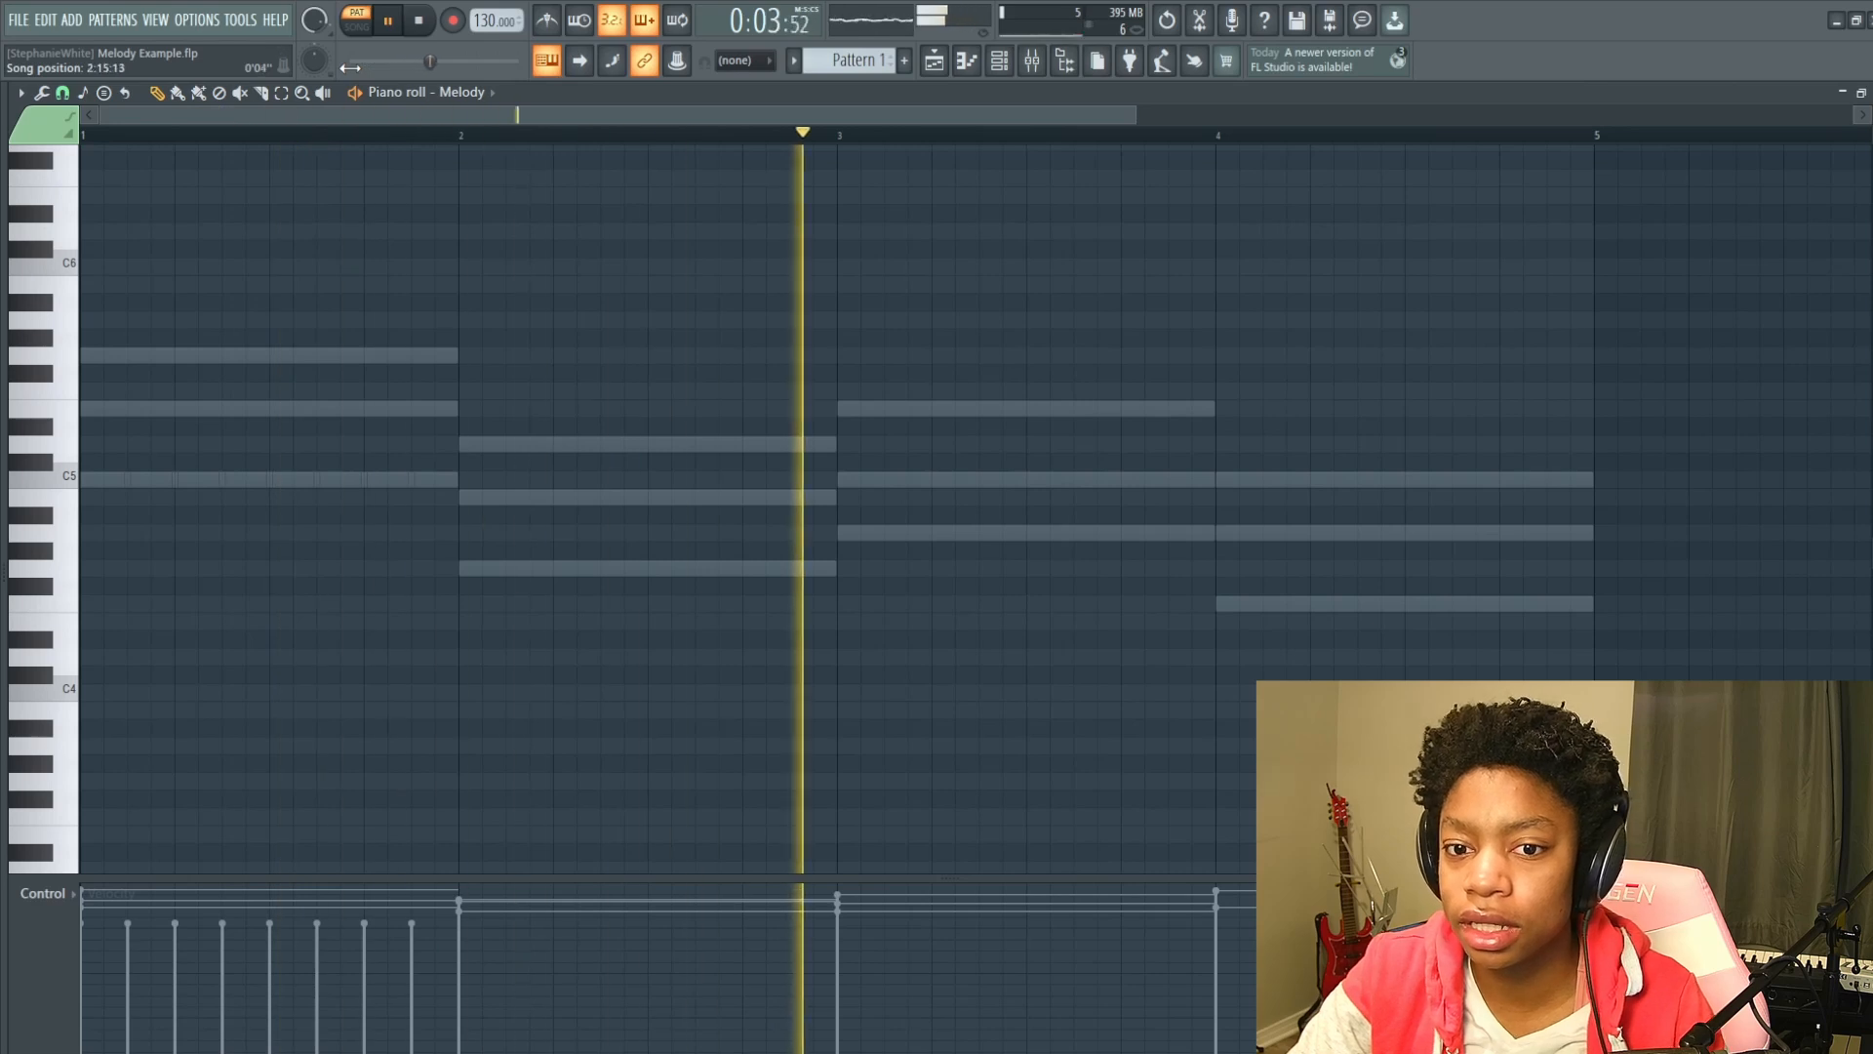
key("space")
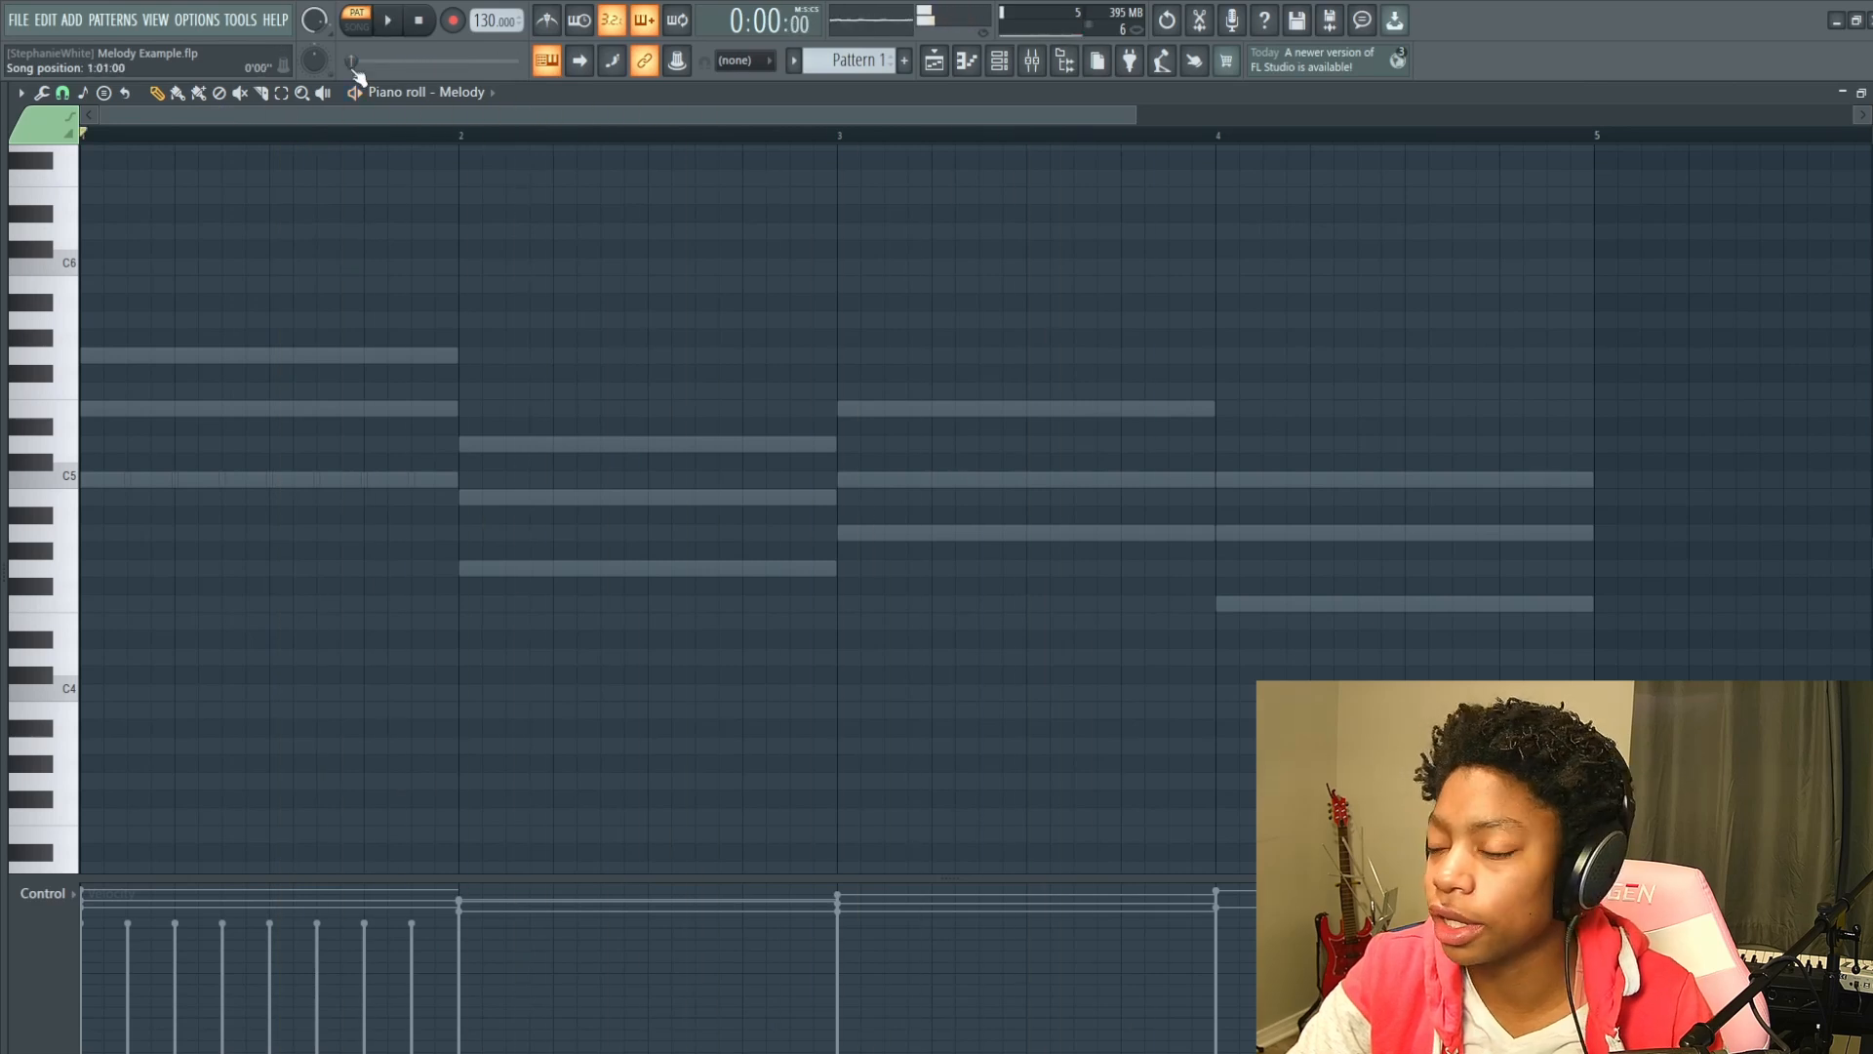
Place ascending C5, D5 and E5 notes, two steps long each, from the start of bar 1 and preview them.
left_click(91, 483)
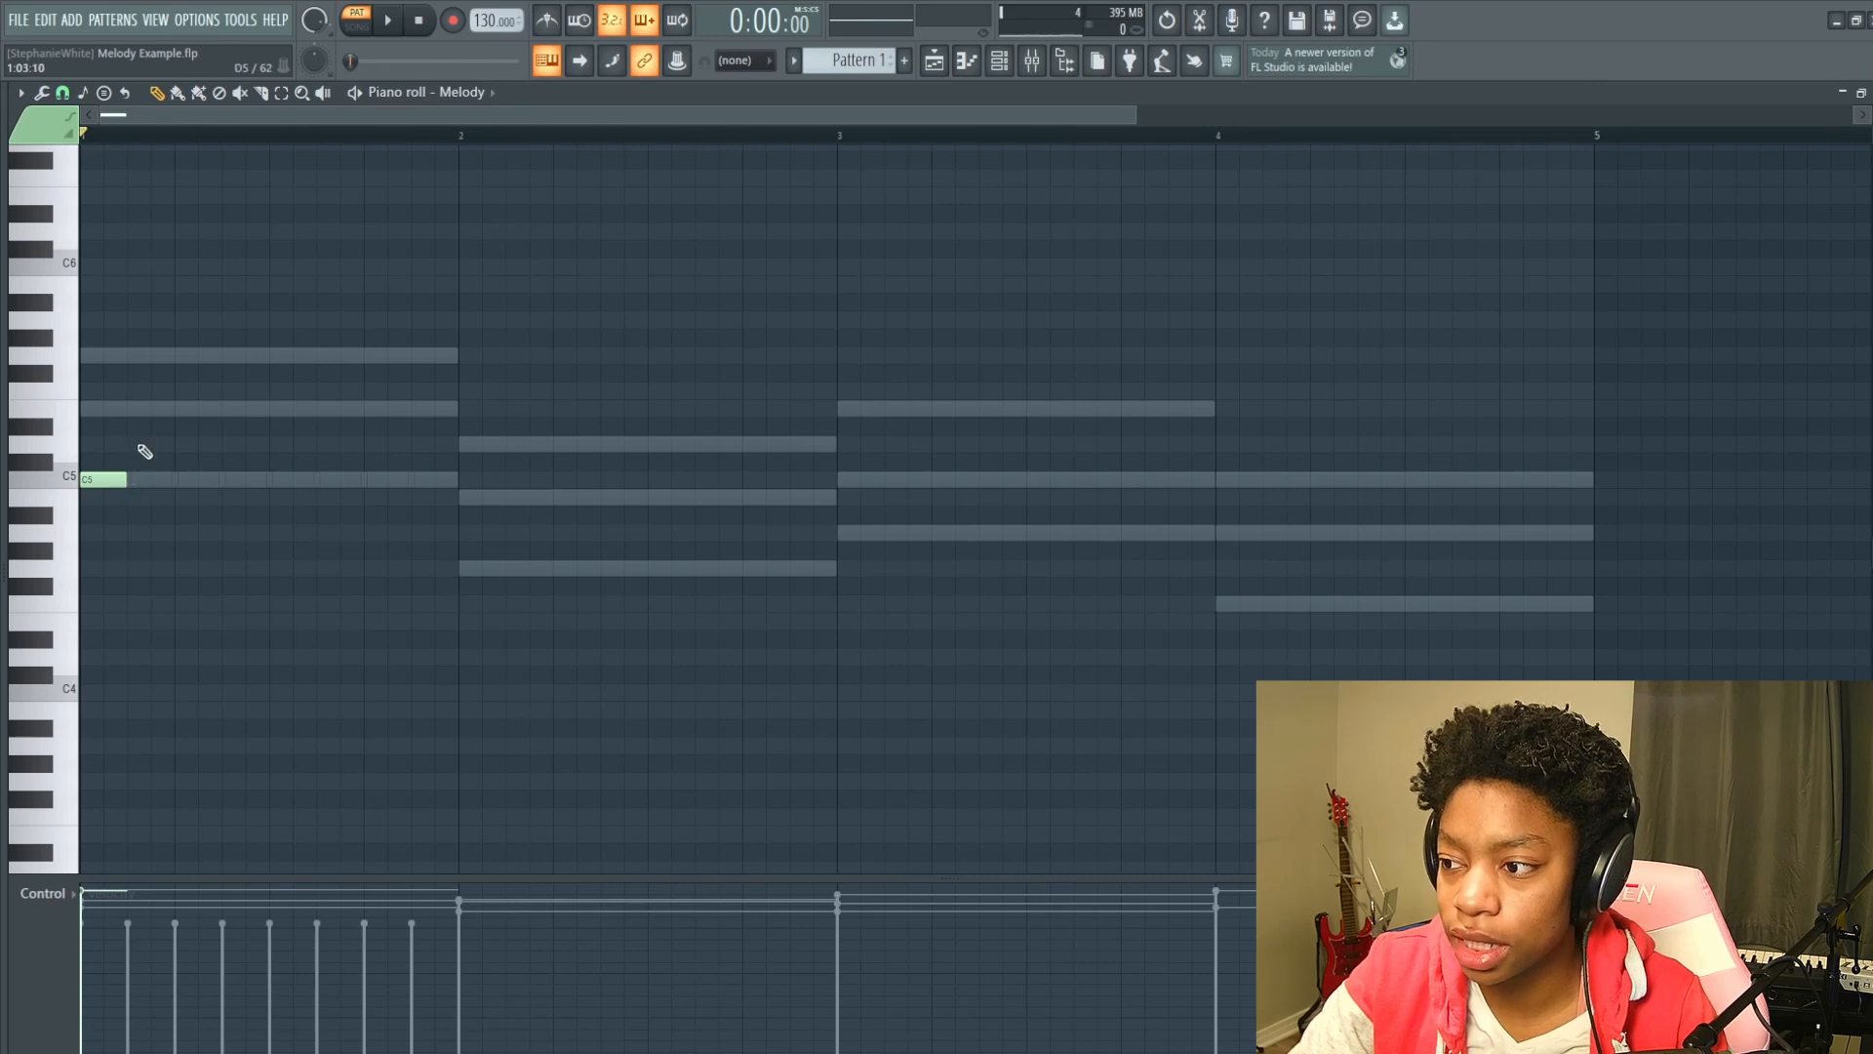
left_click_drag(127, 480, 173, 480)
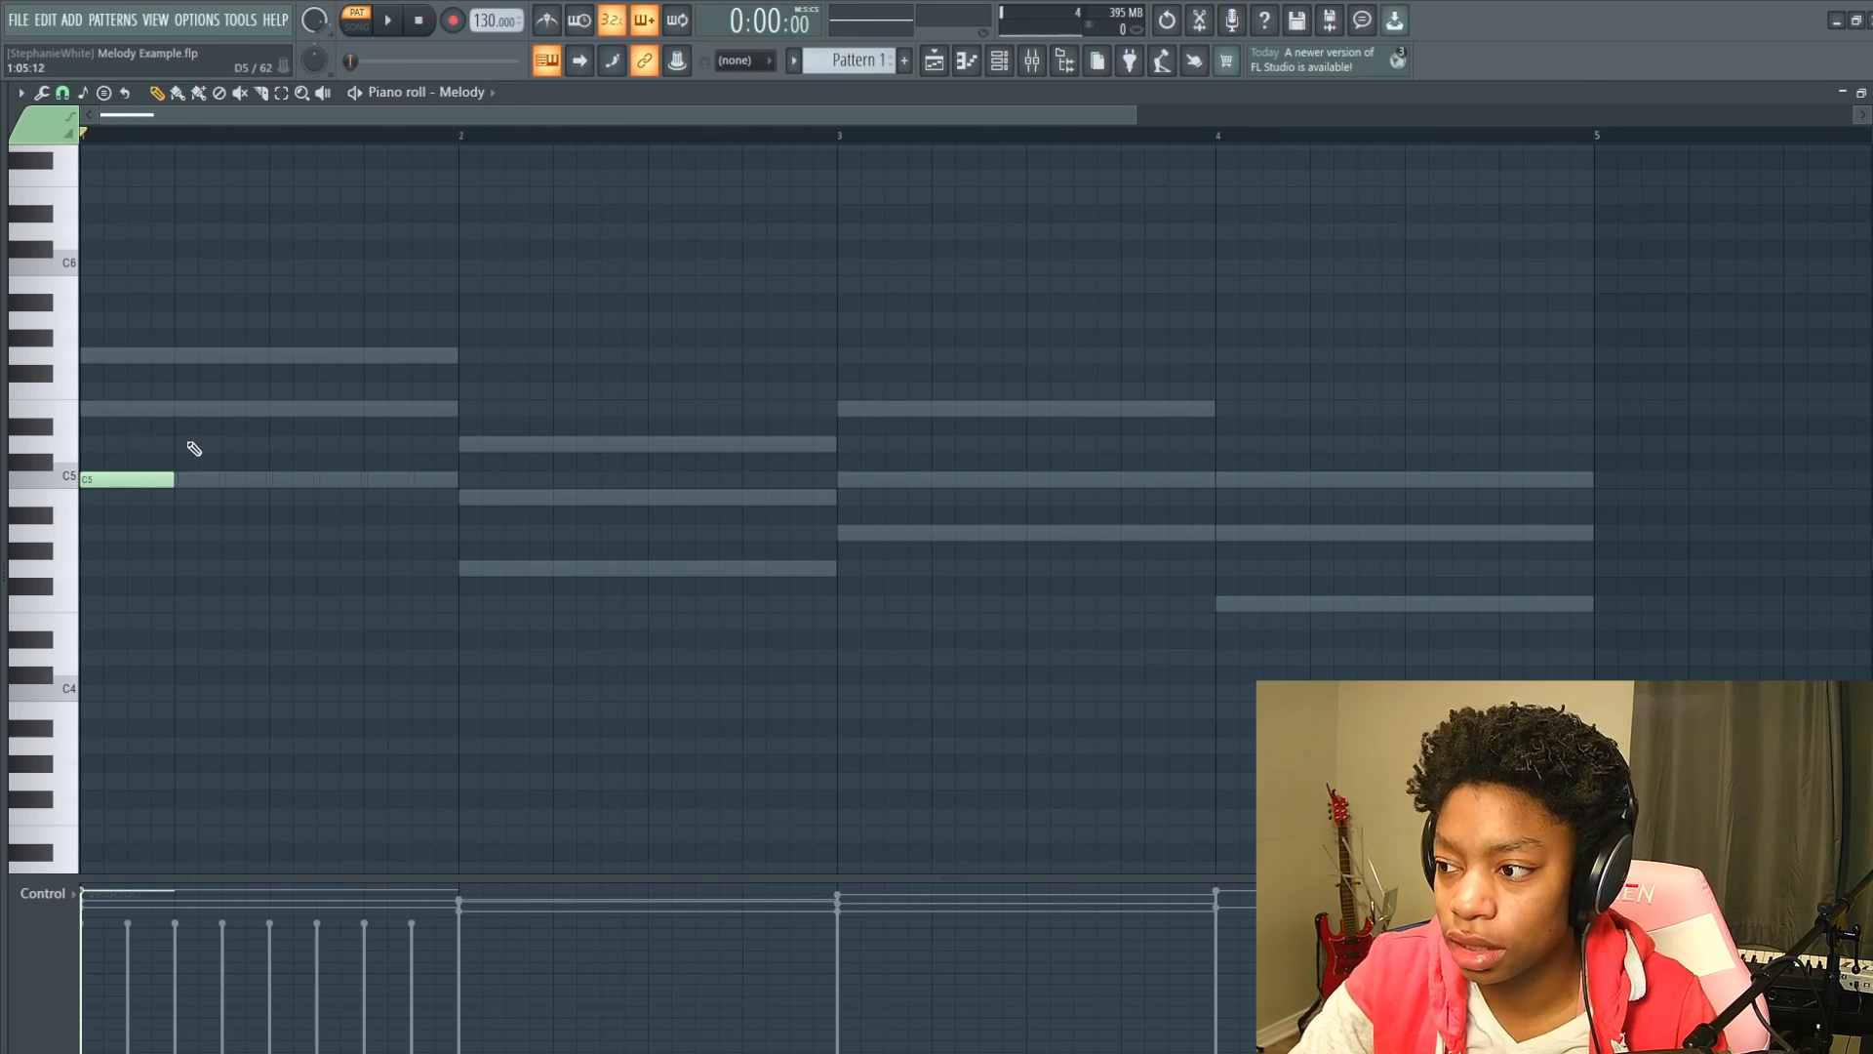
left_click(188, 444)
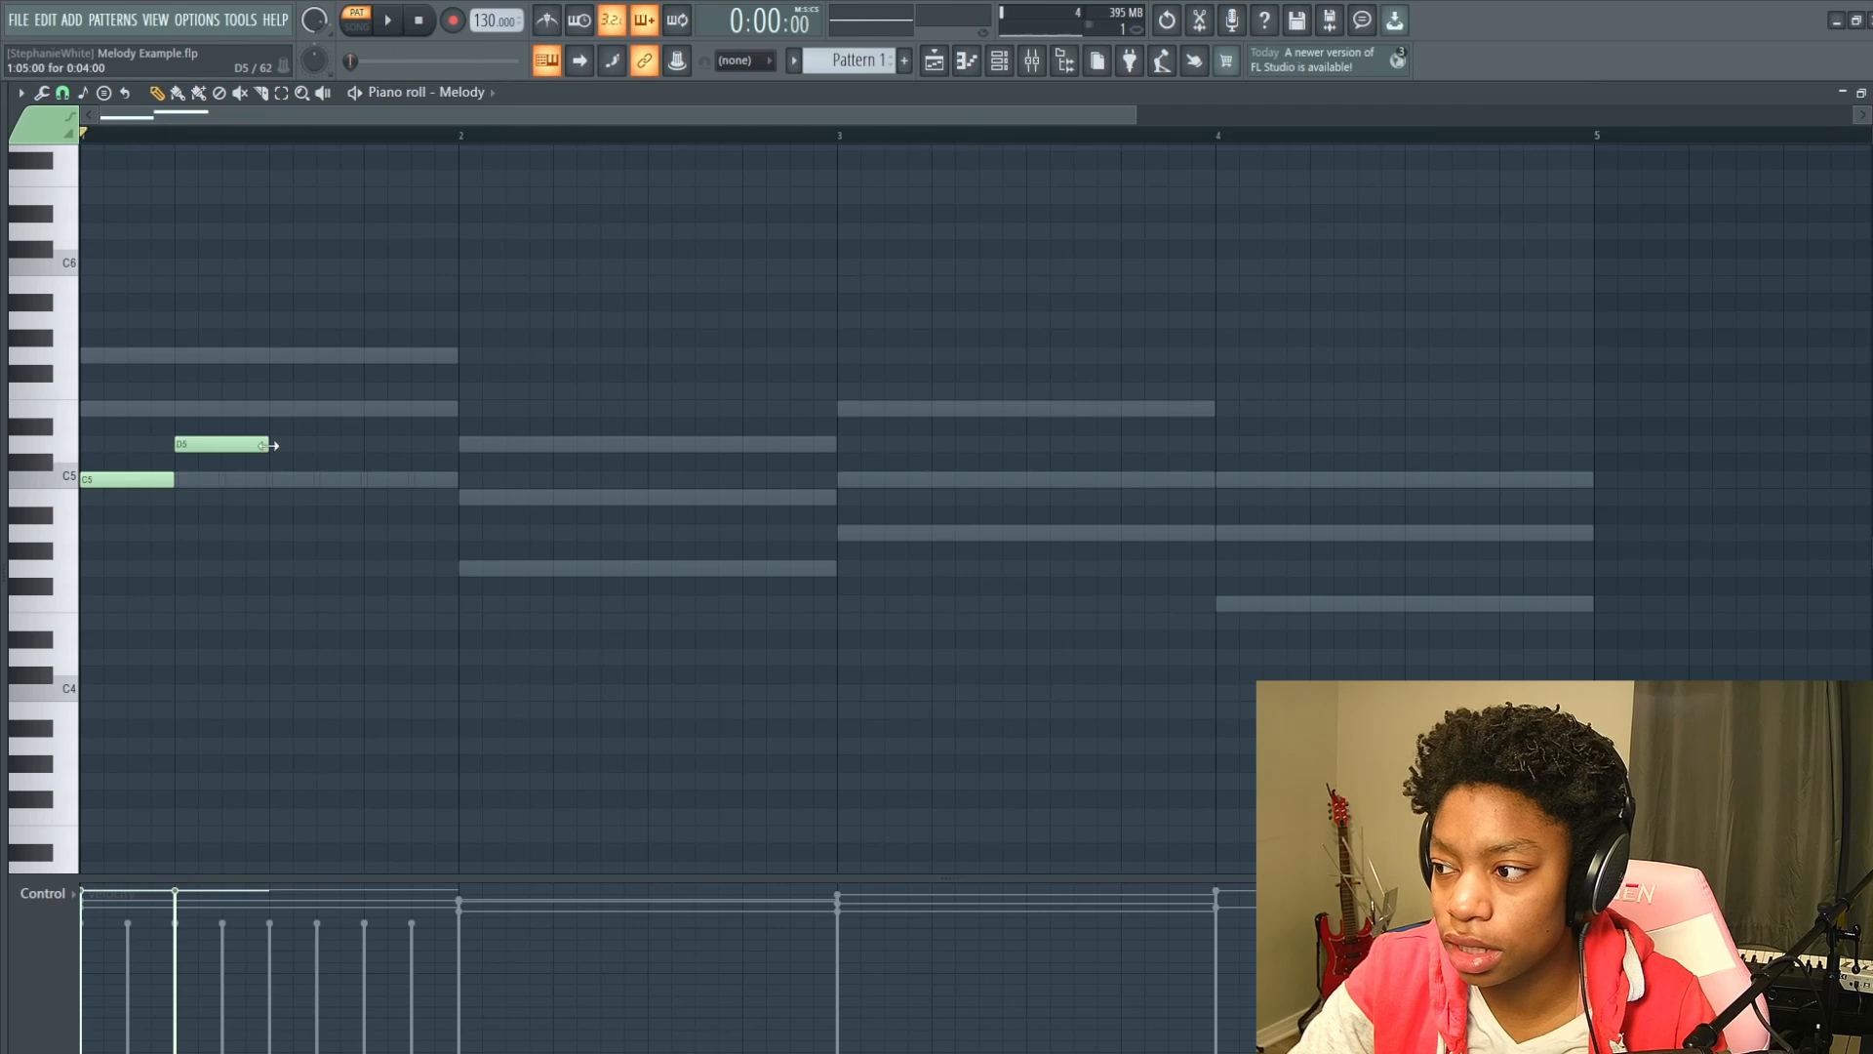
left_click_drag(138, 490, 127, 487)
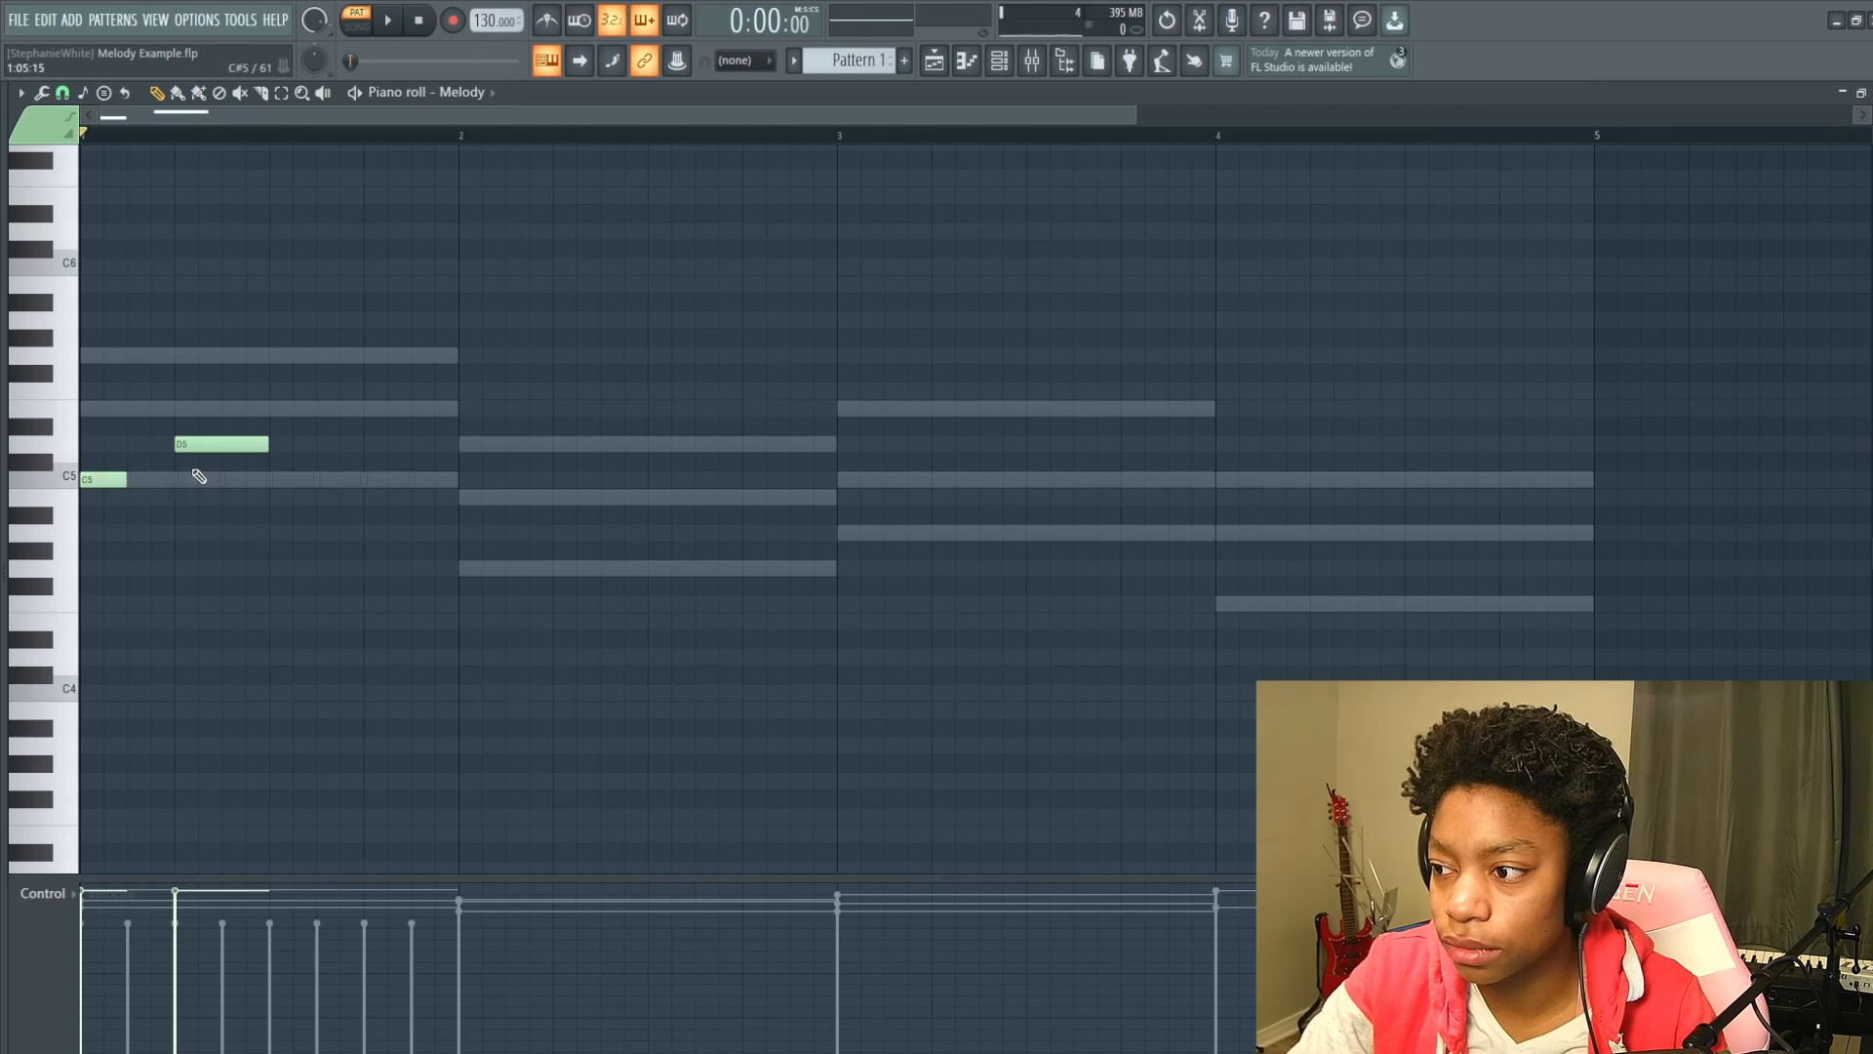
left_click_drag(234, 444, 176, 449)
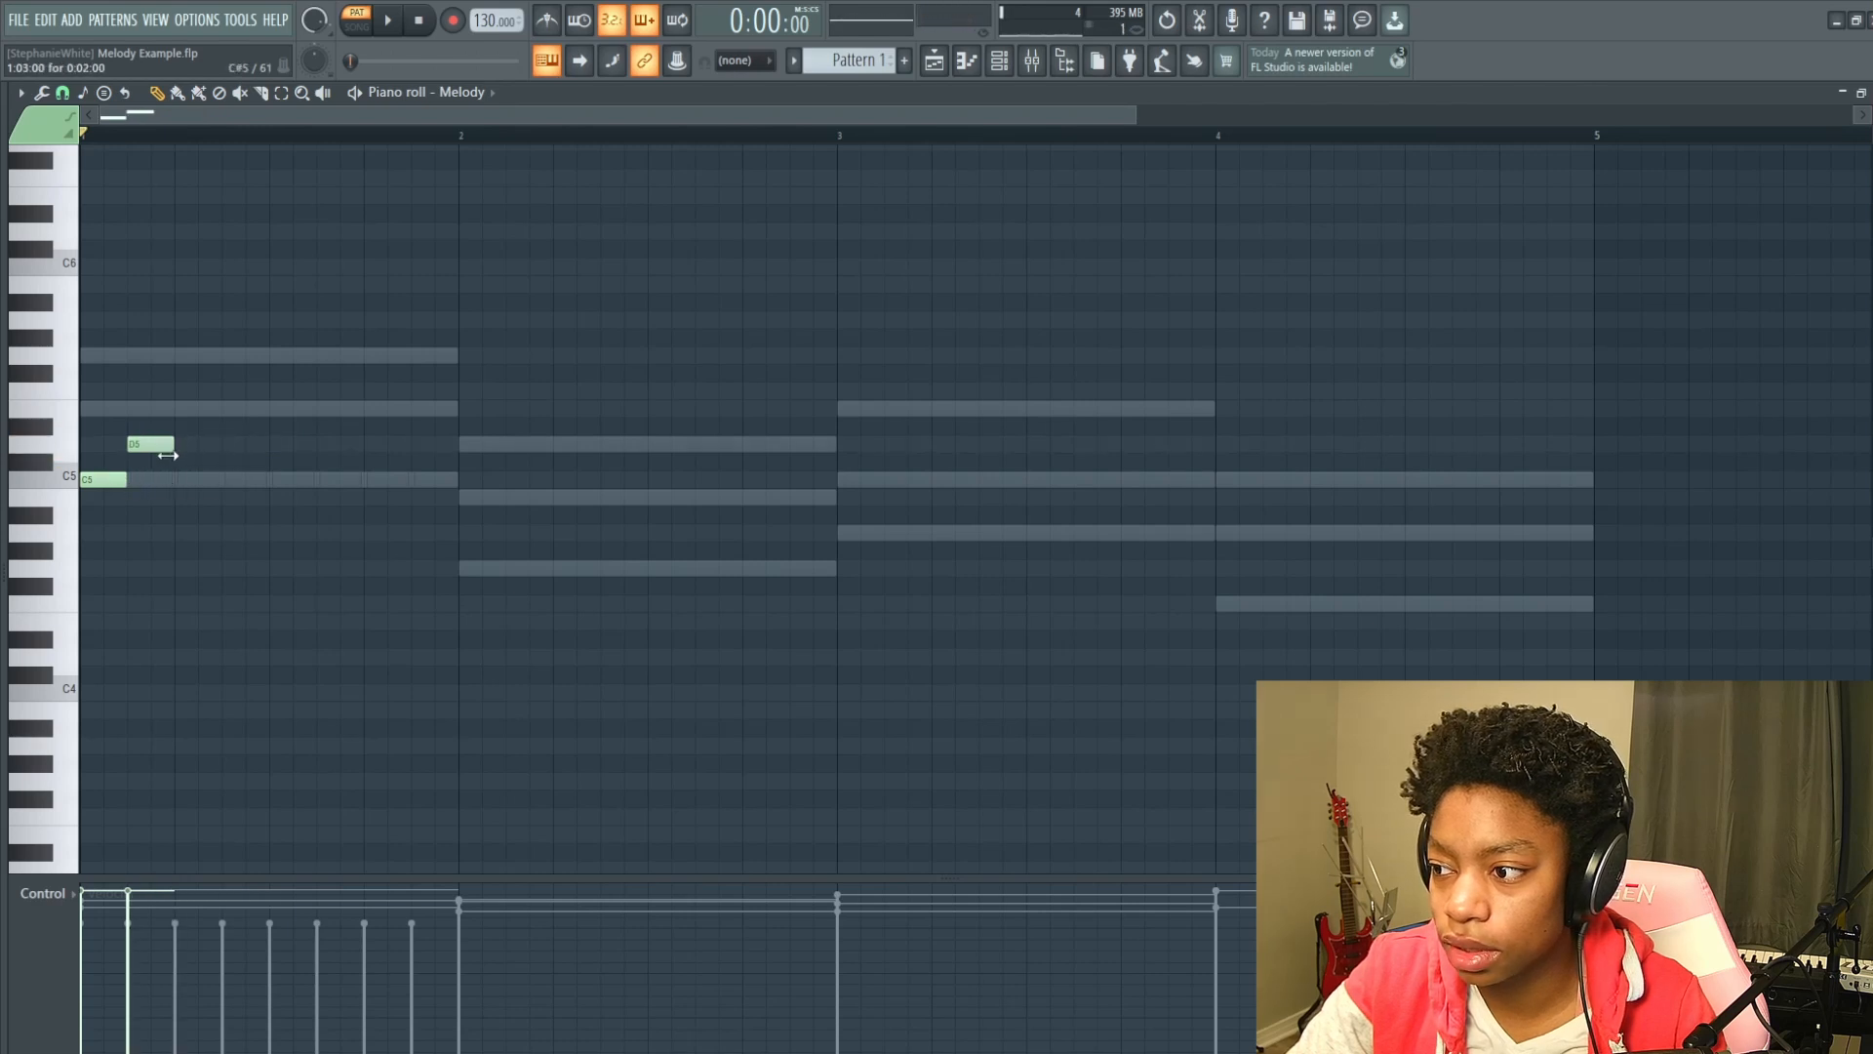
left_click(188, 410)
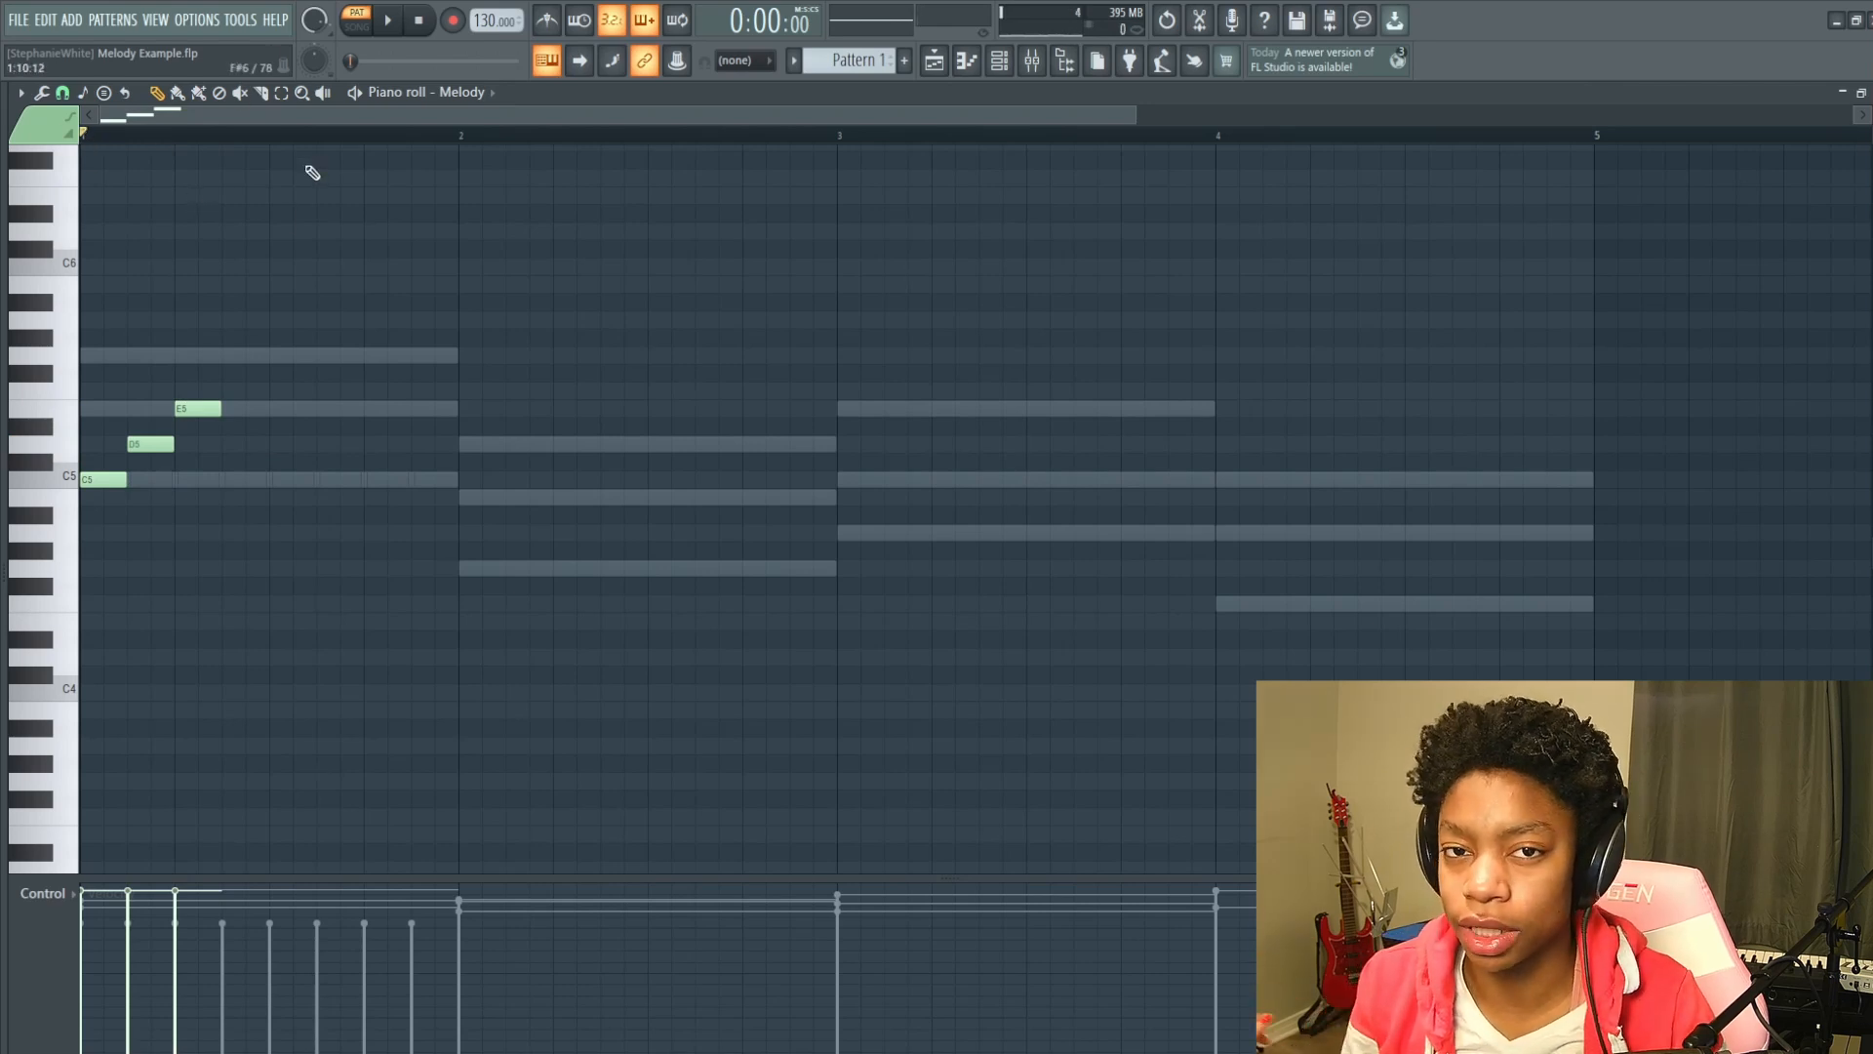
key("space")
key("space")
right_click(190, 407)
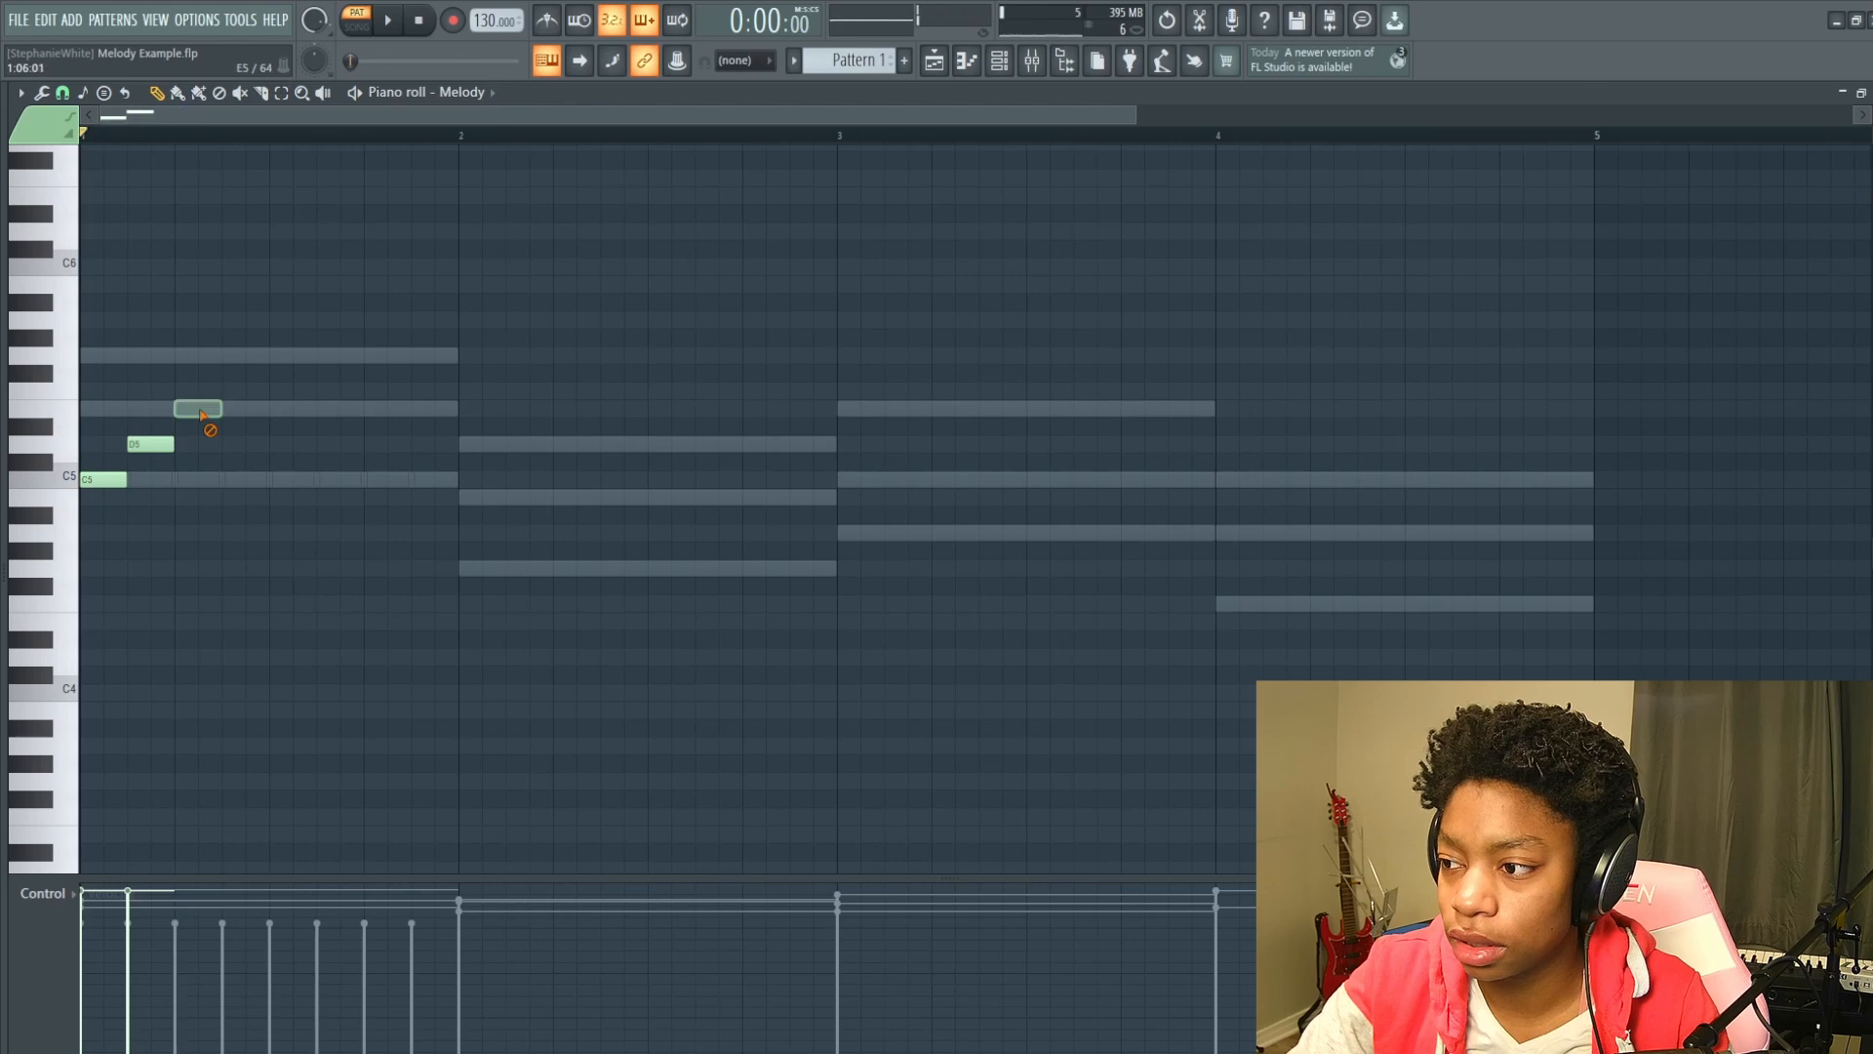
left_click(194, 414)
Shift the three melody notes together to start on step 5 of bar 1, preview them, and clear the selection.
left_click_drag(301, 523, 98, 395)
left_click_drag(103, 479, 198, 481)
key("space")
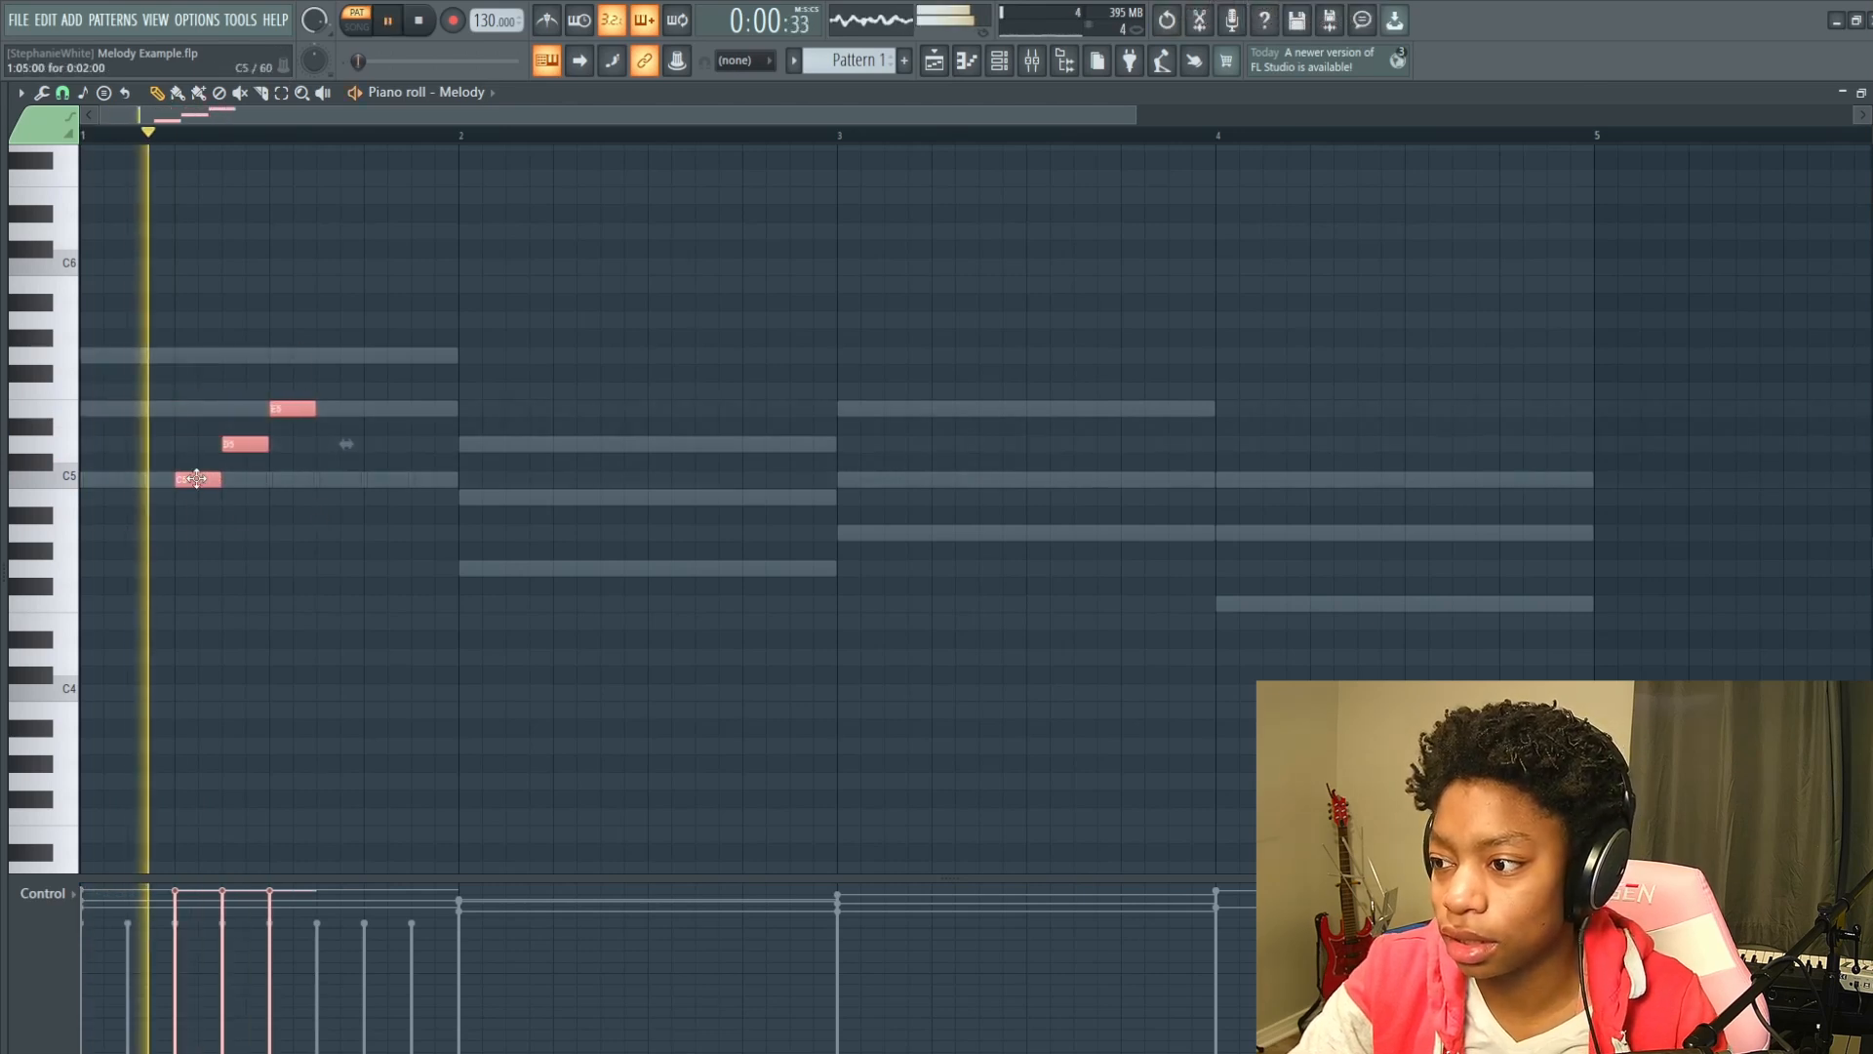
key("space")
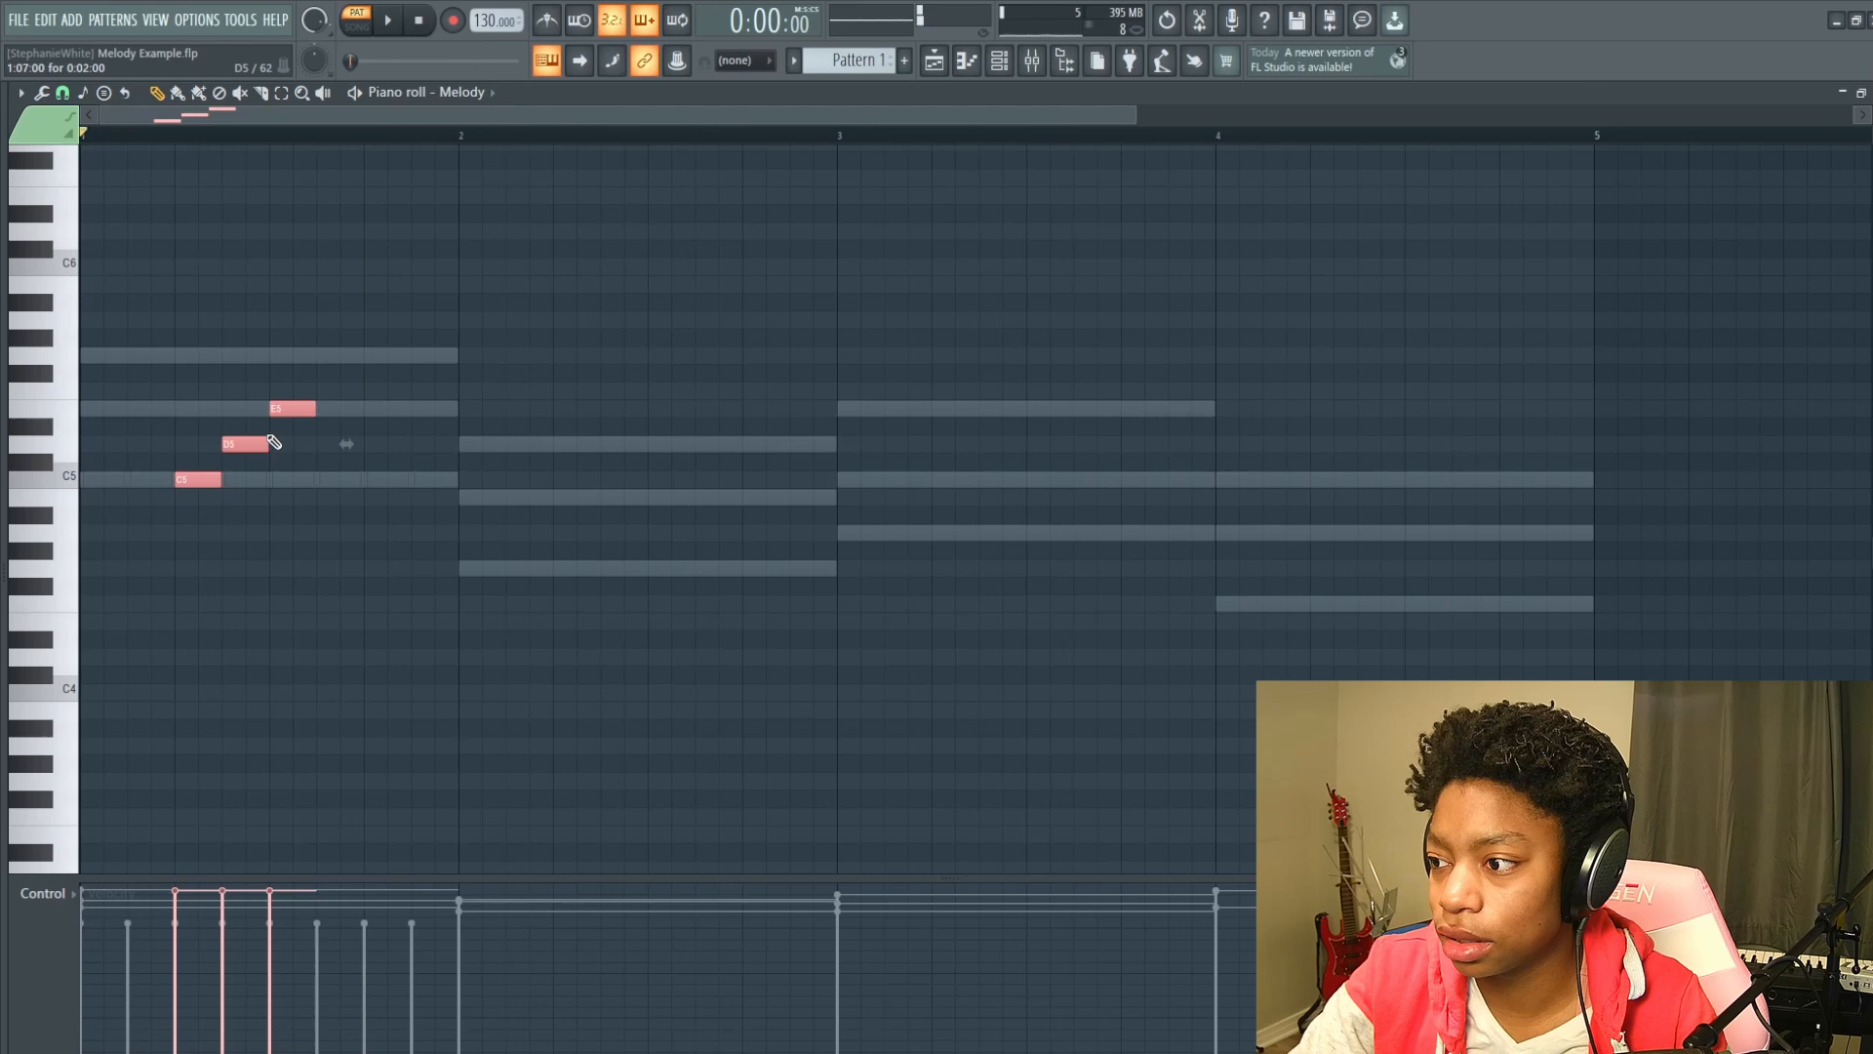
left_click(499, 473, "ctrl")
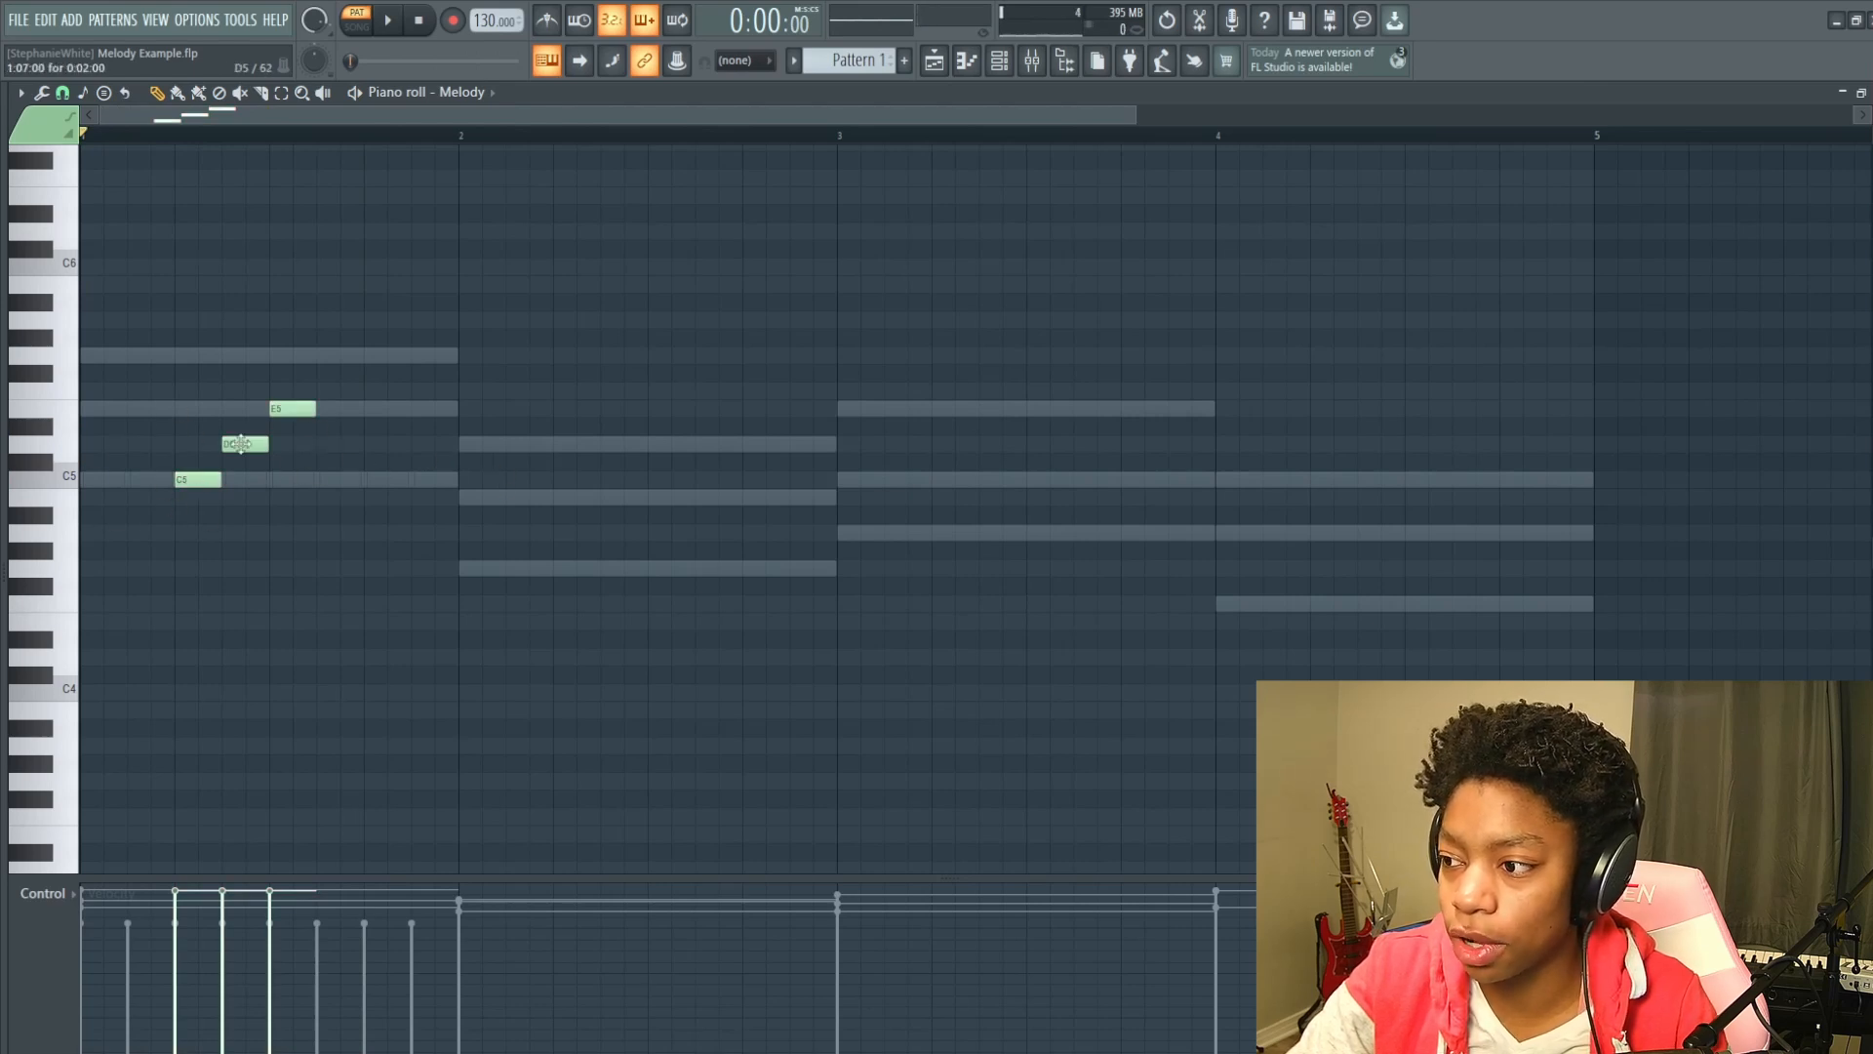
Add two-step notes C5, F5, E5, D5, C5 and C5 in succession from step 11 of bar 1 into bar 2, and preview.
left_click(332, 479)
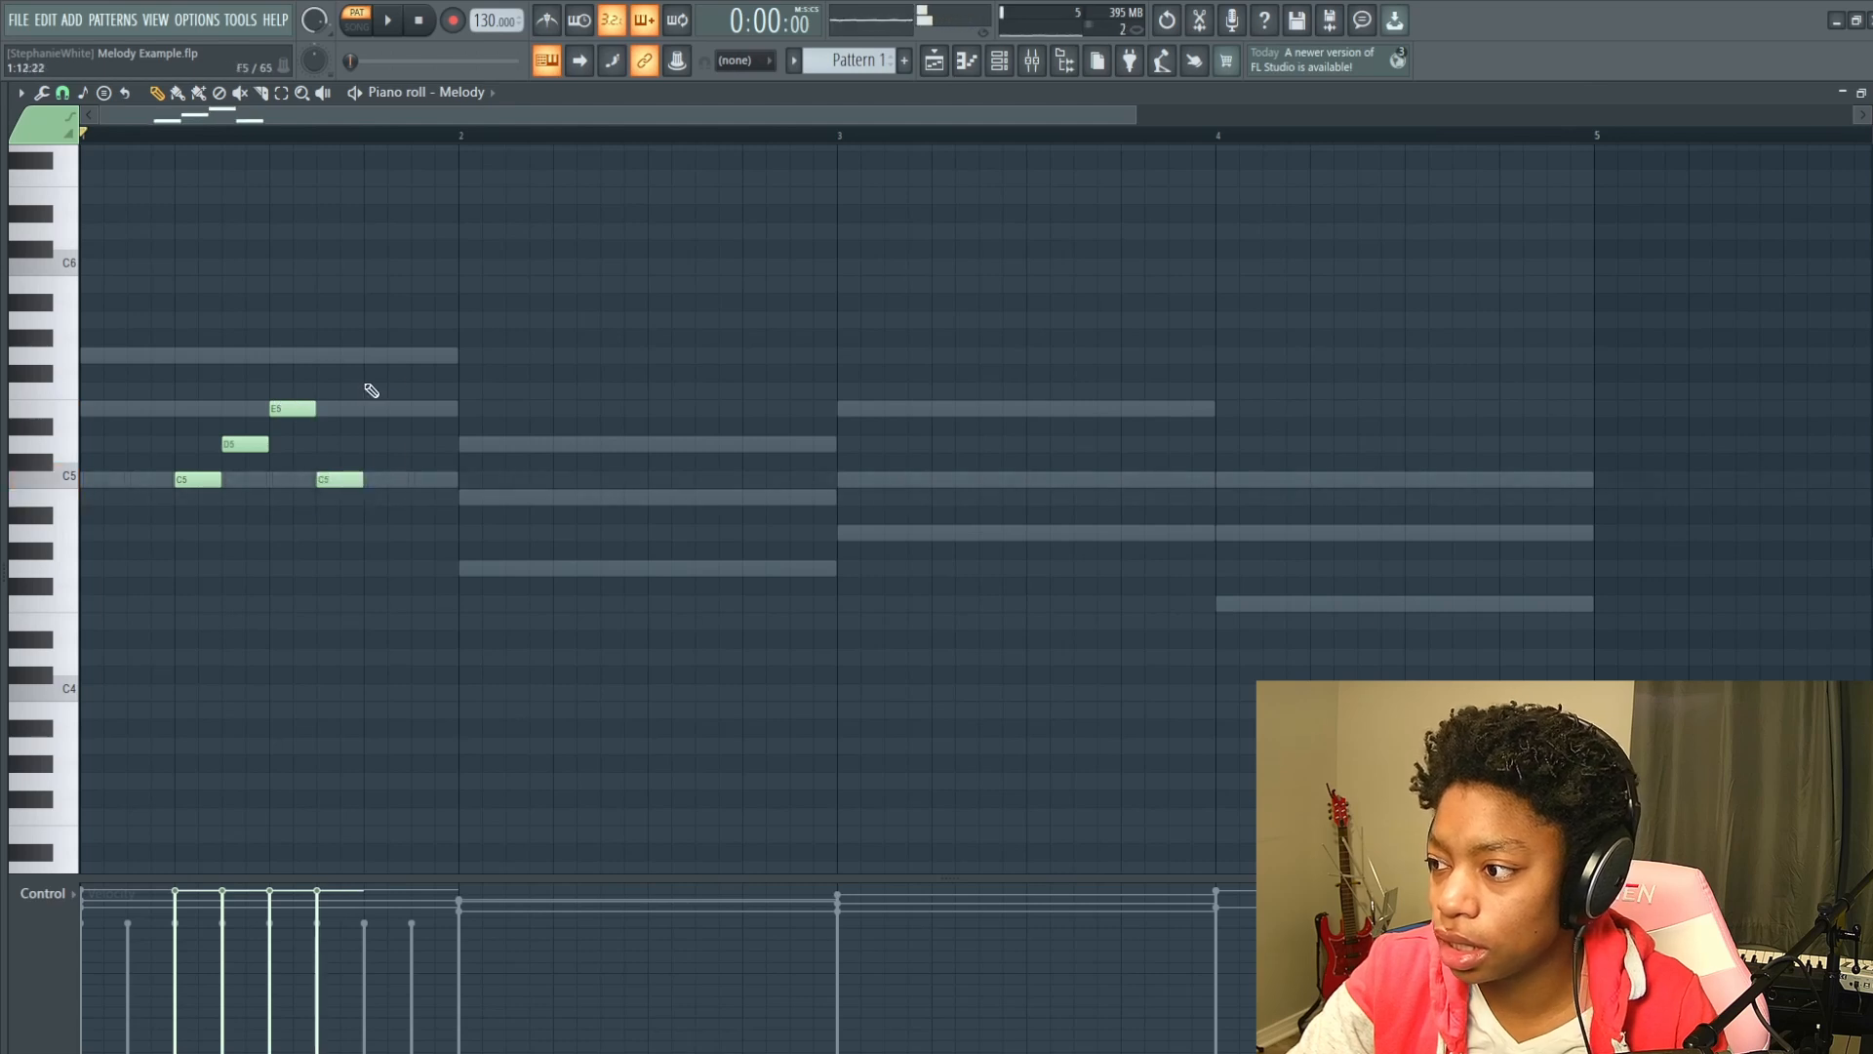
left_click_drag(375, 373, 380, 402)
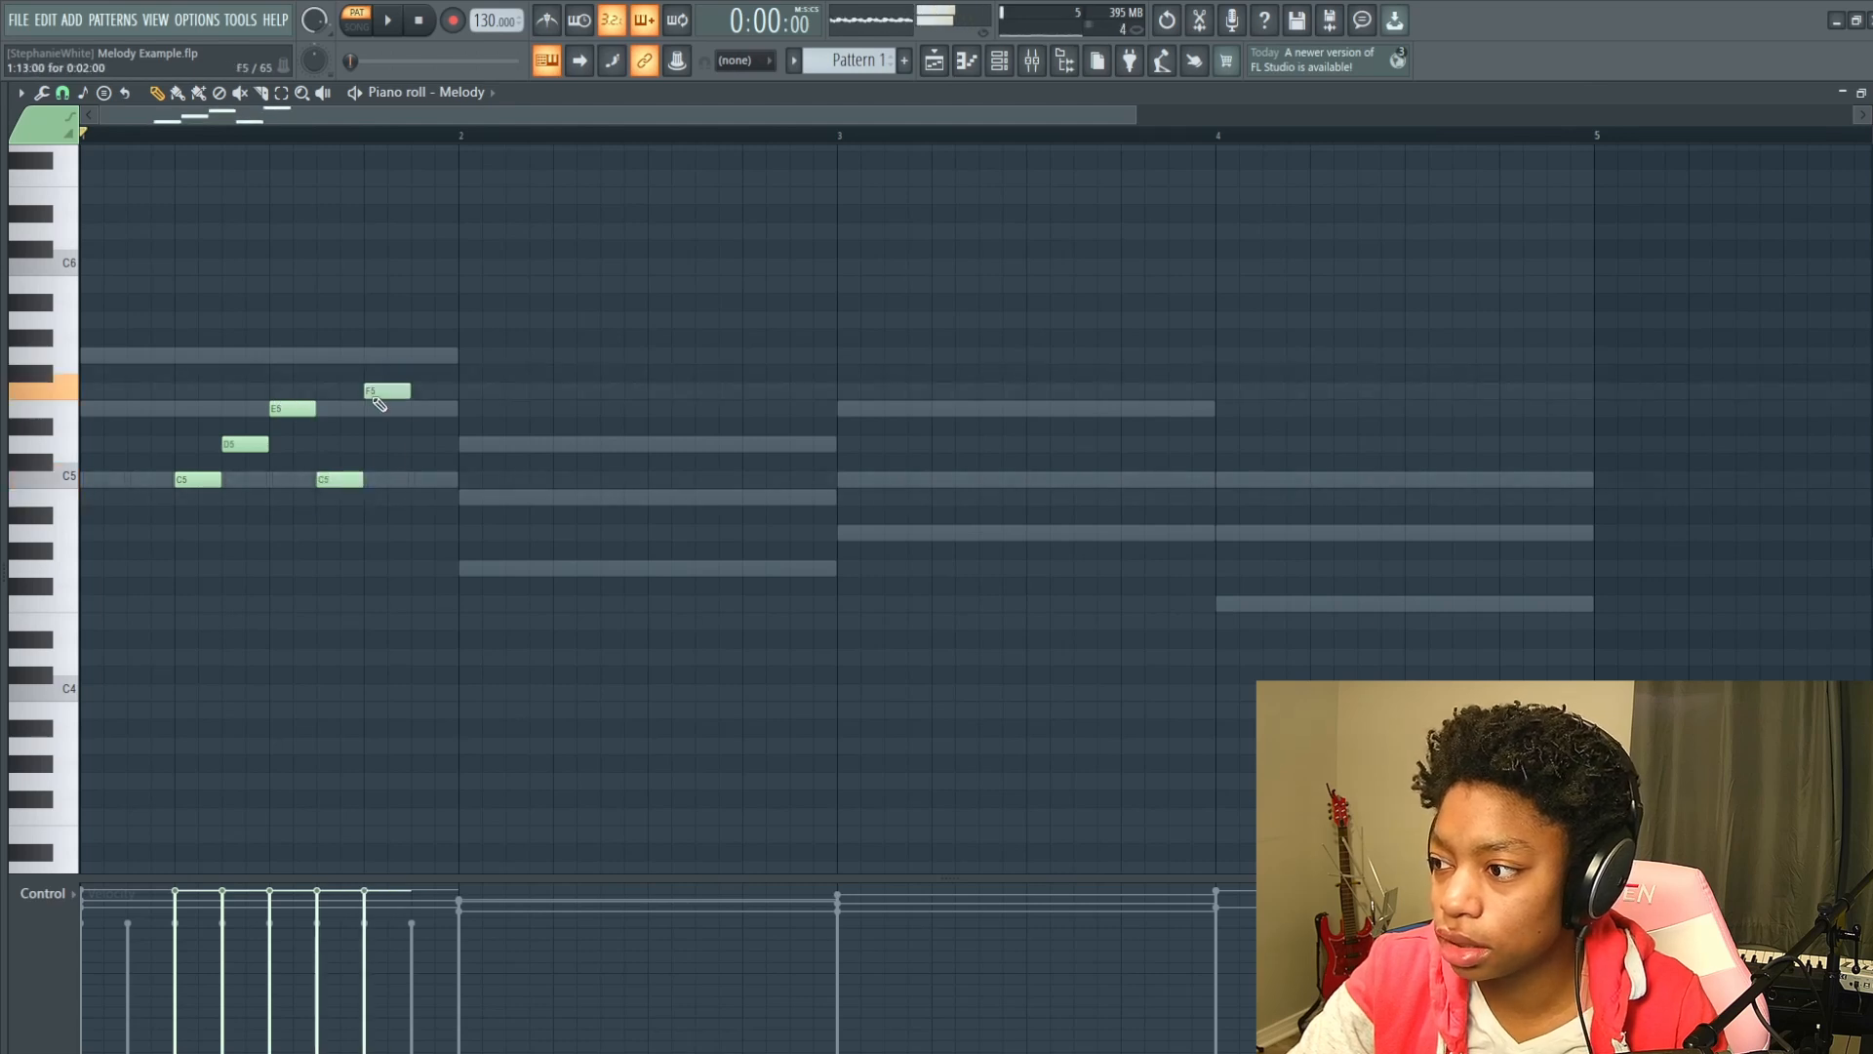
left_click(428, 410)
left_click(470, 445)
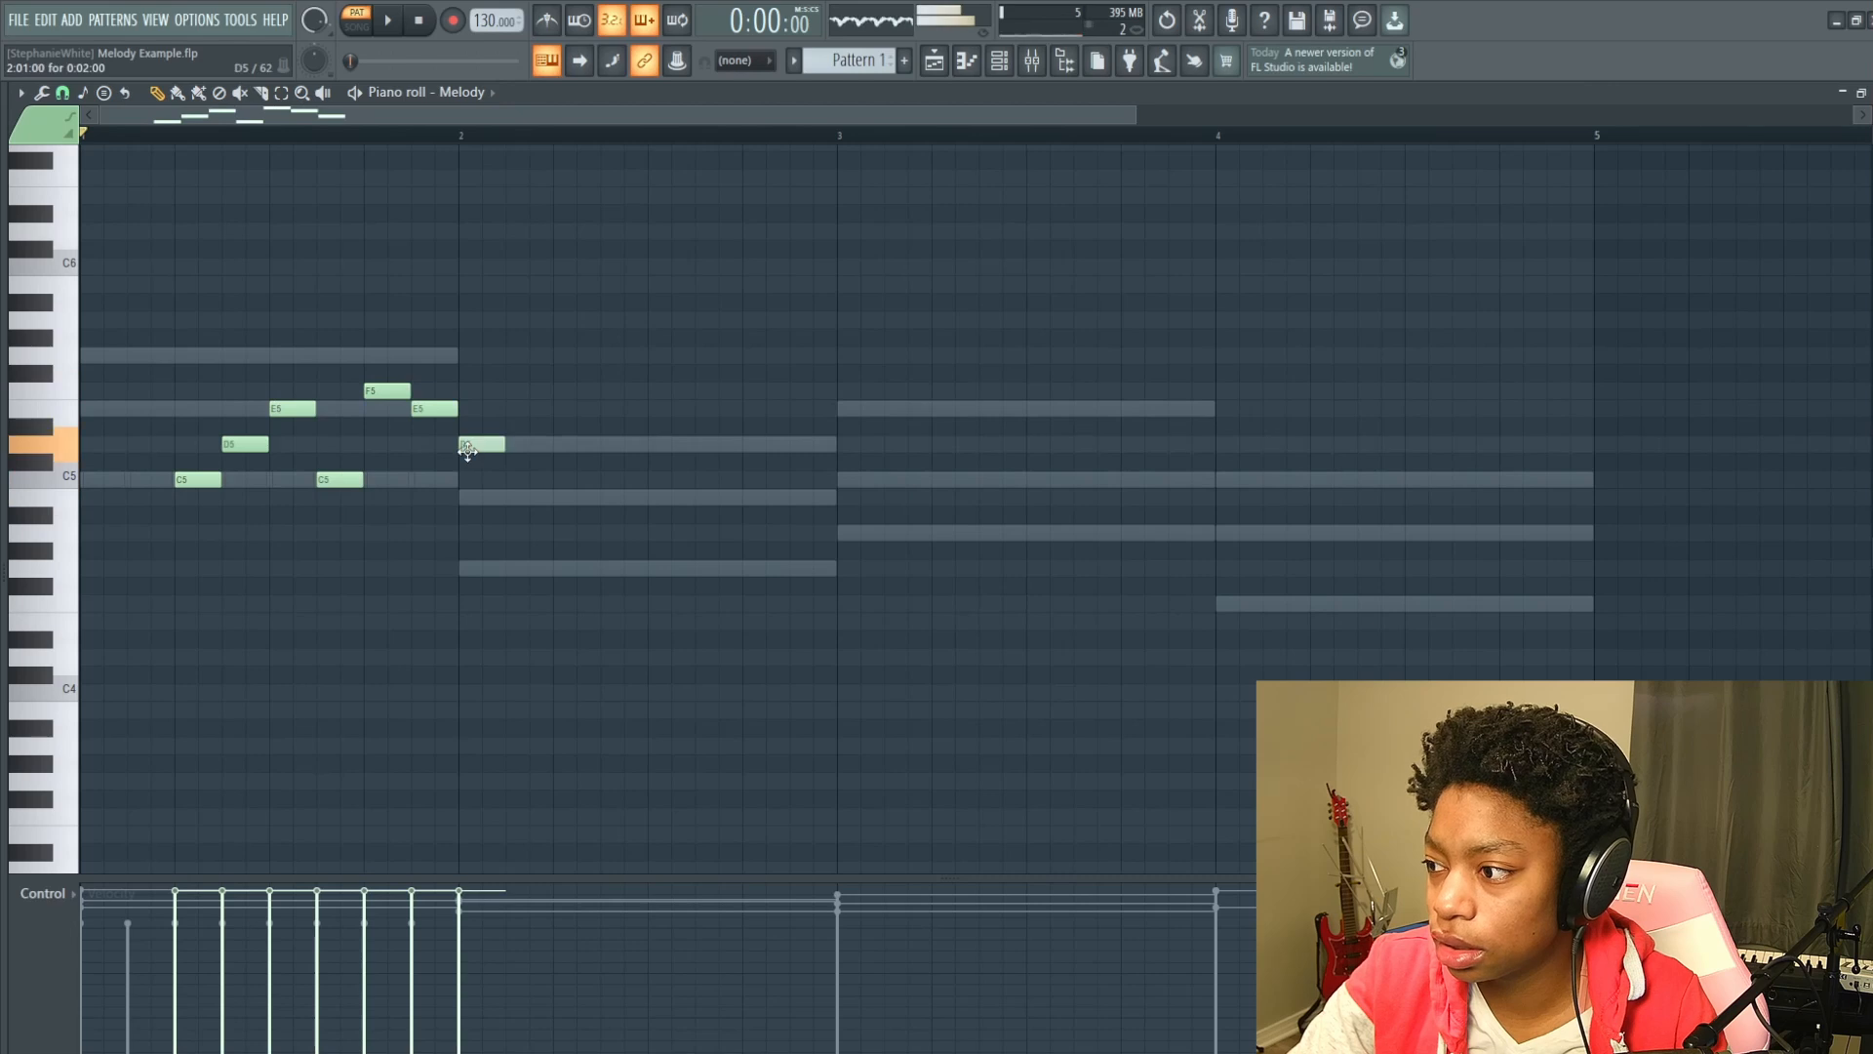
left_click(539, 480)
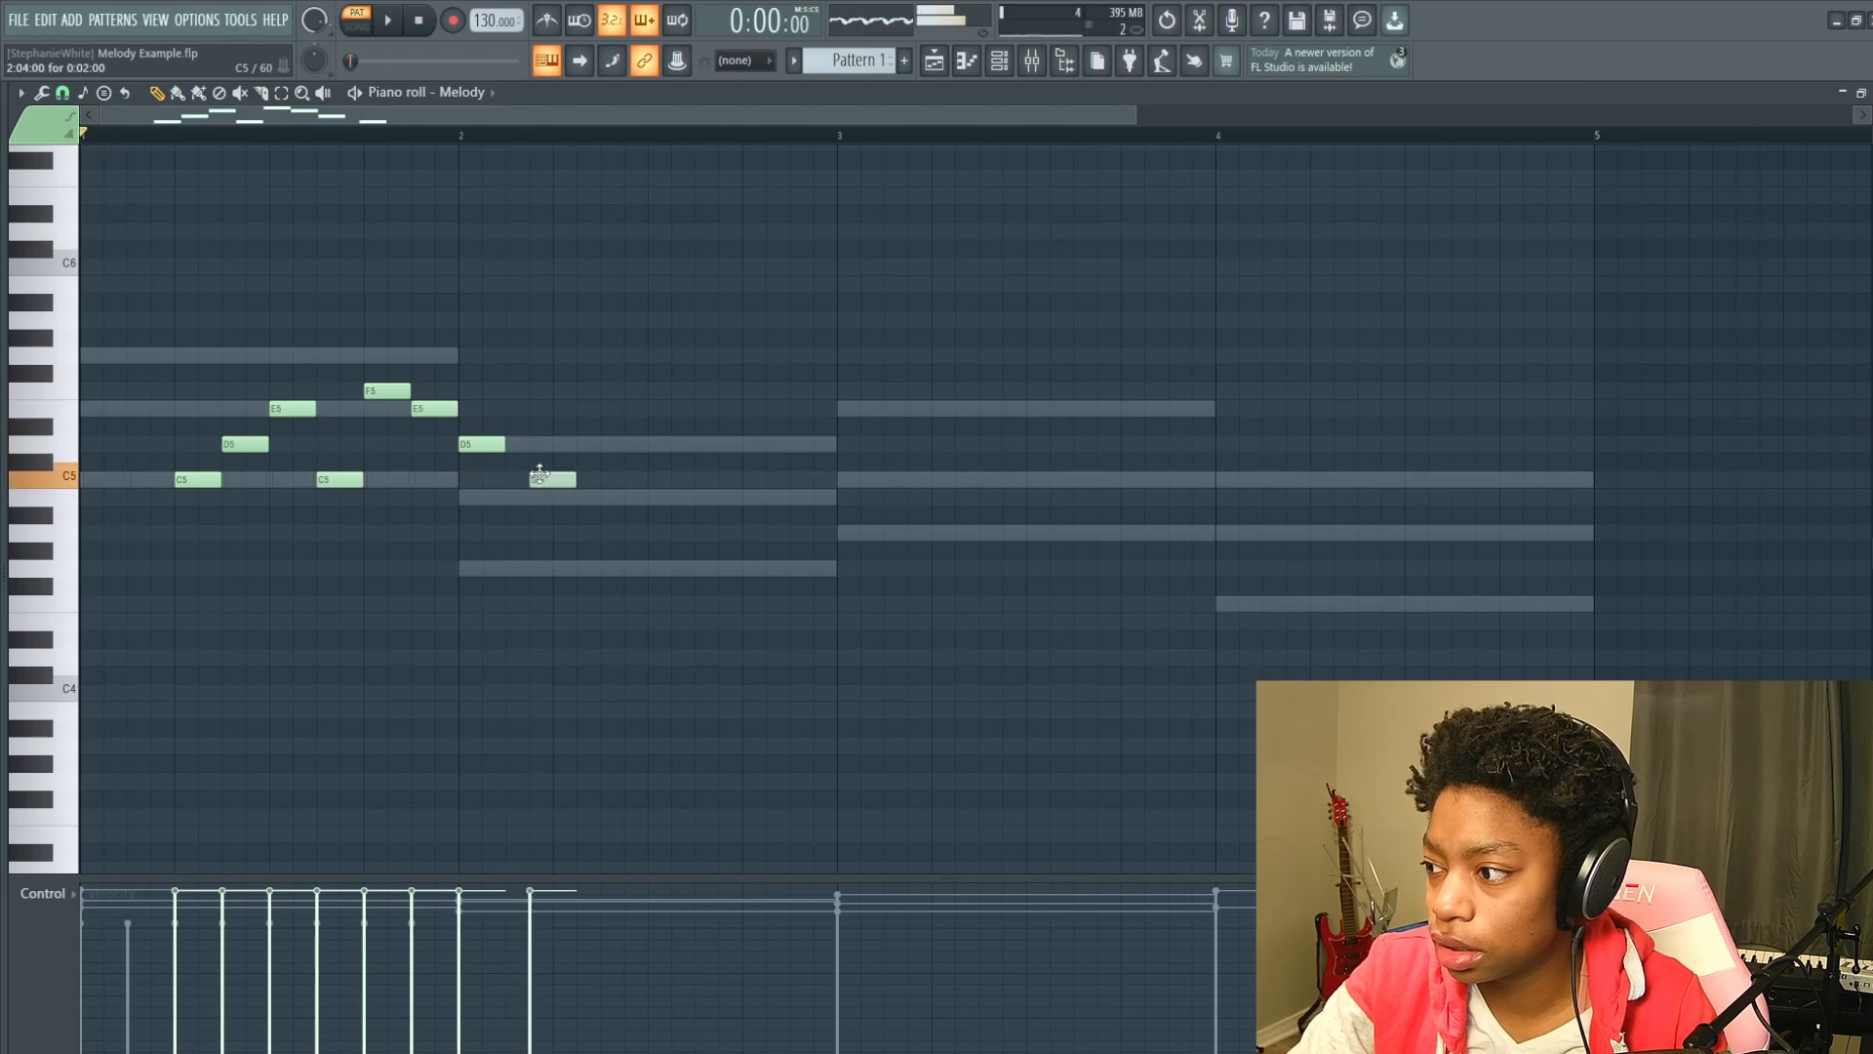
left_click_drag(539, 474, 578, 481)
key("space")
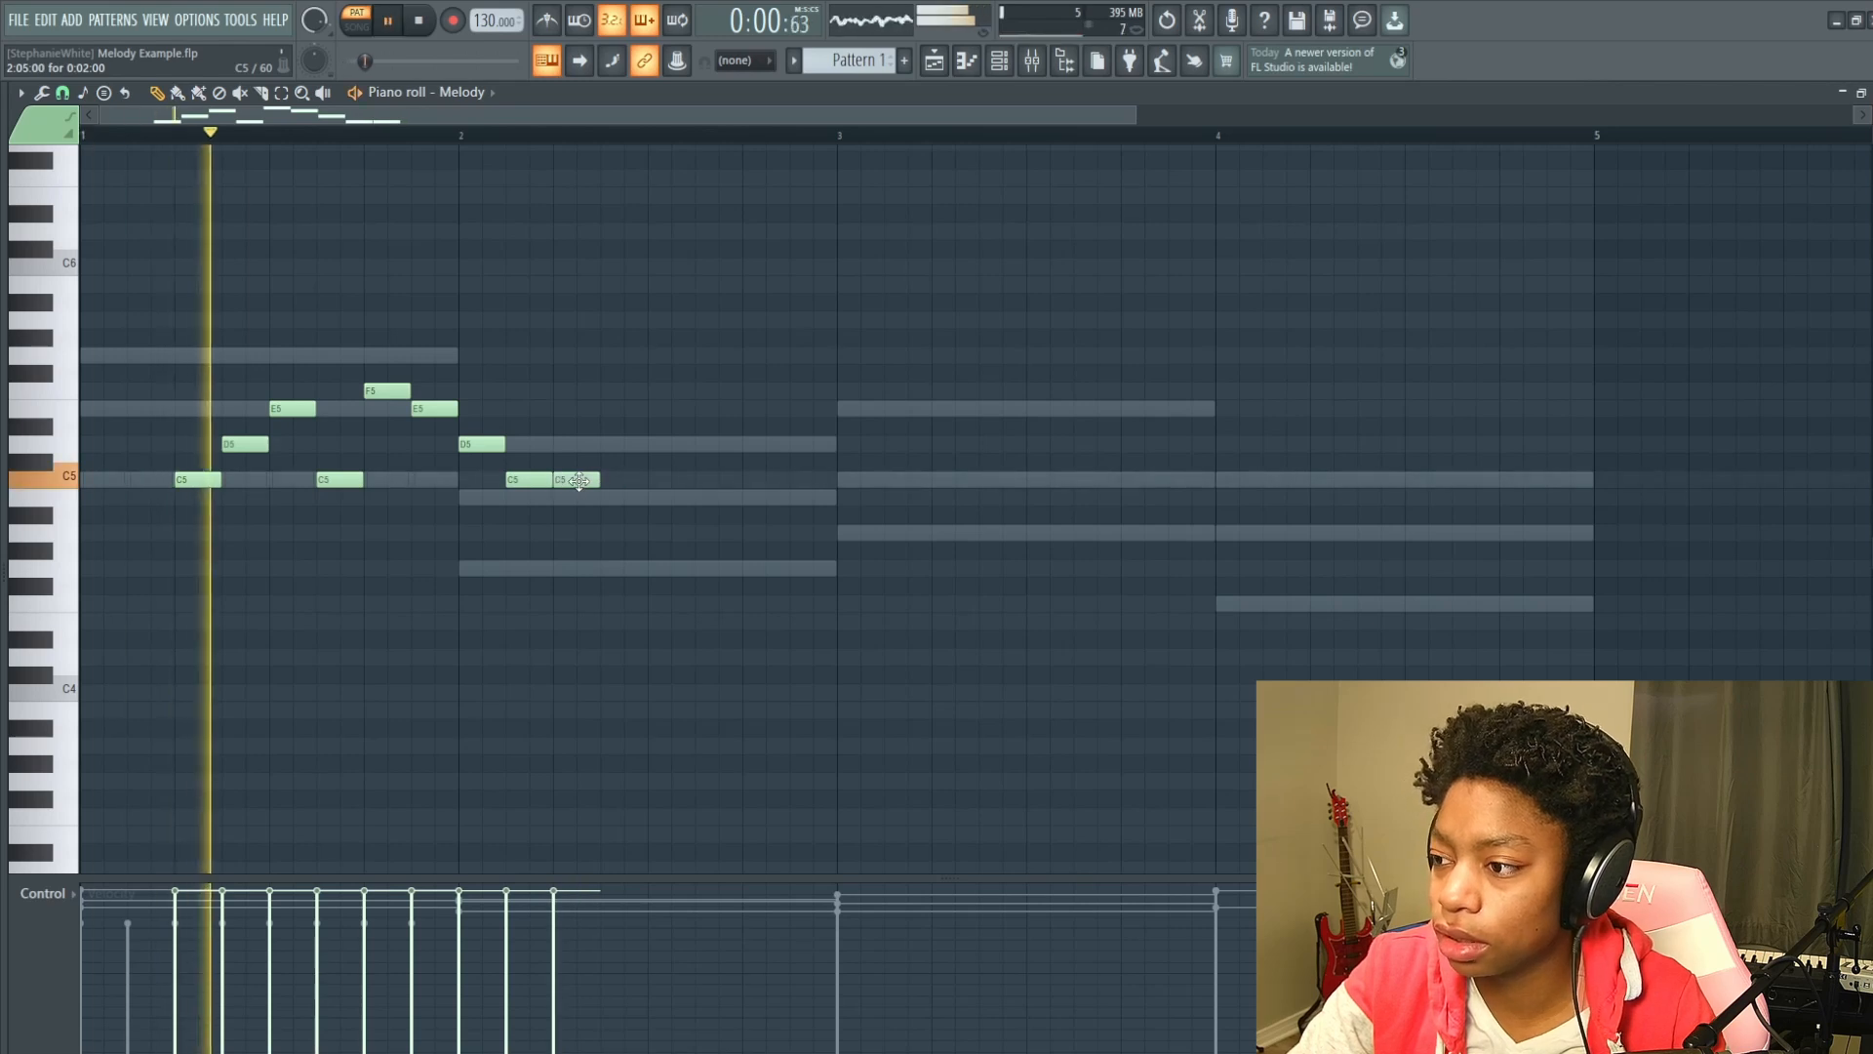
key("space")
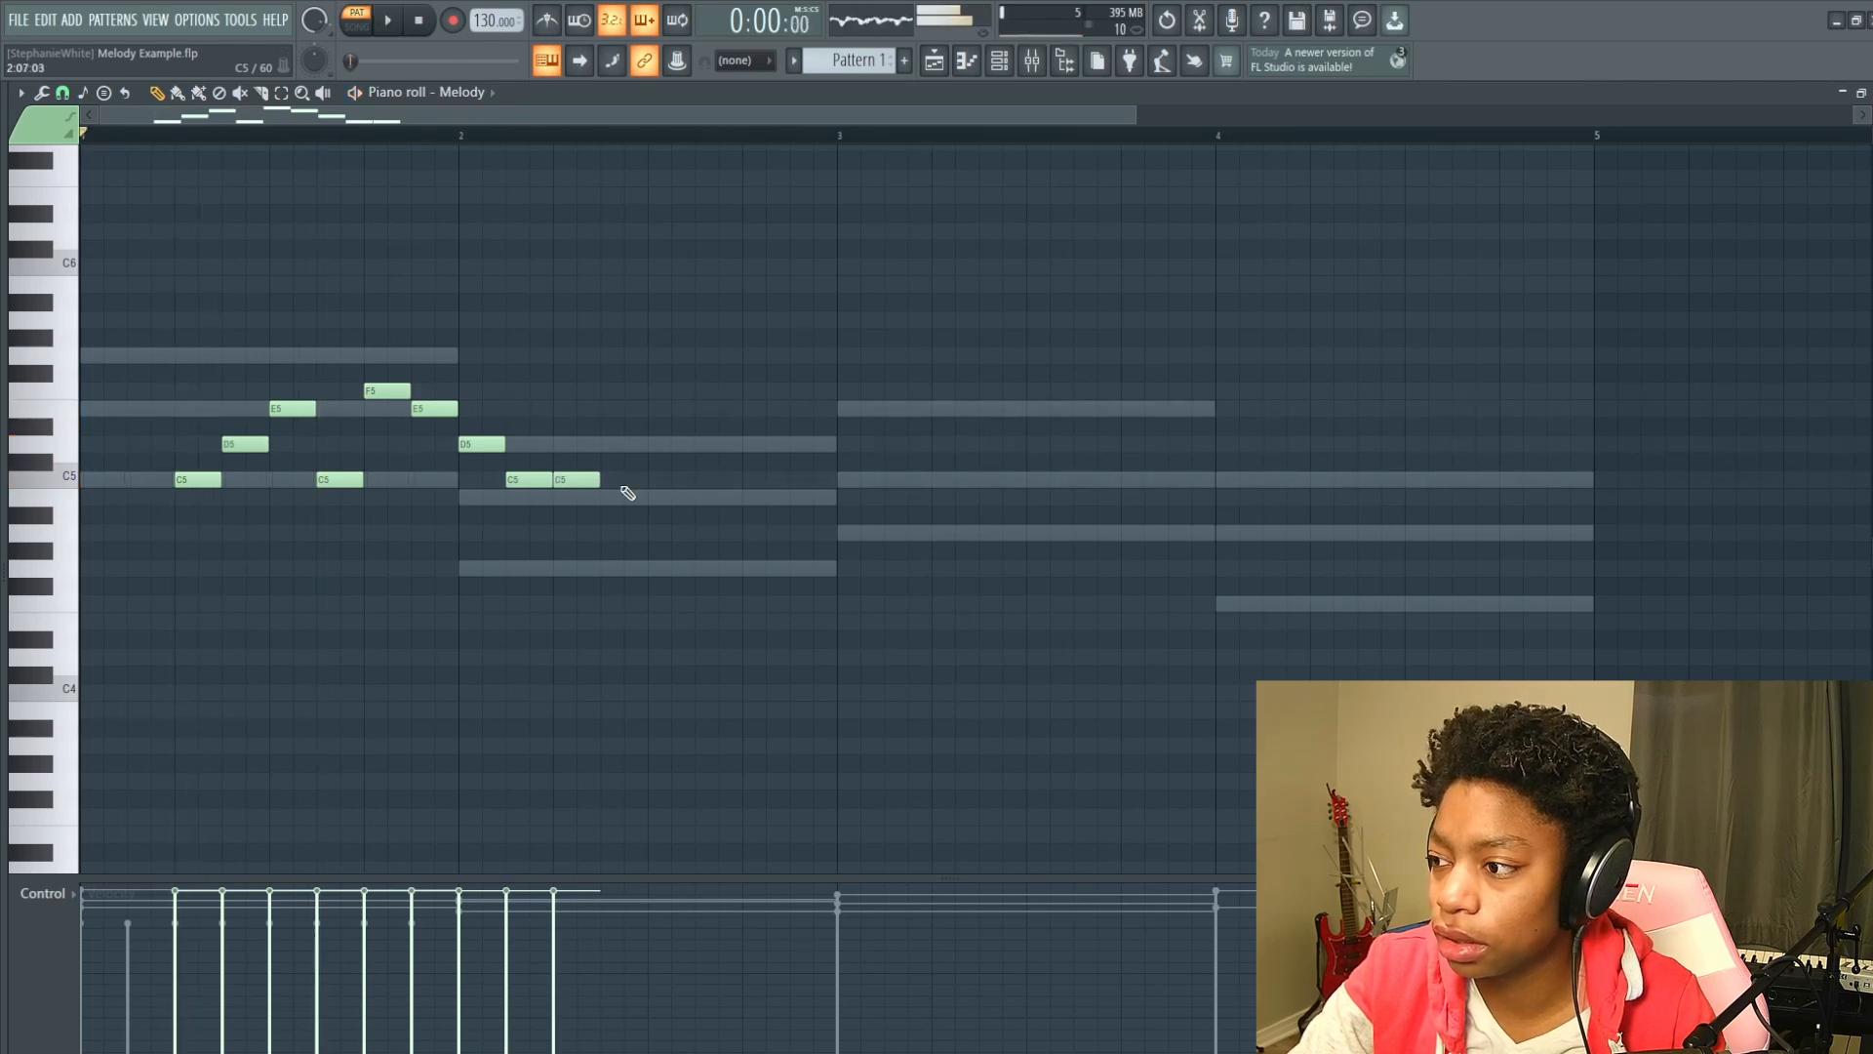
left_click_drag(717, 536, 334, 367)
left_click(719, 550)
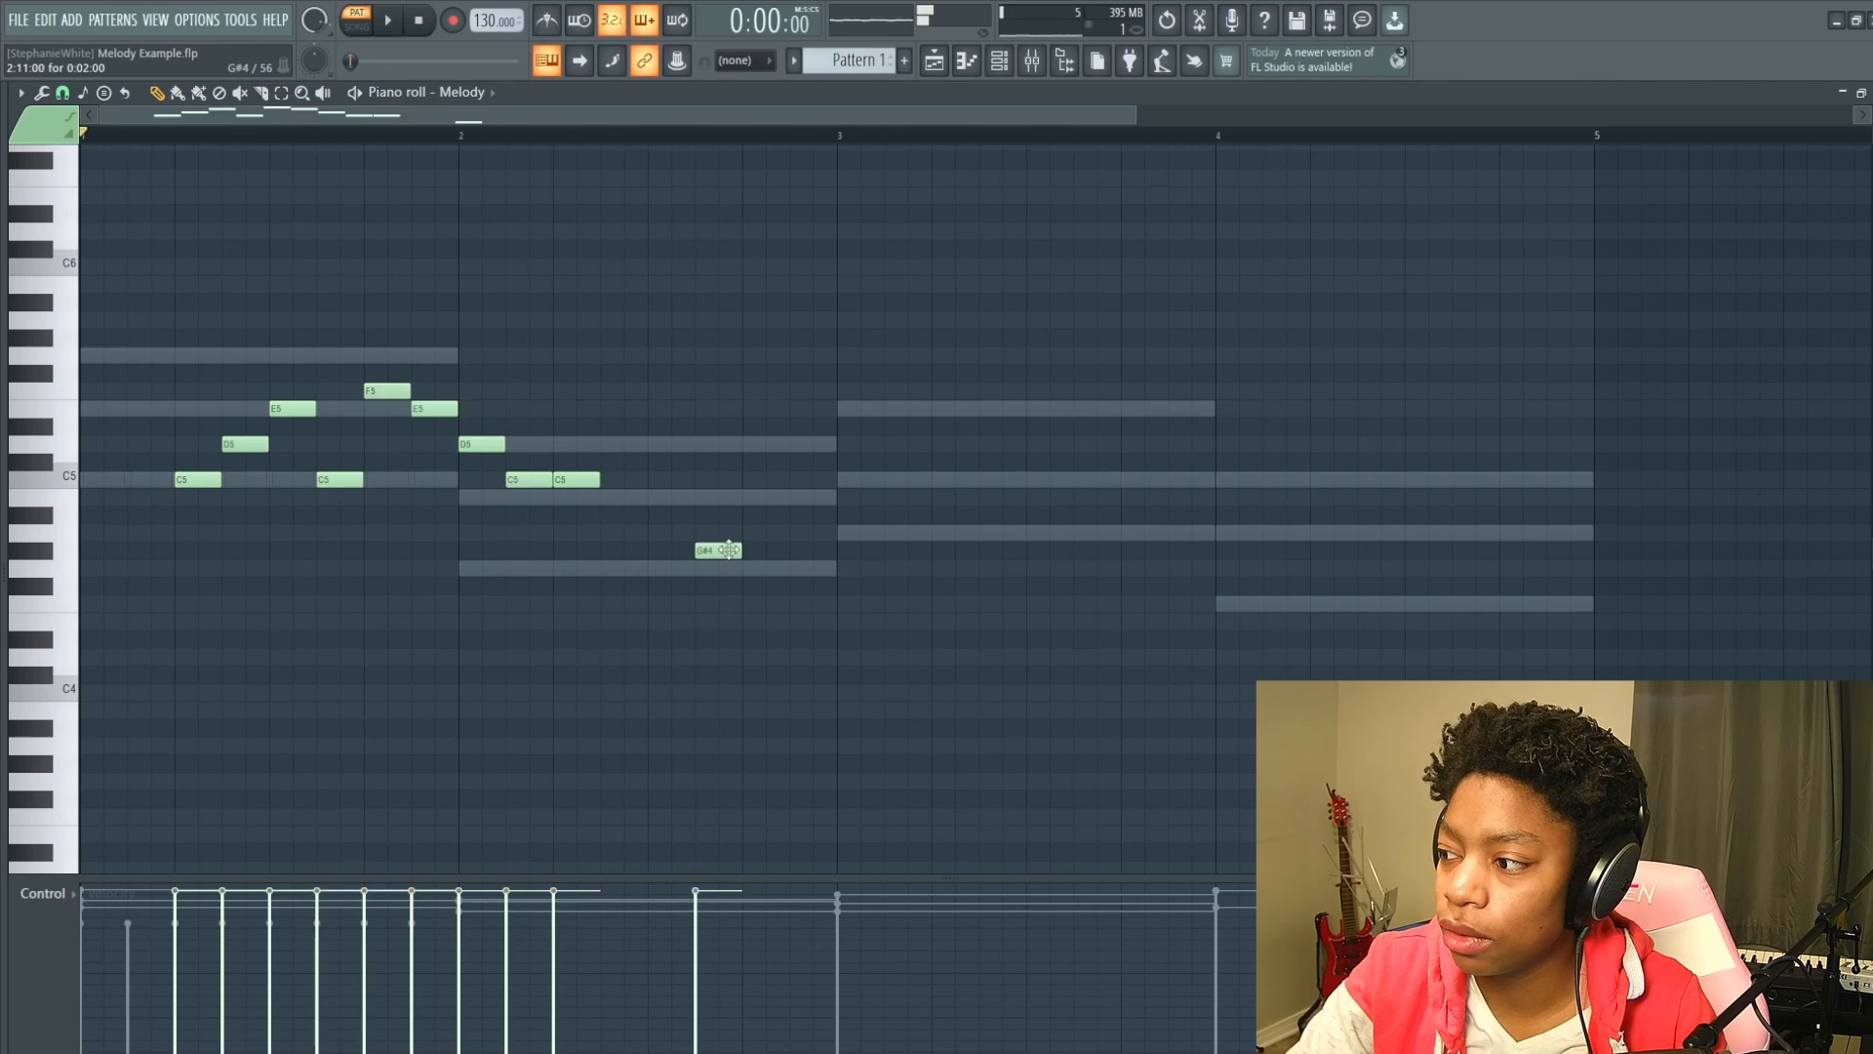
right_click(728, 550)
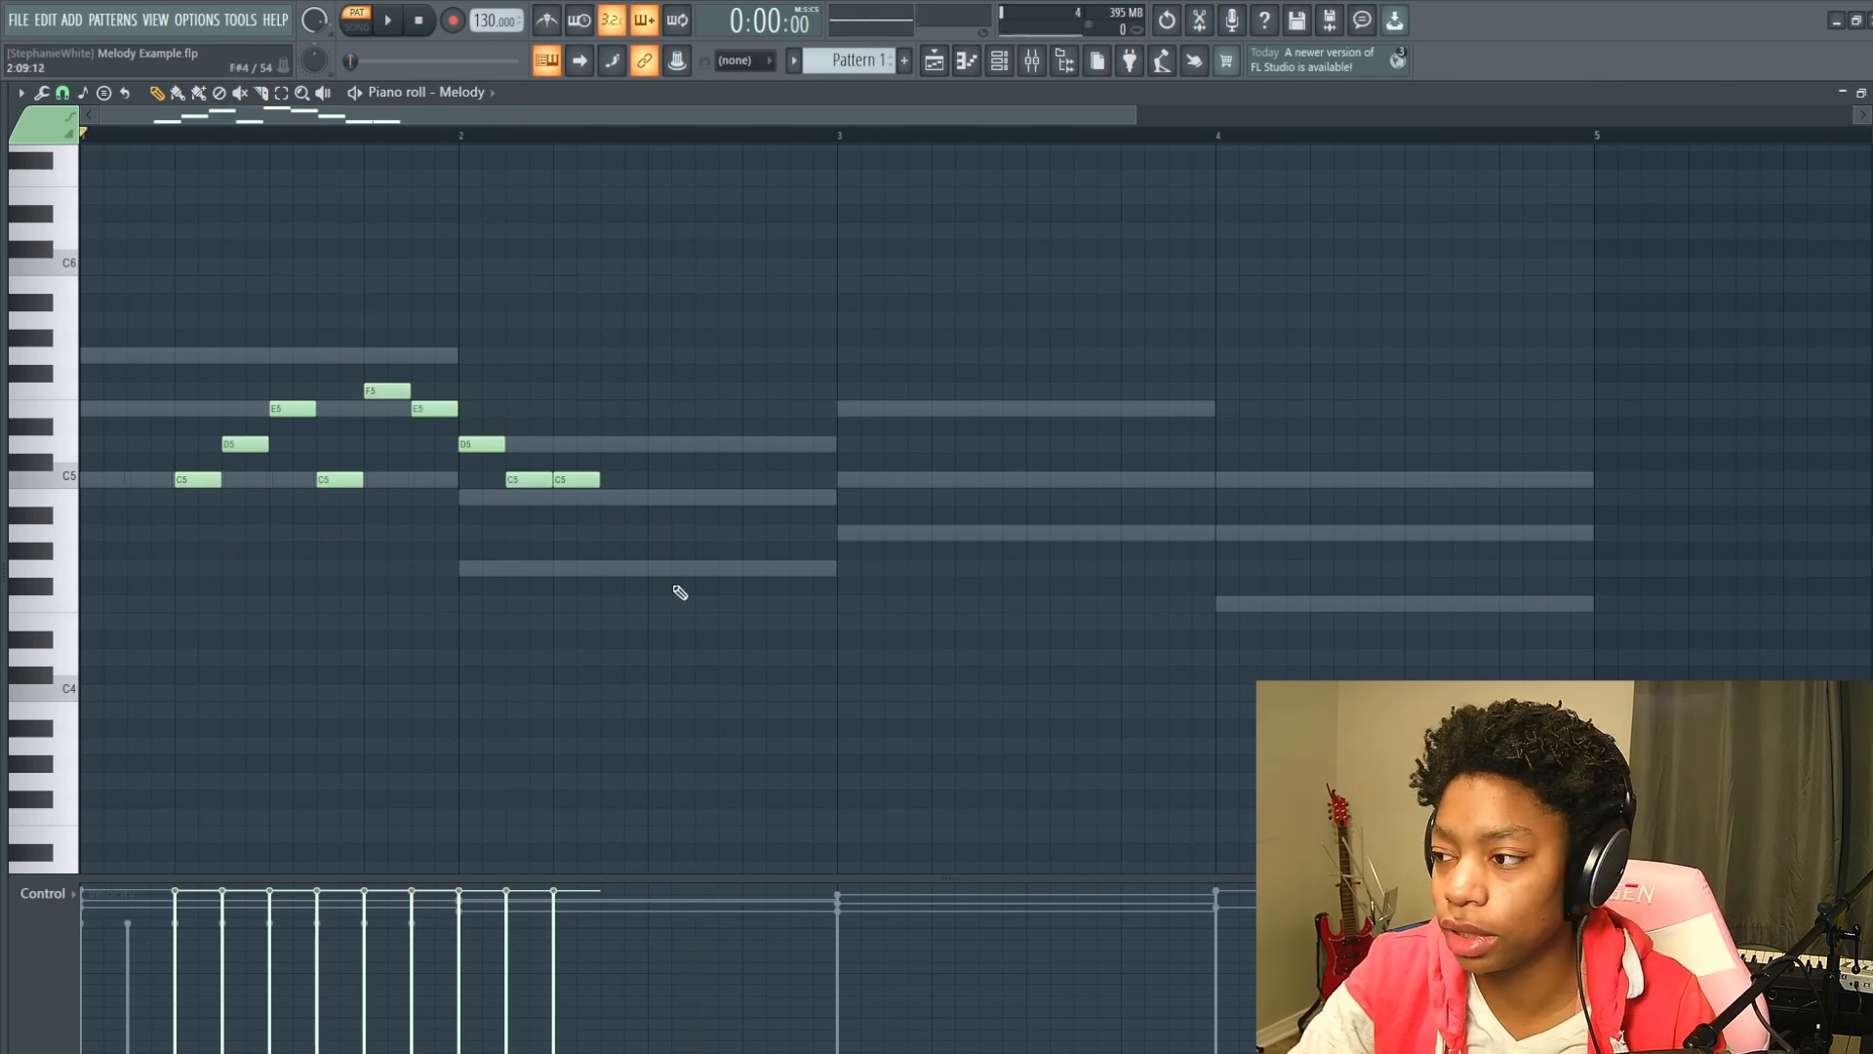
Shift the last six melody notes four steps later to start on step 15 of bar 1, deselect them, and preview.
left_click_drag(680, 556, 324, 353)
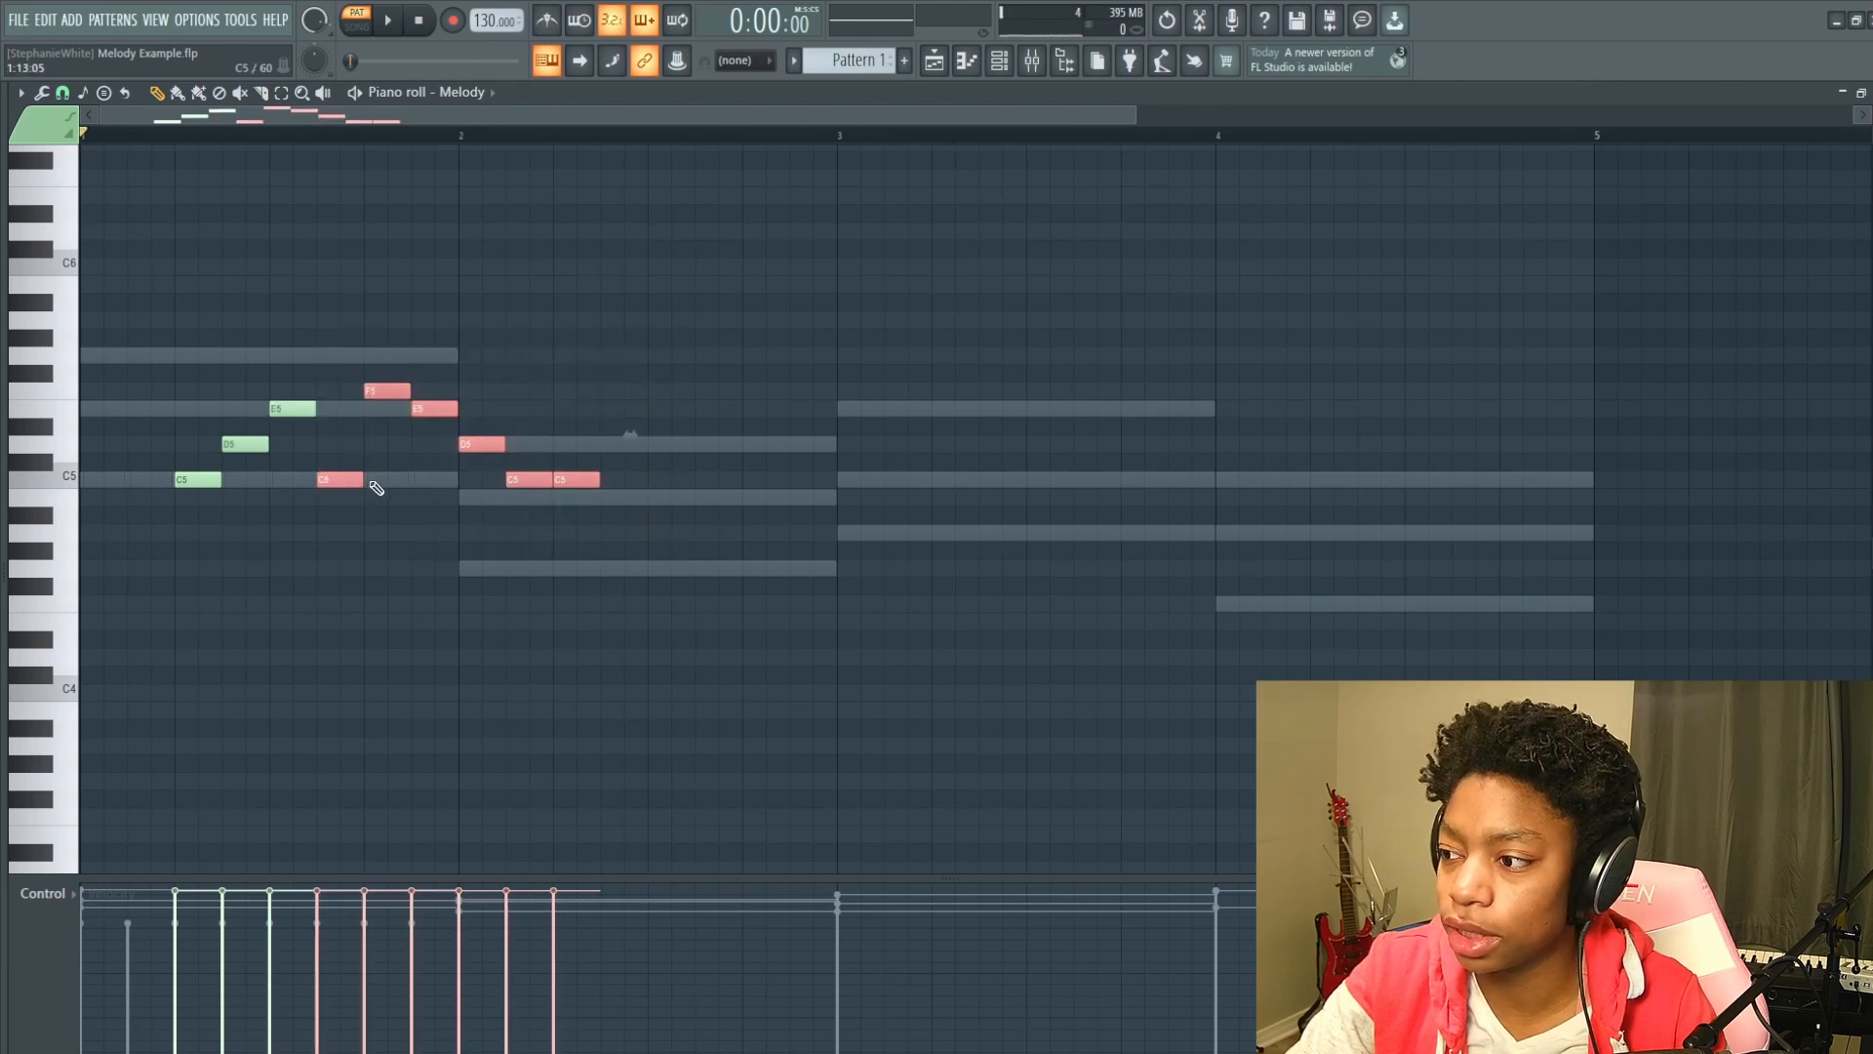
left_click_drag(350, 480, 453, 476)
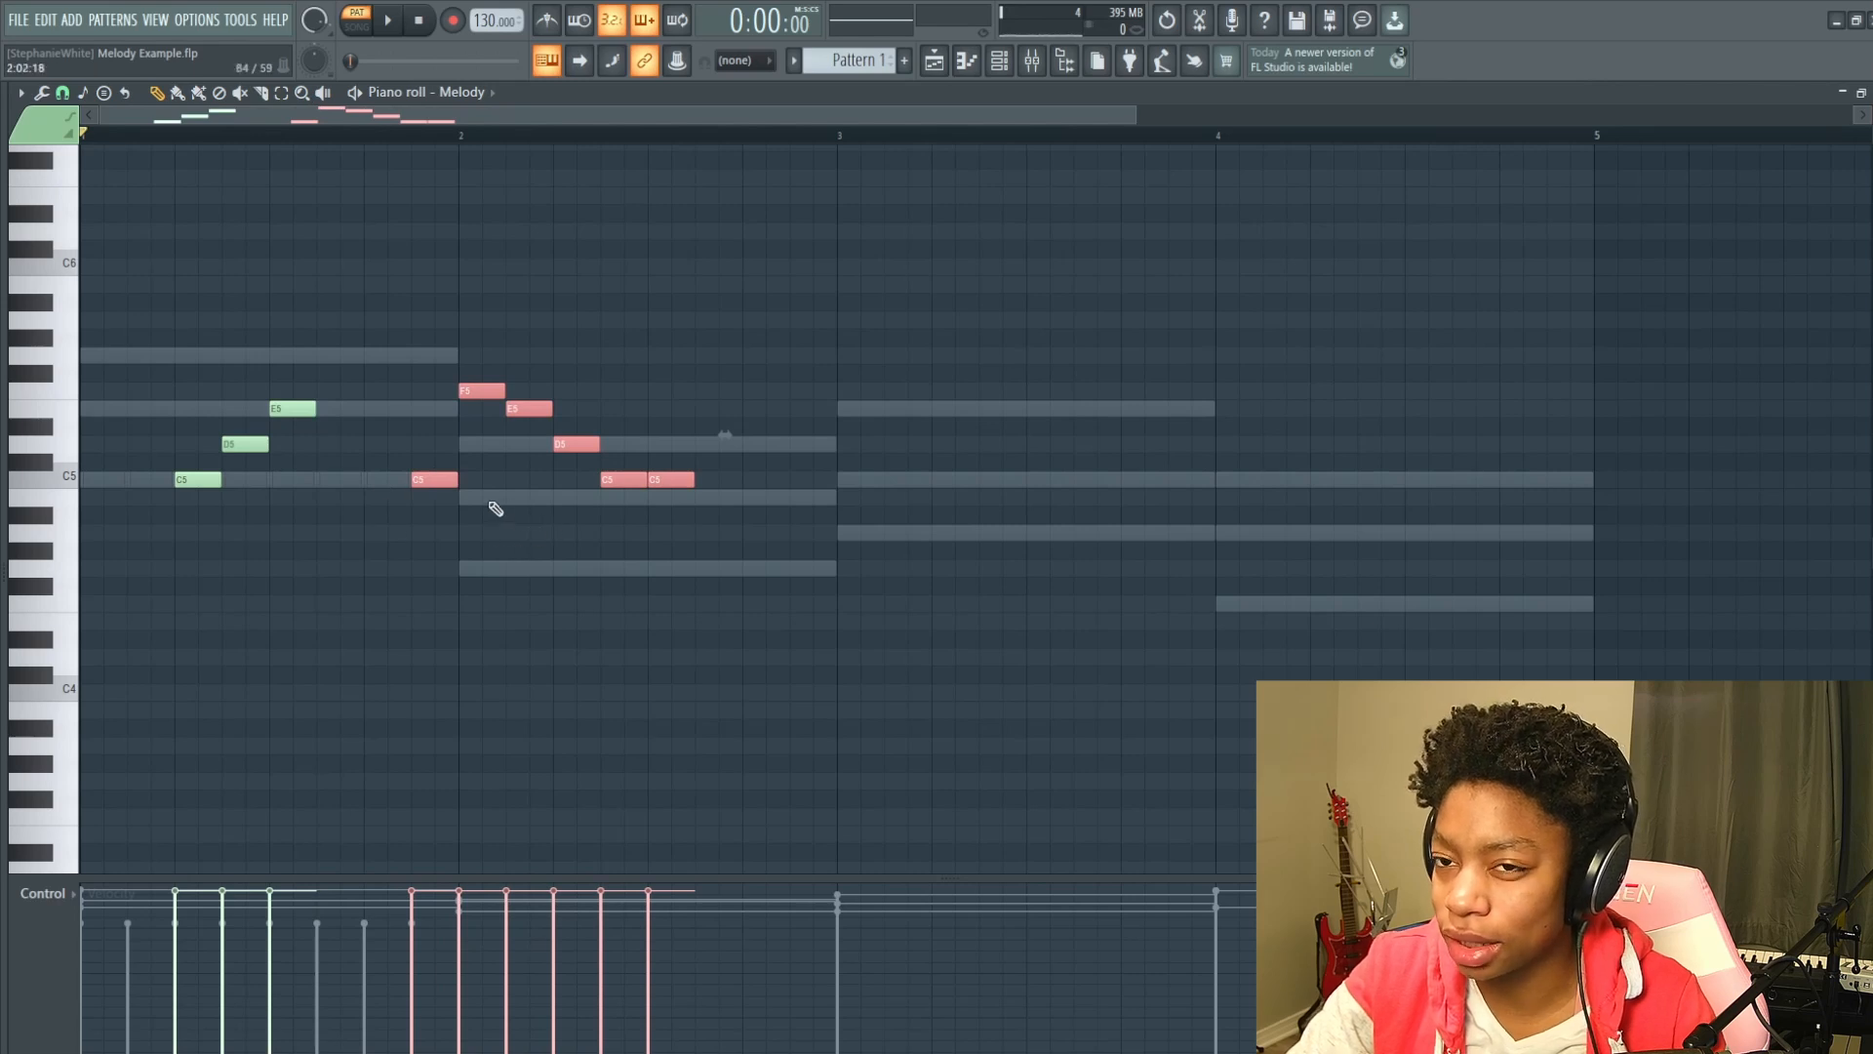
key("ctrl+d")
left_click(230, 136)
key("space")
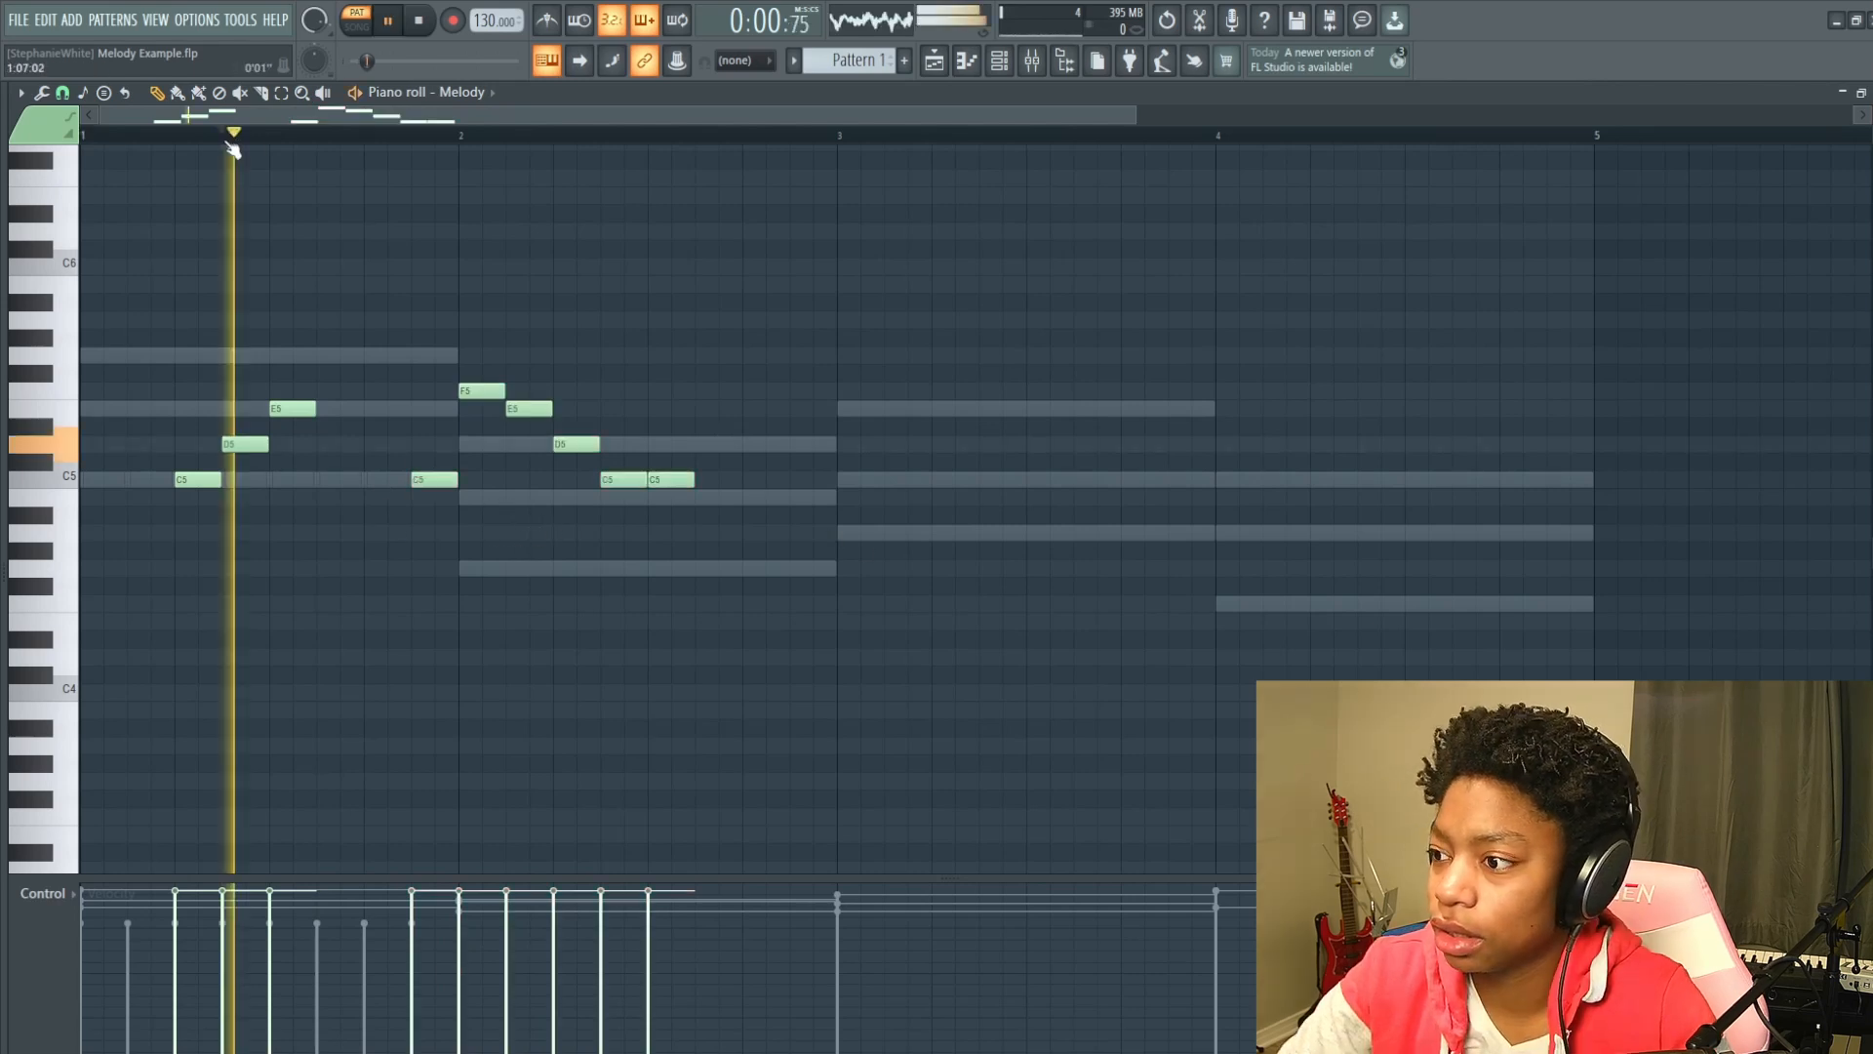
Move the C5 note just before bar 2 to step 13 of bar 1 and preview the melody from step 3.
left_click(127, 136)
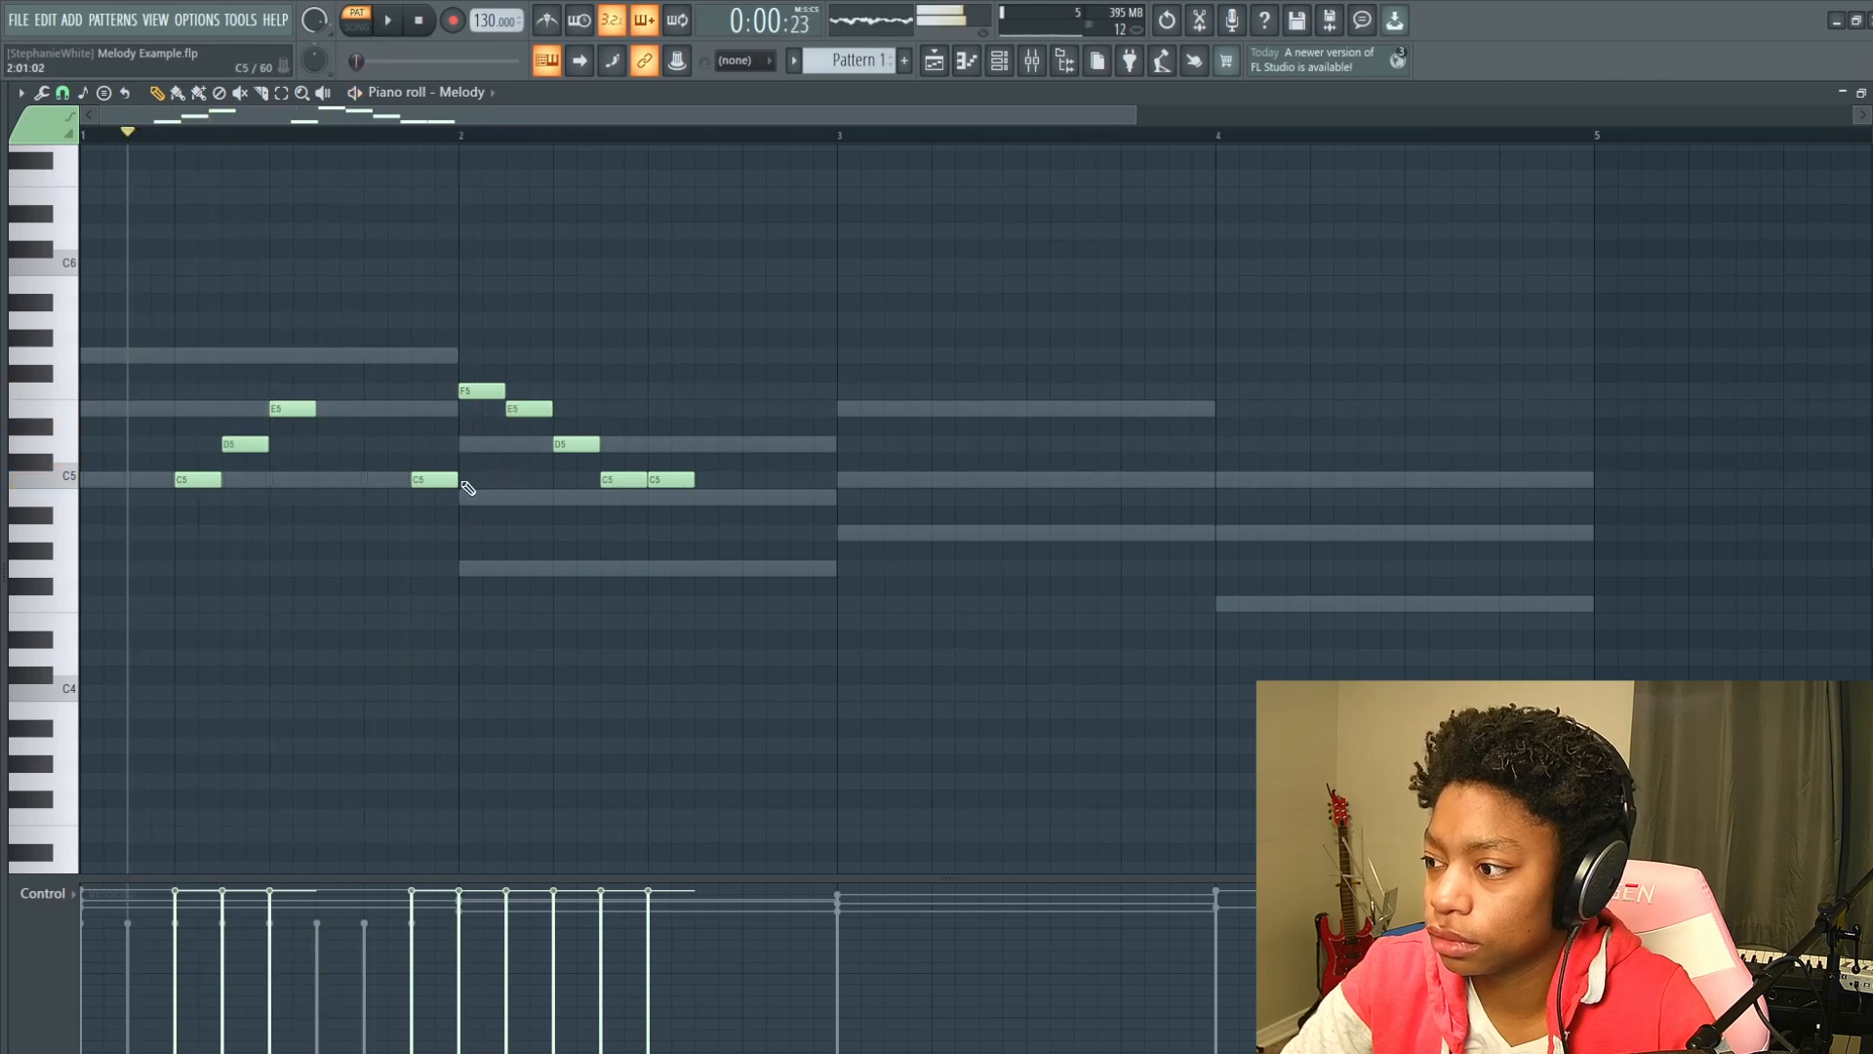
left_click_drag(434, 480, 387, 480)
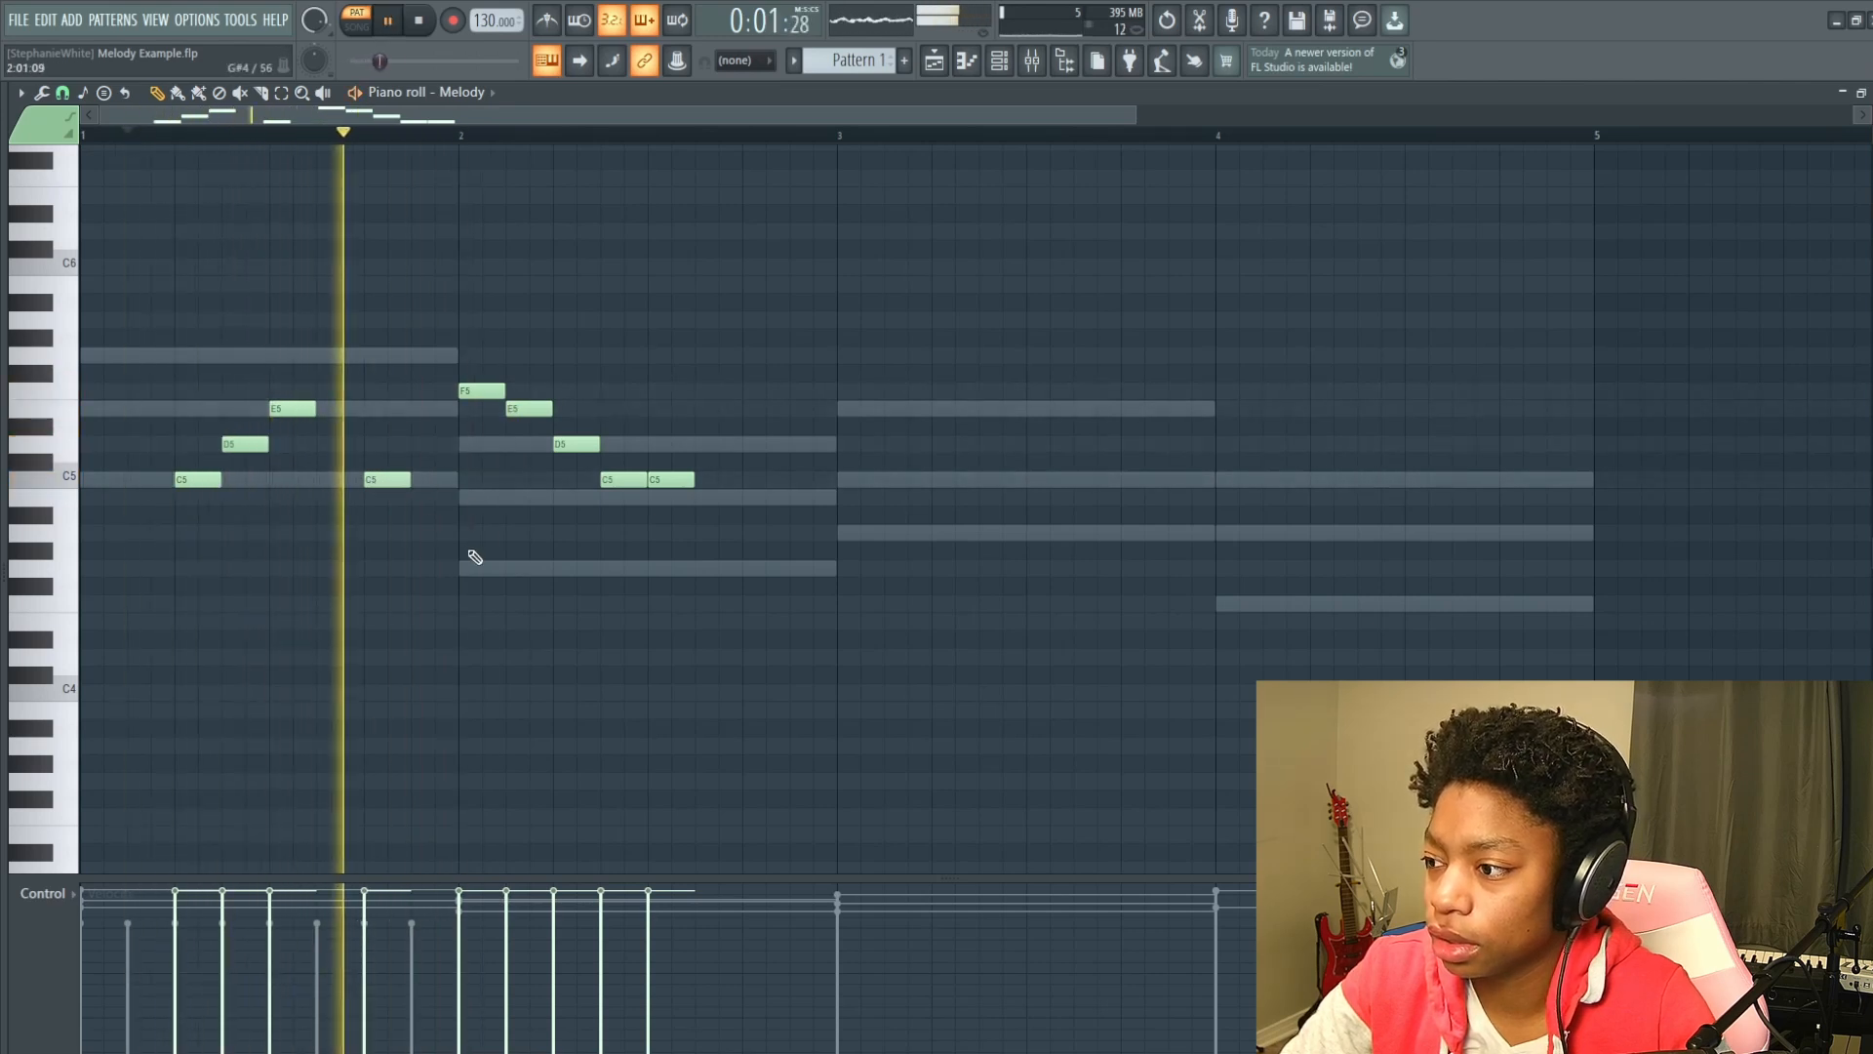
key("space")
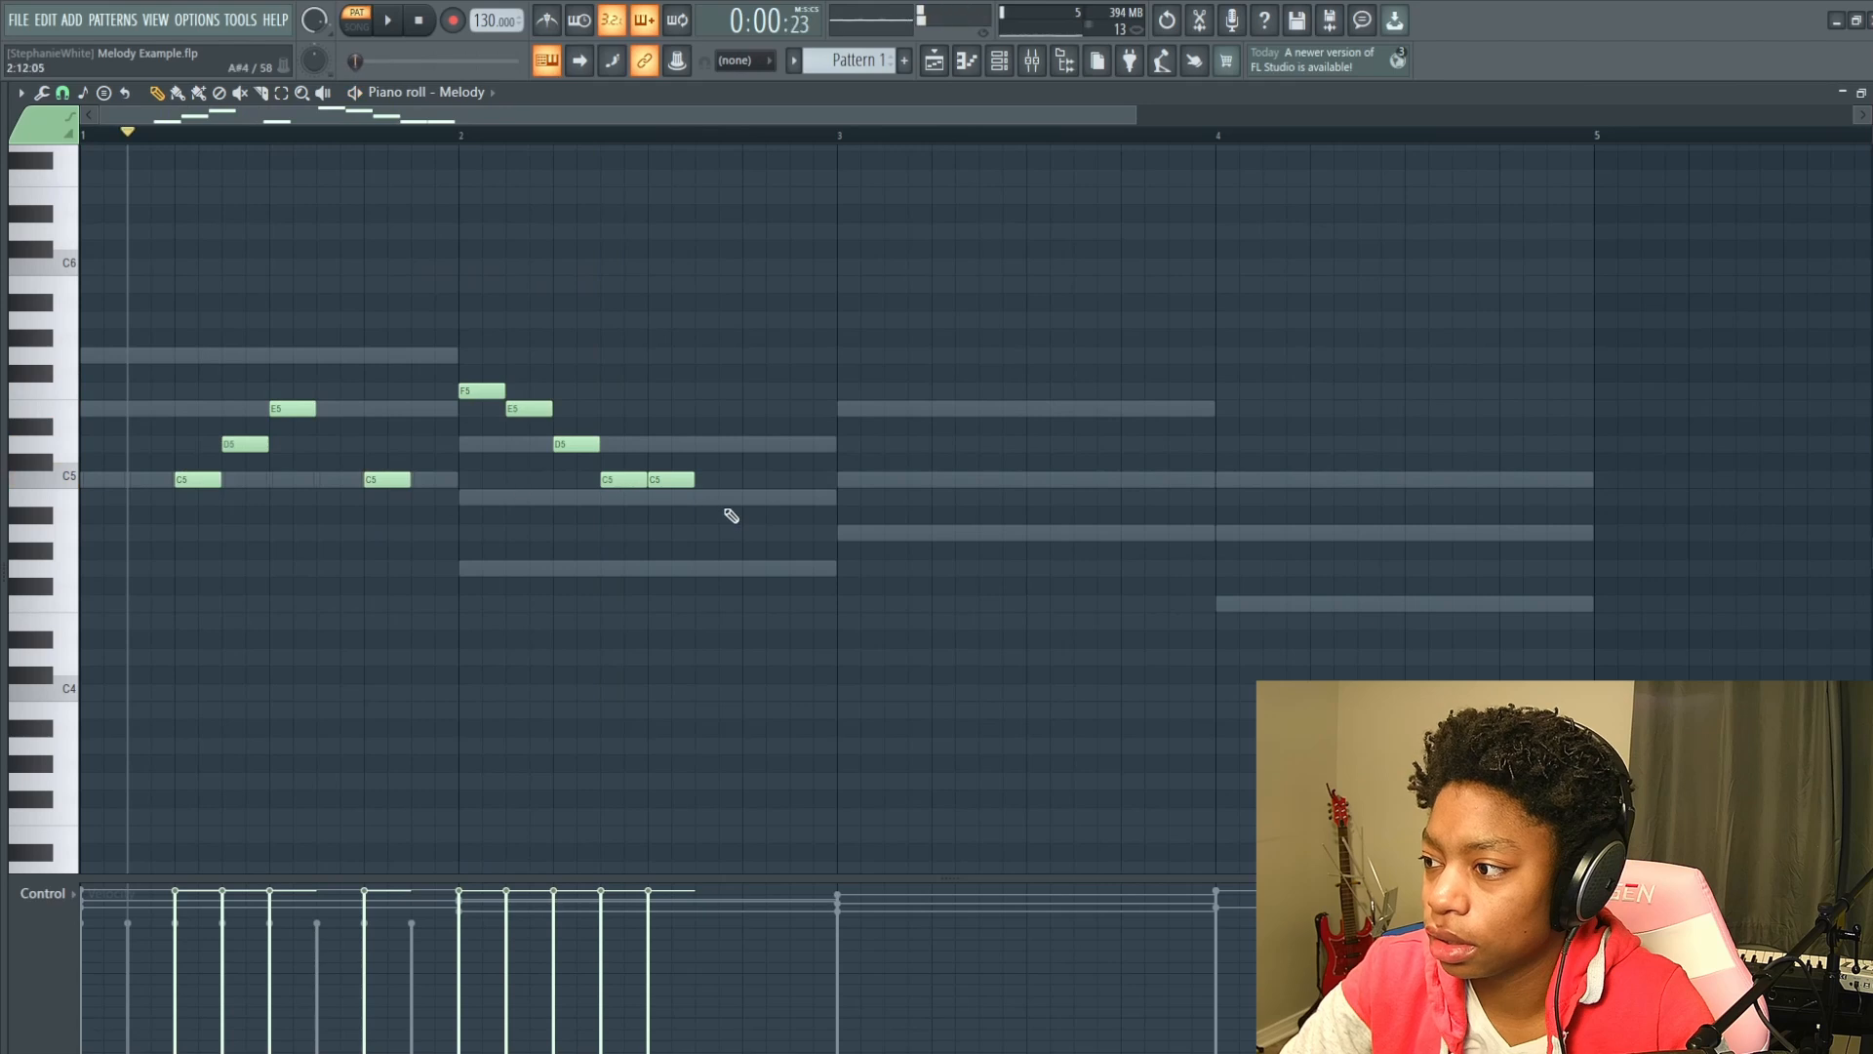
Shift the last five melody notes two steps earlier to start on step 15 of bar 1.
mouse_move(725, 519)
left_mouse_down()
mouse_move(556, 406)
mouse_move(478, 387)
left_mouse_up()
left_click(475, 378)
right_click(490, 375)
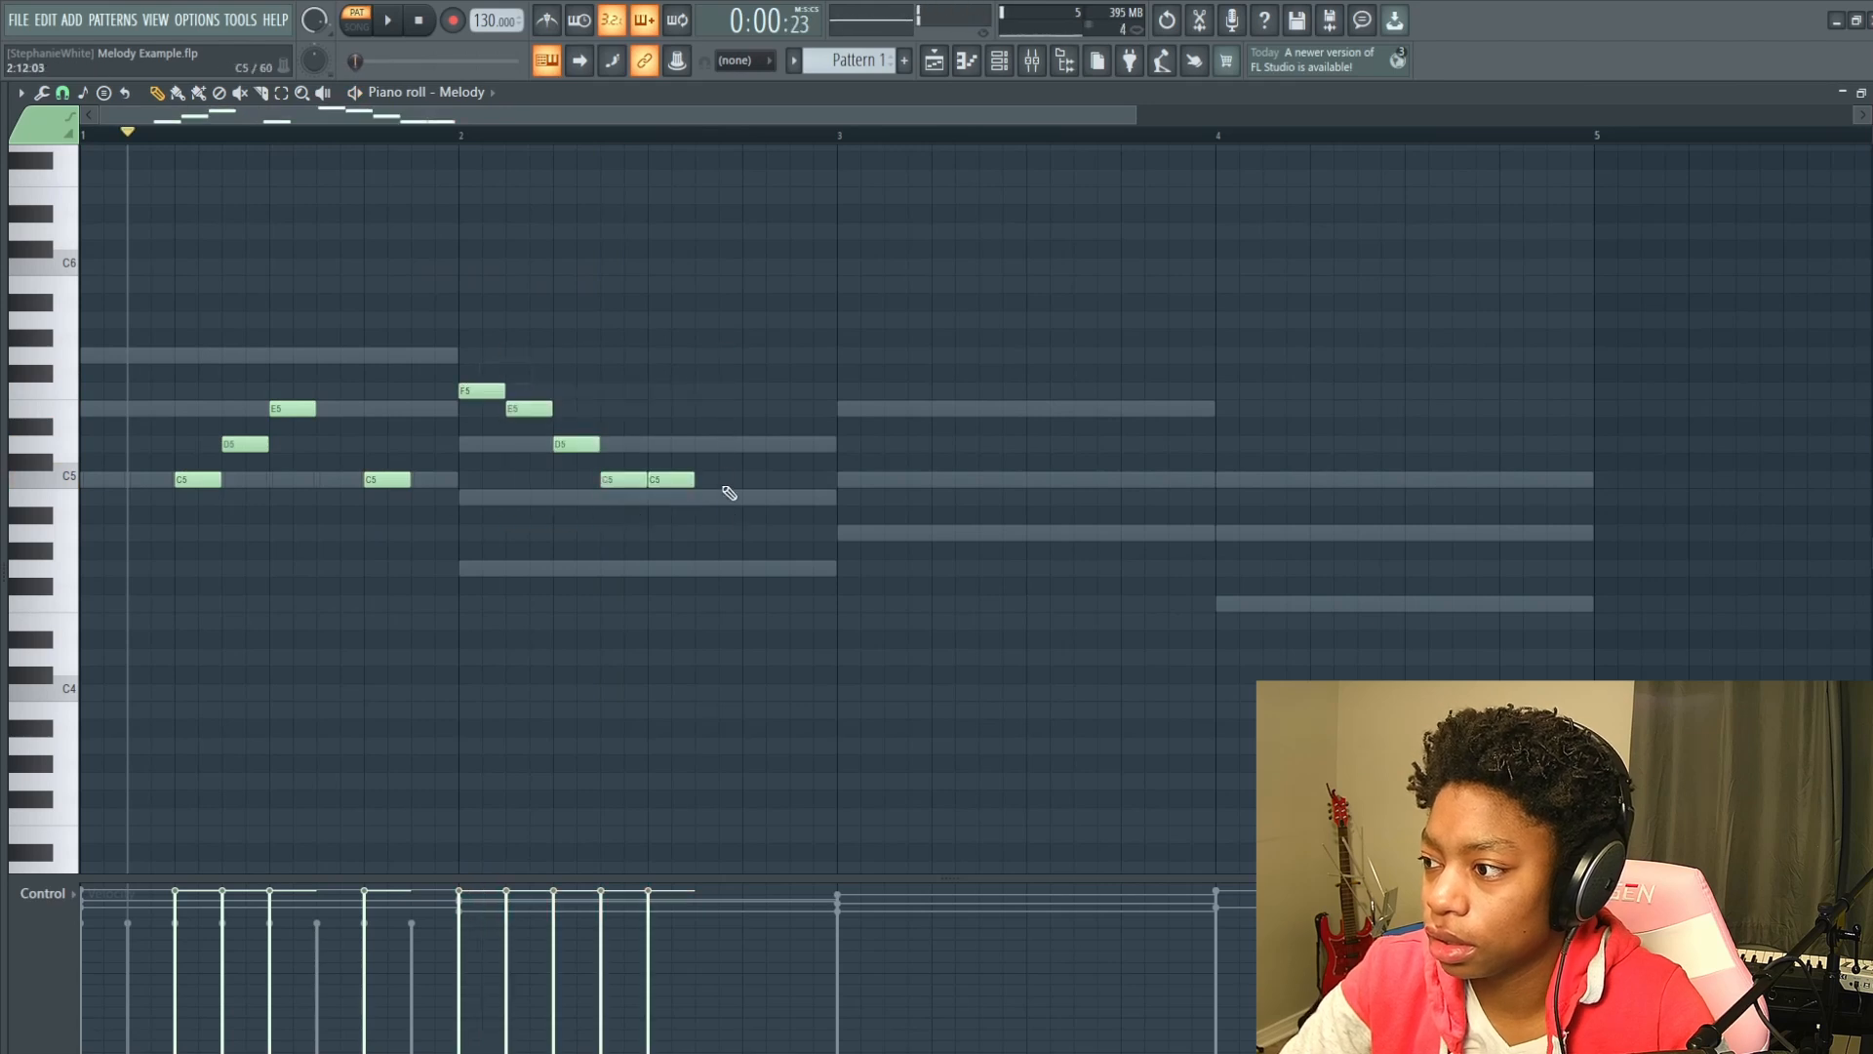
left_click_drag(723, 504, 432, 384)
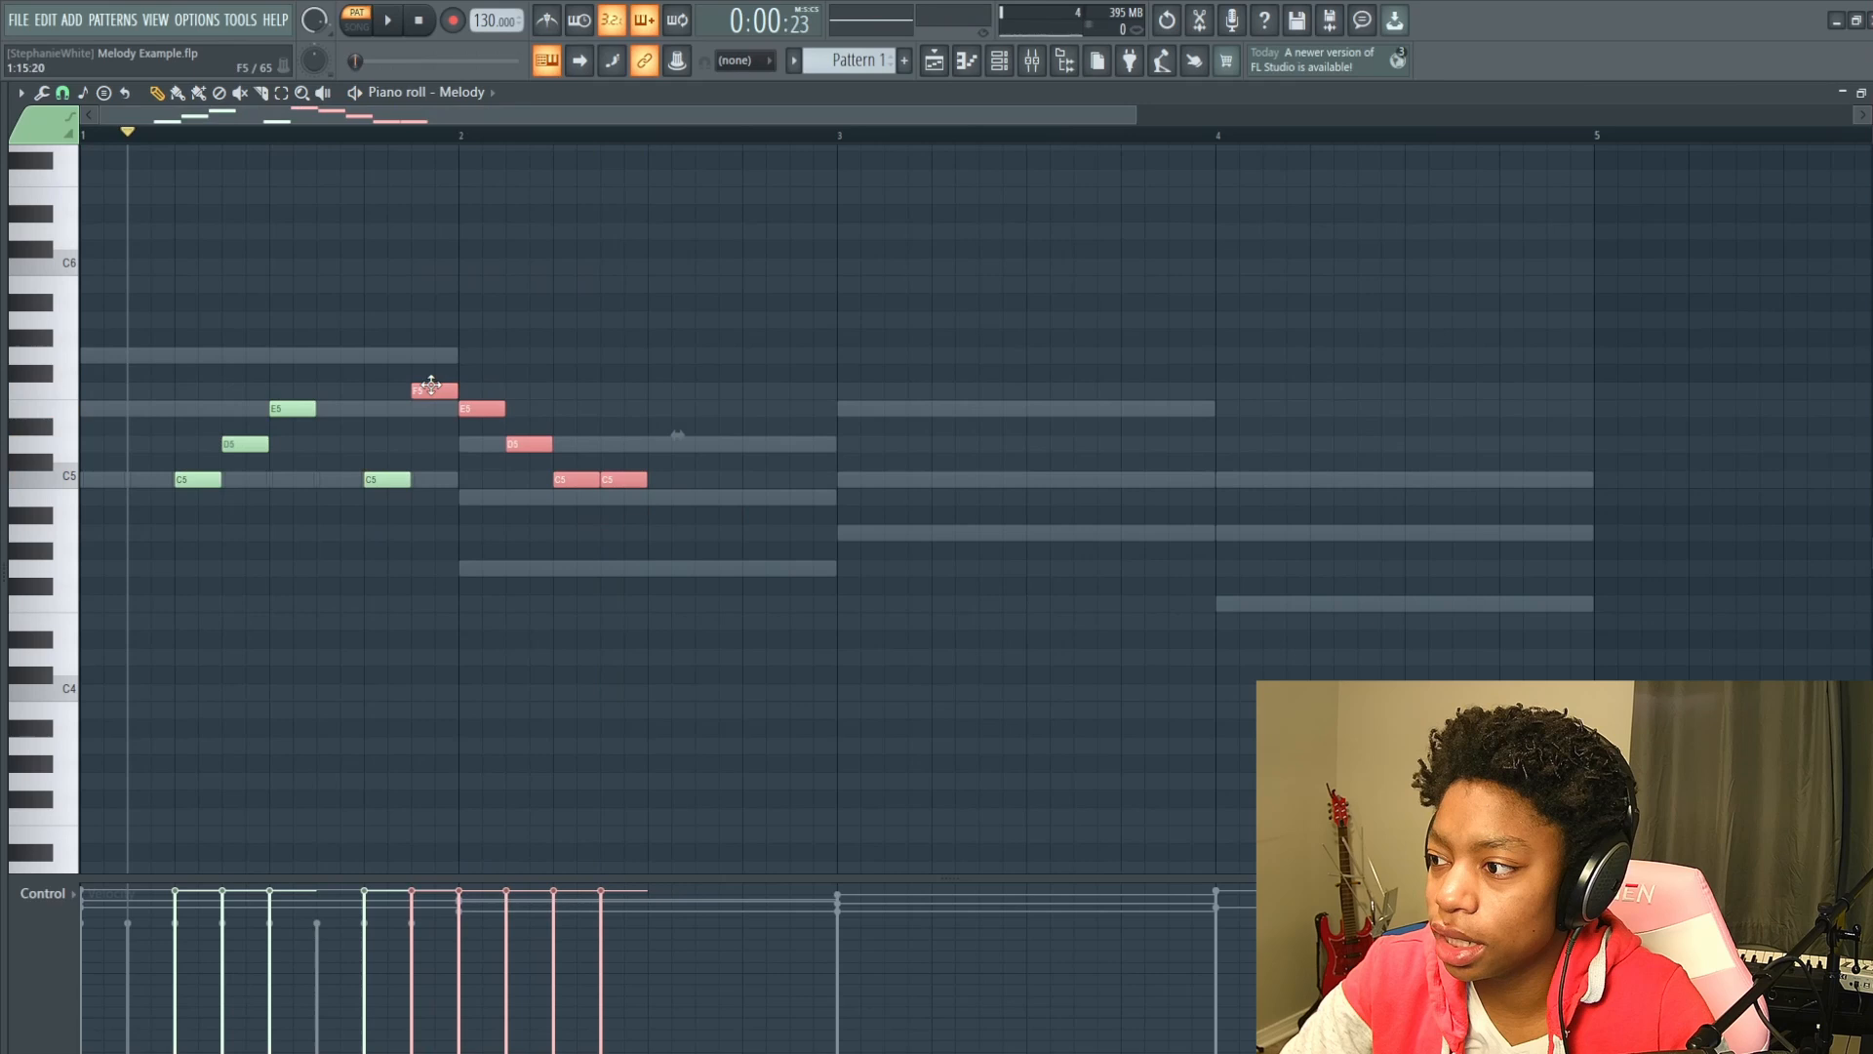
Shift the last four melody notes to start on step 5 of bar 2, deselect them, and preview the melody.
left_click(671, 550)
left_click_drag(670, 503, 601, 426)
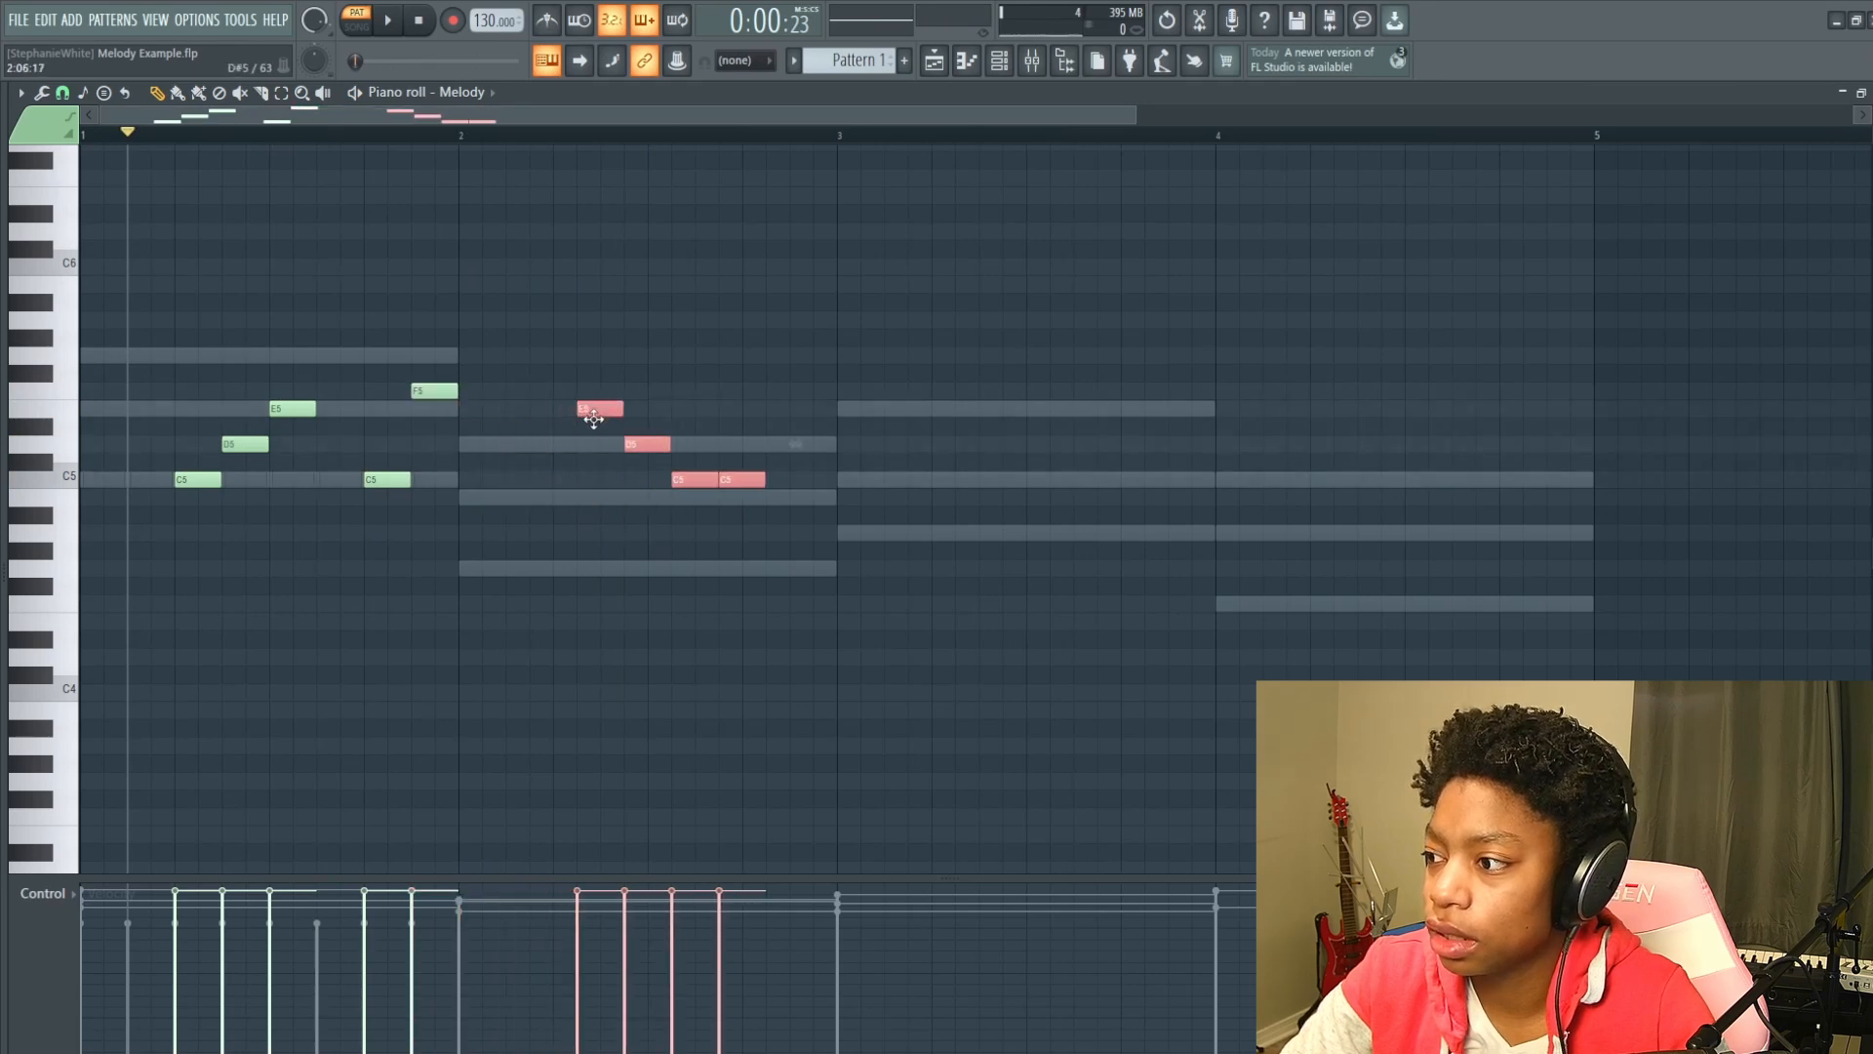
key("space")
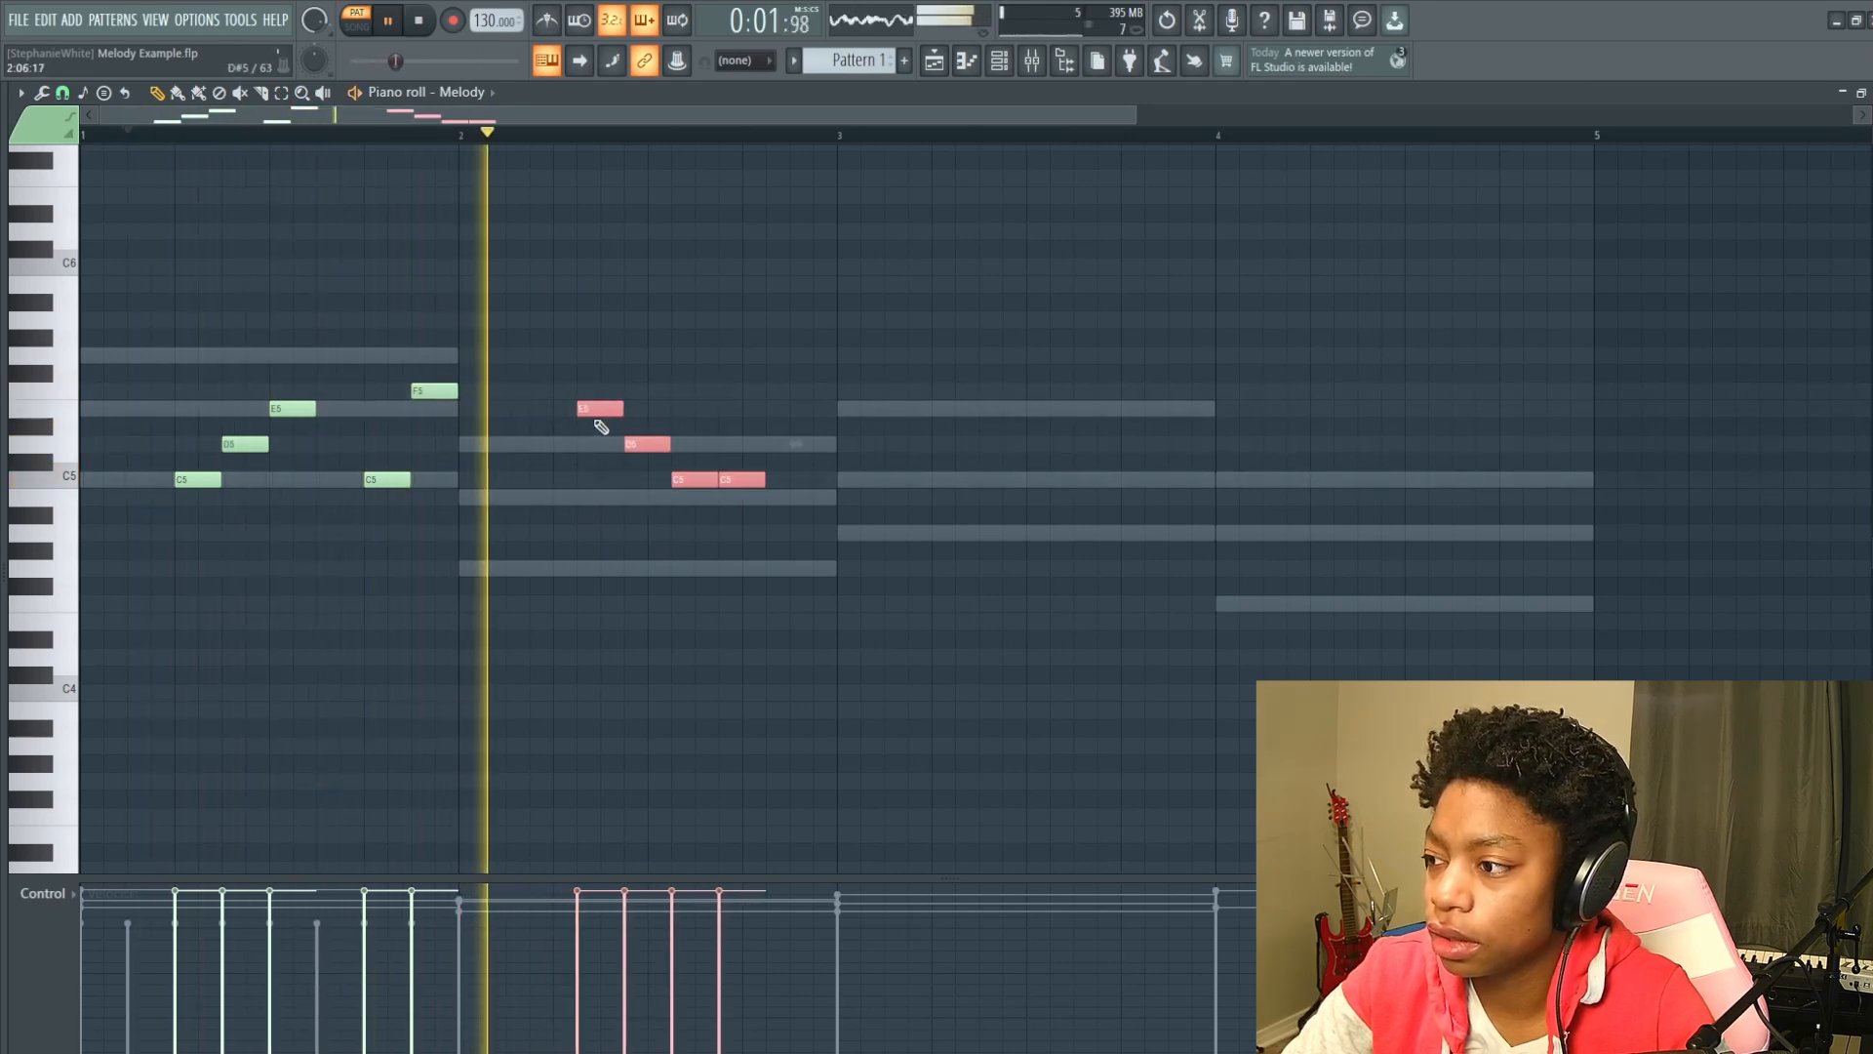
key("space")
left_click_drag(591, 407, 566, 408)
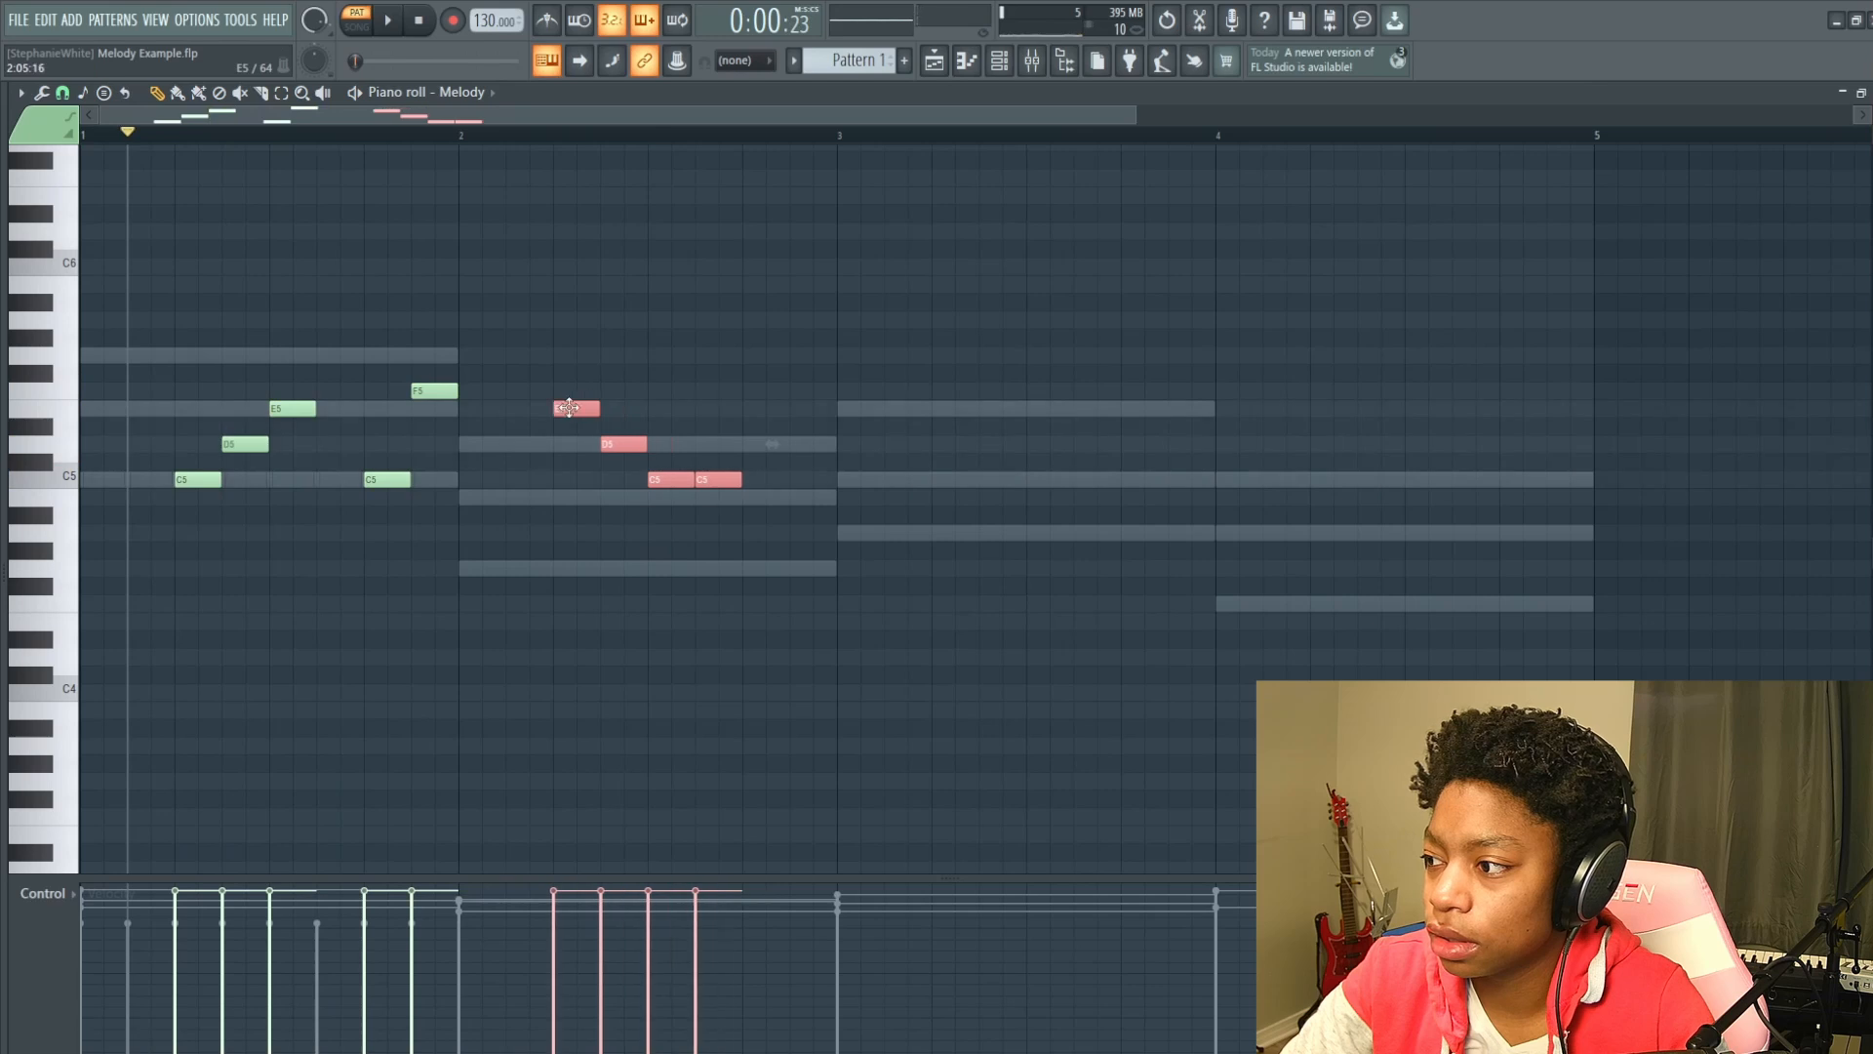
left_click(652, 448)
key("space")
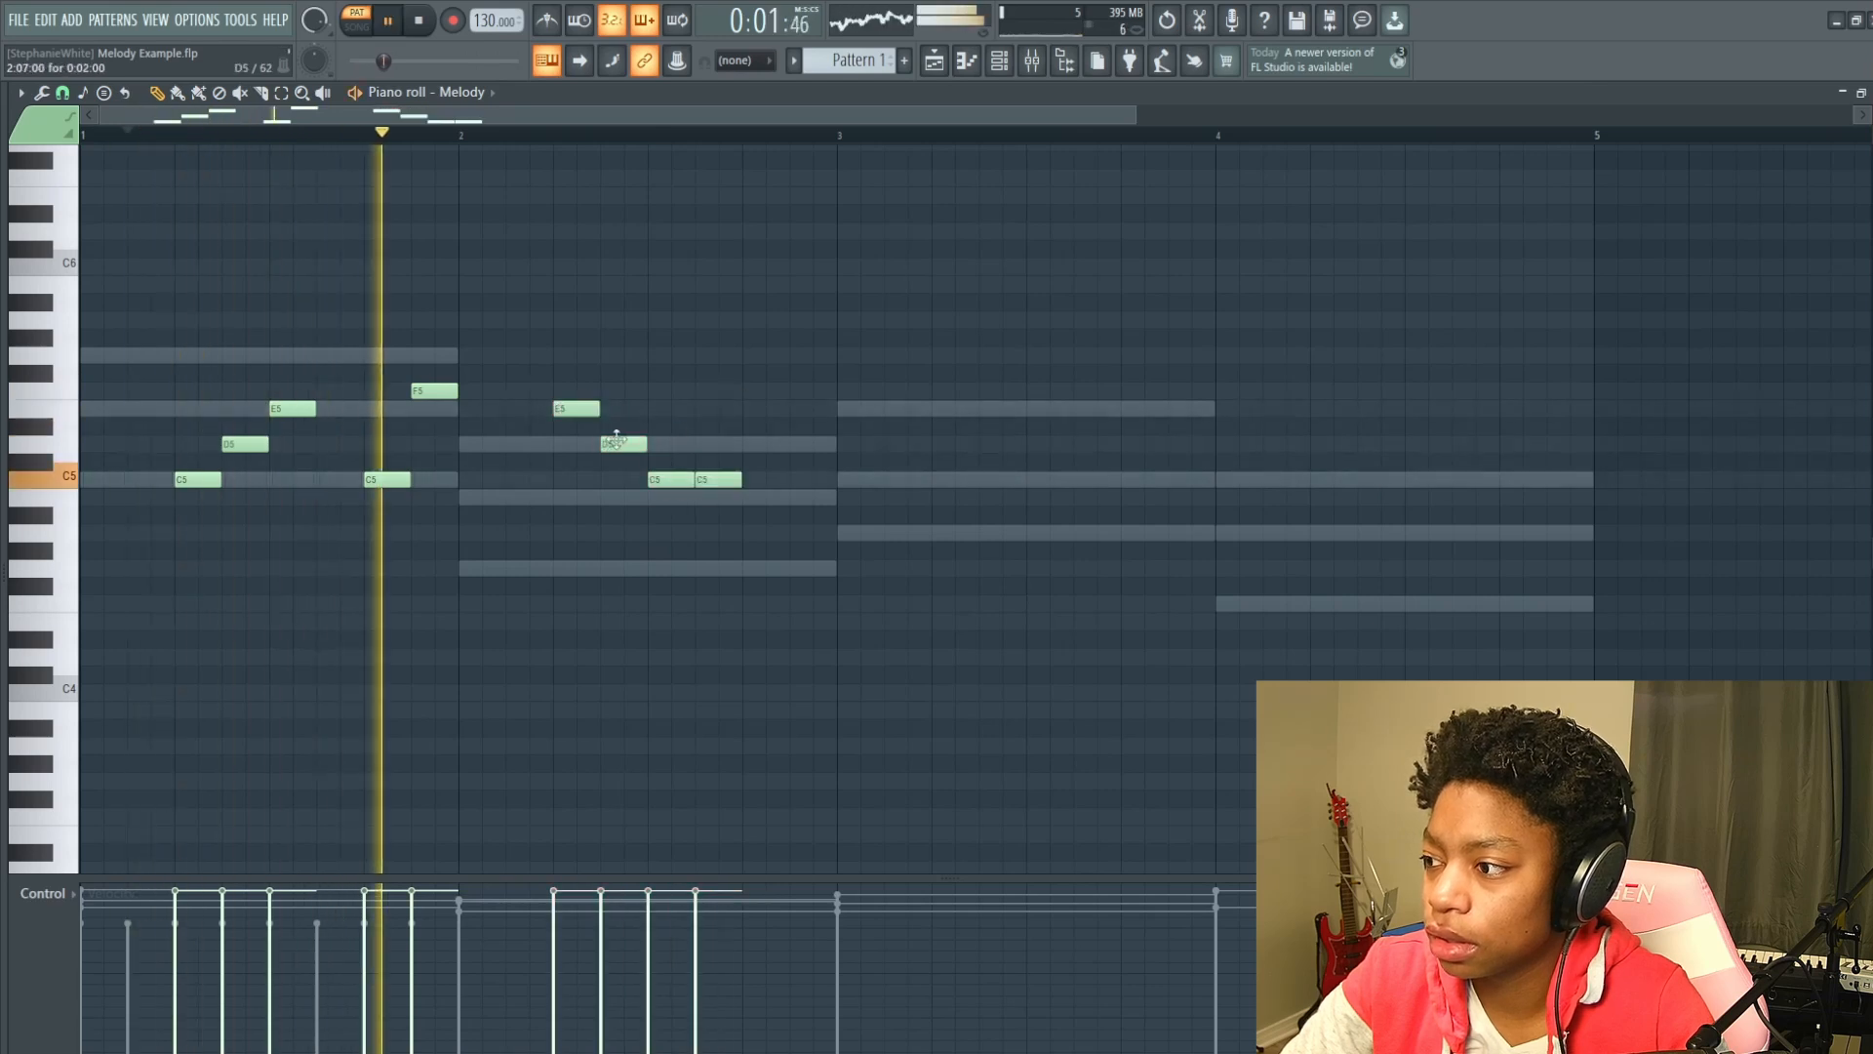
key("space")
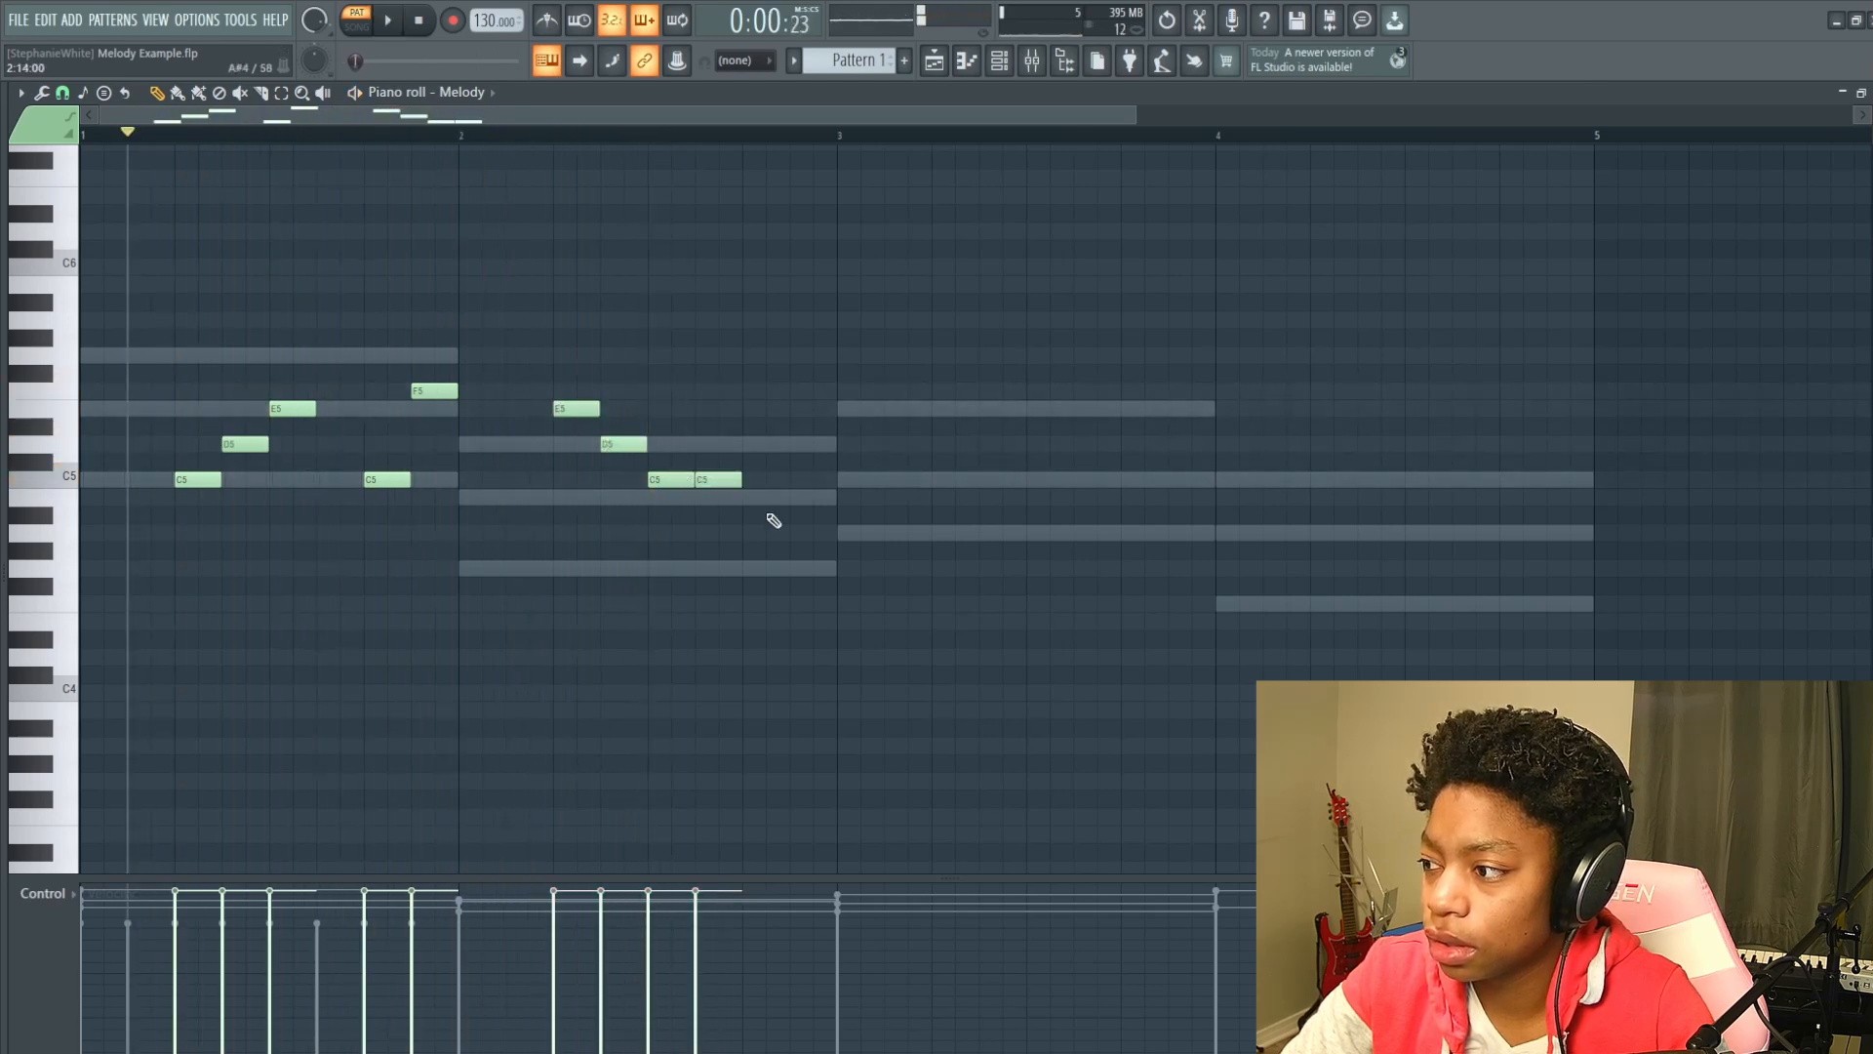
Shift the last three melody notes two steps later to start on step 9 of bar 2, and preview.
left_click_drag(770, 518, 667, 445)
left_click(704, 578)
key("space")
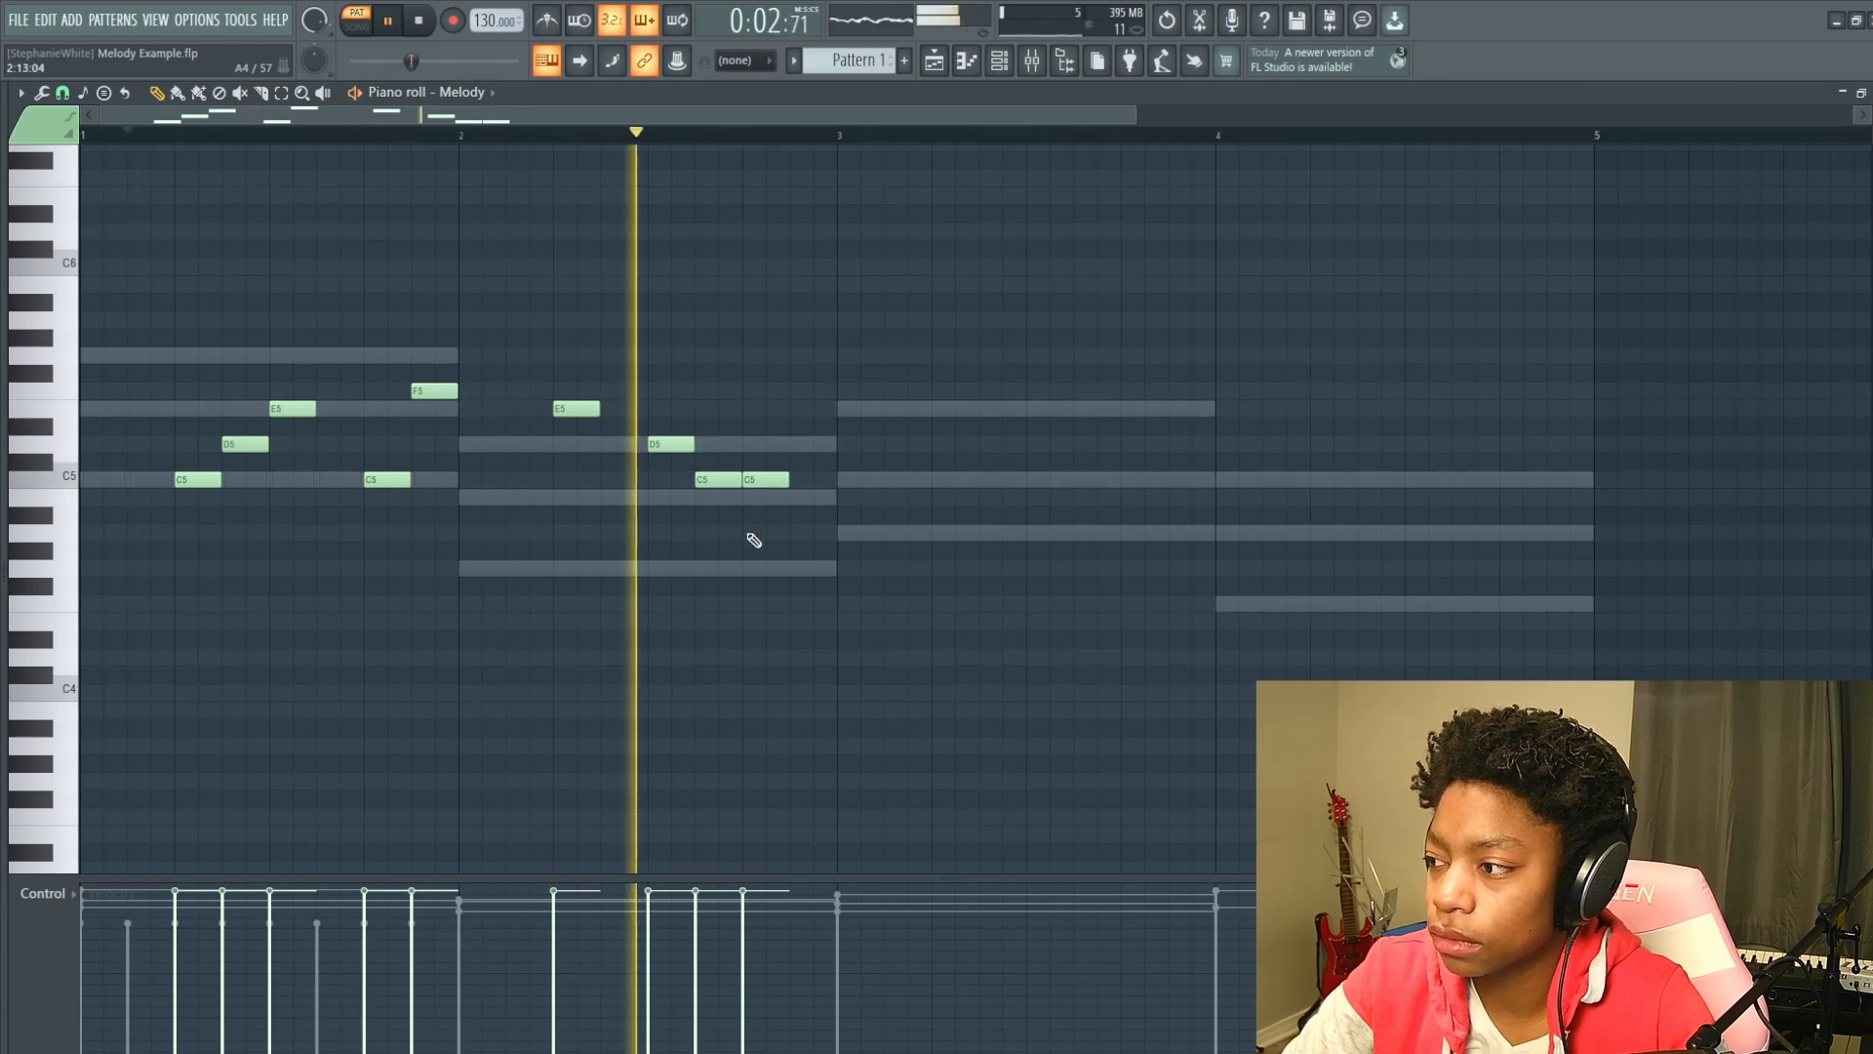
key("space")
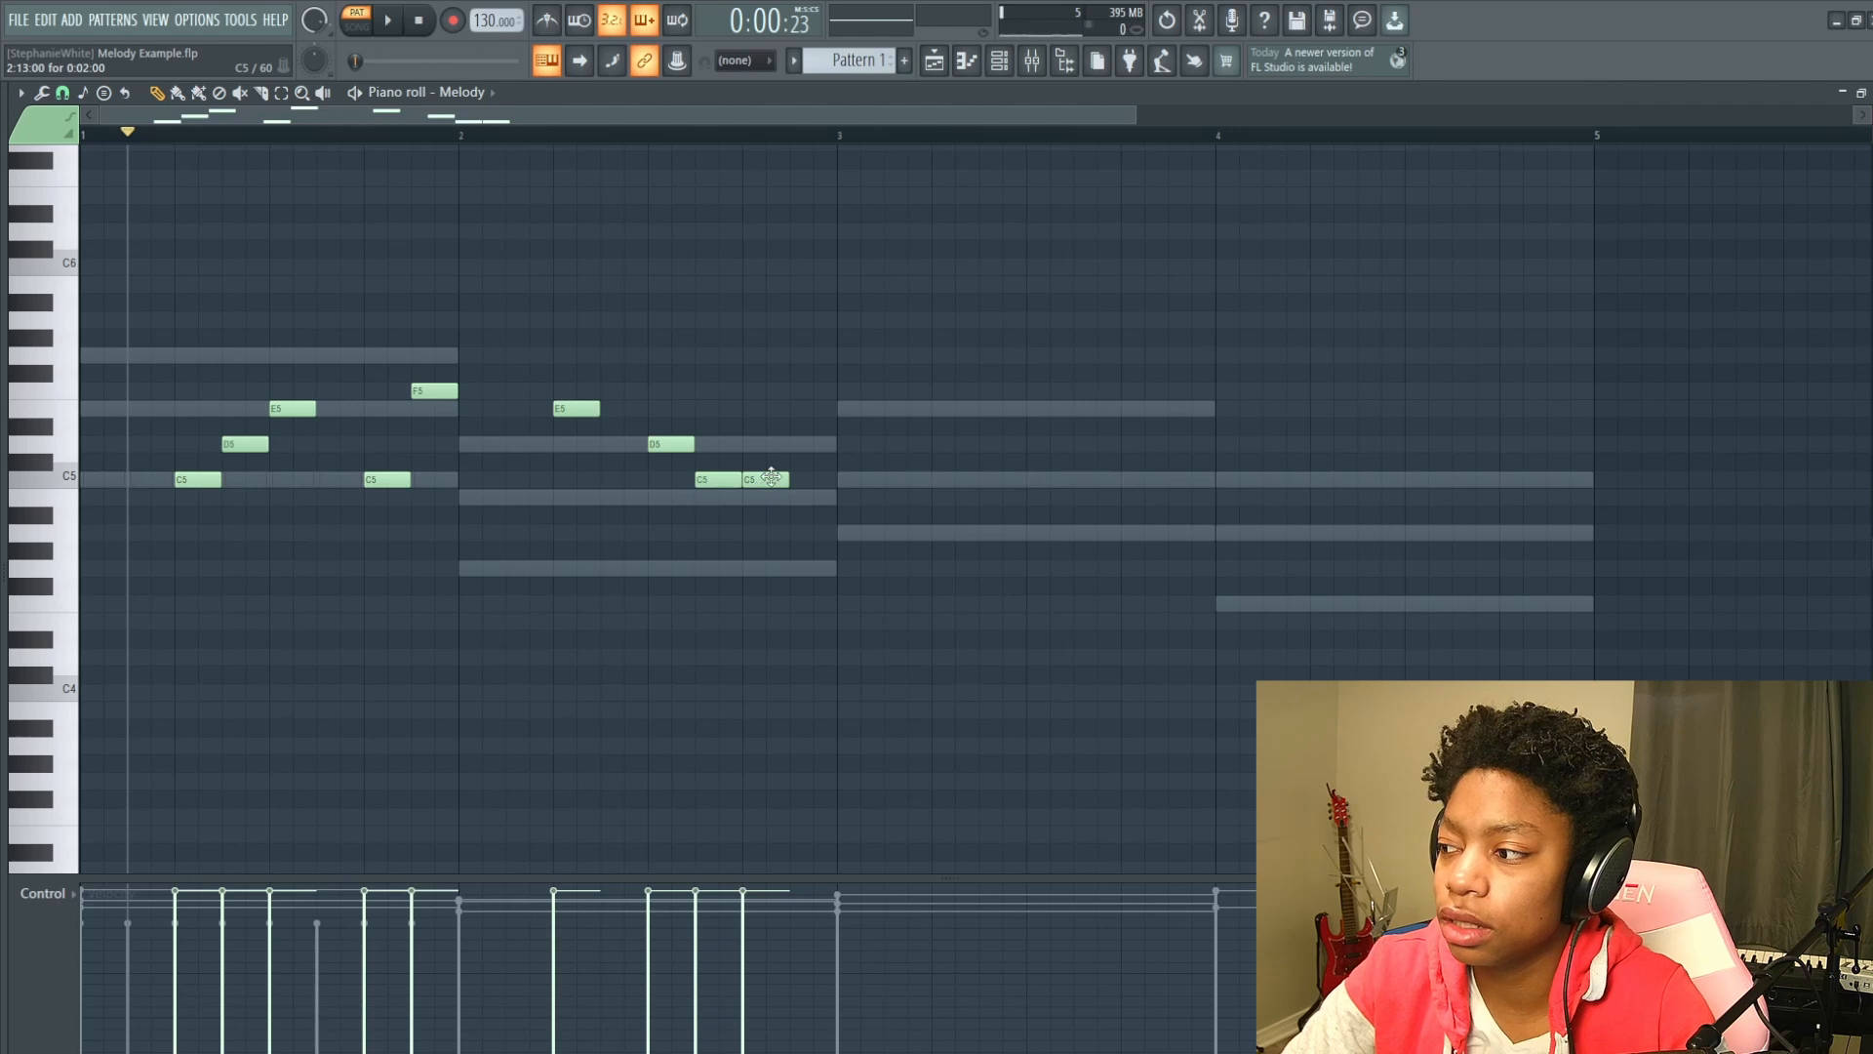
Try the last C5 note at the start of bar 3 and preview the melody.
left_click_drag(768, 479, 869, 484)
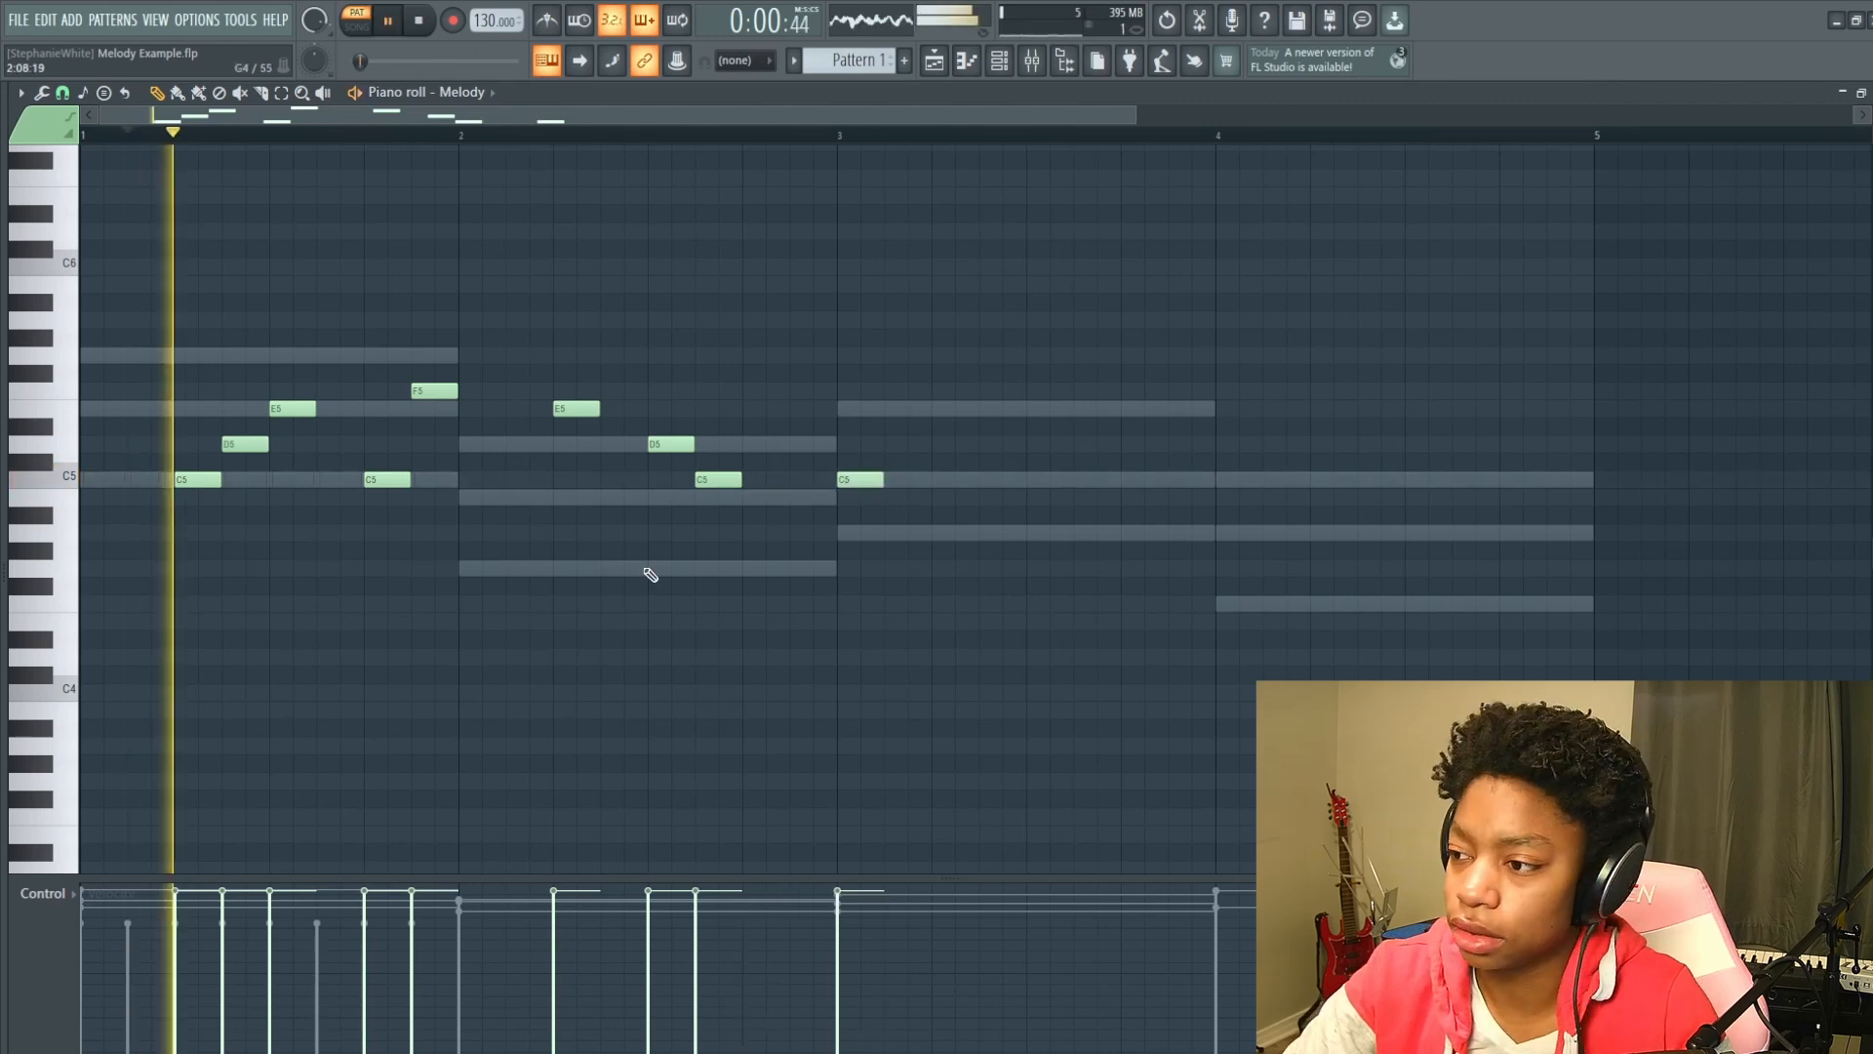
key("space")
key("space")
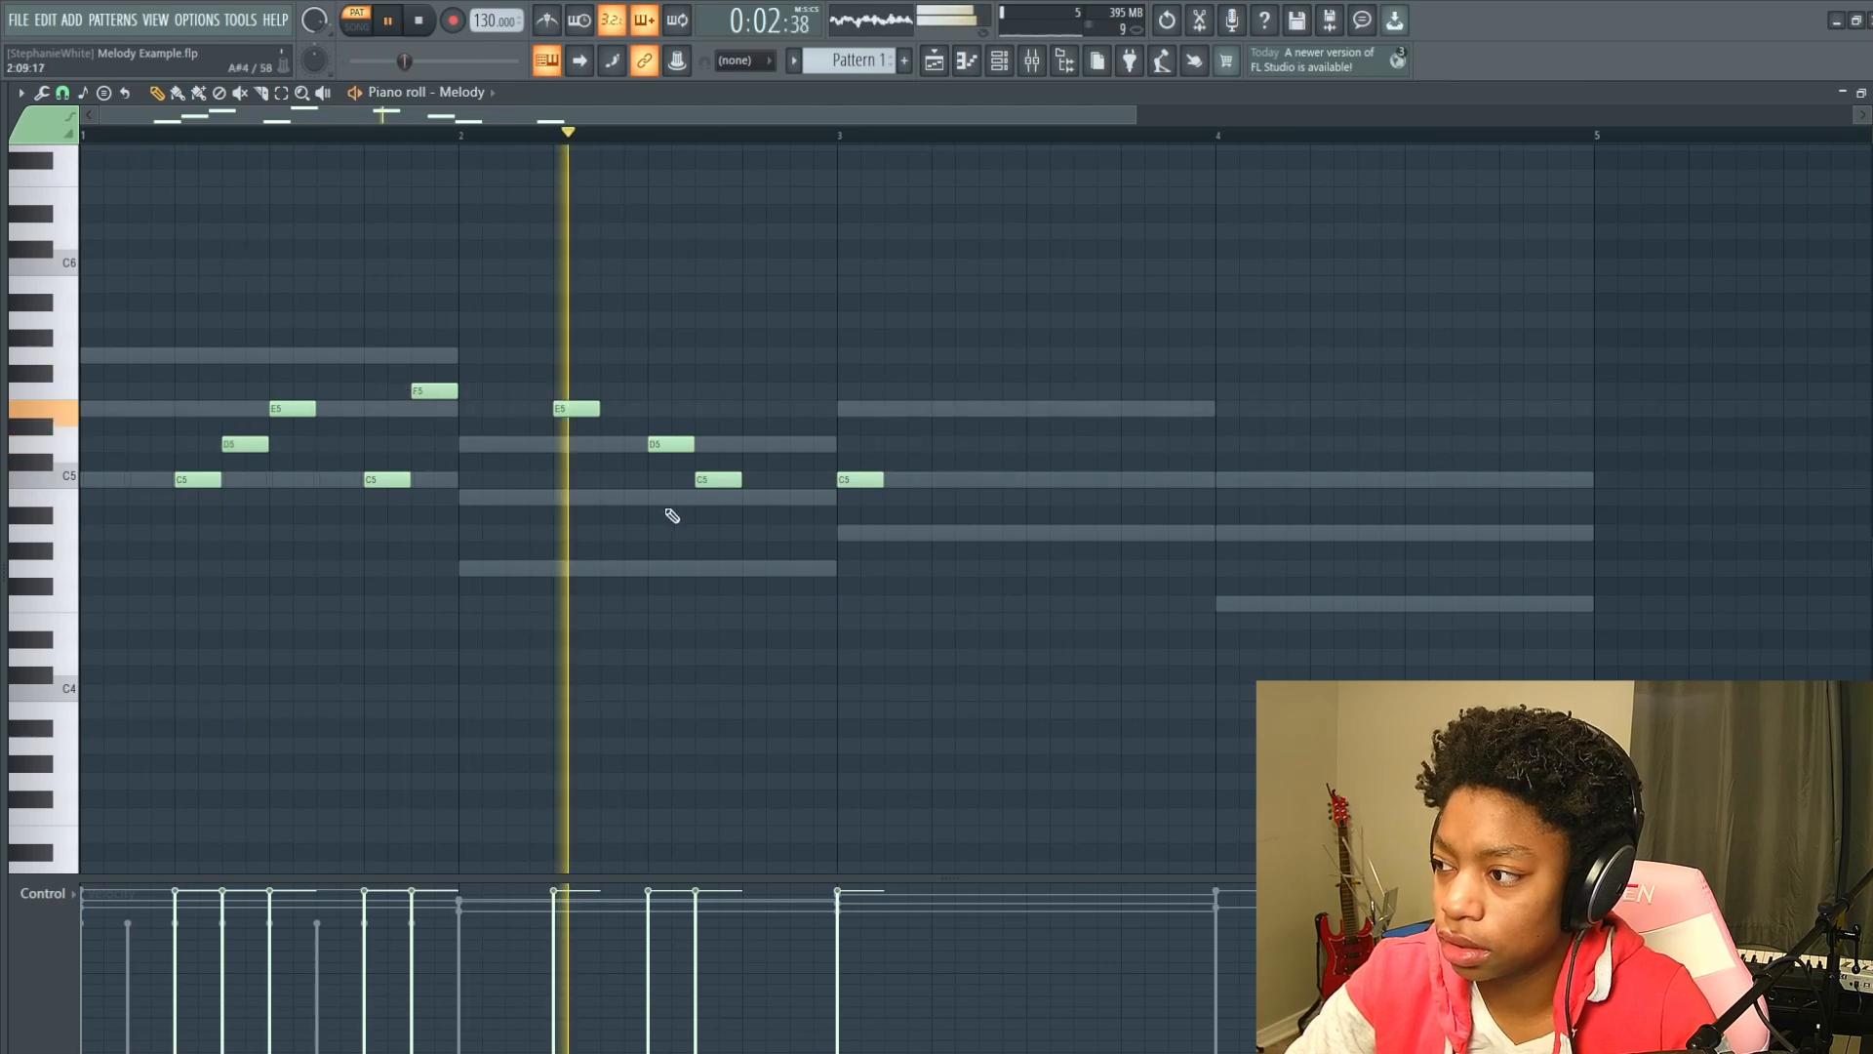
key("space")
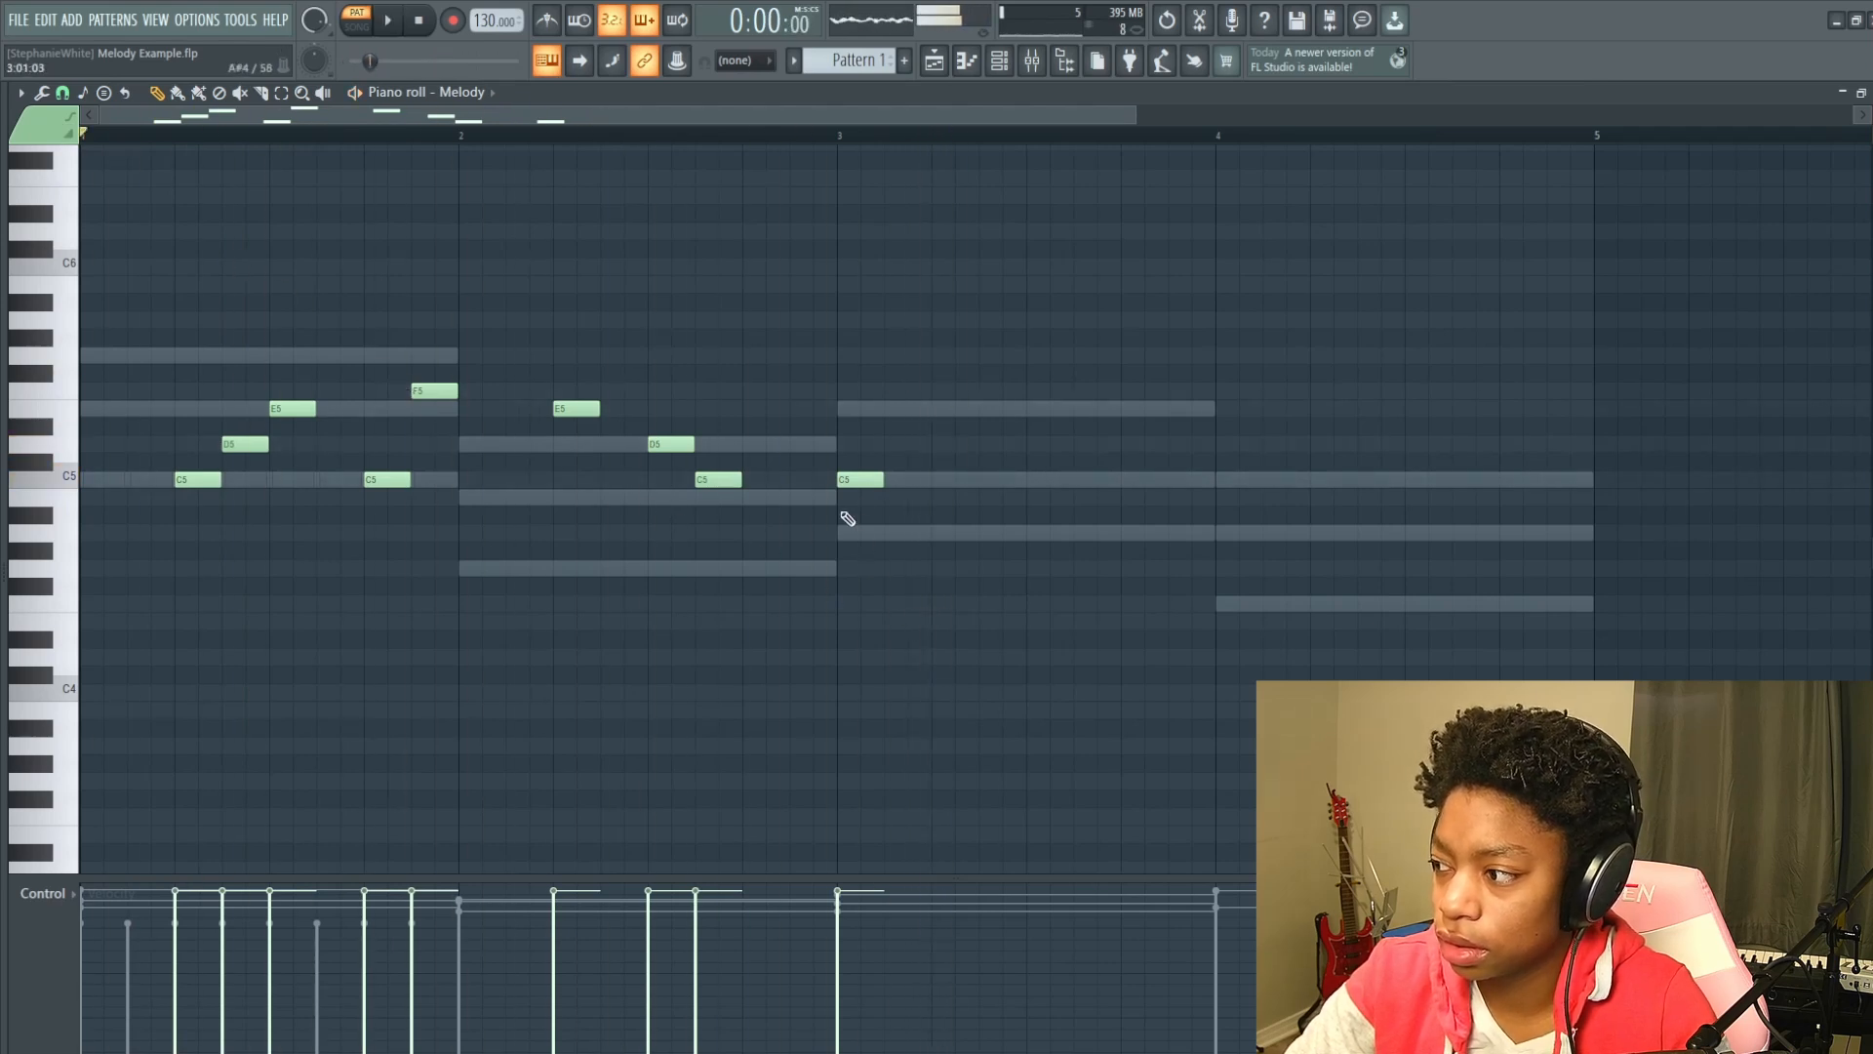
Move the last C5 note to step 15 of bar 2 and preview the melody from the start.
left_click_drag(861, 479, 814, 479)
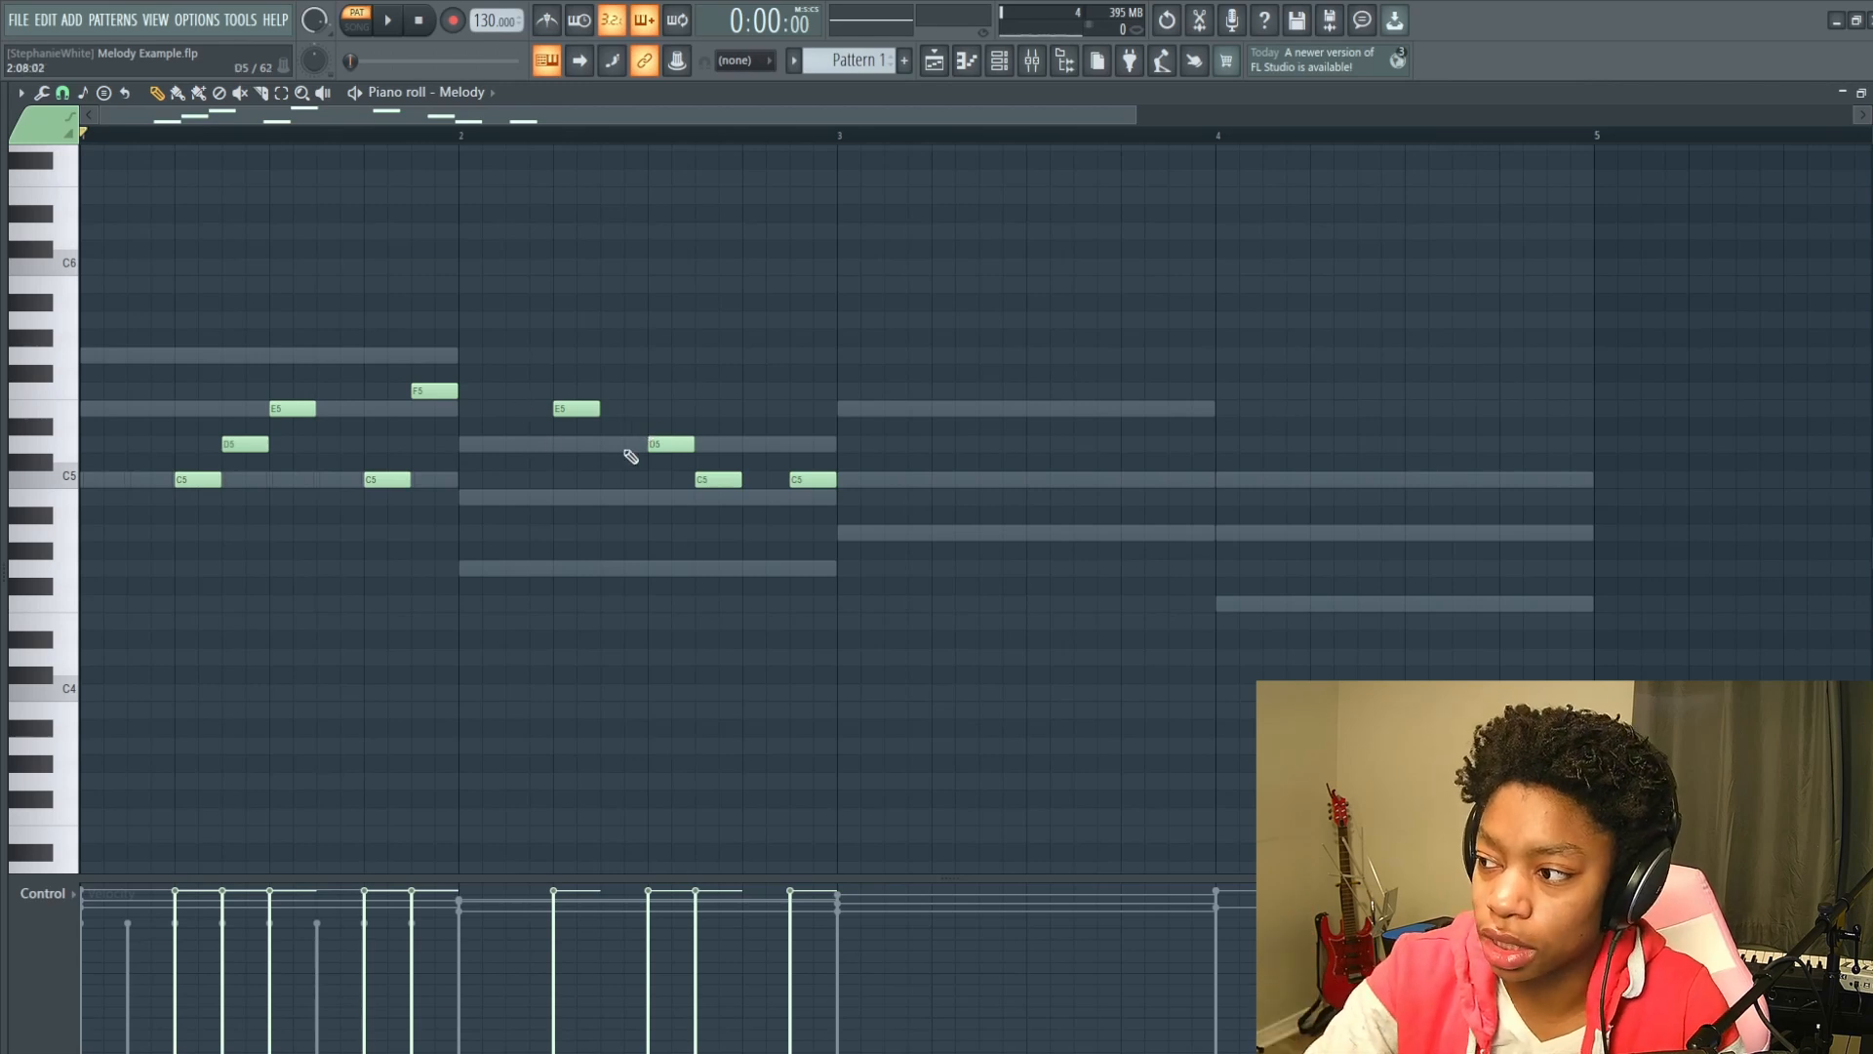
left_click(571, 410)
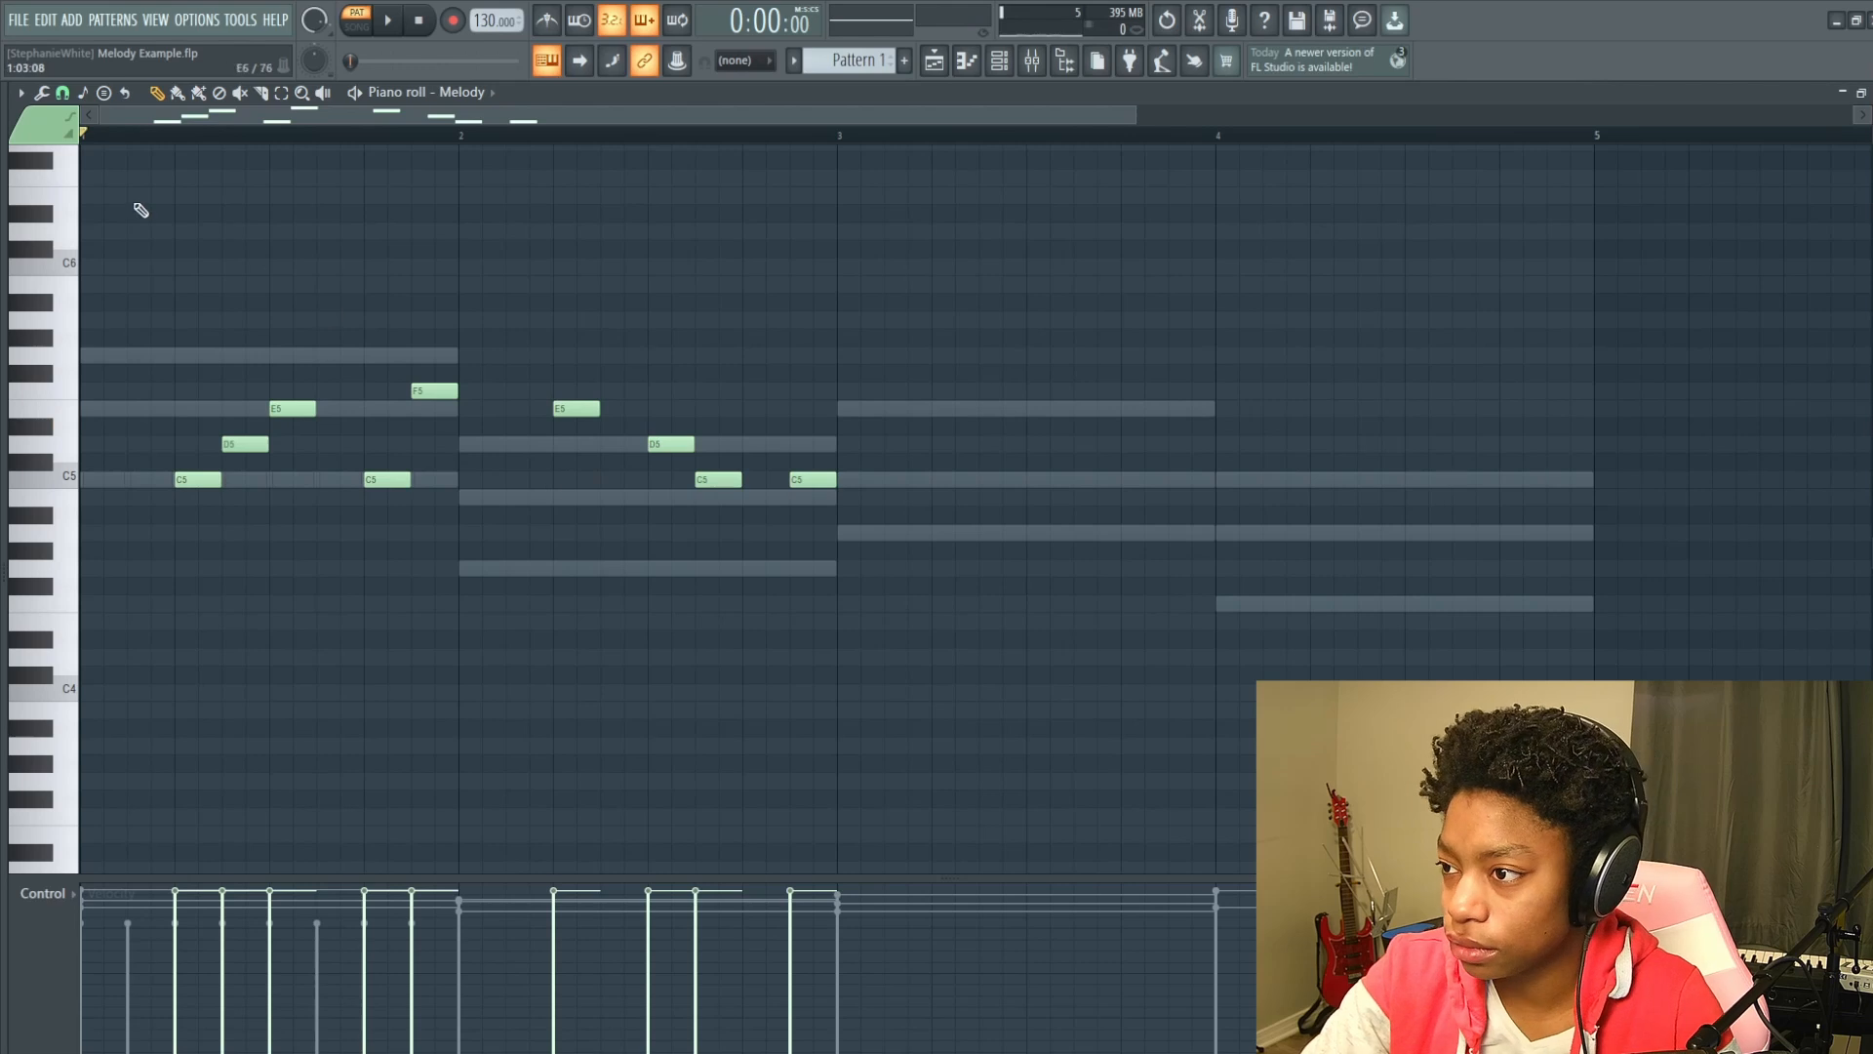
key("space")
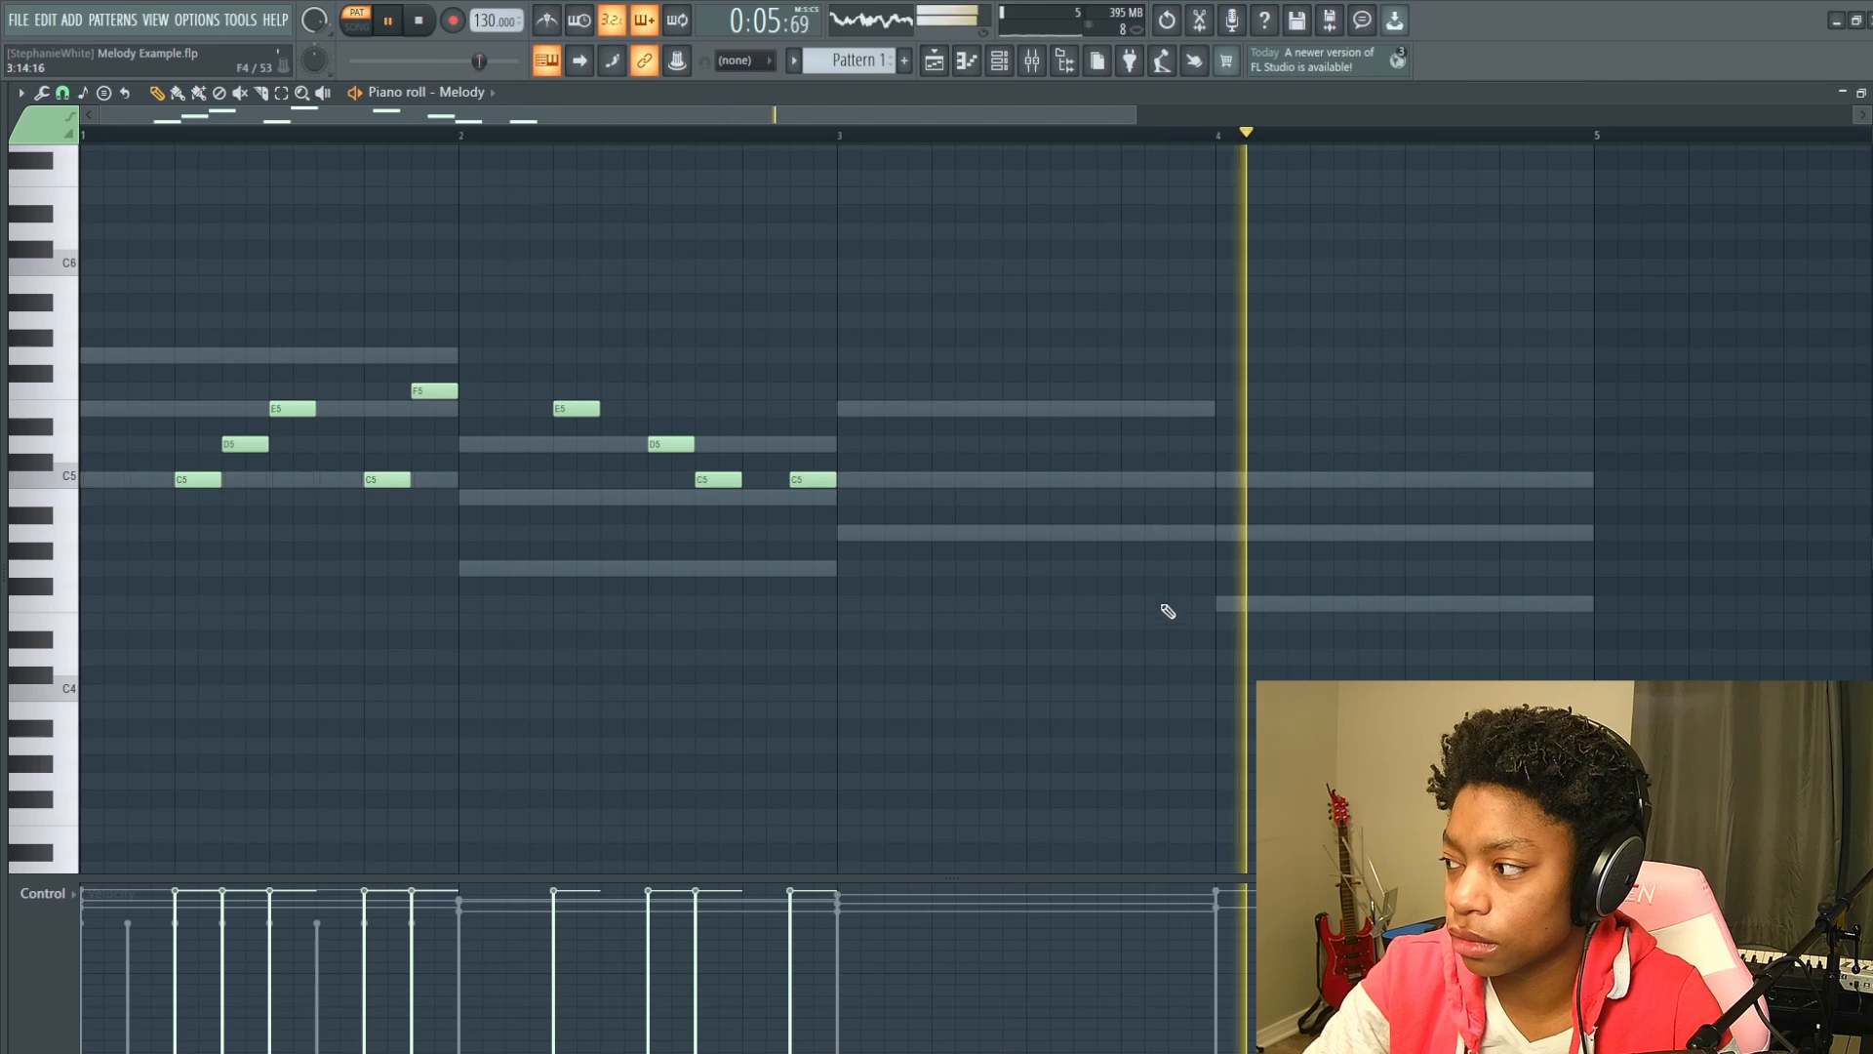
key("space")
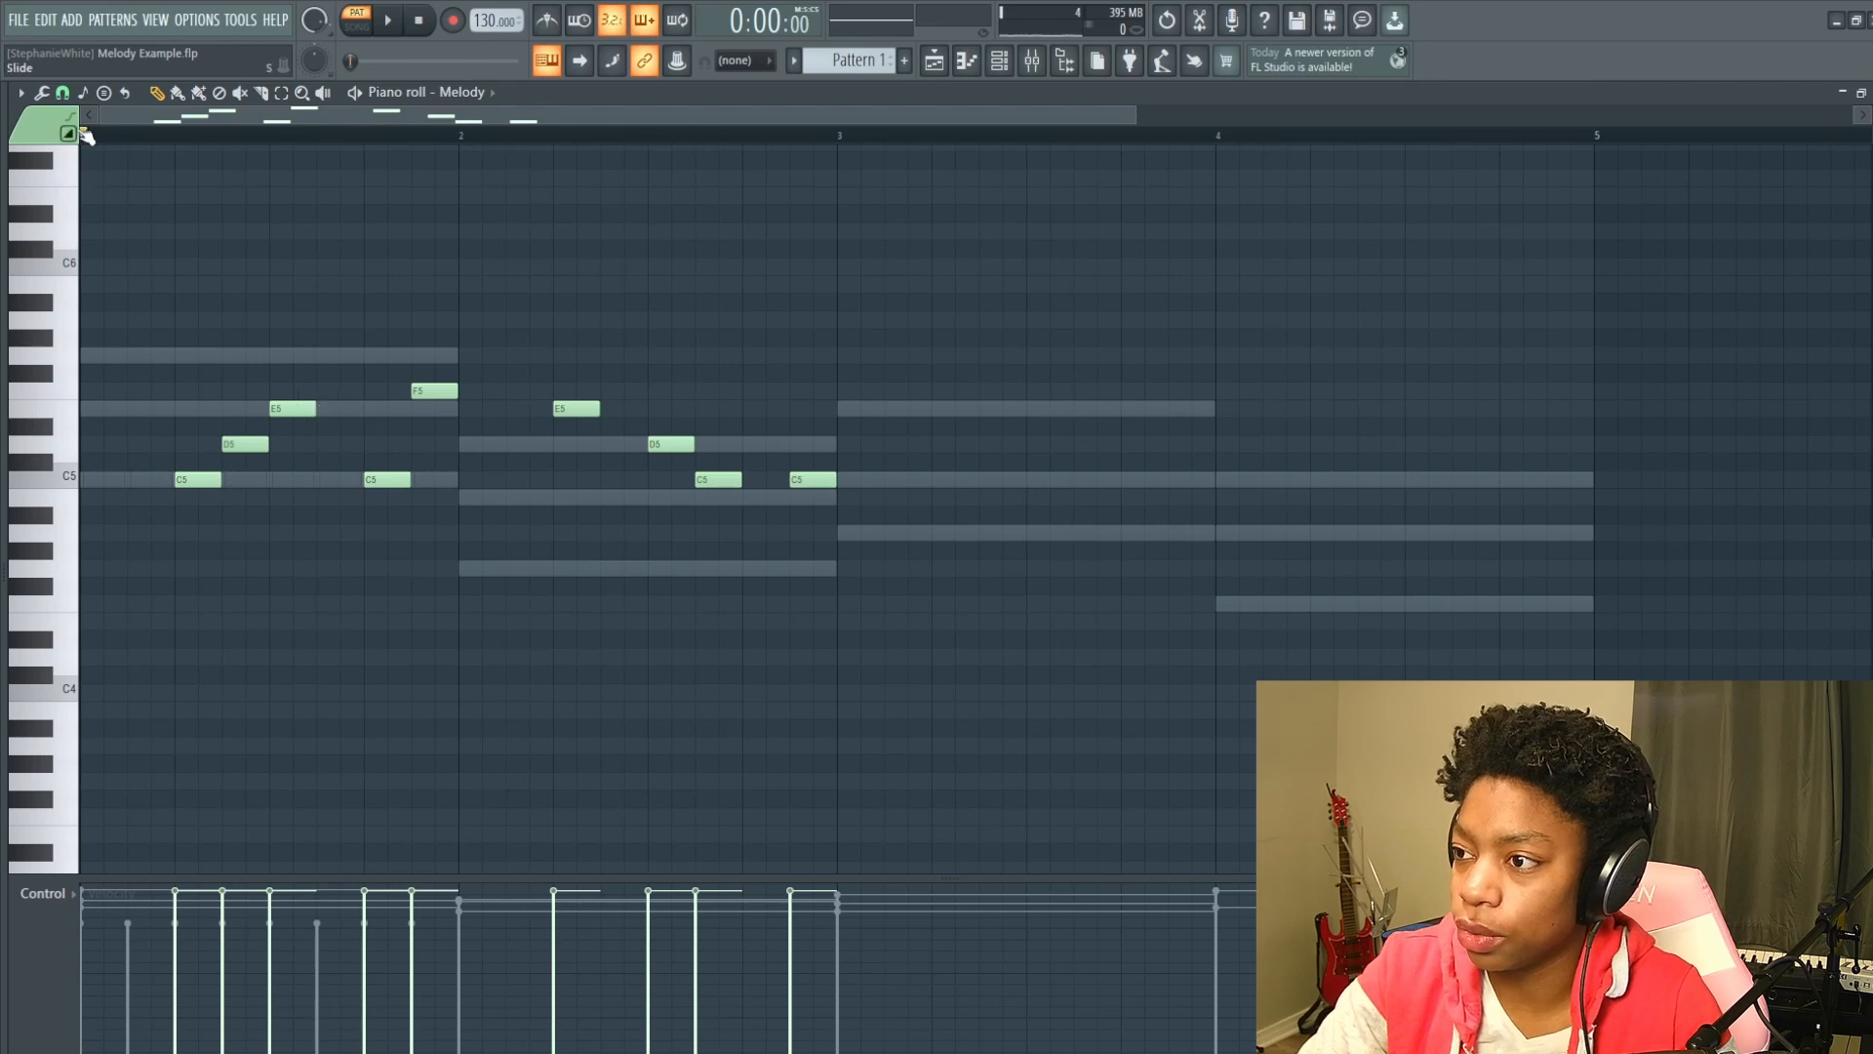
Lengthen the first E5 note to four steps and preview the melody from the start.
key("space")
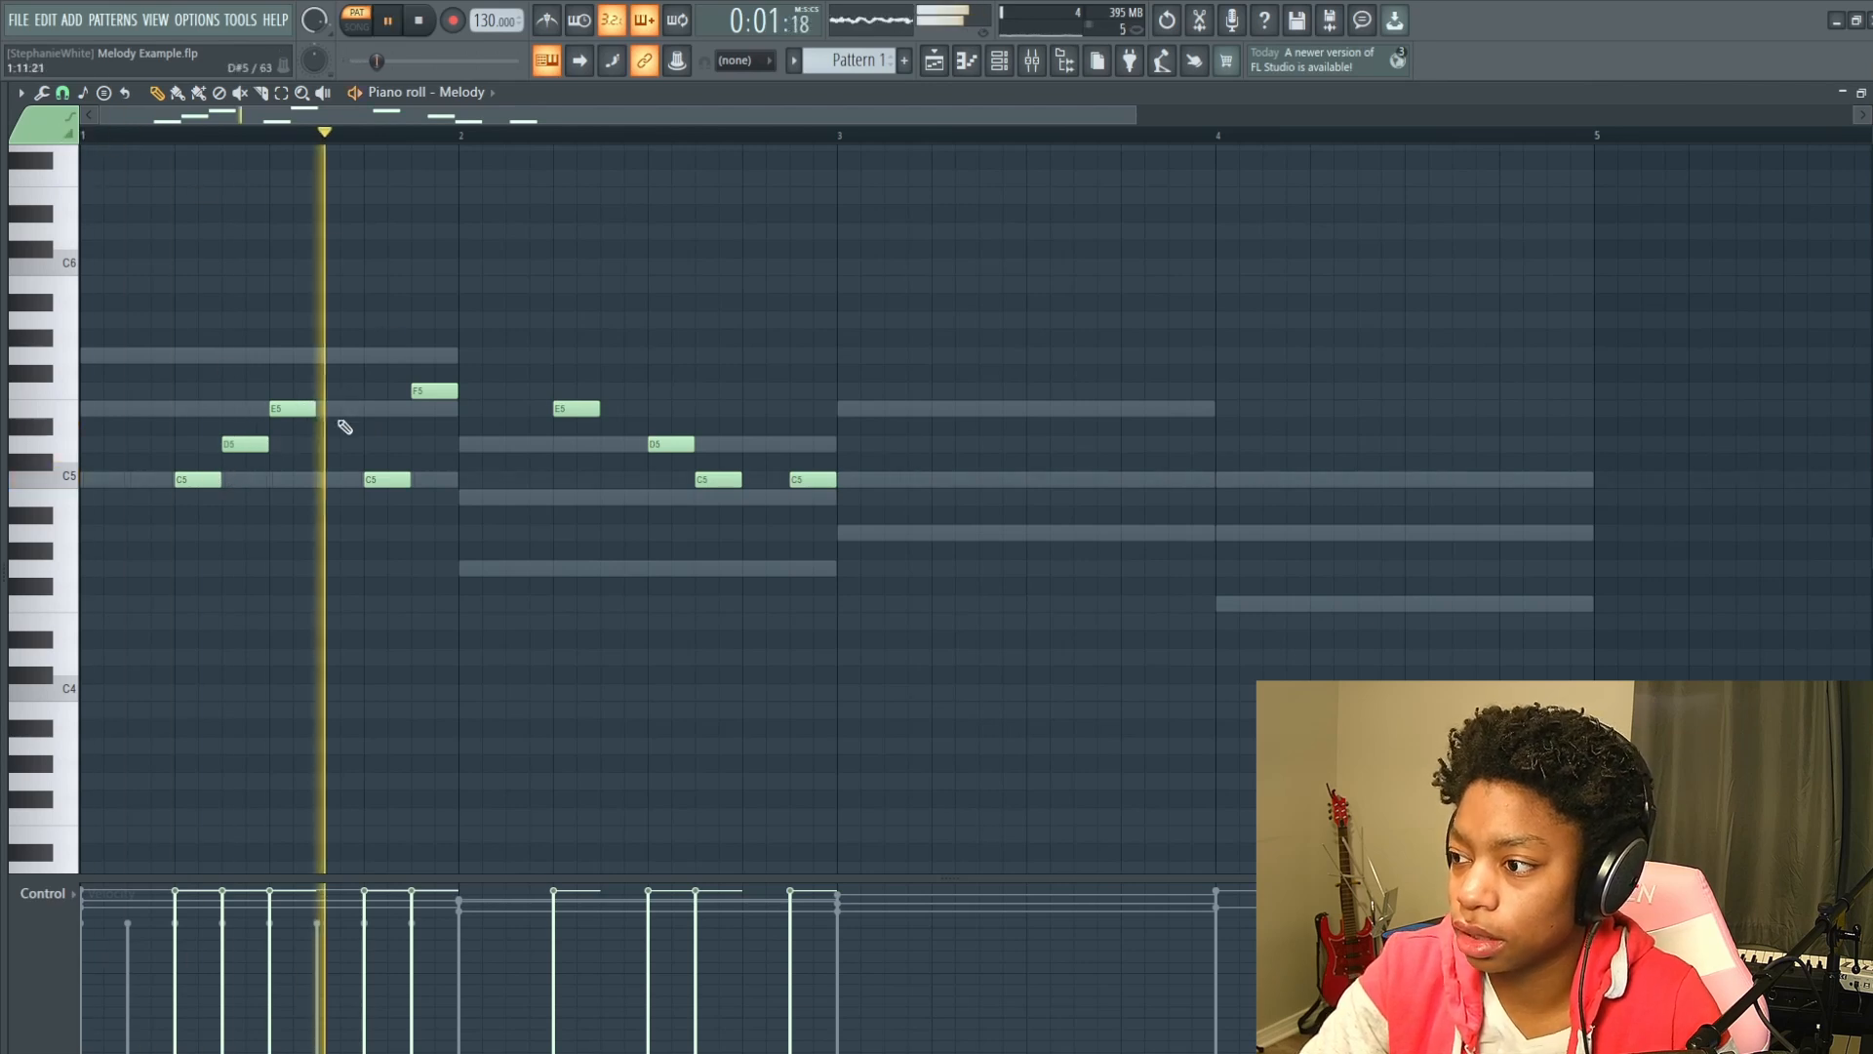
key("space")
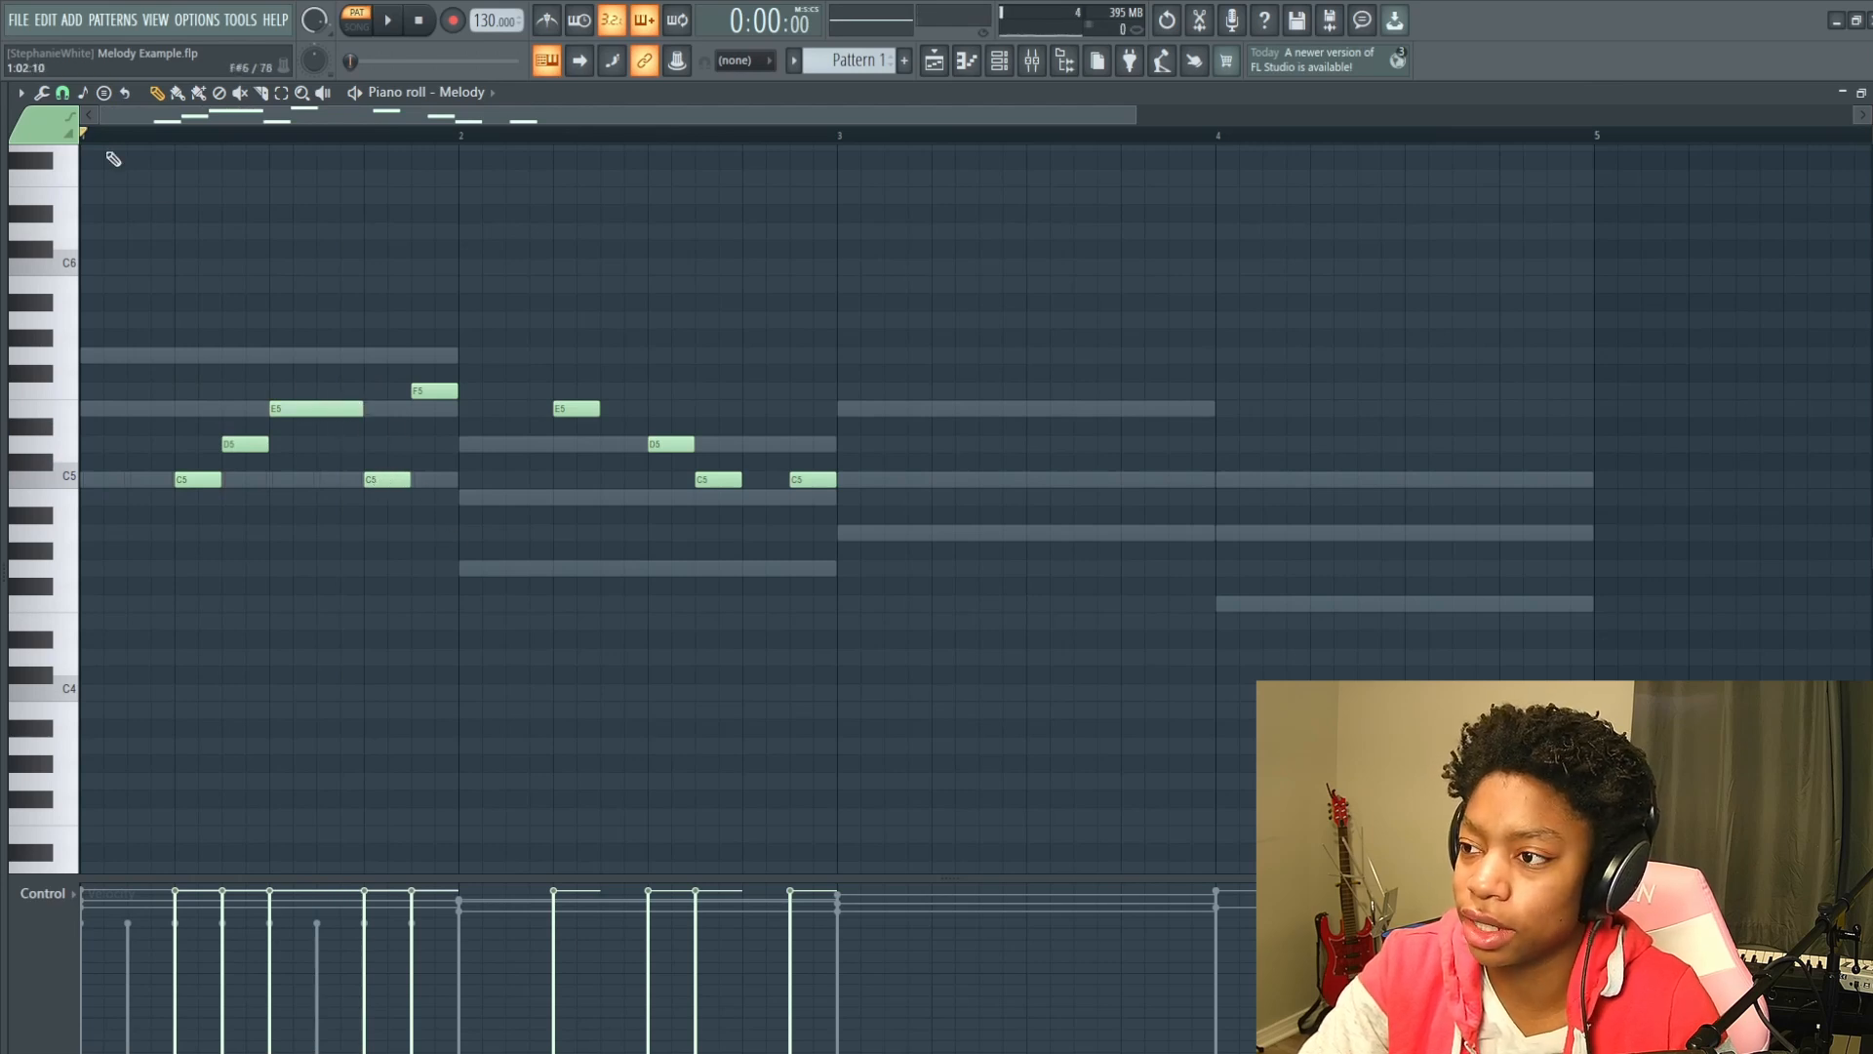
key("space")
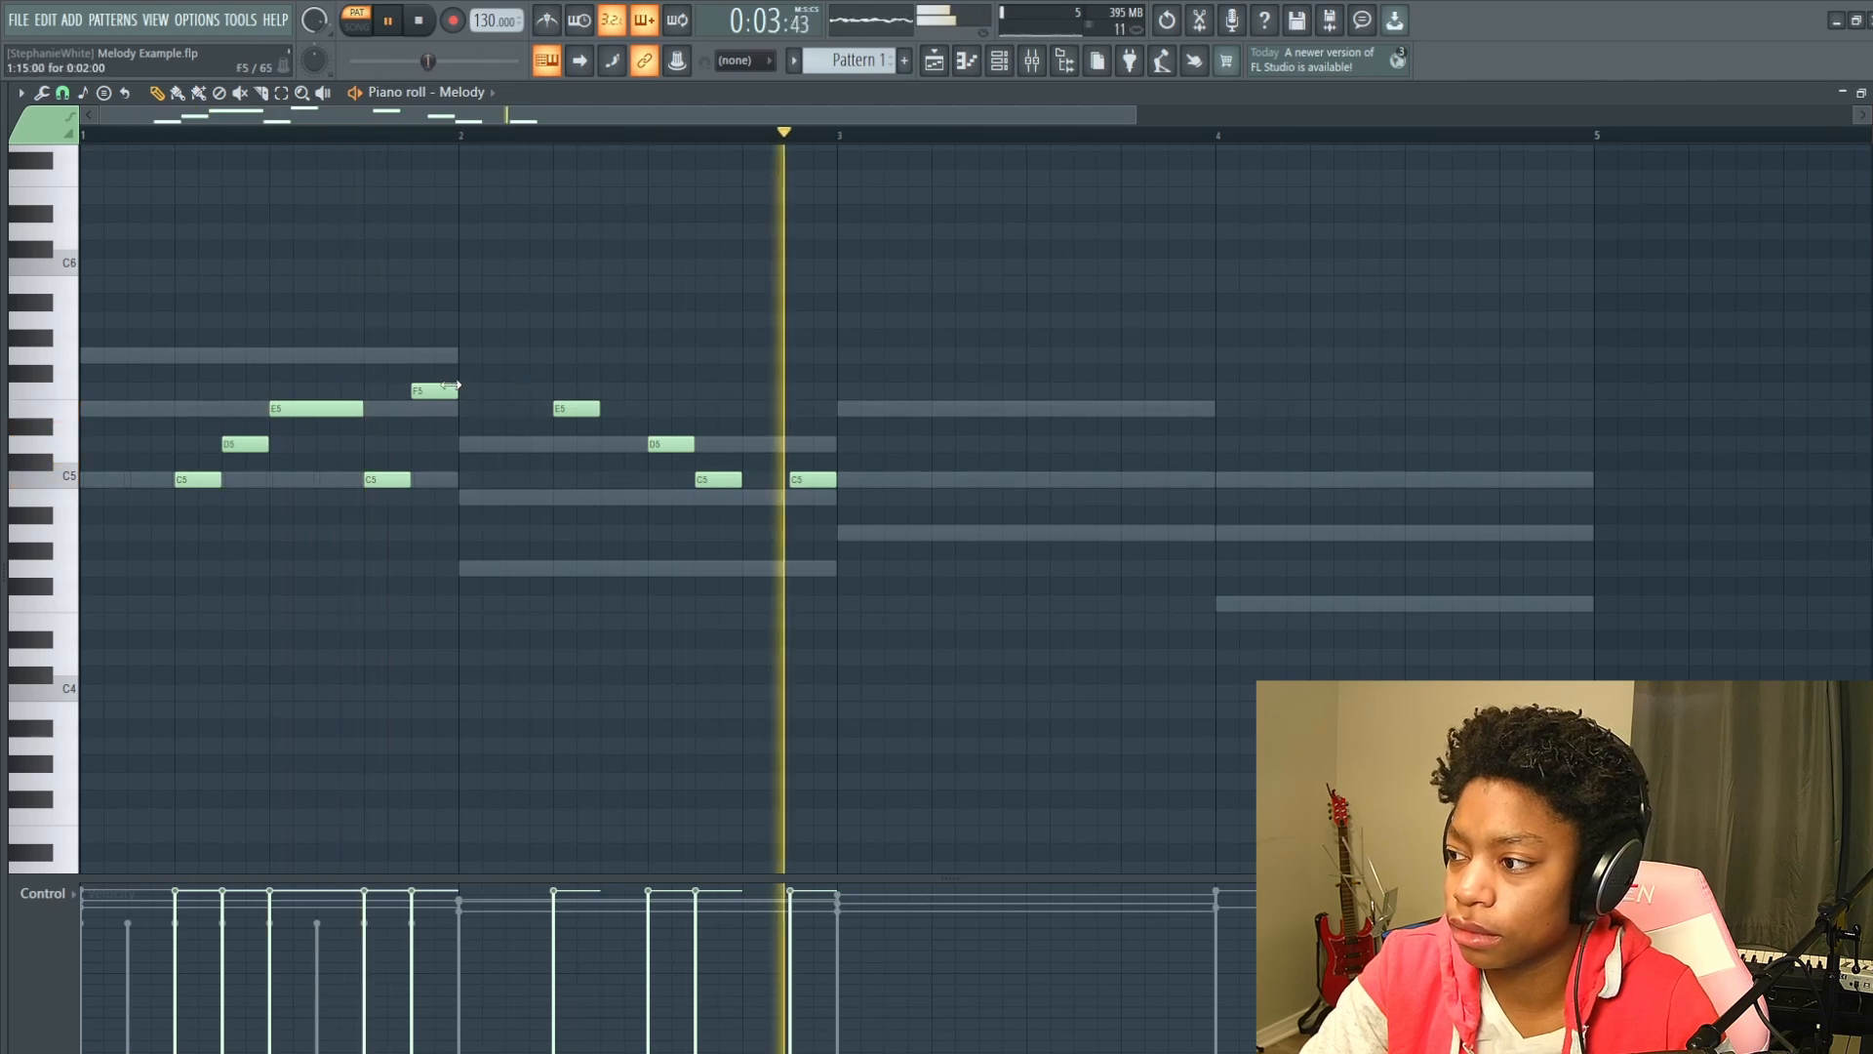
key("space")
Lengthen the F5 note to six steps and the second E5 note to four steps, and preview.
left_click_drag(455, 391, 524, 401)
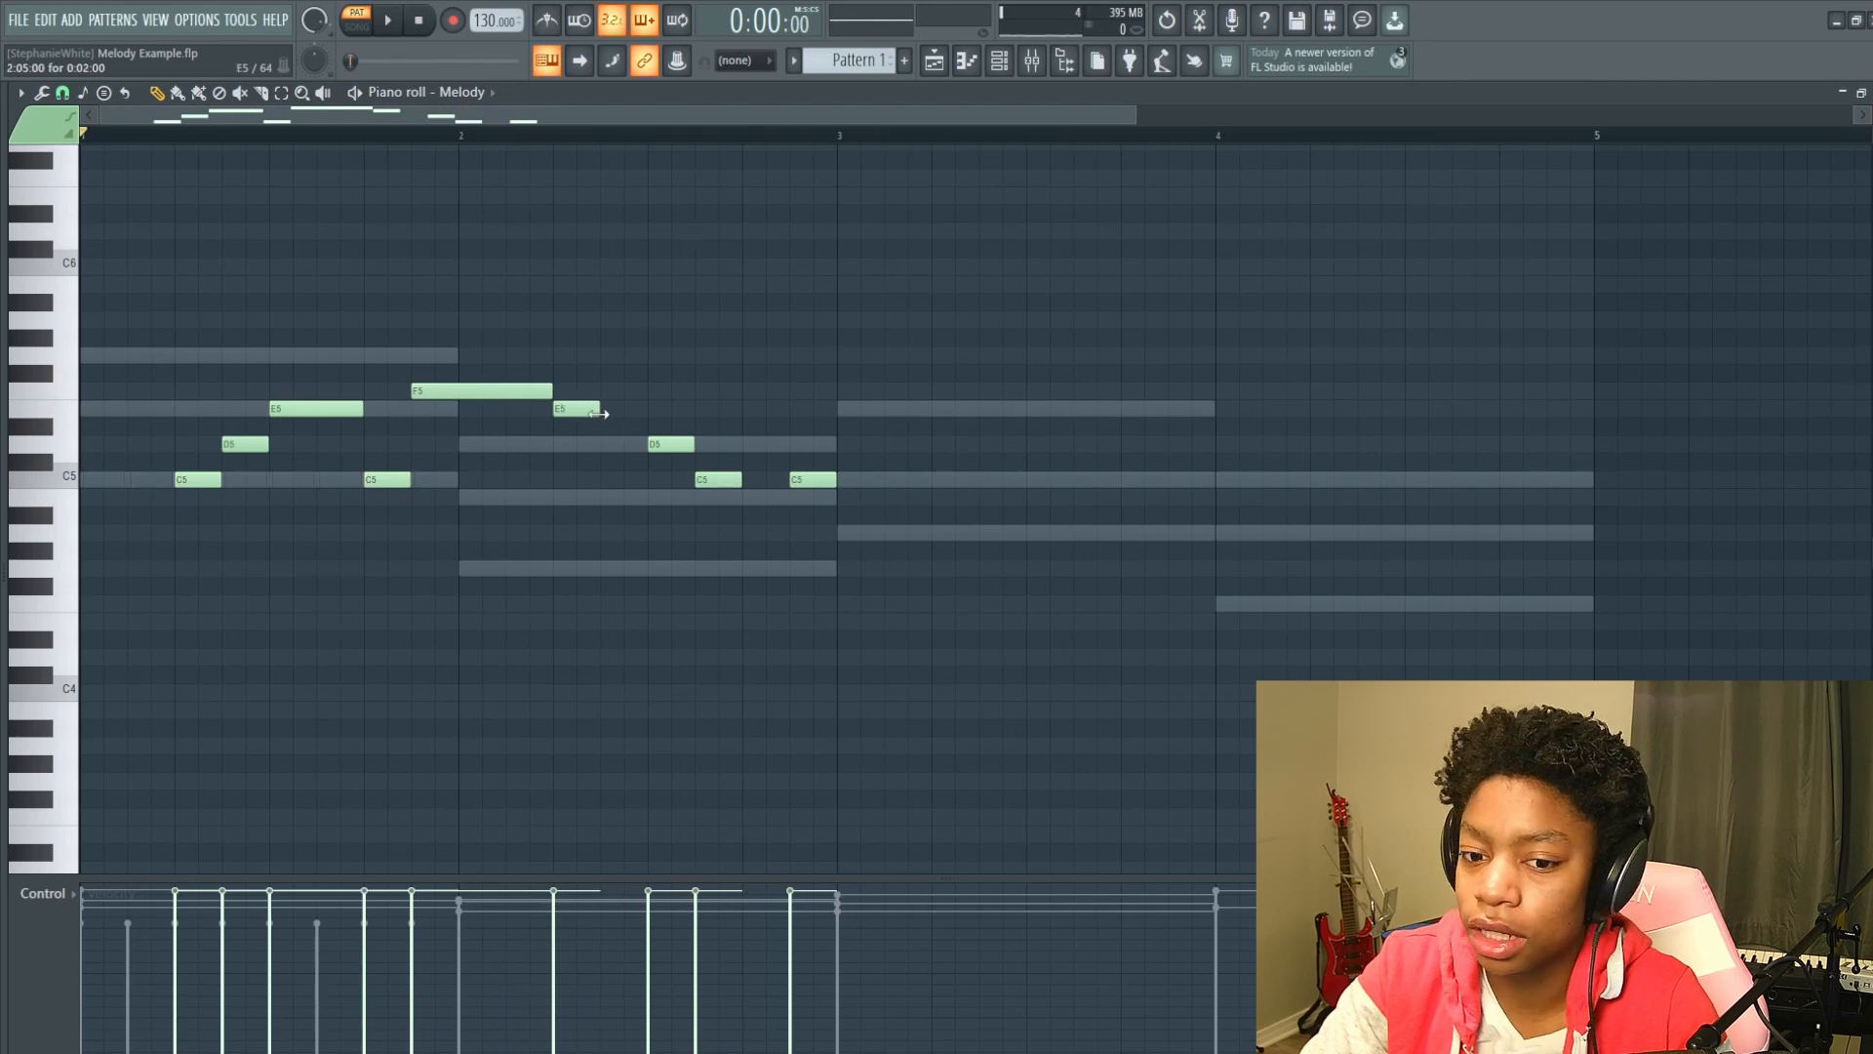
left_click_drag(599, 413, 646, 409)
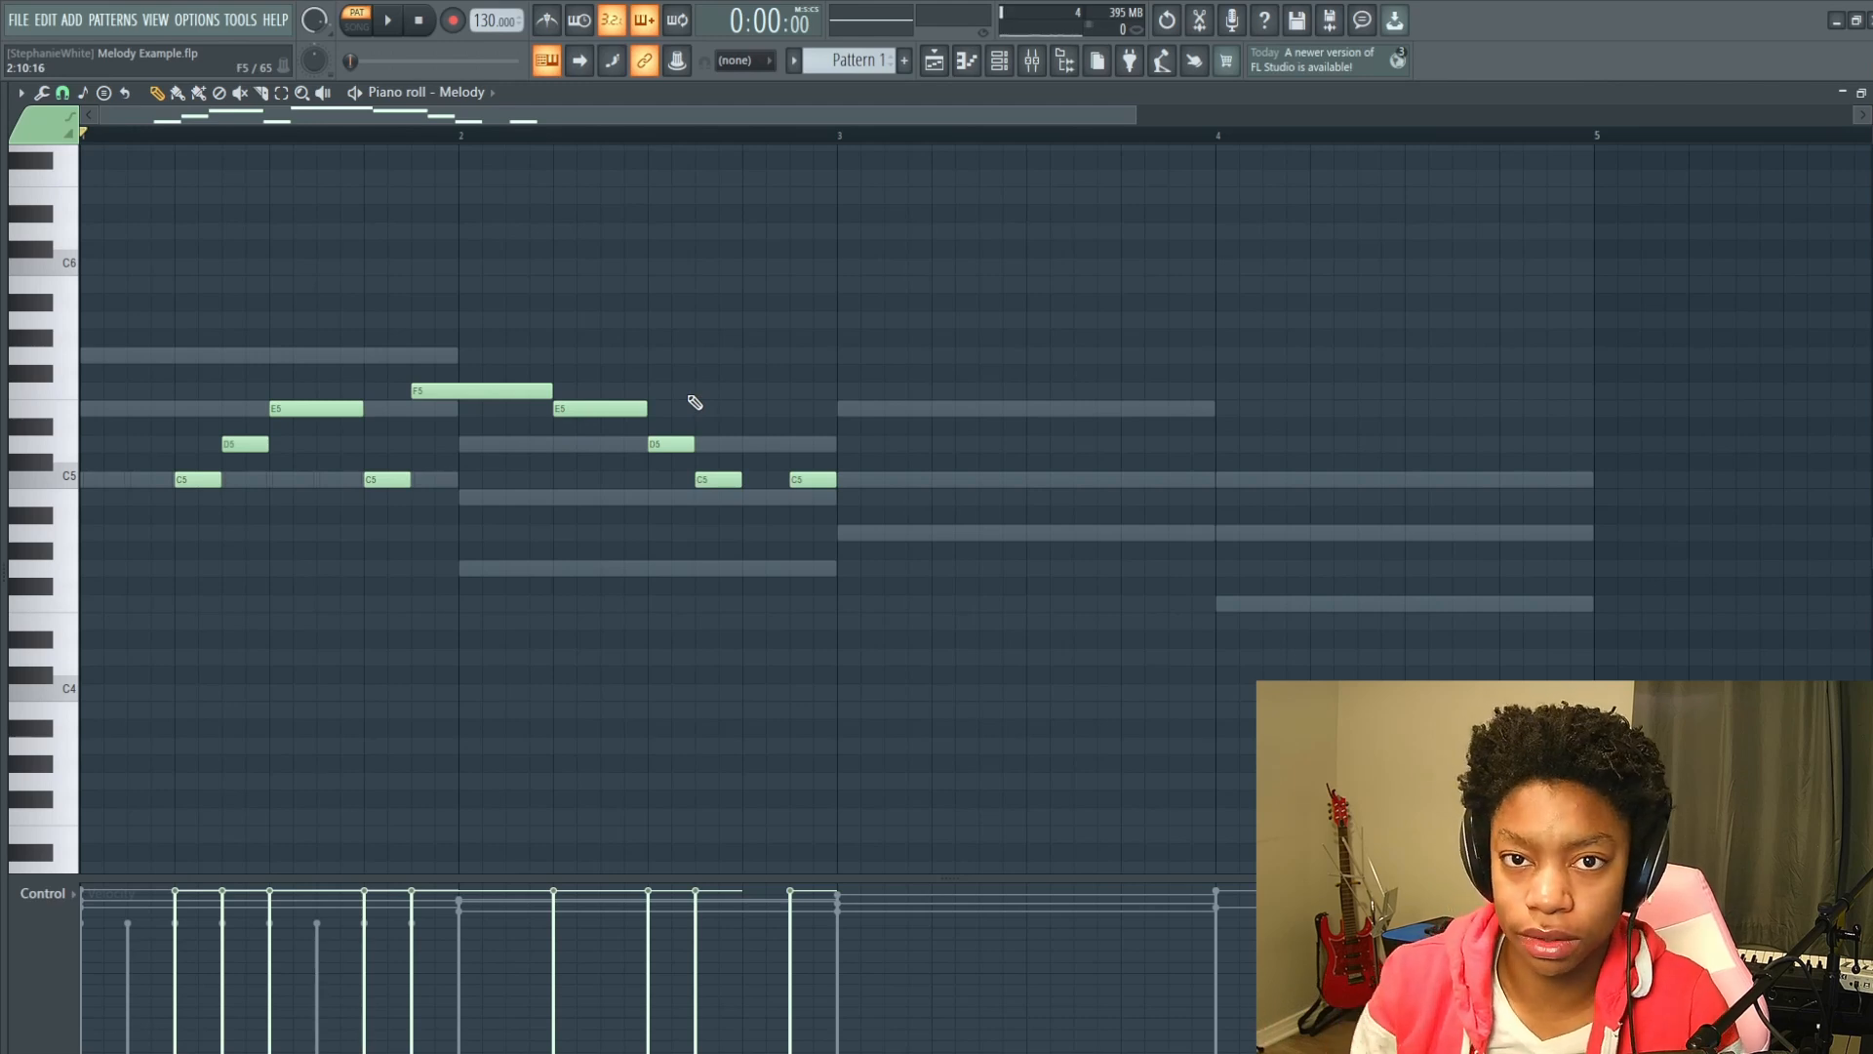
key("space")
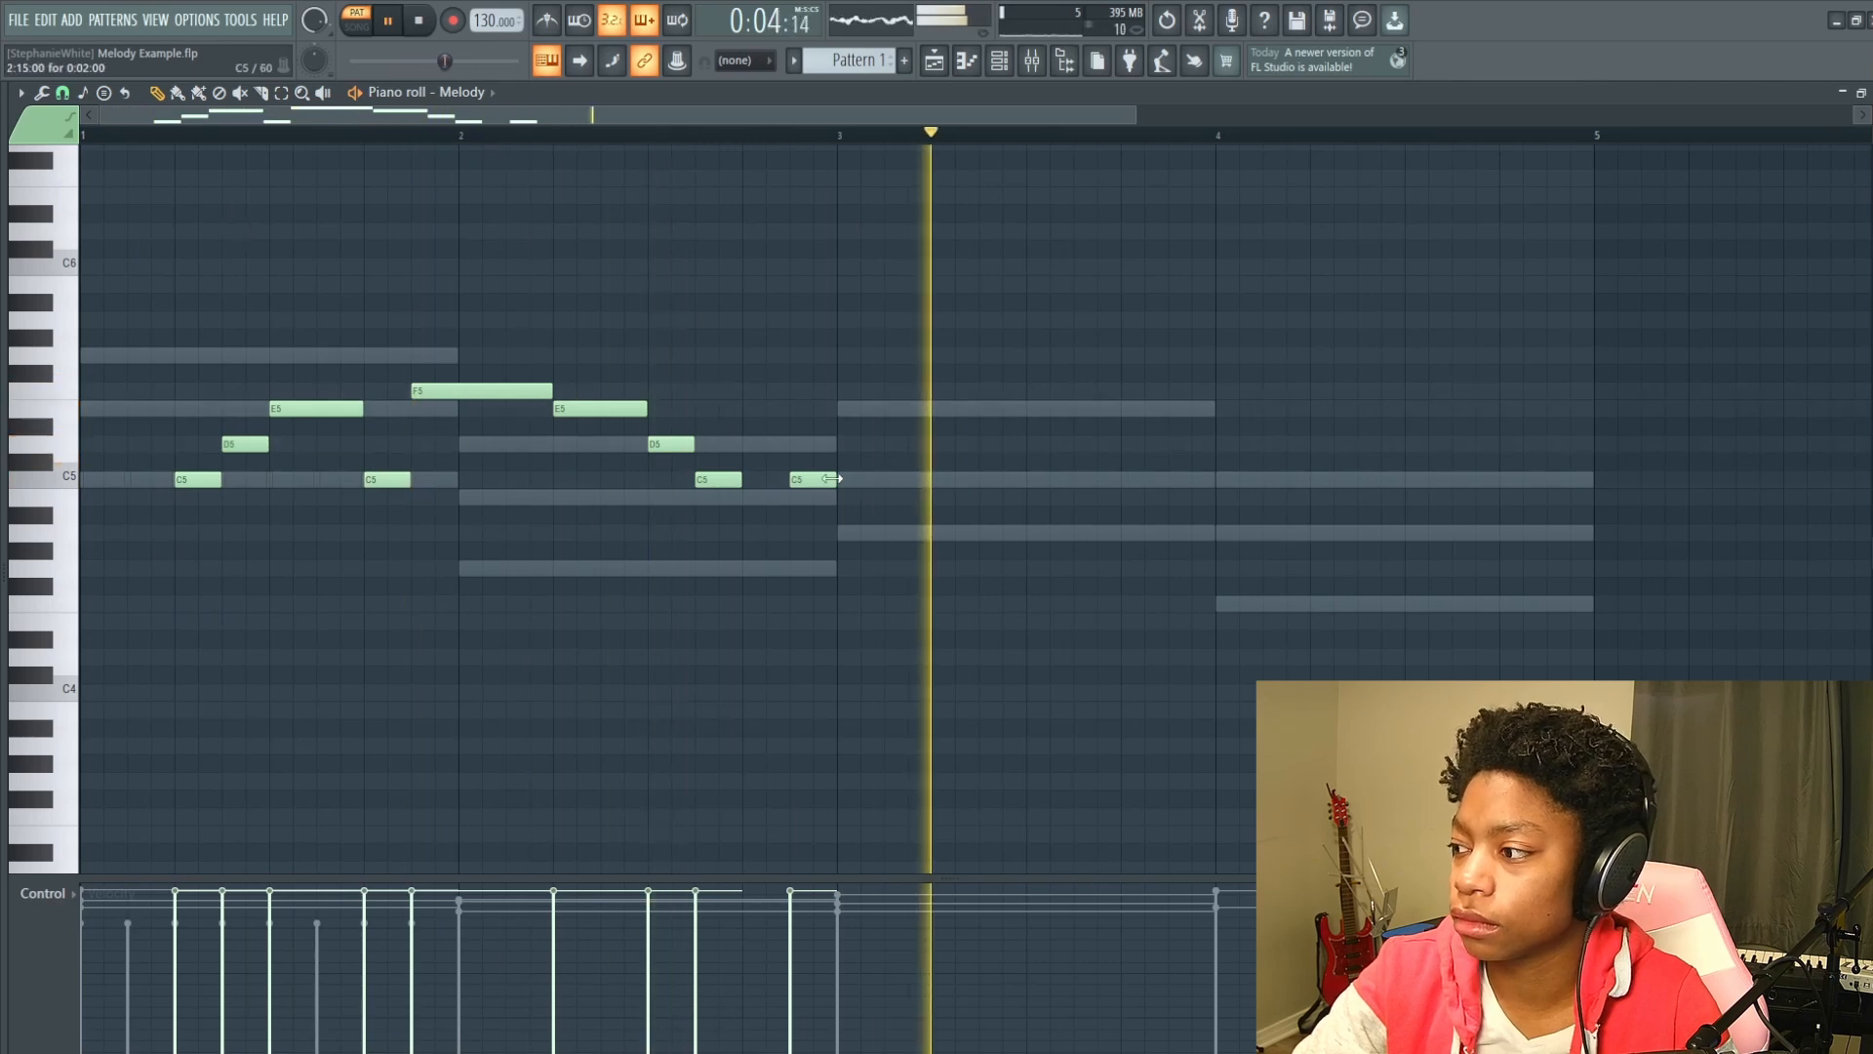
key("space")
Extend the last C5 note to the start of bar 4 and preview the ending from step 10 of bar 2.
left_click_drag(832, 481, 1017, 489)
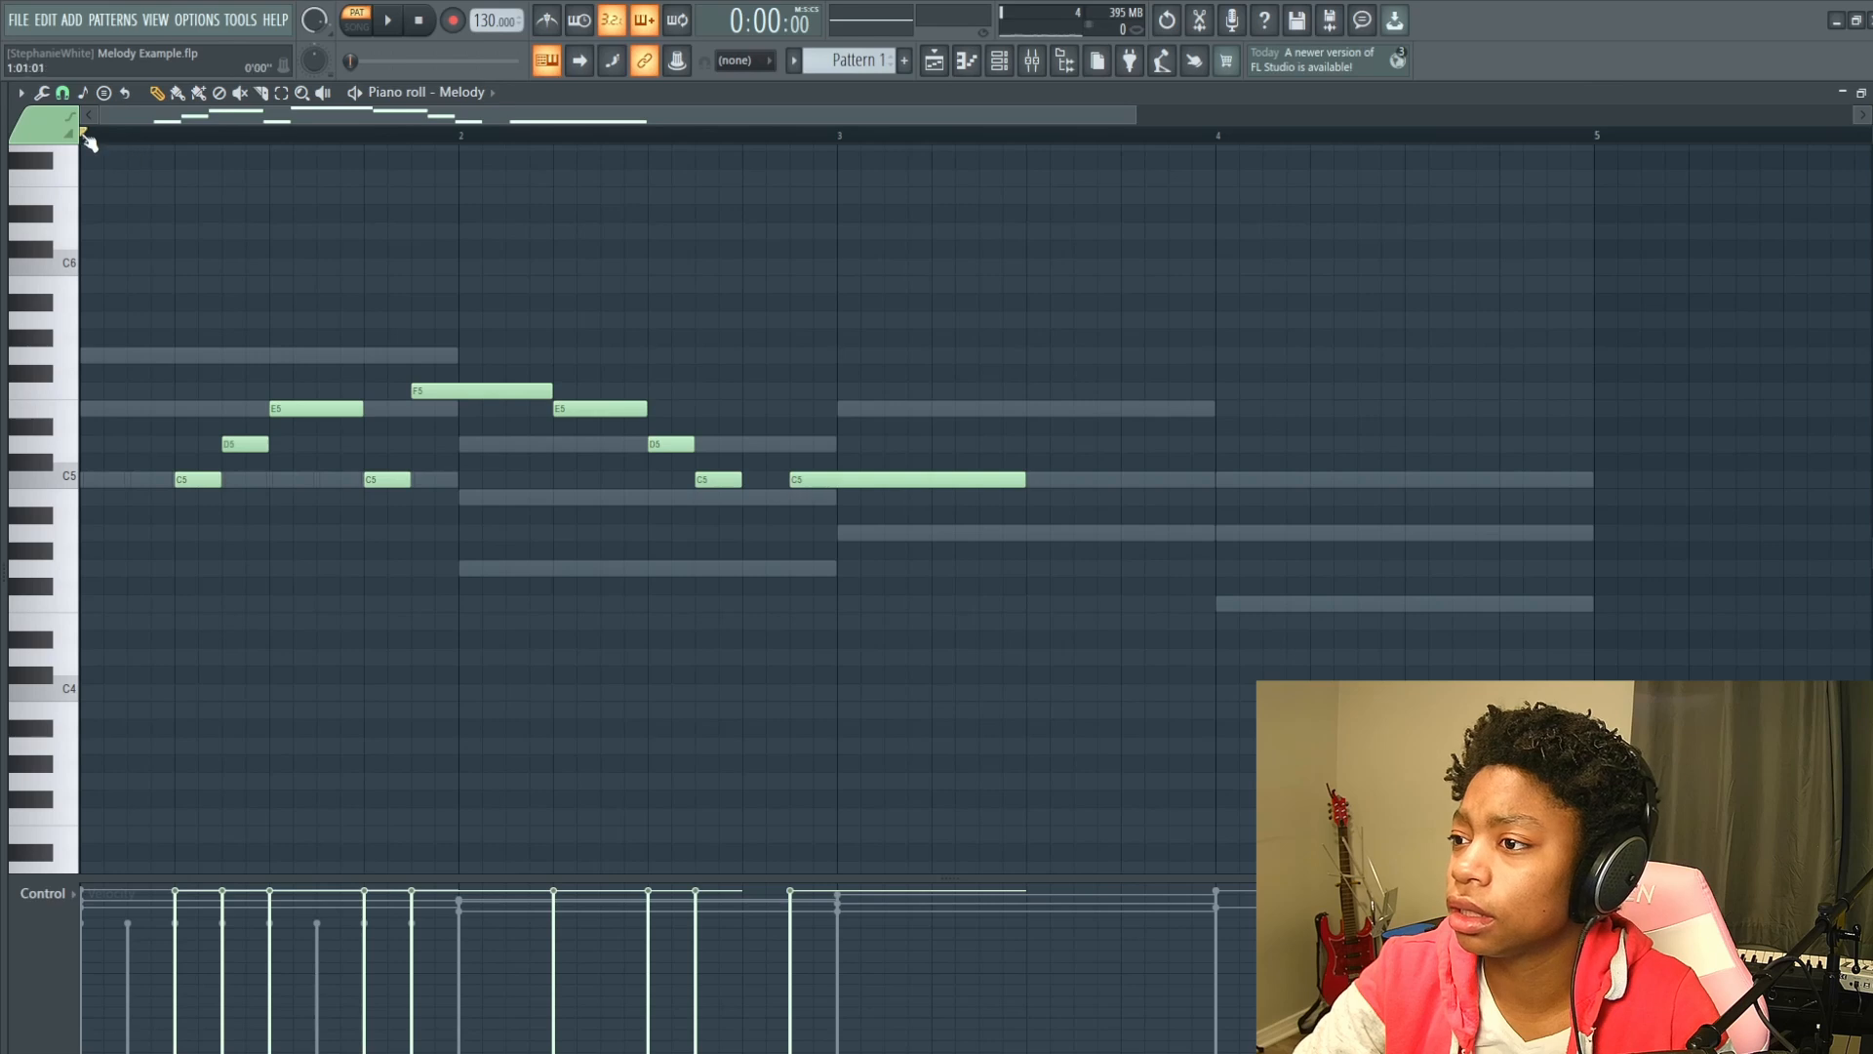
key("space")
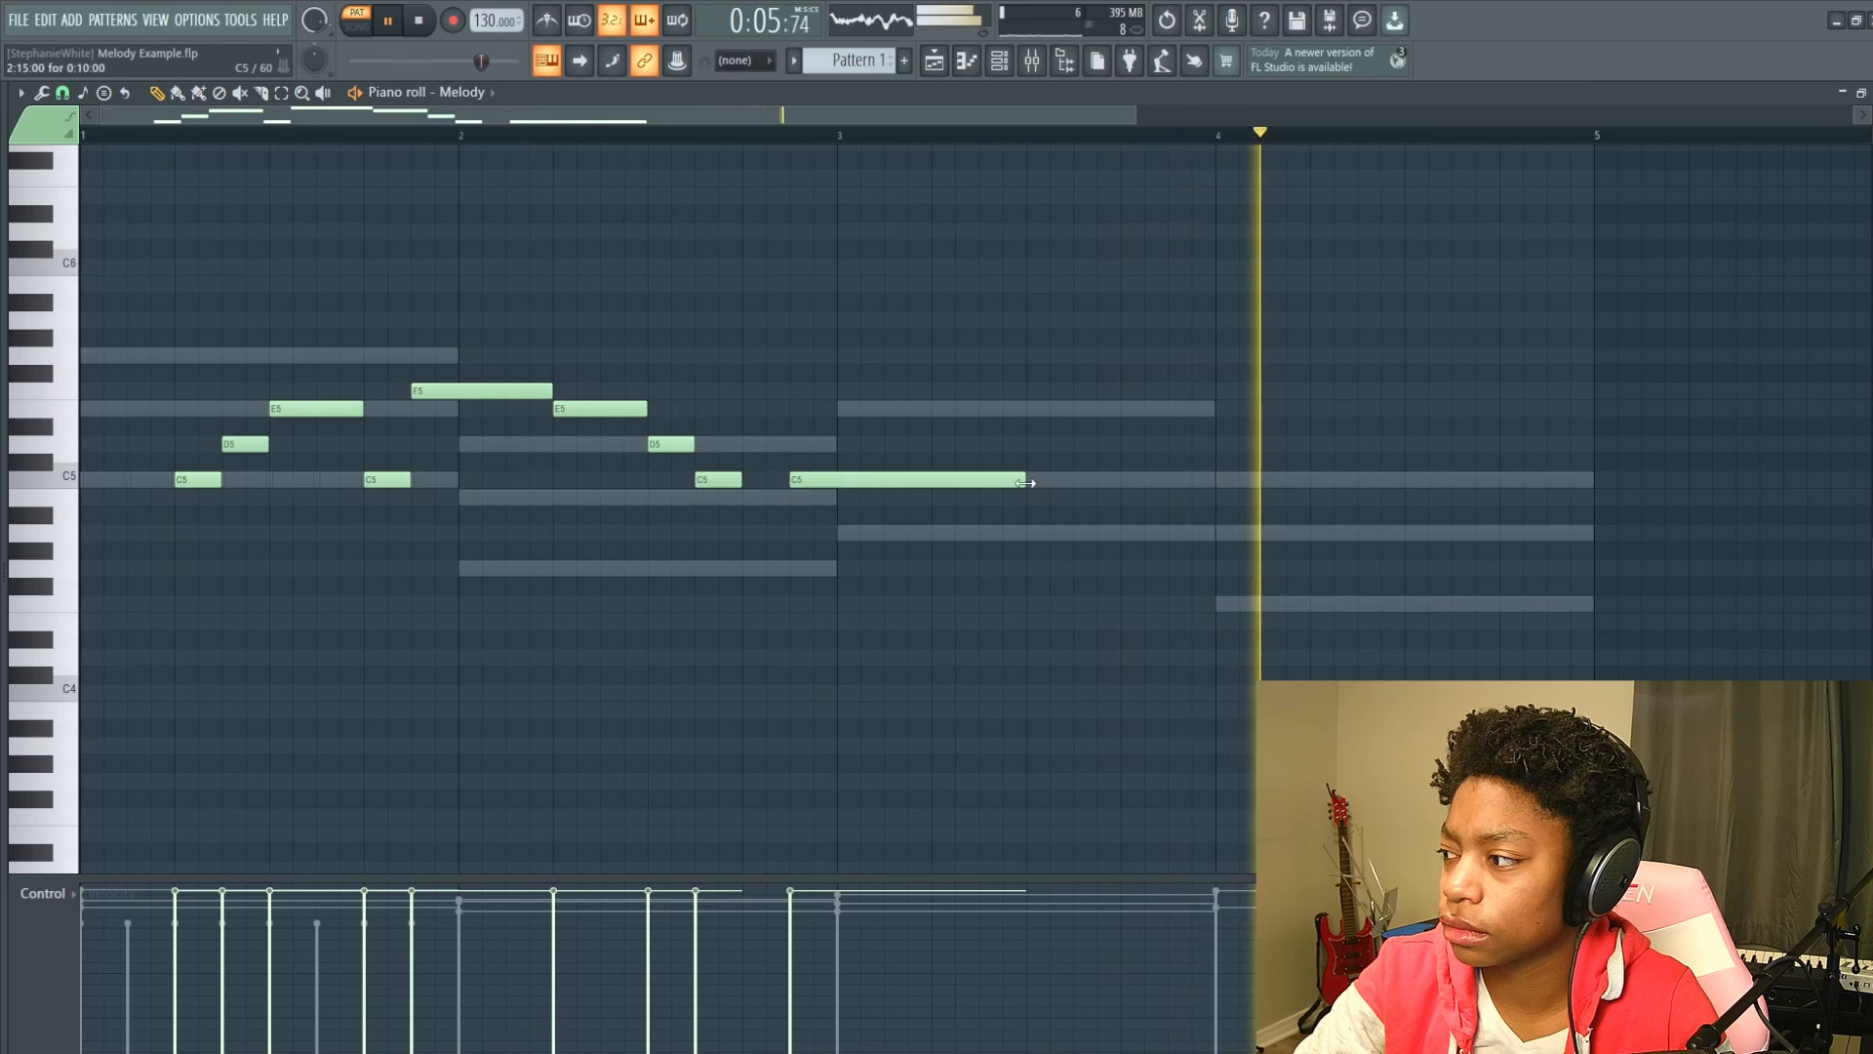
left_click_drag(1043, 481, 1215, 481)
key("space")
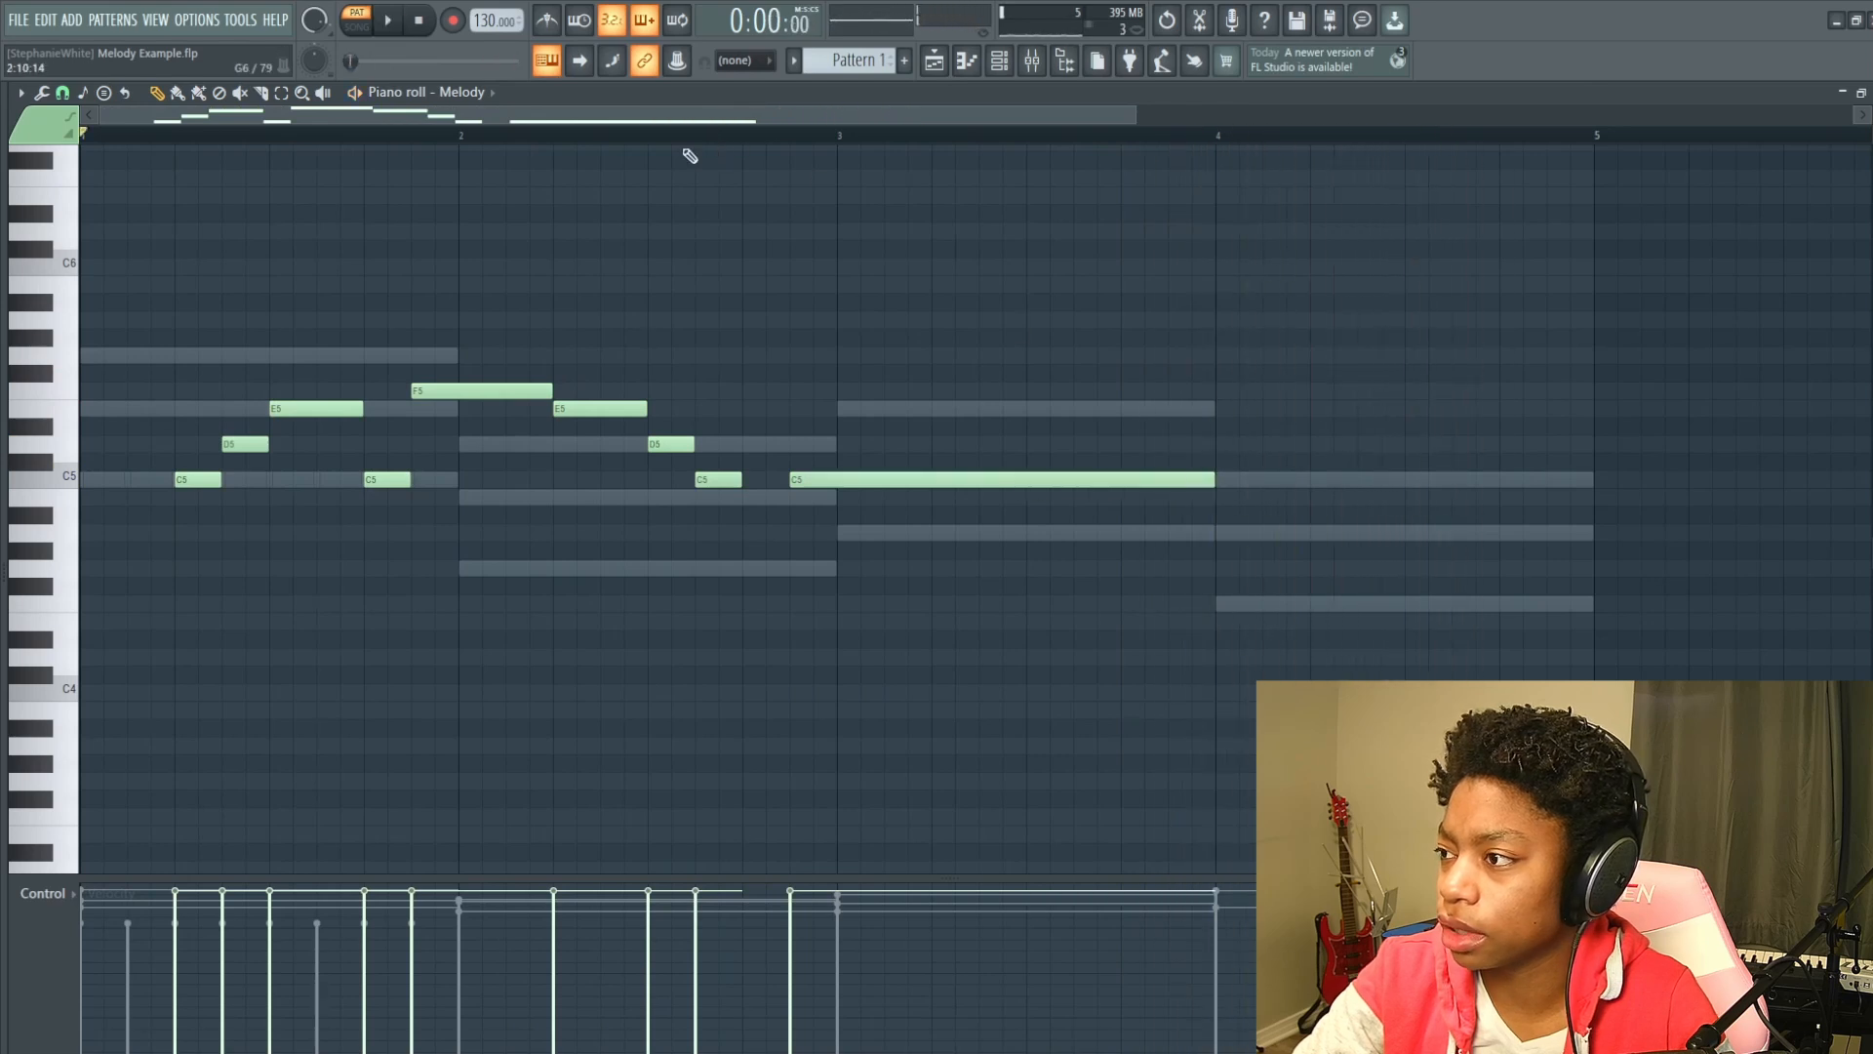
left_click(669, 132)
key("space")
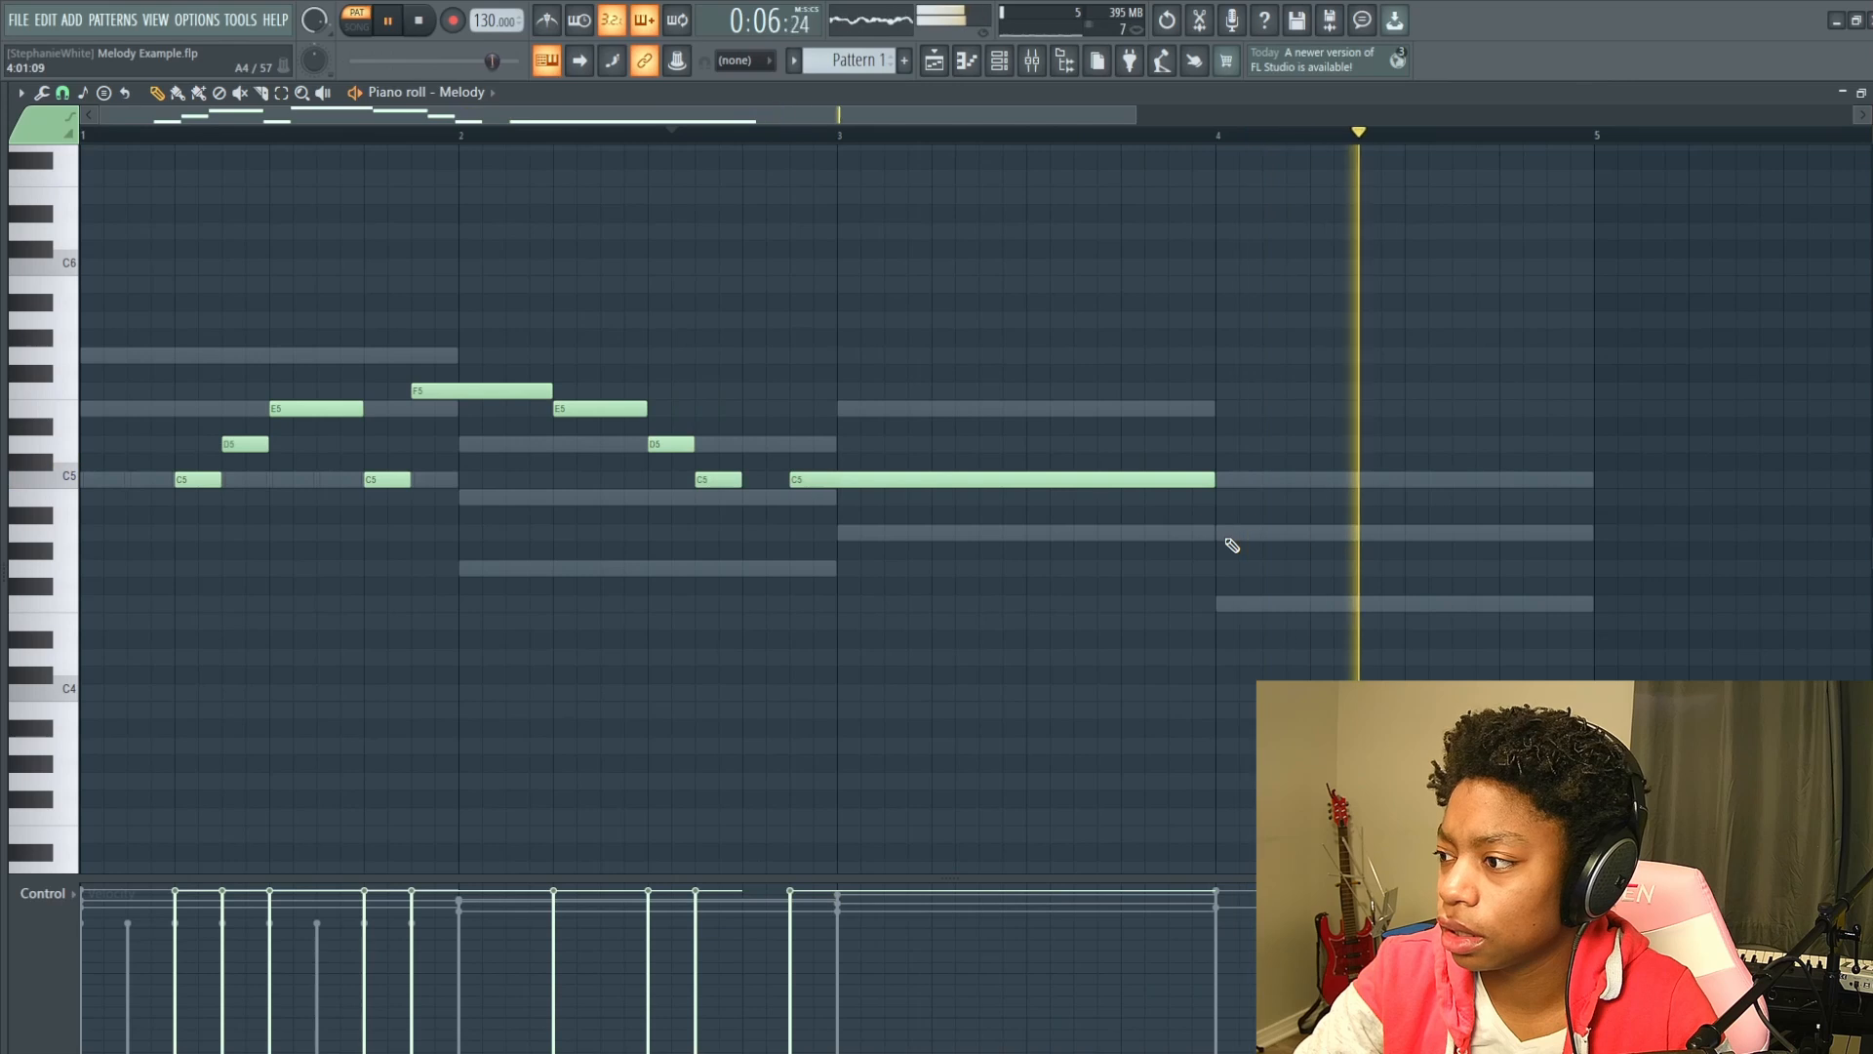
key("space")
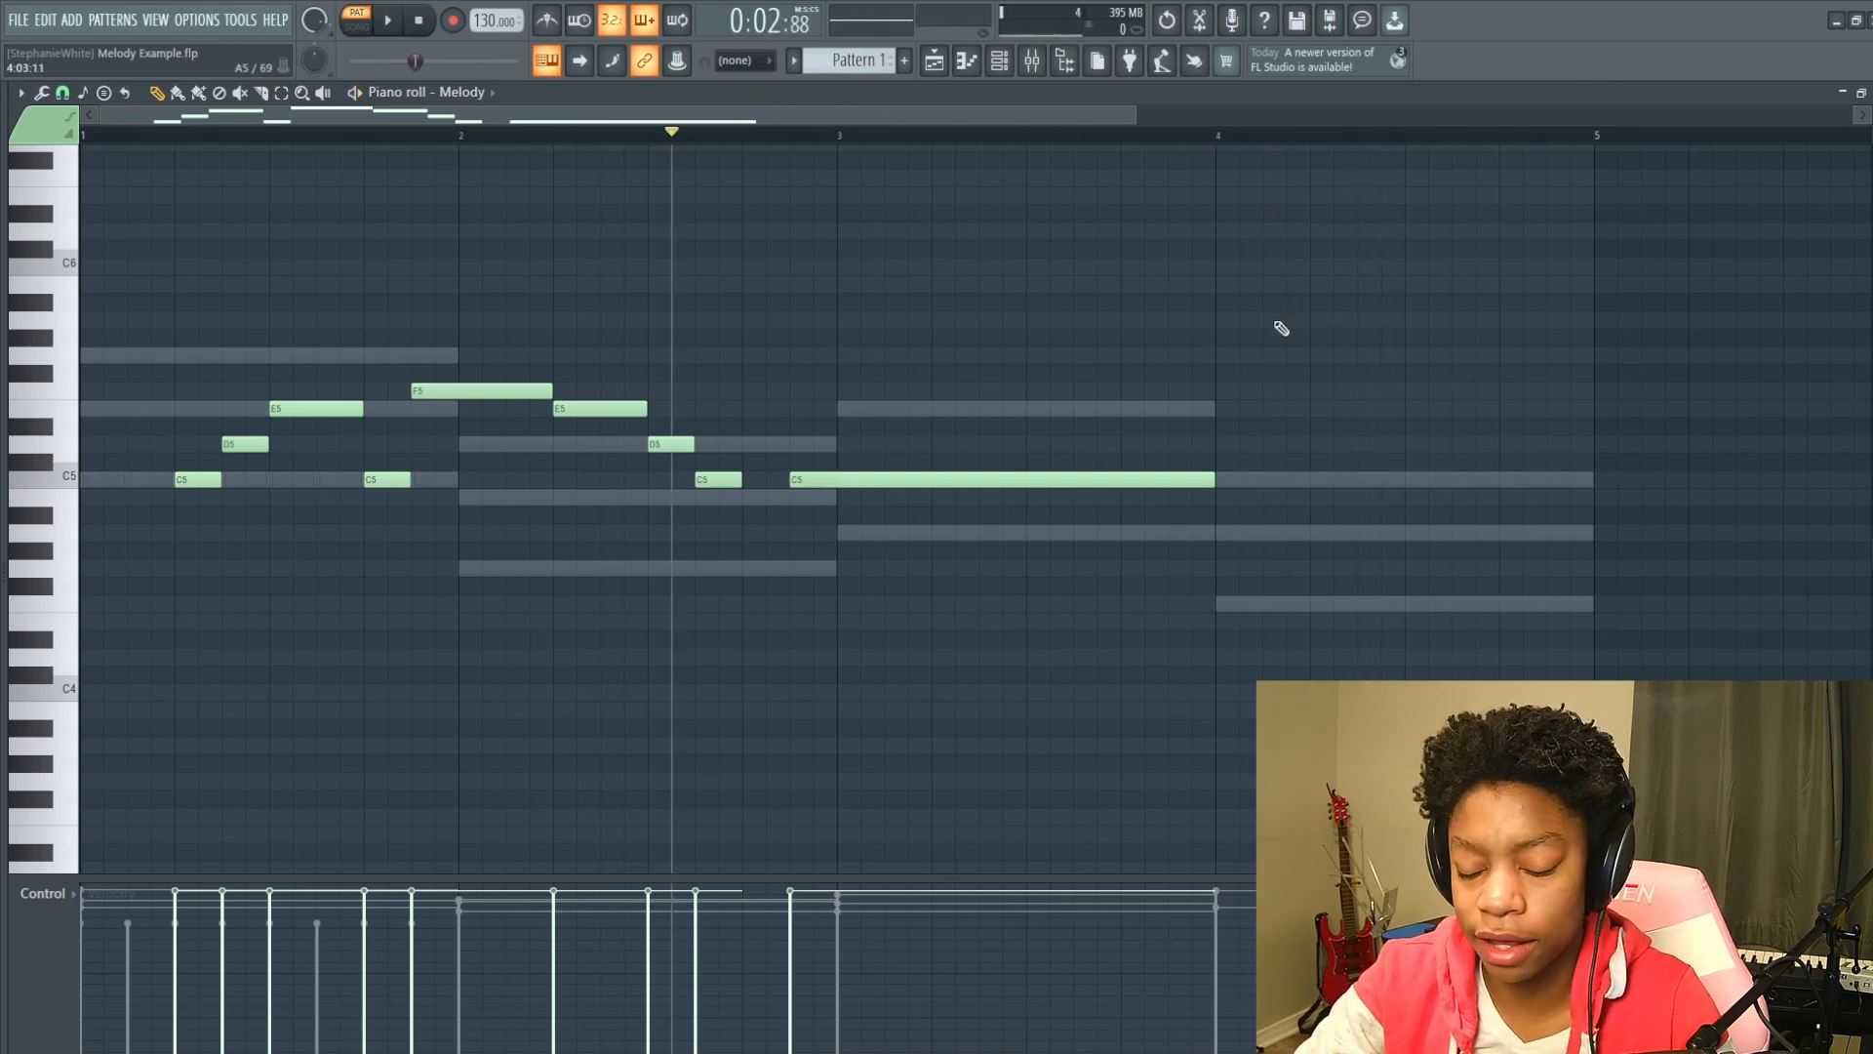
Undo the note velocity decrease and set the playhead to step 5 of bar 1.
scroll(1282, 329, "down", 2)
key("ctrl+z")
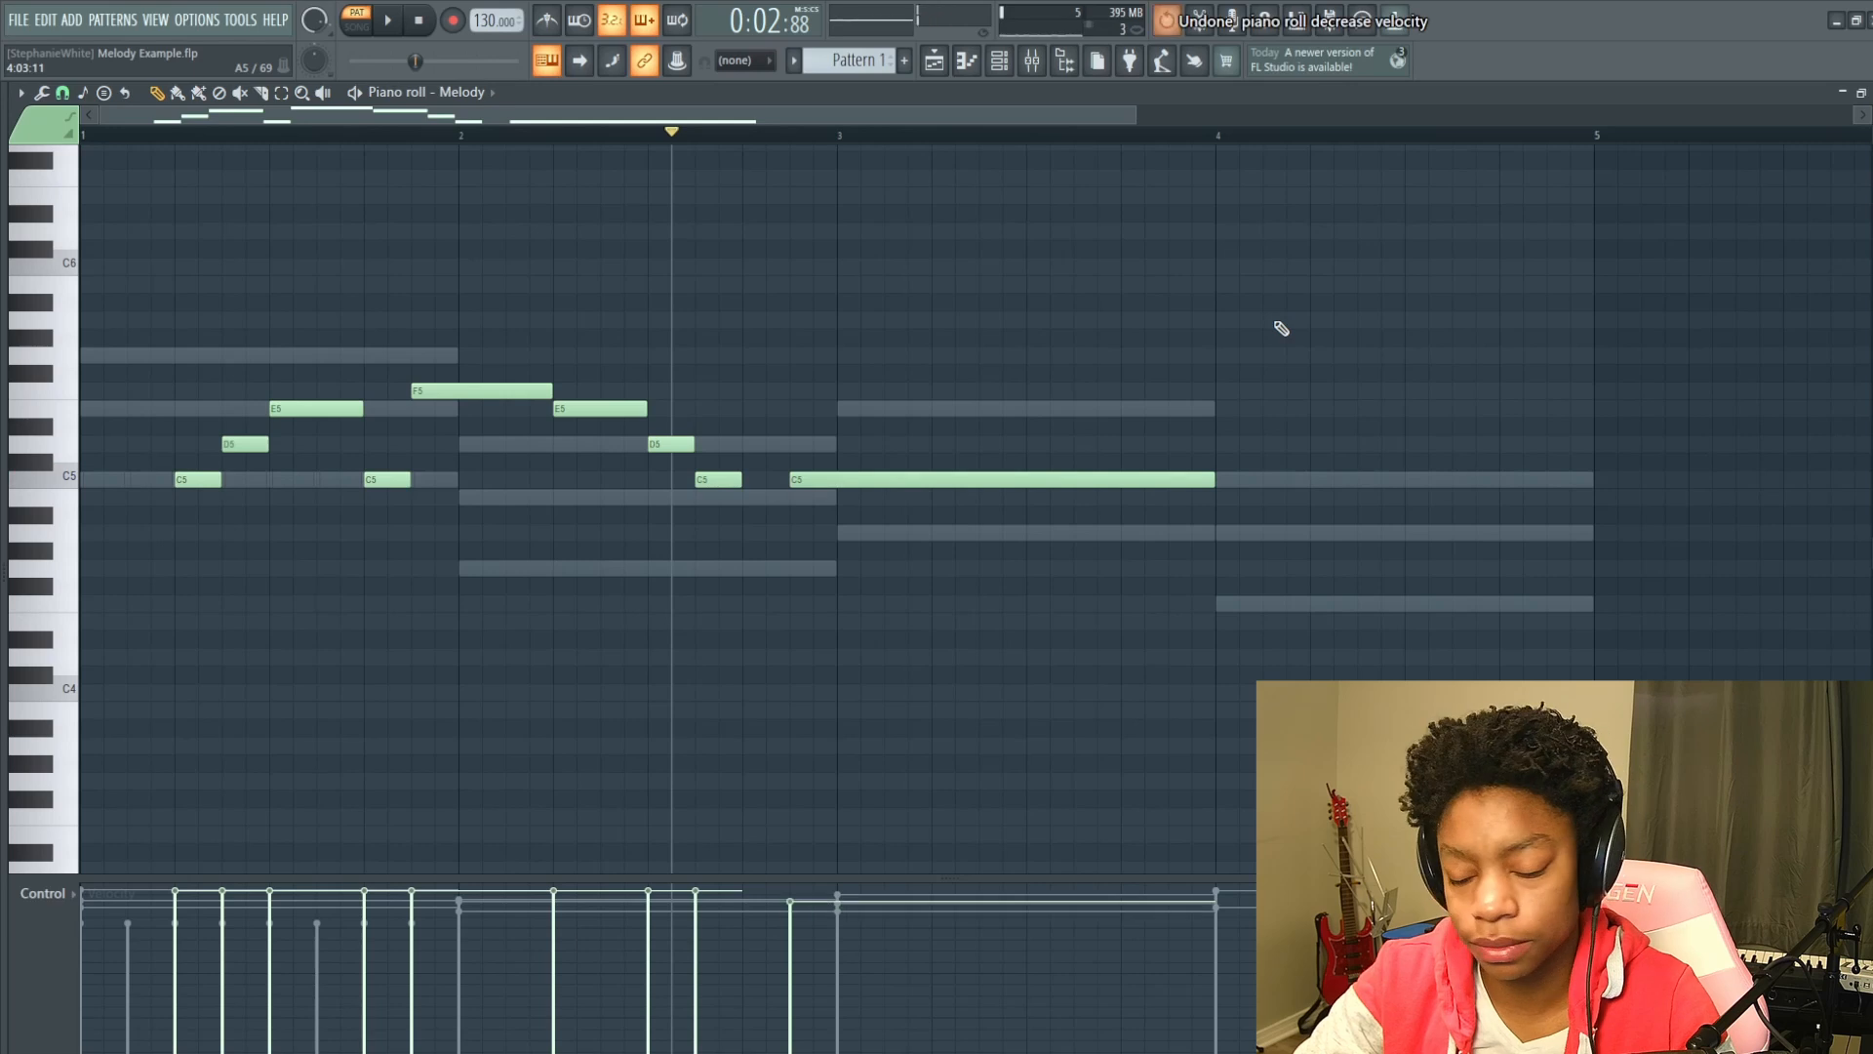
scroll(1275, 378, "down", 1)
scroll(1274, 378, "down", 3)
scroll(1261, 410, "up", 1)
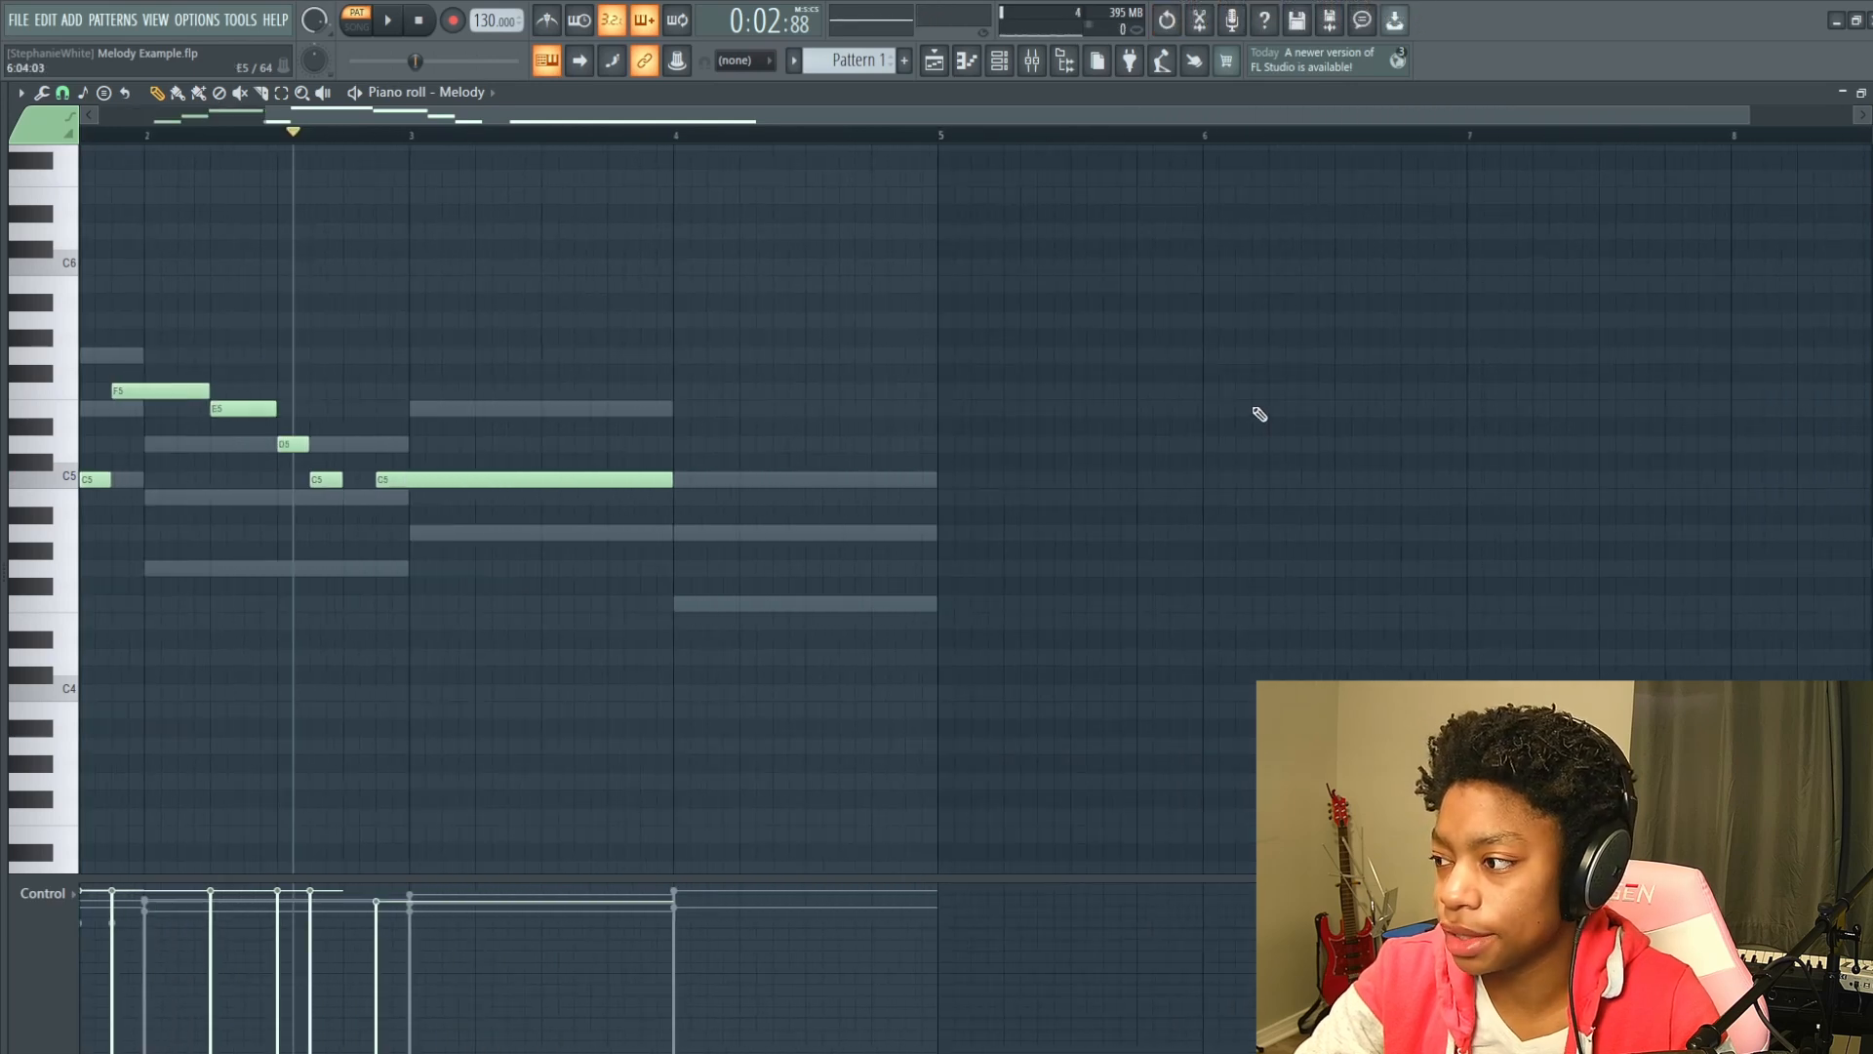
left_click_drag(683, 431, 890, 448)
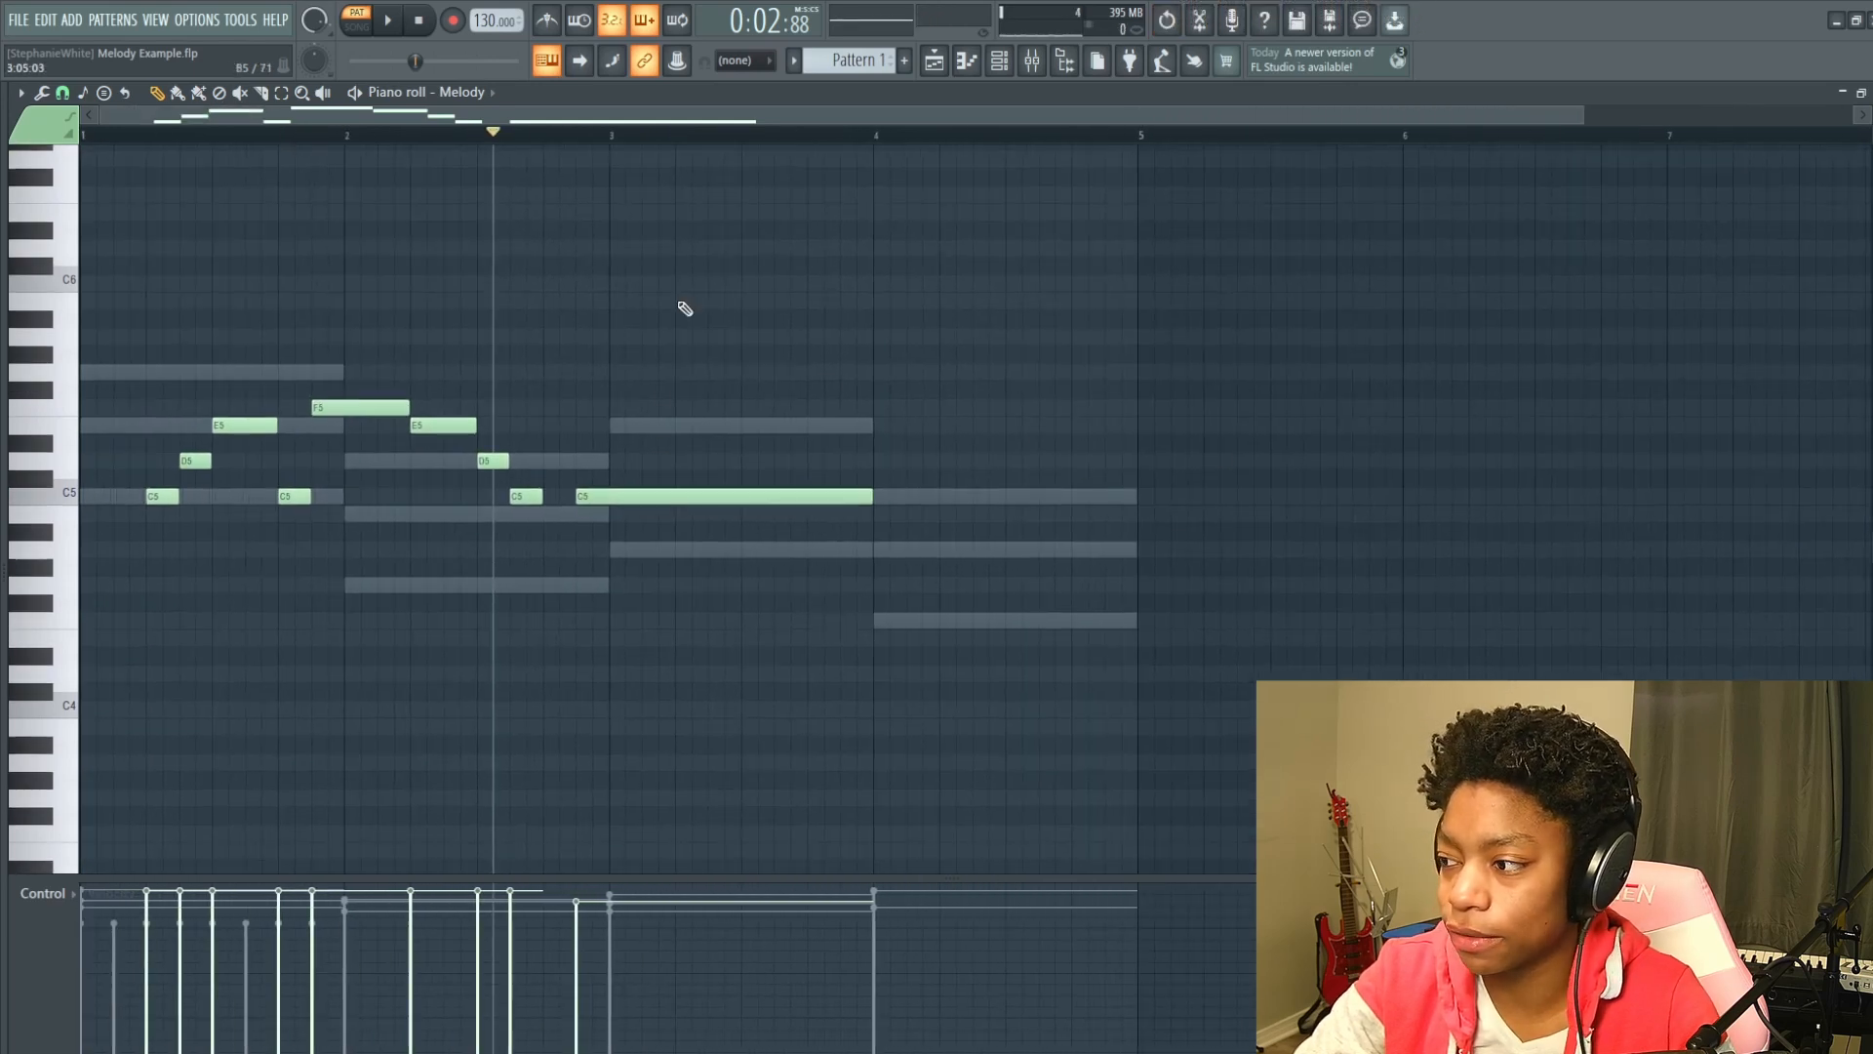
left_click_drag(659, 135, 156, 171)
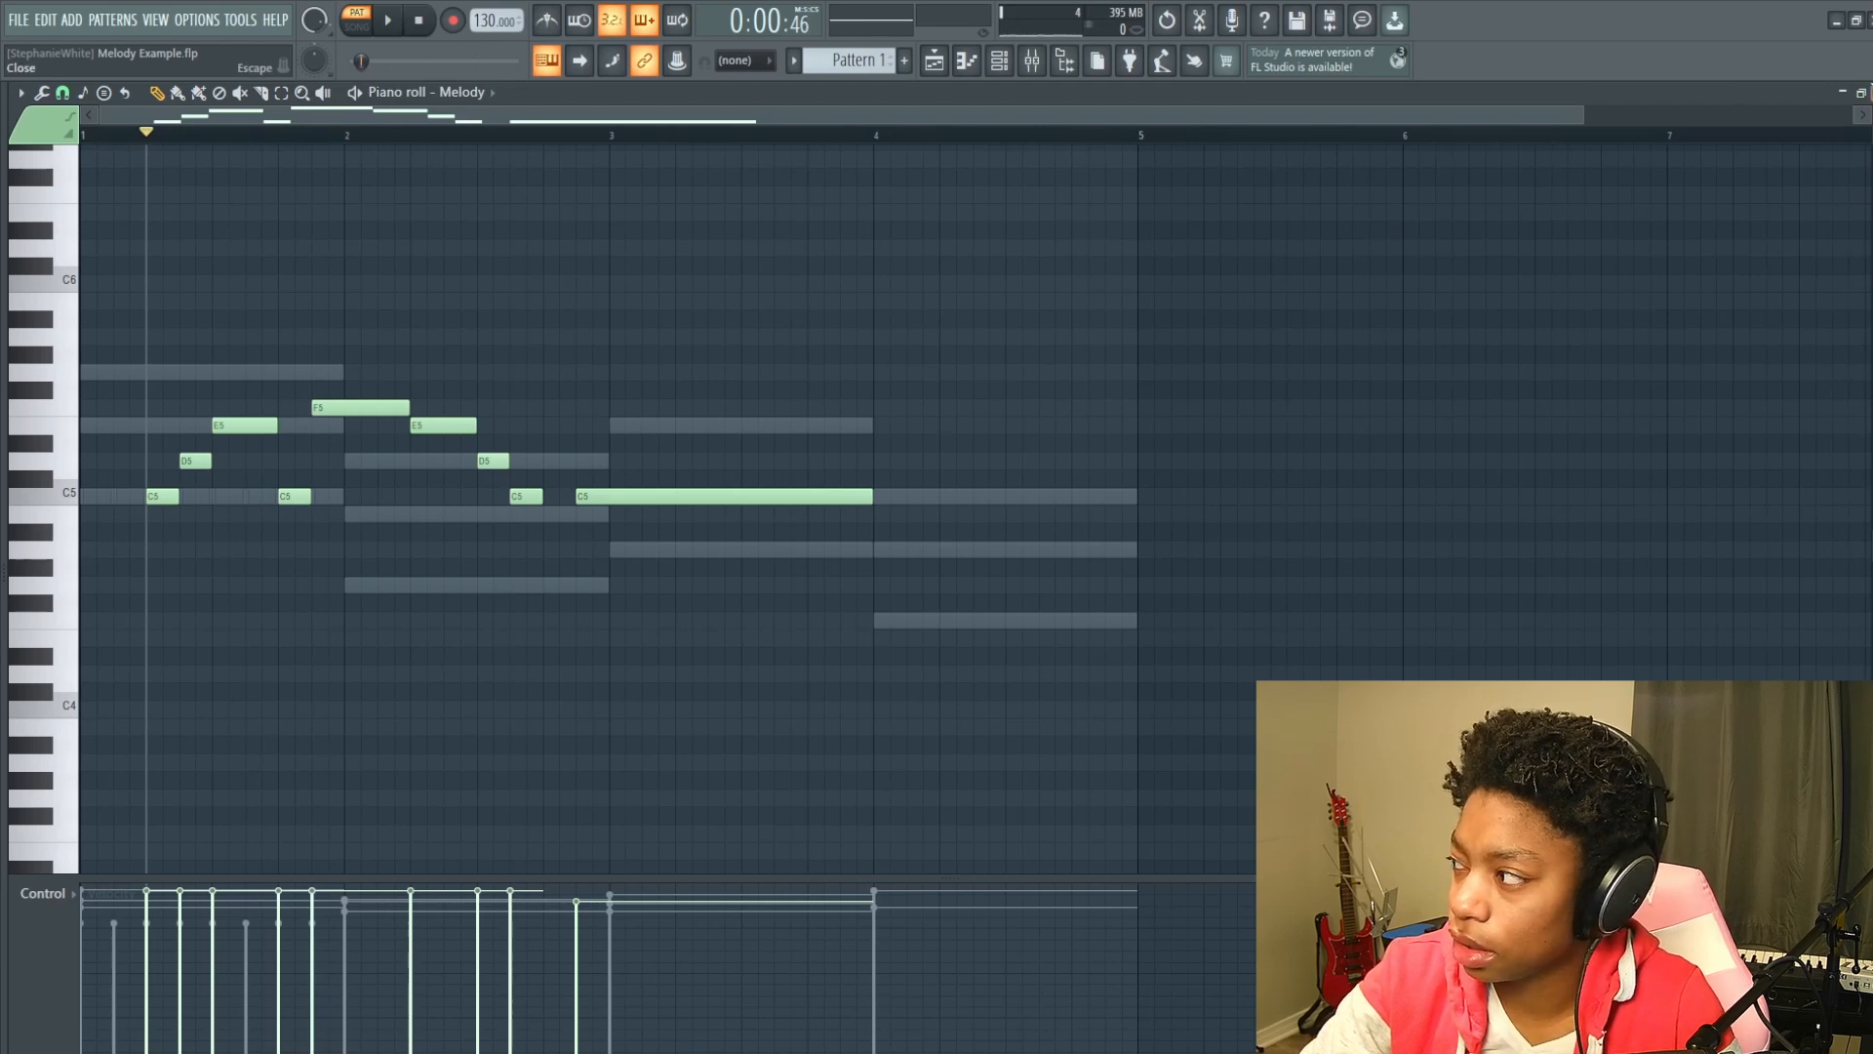
Close the piano roll and place Pattern 1 at bar 1 on Track 1 and Track 2 of the playlist.
key("Escape")
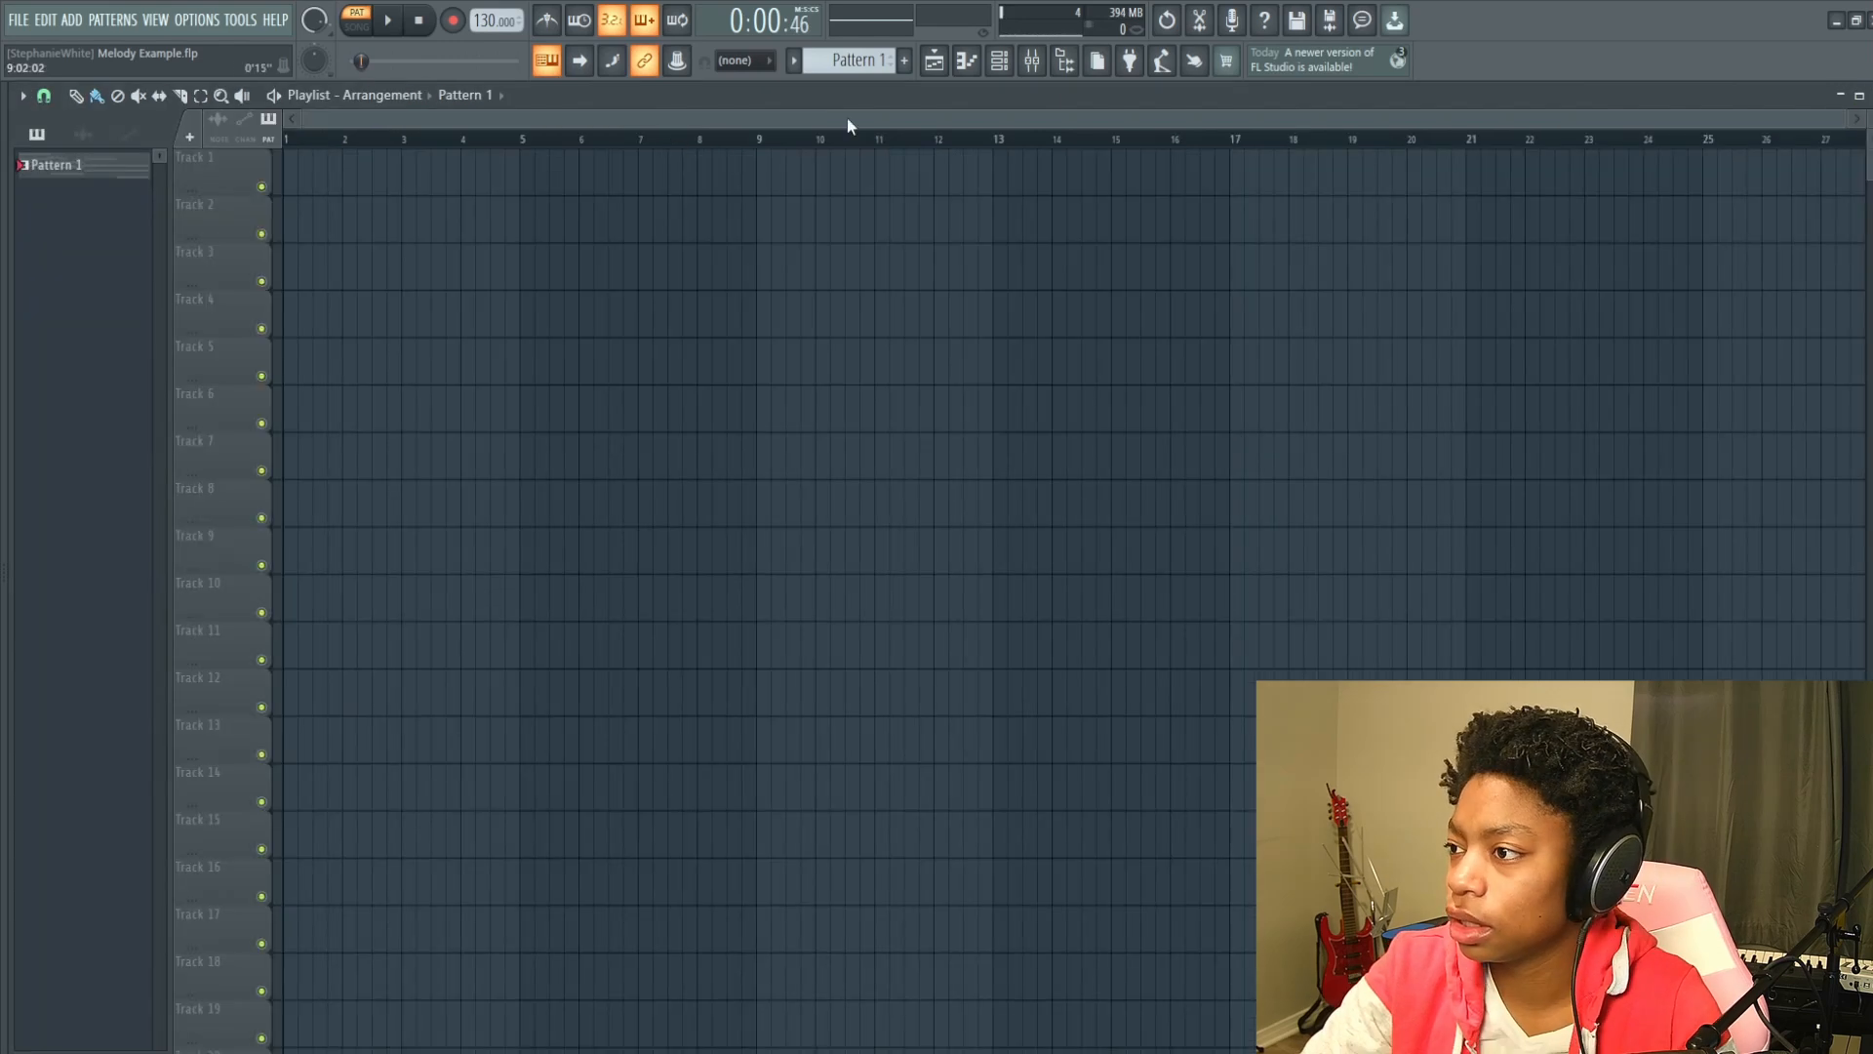
left_click(304, 163)
left_click_drag(444, 168, 367, 224)
left_click(397, 217)
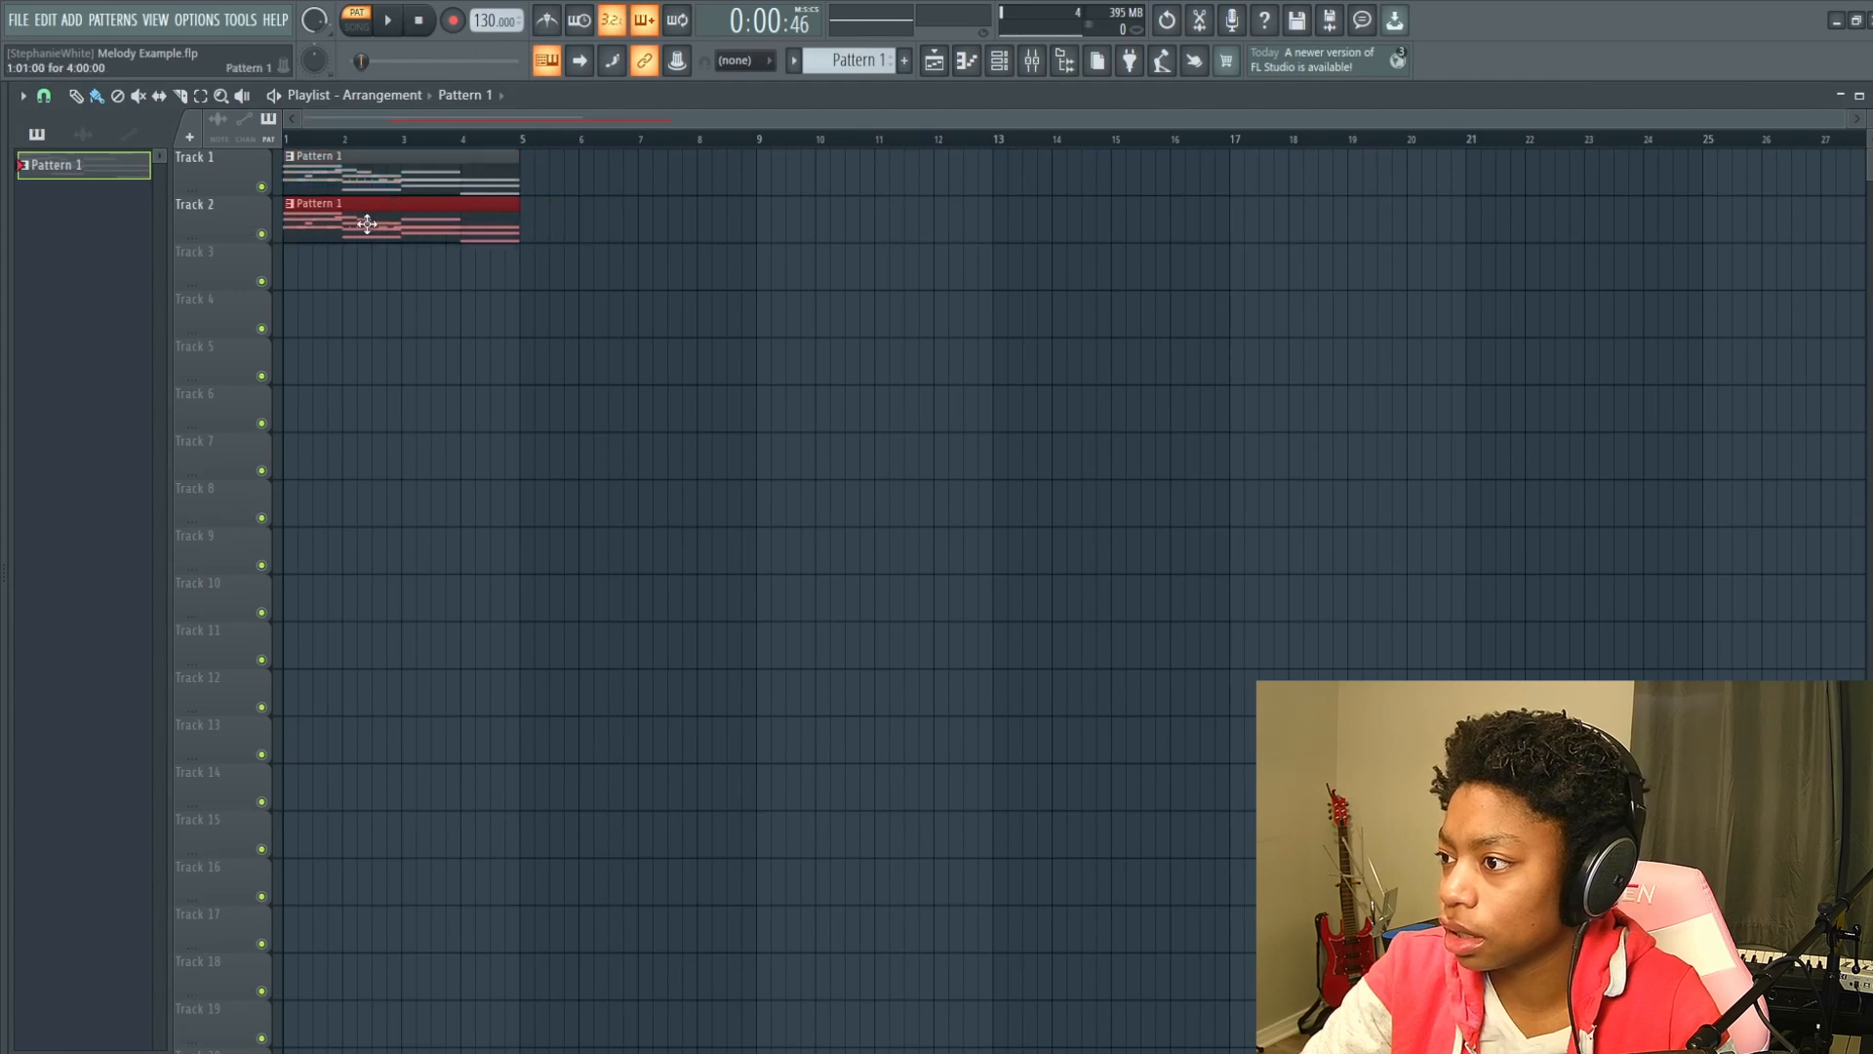
Delete the Track 2 pattern clip and play the arrangement from bar 1 in song mode.
left_click(289, 139)
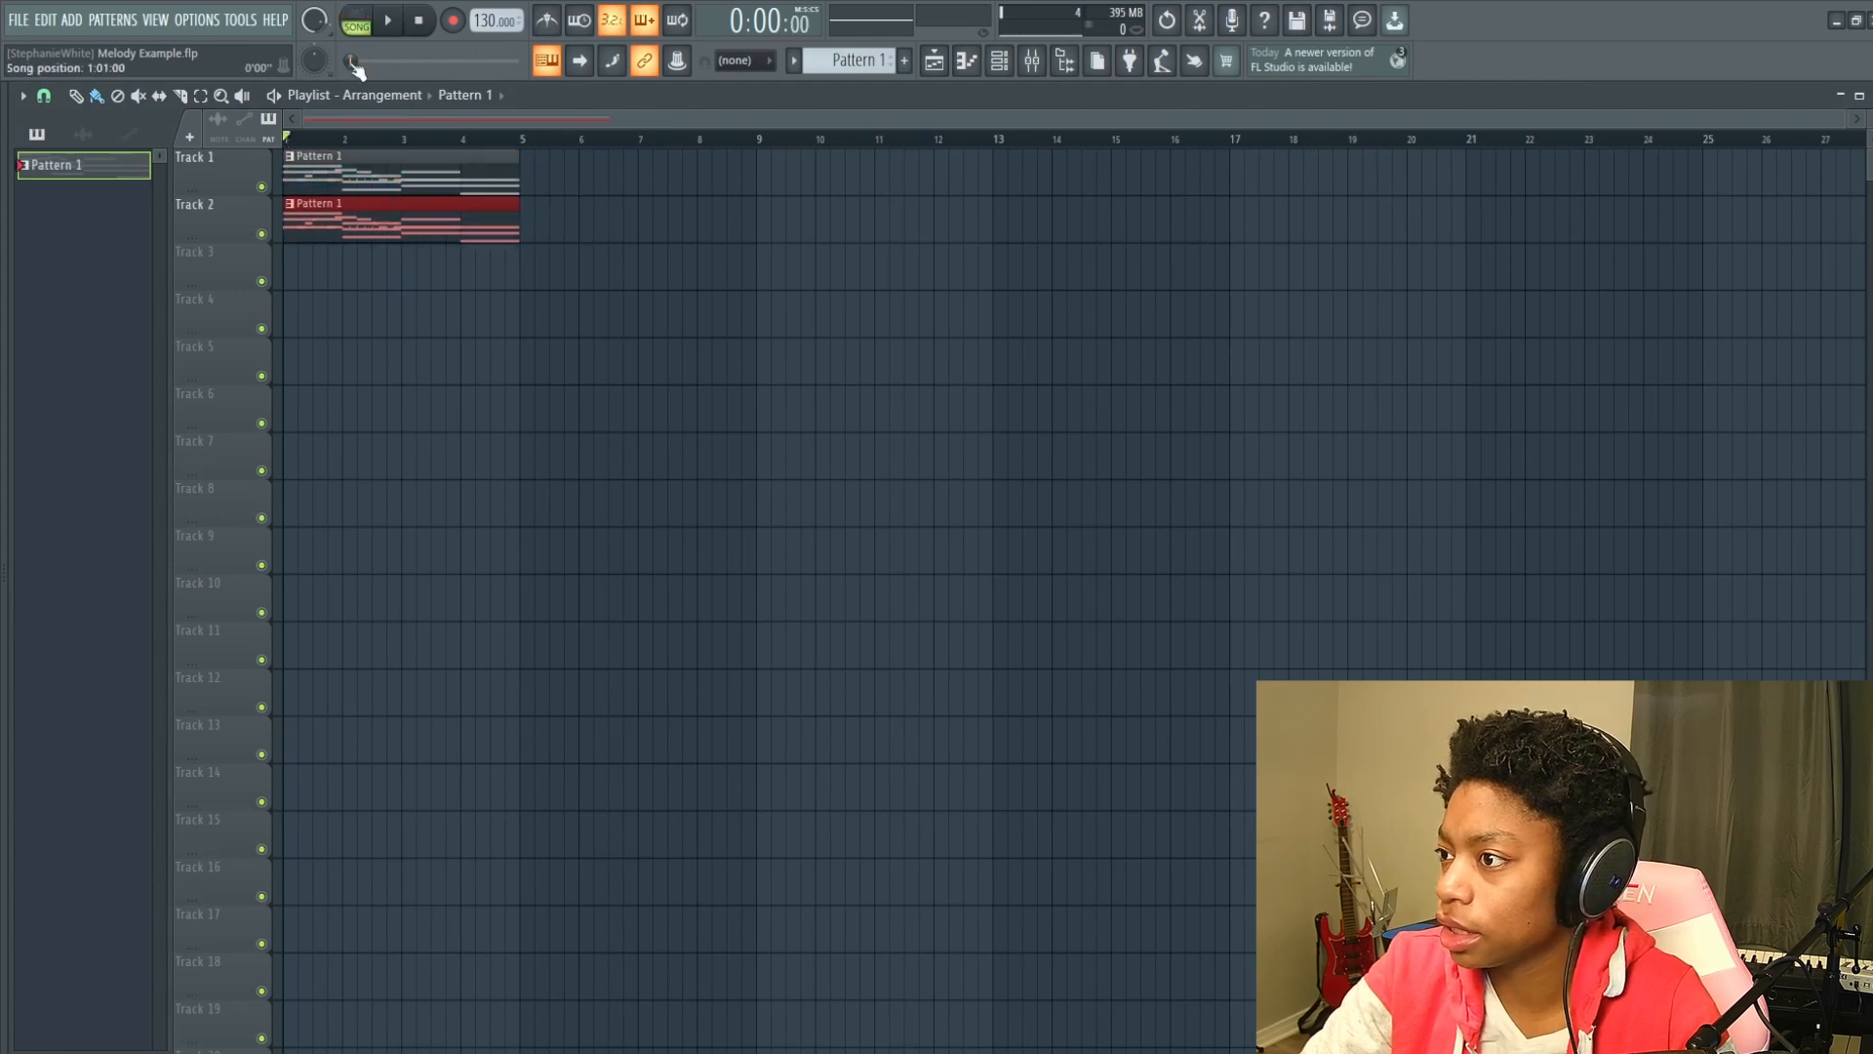
right_click(337, 222)
key("space")
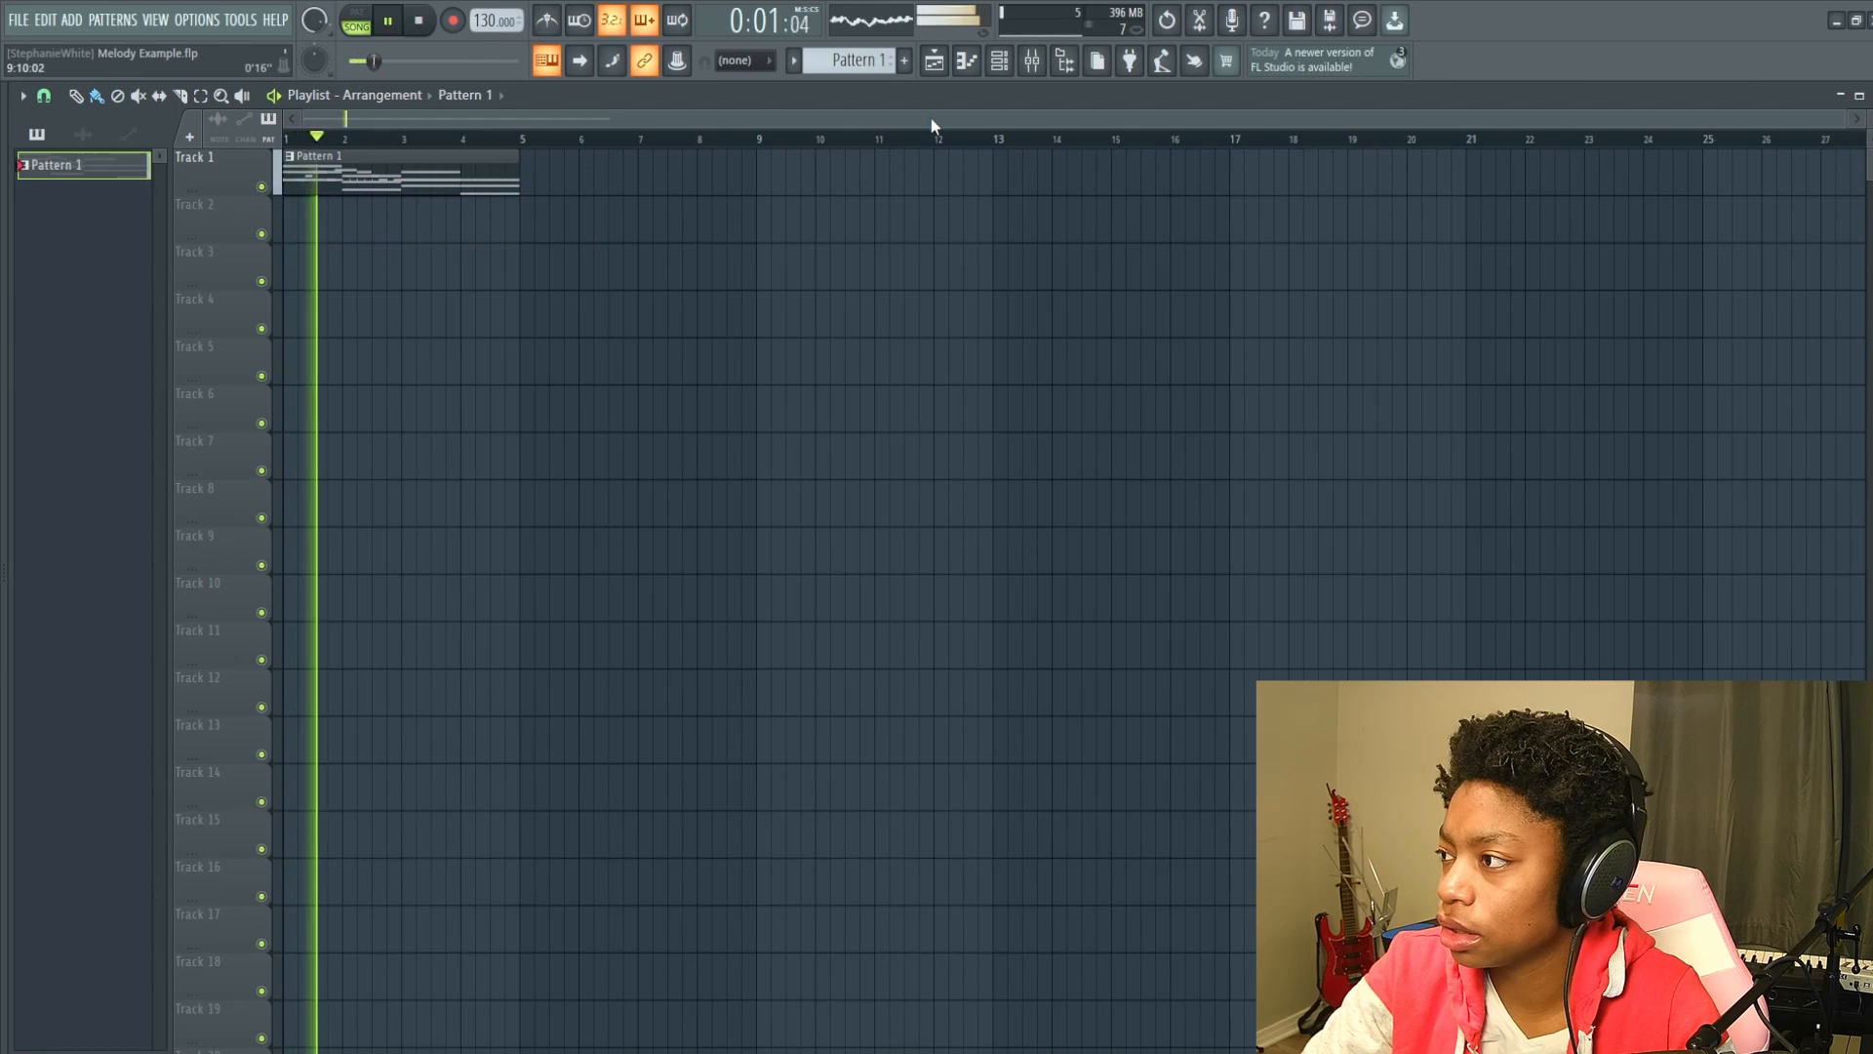
Check Pattern 1's channel rack during song playback, stop the playback and close the rack.
left_click(1000, 63)
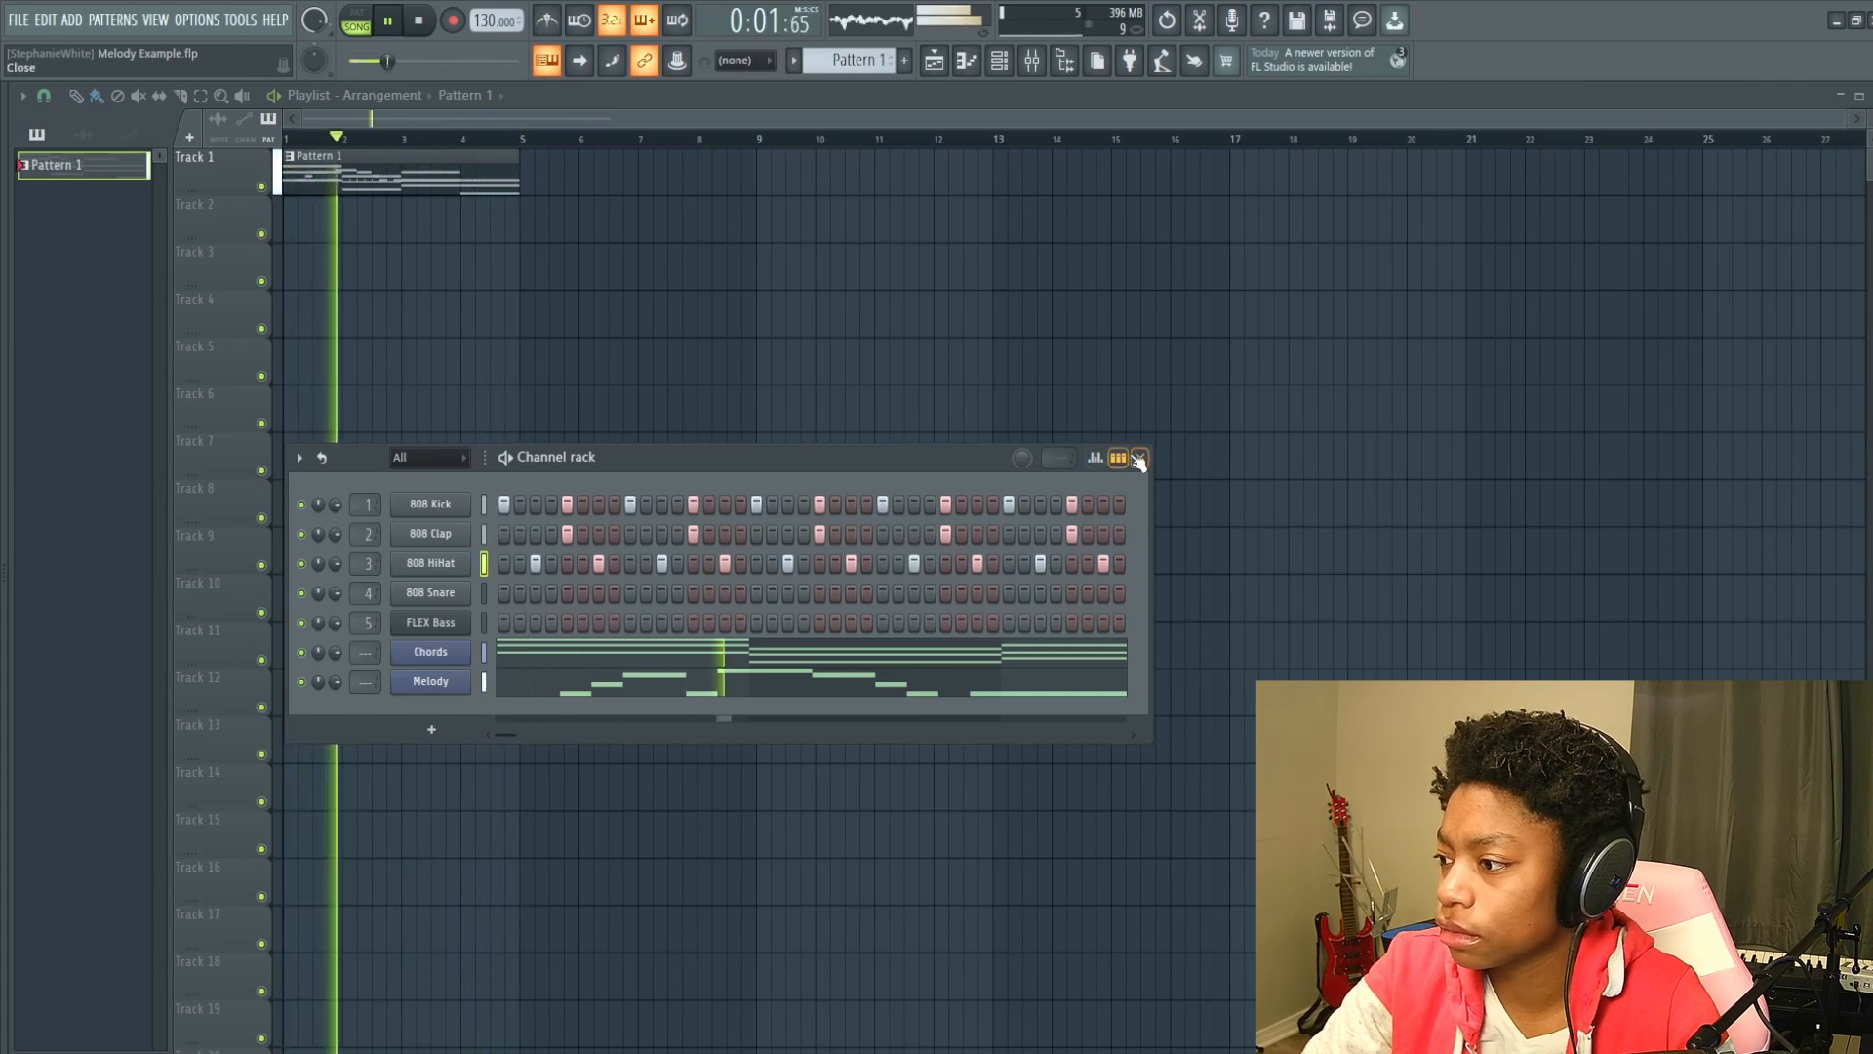
key("space")
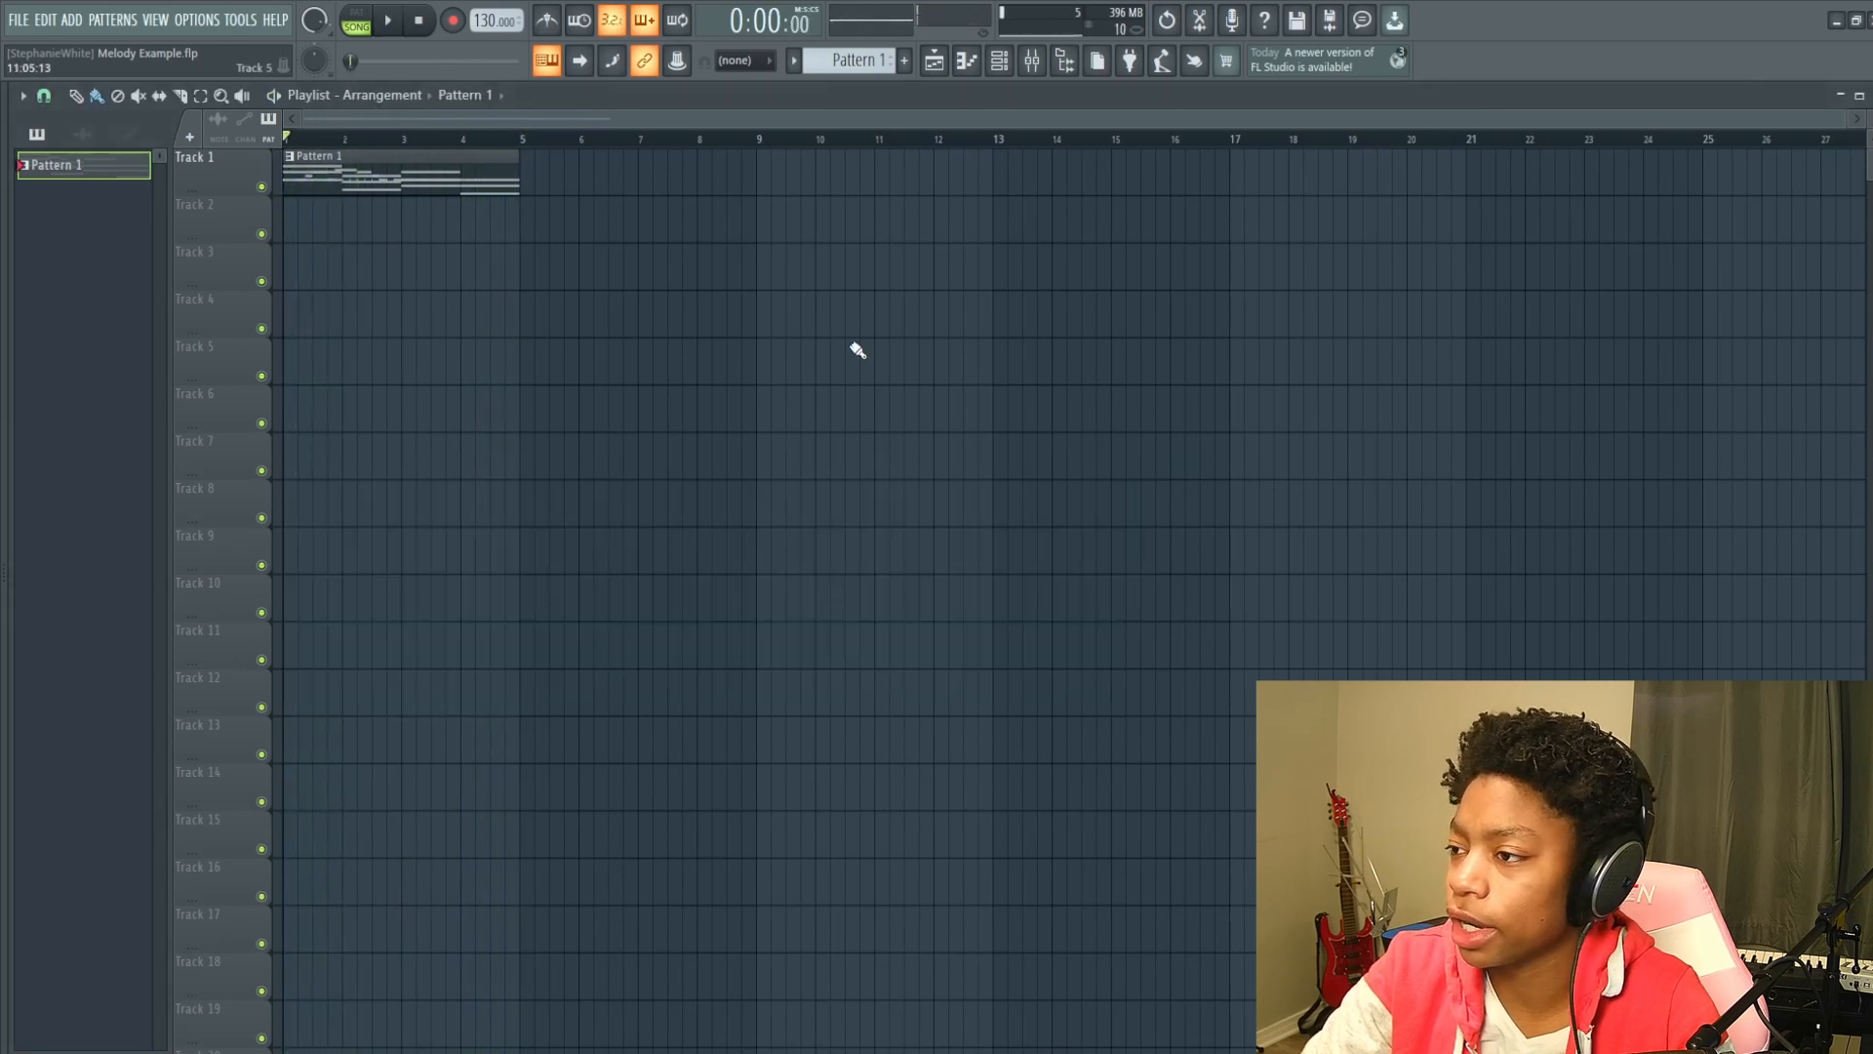
left_click(1139, 458)
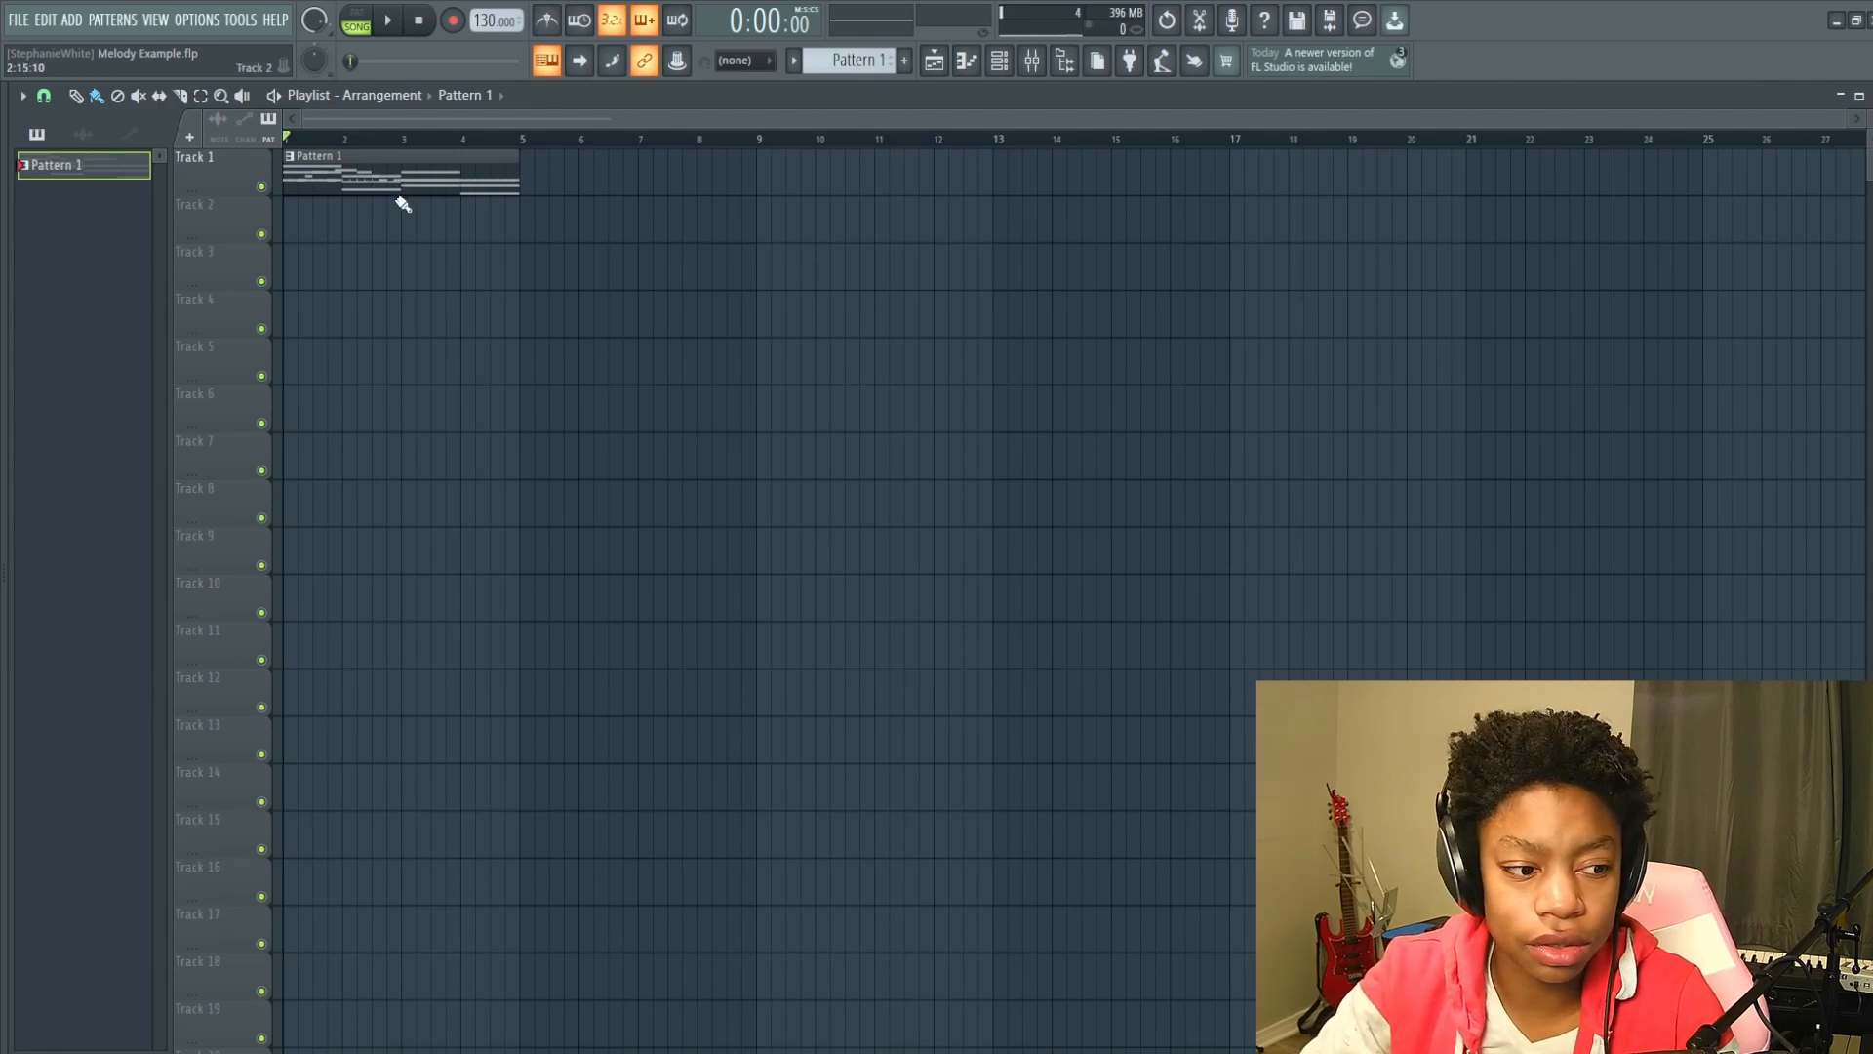
left_click(557, 174)
left_click_drag(650, 173, 619, 180)
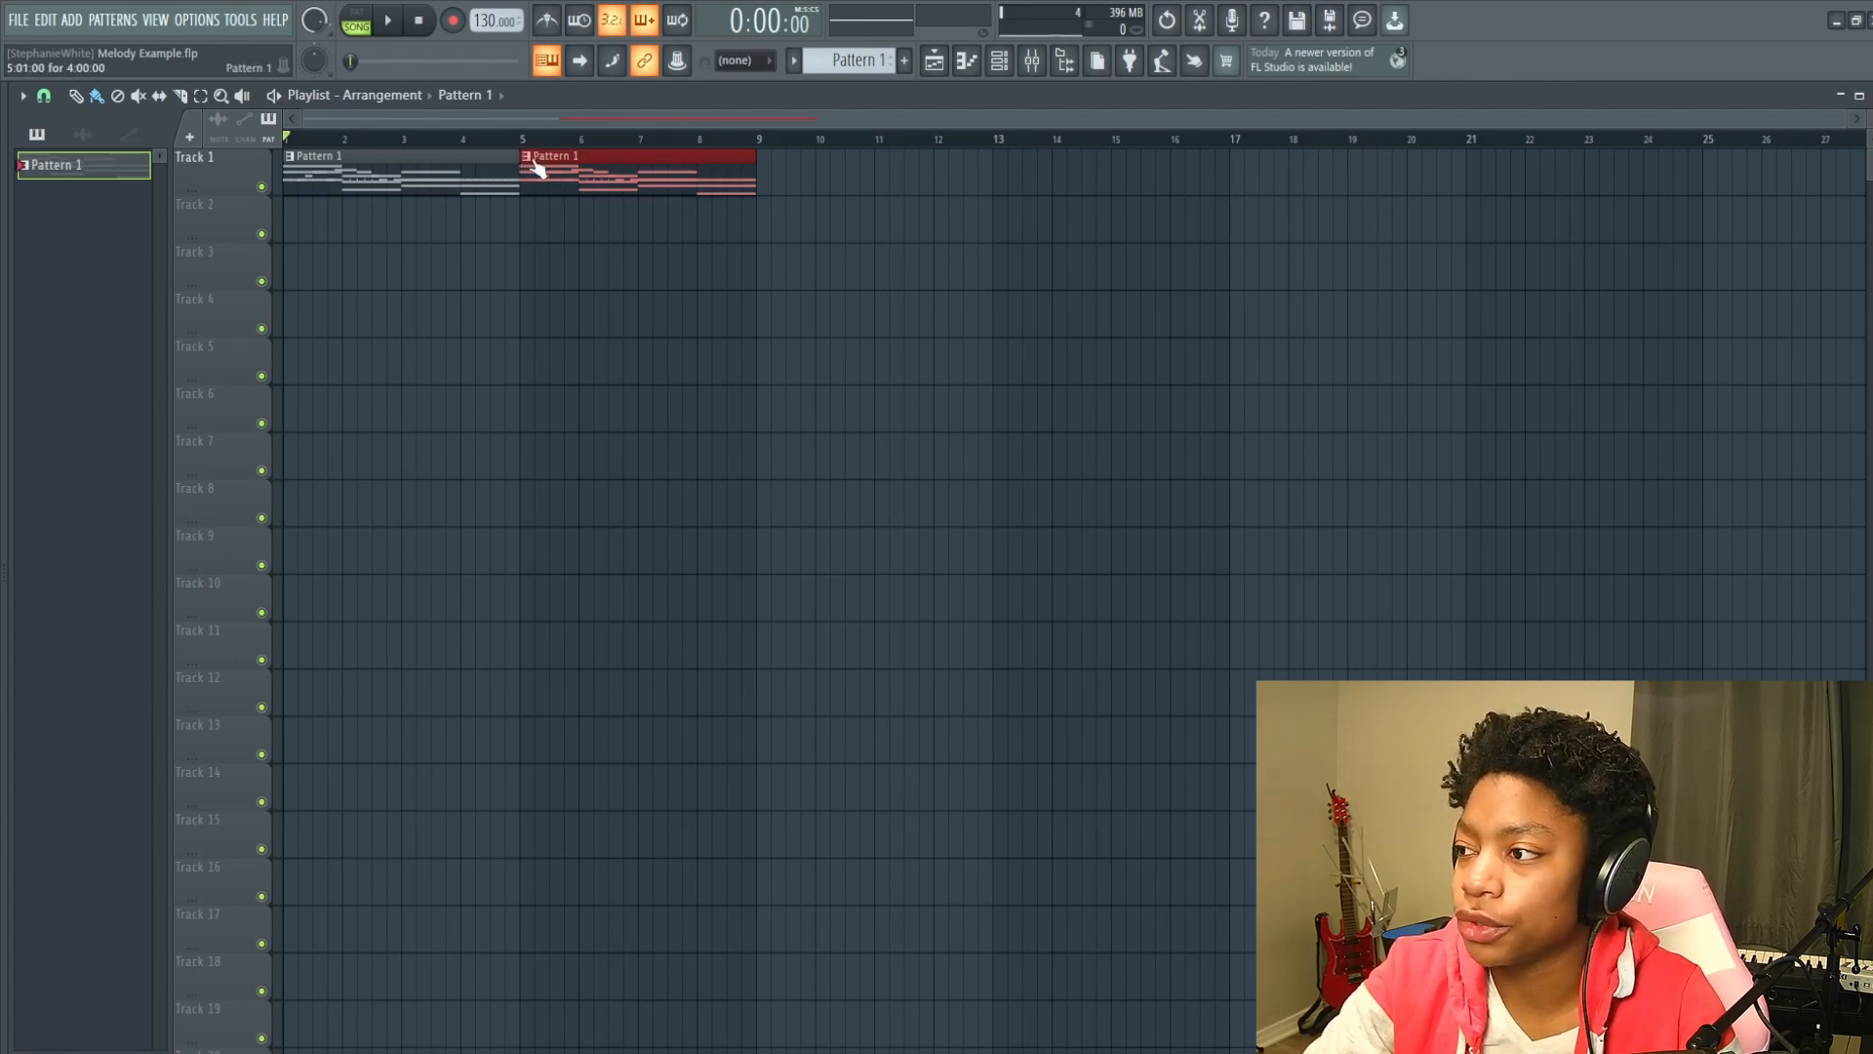
right_click(599, 183)
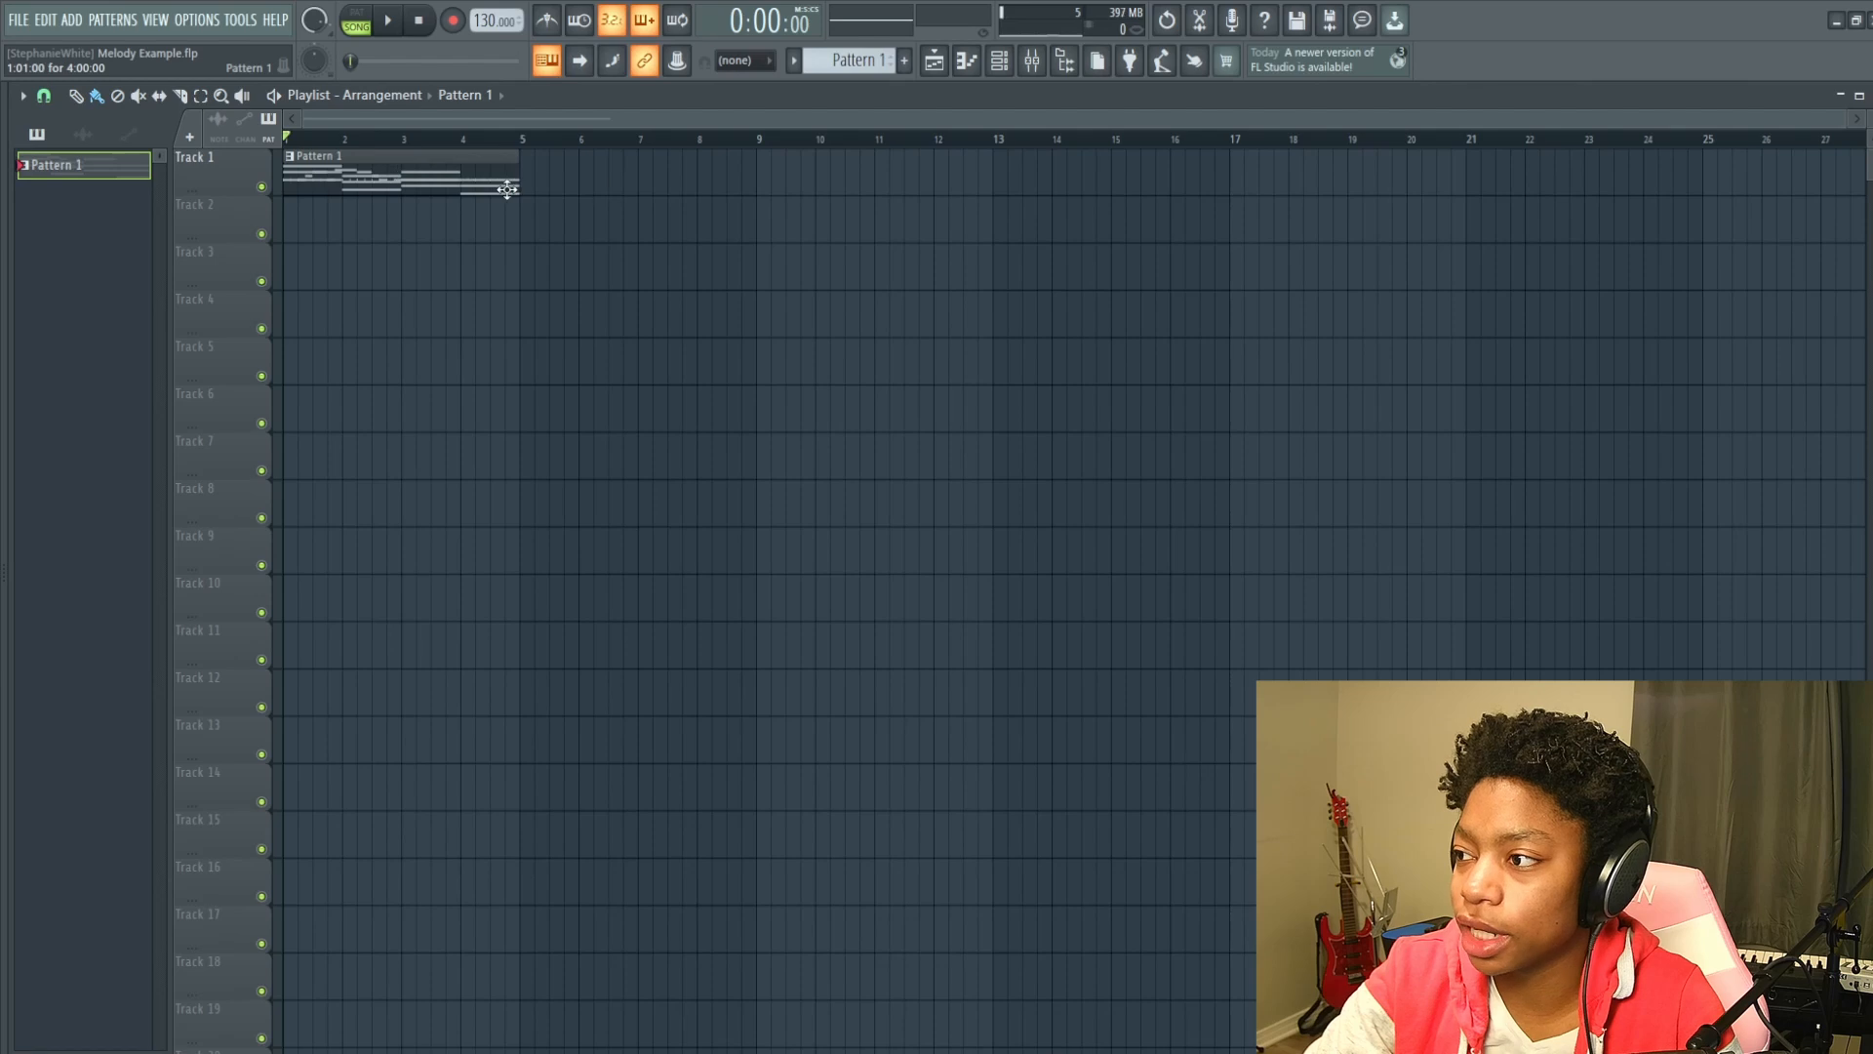
Duplicate the Pattern 1 clip to bar 5 of Track 1 and make the copy unique as a separate pattern.
left_click_drag(422, 184, 650, 185)
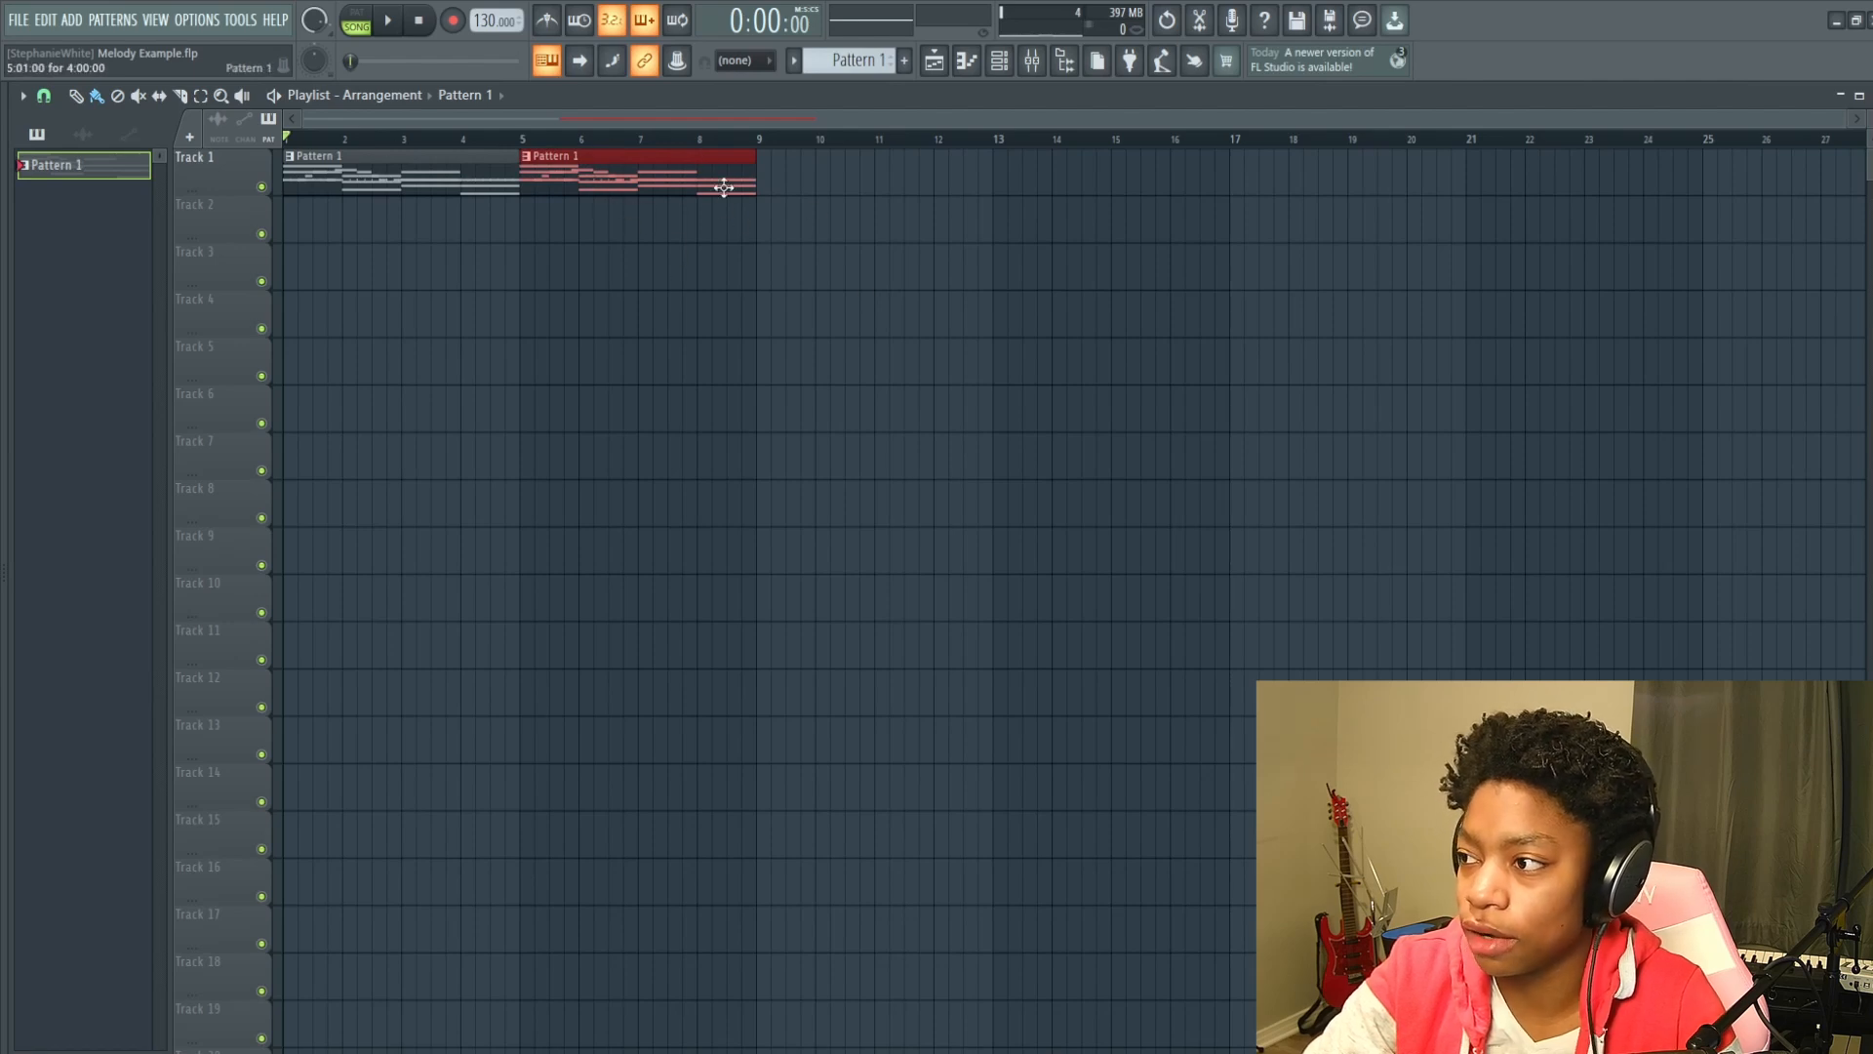
left_click(526, 158)
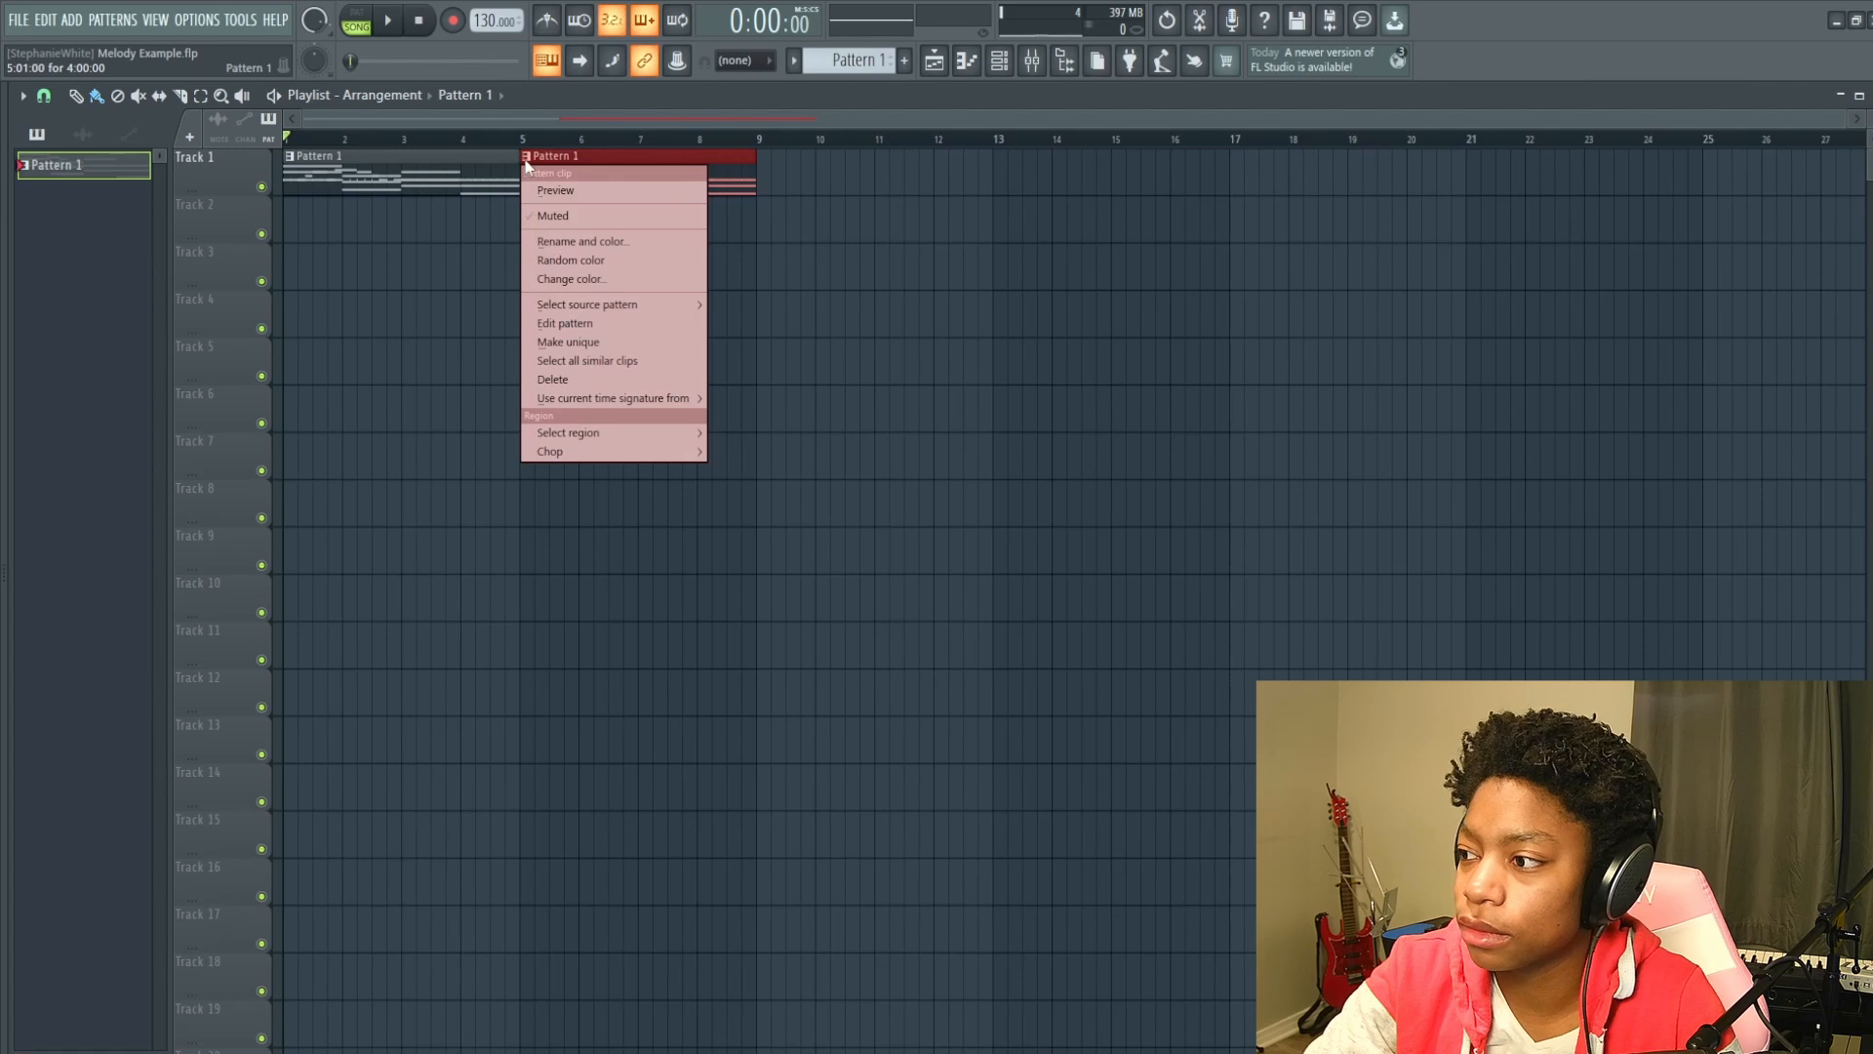
left_click(599, 343)
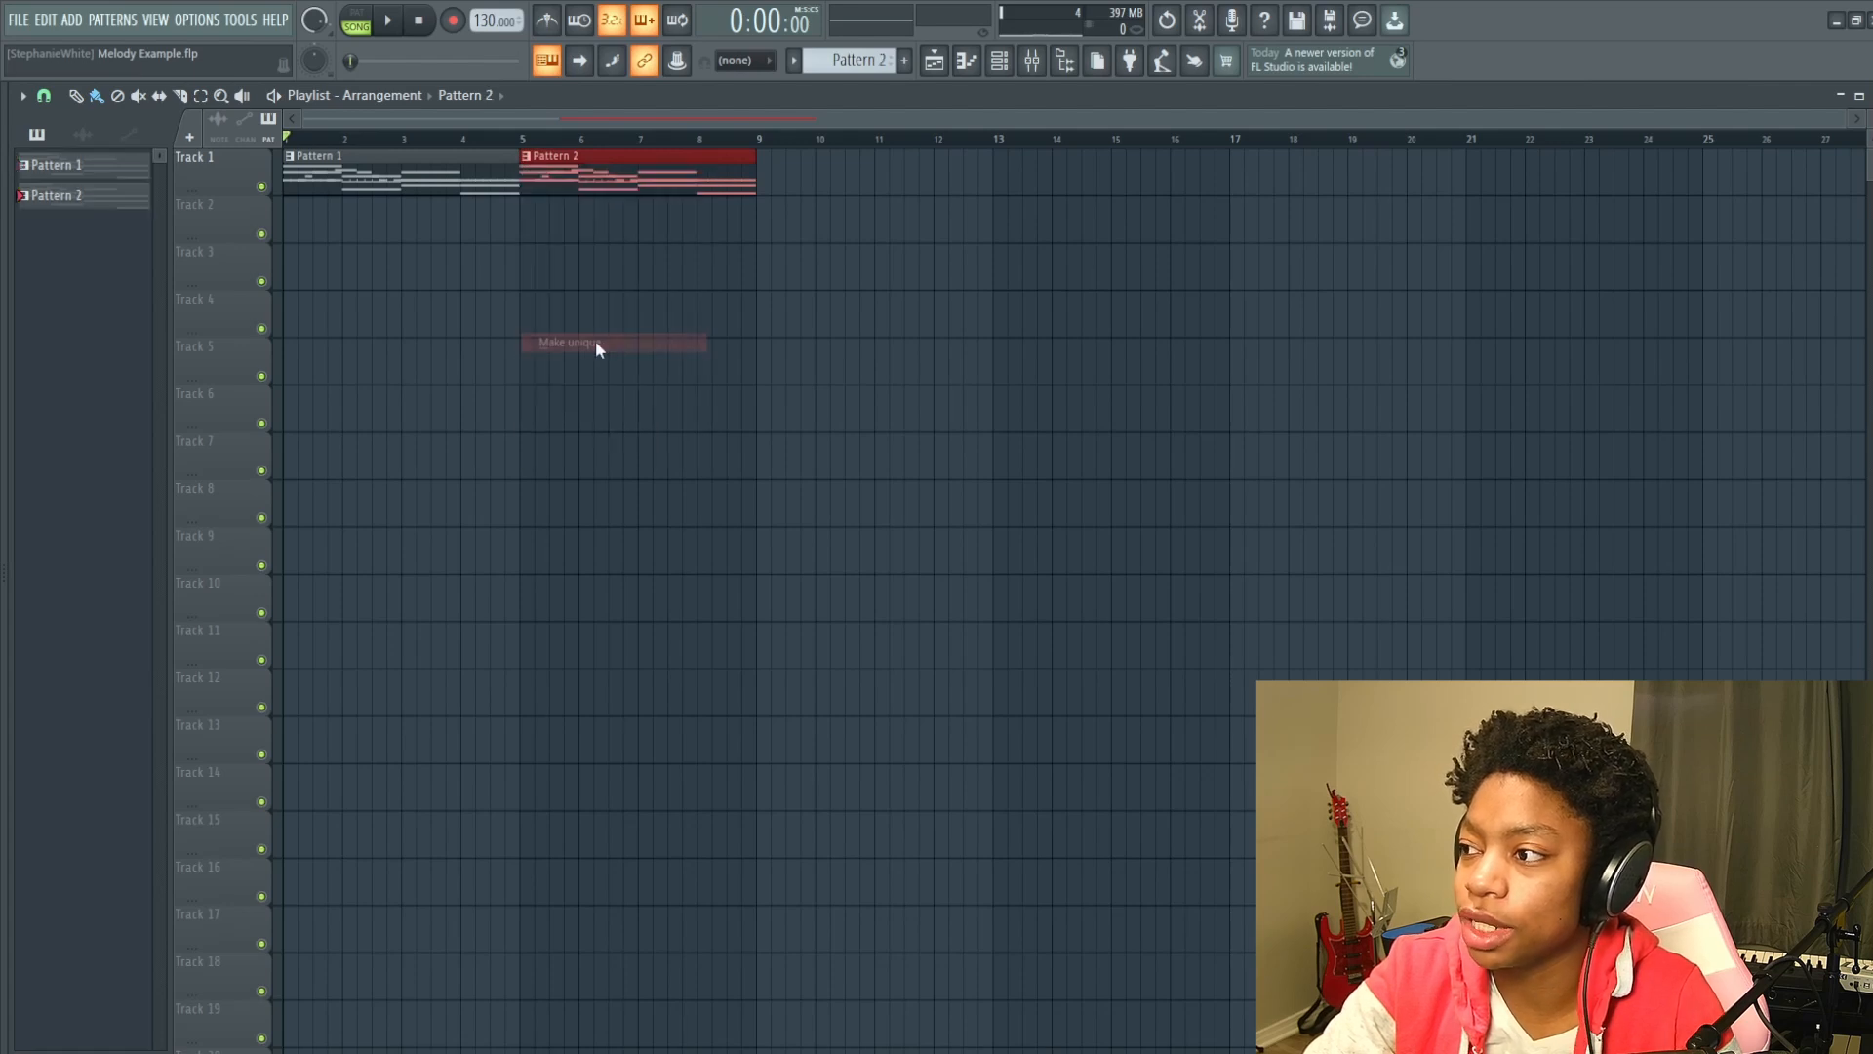
Open the Melody channel of Pattern 2 in the piano roll.
double_click(624, 186)
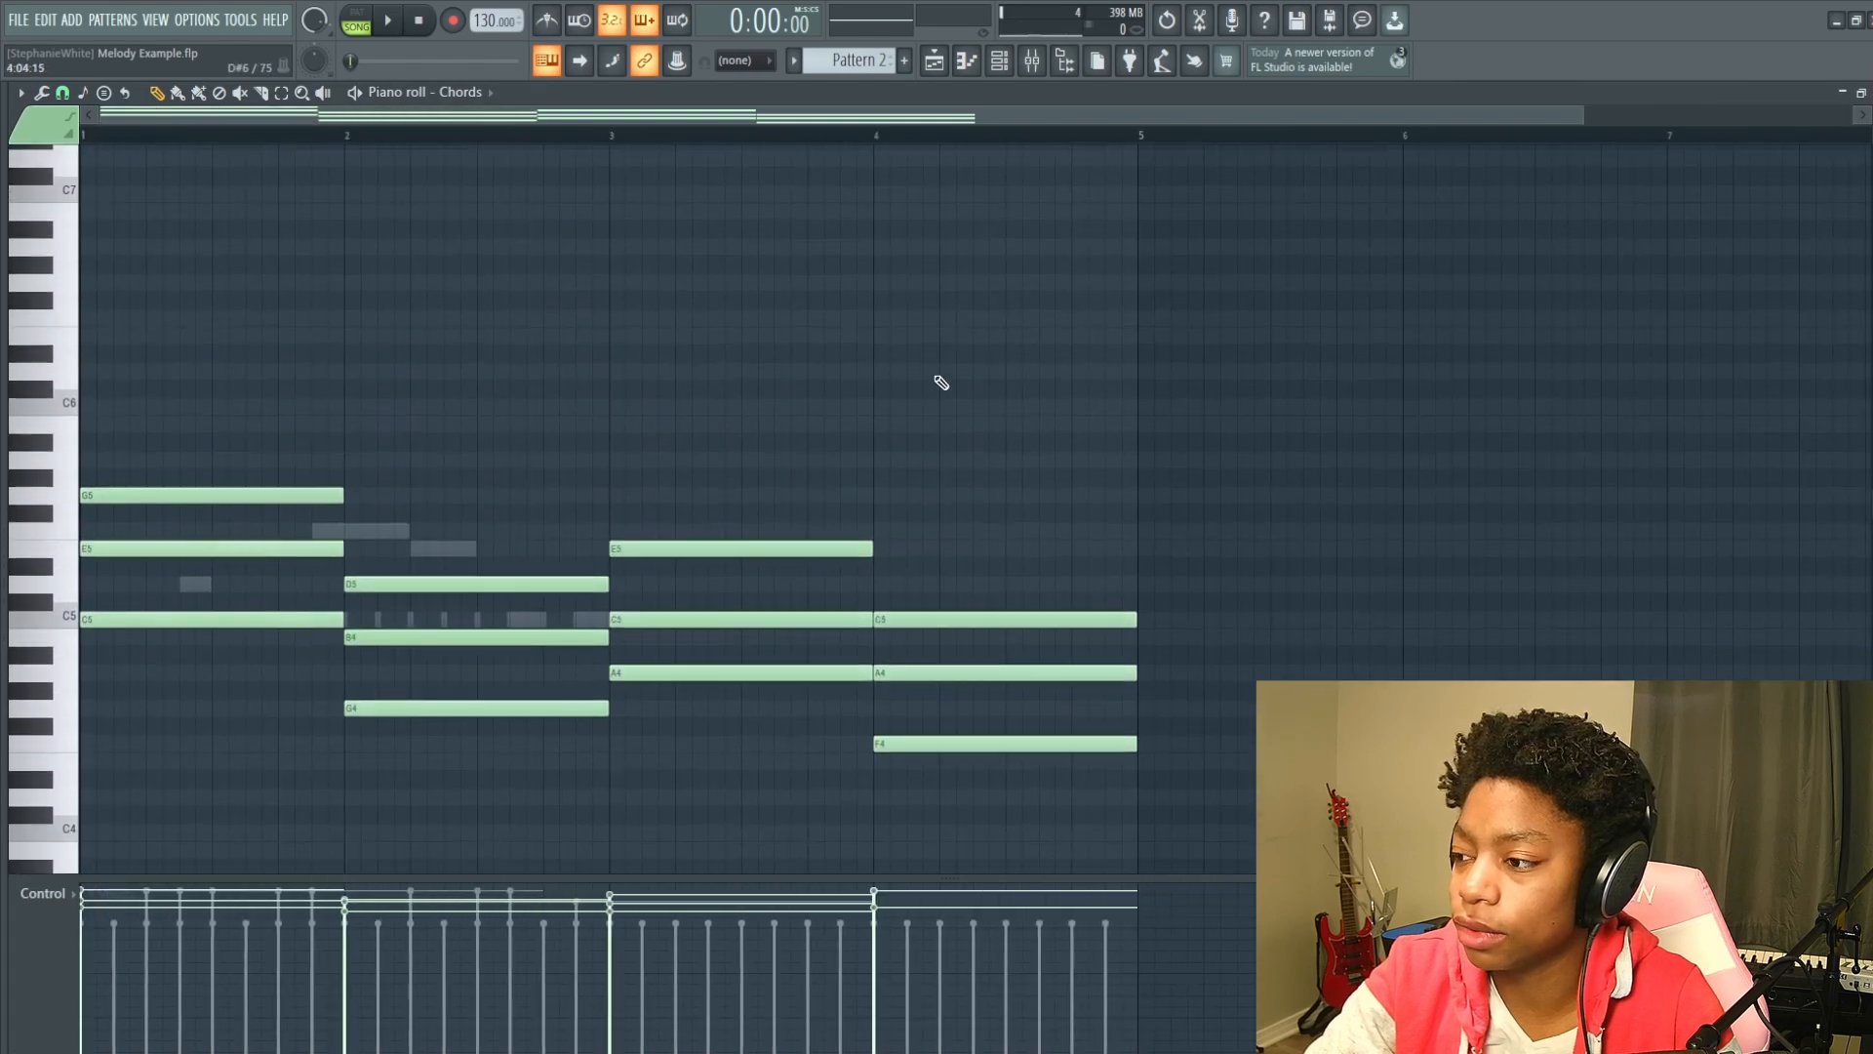
scroll(941, 382, "down", 3)
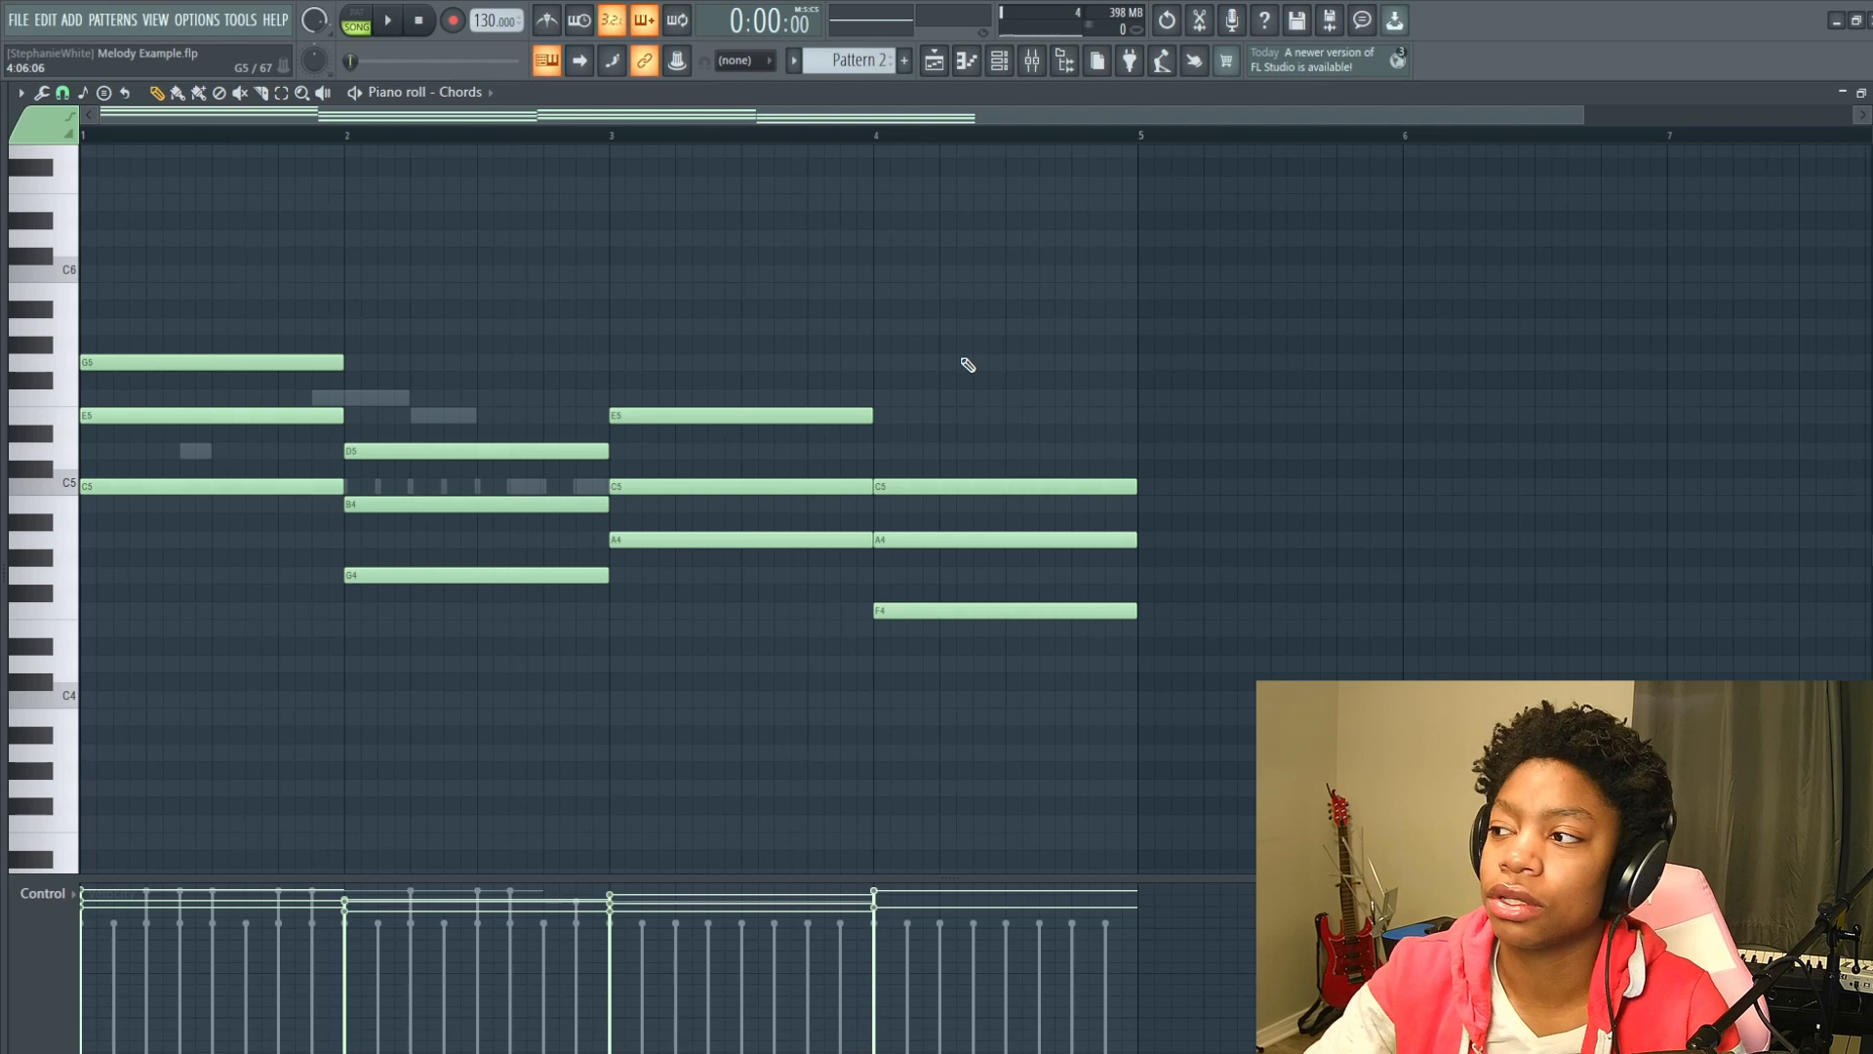
left_click(999, 62)
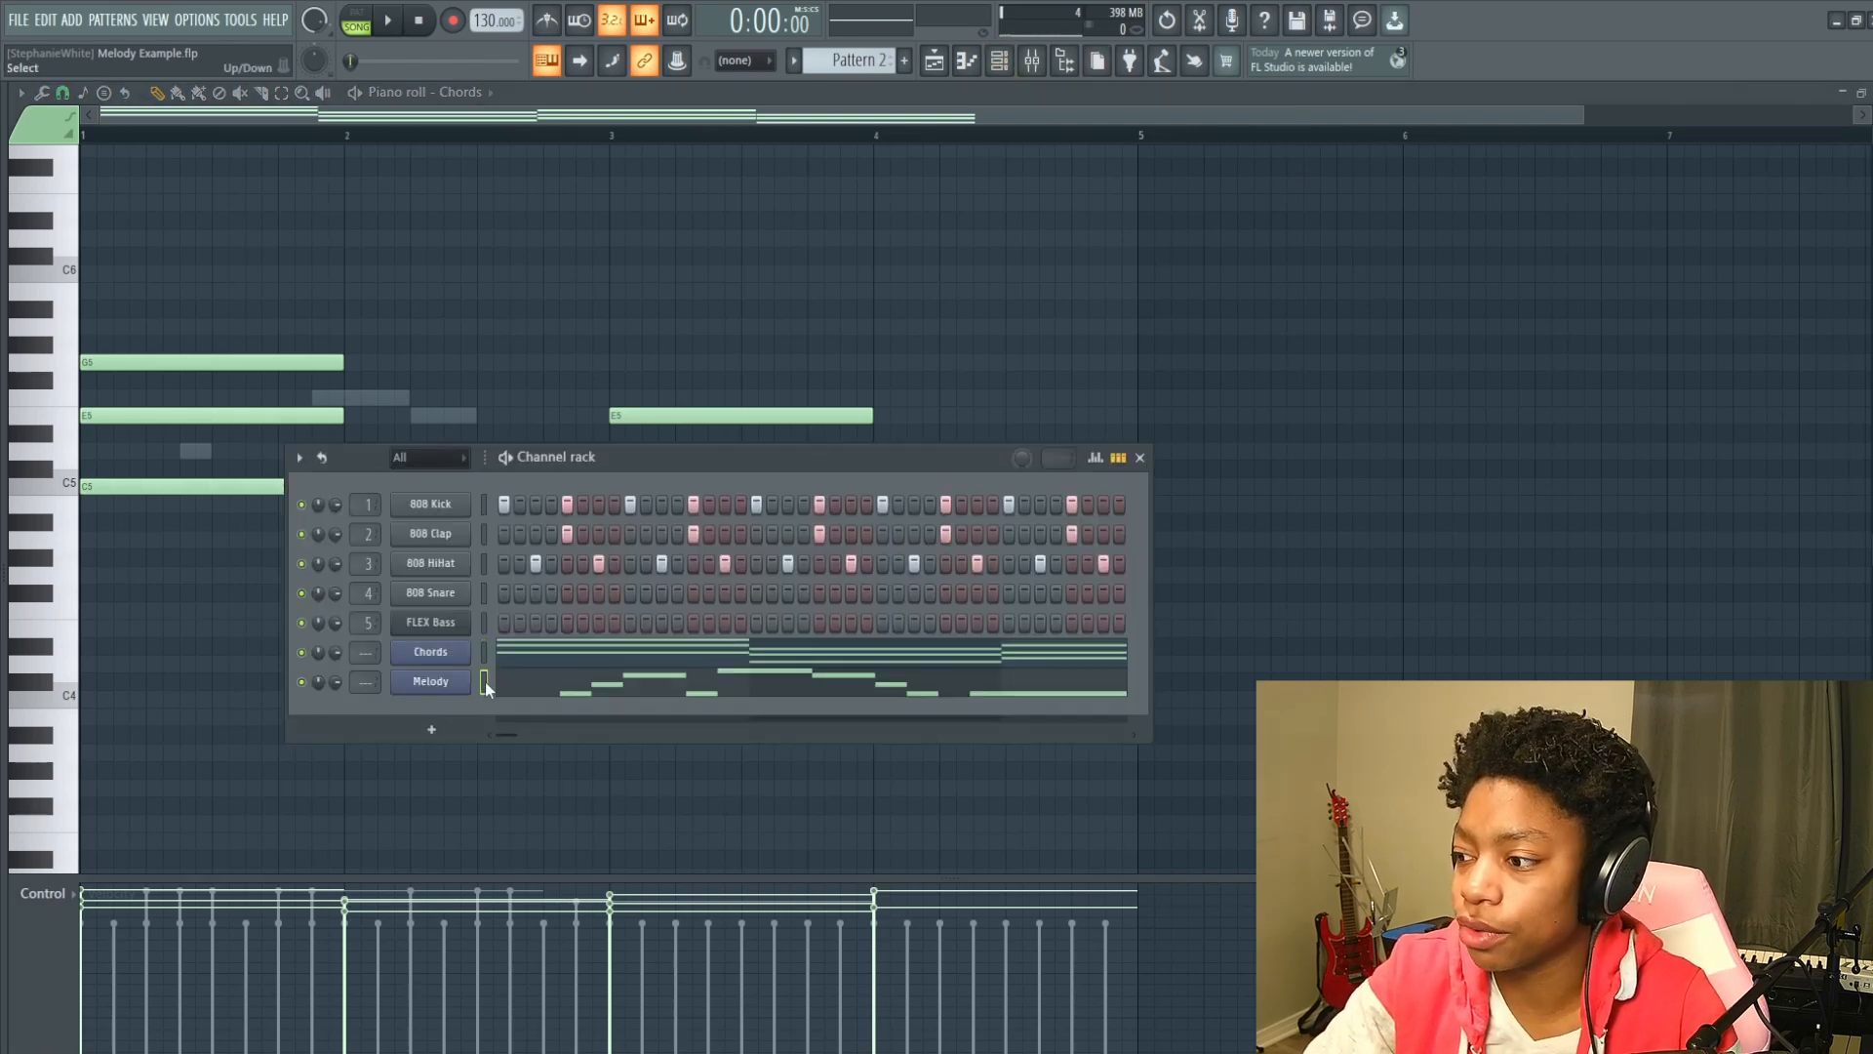
left_click(576, 691)
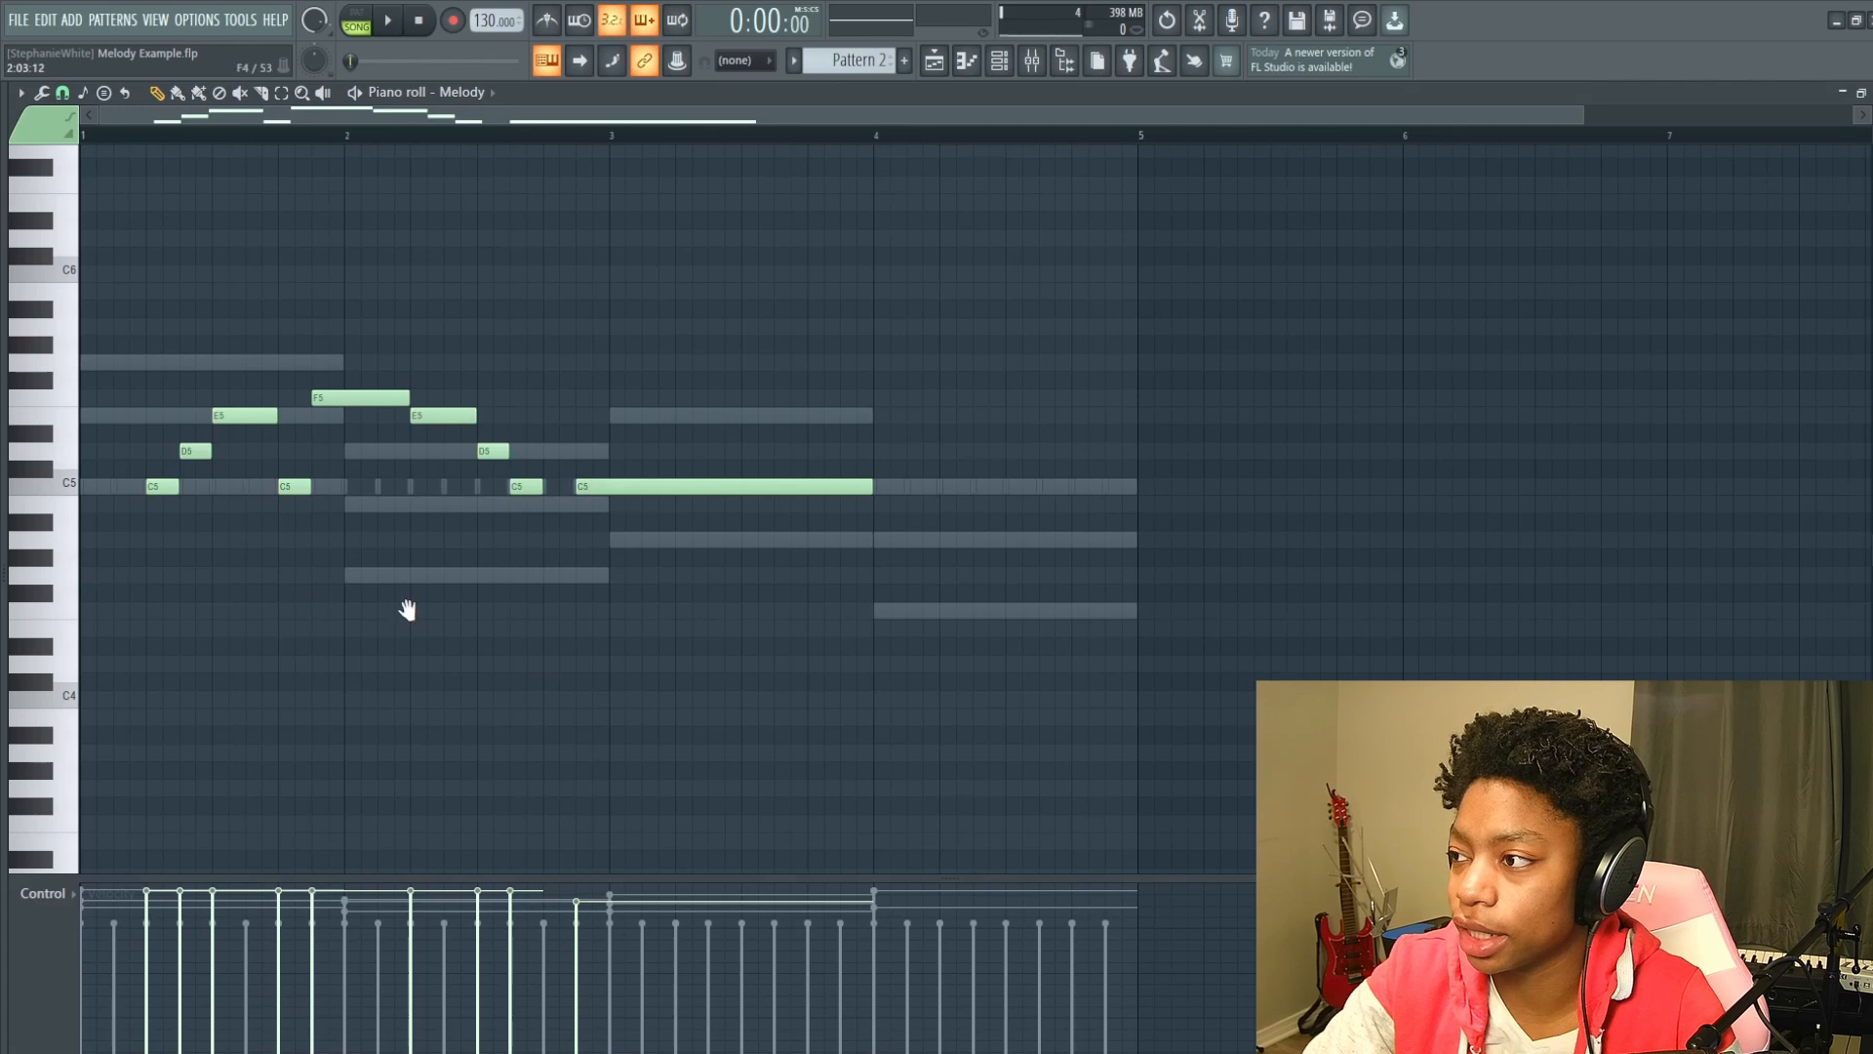
scroll(368, 388, "down", 2)
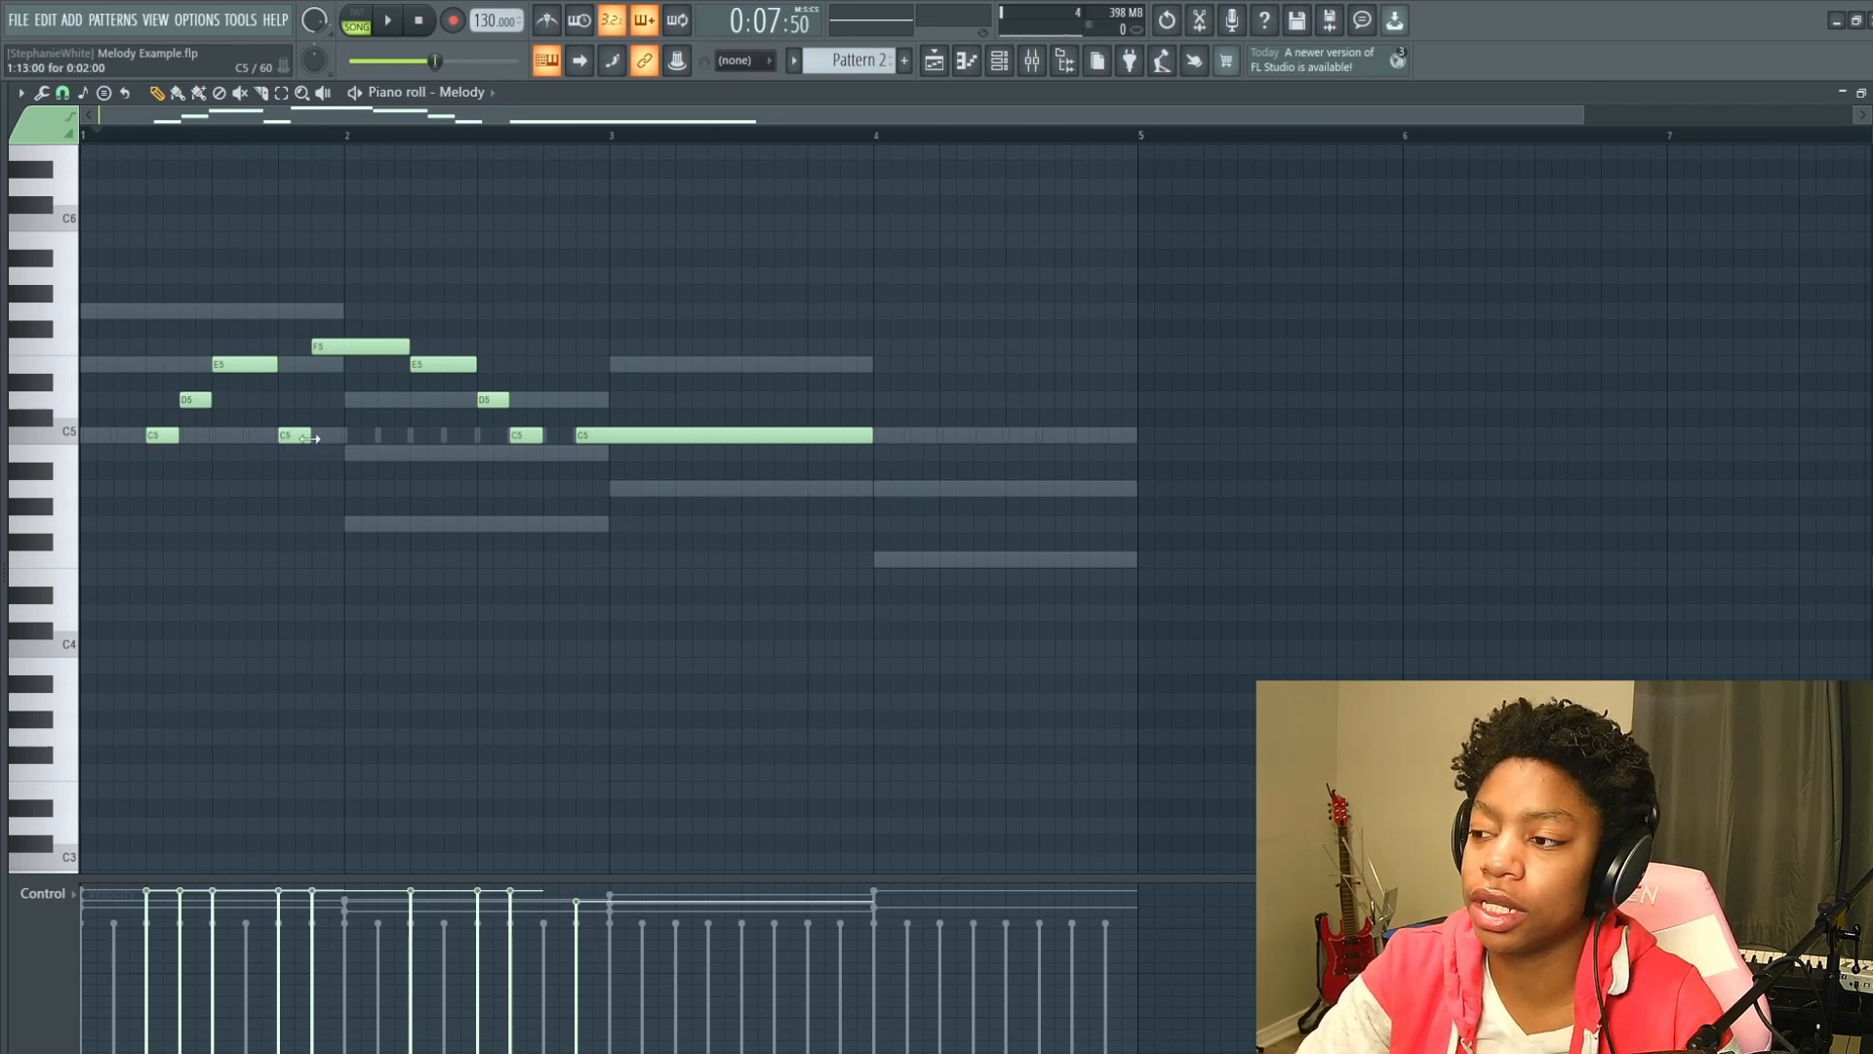
Audition the C5 note near the end of bar 1, lower the following F5 note to B4 and play the melody.
mouse_move(290, 440)
left_mouse_down()
mouse_move(298, 397)
mouse_move(290, 436)
left_mouse_up()
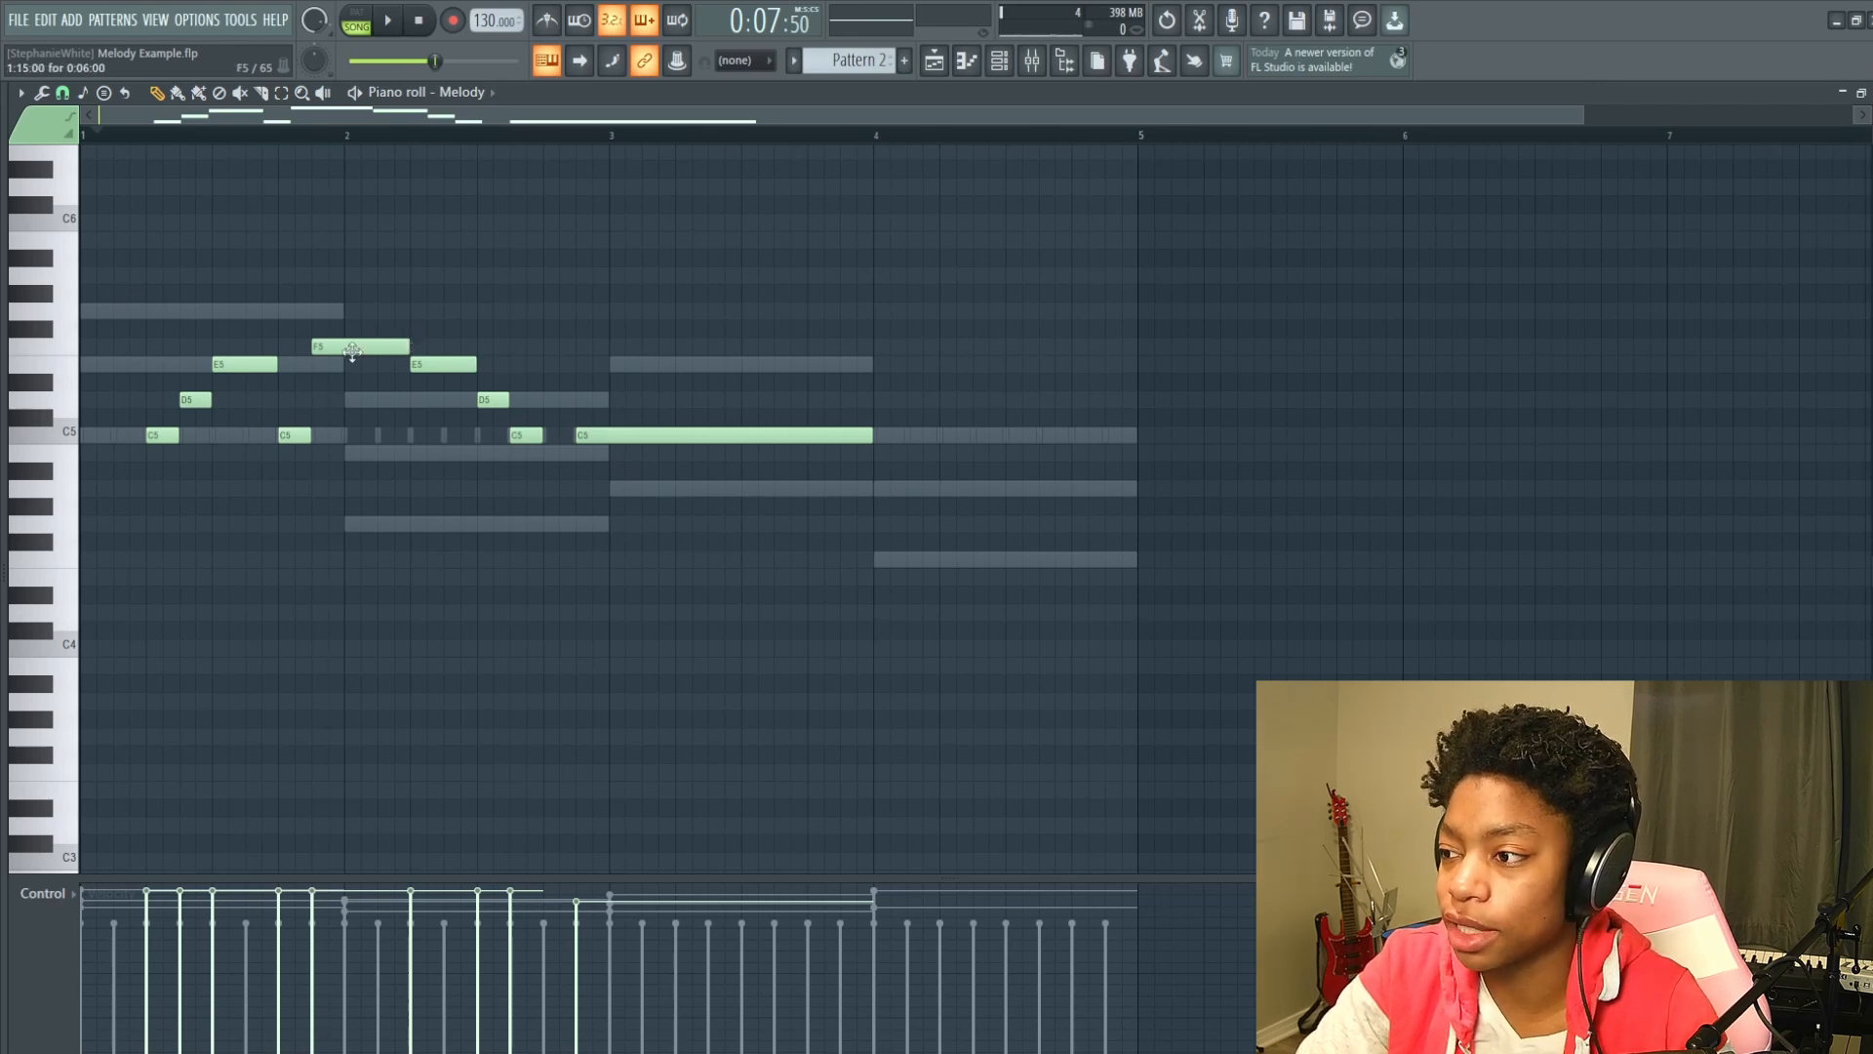
left_click(288, 430)
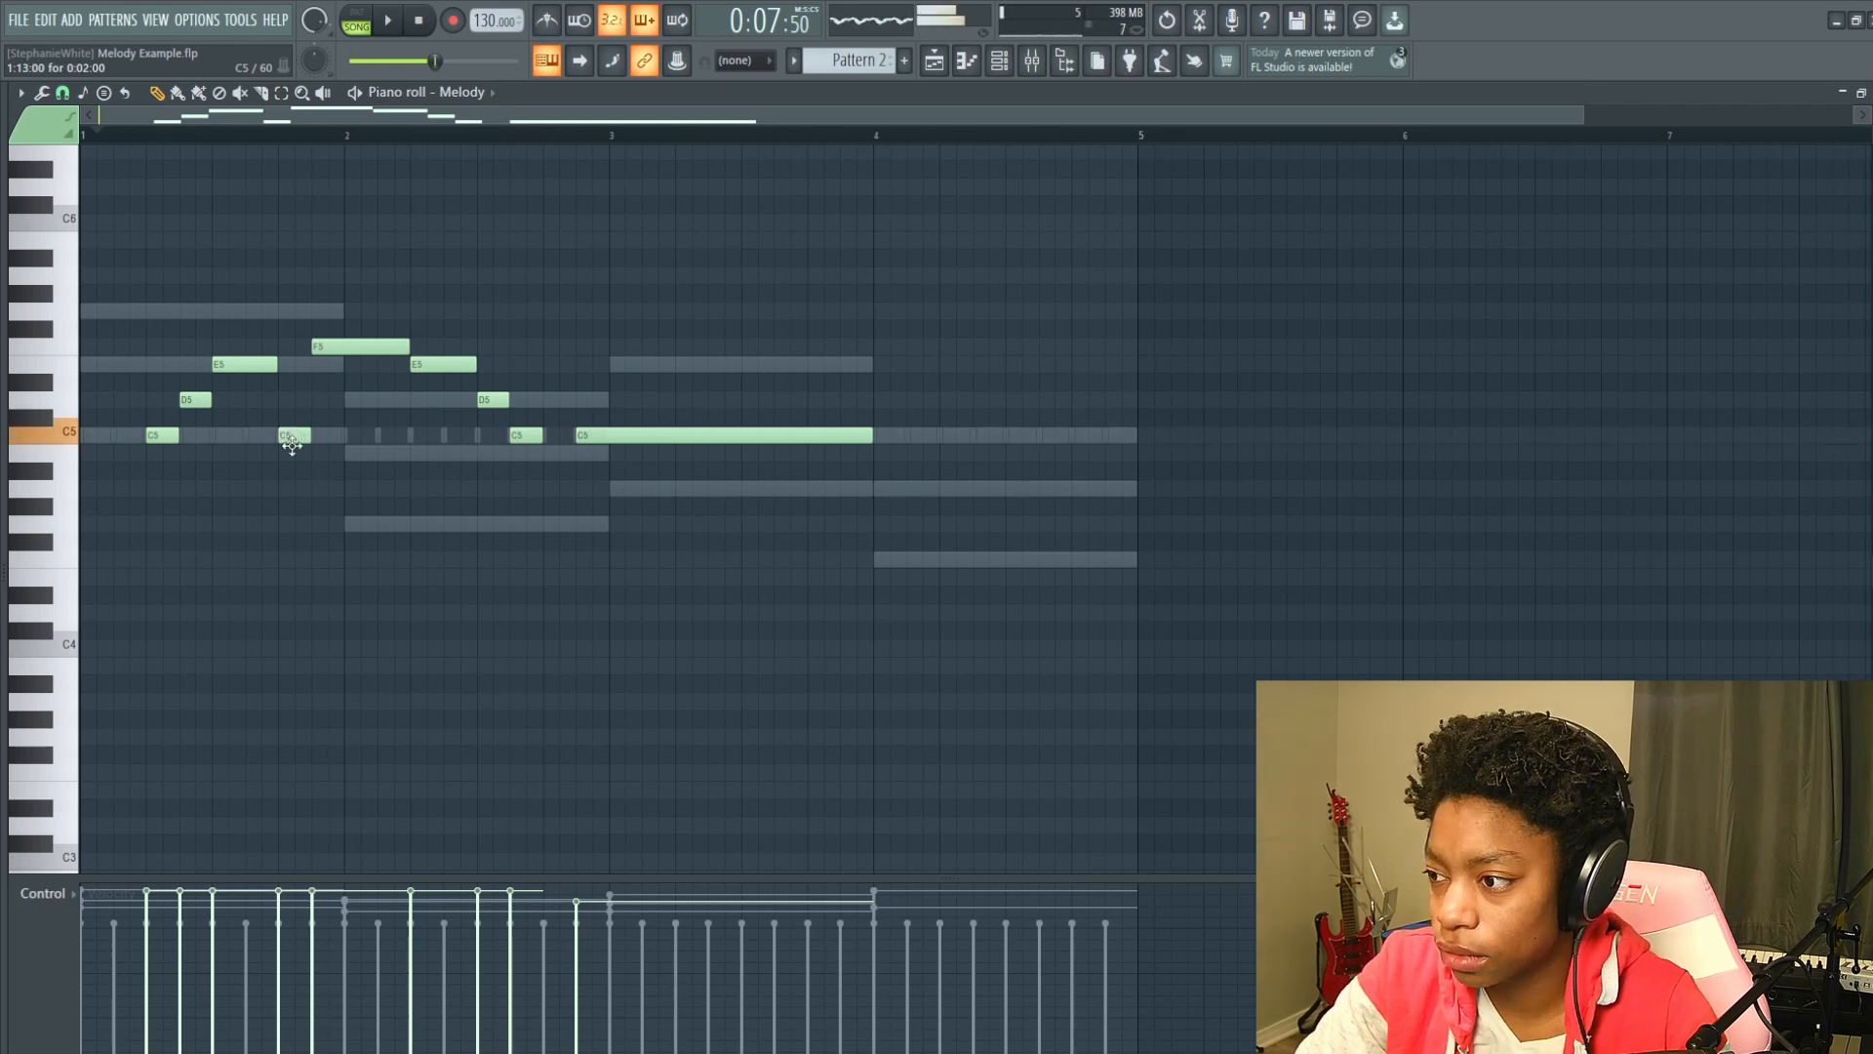
key("space")
mouse_move(291, 444)
left_mouse_down()
mouse_move(293, 462)
mouse_move(296, 437)
left_mouse_up()
key("space")
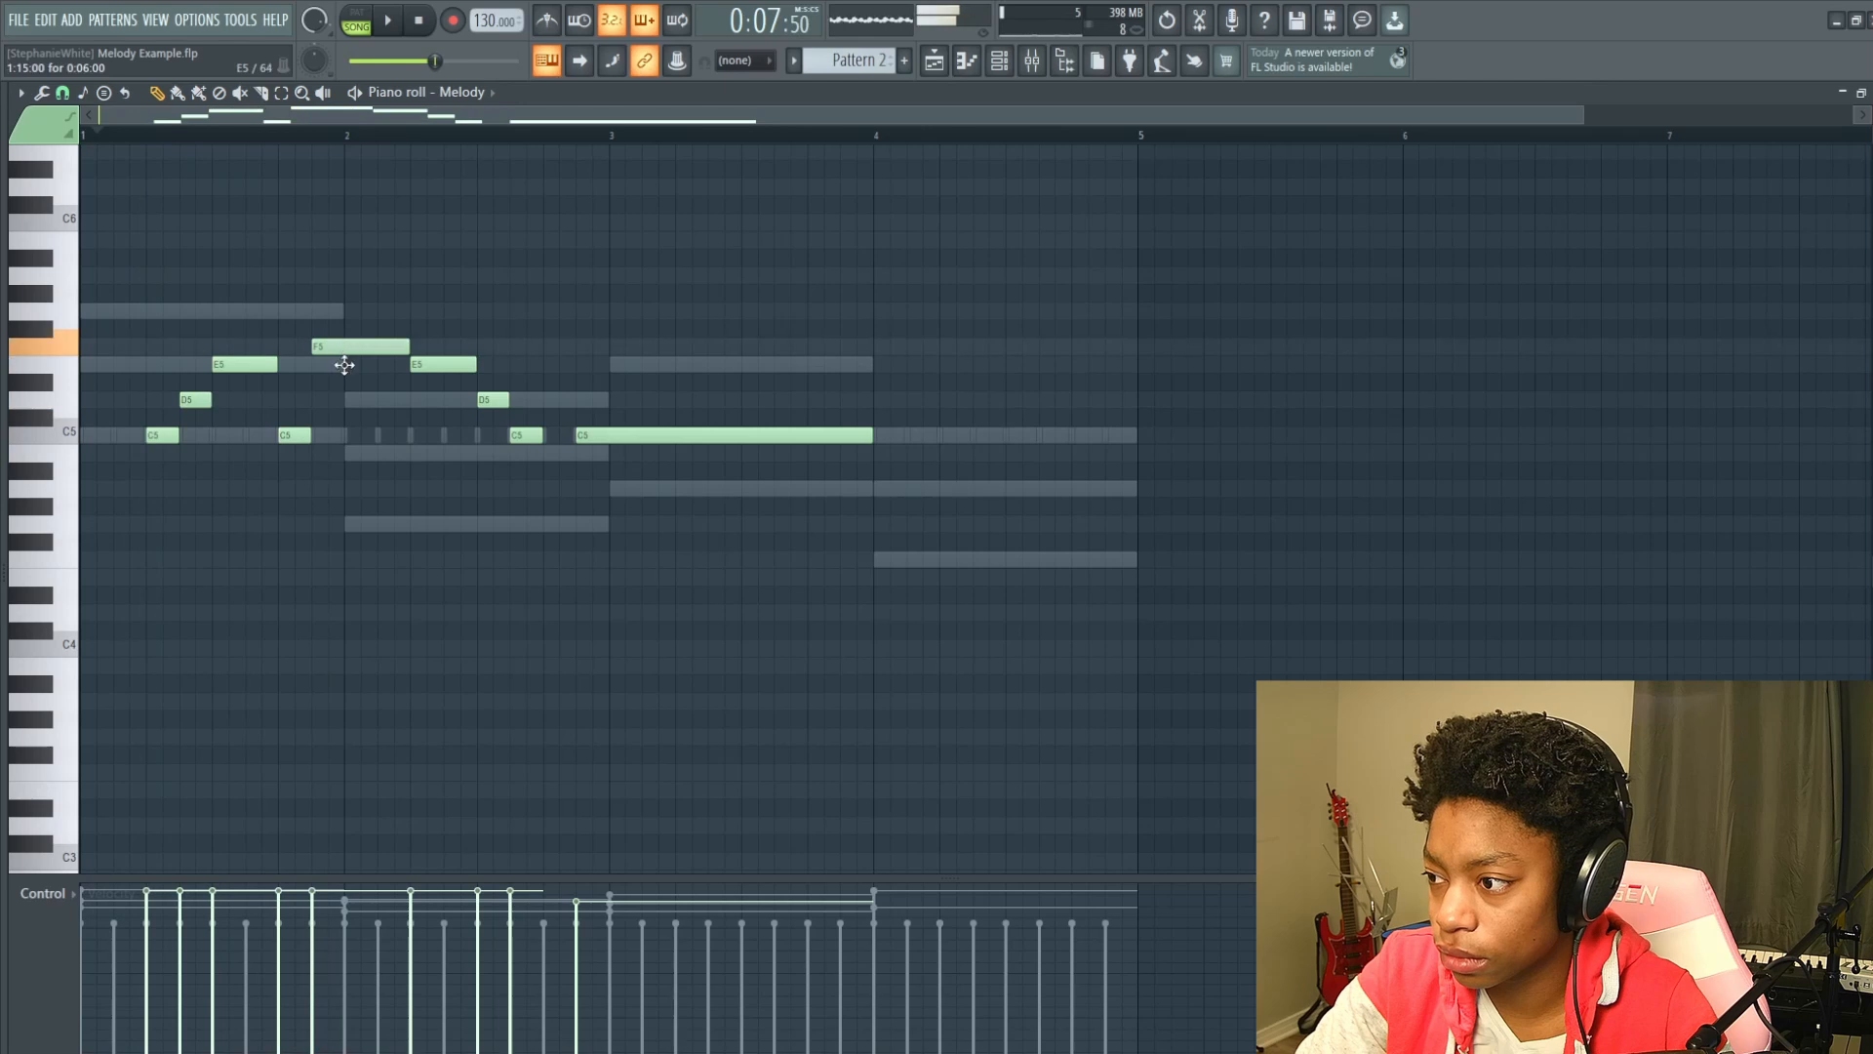
left_click_drag(344, 365, 346, 474)
key("space")
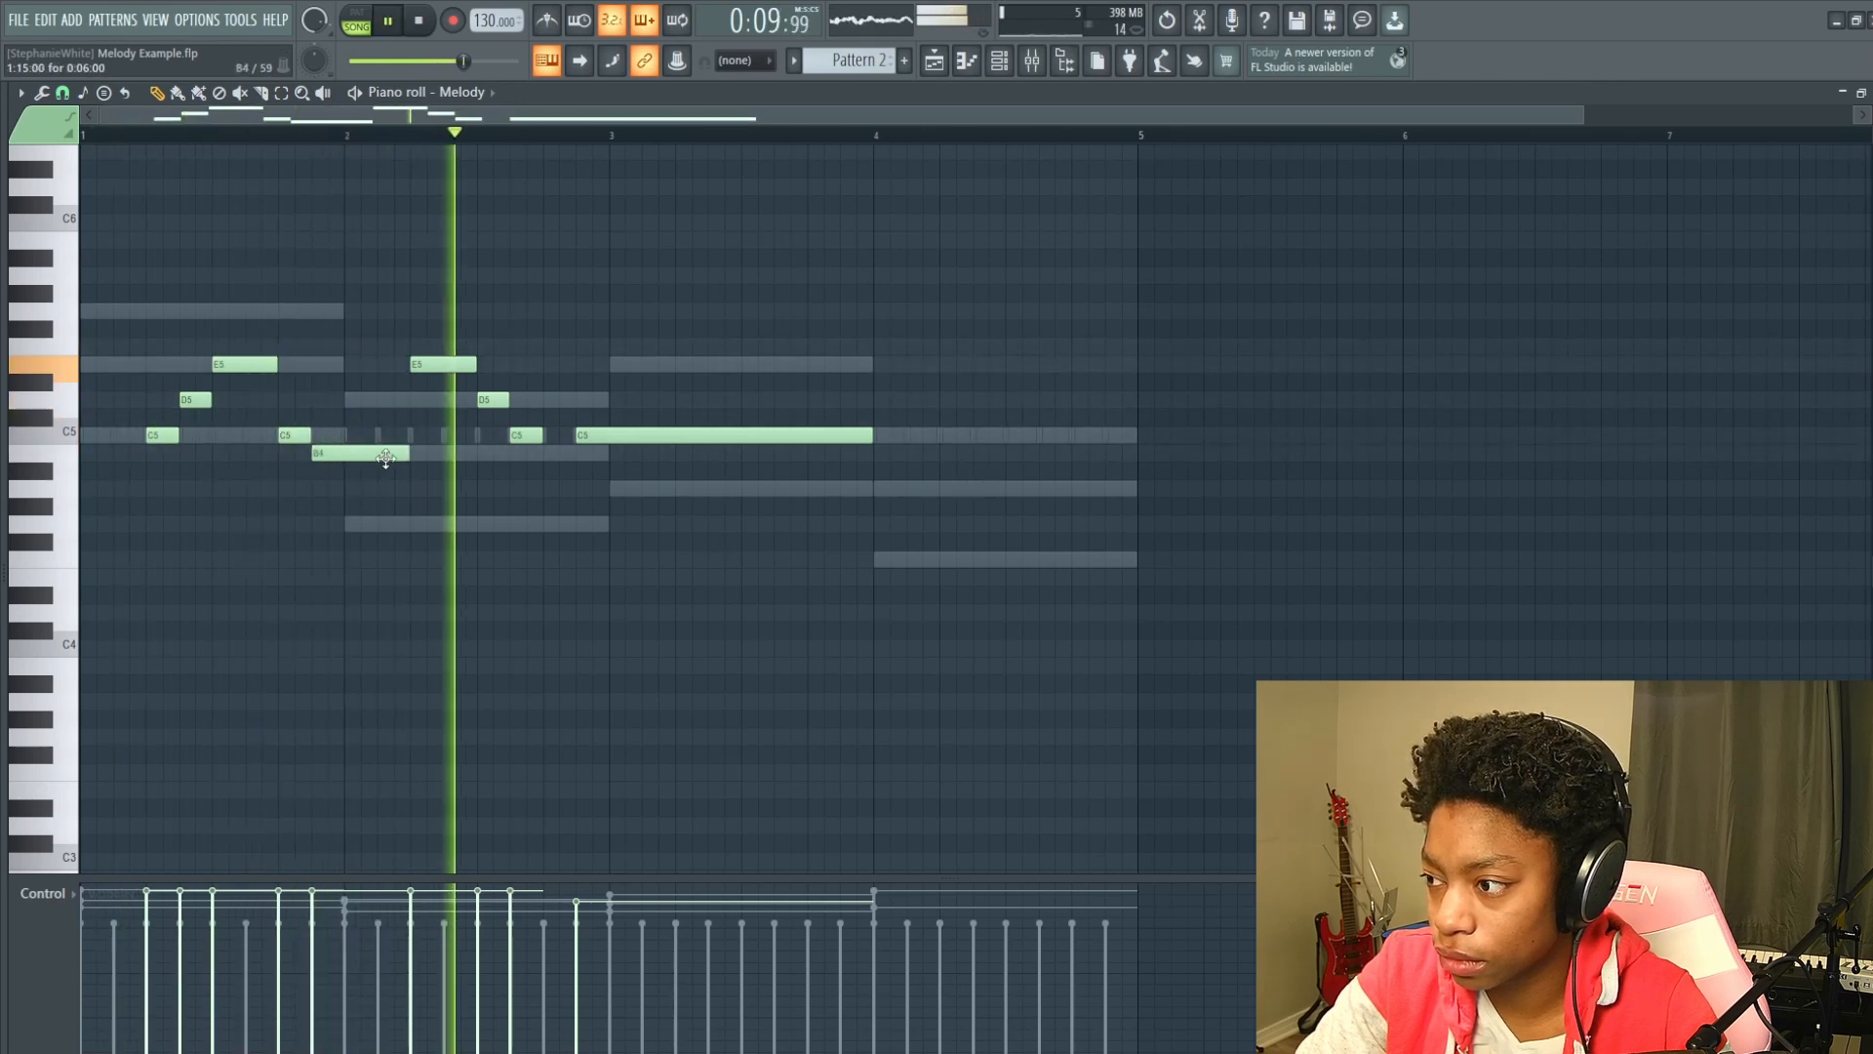
Lower the long final C5 melody note to A4 and preview the changed phrase from the end of bar 1.
key("space")
left_click_drag(614, 436, 619, 491)
key("space")
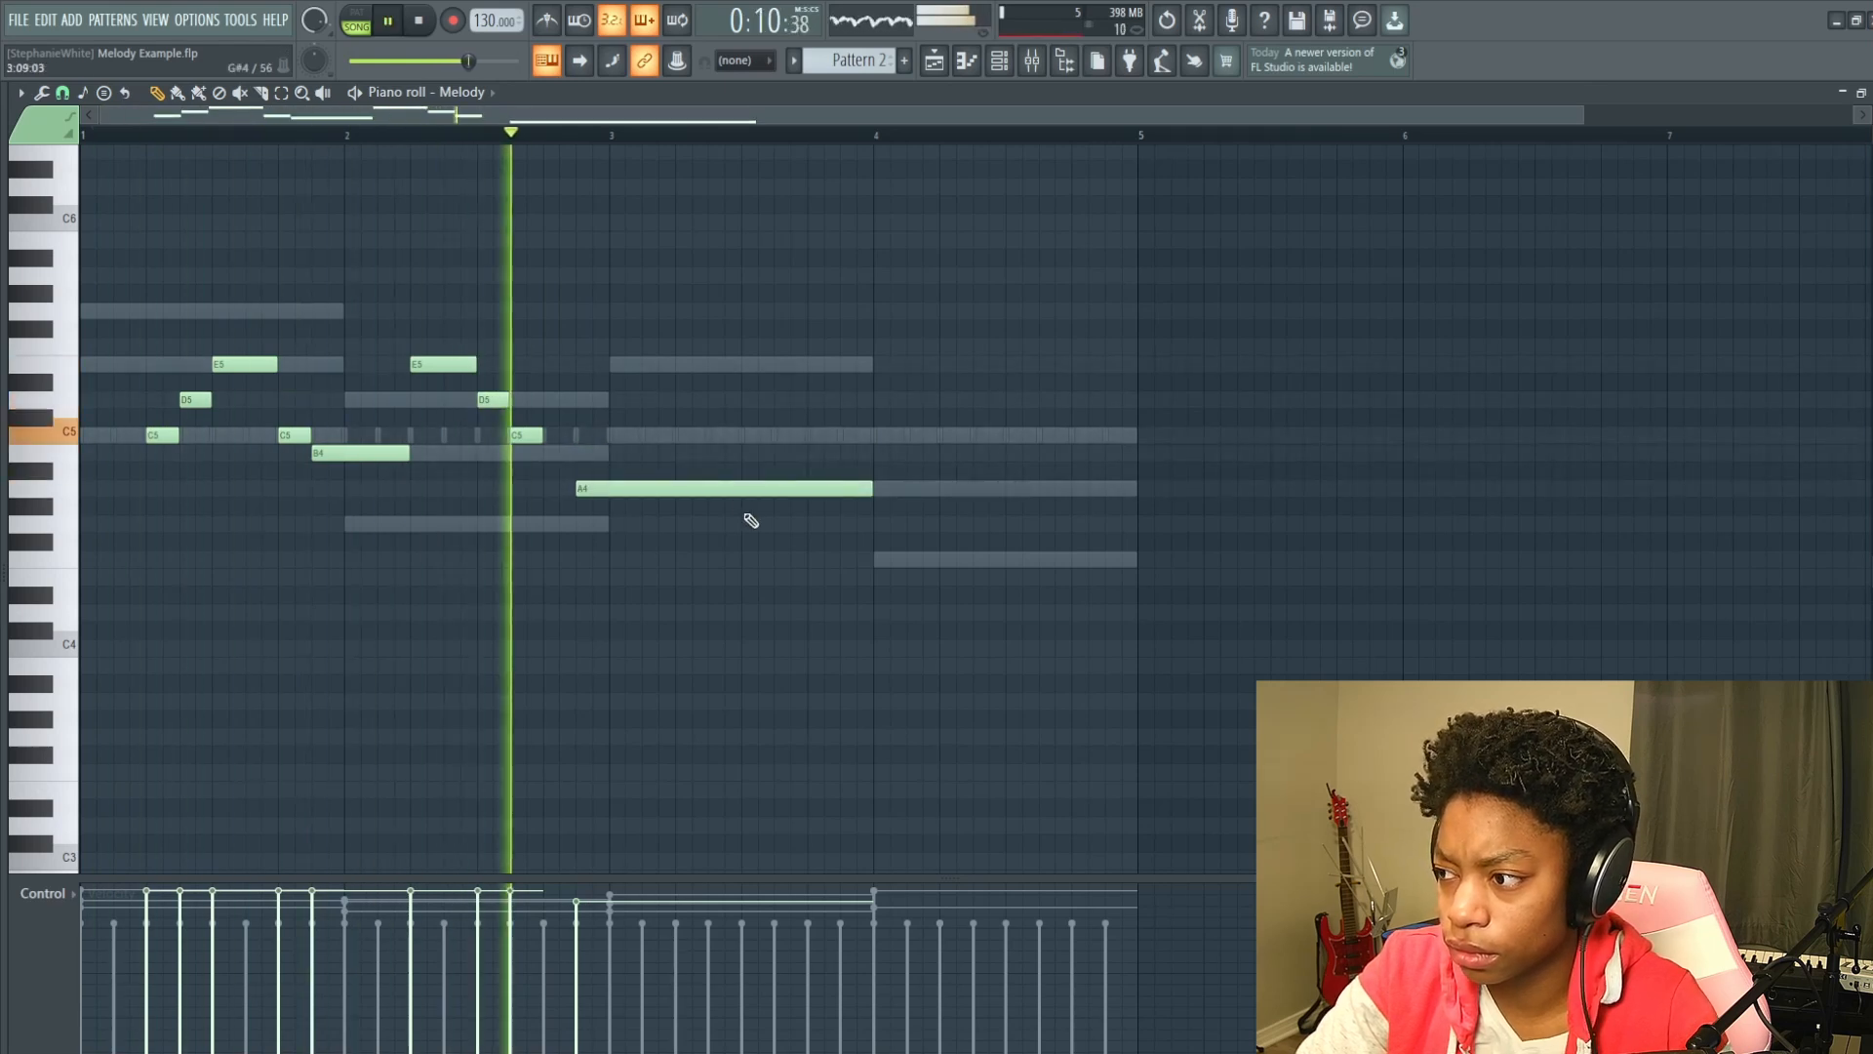
key("space")
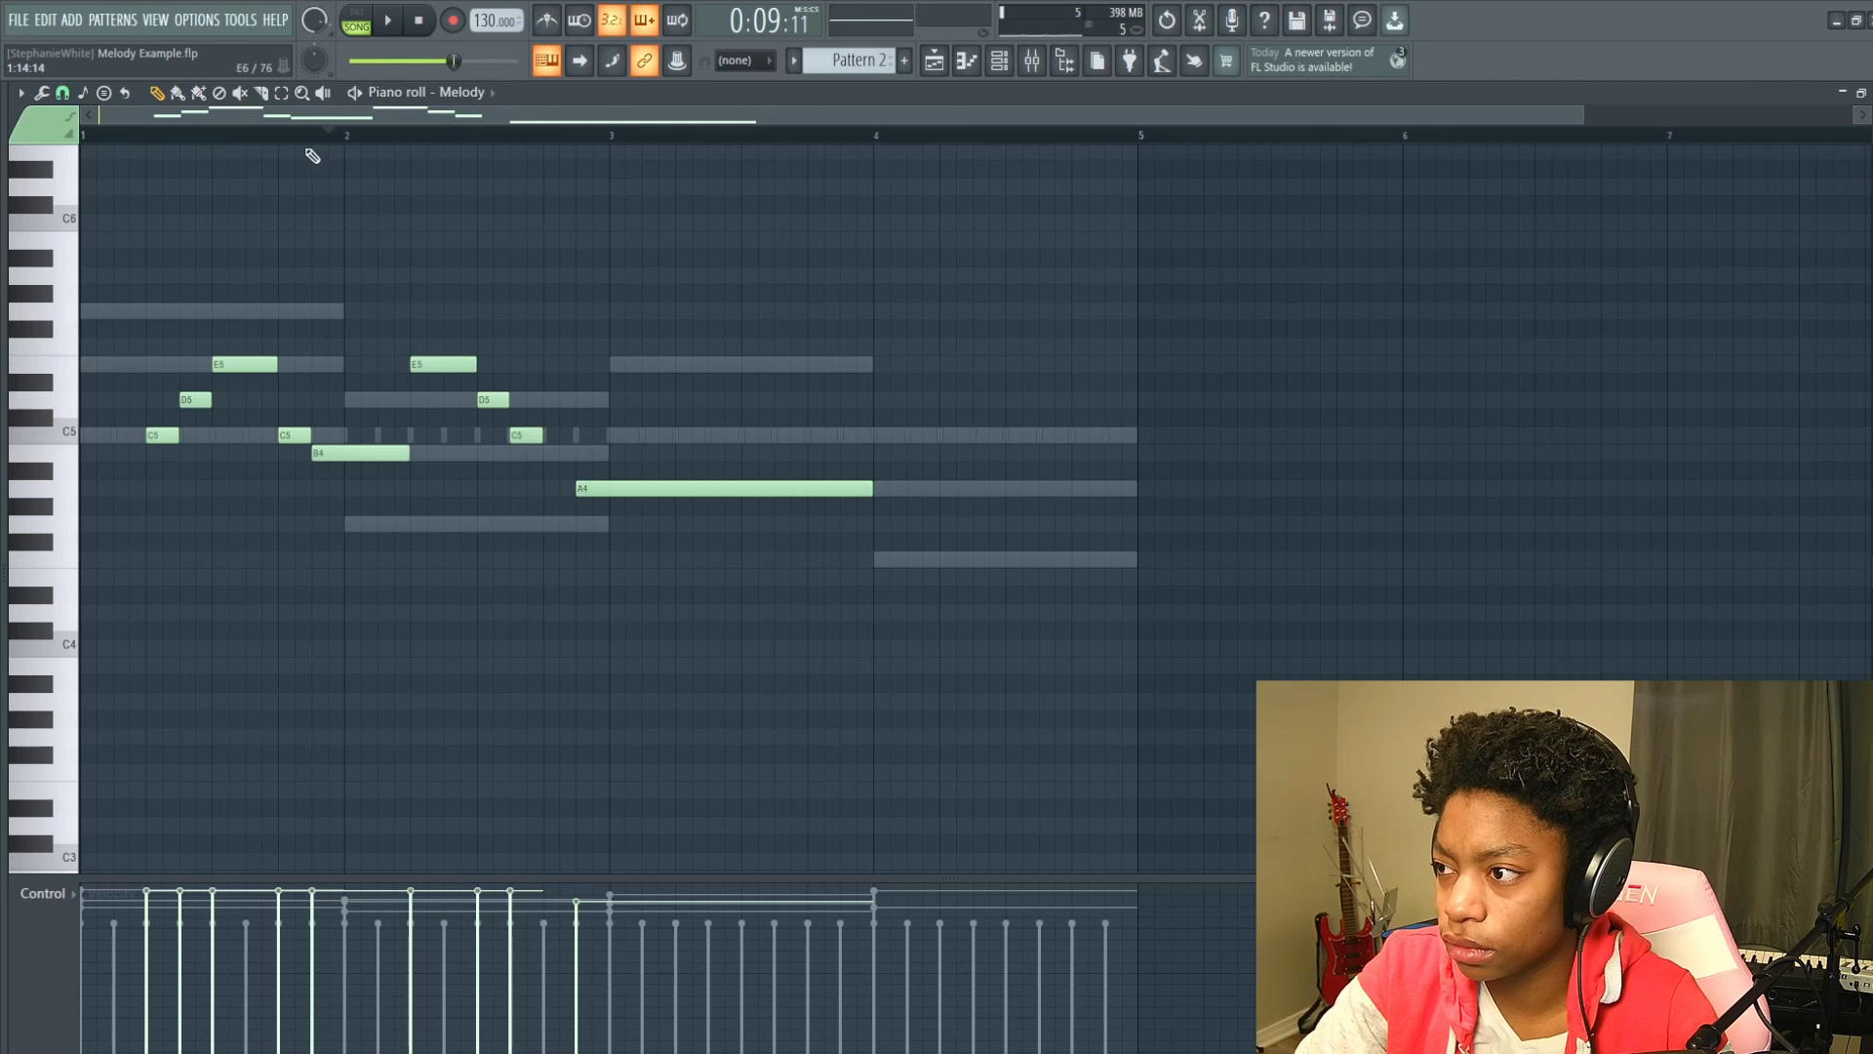
key("space")
key("space")
Lower the E5, D5 and C5 notes in bar 2 to D5, C5 and B4, and preview the melody.
left_click_drag(442, 371, 519, 454)
key("space")
key("space")
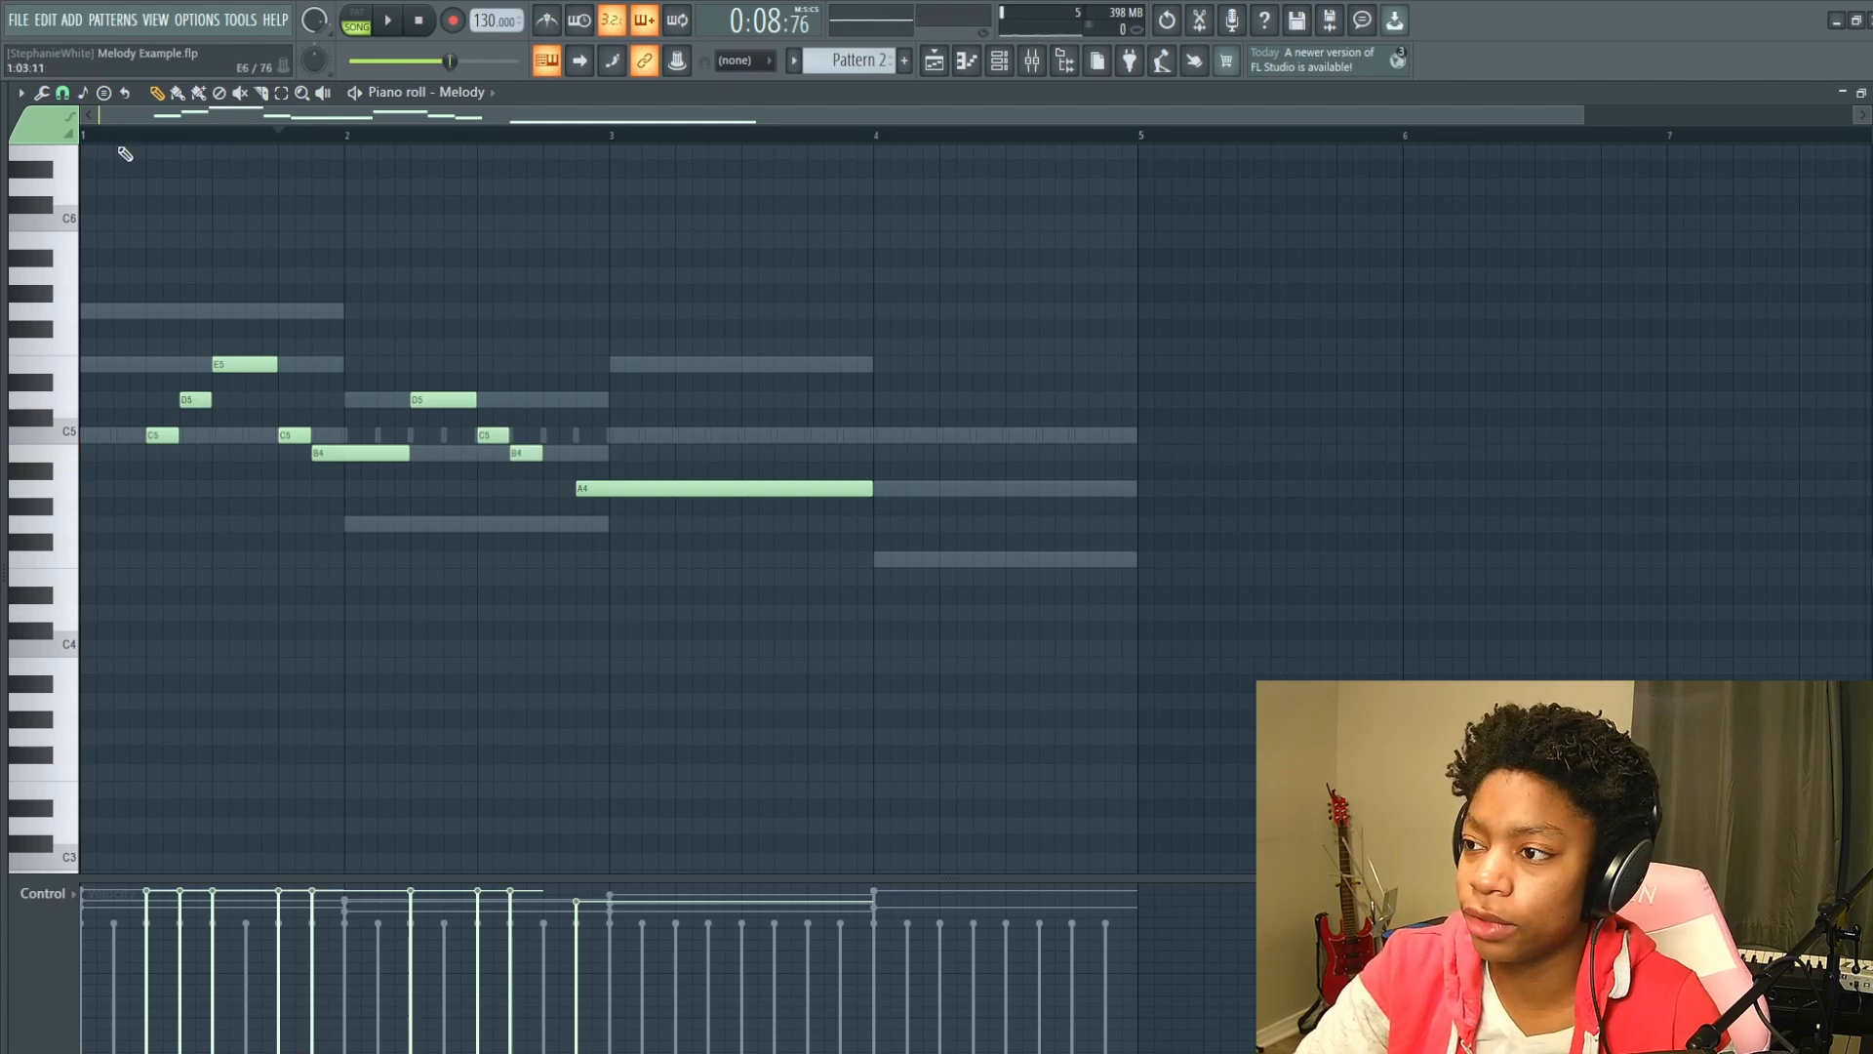
key("space")
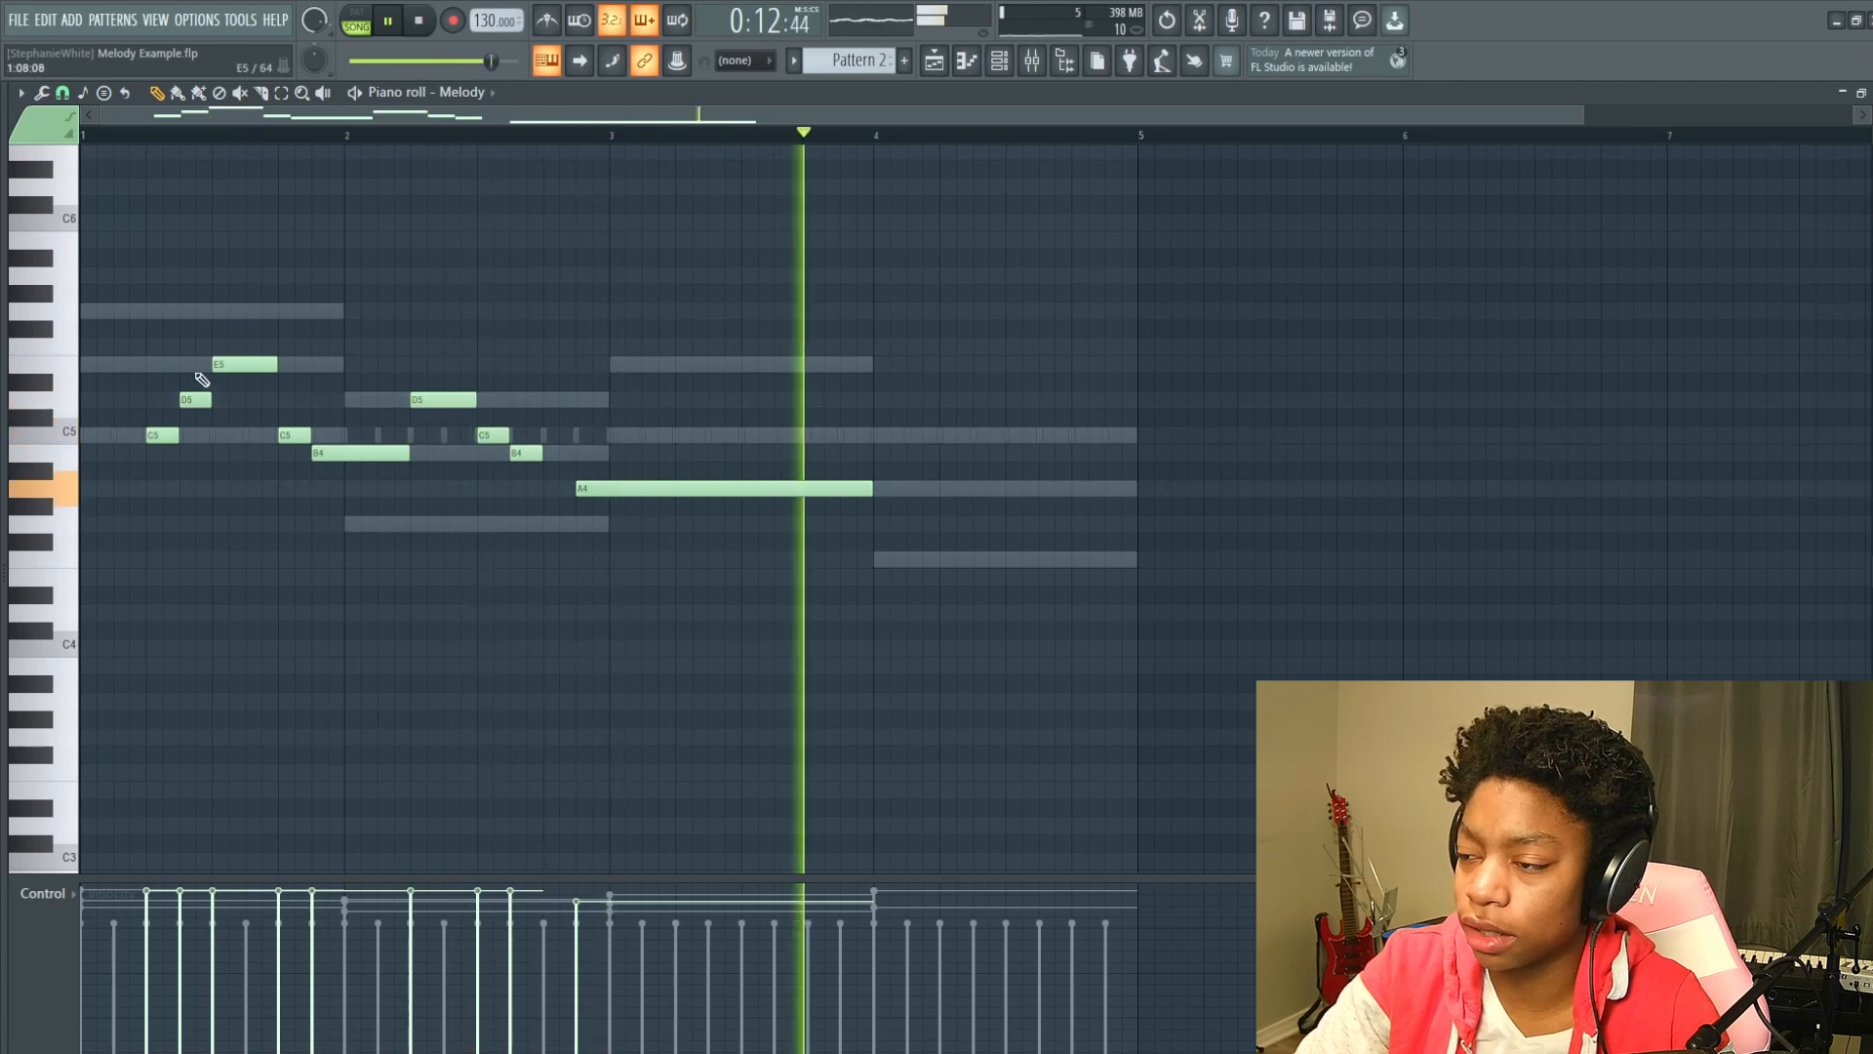
key("space")
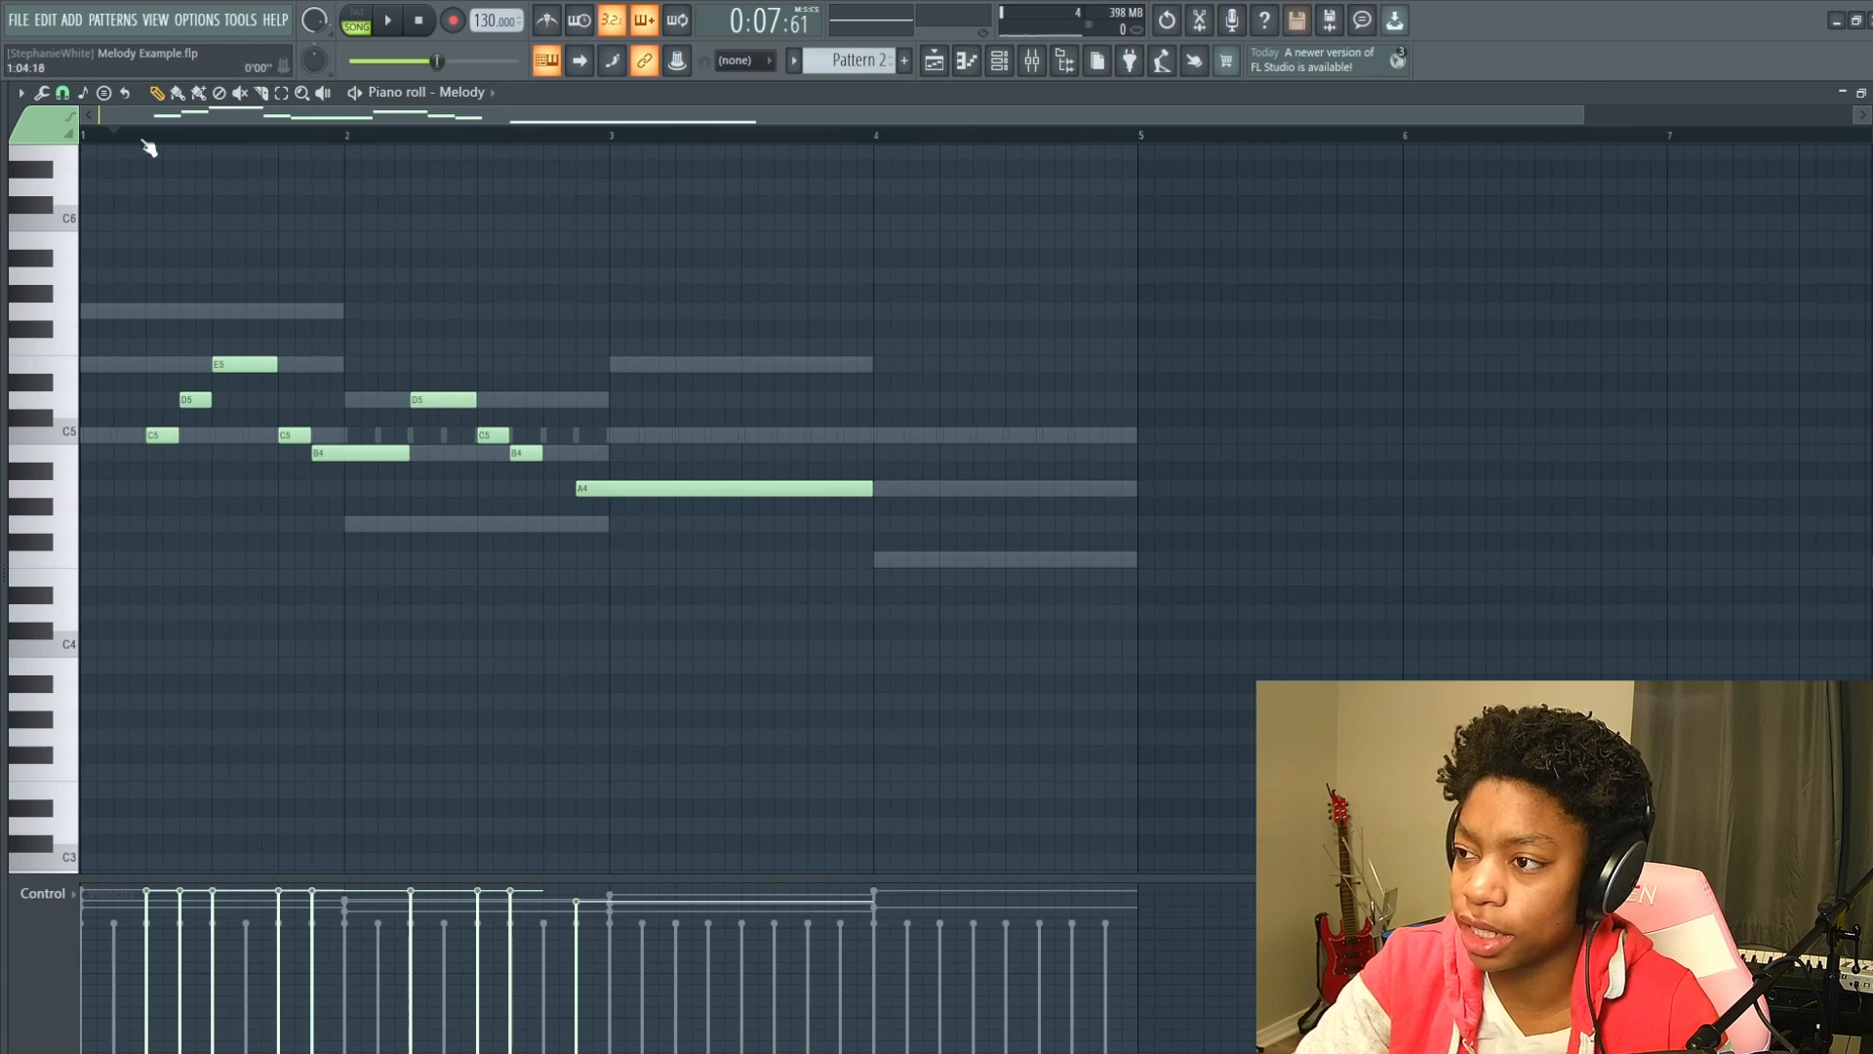
Play the melody again and extend the short B4 note in bar 2 to the start of the long A4 note.
key("space")
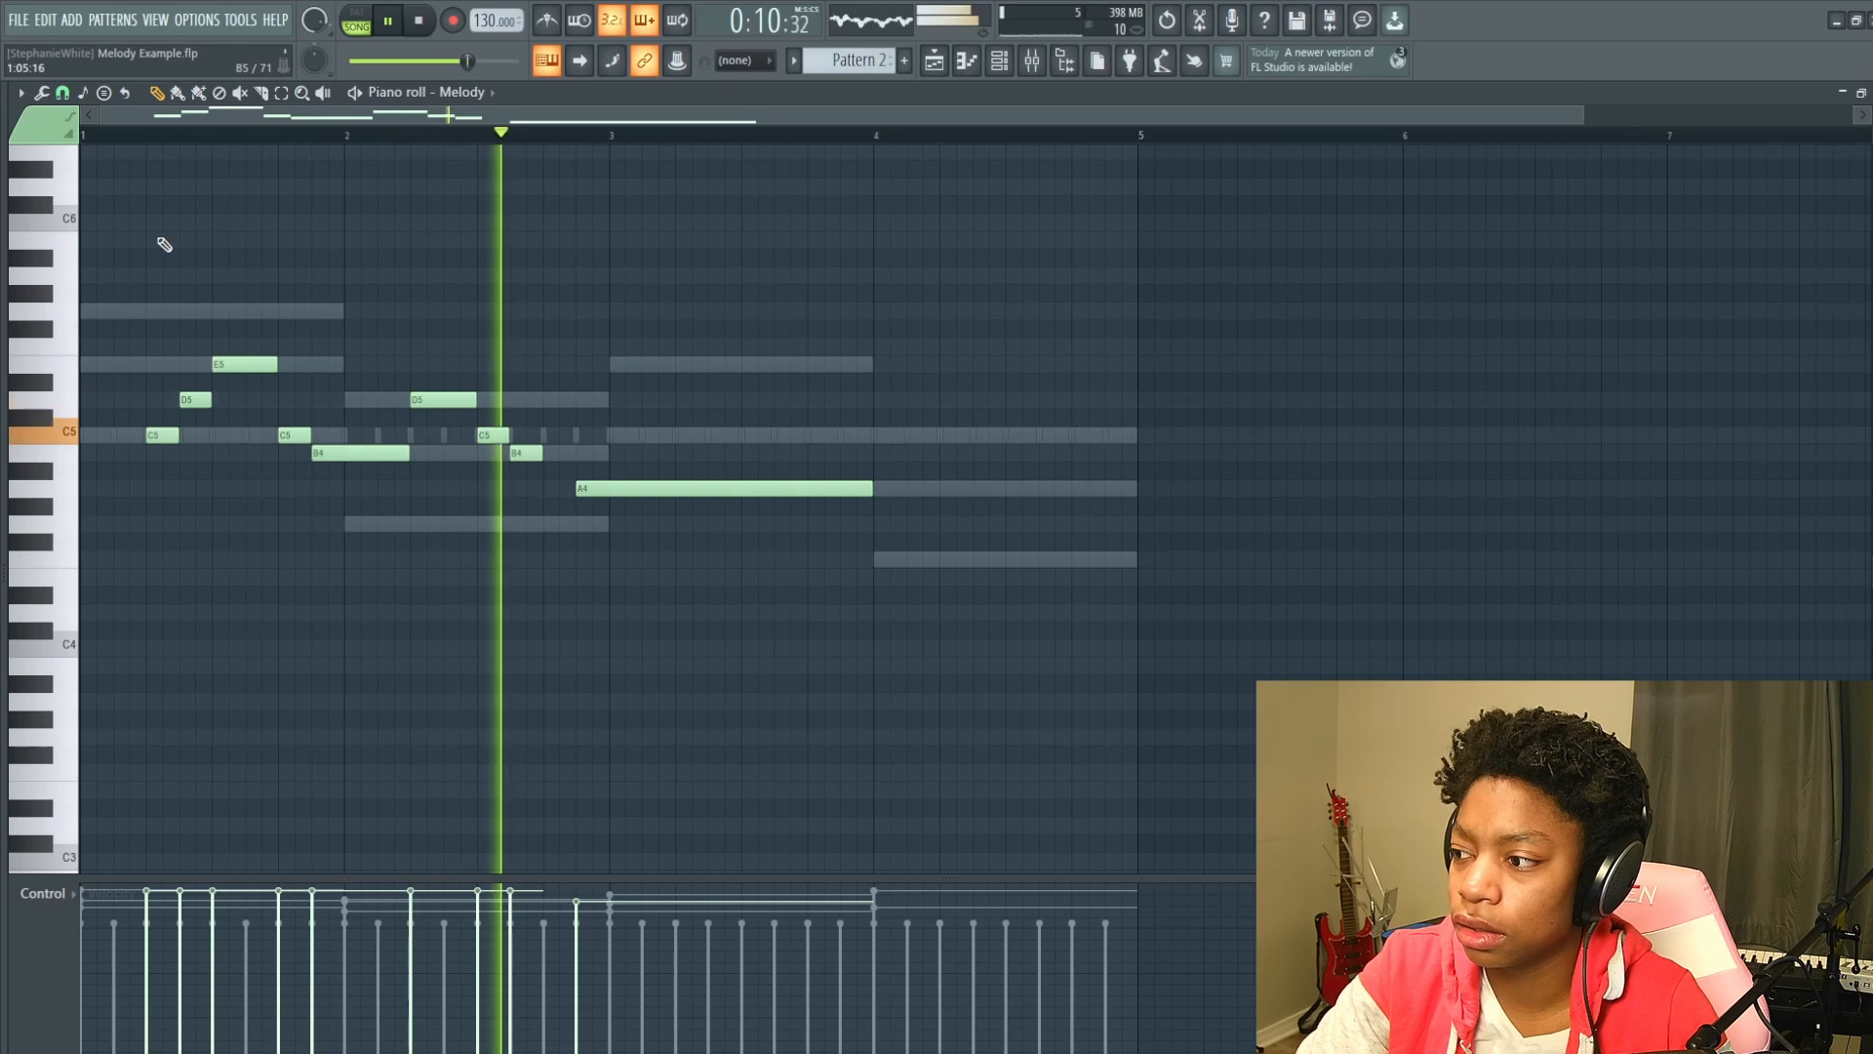
scroll(391, 400, "up", 1)
key("space")
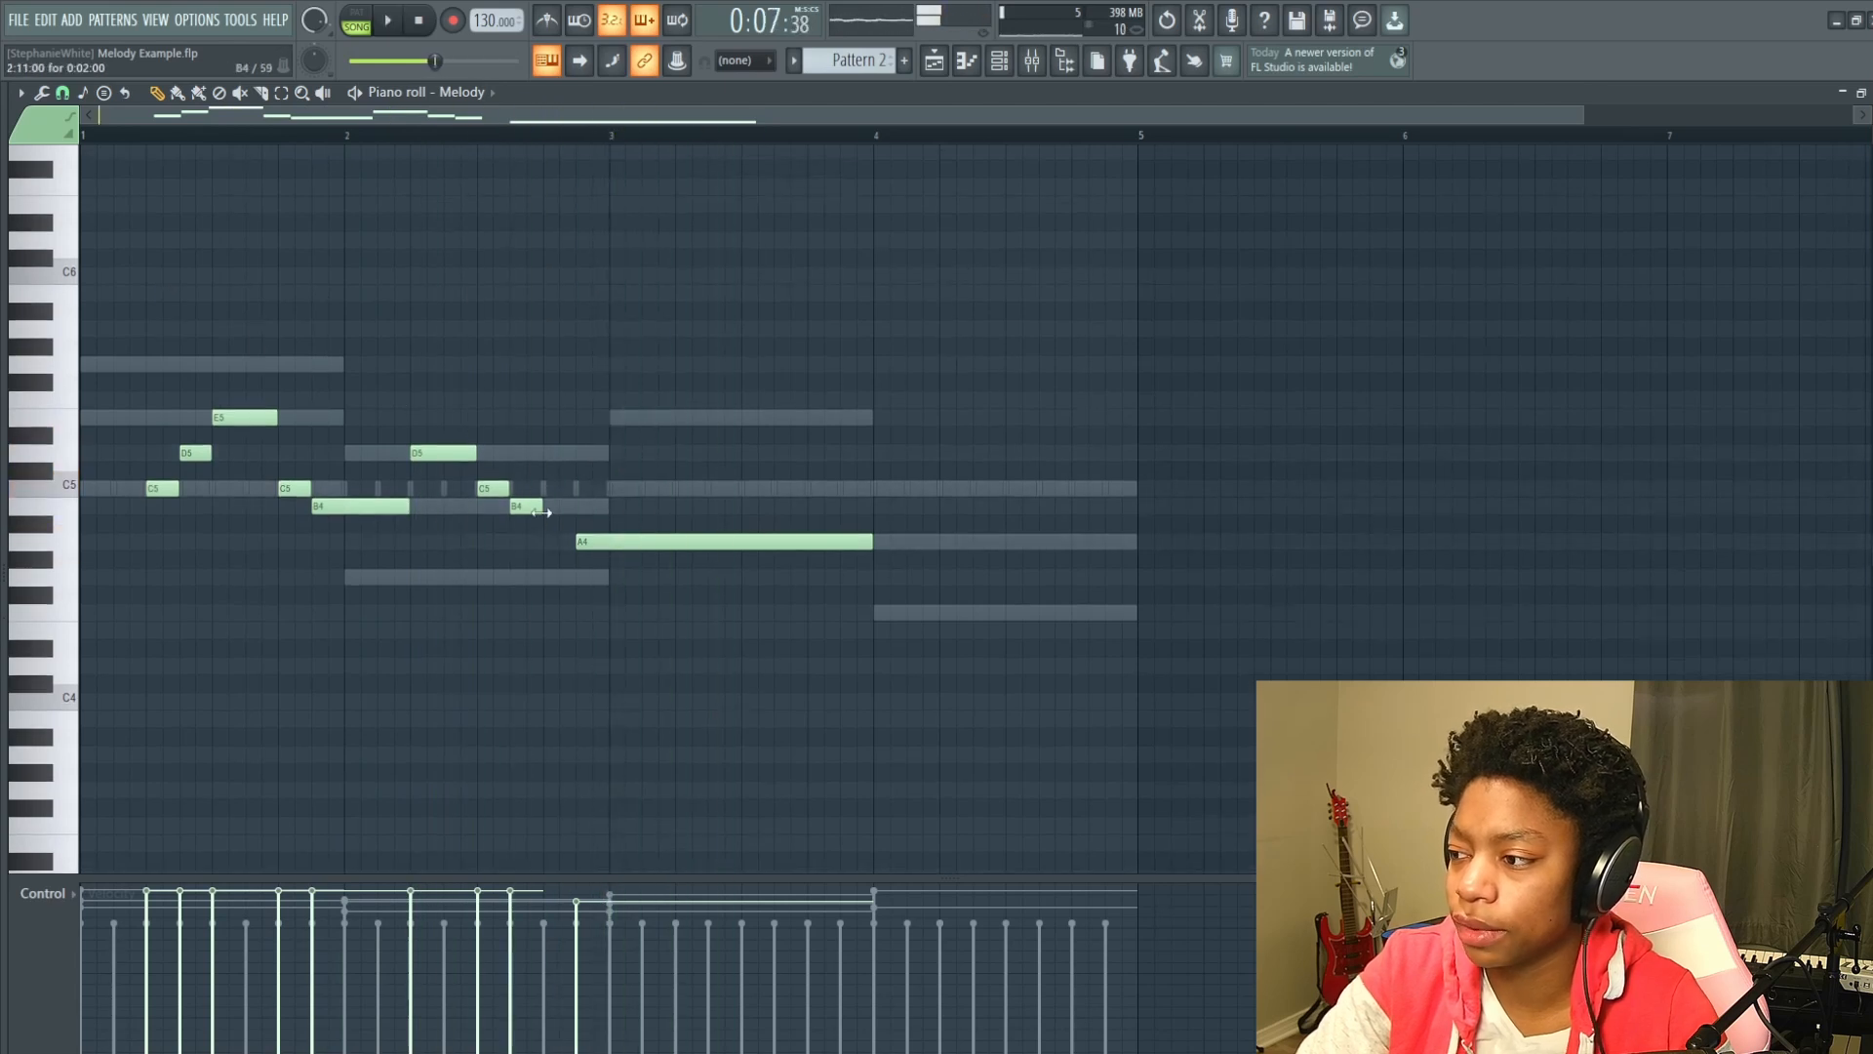
left_click_drag(539, 507, 566, 512)
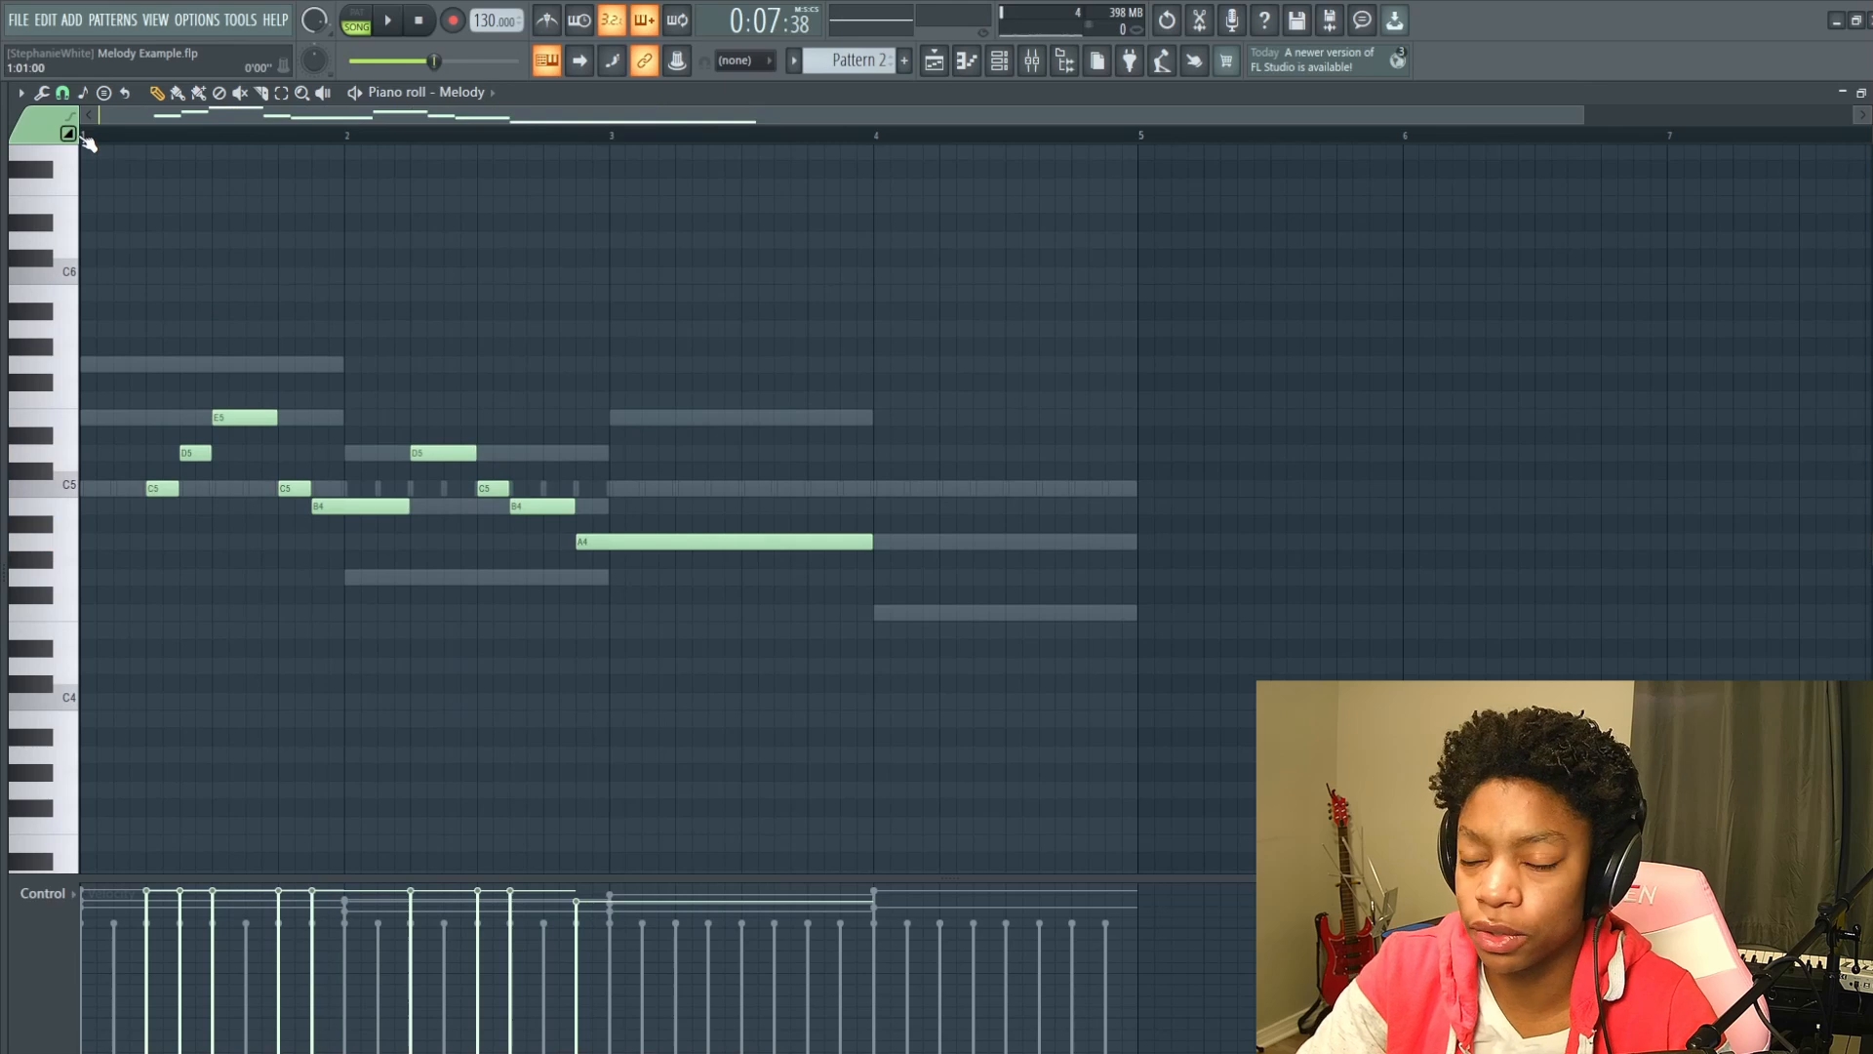
Close the piano roll, deselect the Pattern 2 clip and play the two-pattern arrangement from bar 1.
left_click(1871, 93)
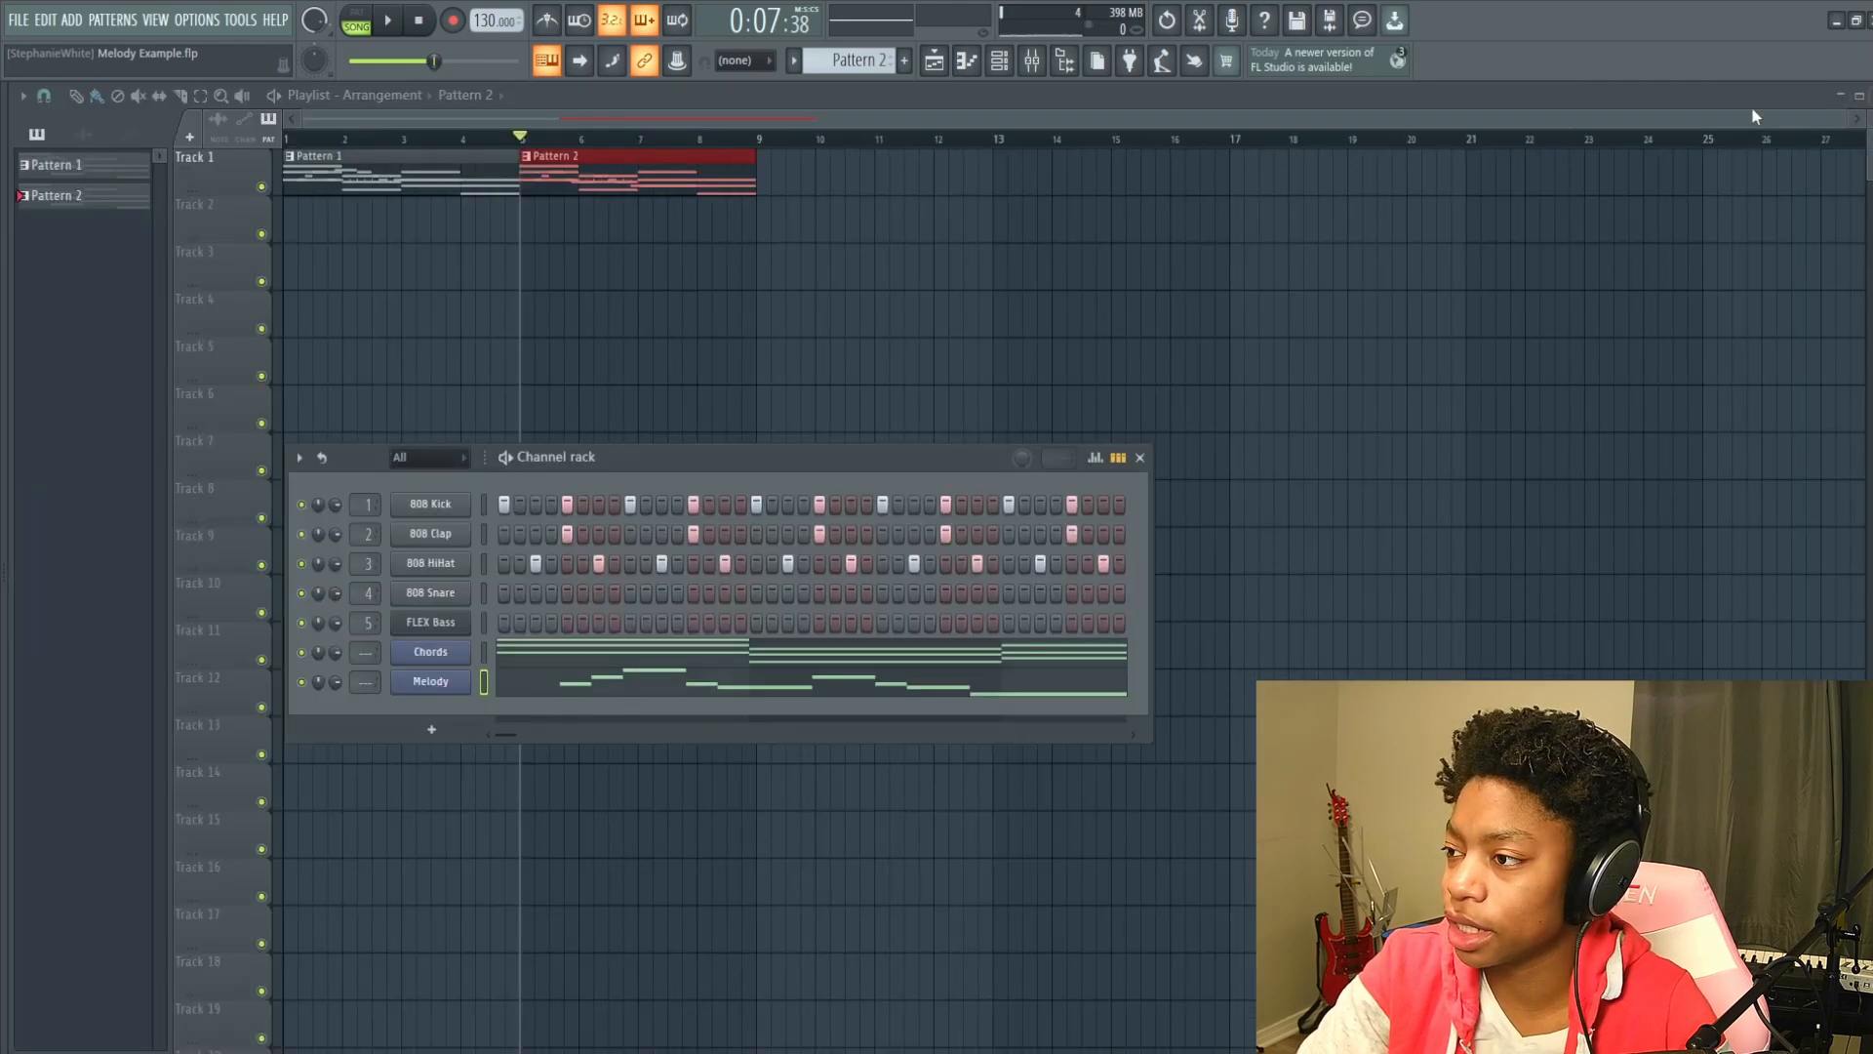
left_click_drag(525, 139, 286, 139)
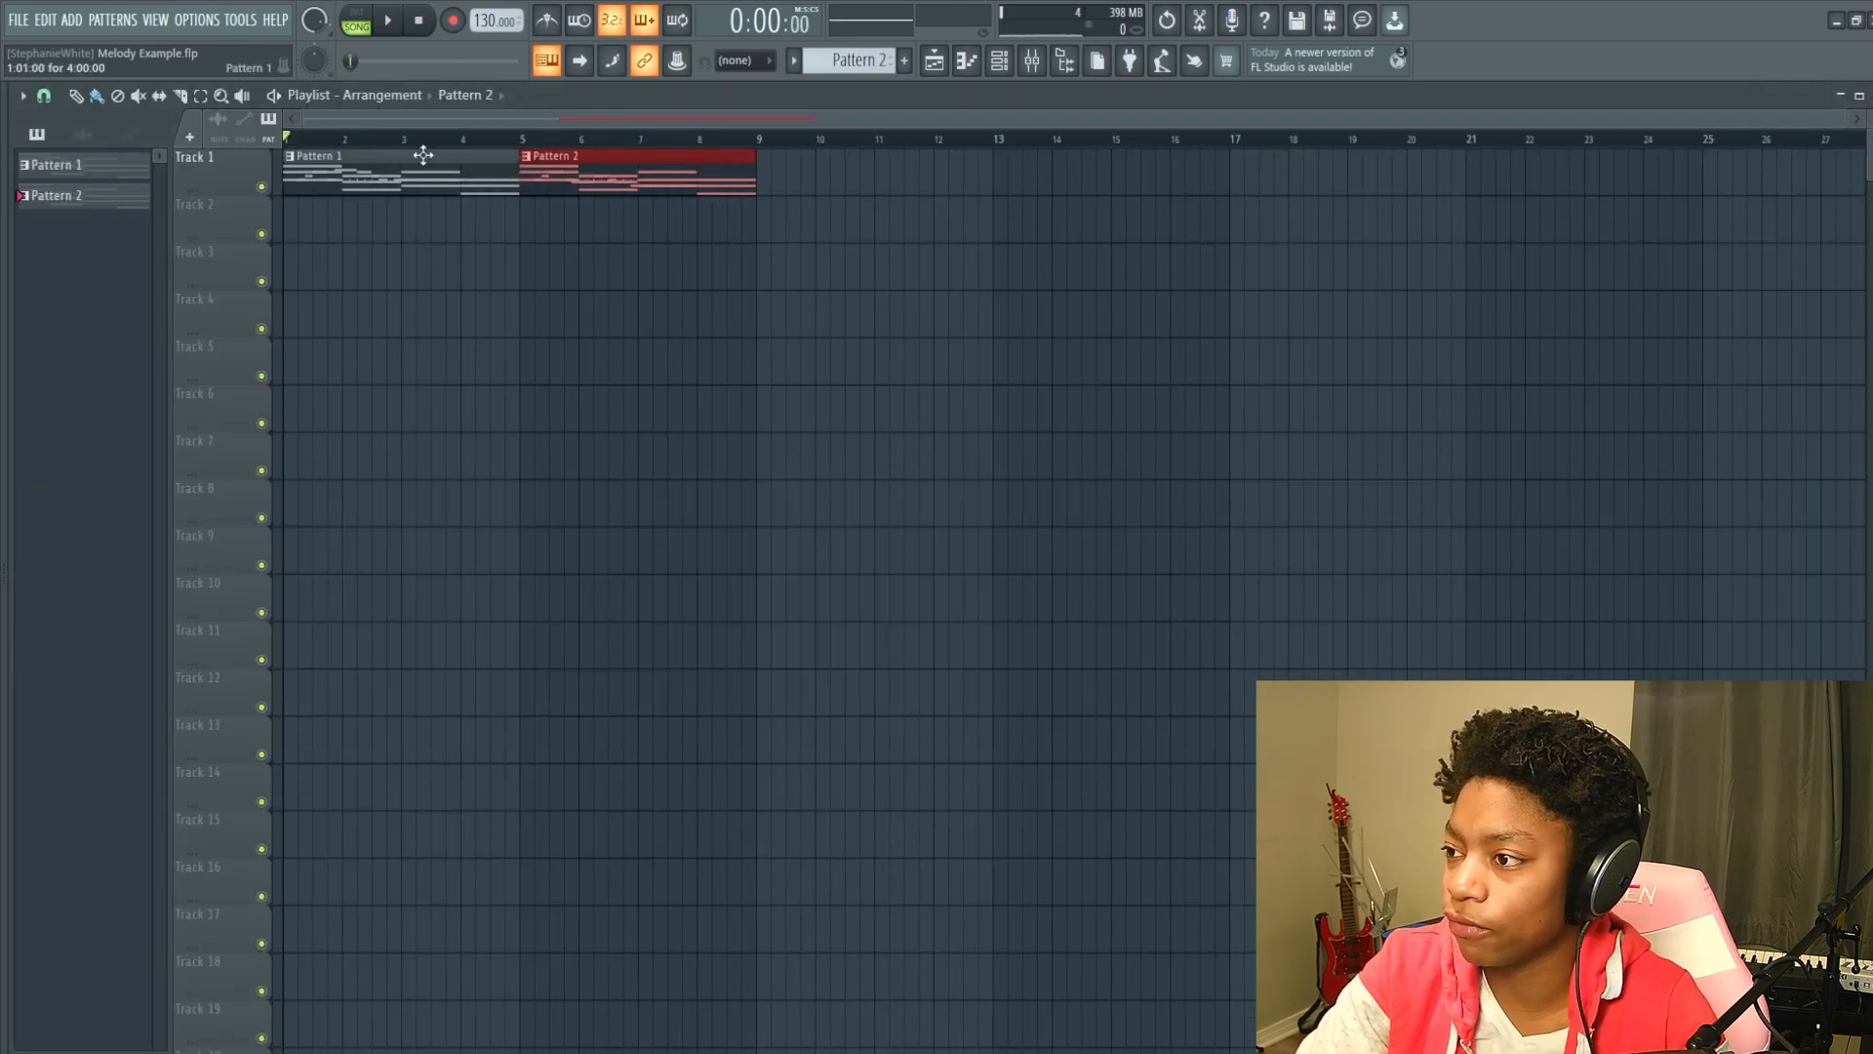
left_click(530, 256, "ctrl")
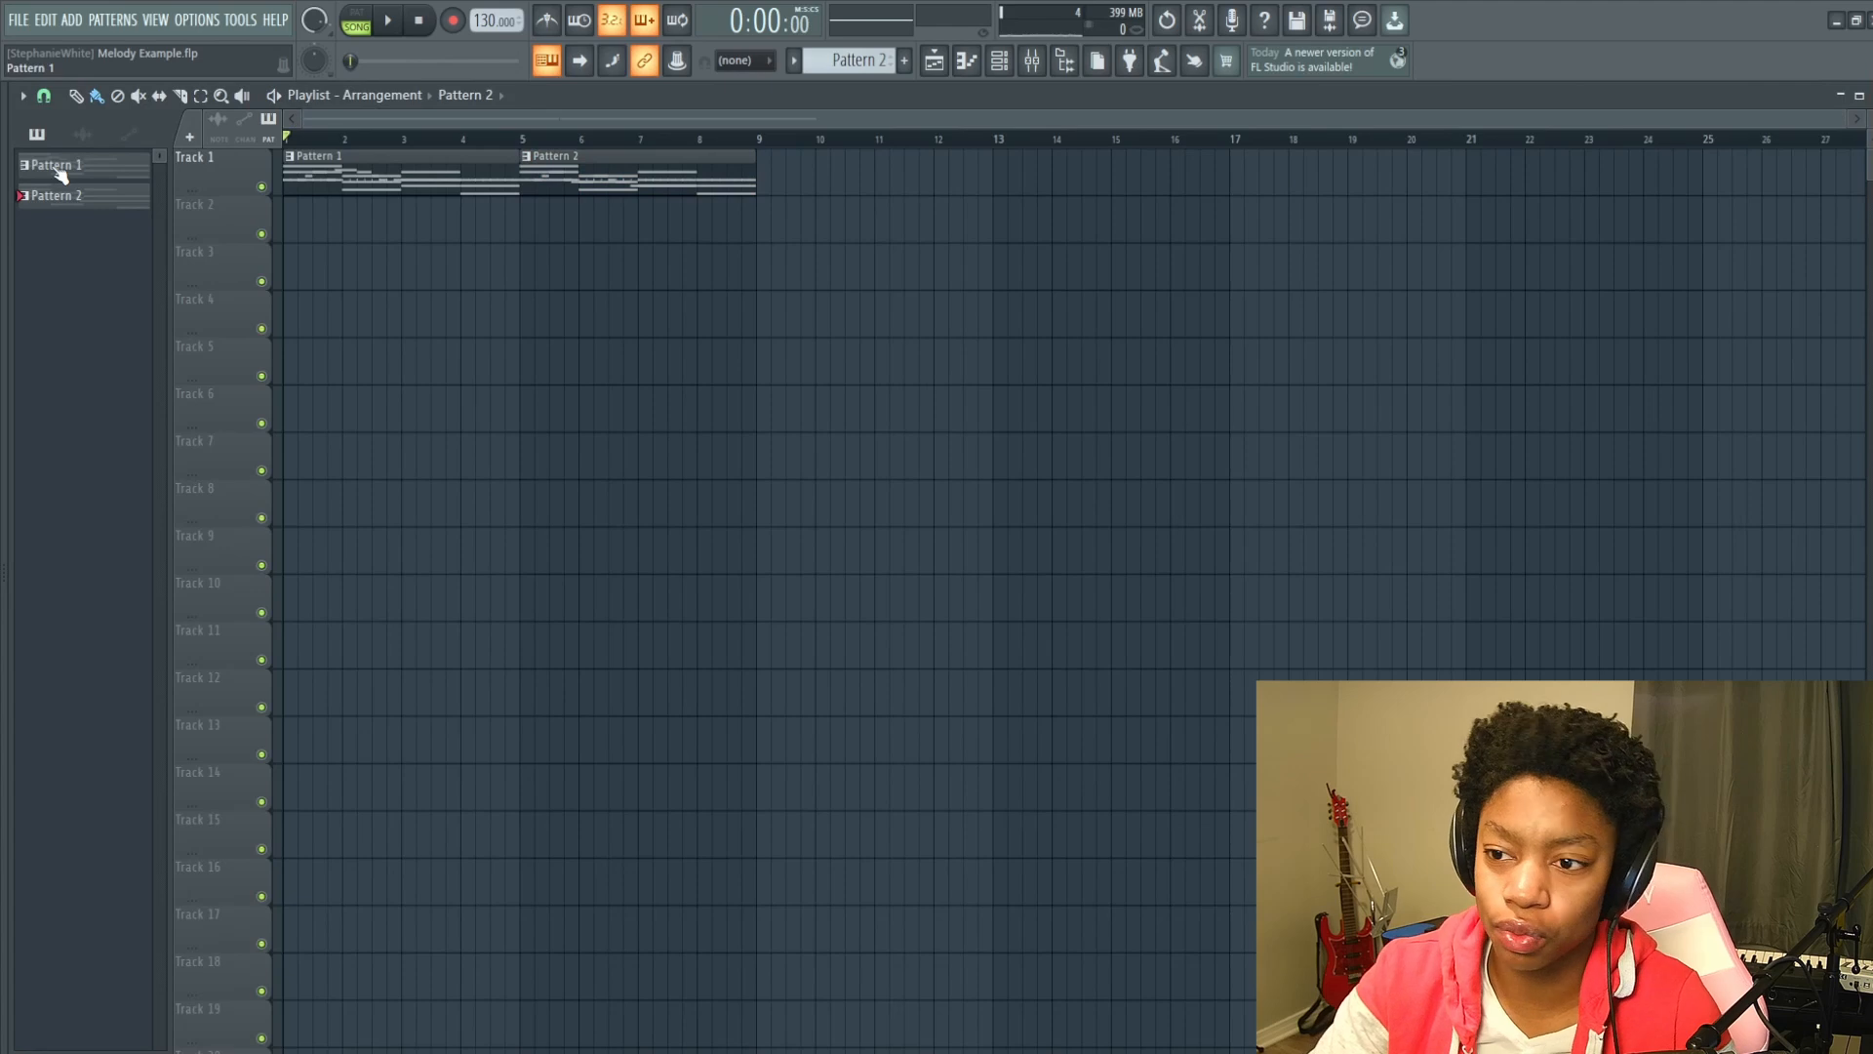
key("space")
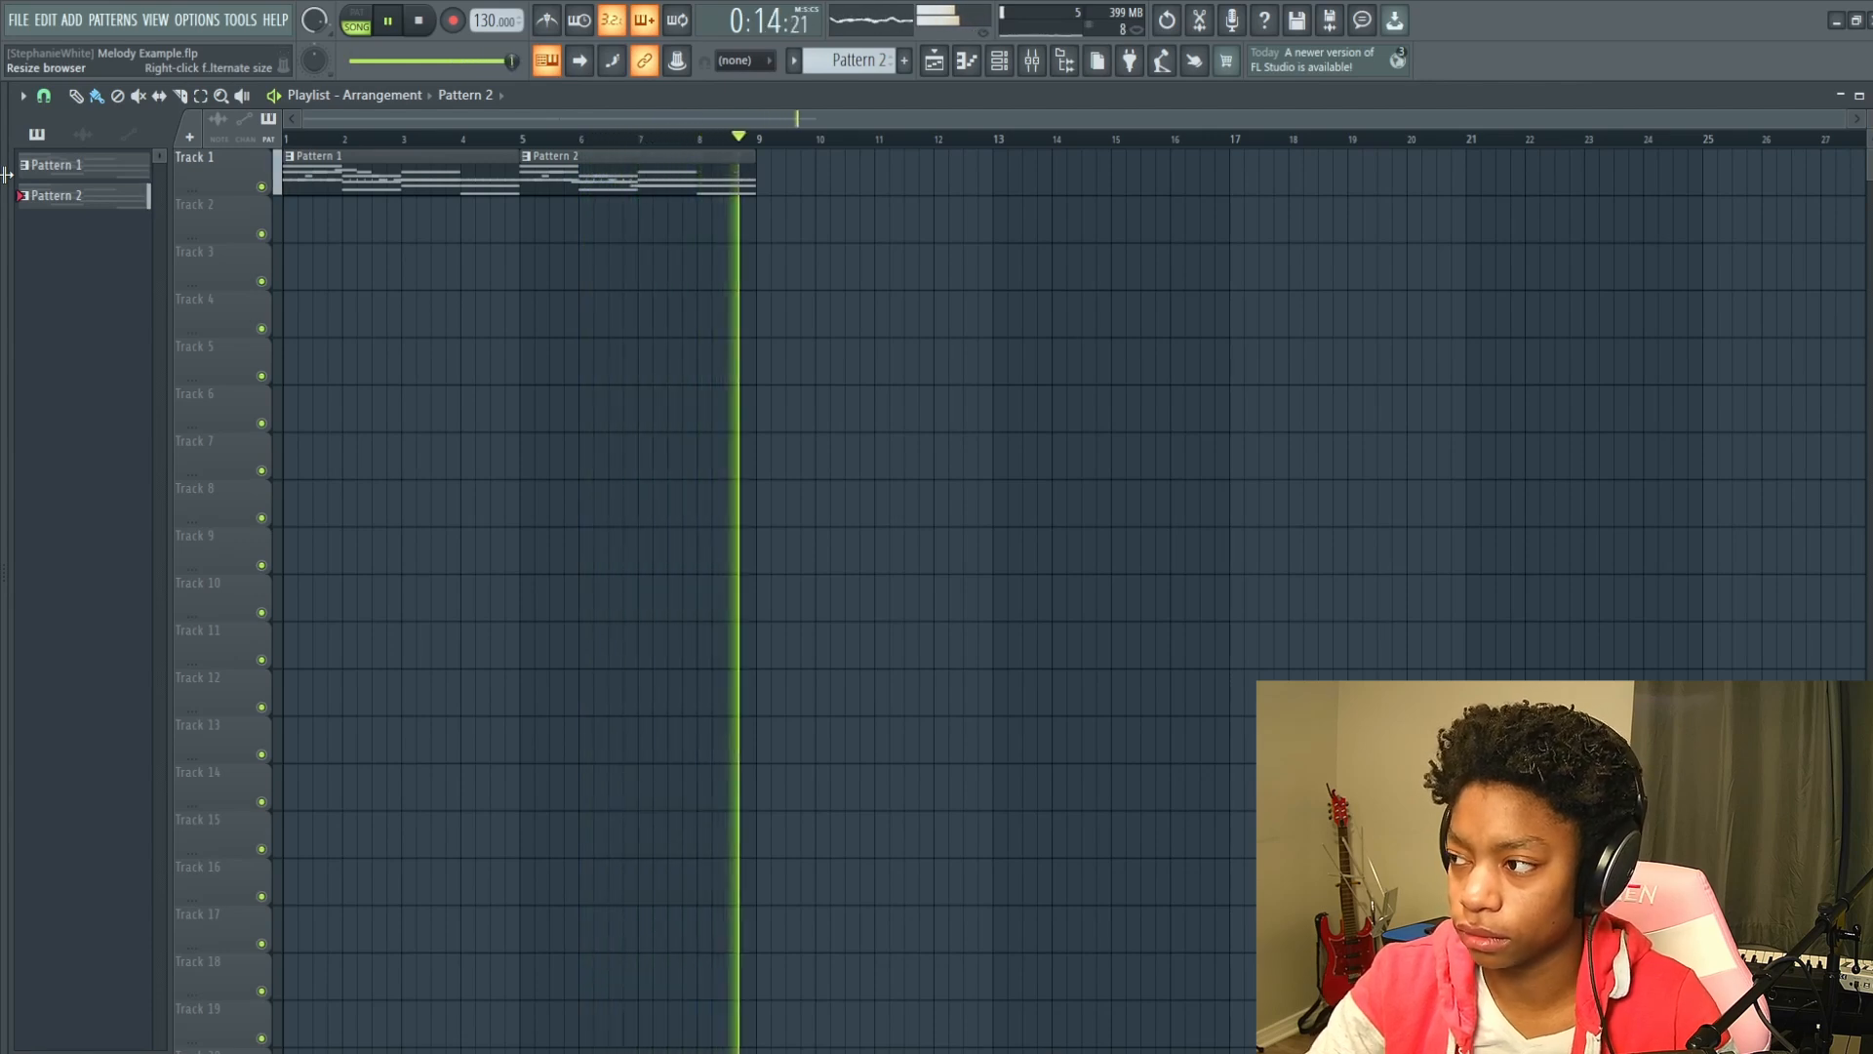
key("space")
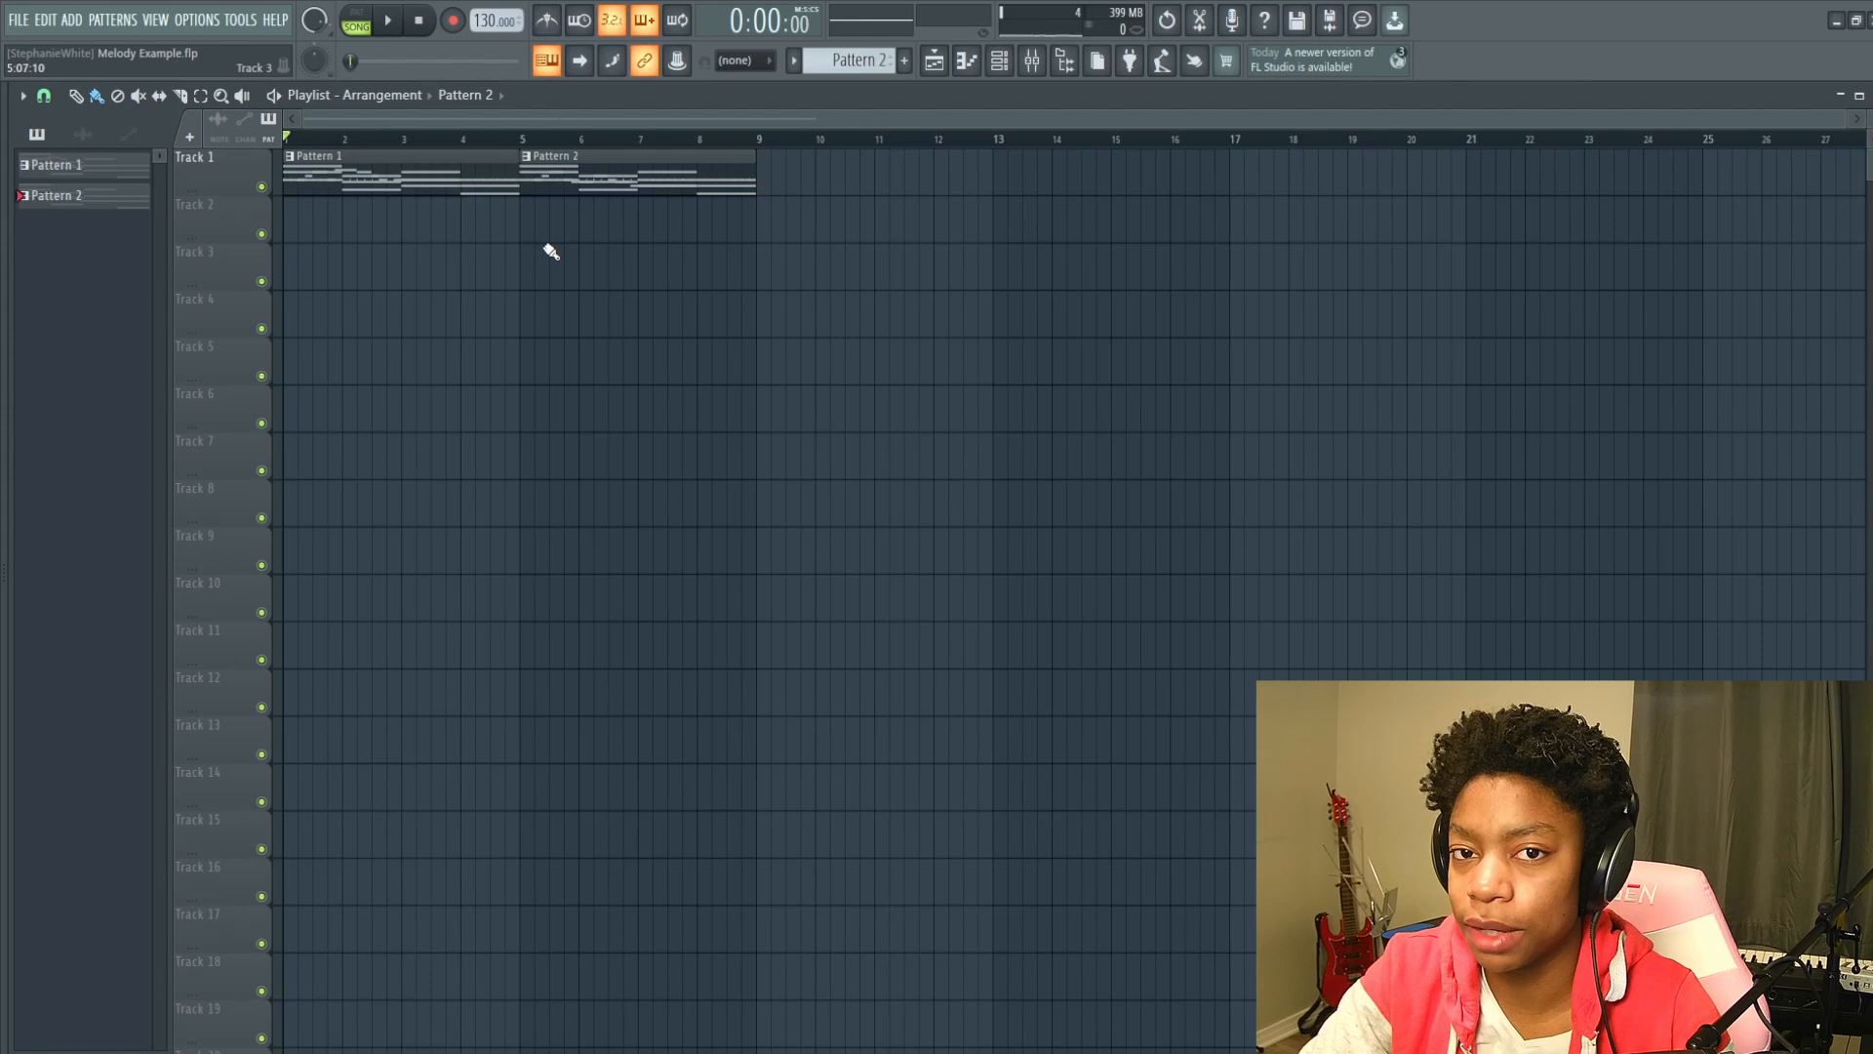
In Pattern 1, clone the Melody channel with the original muted, and widen the channel rack to show more steps.
double_click(362, 170)
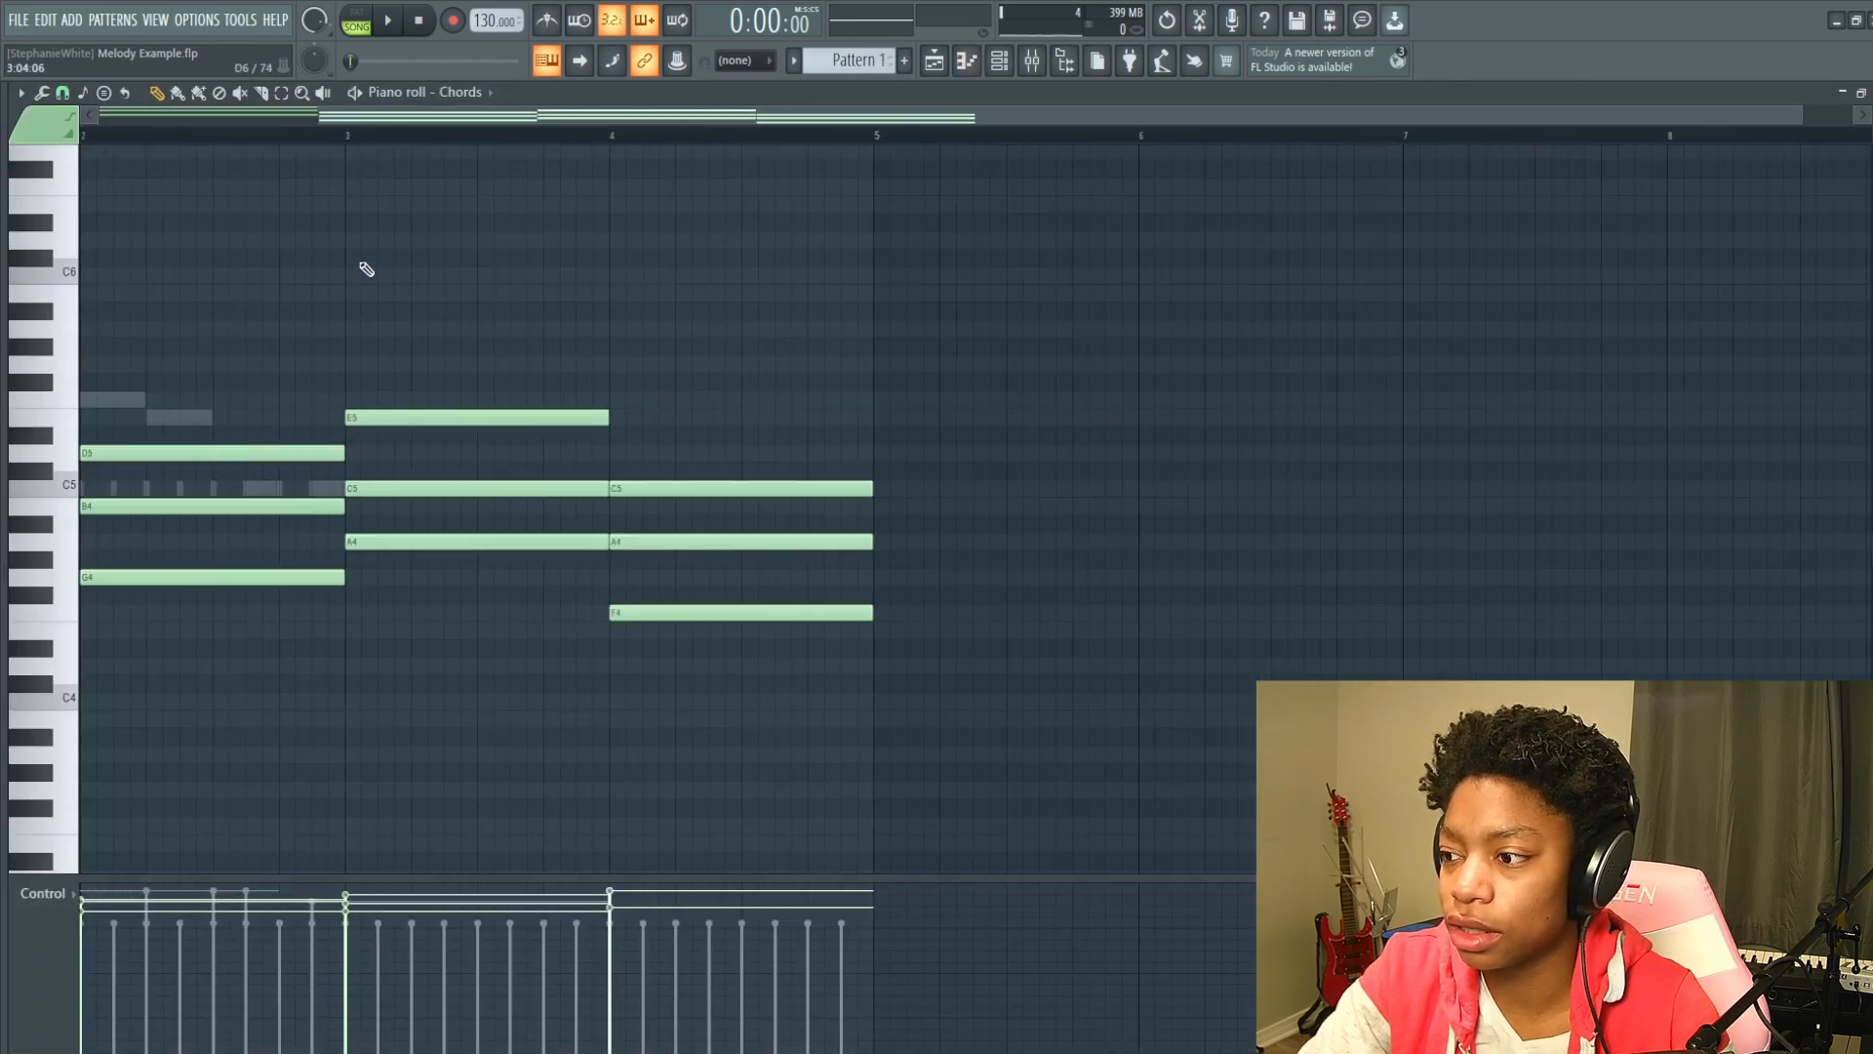
left_click(1862, 94)
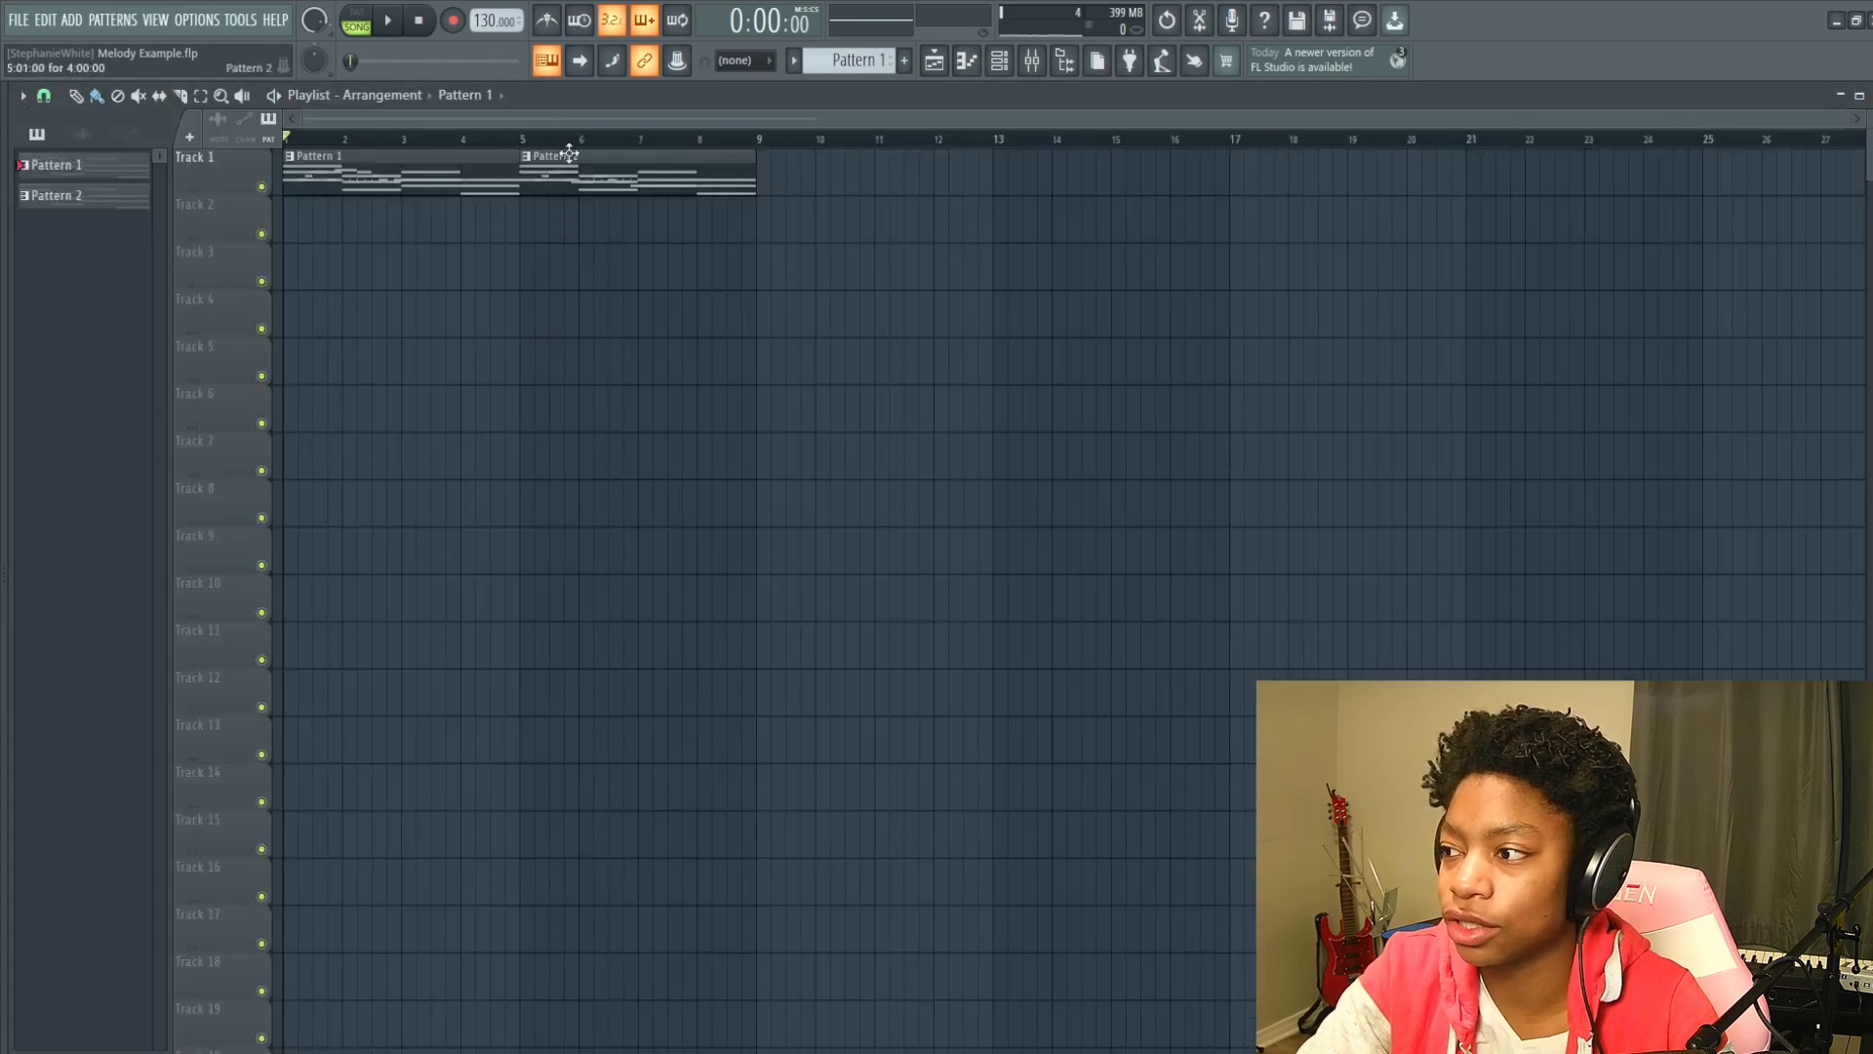
left_click(977, 64)
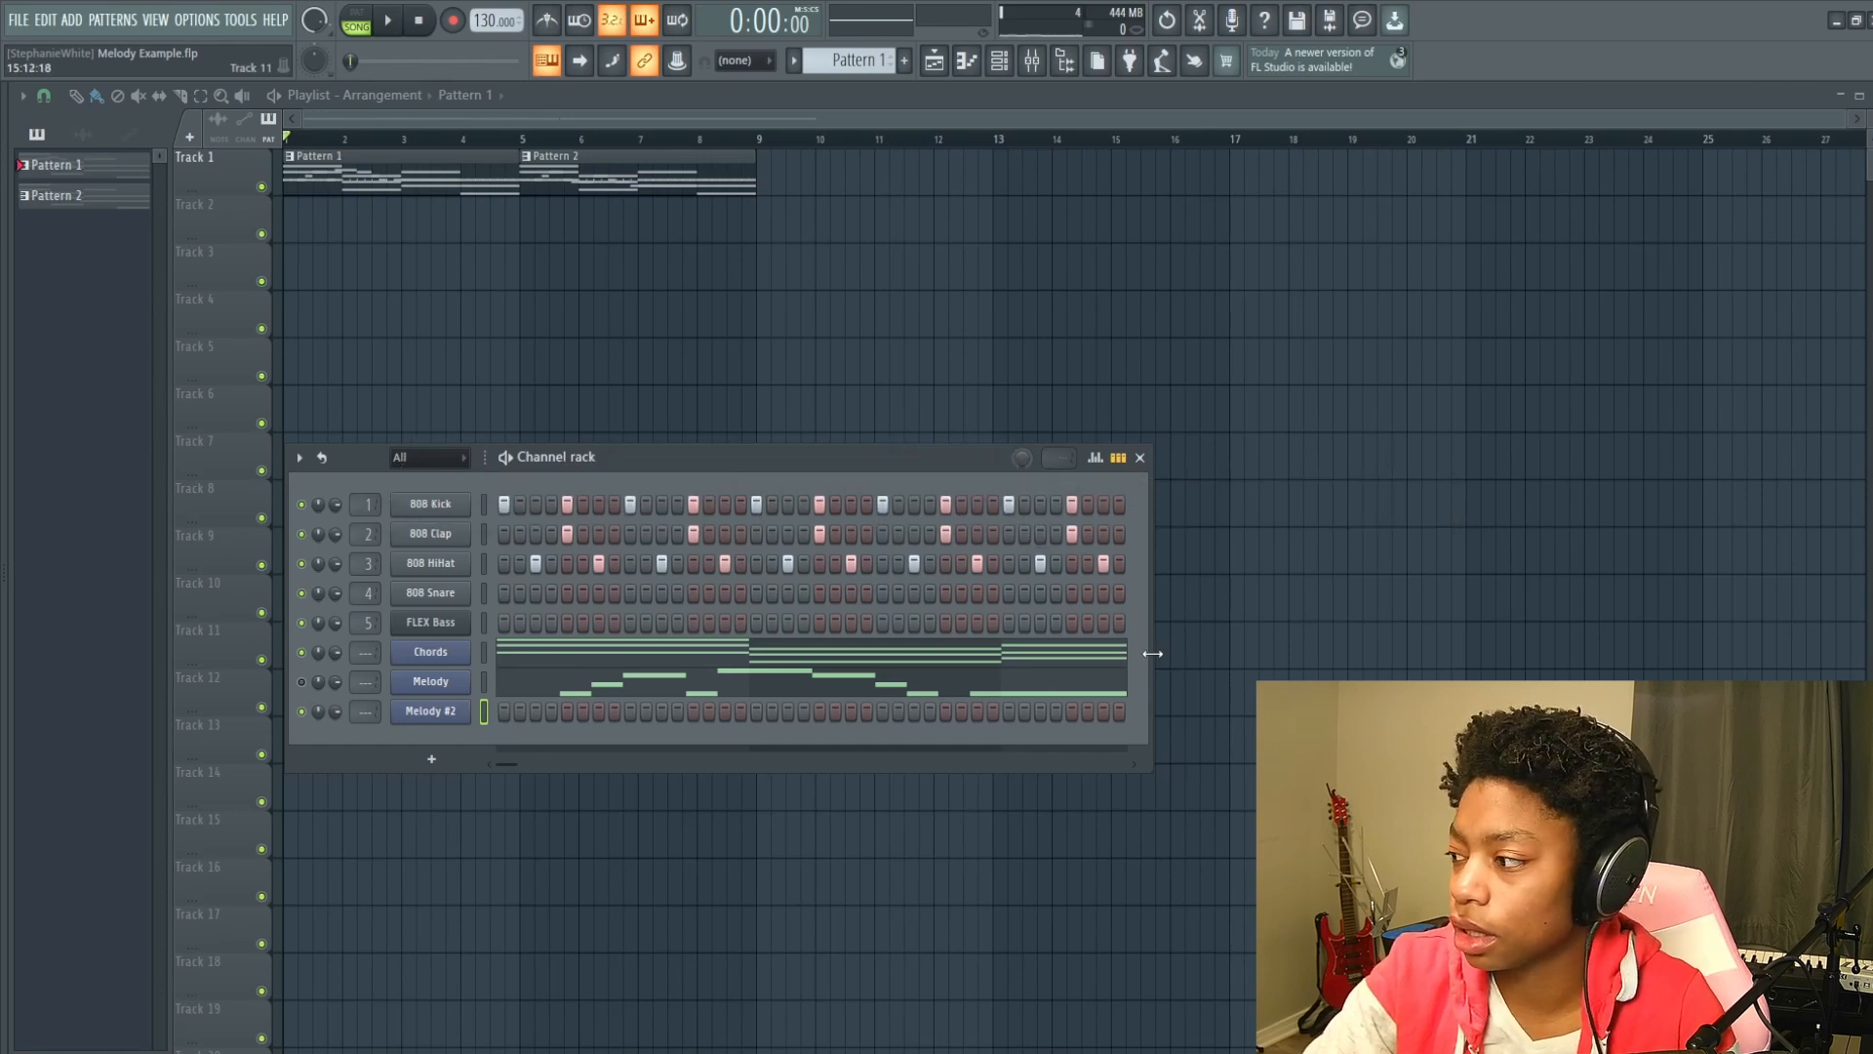
left_click_drag(1152, 653, 1530, 653)
left_click(466, 711)
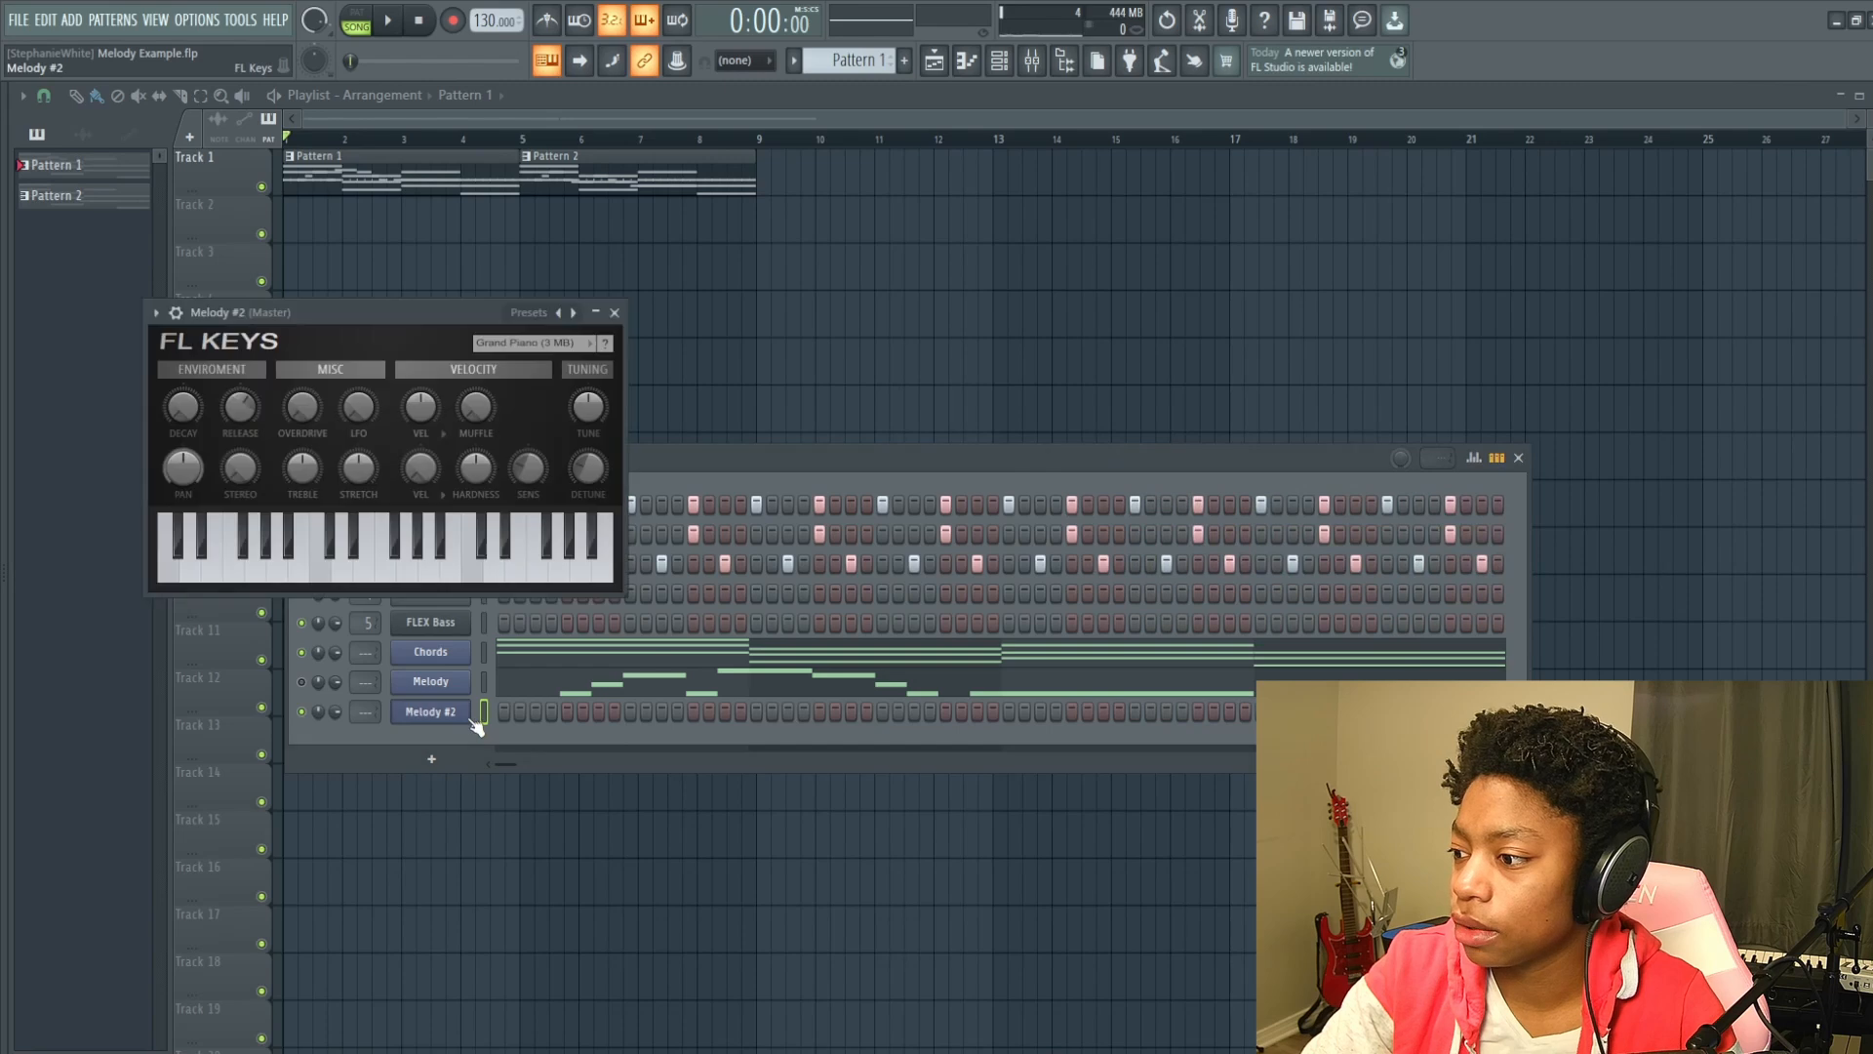
left_click(613, 314)
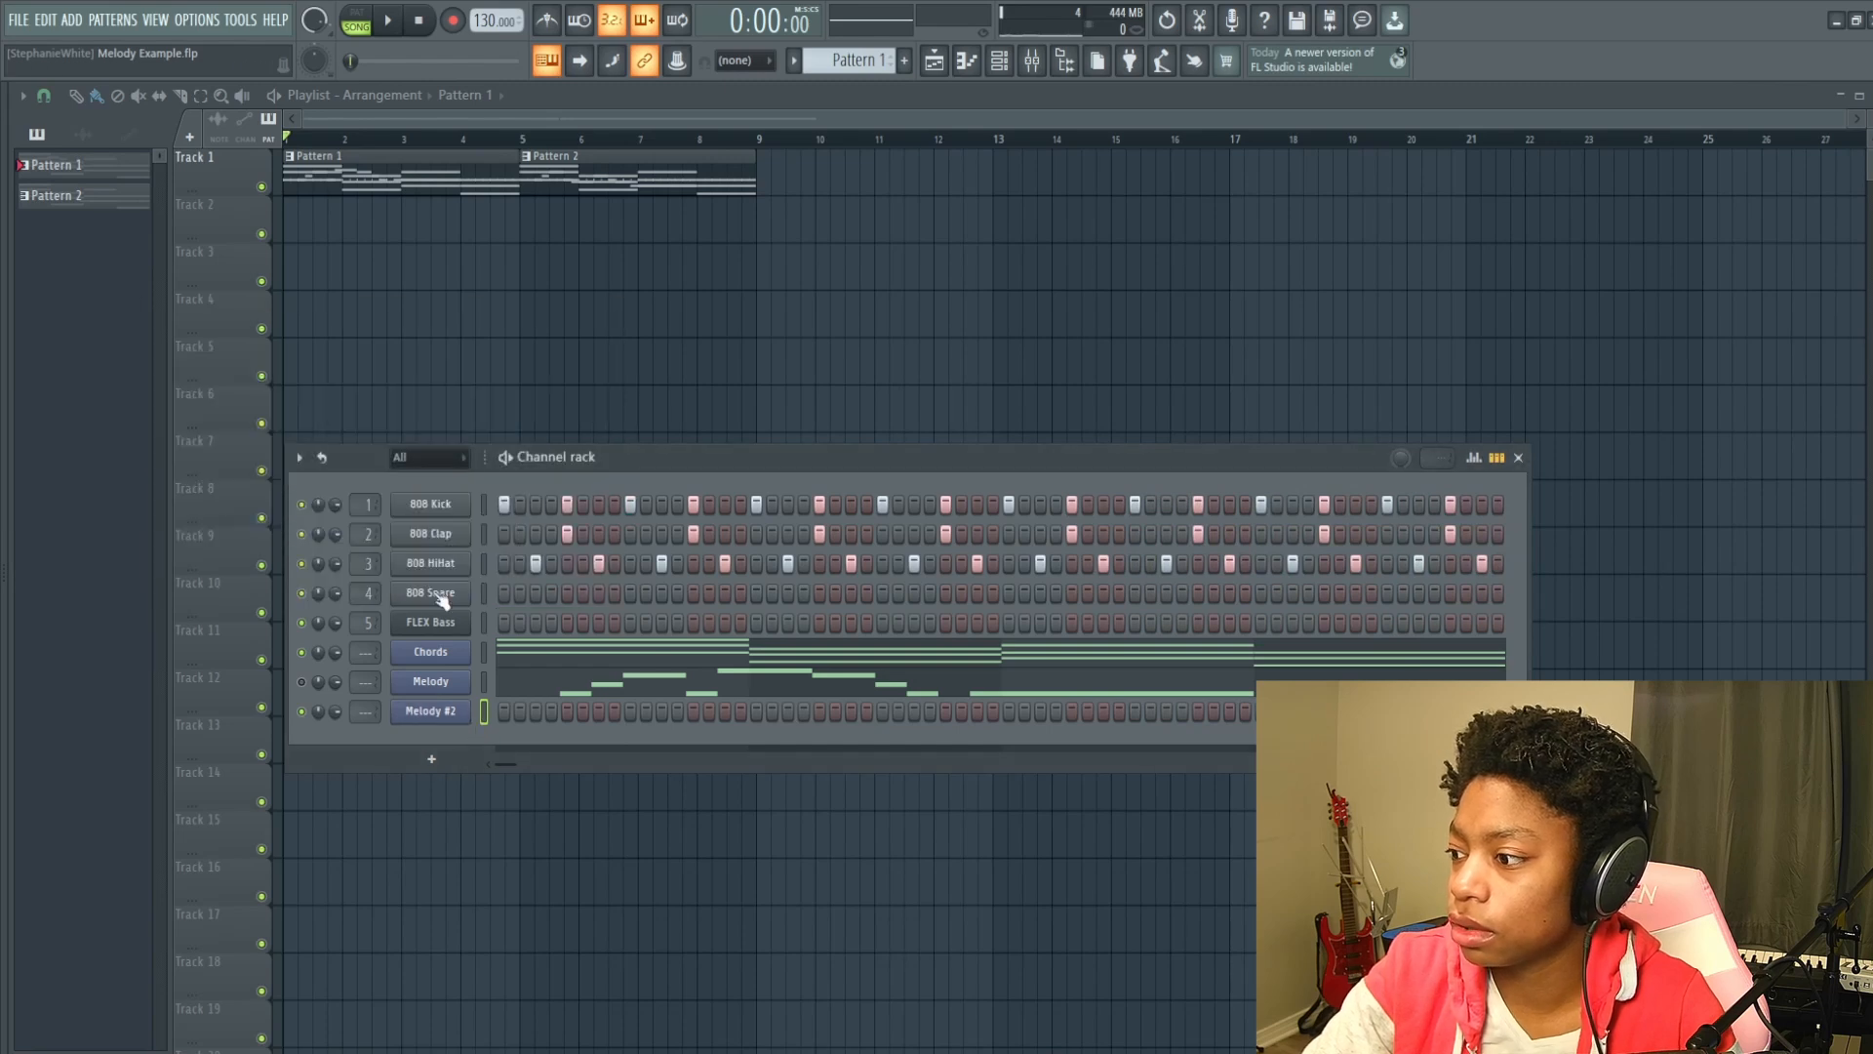
Open the Melody #2 channel in the piano roll and play the arrangement repeatedly from bar 1.
key("F7")
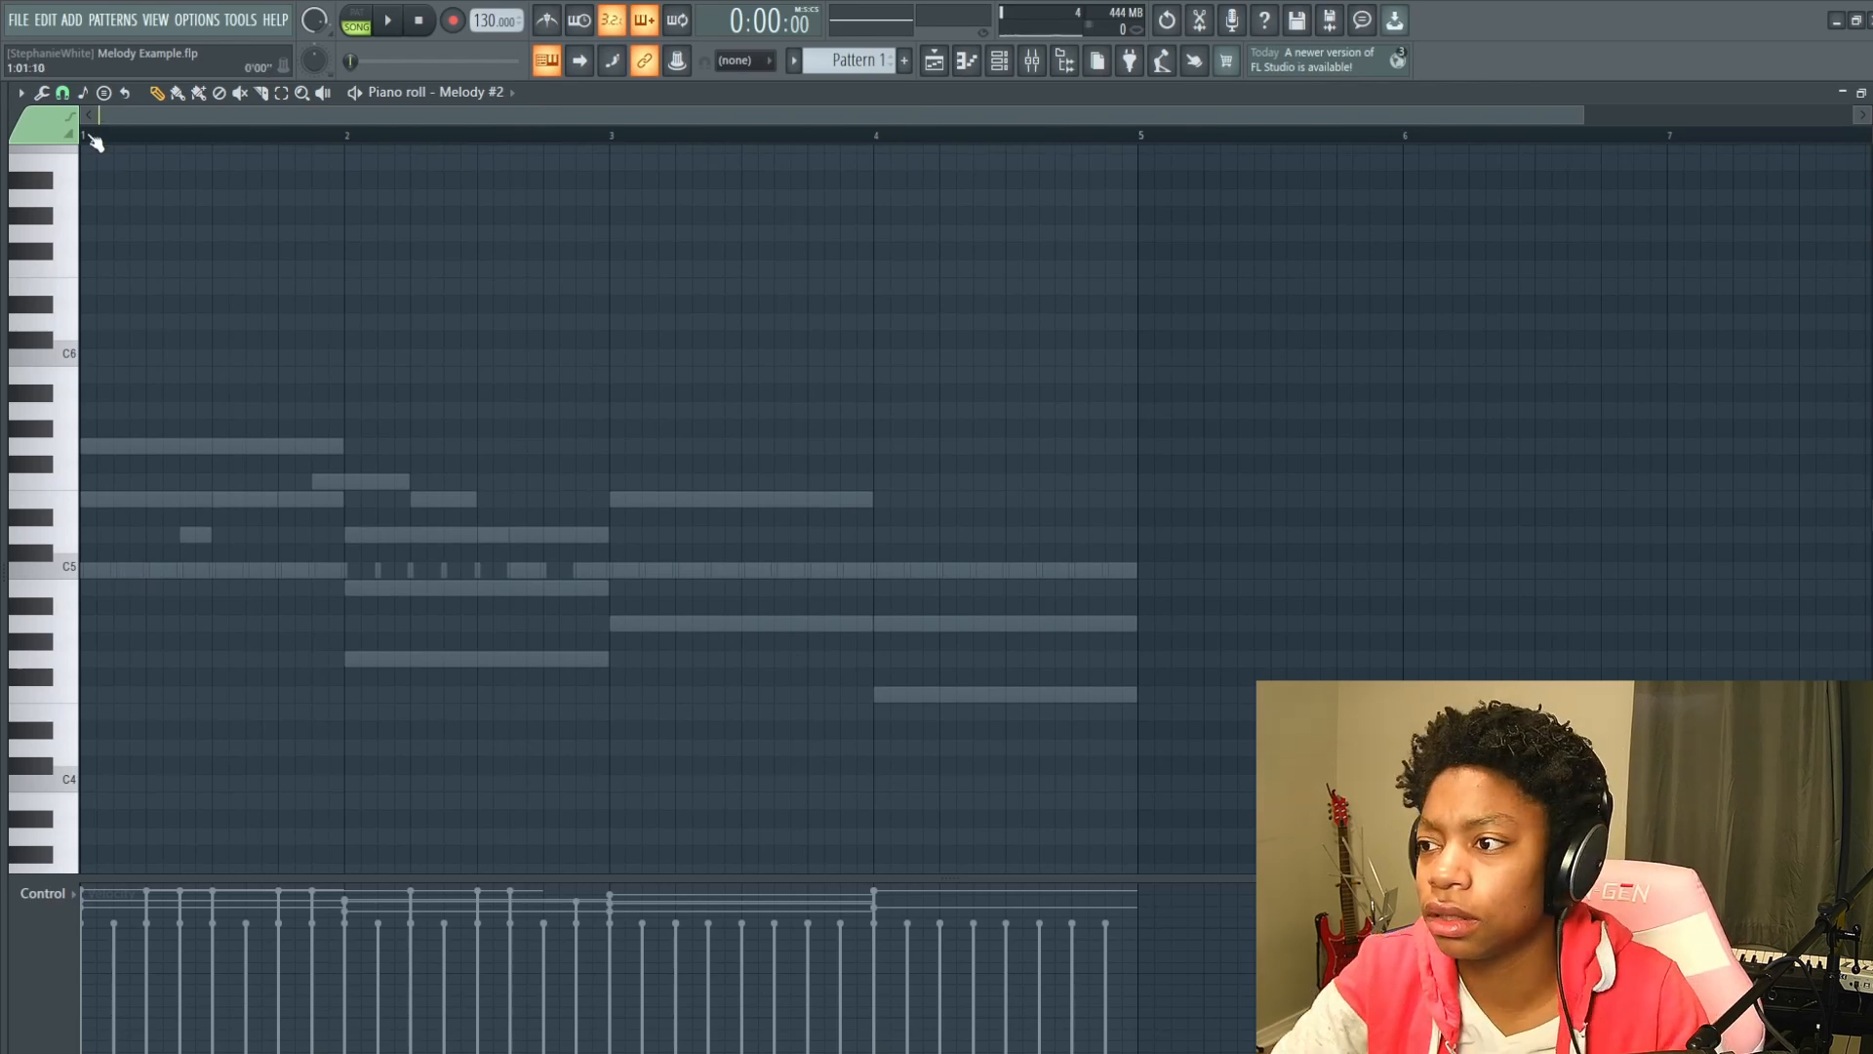
key("space")
key("space")
key("space")
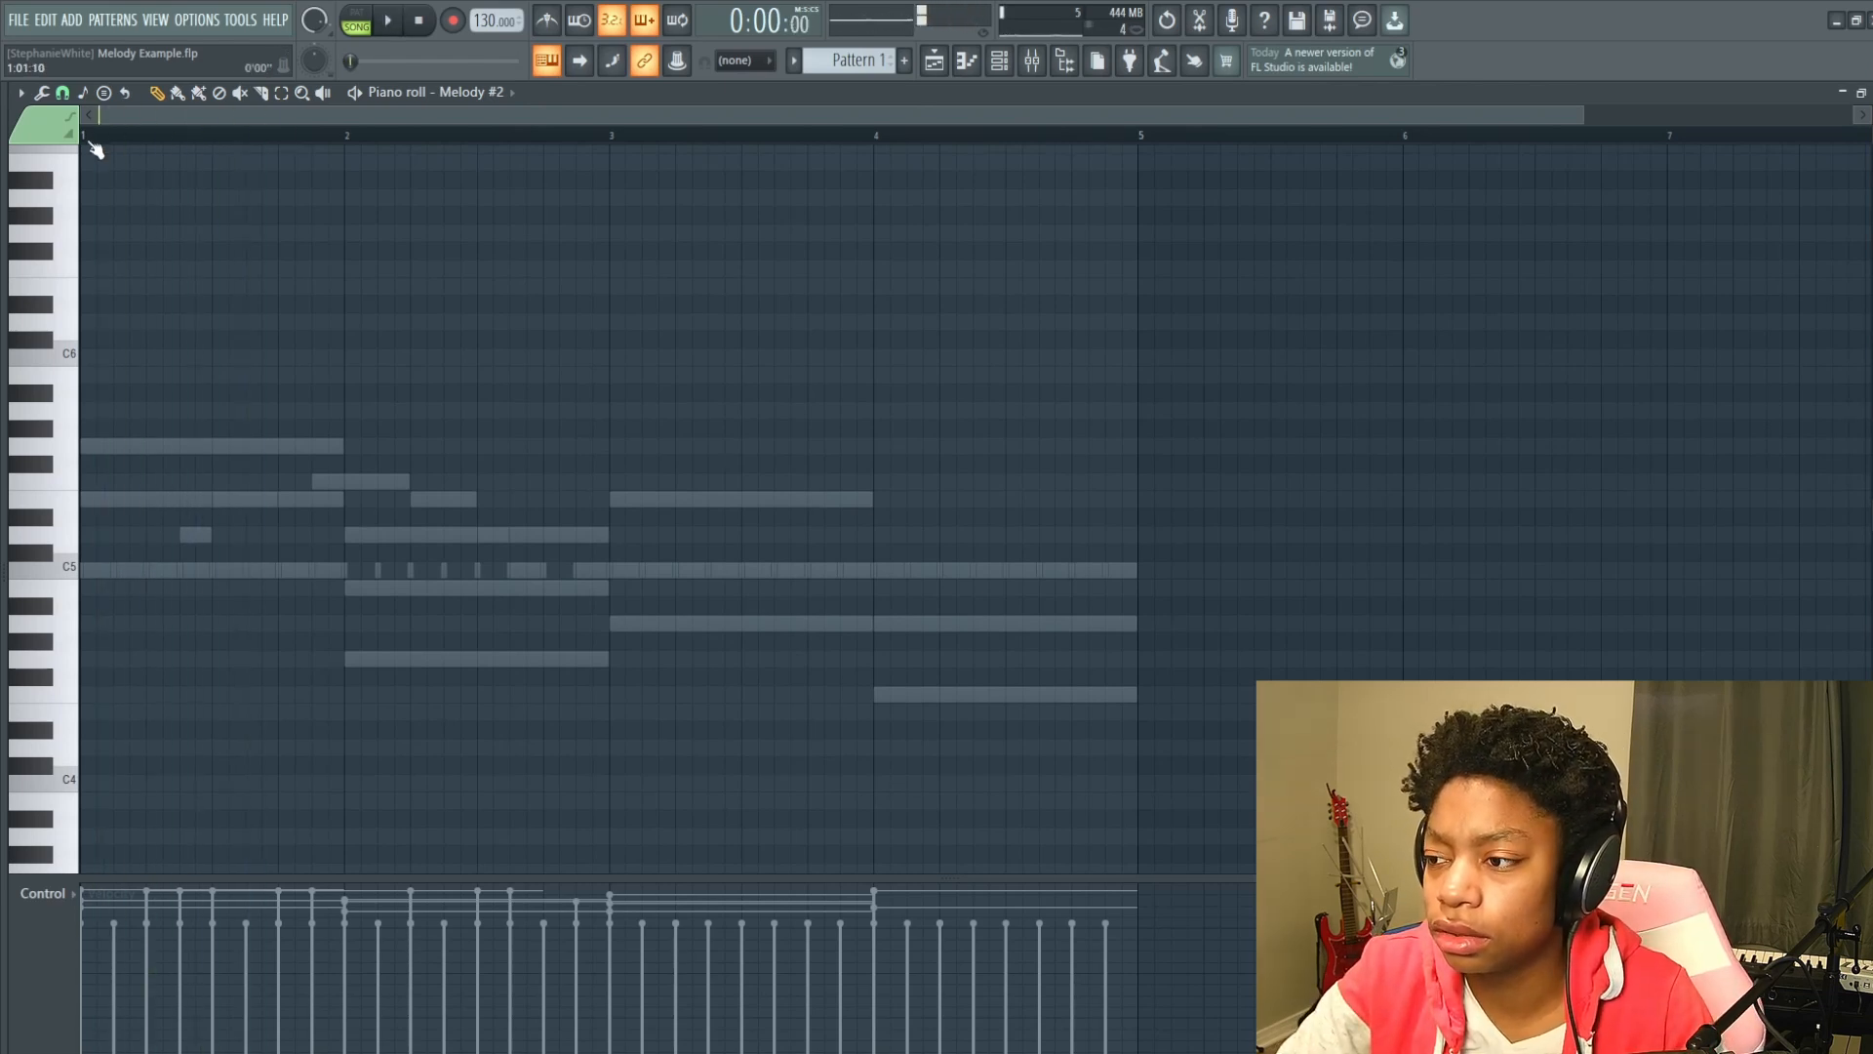
key("space")
key("space")
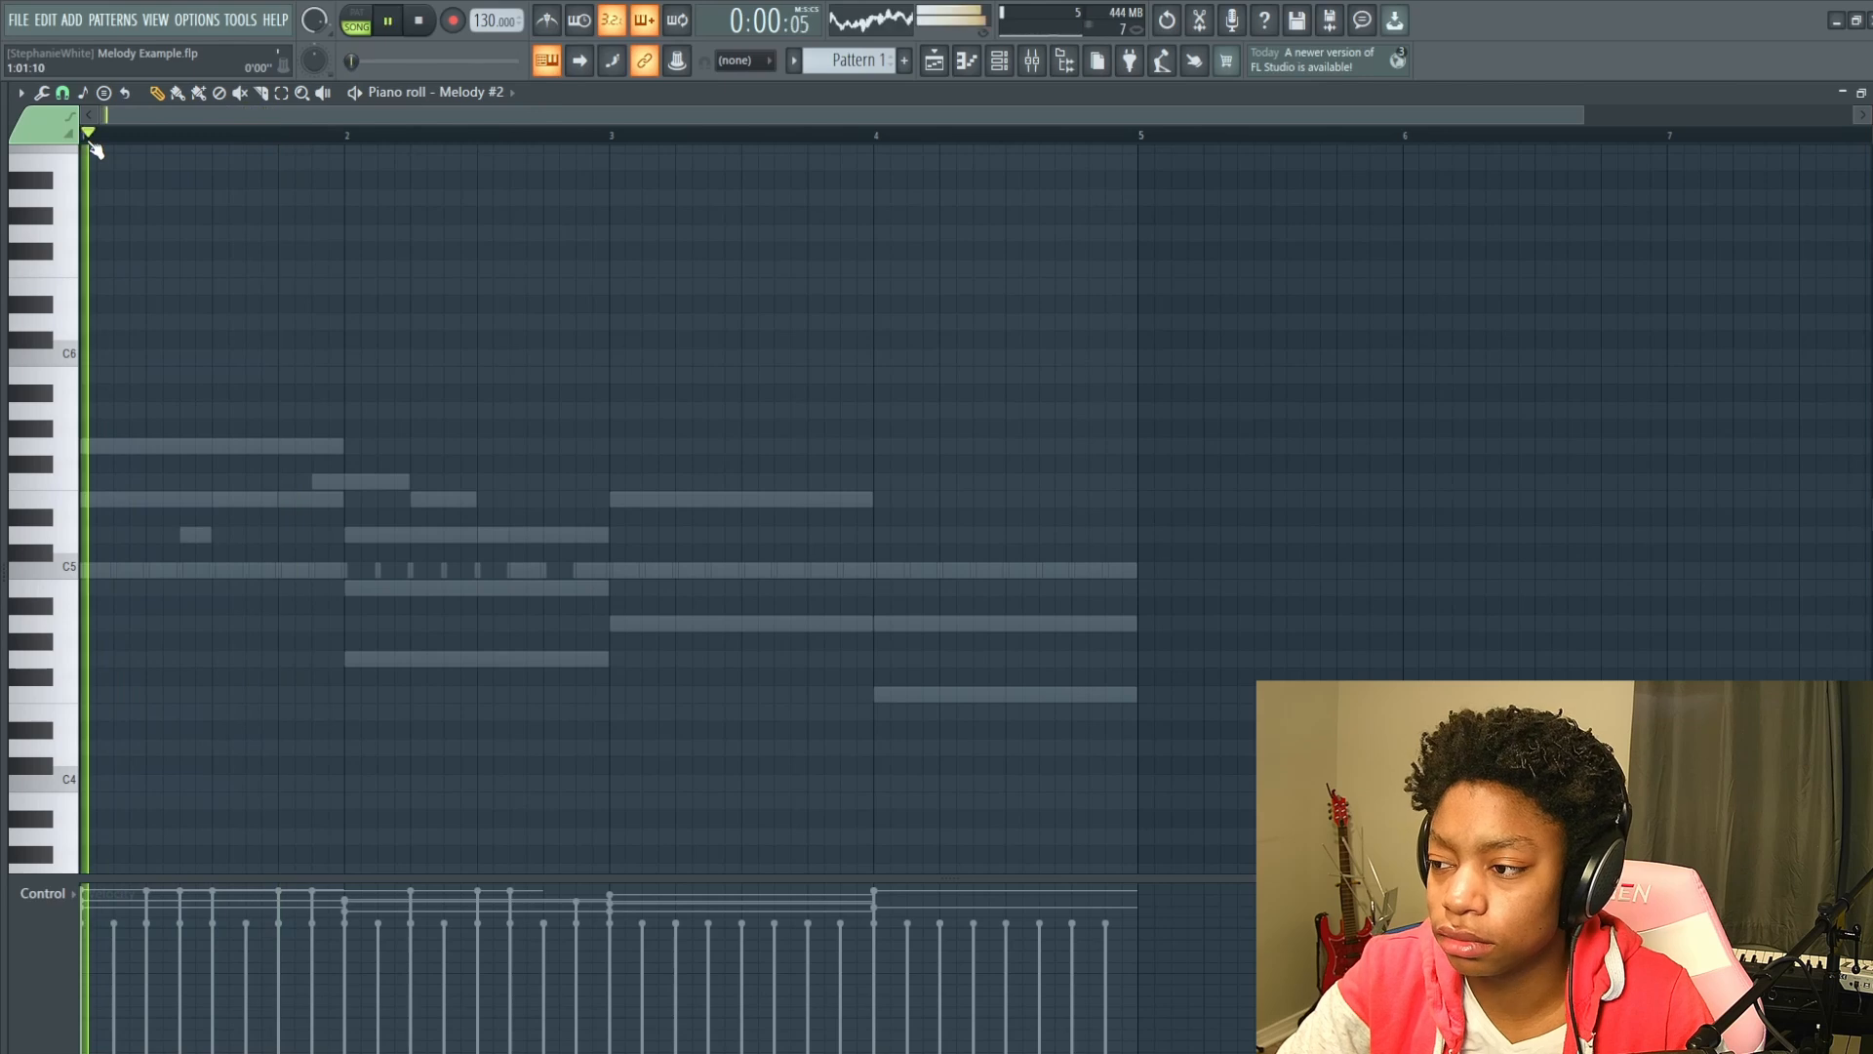
key("space")
key("space")
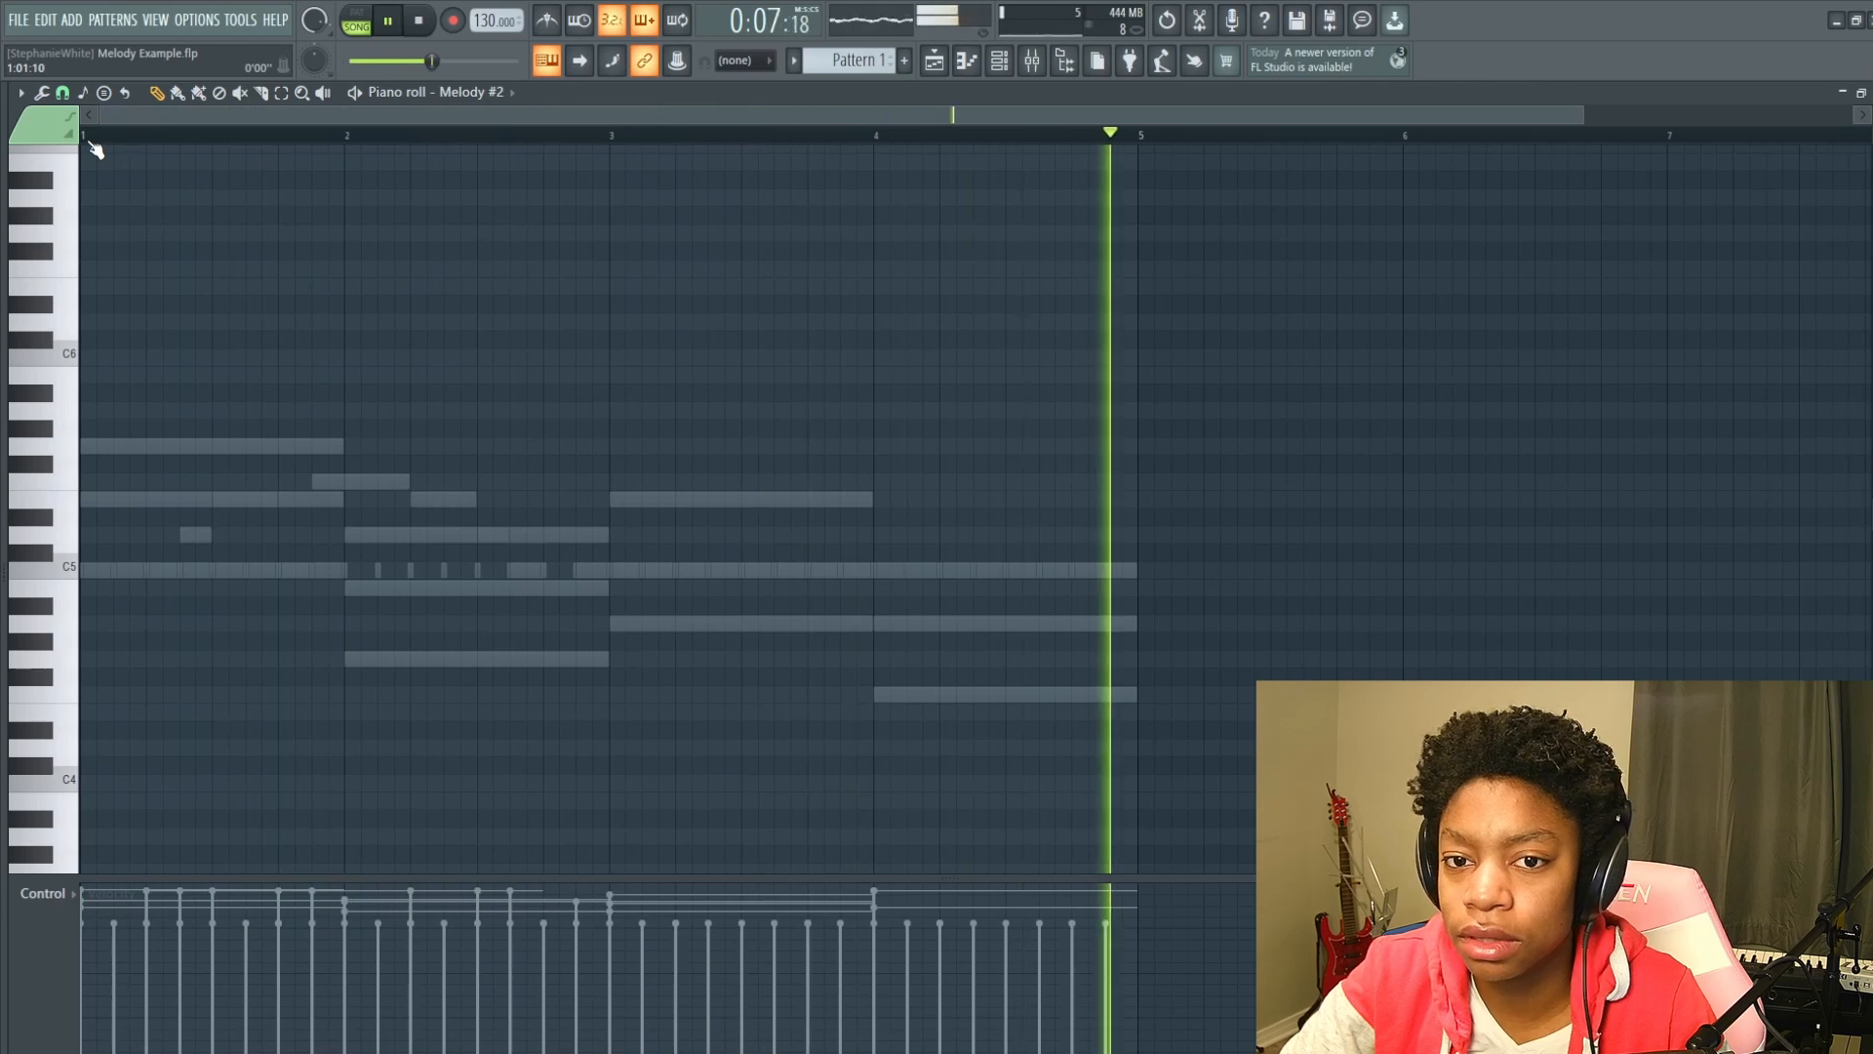
key("space")
key("space")
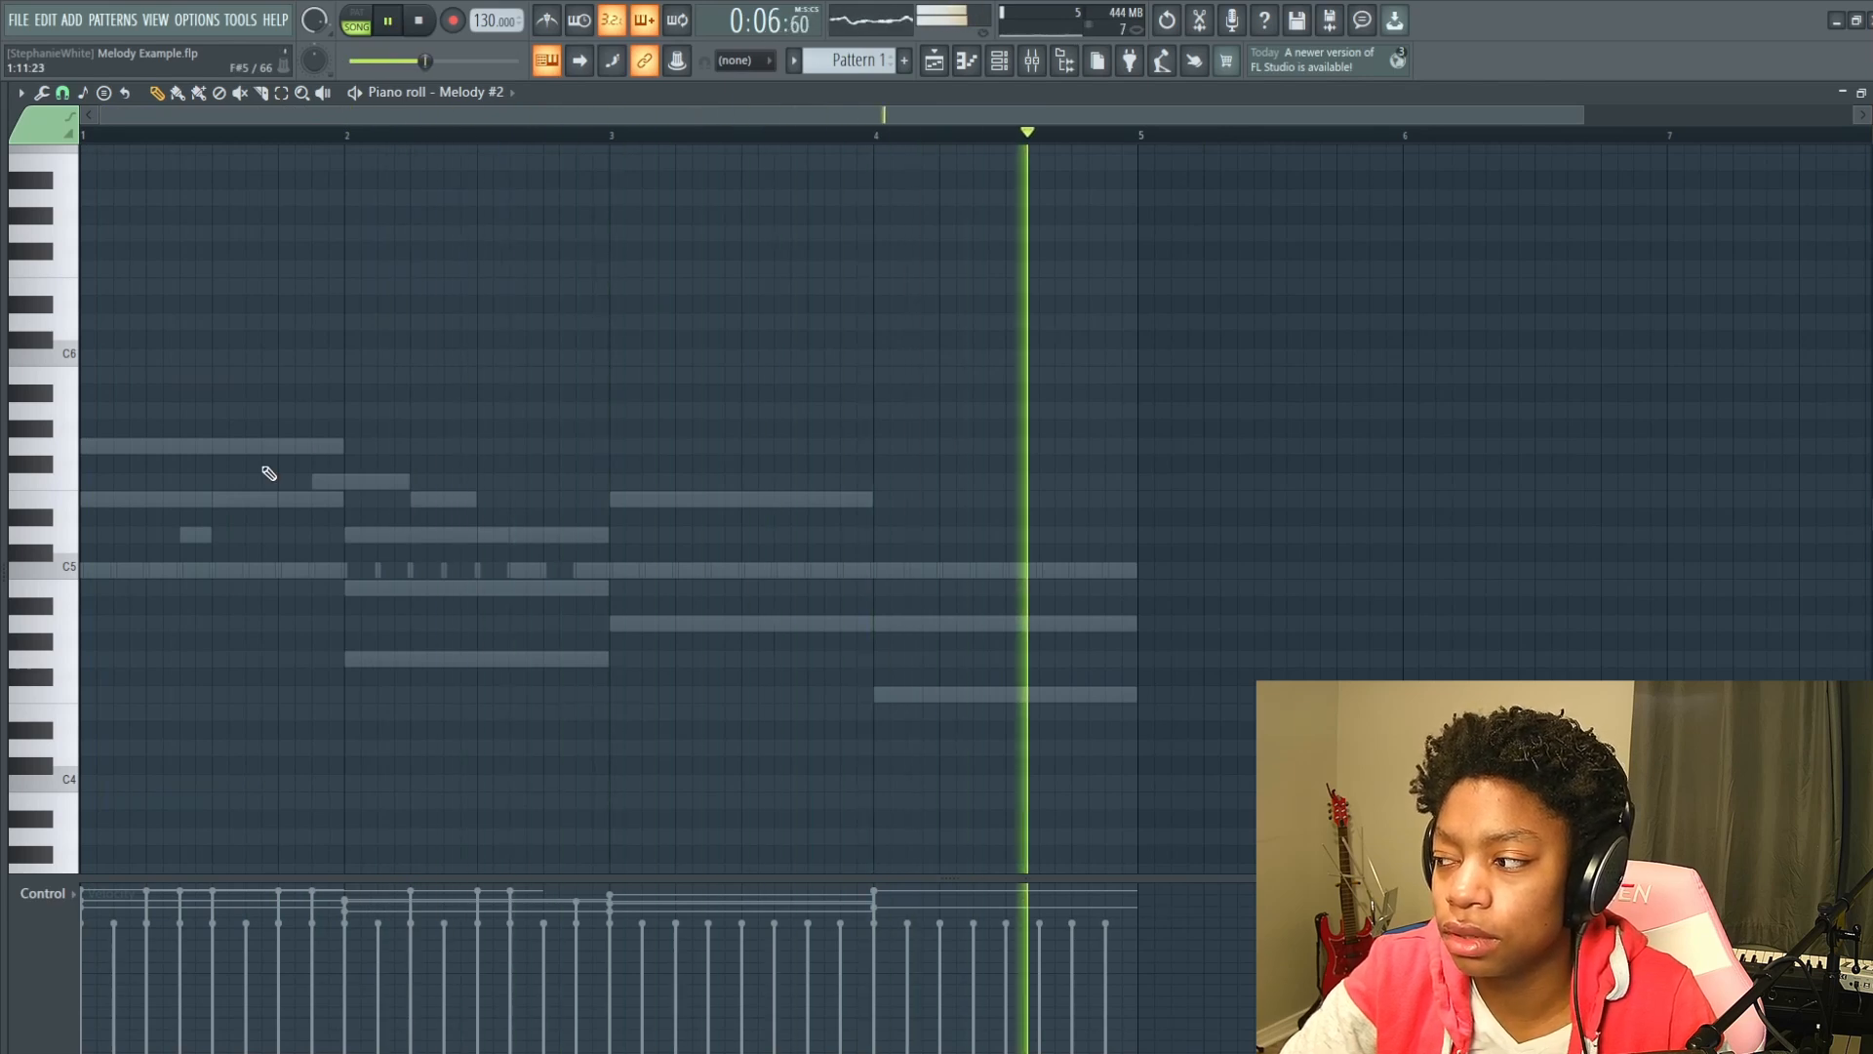
key("space")
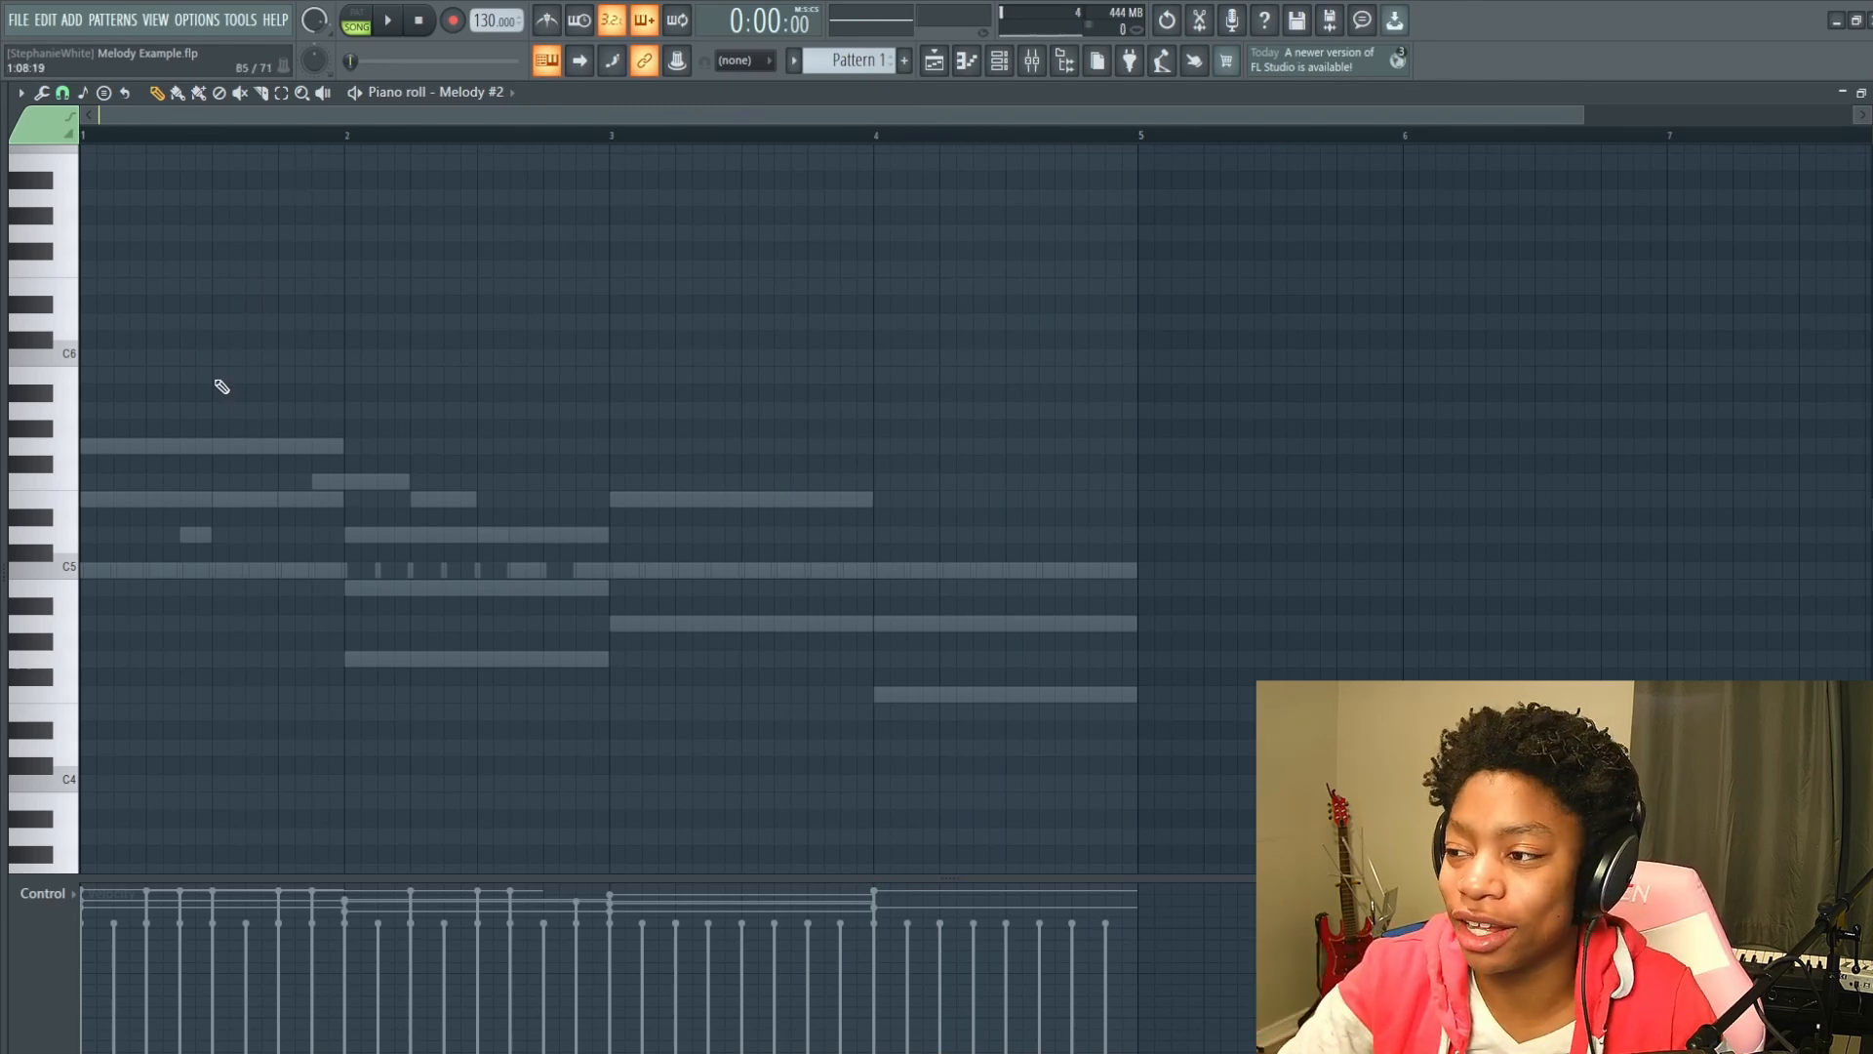
Replay the opening bars of the arrangement several times, trying out a single note above the chords and removing it.
left_click(215, 135)
key("space")
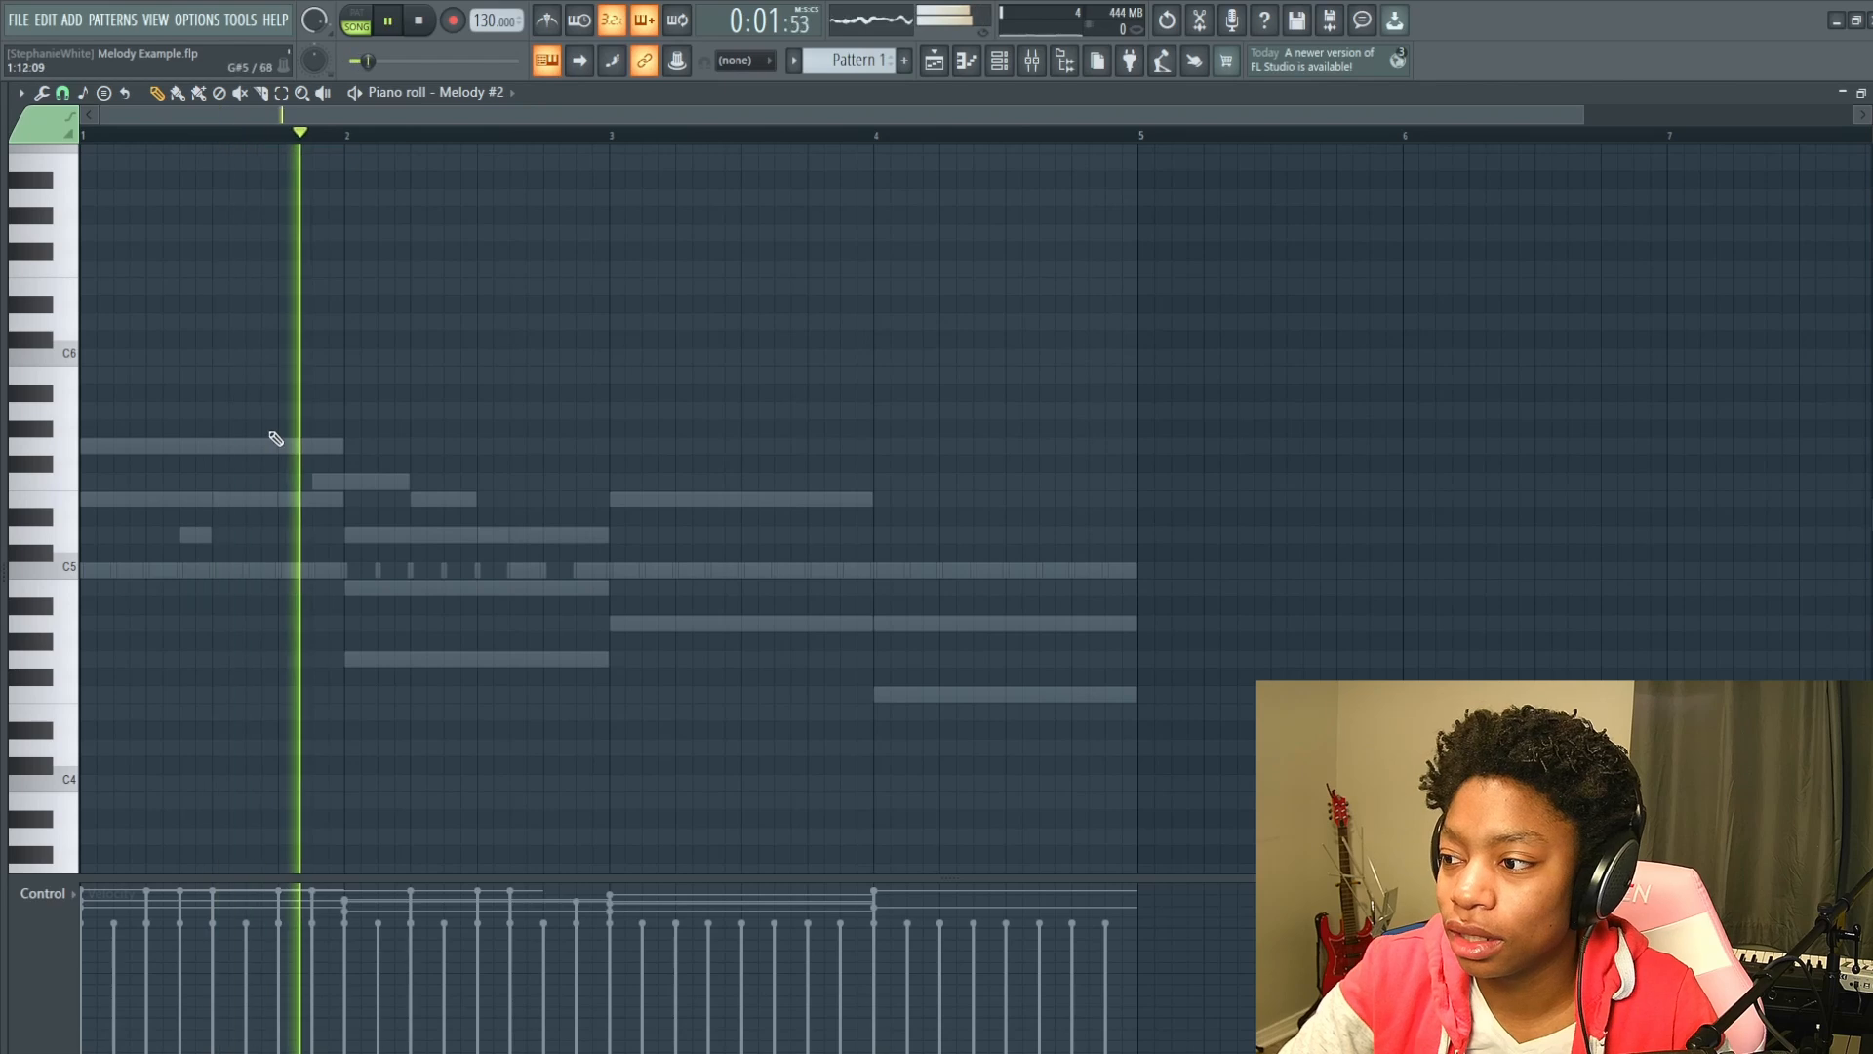
key("space")
left_click(91, 136)
key("space")
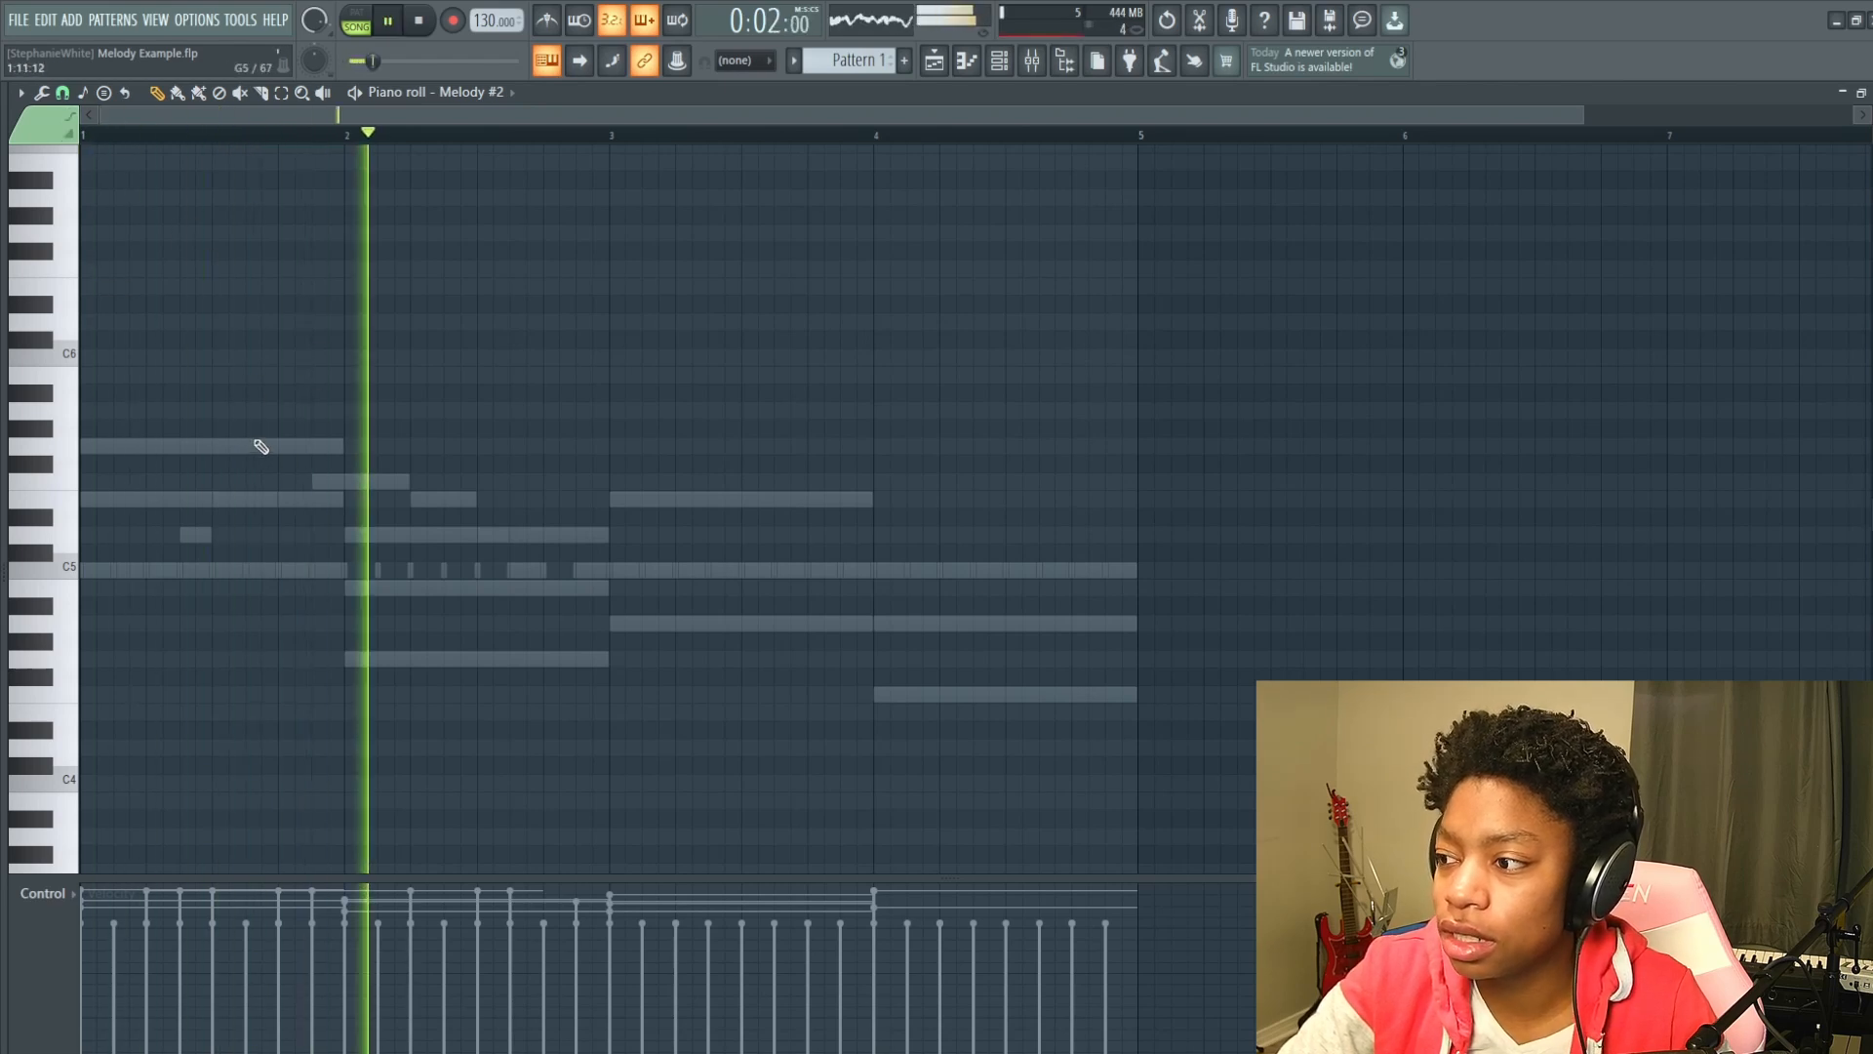
key("space")
left_click(217, 390)
right_click(224, 392)
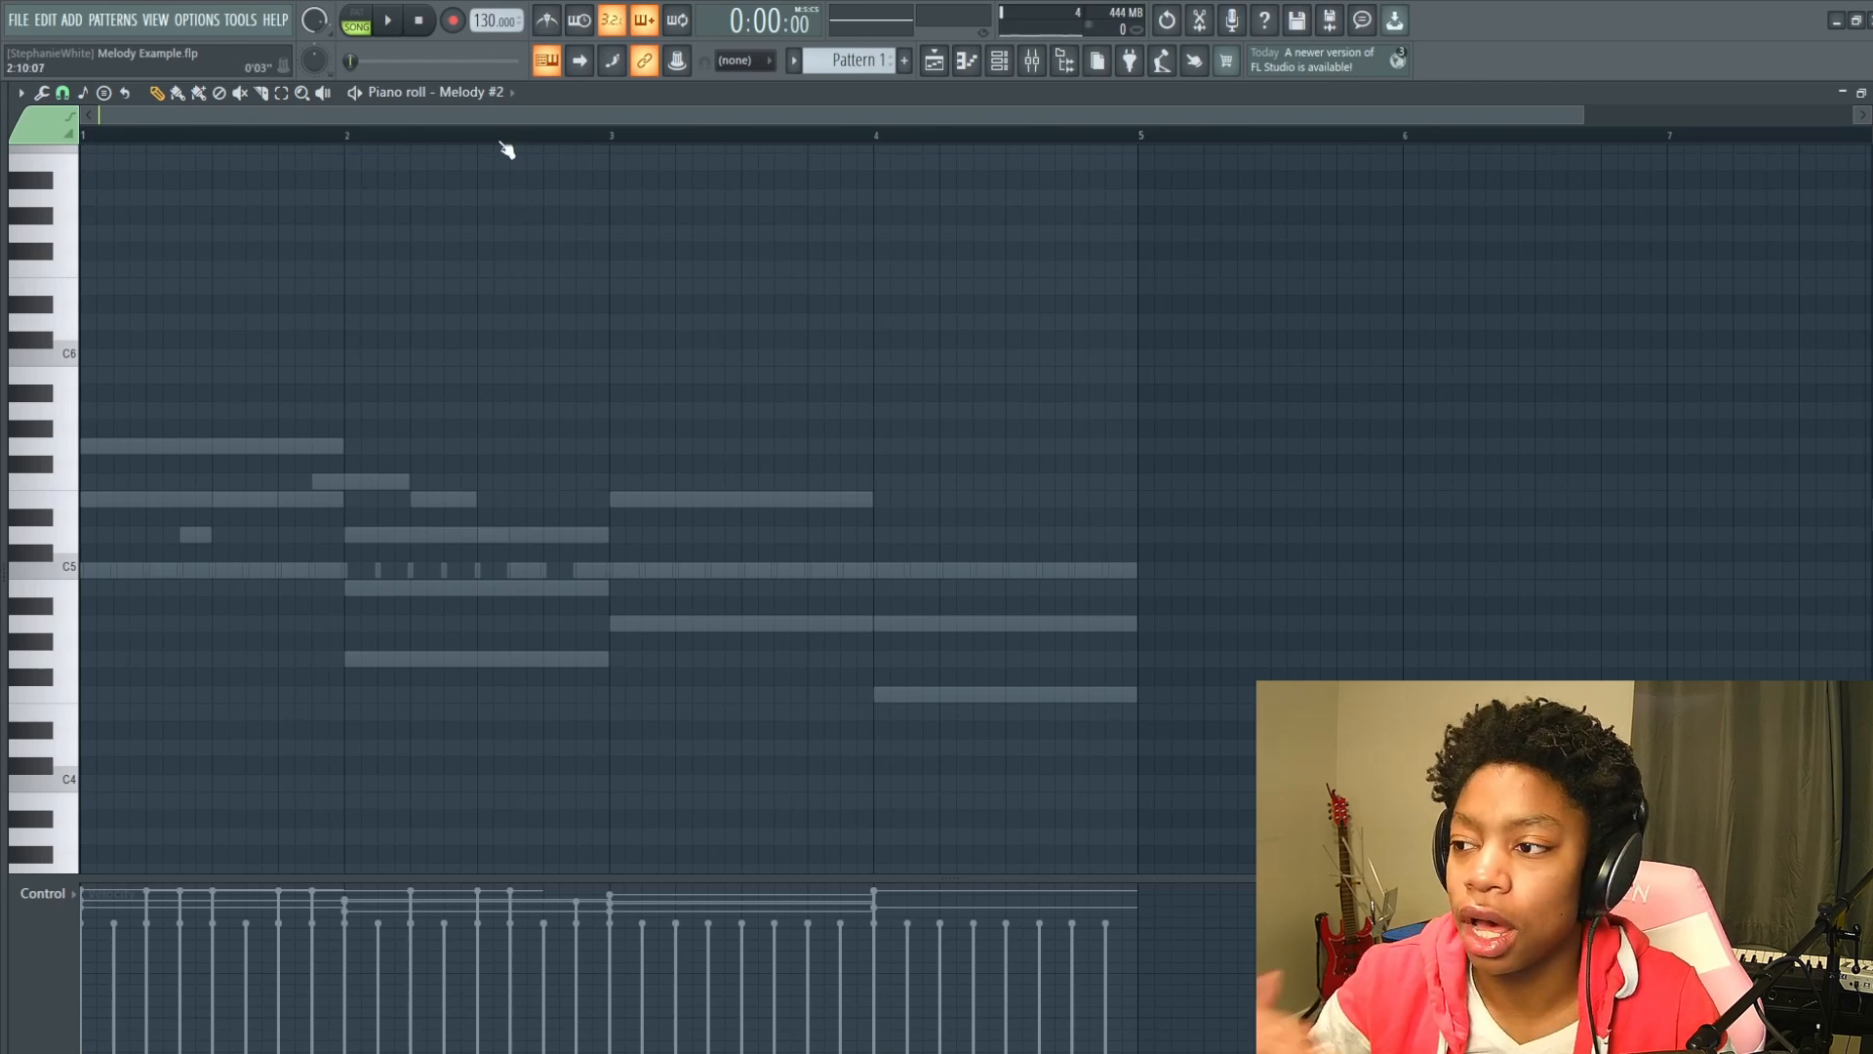
key("space")
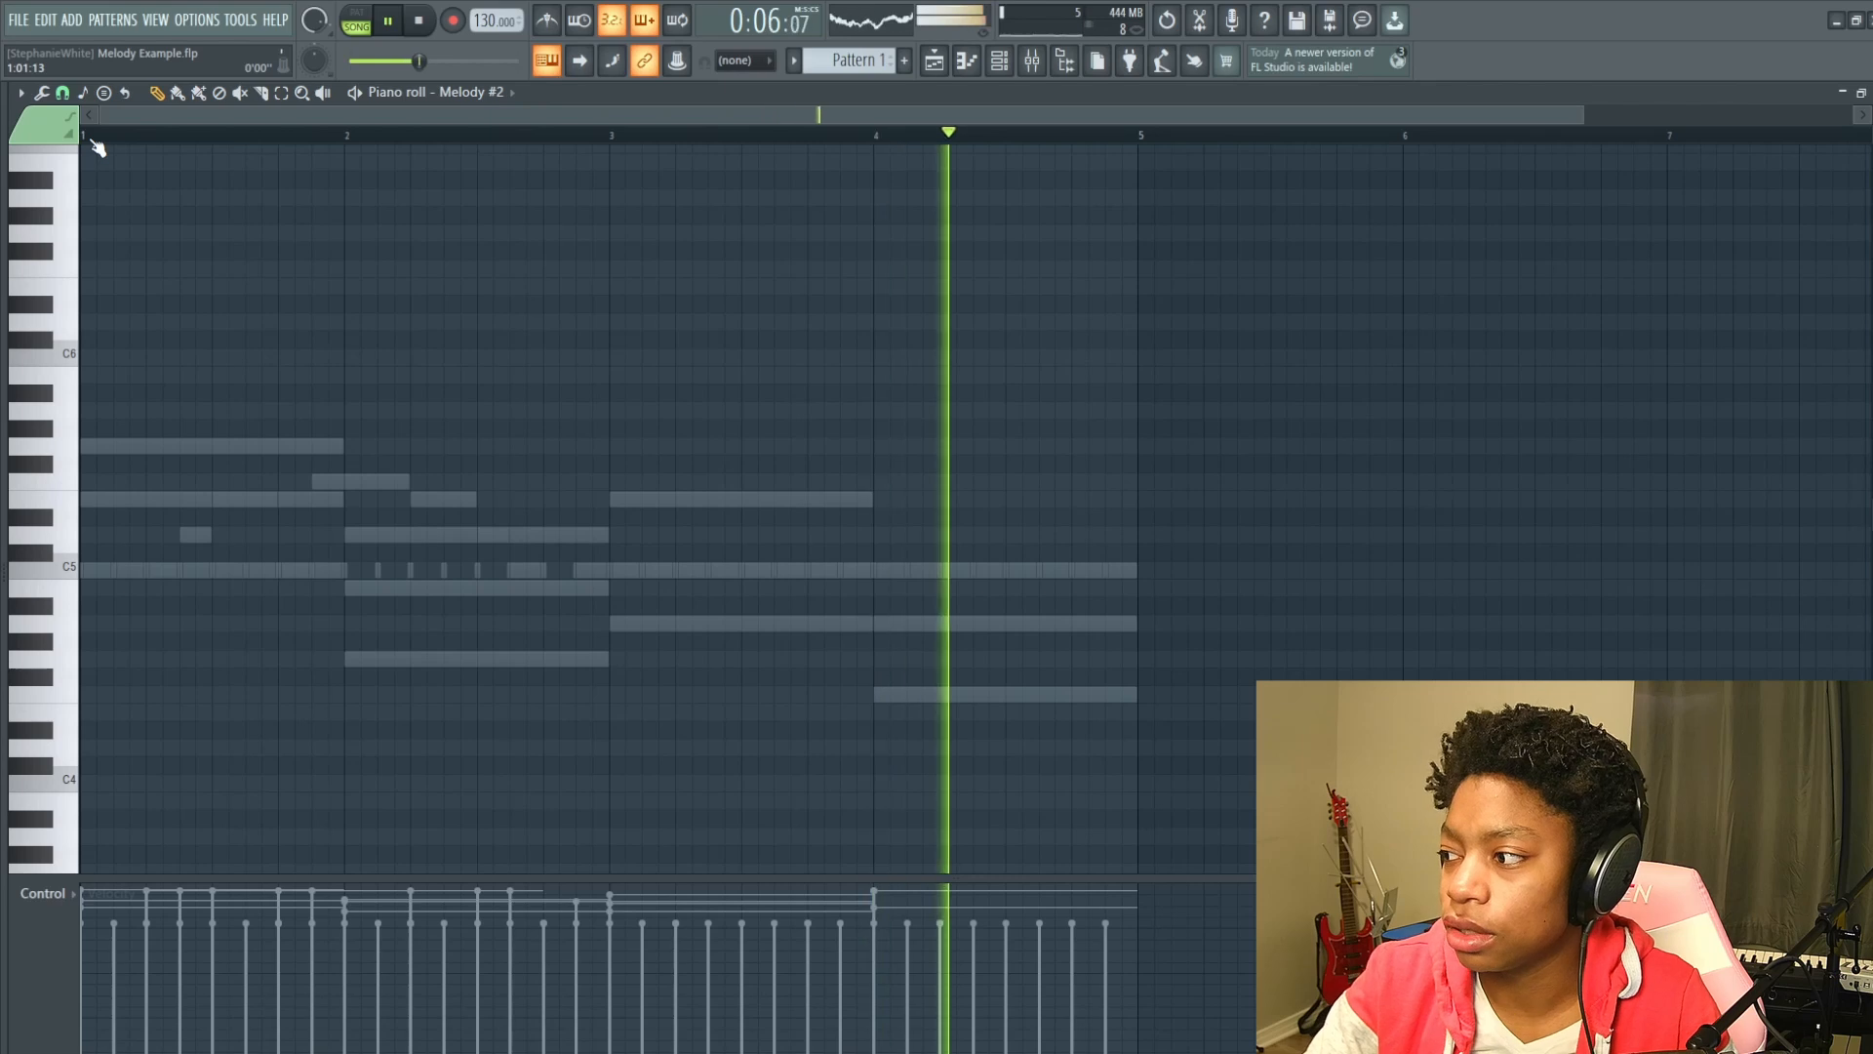
key("space")
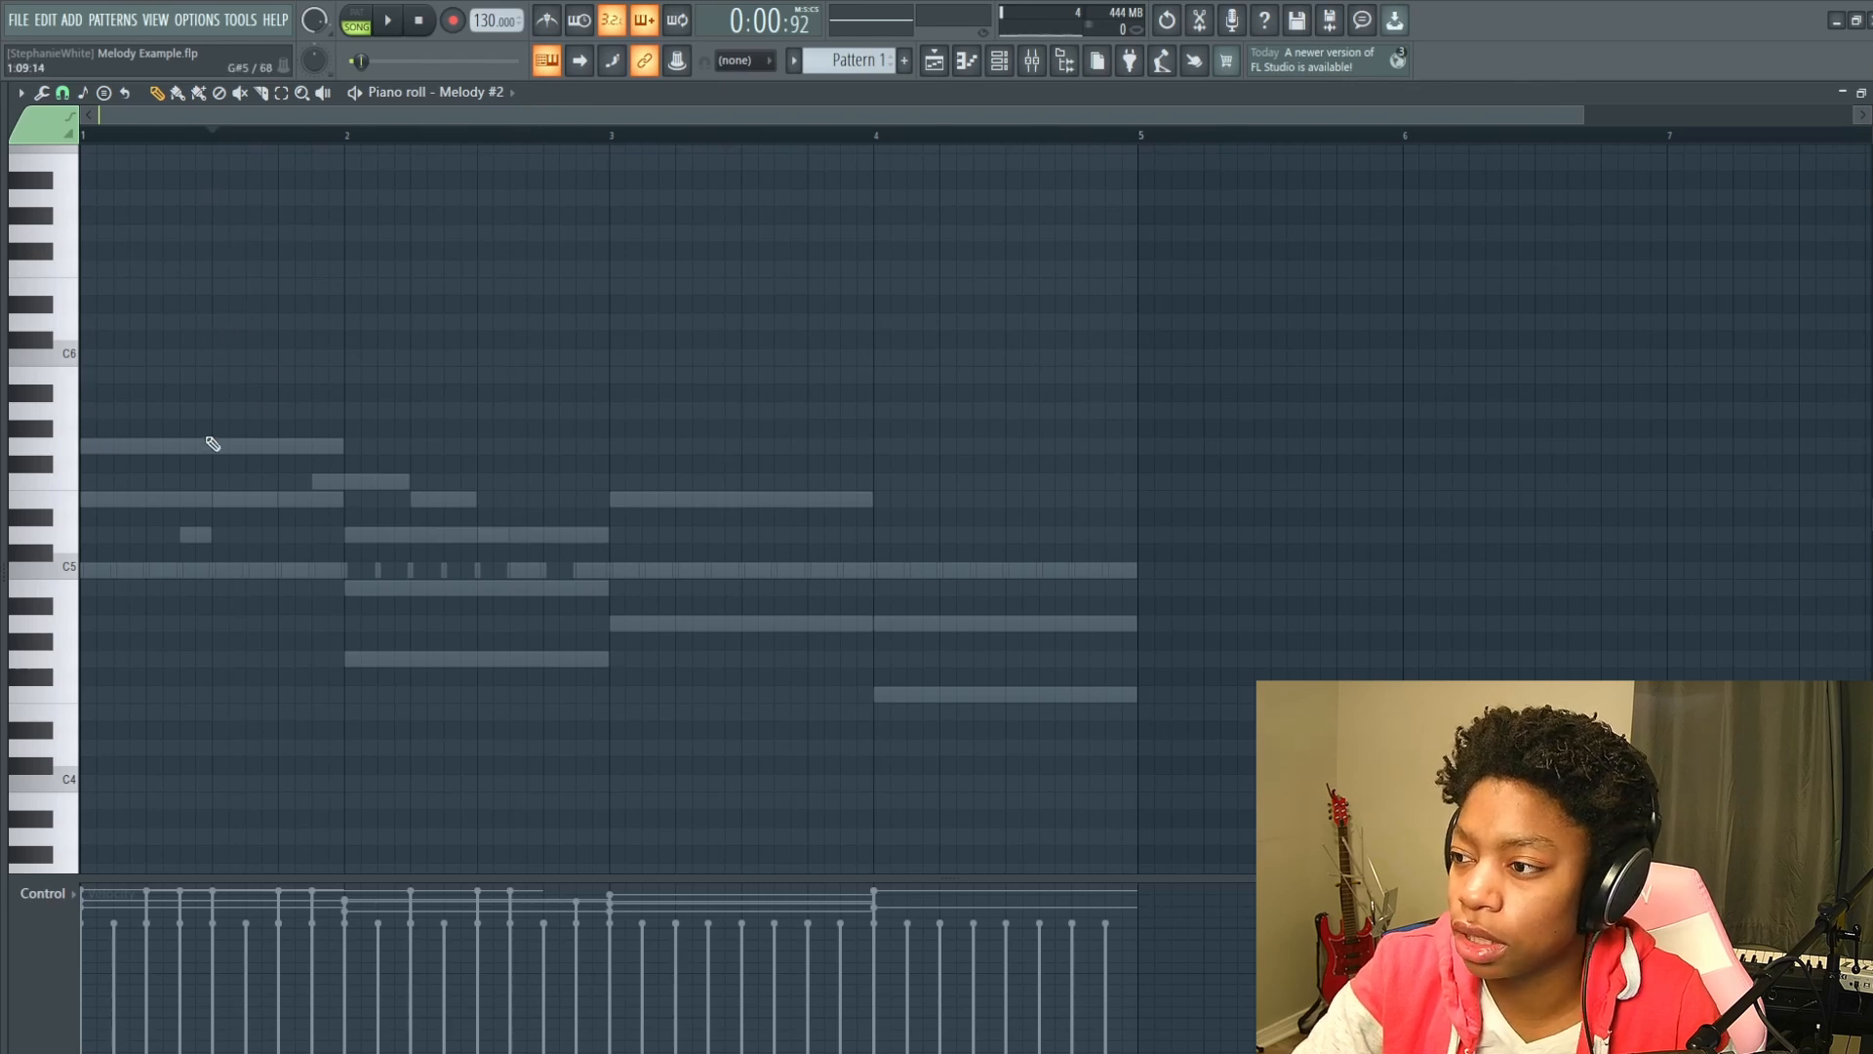
Audition piano roll keys between F5 and F6 to find a starting note for the new melody.
left_click(62, 445)
left_click(63, 411)
left_click(64, 384)
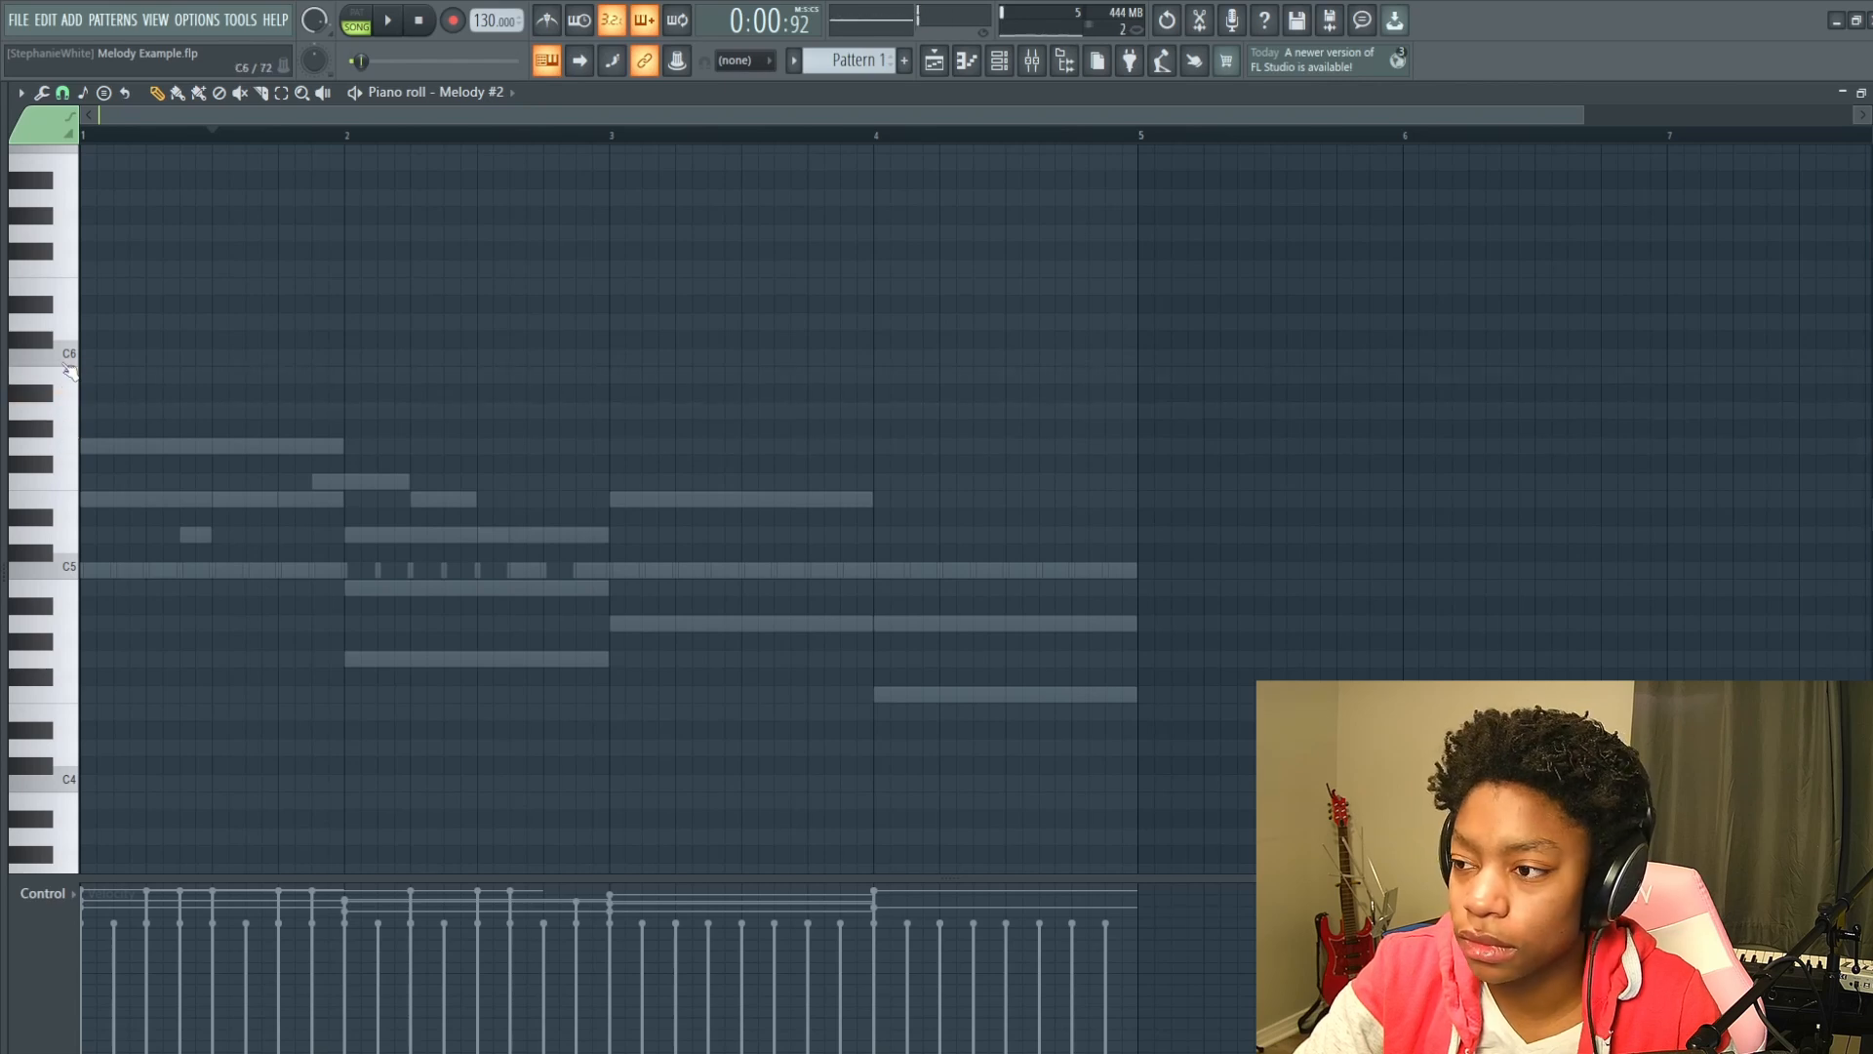
left_click(76, 361)
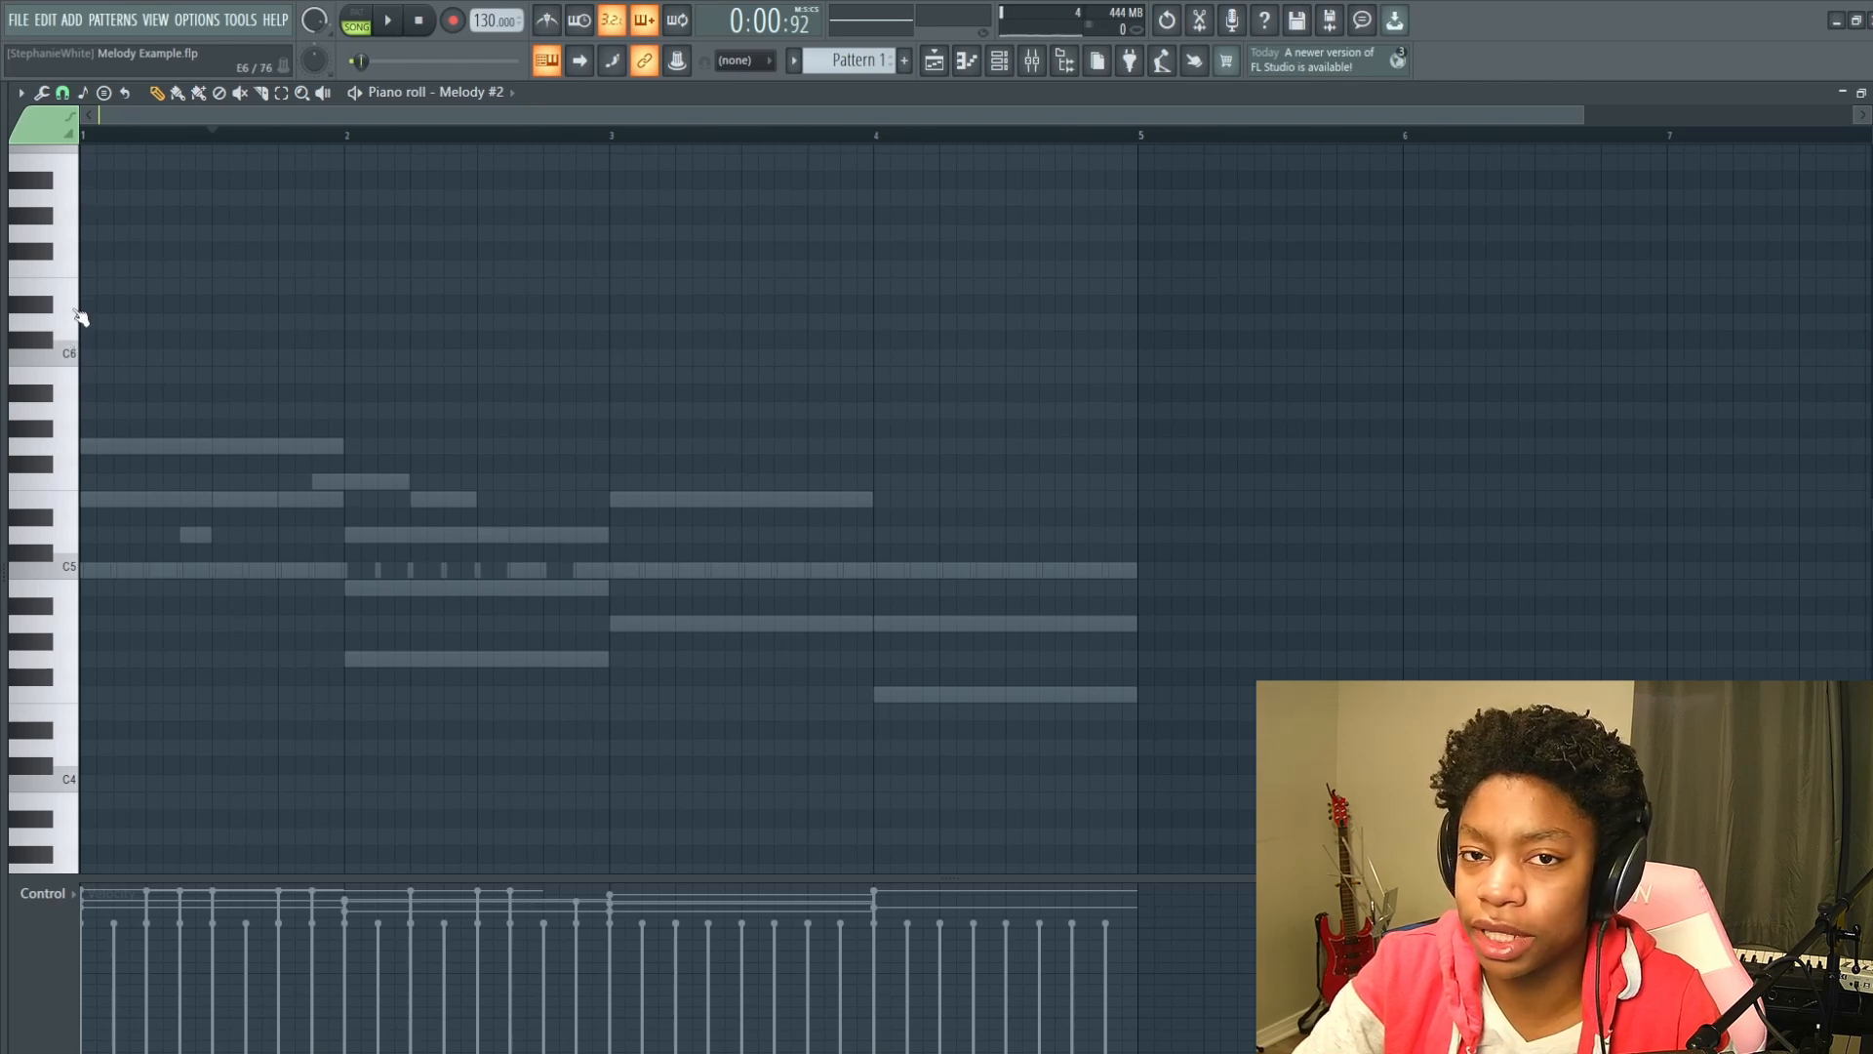
scroll(76, 347, "up", 2)
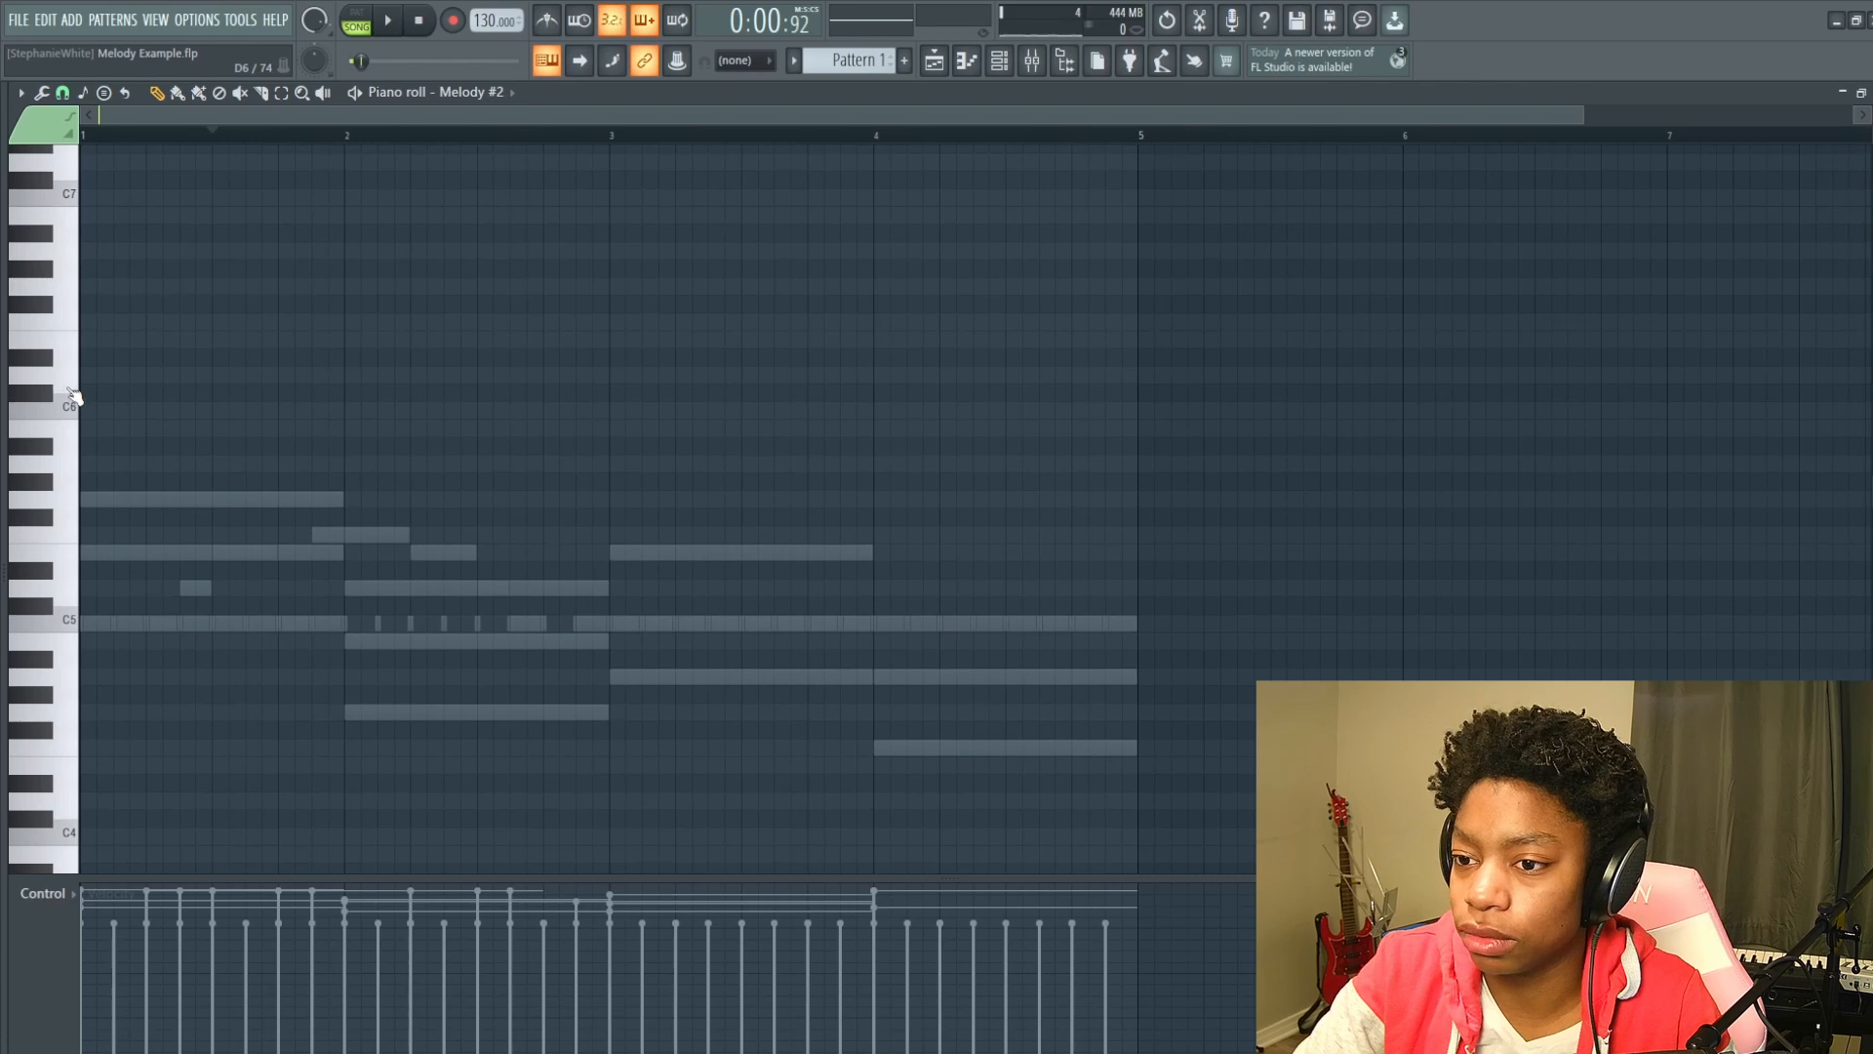
left_click(67, 329)
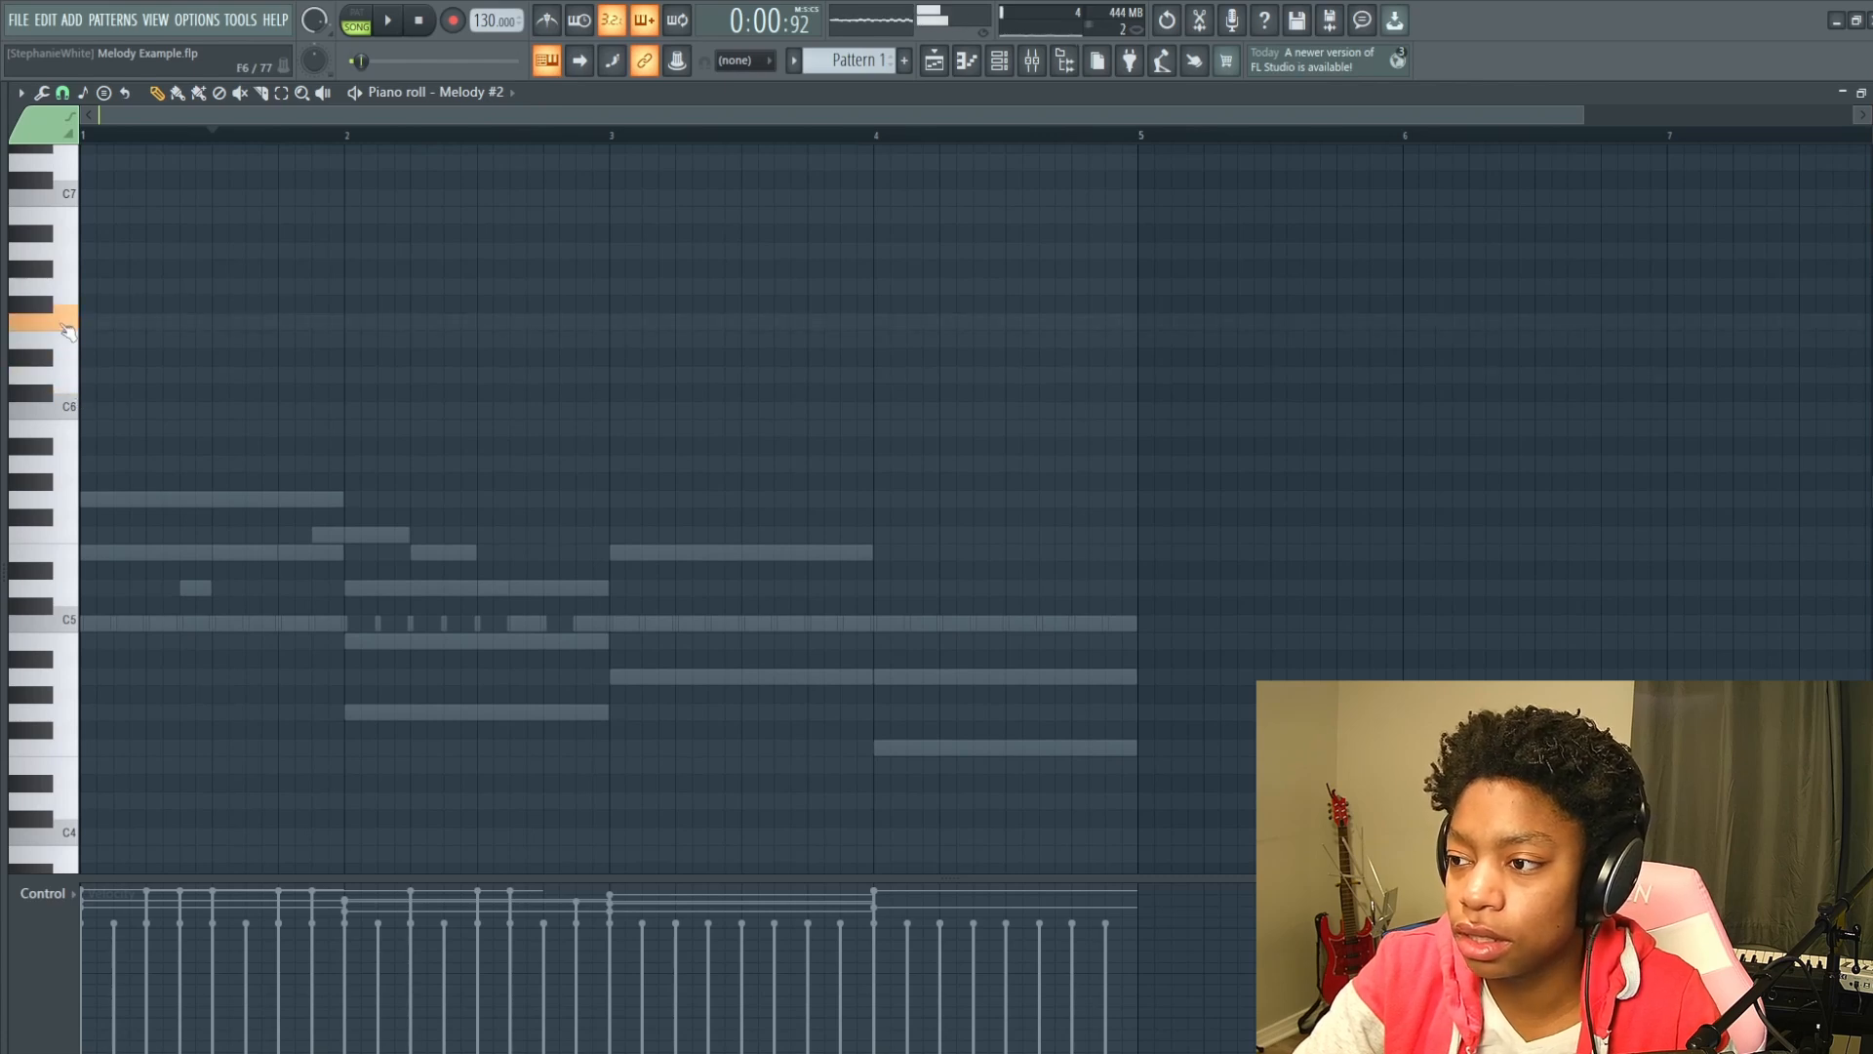
left_click(66, 532)
left_click(66, 499)
Add one-beat F5 and E5 notes on beats 3 and 4 of bar 1 in Melody #2.
left_click(229, 535)
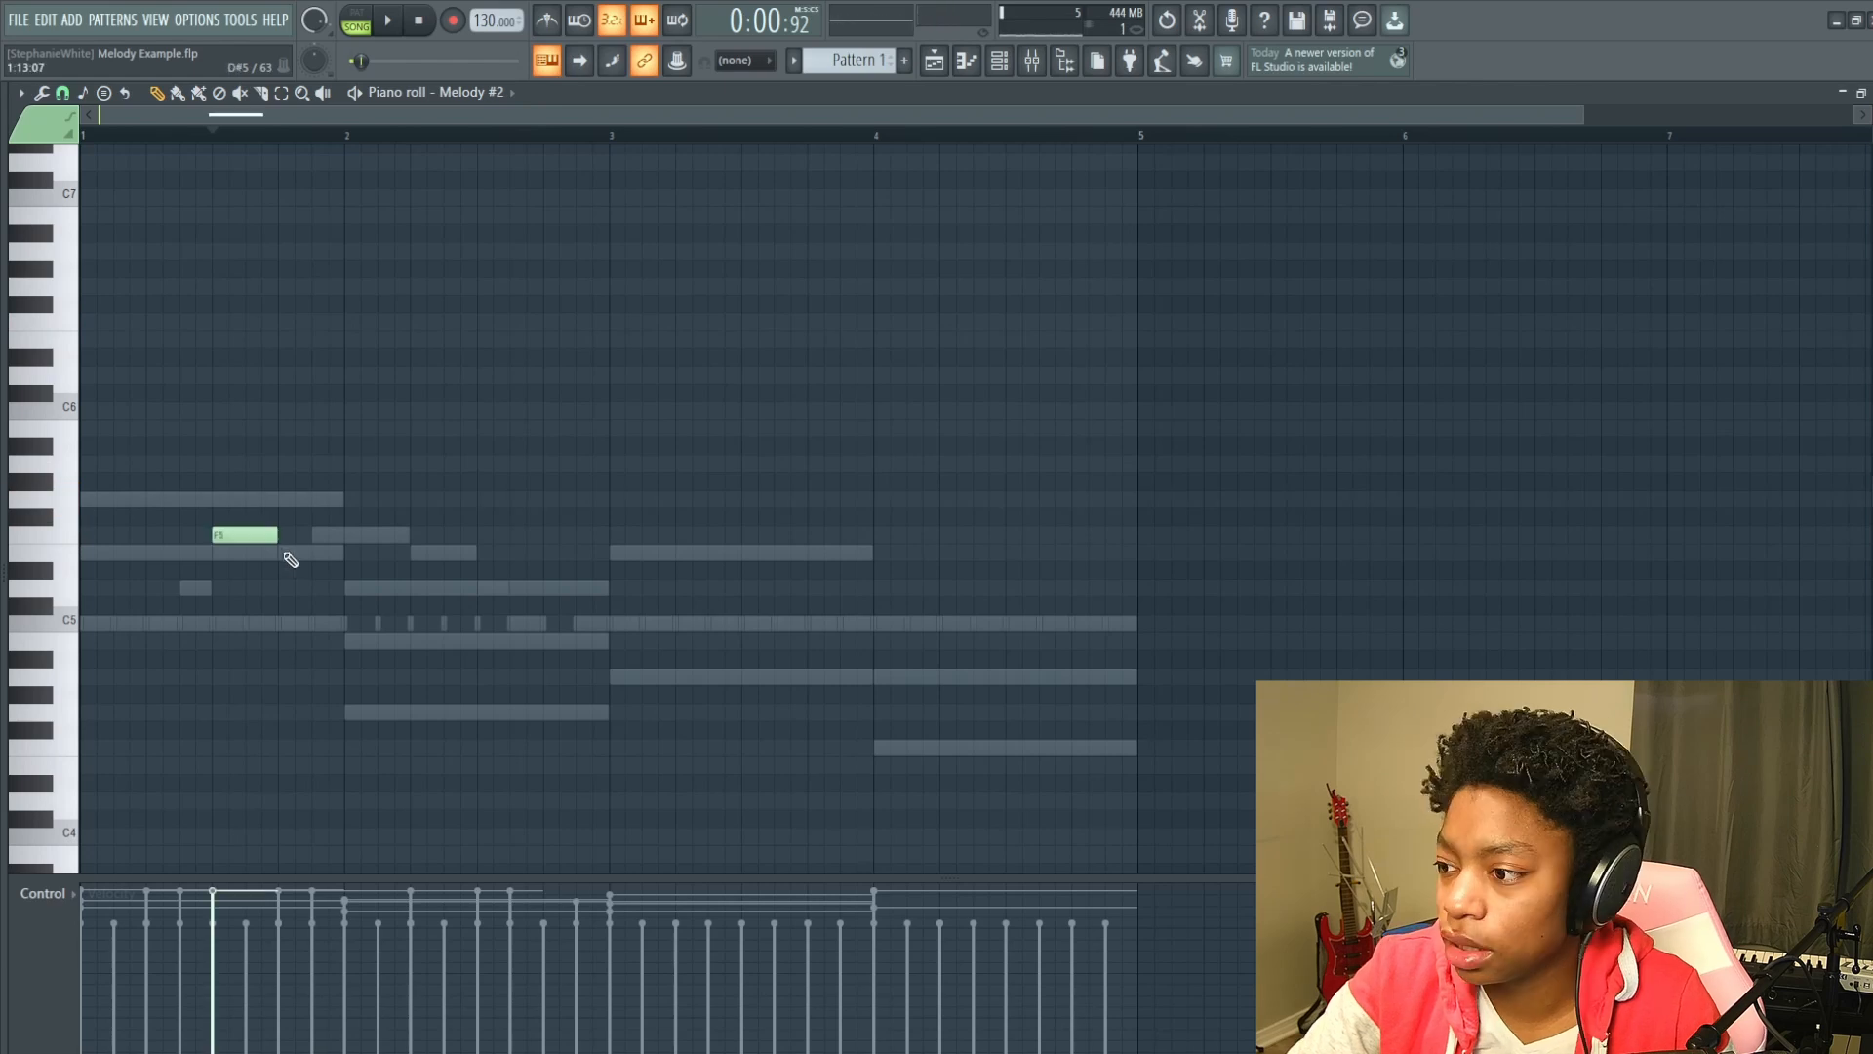
left_click(287, 553)
key("space")
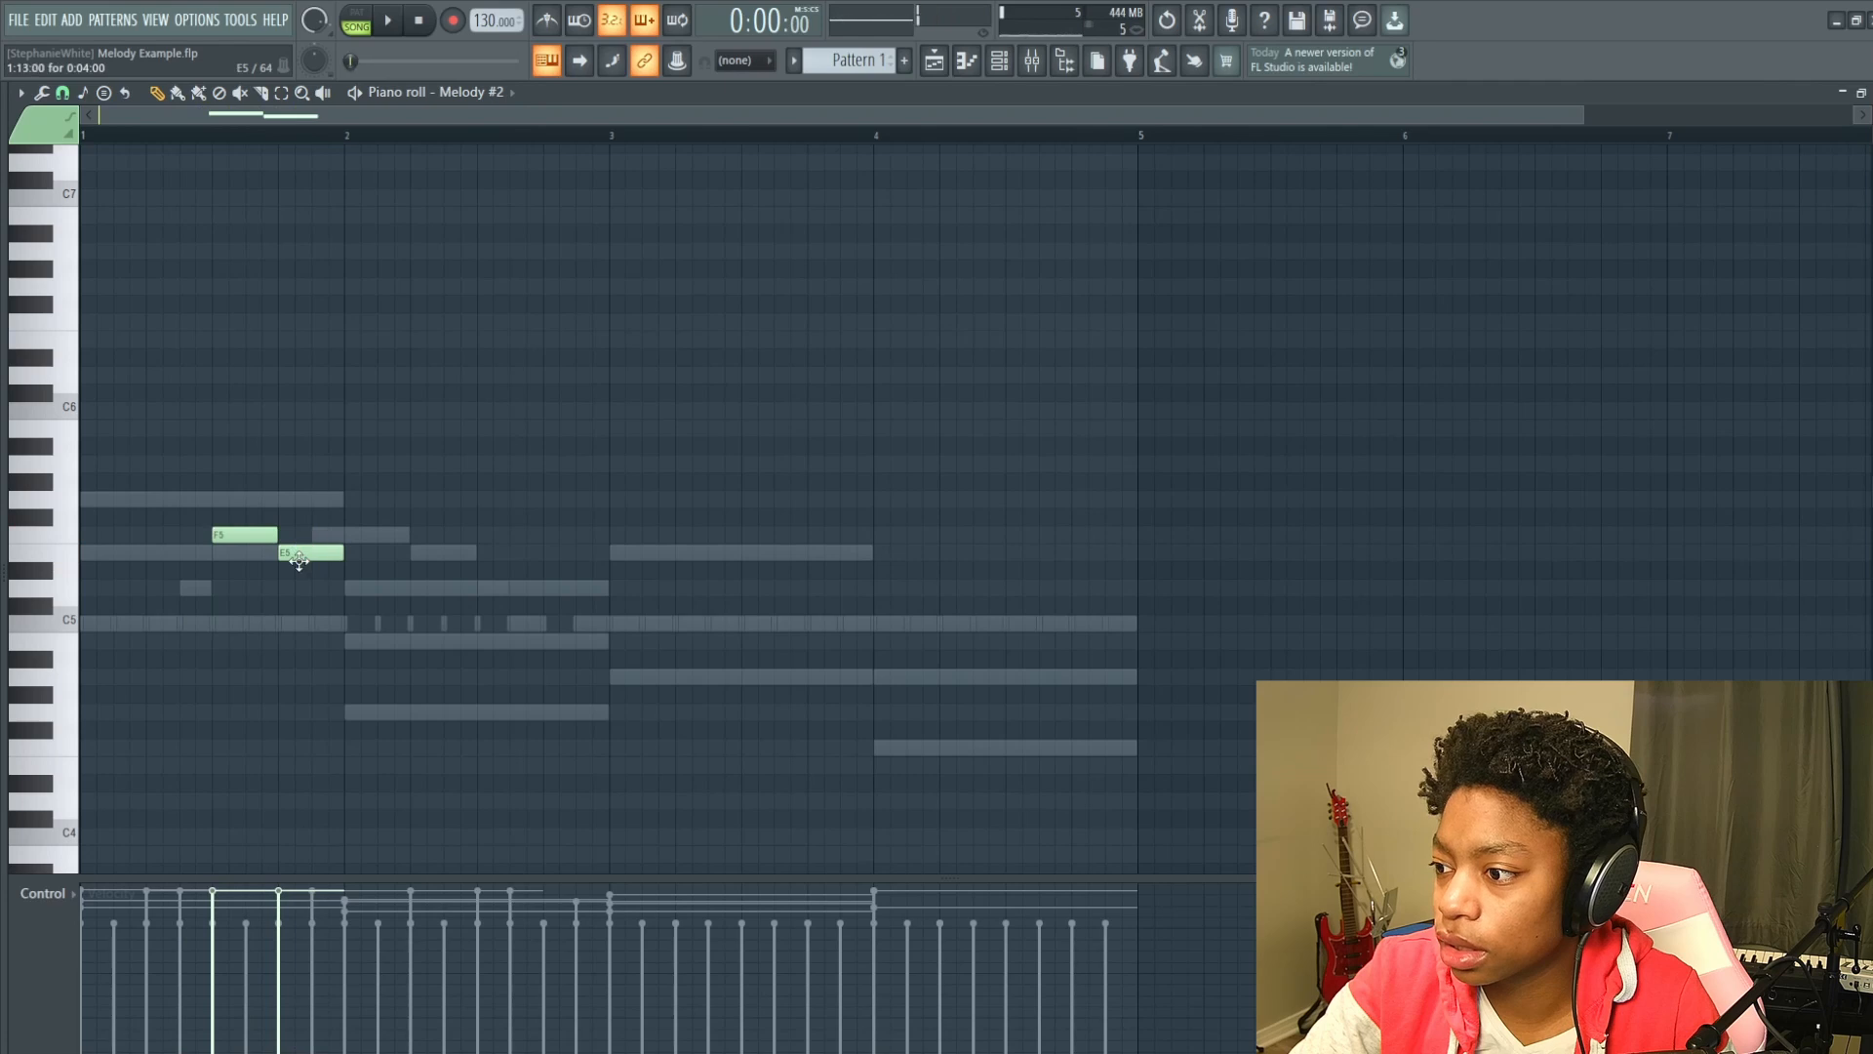
Move the E5 note half a beat to the right, so it crosses into bar 2, and preview it.
mouse_move(315, 551)
left_mouse_down()
mouse_move(359, 558)
mouse_move(333, 553)
left_mouse_up()
key("space")
key("space")
key("space")
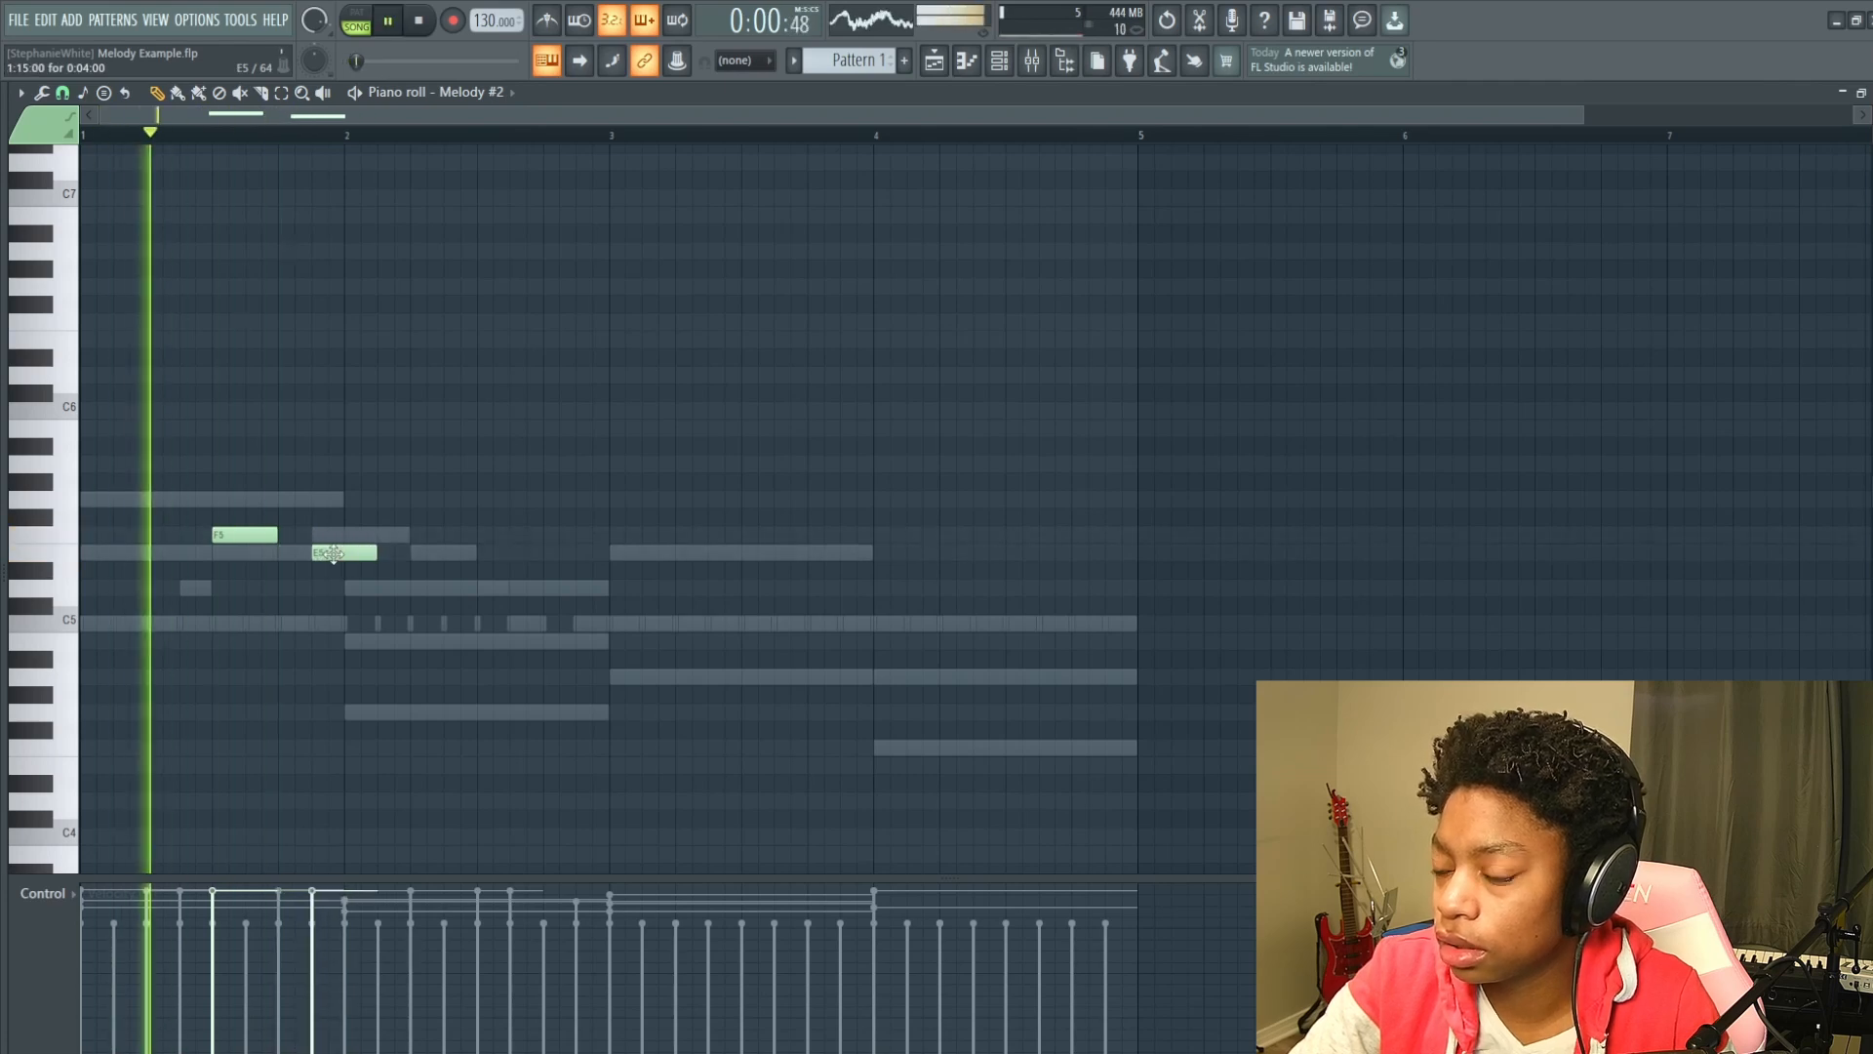
key("space")
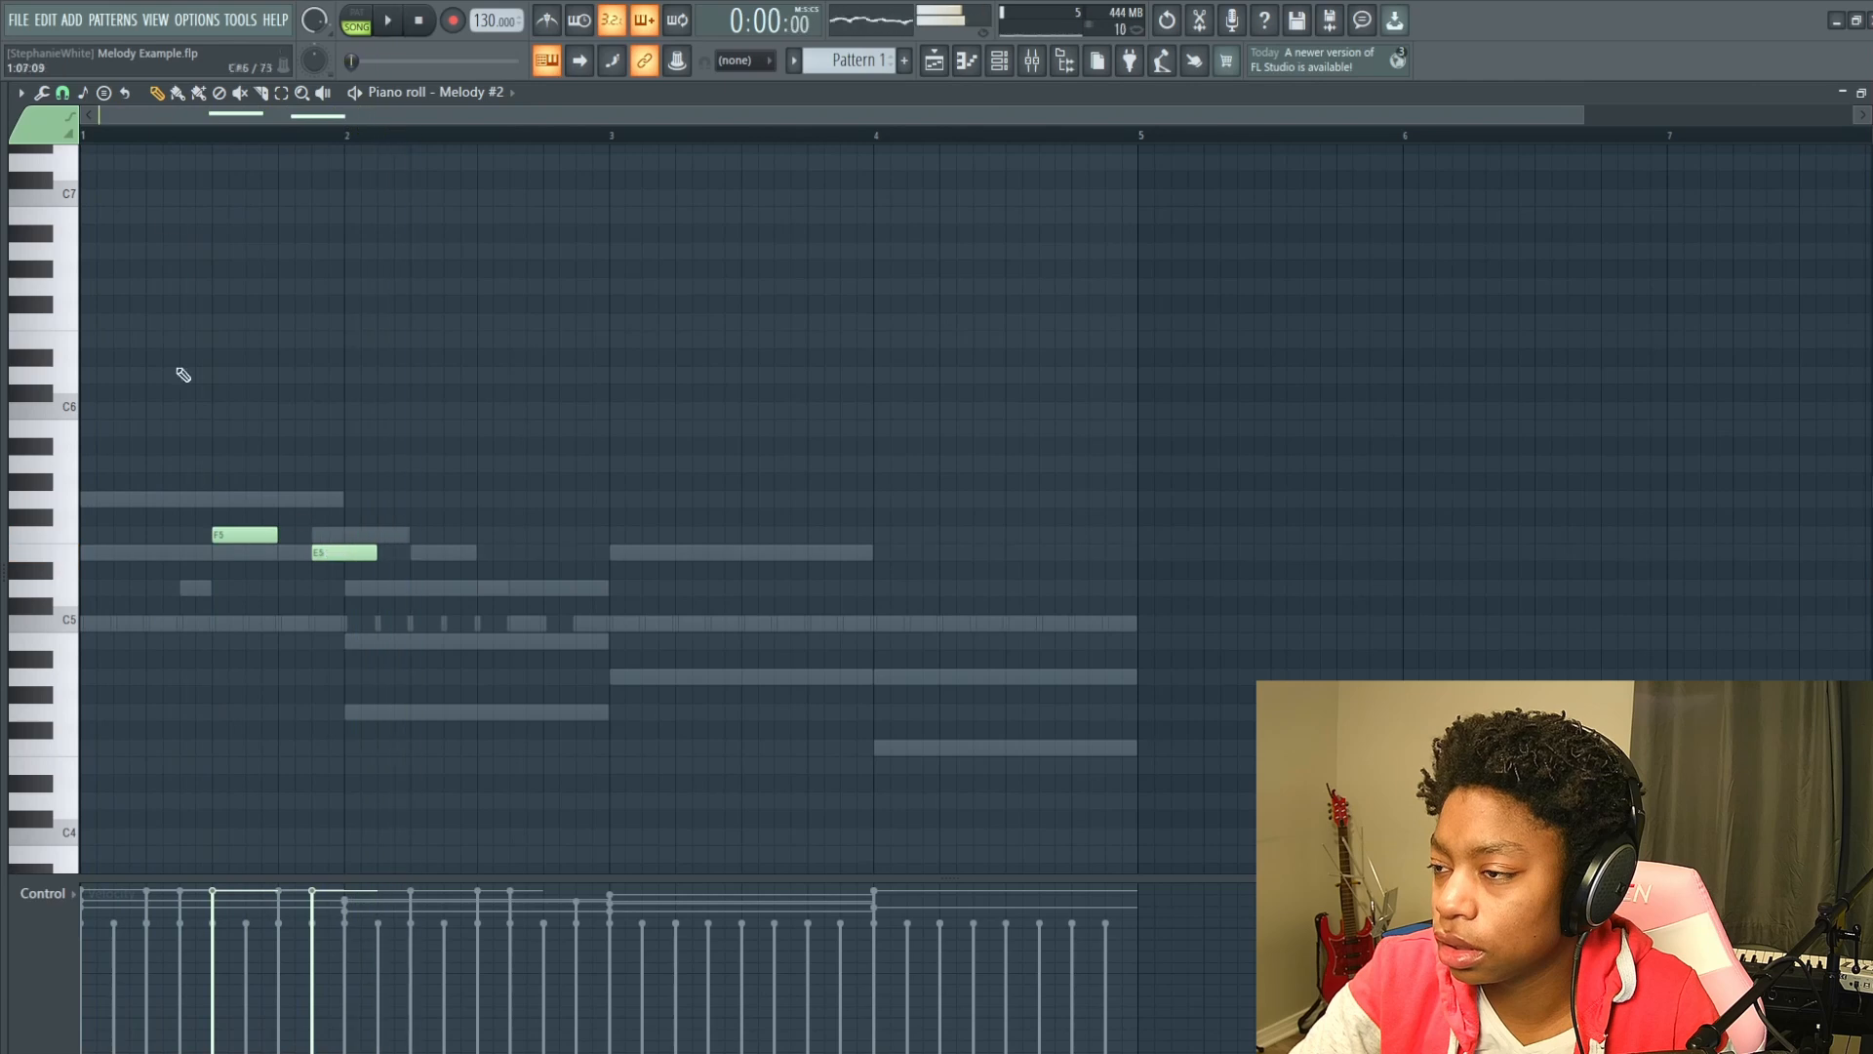
Set the piano roll's grid snap to Bar.
scroll(342, 623, "down", 3)
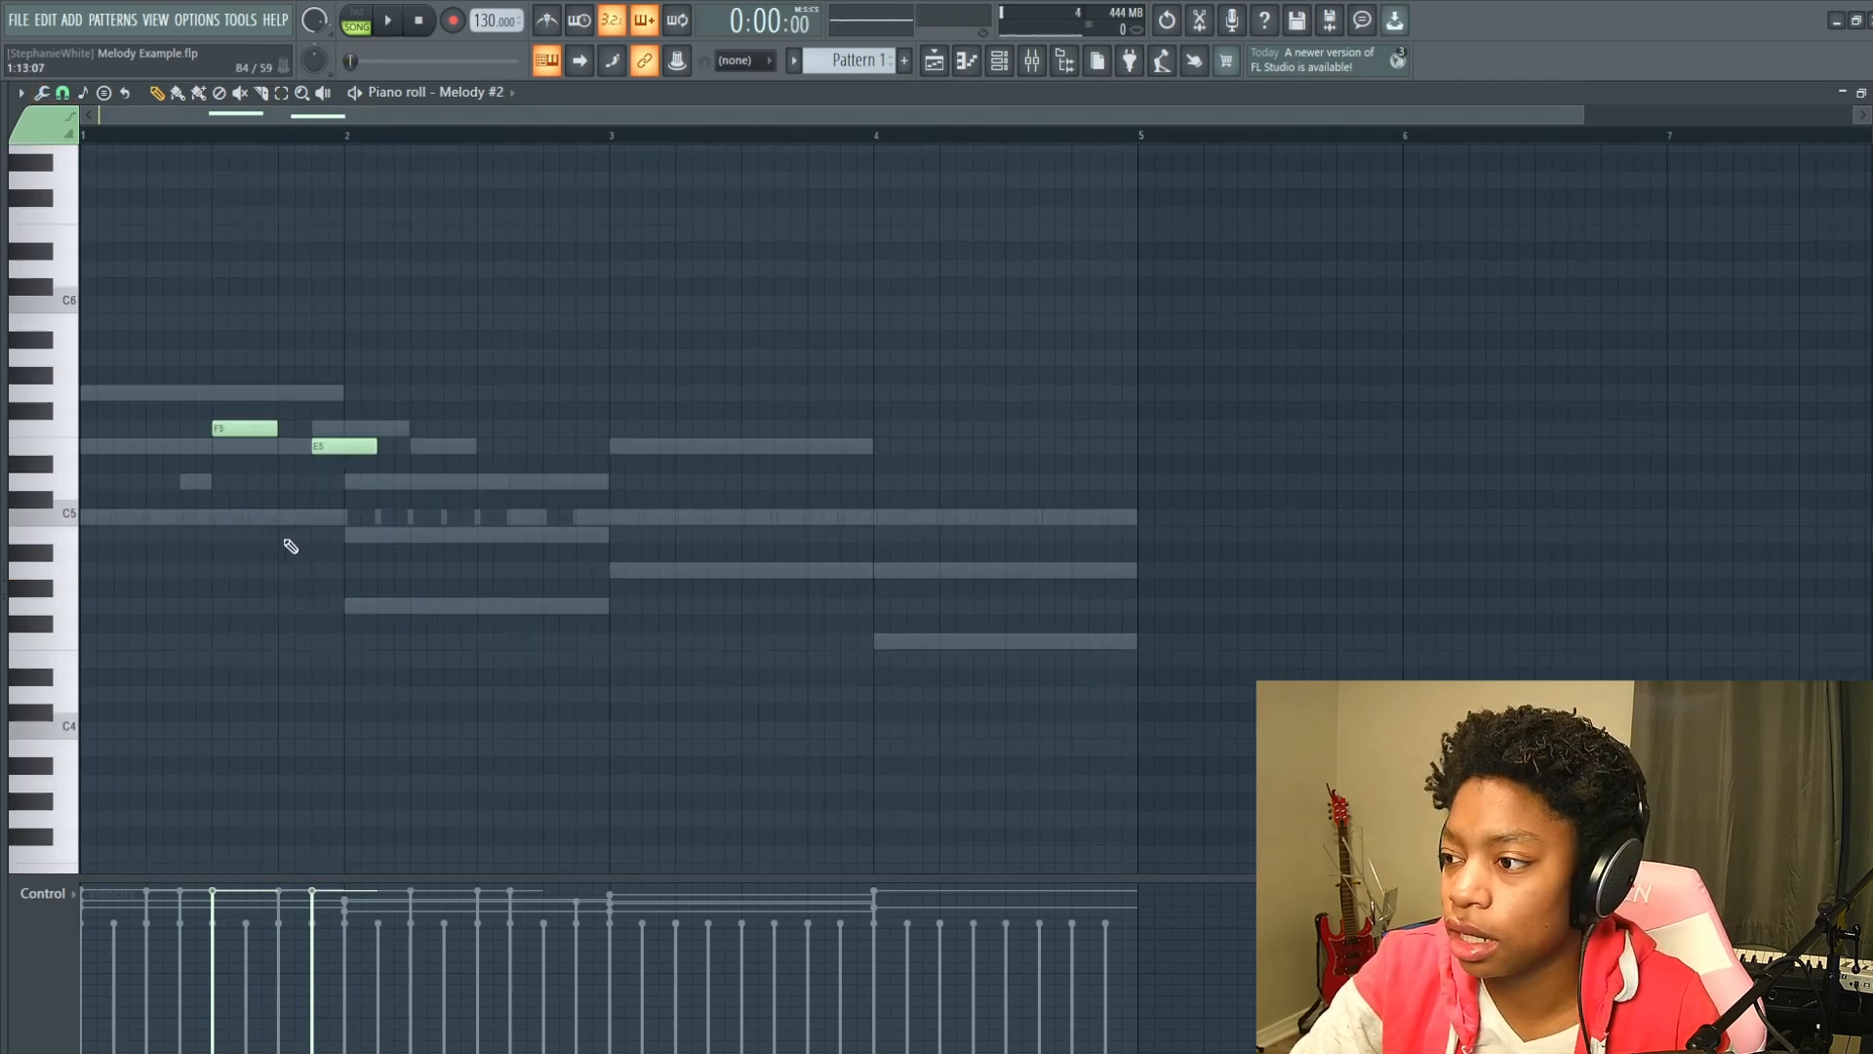
scroll(290, 545, "up", 1)
scroll(290, 545, "up", 3)
left_click_drag(302, 552, 510, 559)
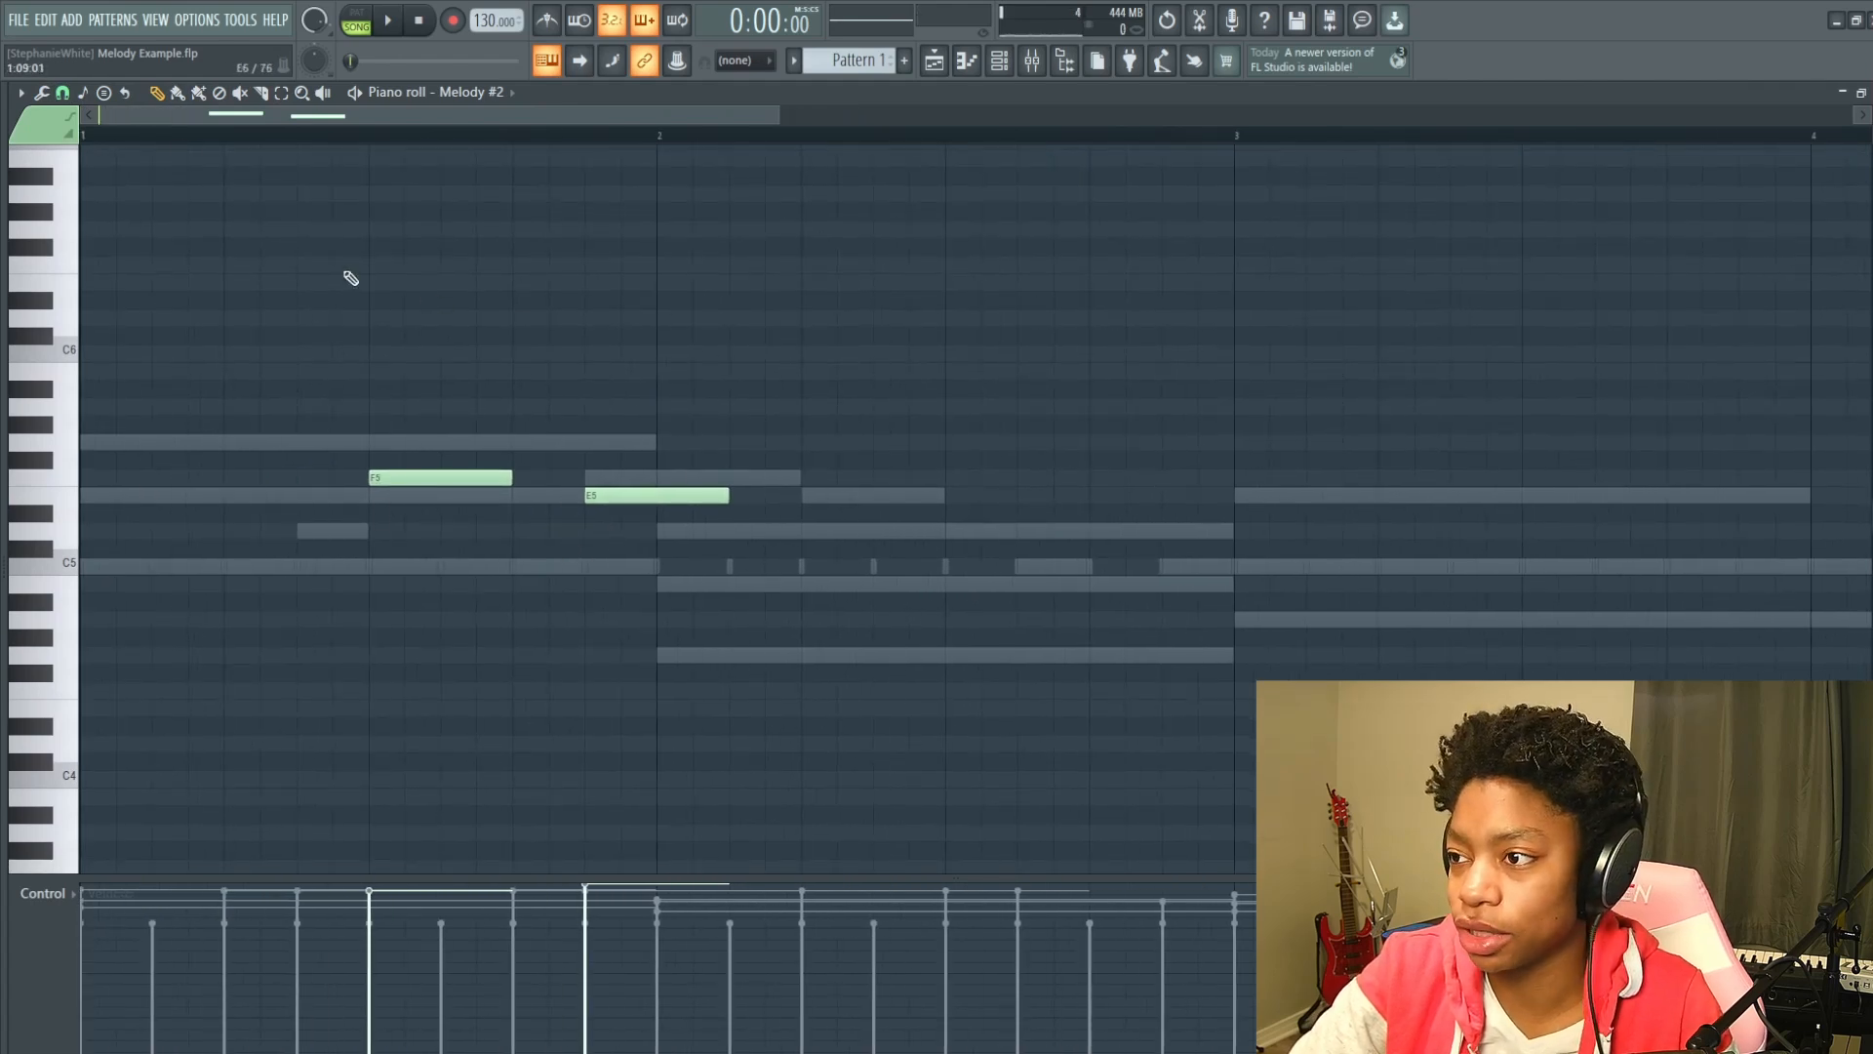
left_click(77, 97)
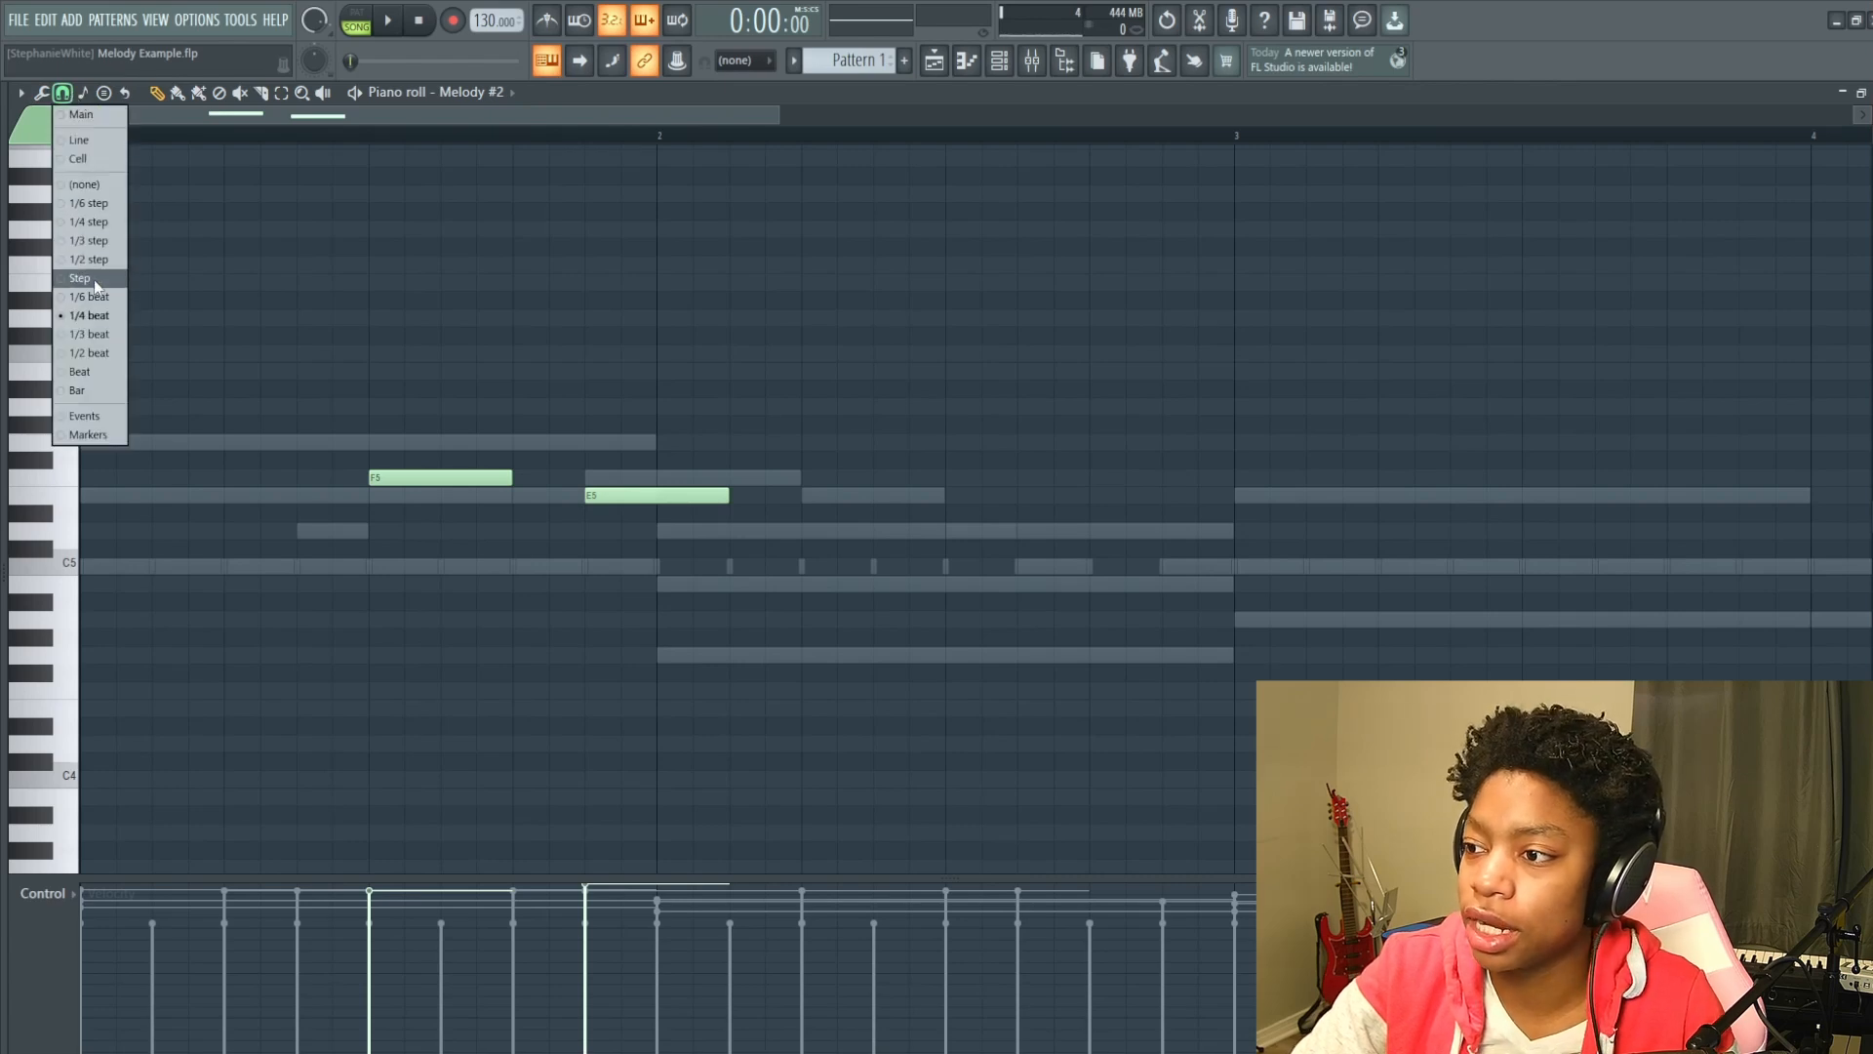
left_click(84, 385)
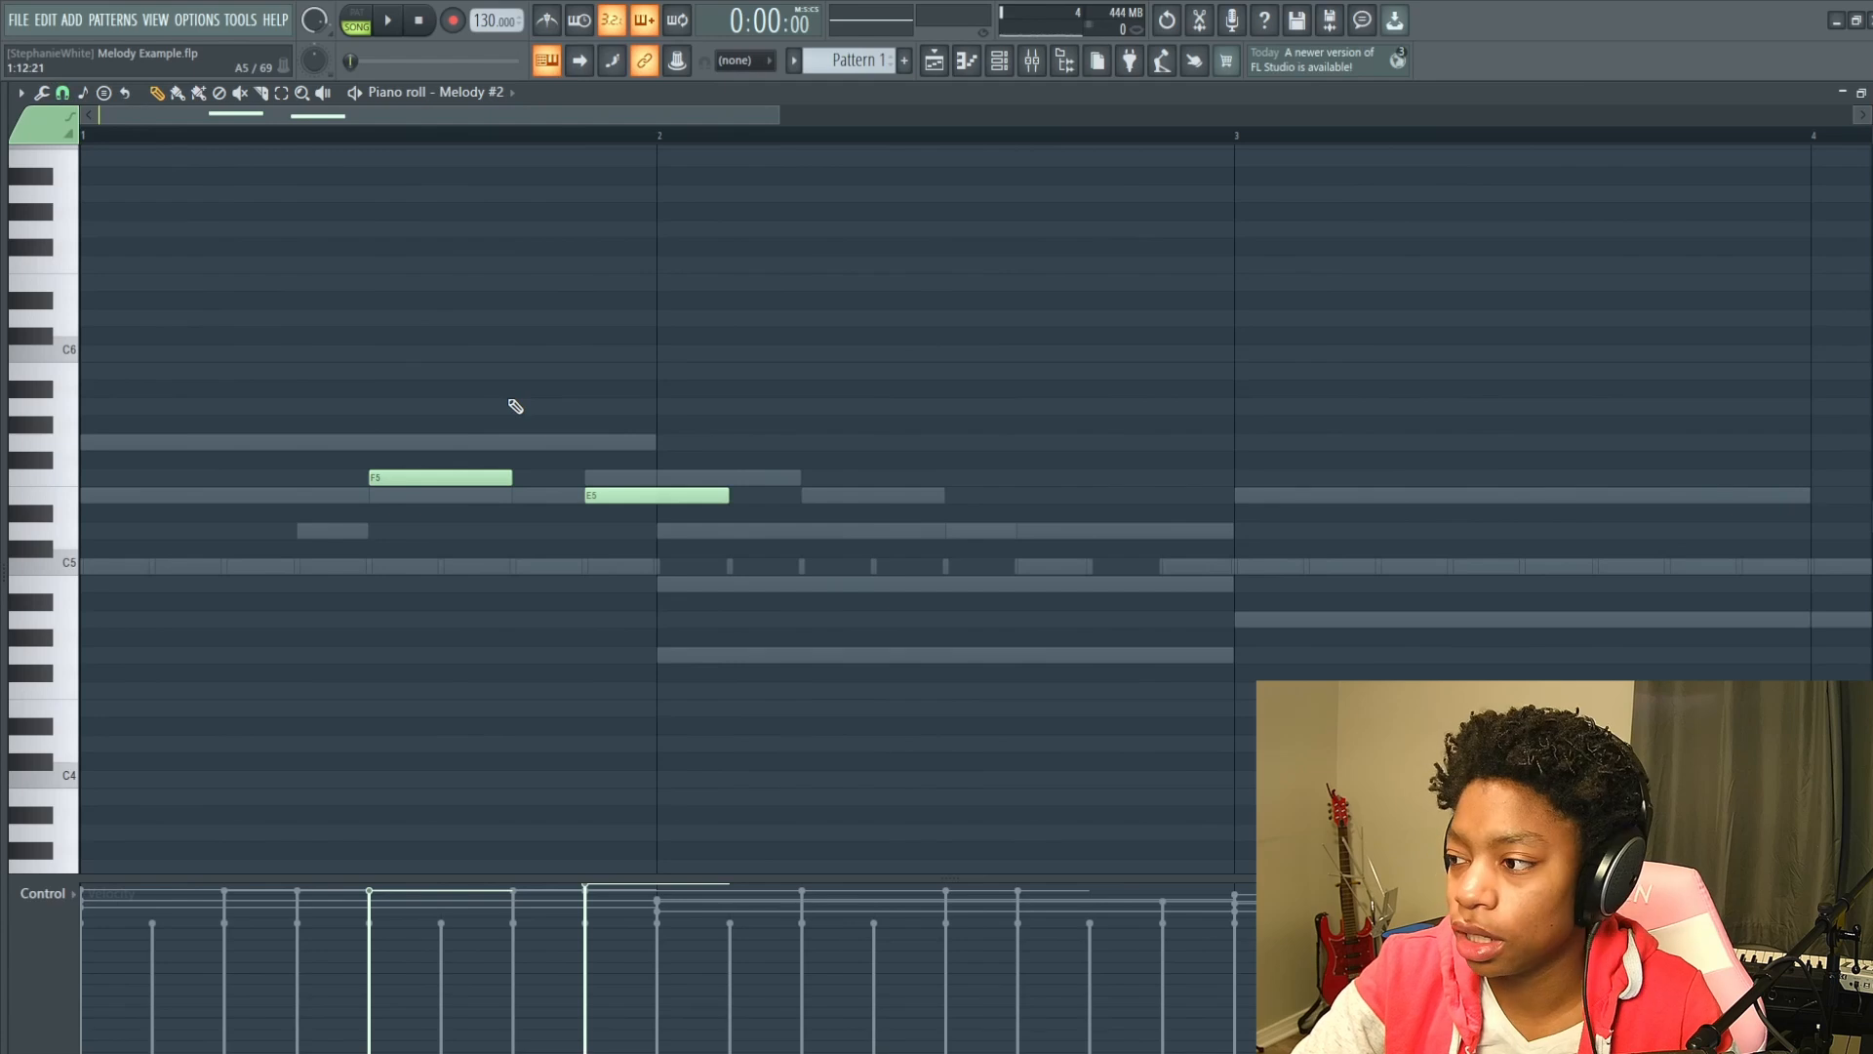
Undo the last note velocity change in the Melody #2 piano roll.
scroll(509, 400, "down", 4)
key("ctrl+z")
scroll(509, 391, "down", 3)
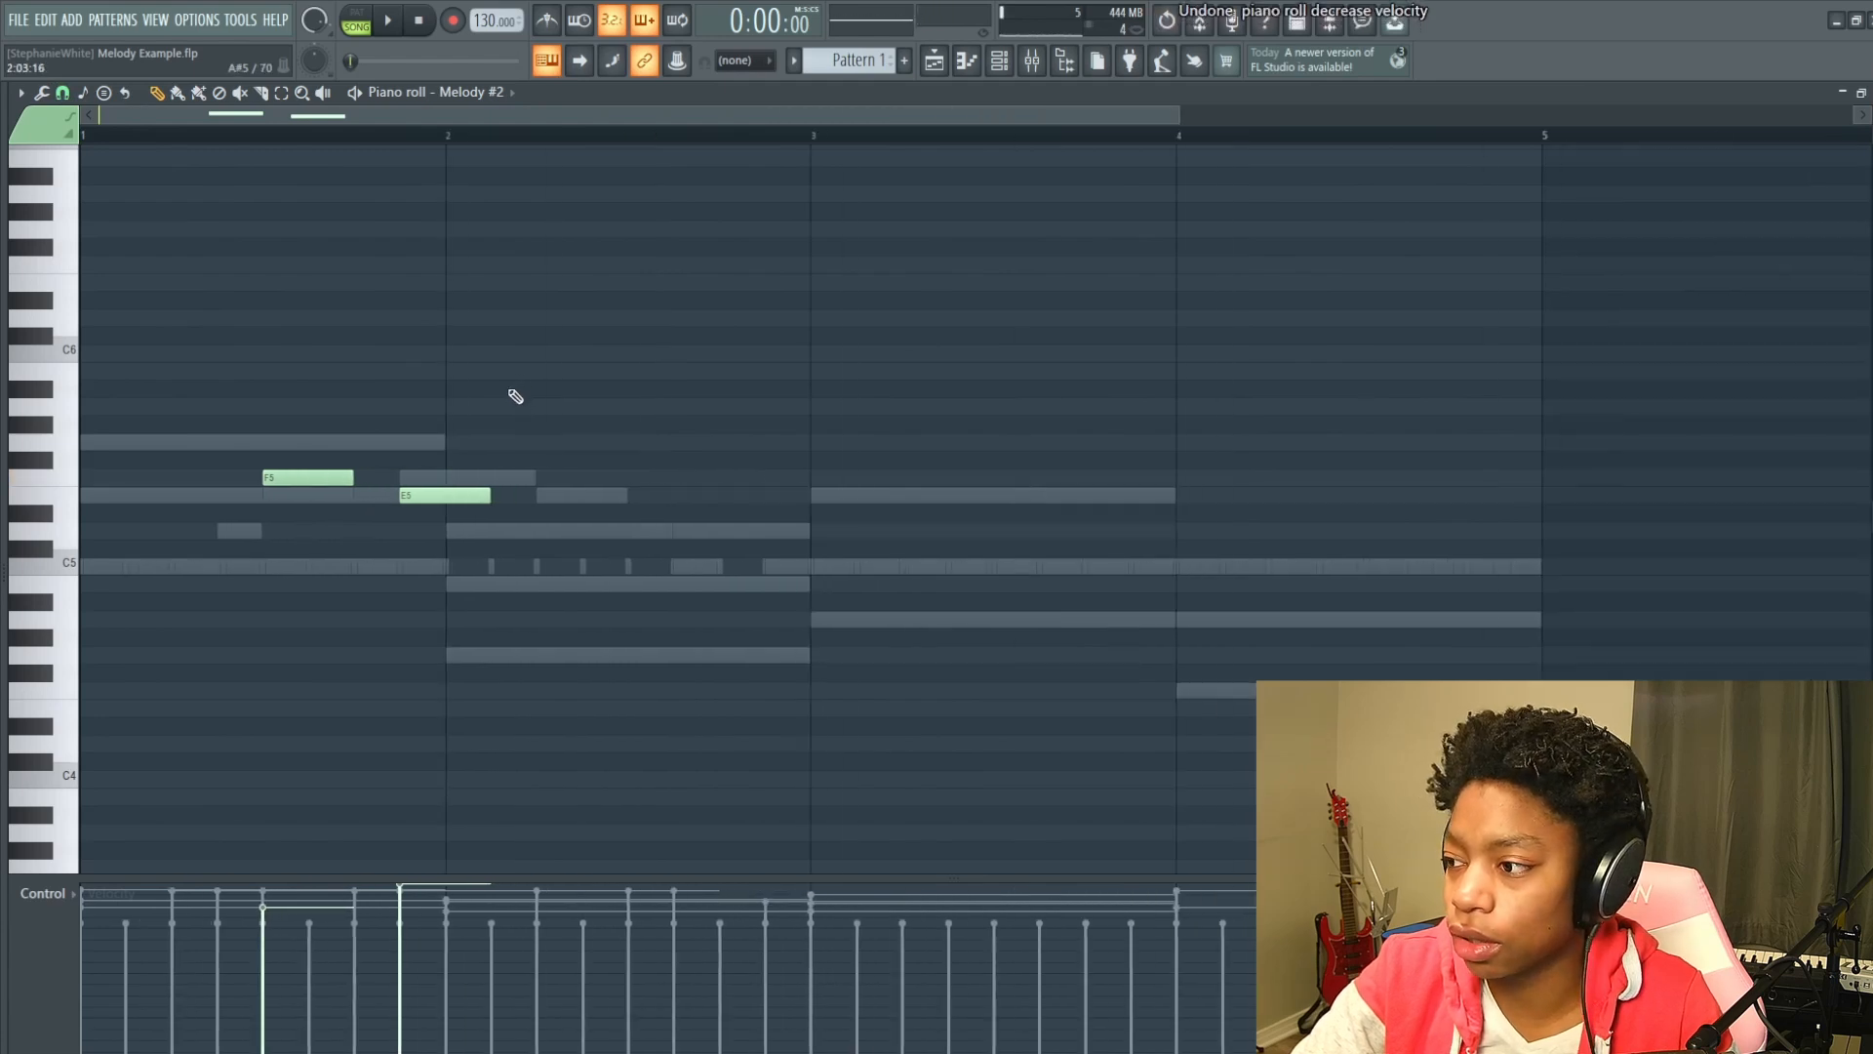
scroll(511, 402, "down", 2)
scroll(410, 512, "up", 1)
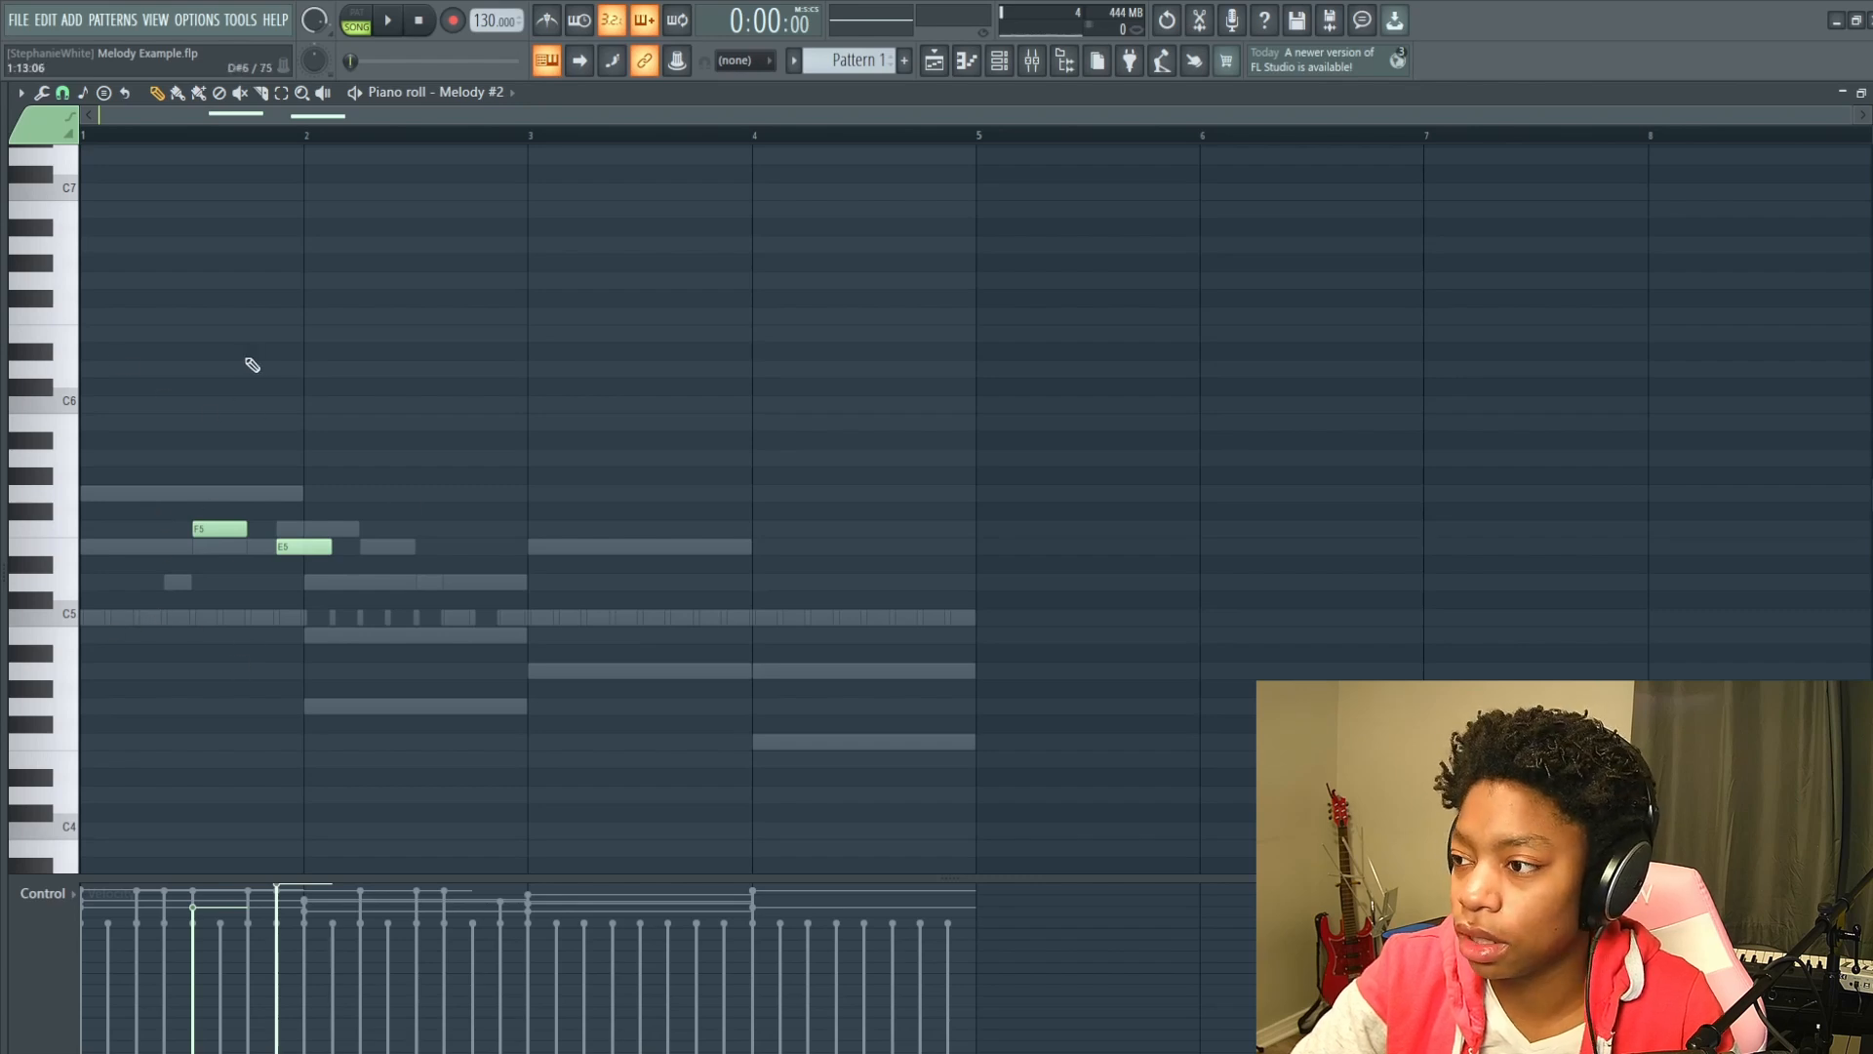
scroll(288, 575, "up", 1)
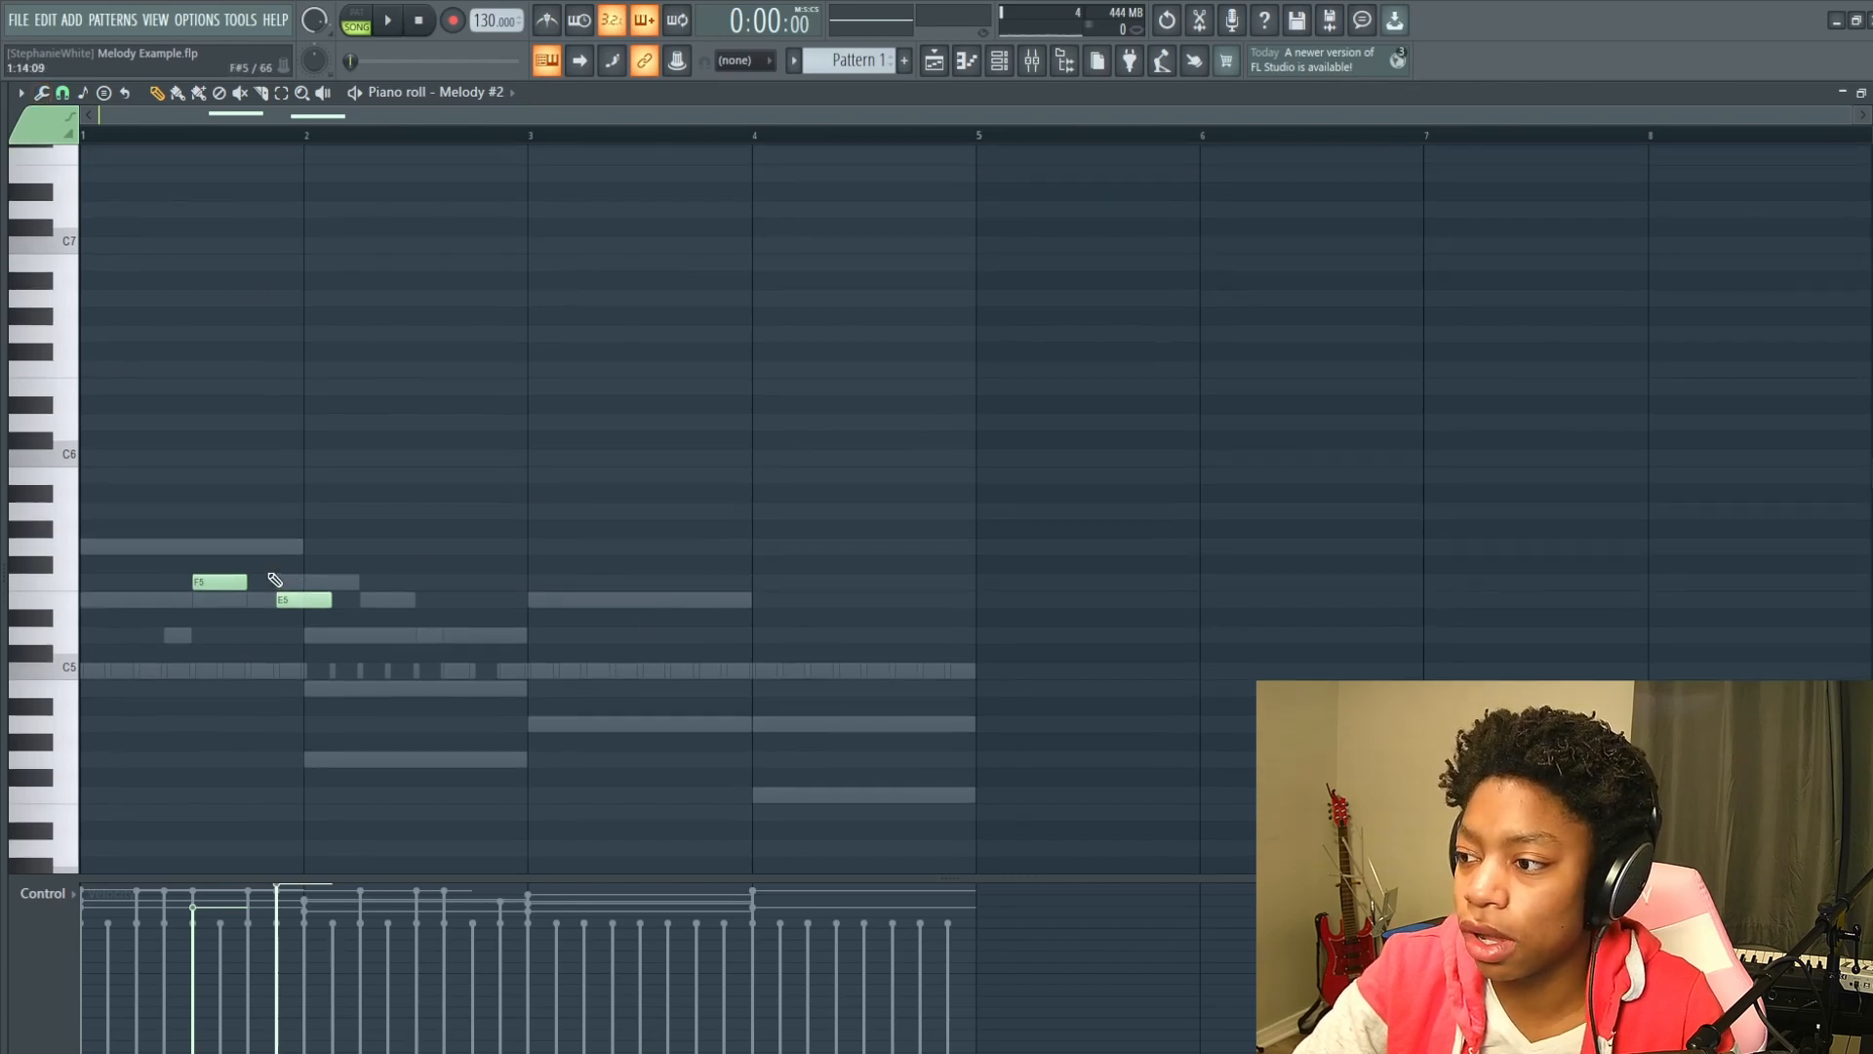
scroll(253, 578, "down", 1)
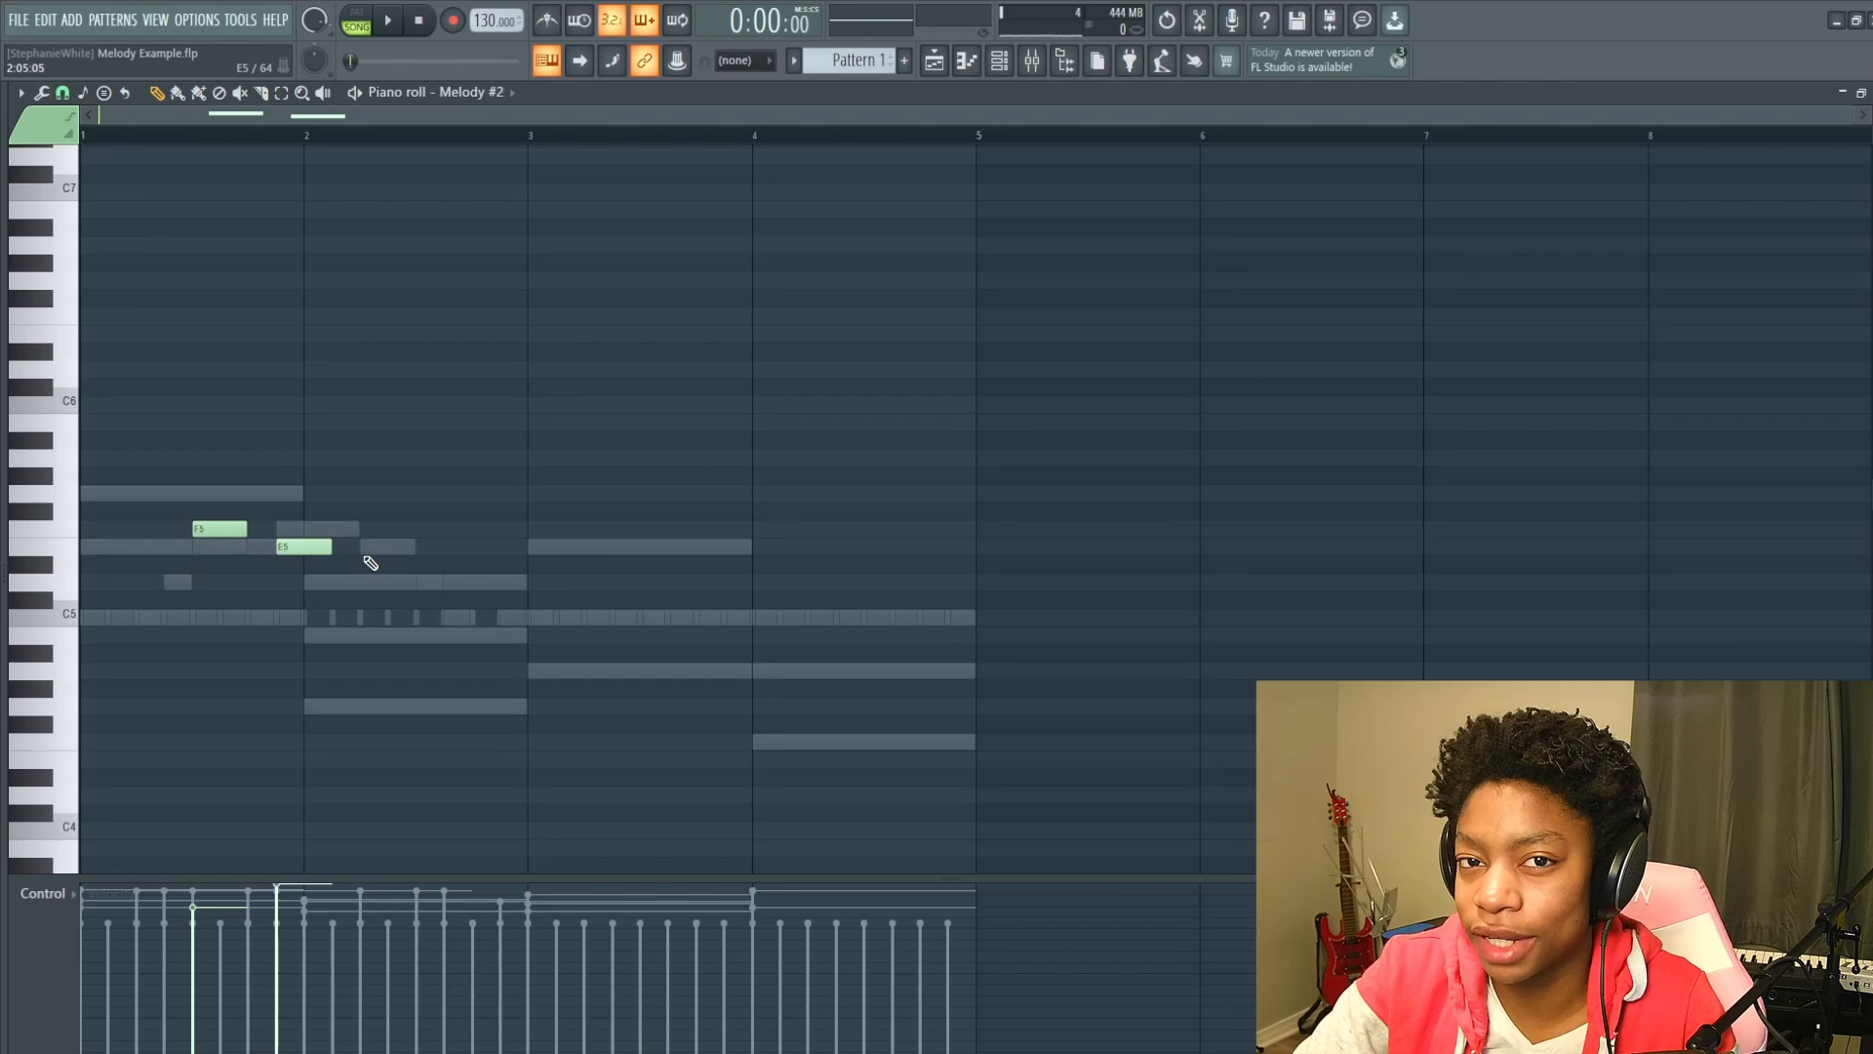
Set the piano roll's grid snap to Beat and play the opening of the arrangement.
left_click(63, 92)
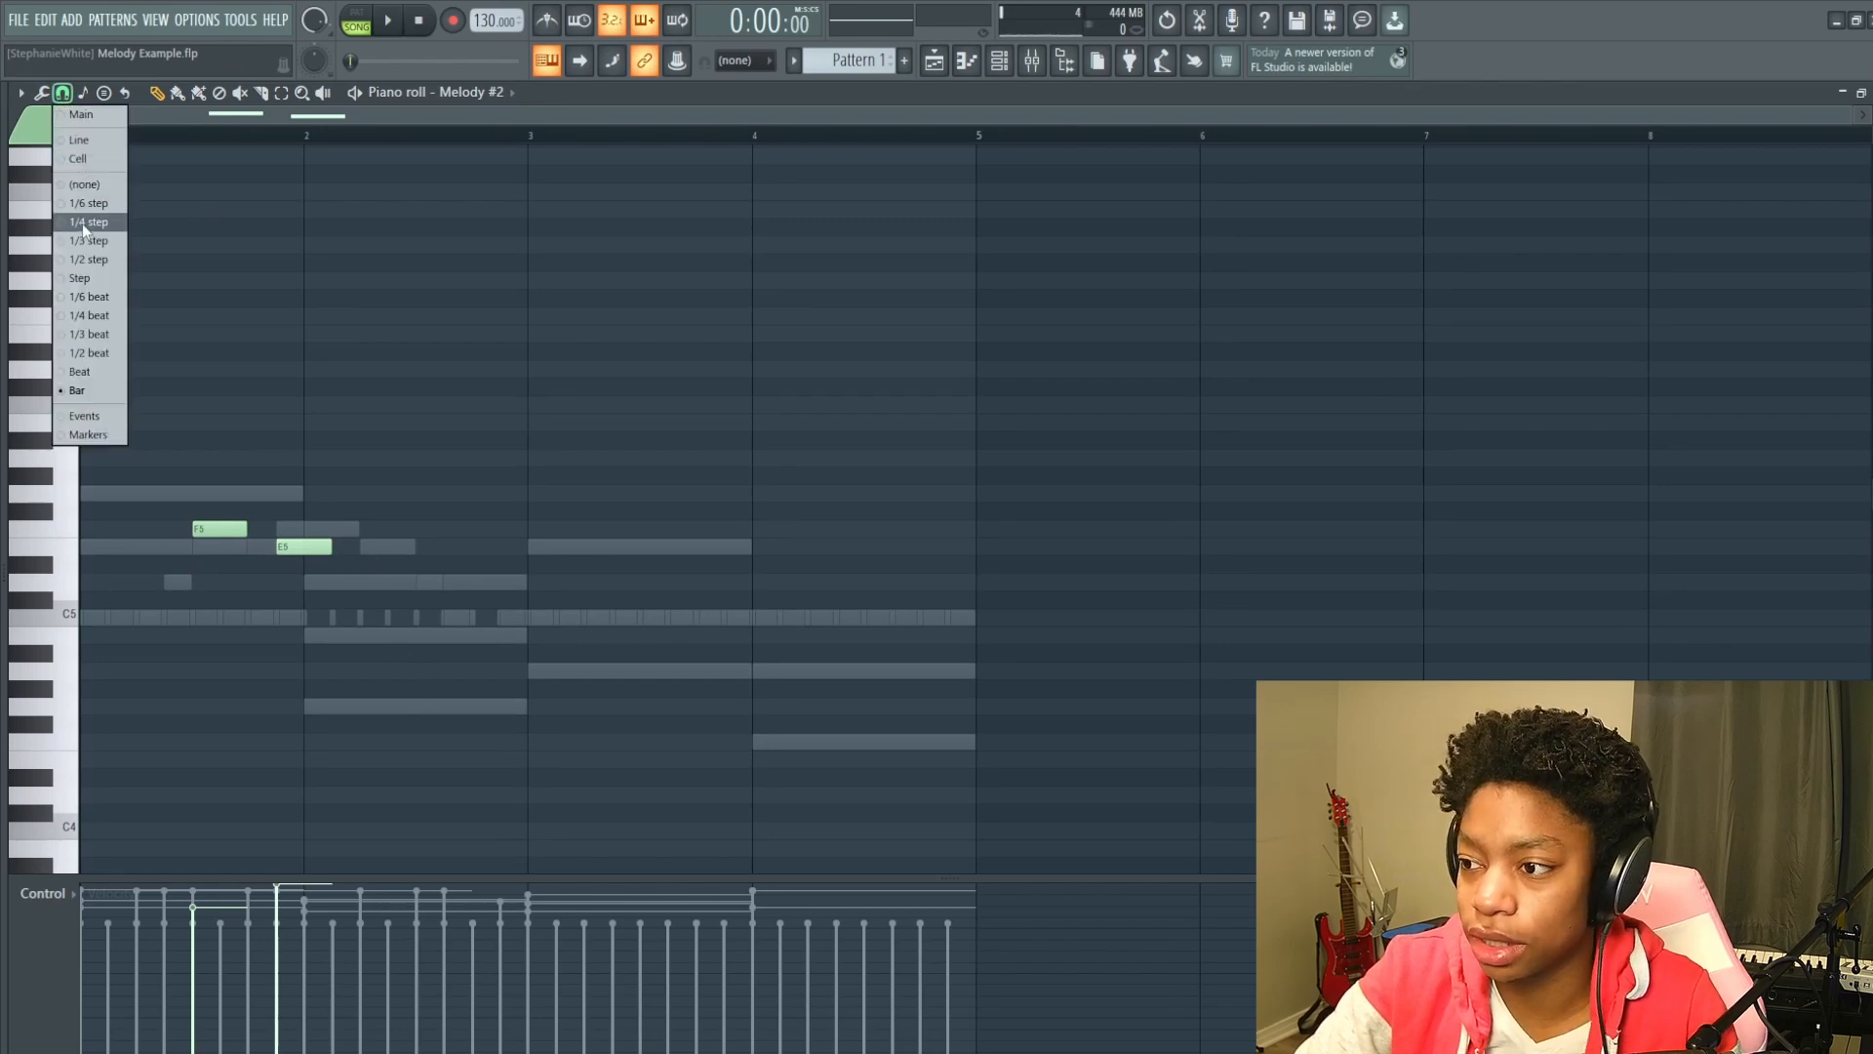
left_click(72, 375)
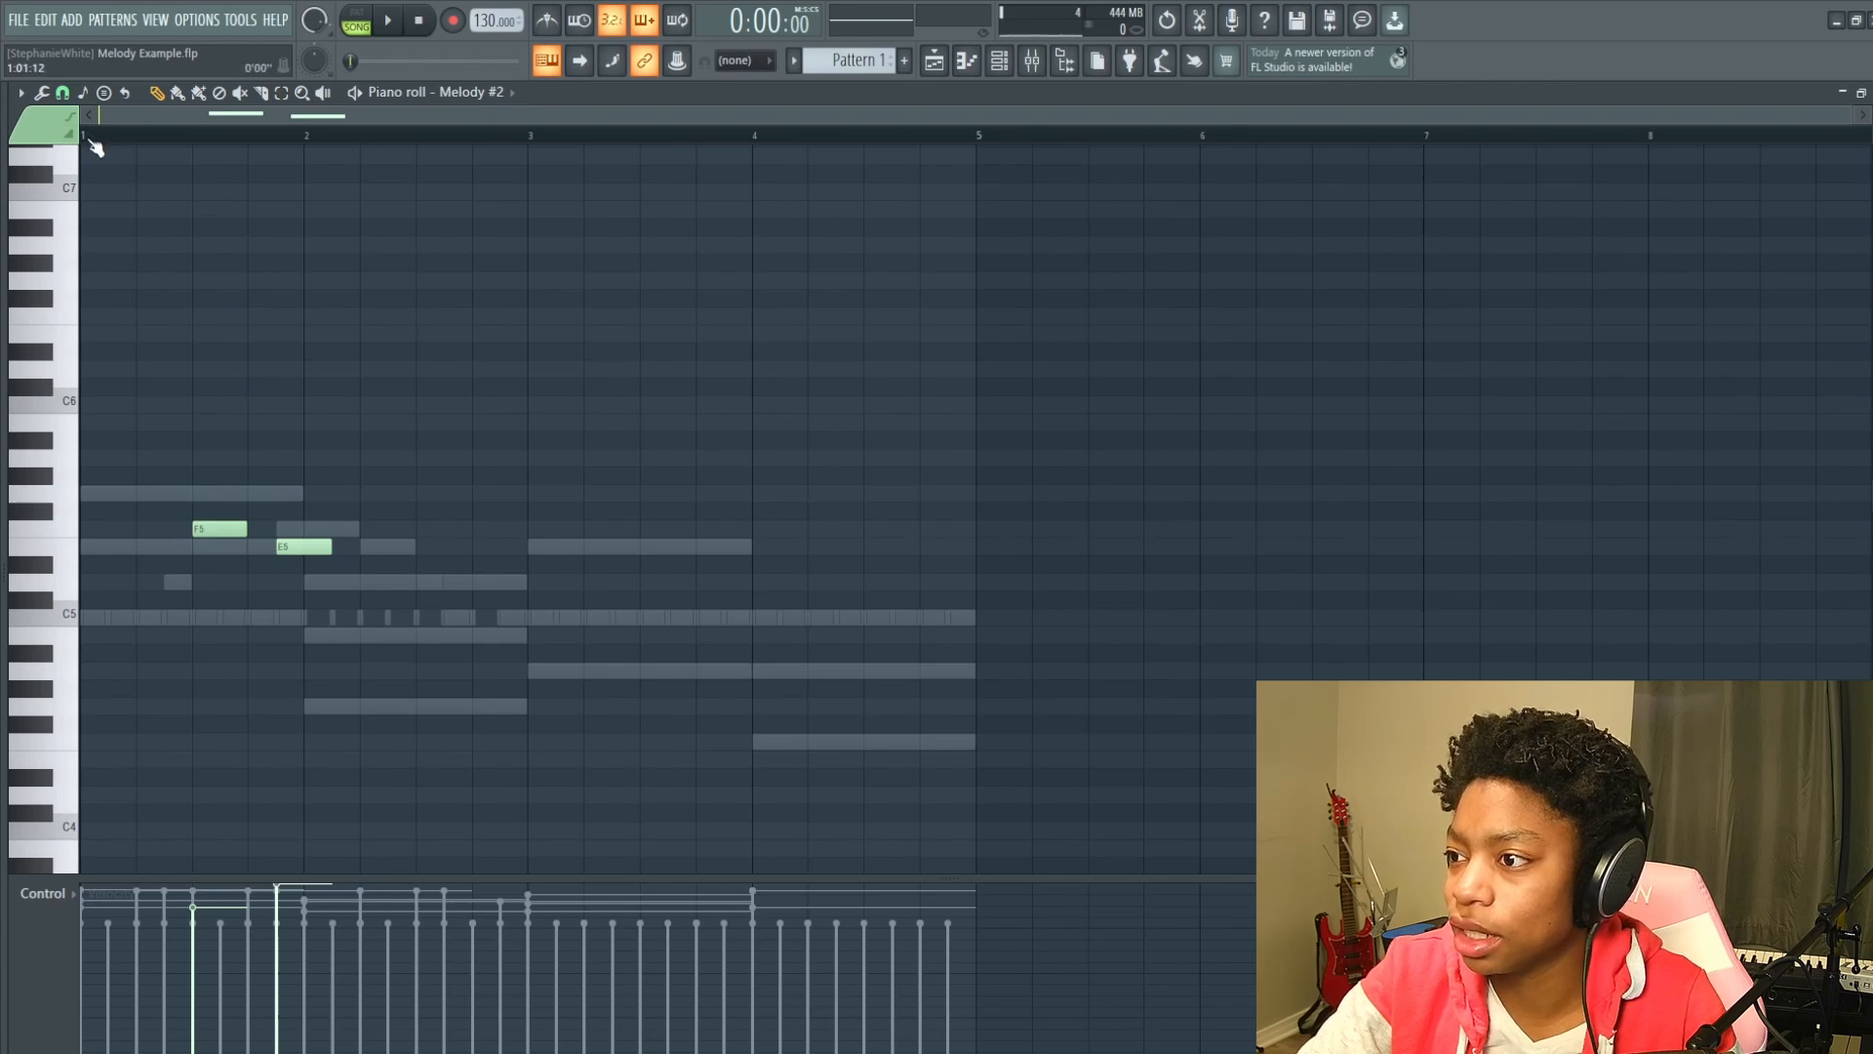
left_click(388, 21)
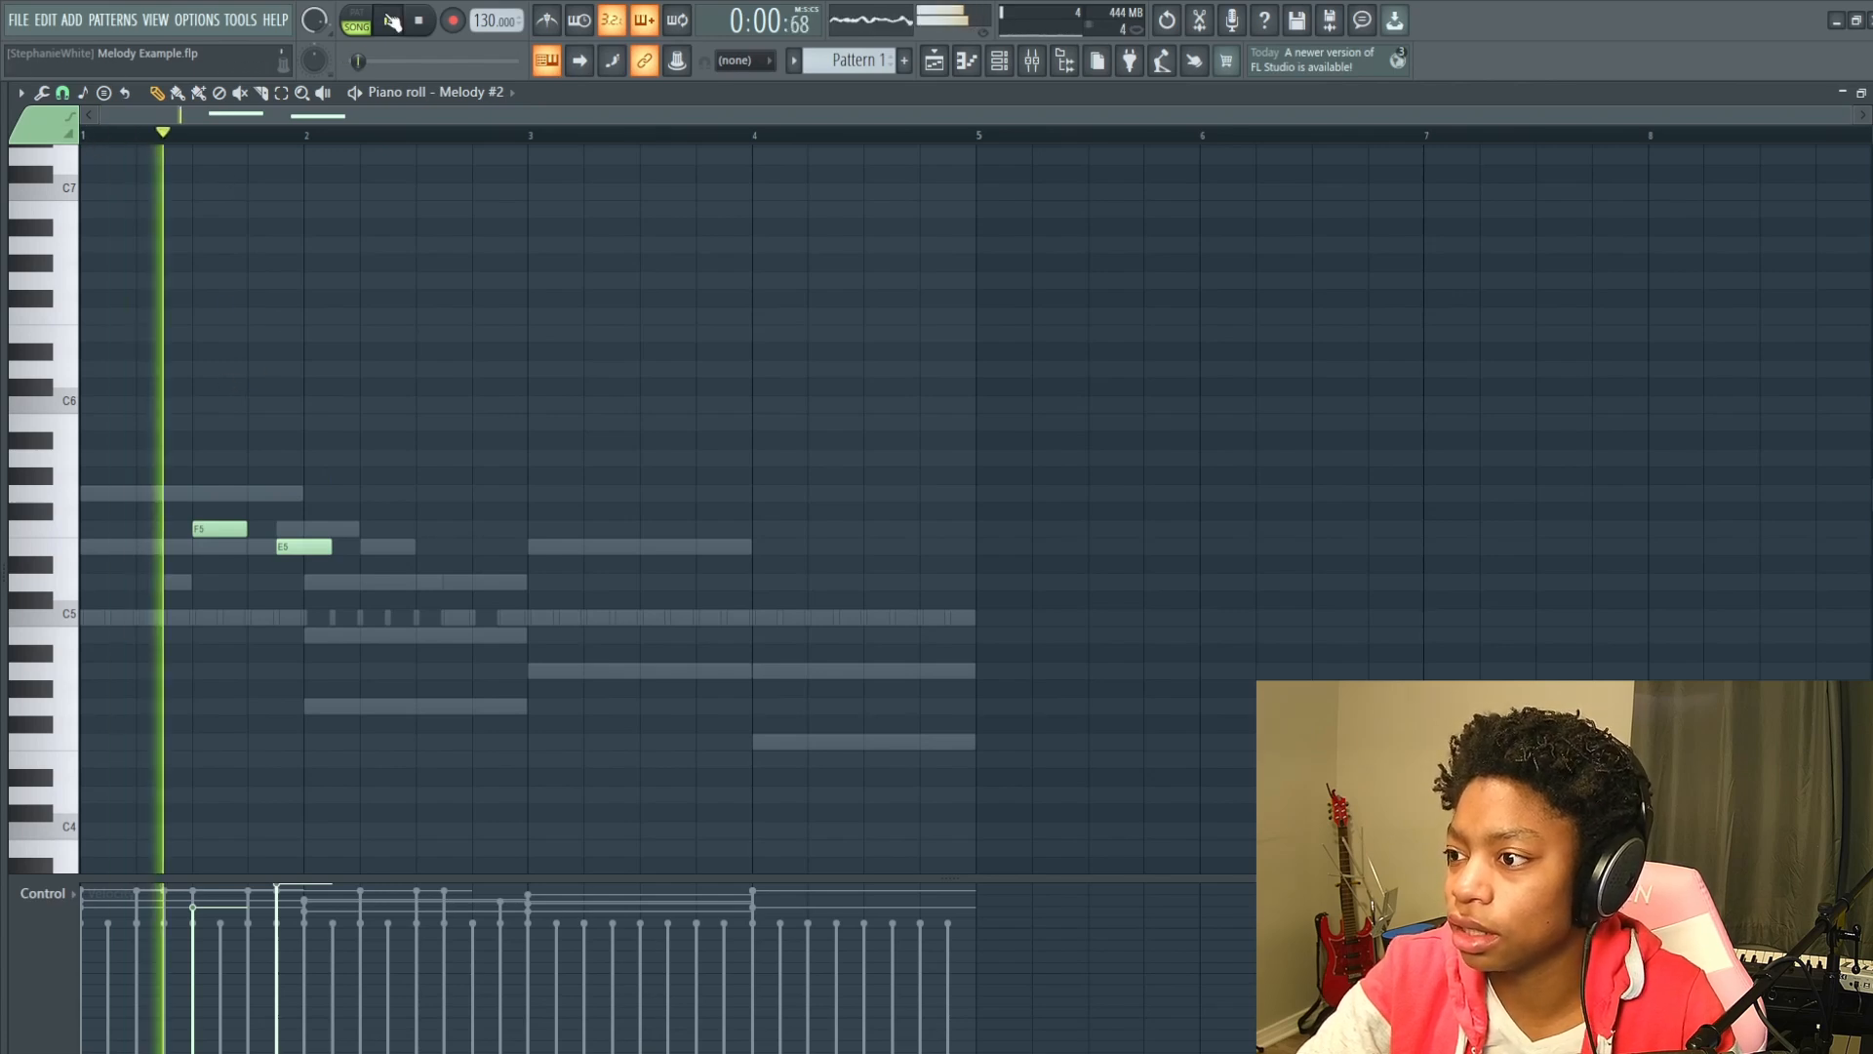
left_click(388, 21)
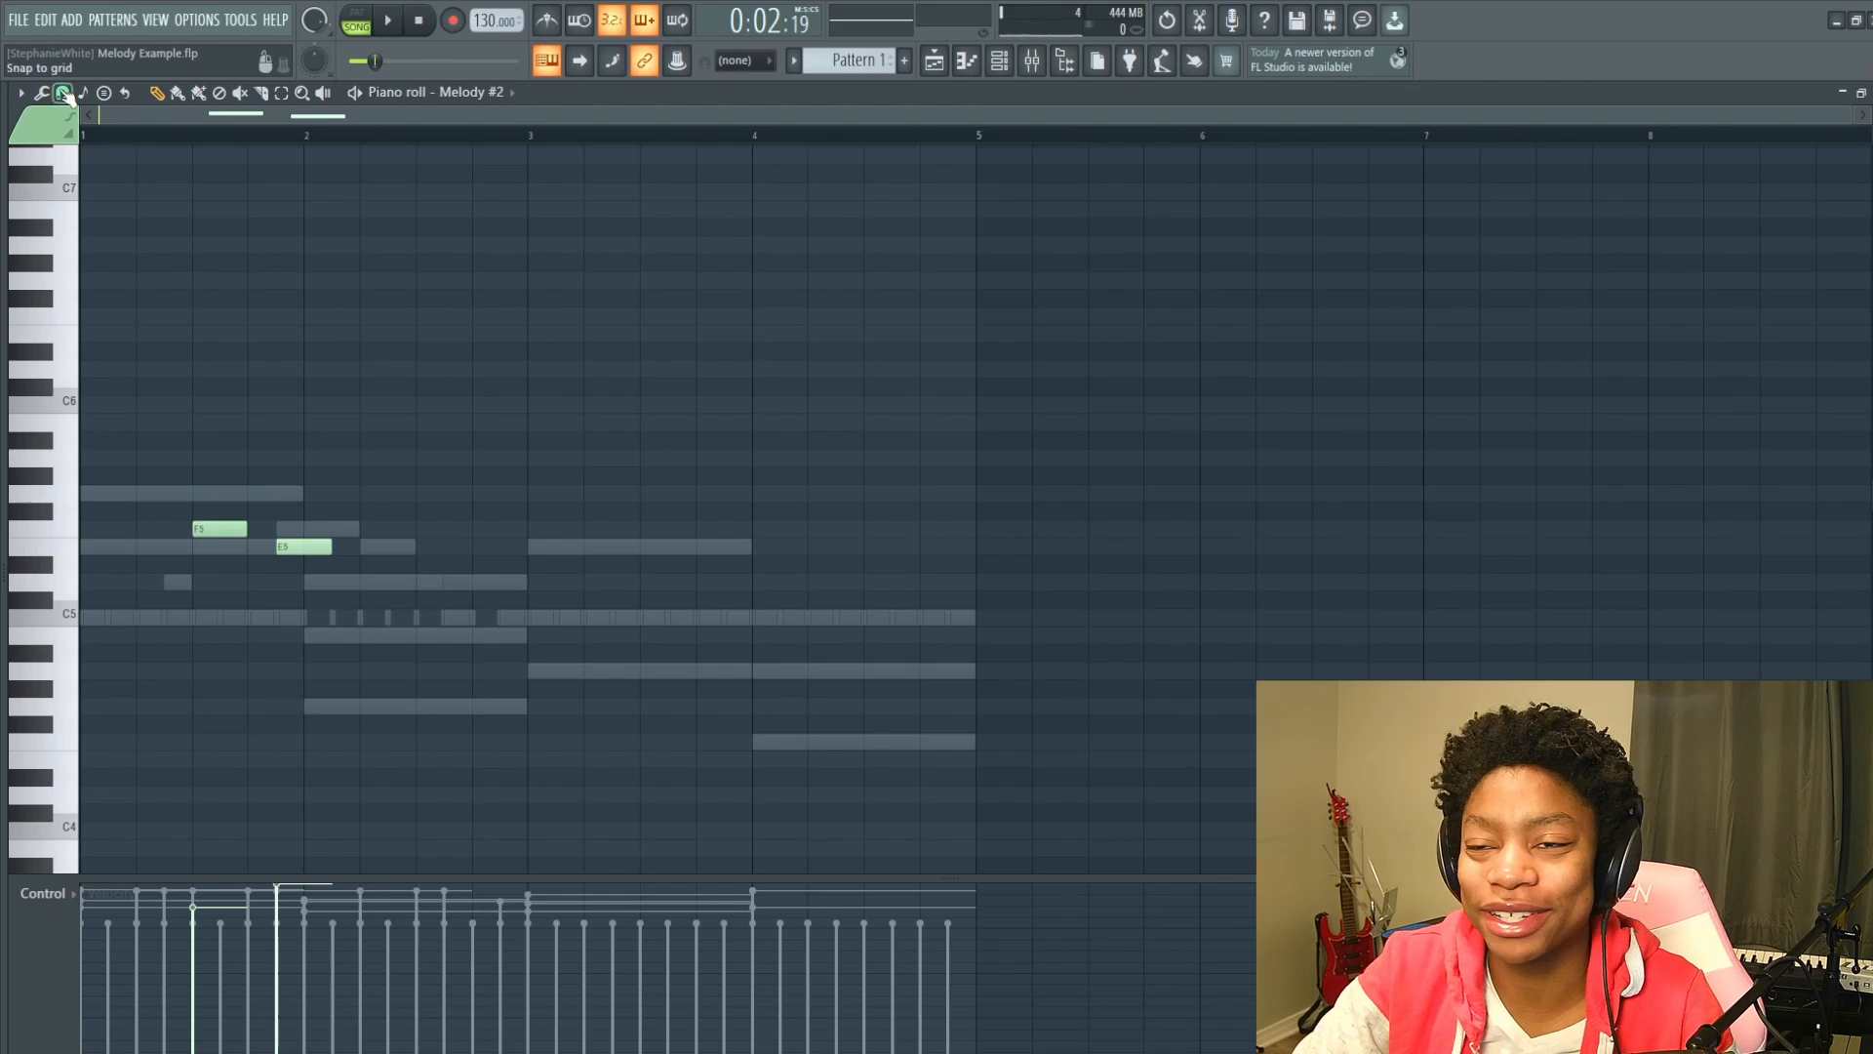
Set the piano roll's grid snap to 1/2 beat and play the arrangement from bar 1.
left_click(62, 94)
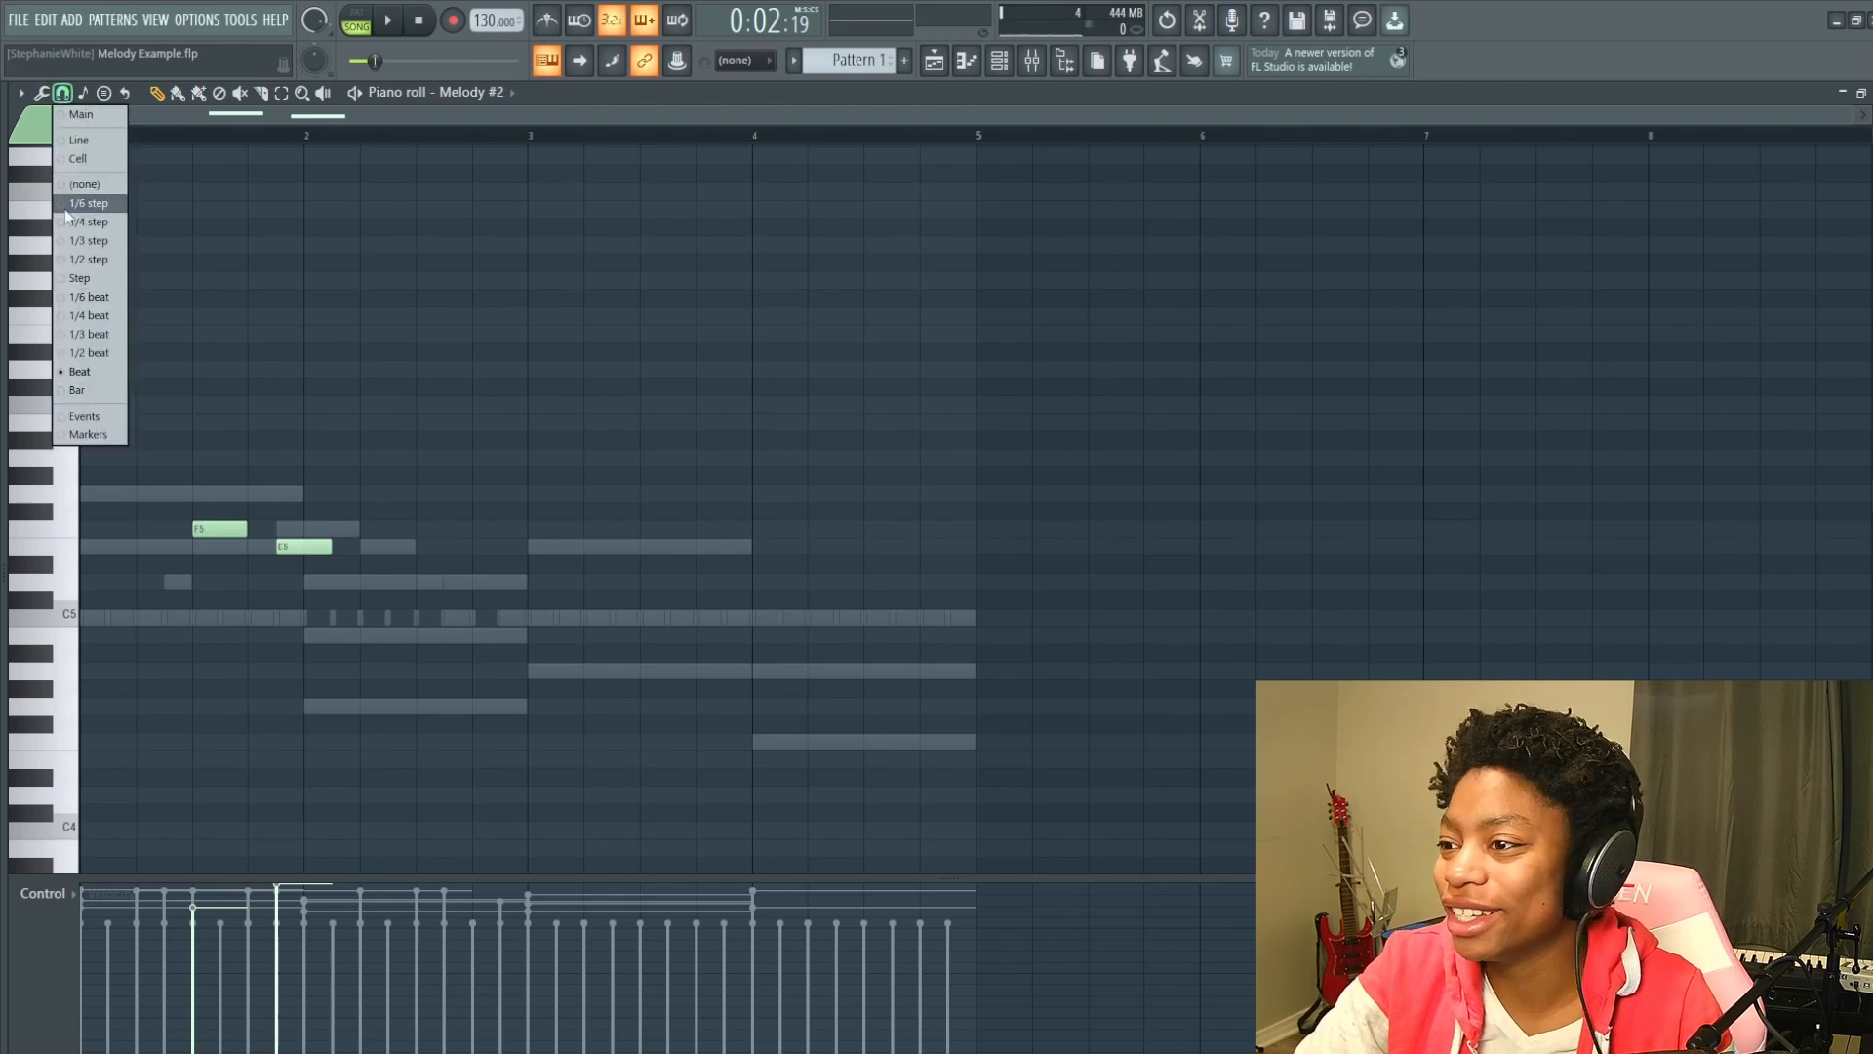
left_click(84, 360)
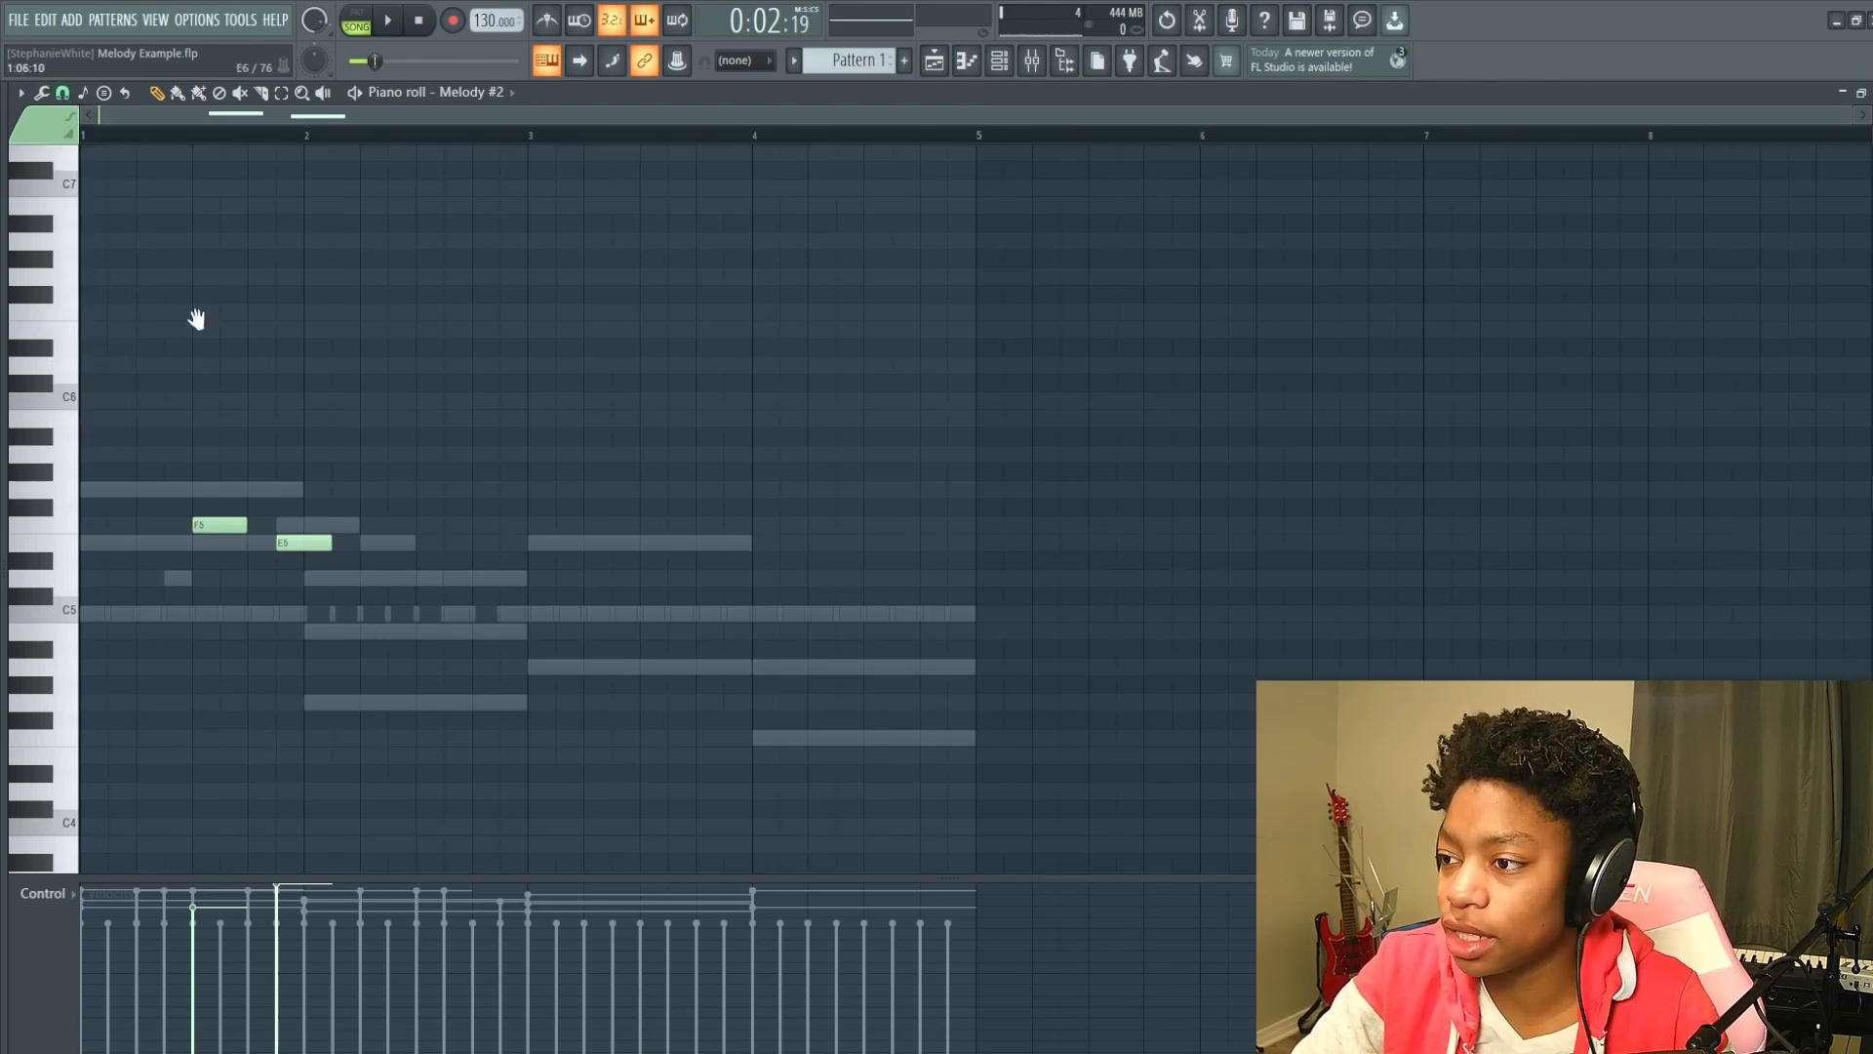
scroll(258, 299, "down", 1)
left_click(85, 141)
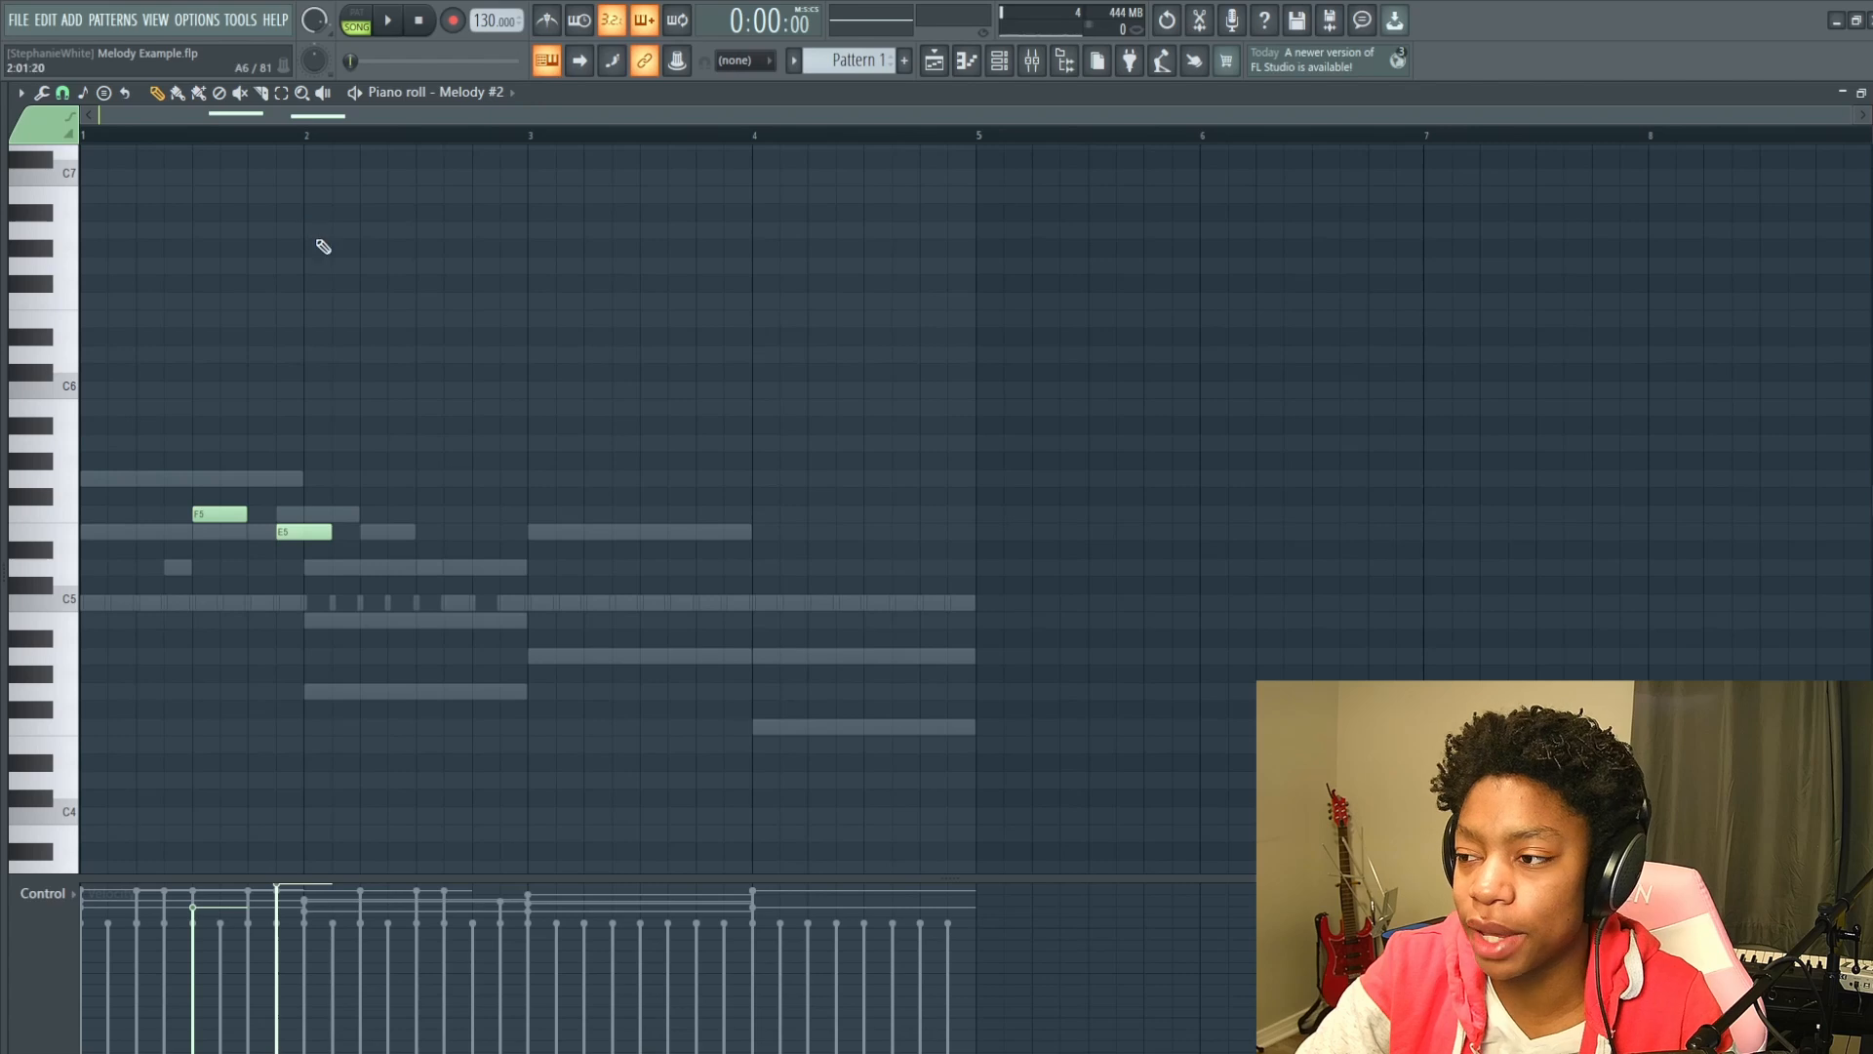
key("space")
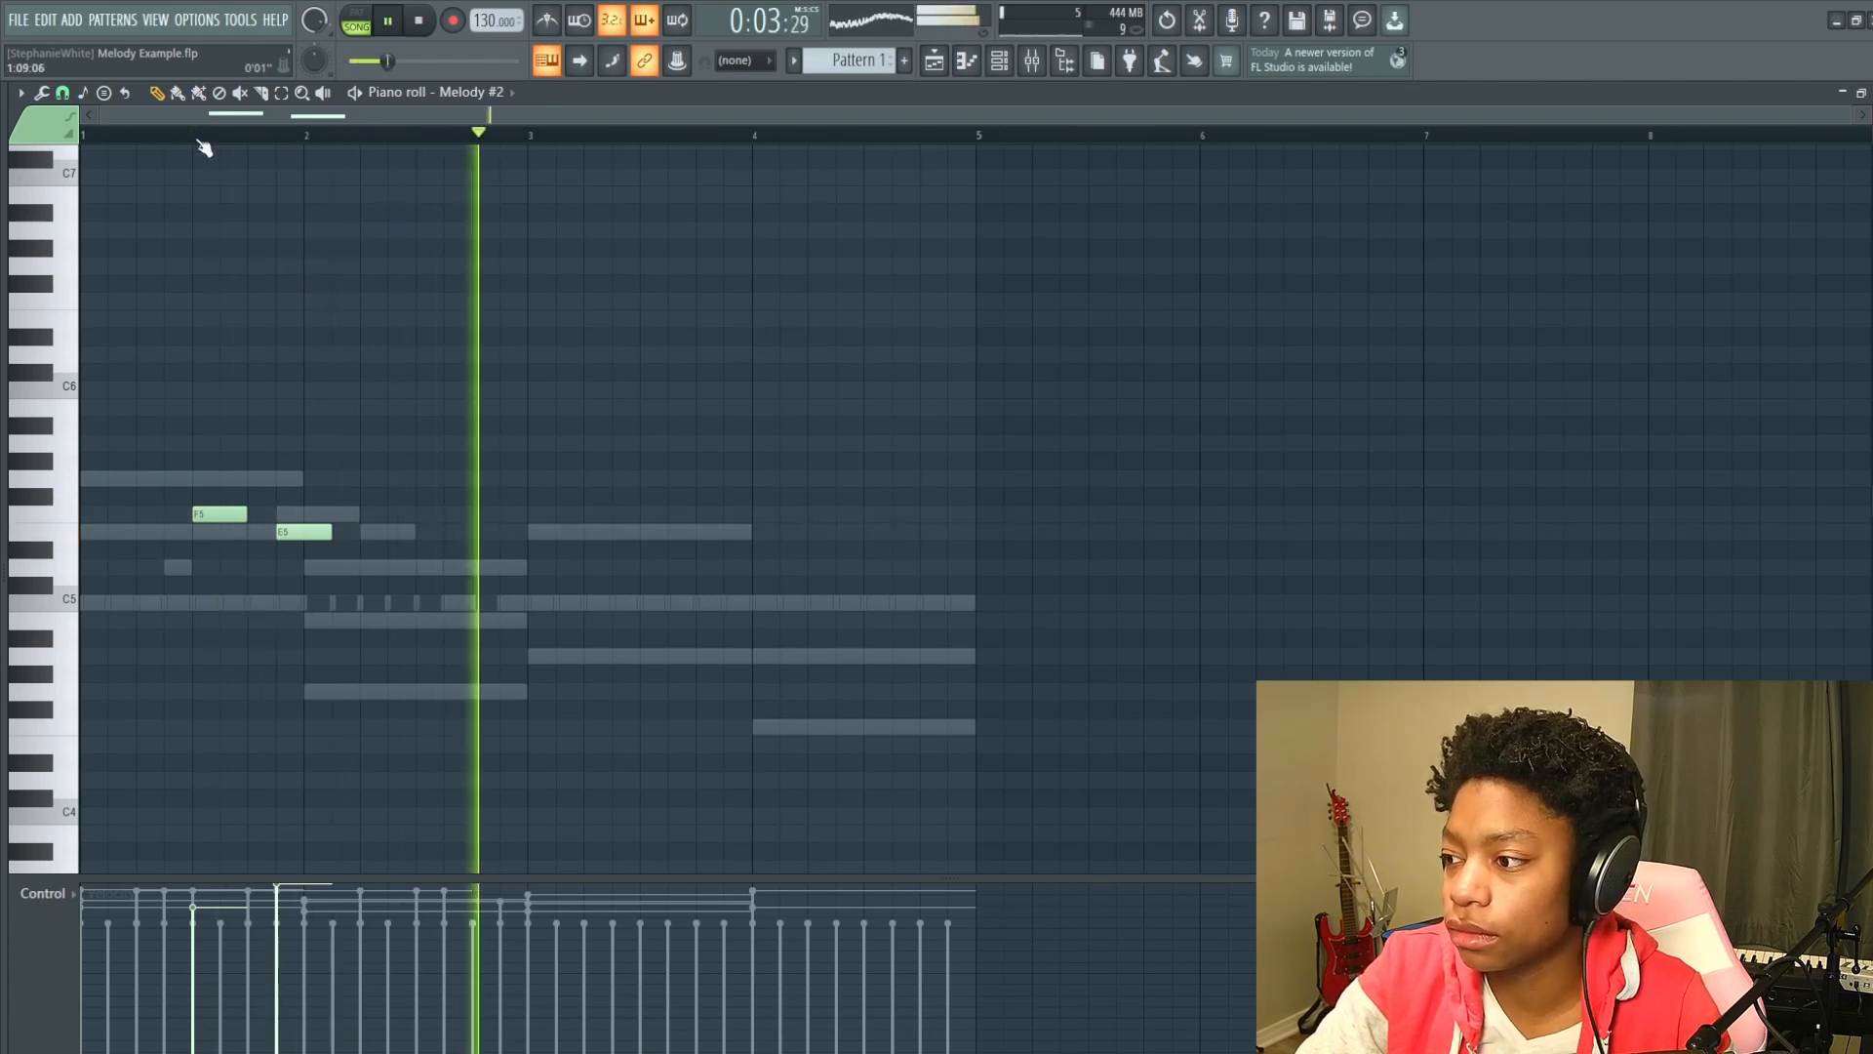
Stop playback and set the piano roll's grid snap to 1/4 beat.
key("space")
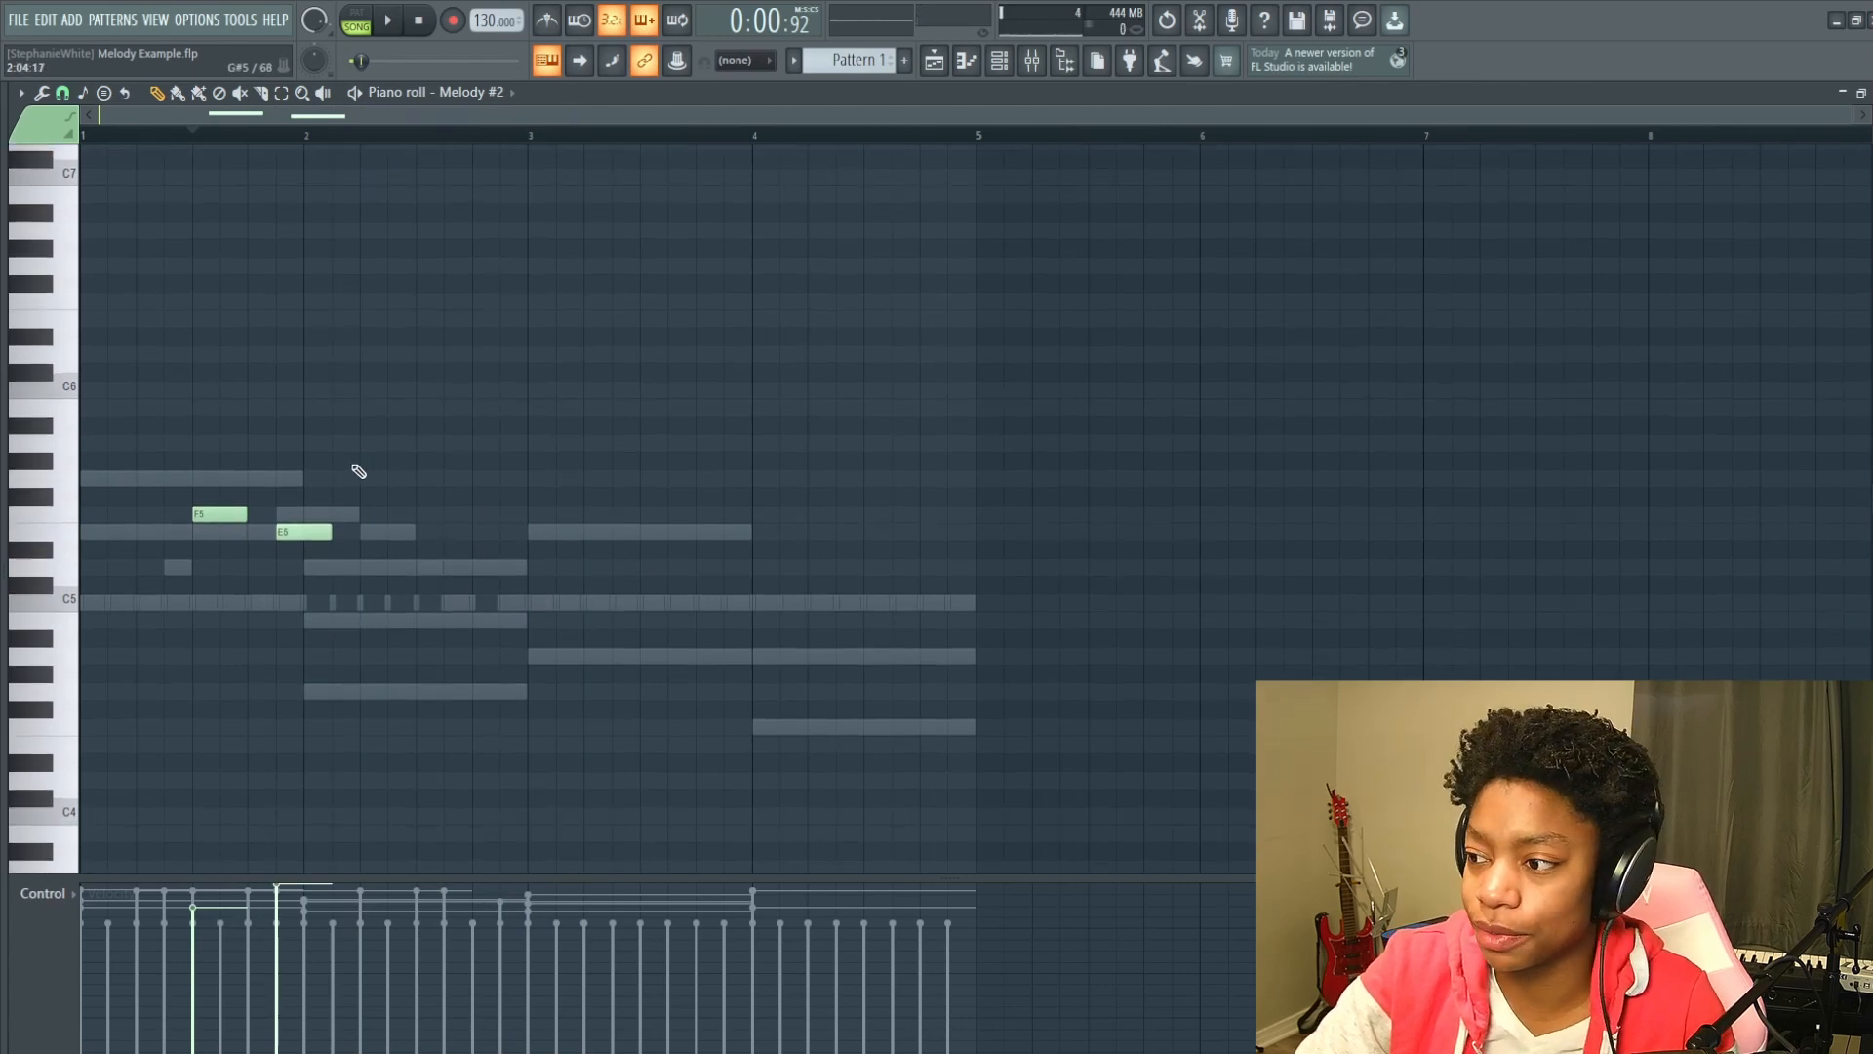
left_click(63, 92)
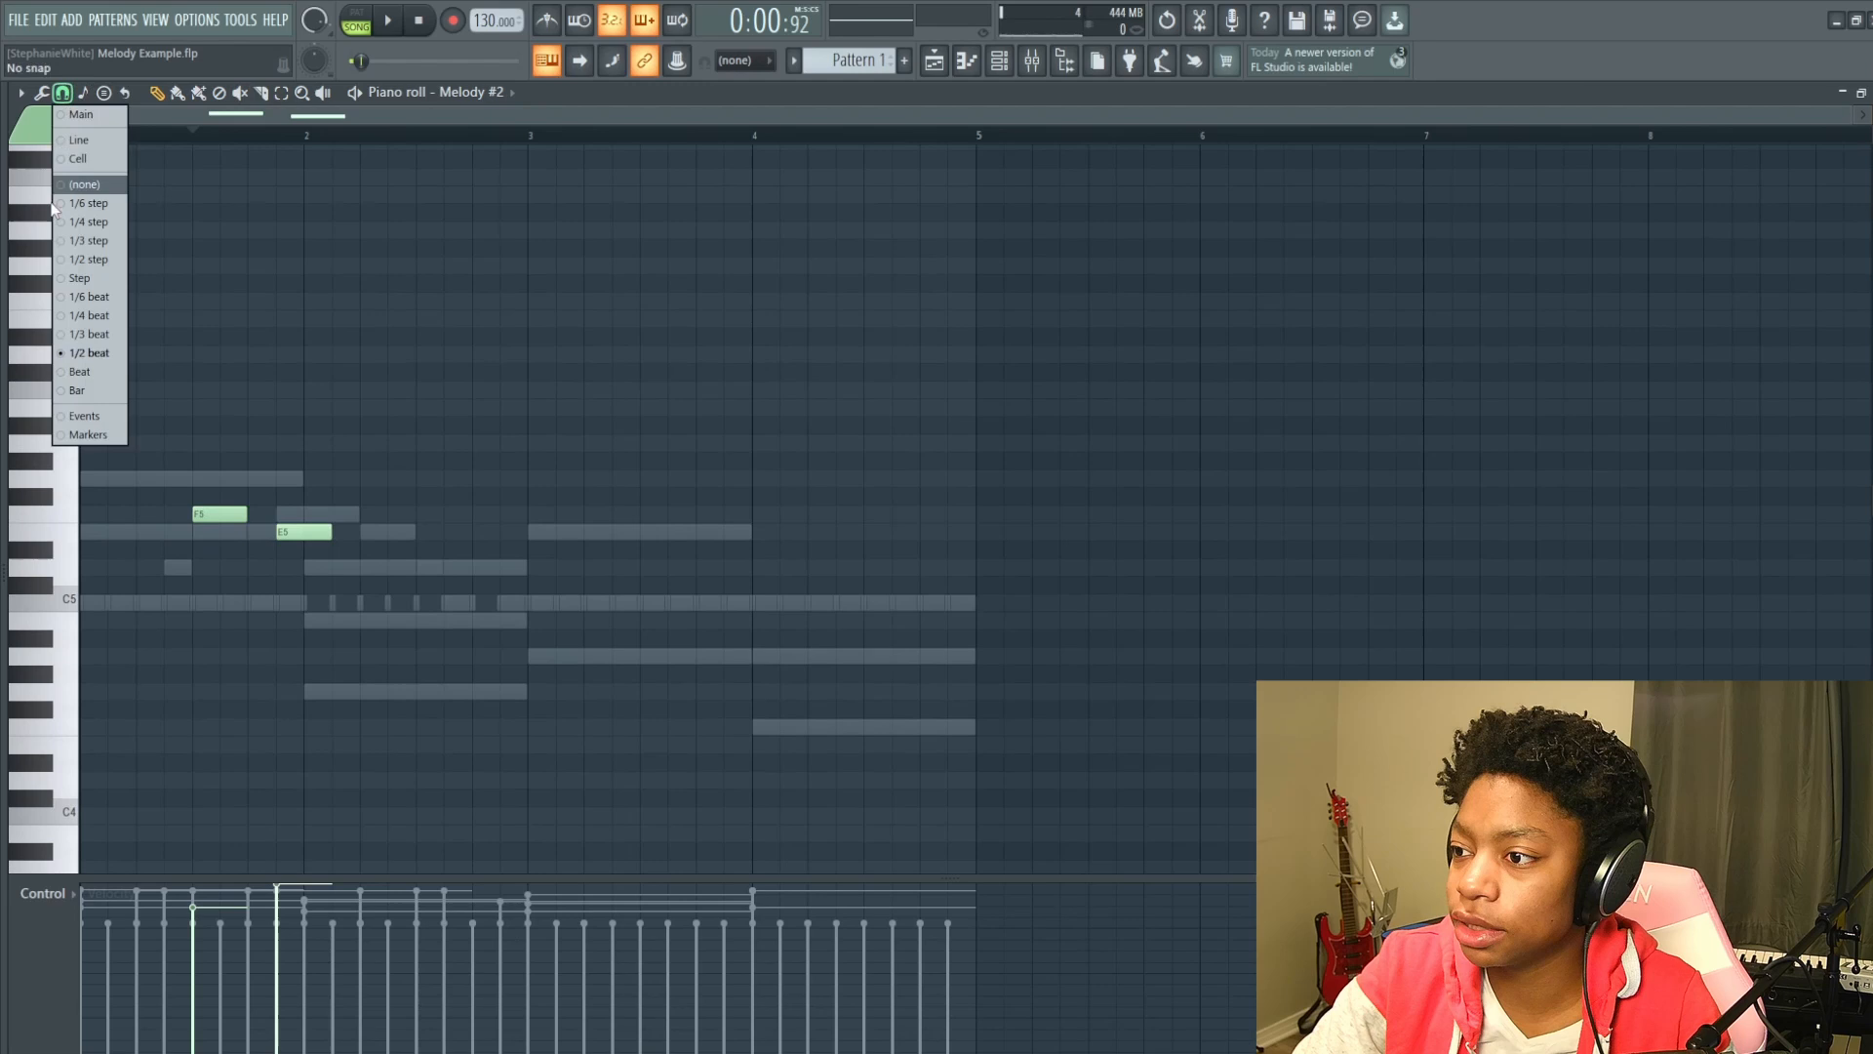
left_click(86, 315)
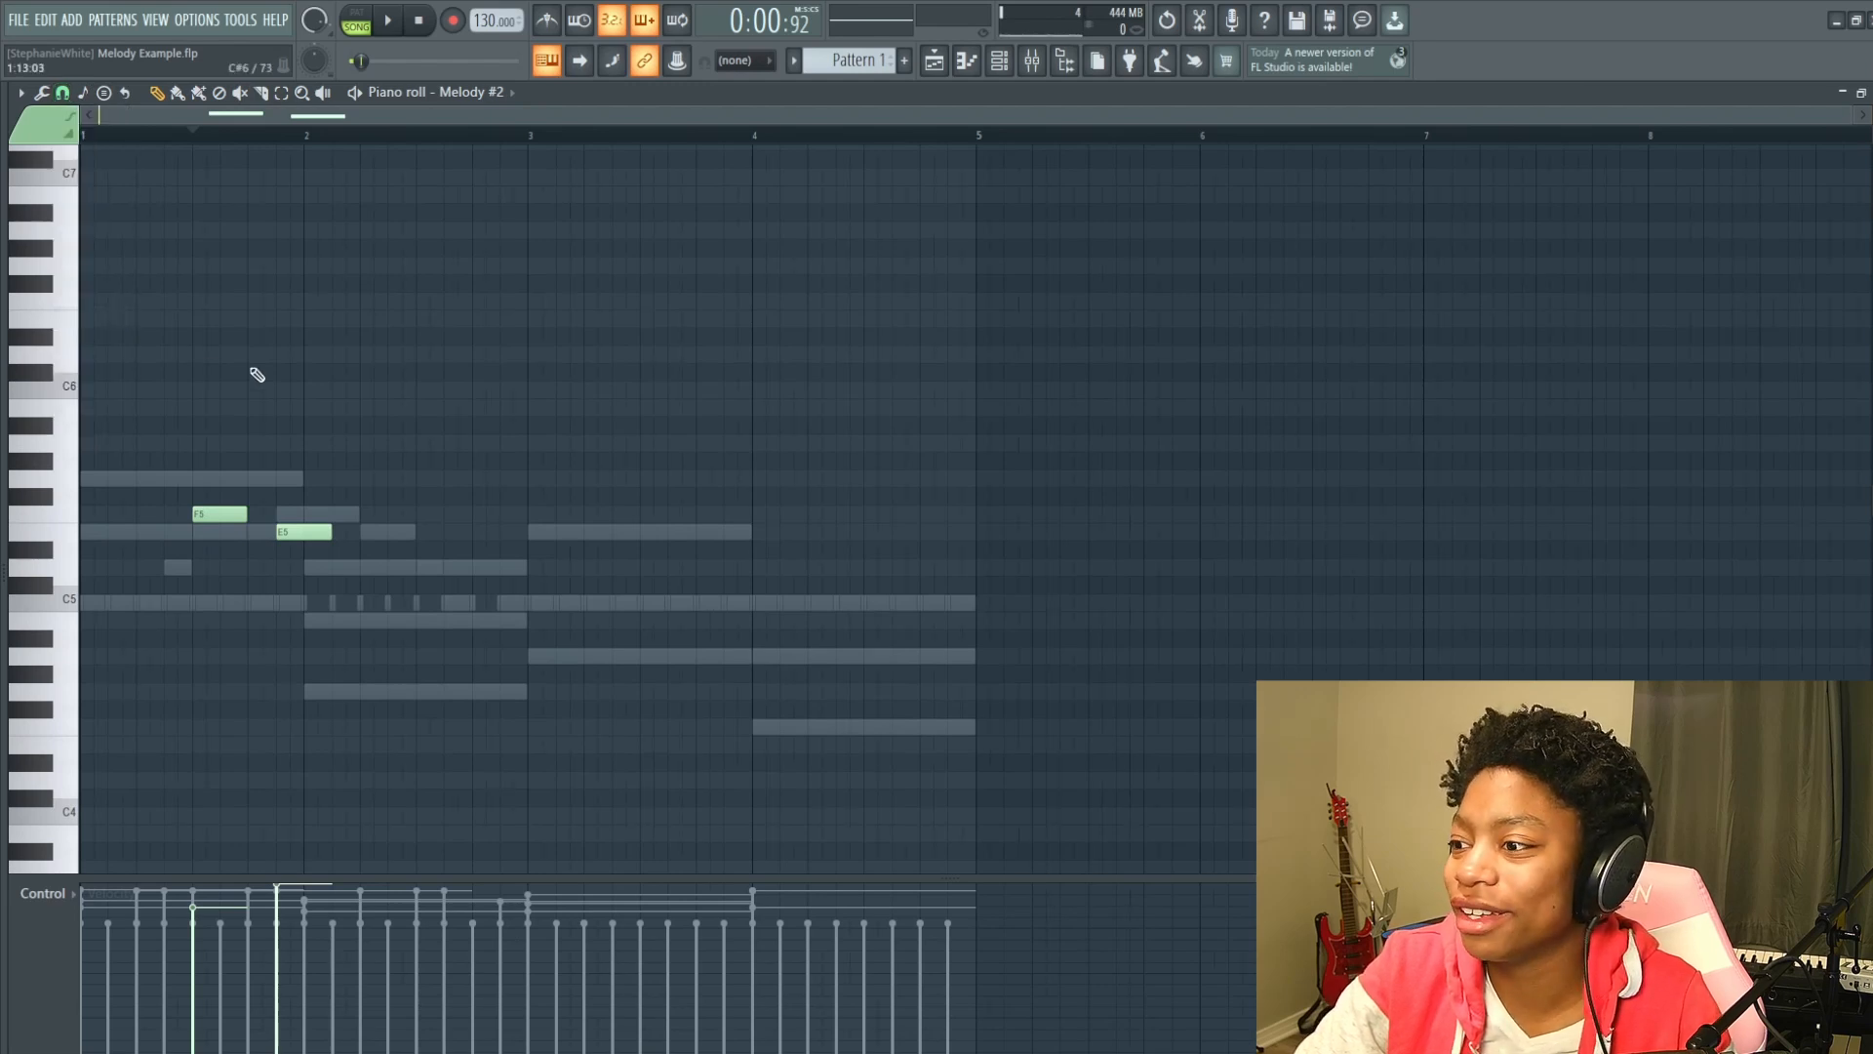
scroll(252, 392, "down", 1)
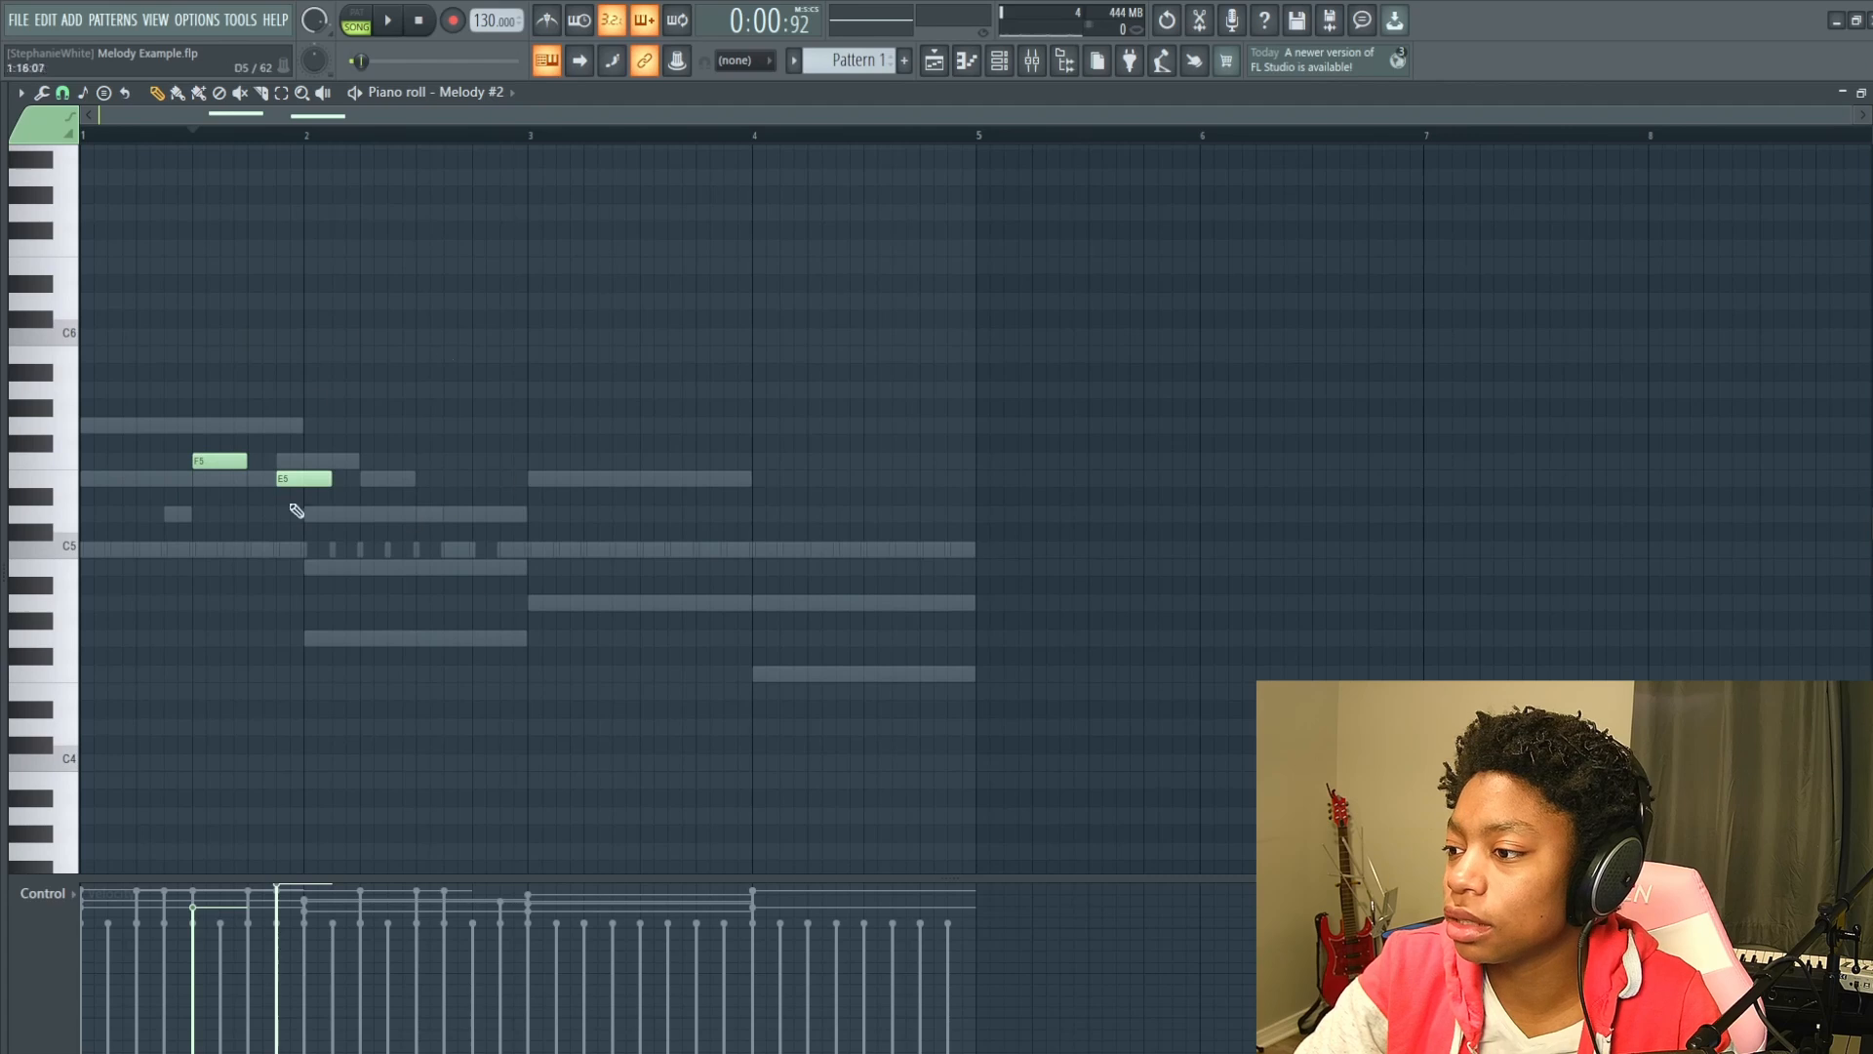
scroll(279, 471, "up", 2)
scroll(278, 488, "down", 2)
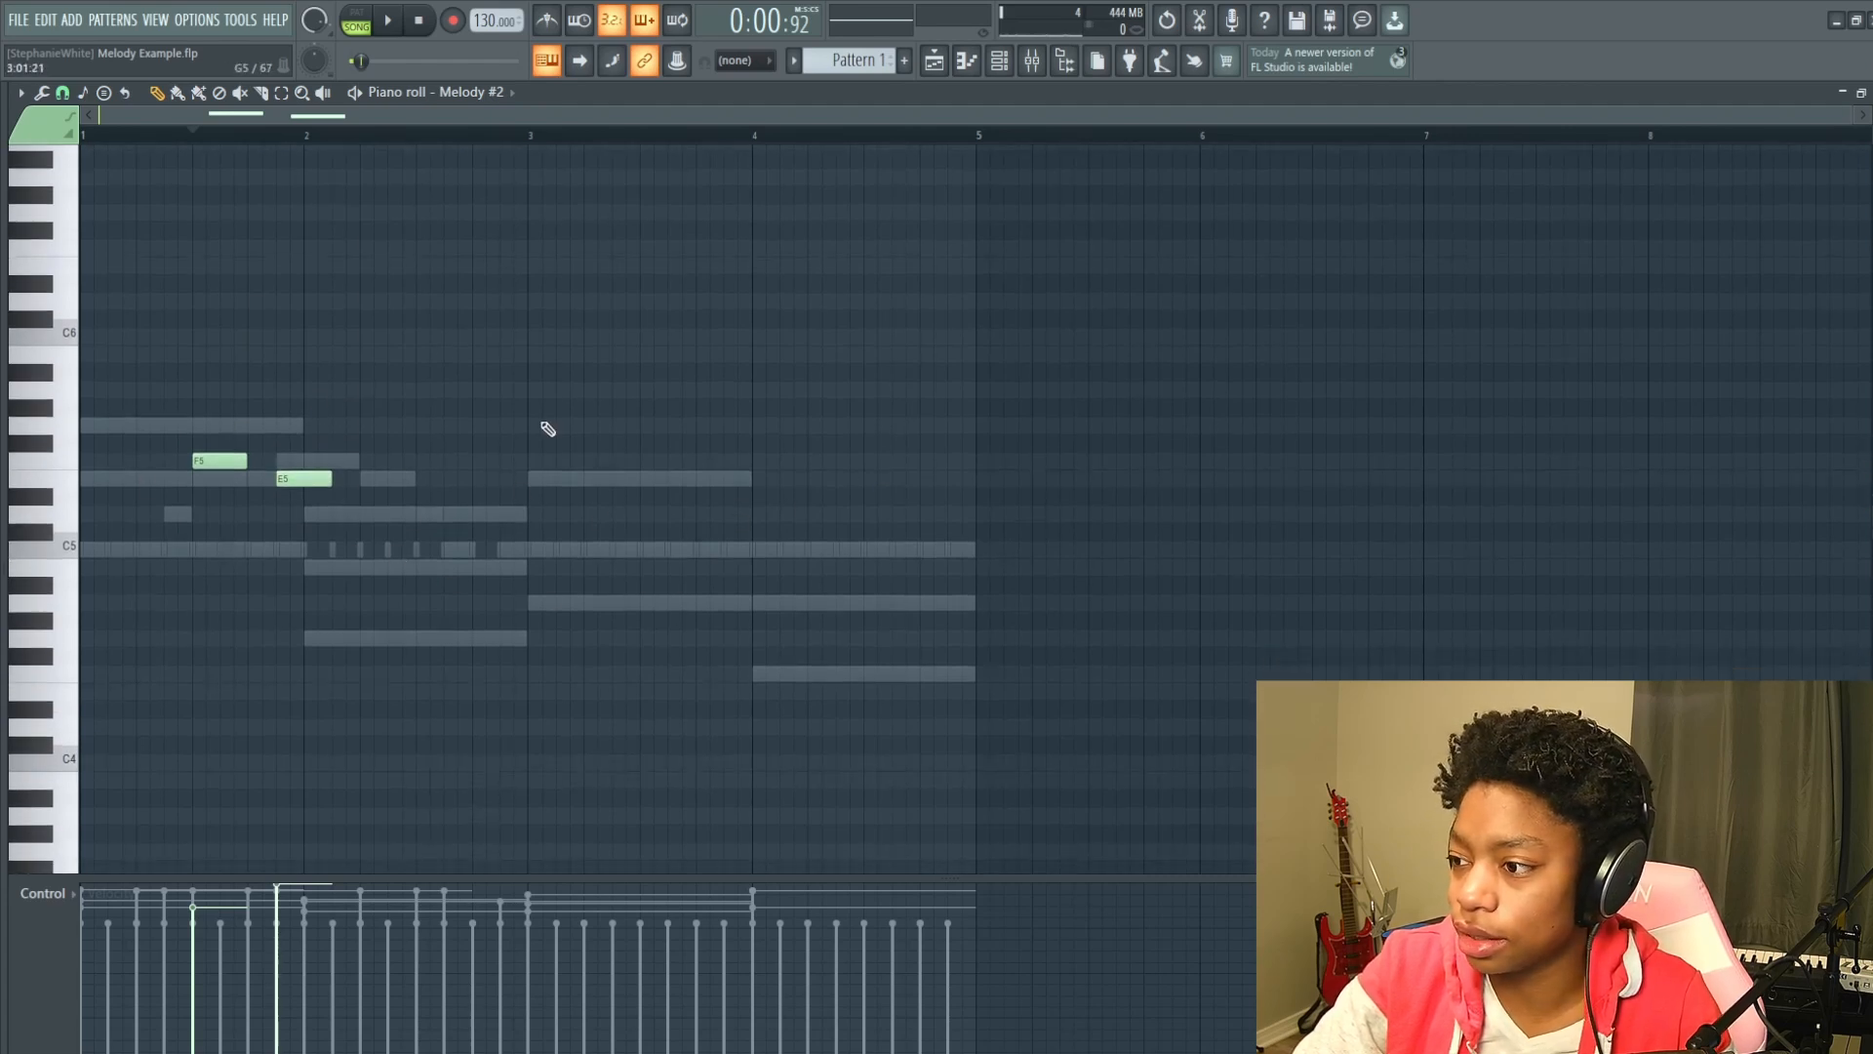
Return the piano roll's grid snap to 1/2 beat.
left_click(47, 93)
left_click(62, 94)
left_click(62, 94)
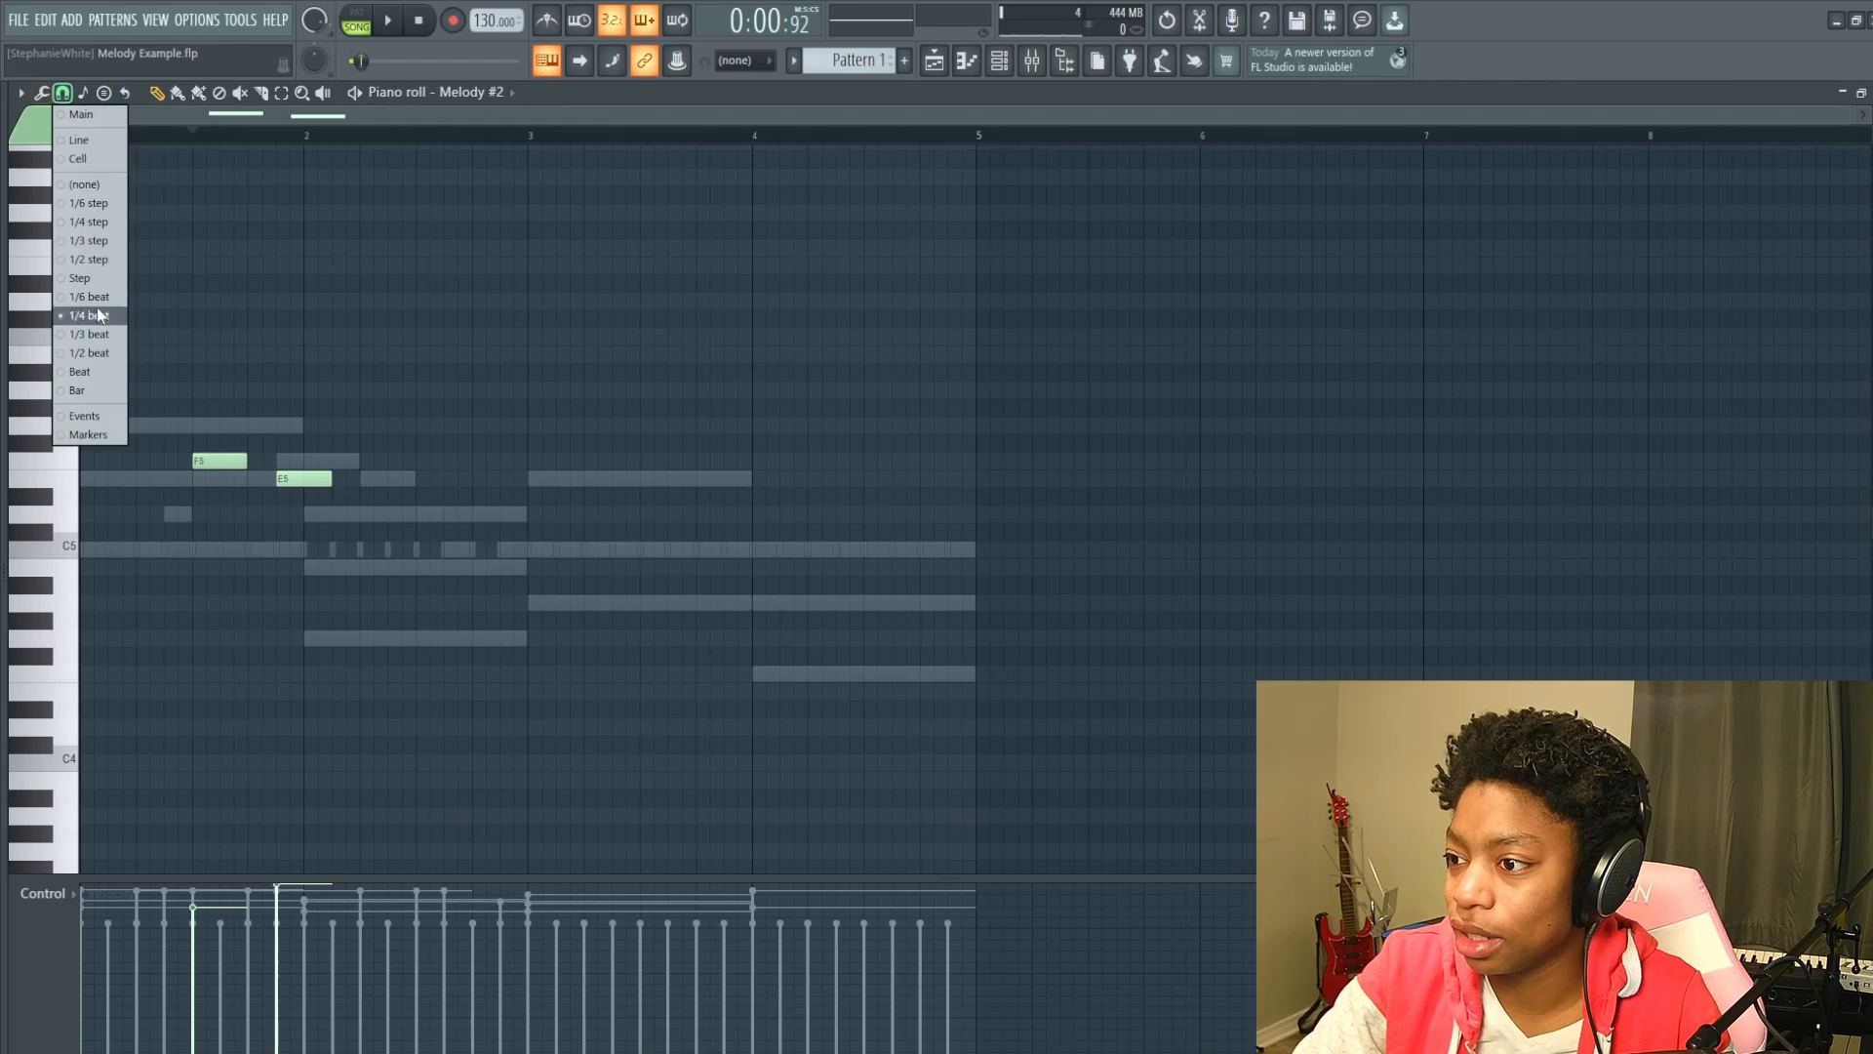
left_click(96, 349)
scroll(282, 496, "up", 1)
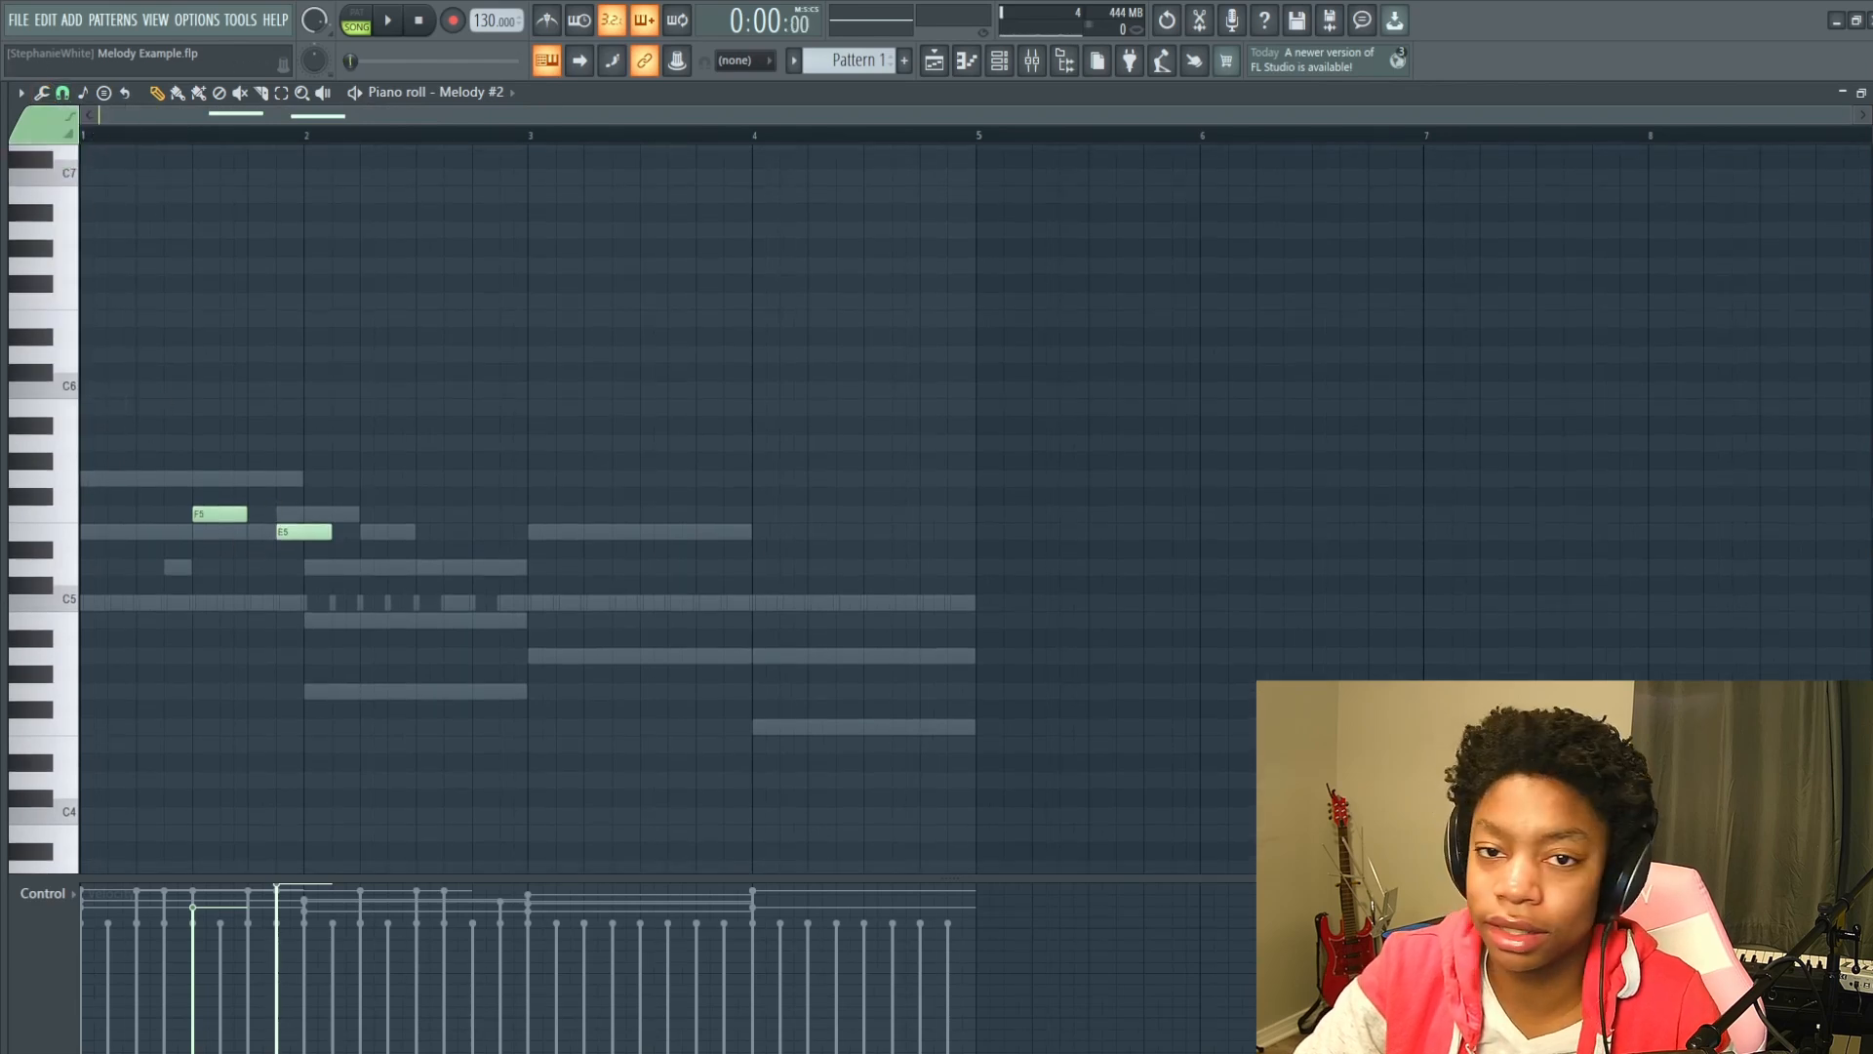
Place four-step D5 and C5 notes at steps 5 and 11 of bar 2 in Melody #2 and play the result.
key("space")
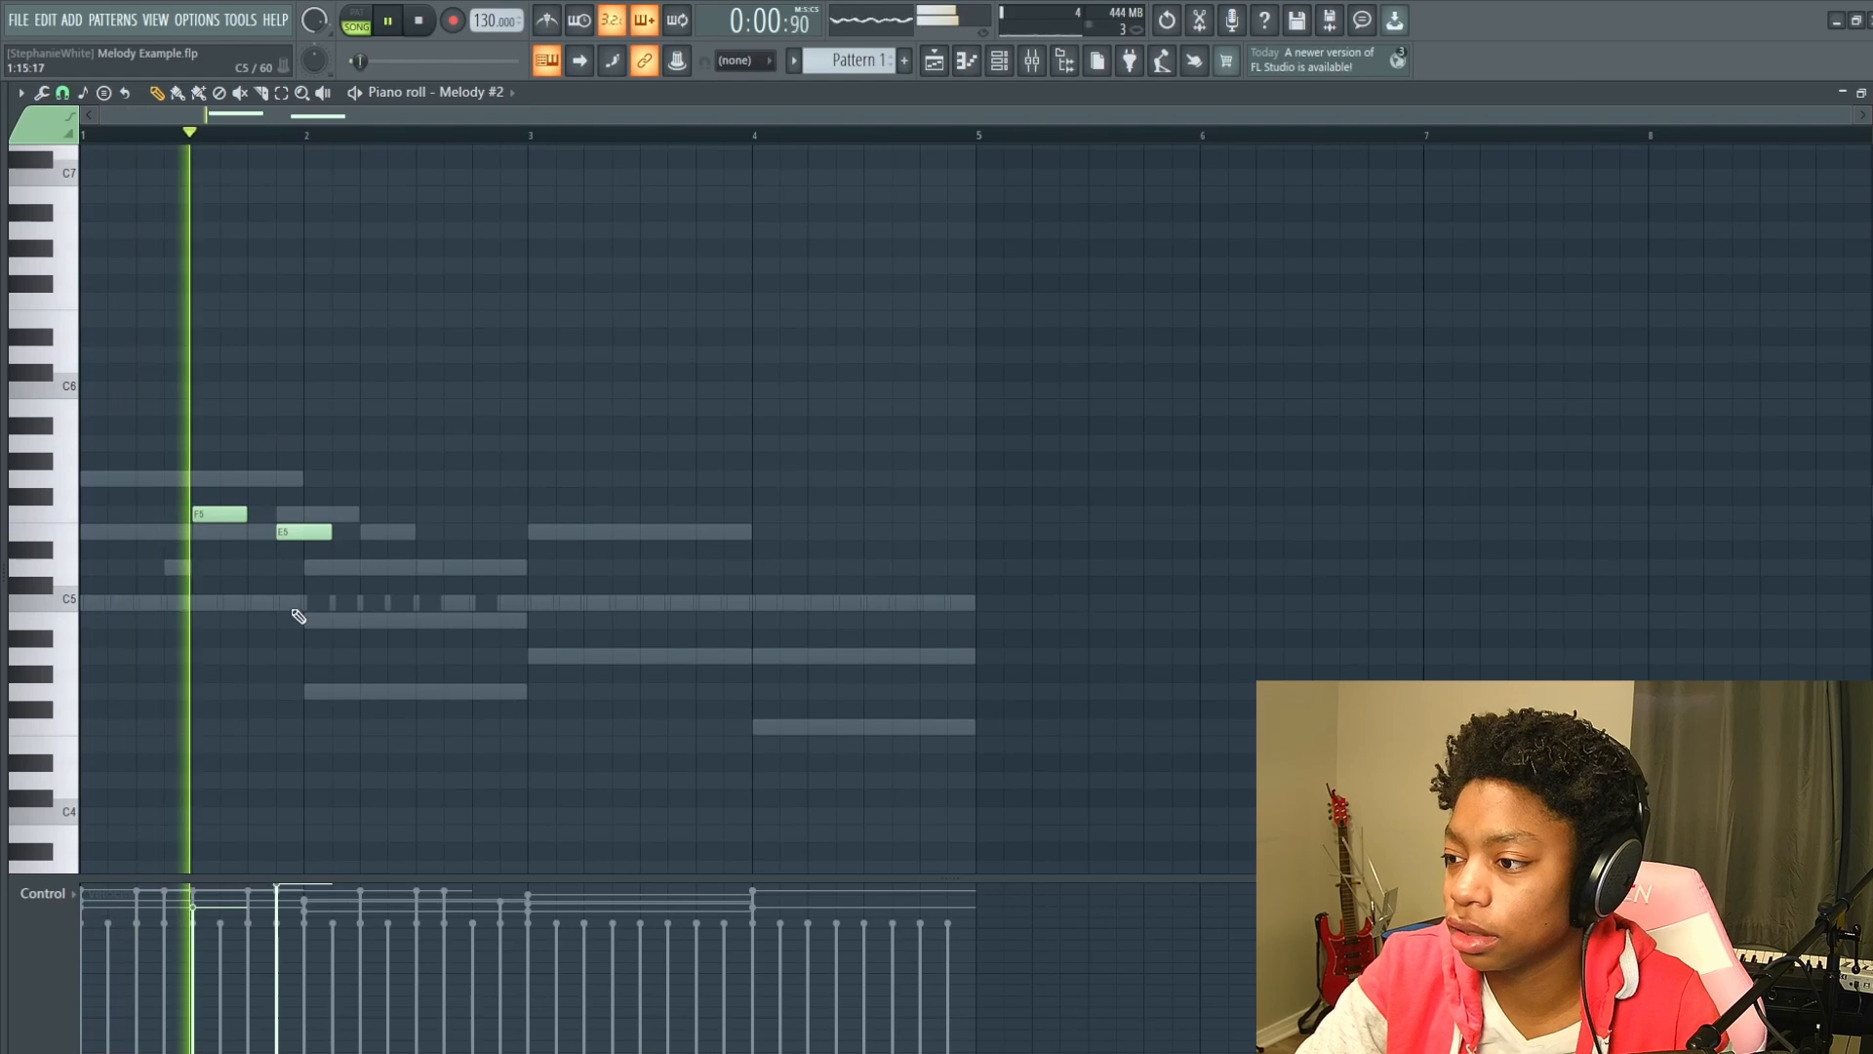
key("space")
left_click(370, 566)
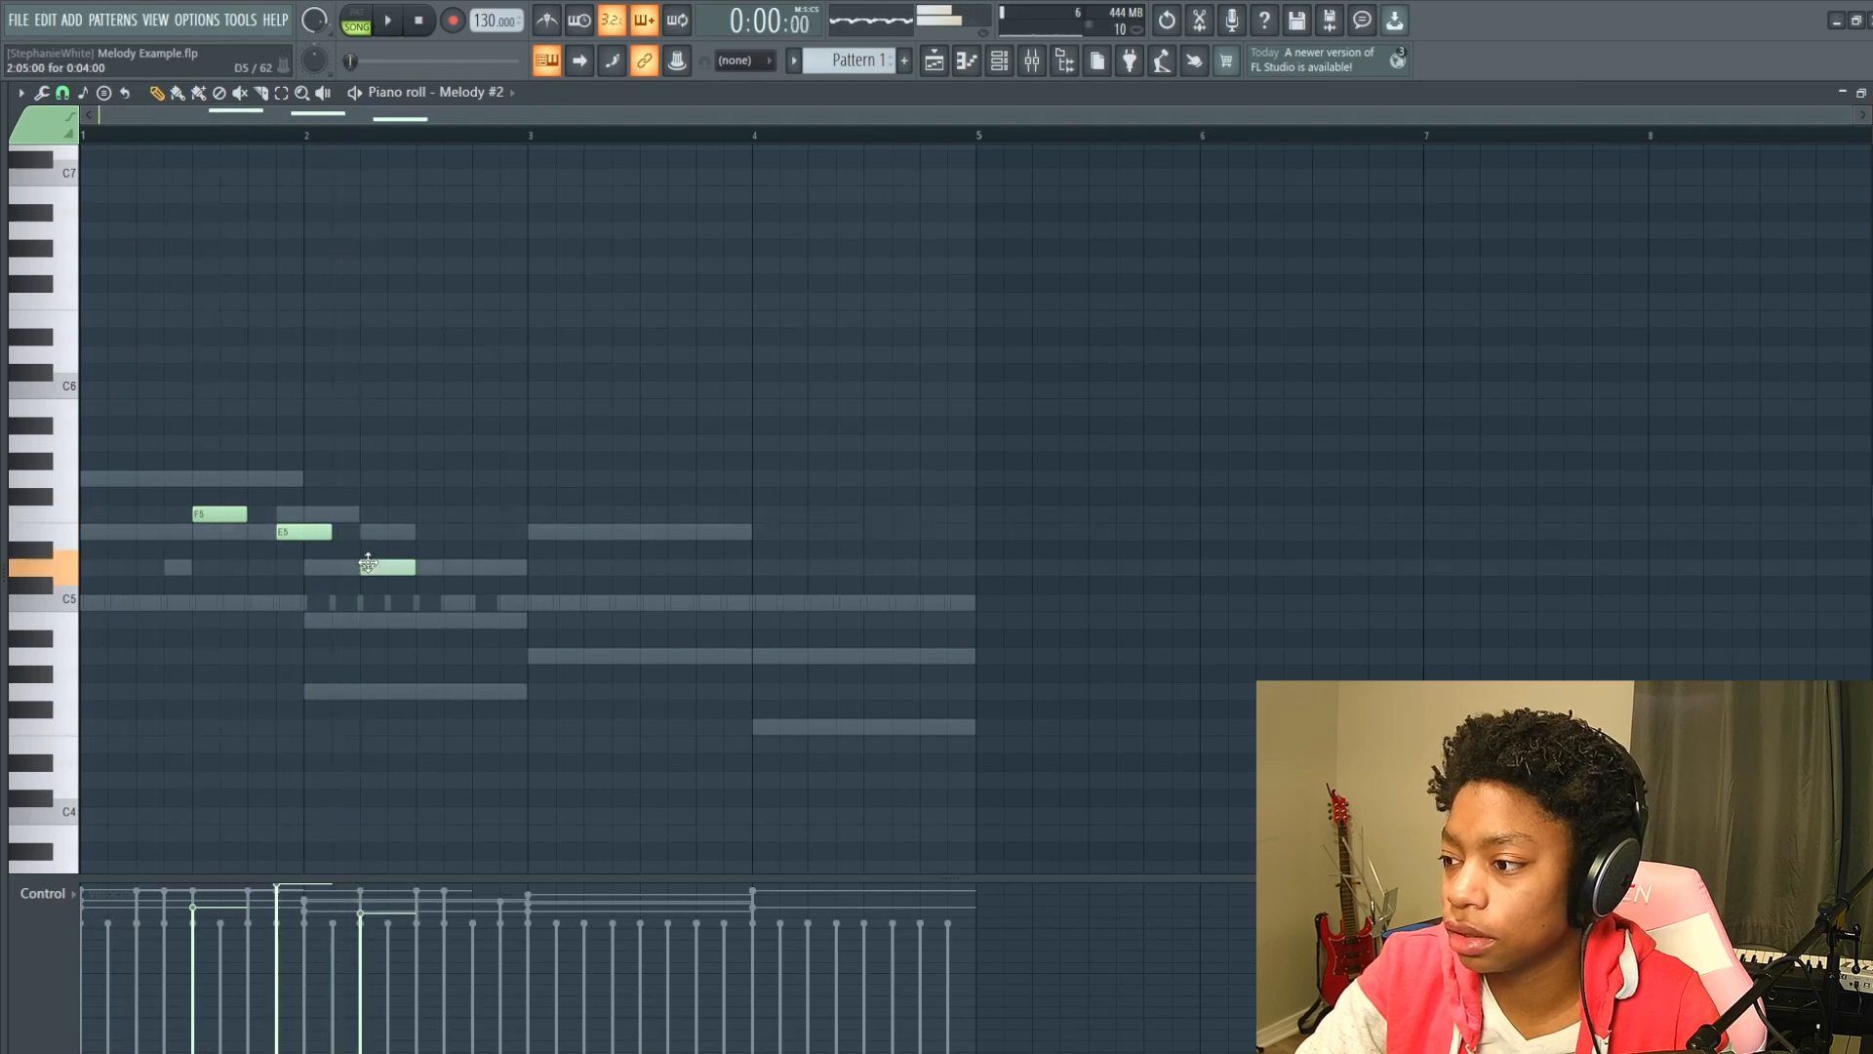
left_click(451, 601)
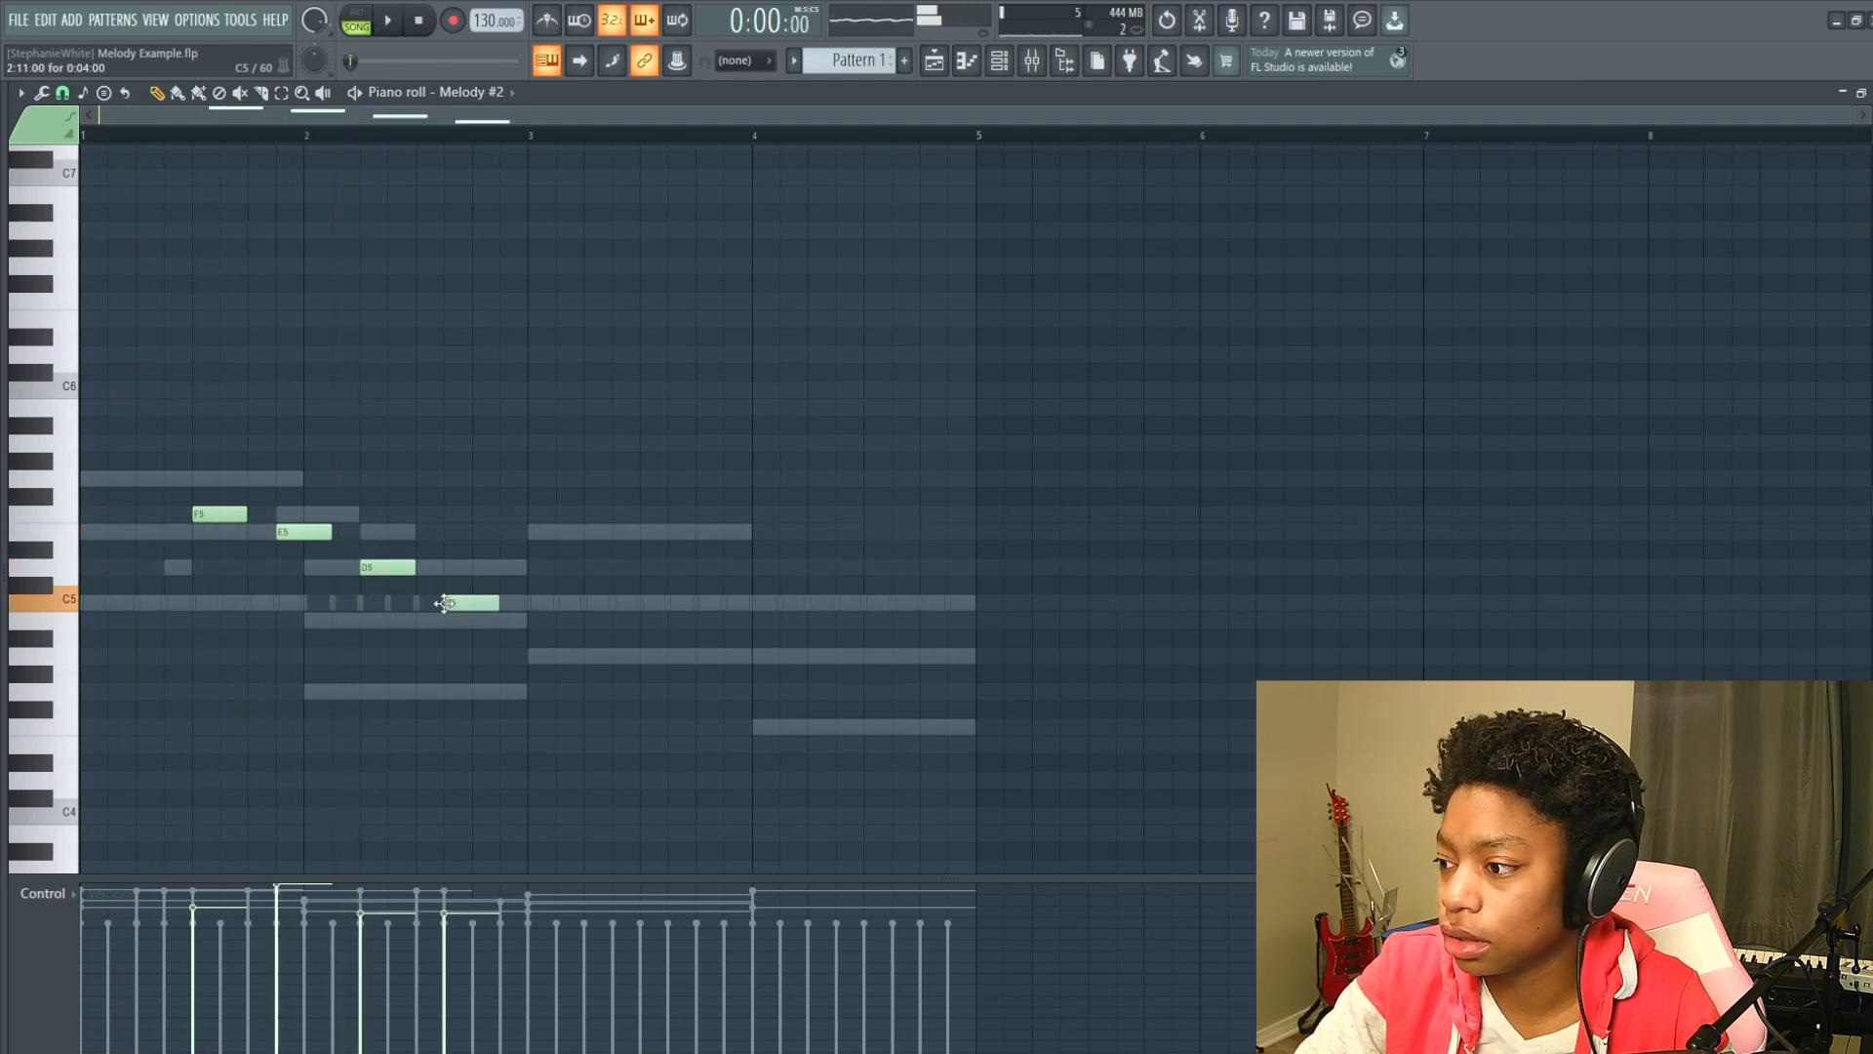
mouse_move(434, 598)
left_mouse_down()
mouse_move(457, 603)
mouse_move(434, 603)
left_mouse_up()
key("space")
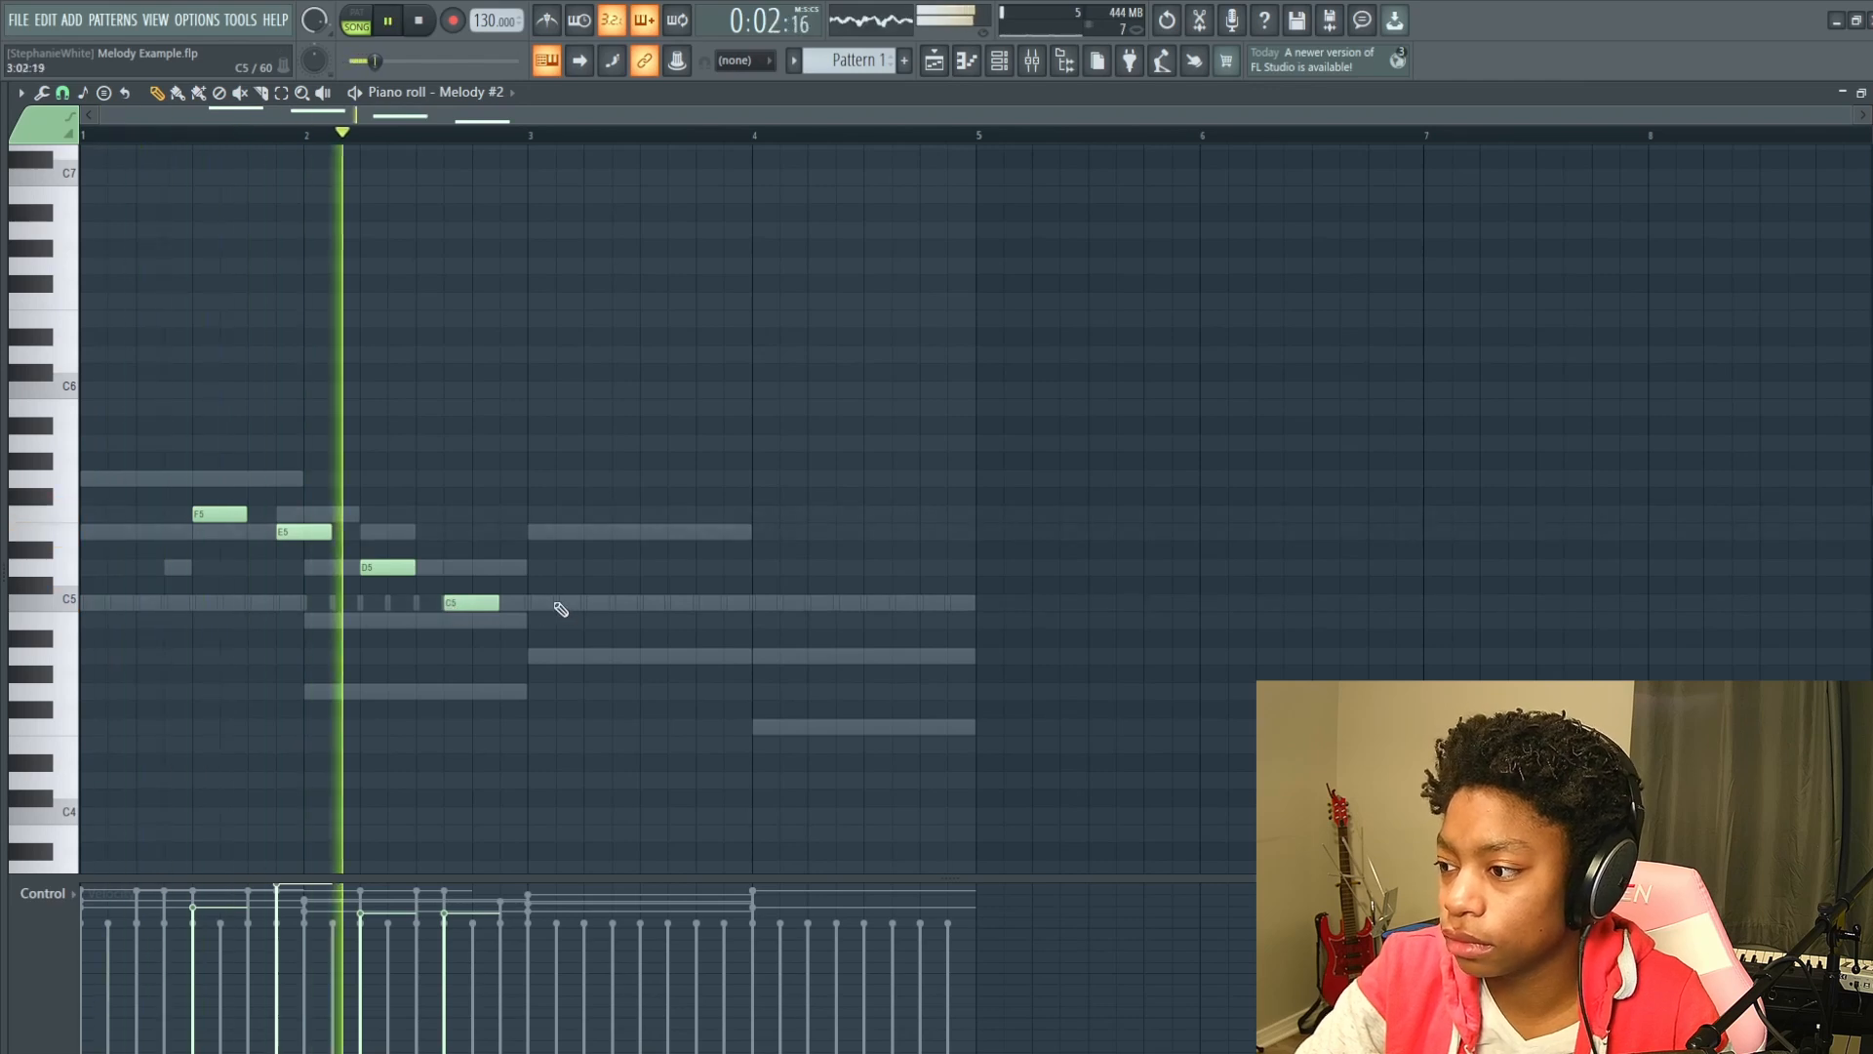
key("space")
Move the D5 and C5 notes in bar 2 four steps later, to steps 9 and 15, and start a brief playback.
left_click_drag(532, 633, 439, 562)
right_click(479, 653)
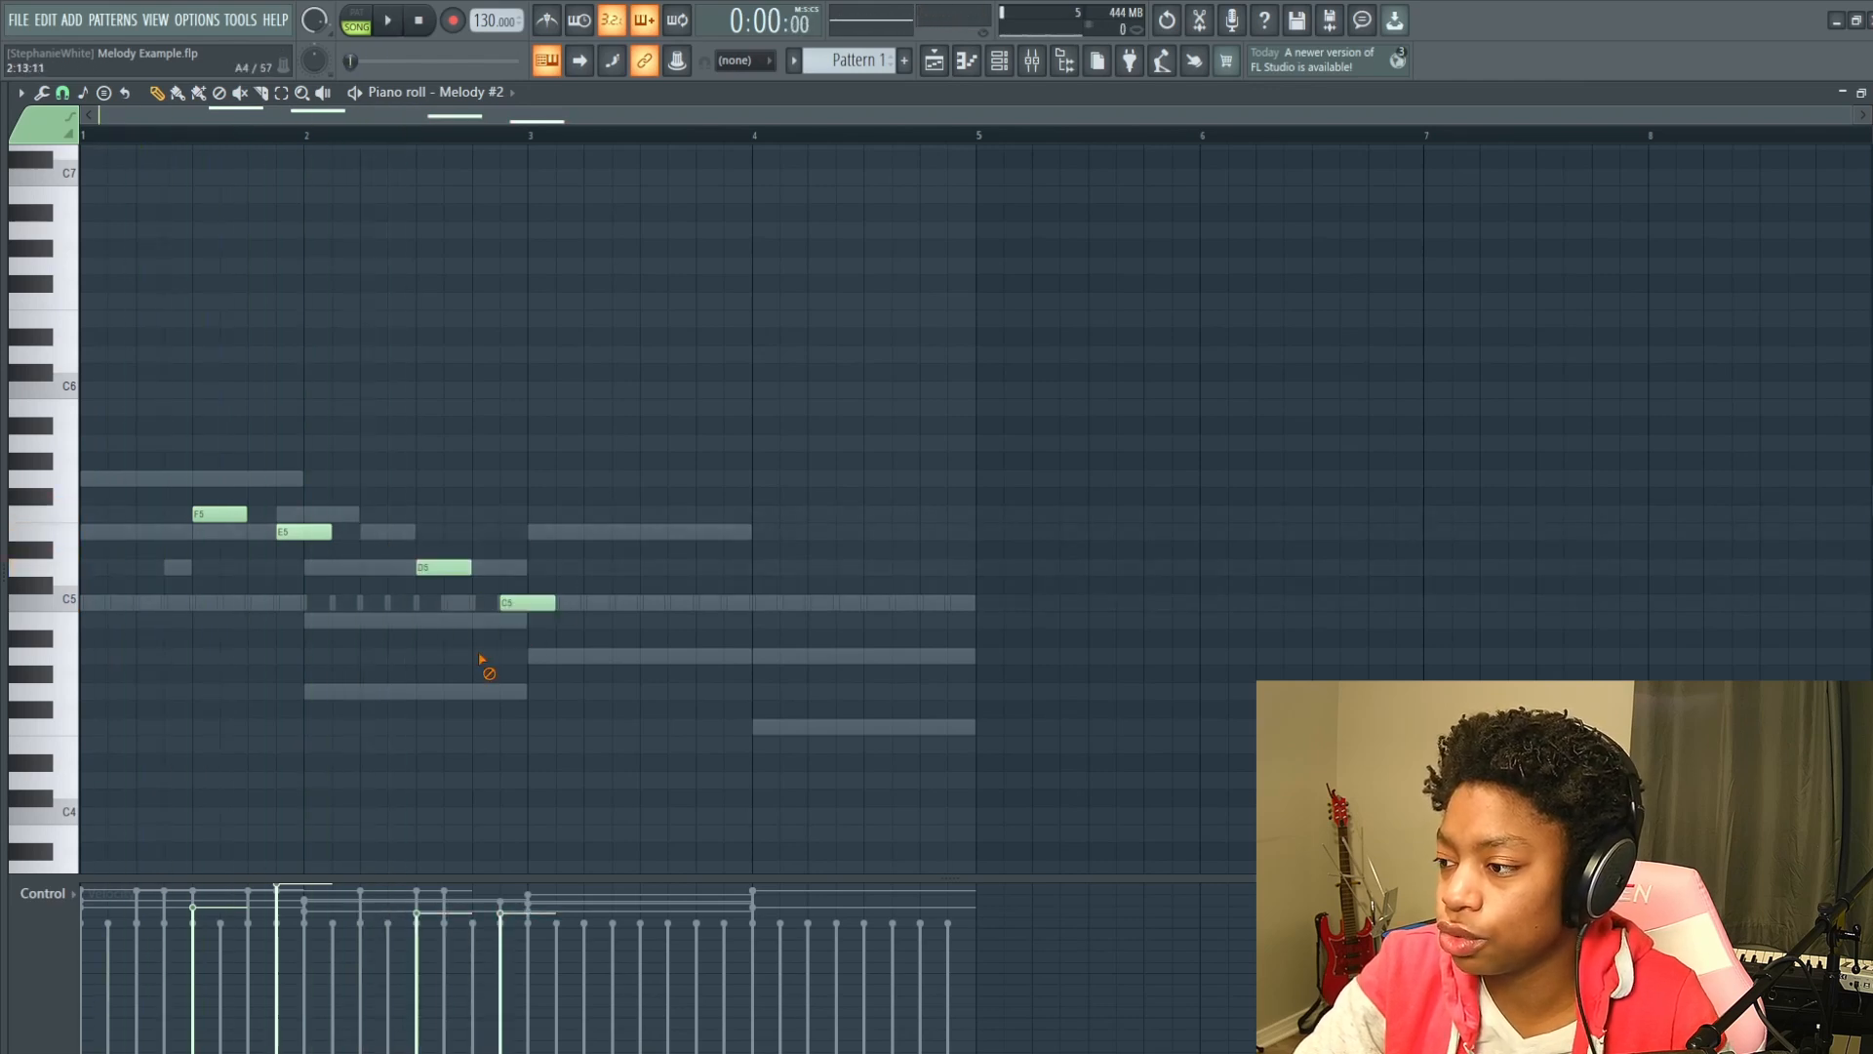
left_click(191, 138)
key("space")
key("space")
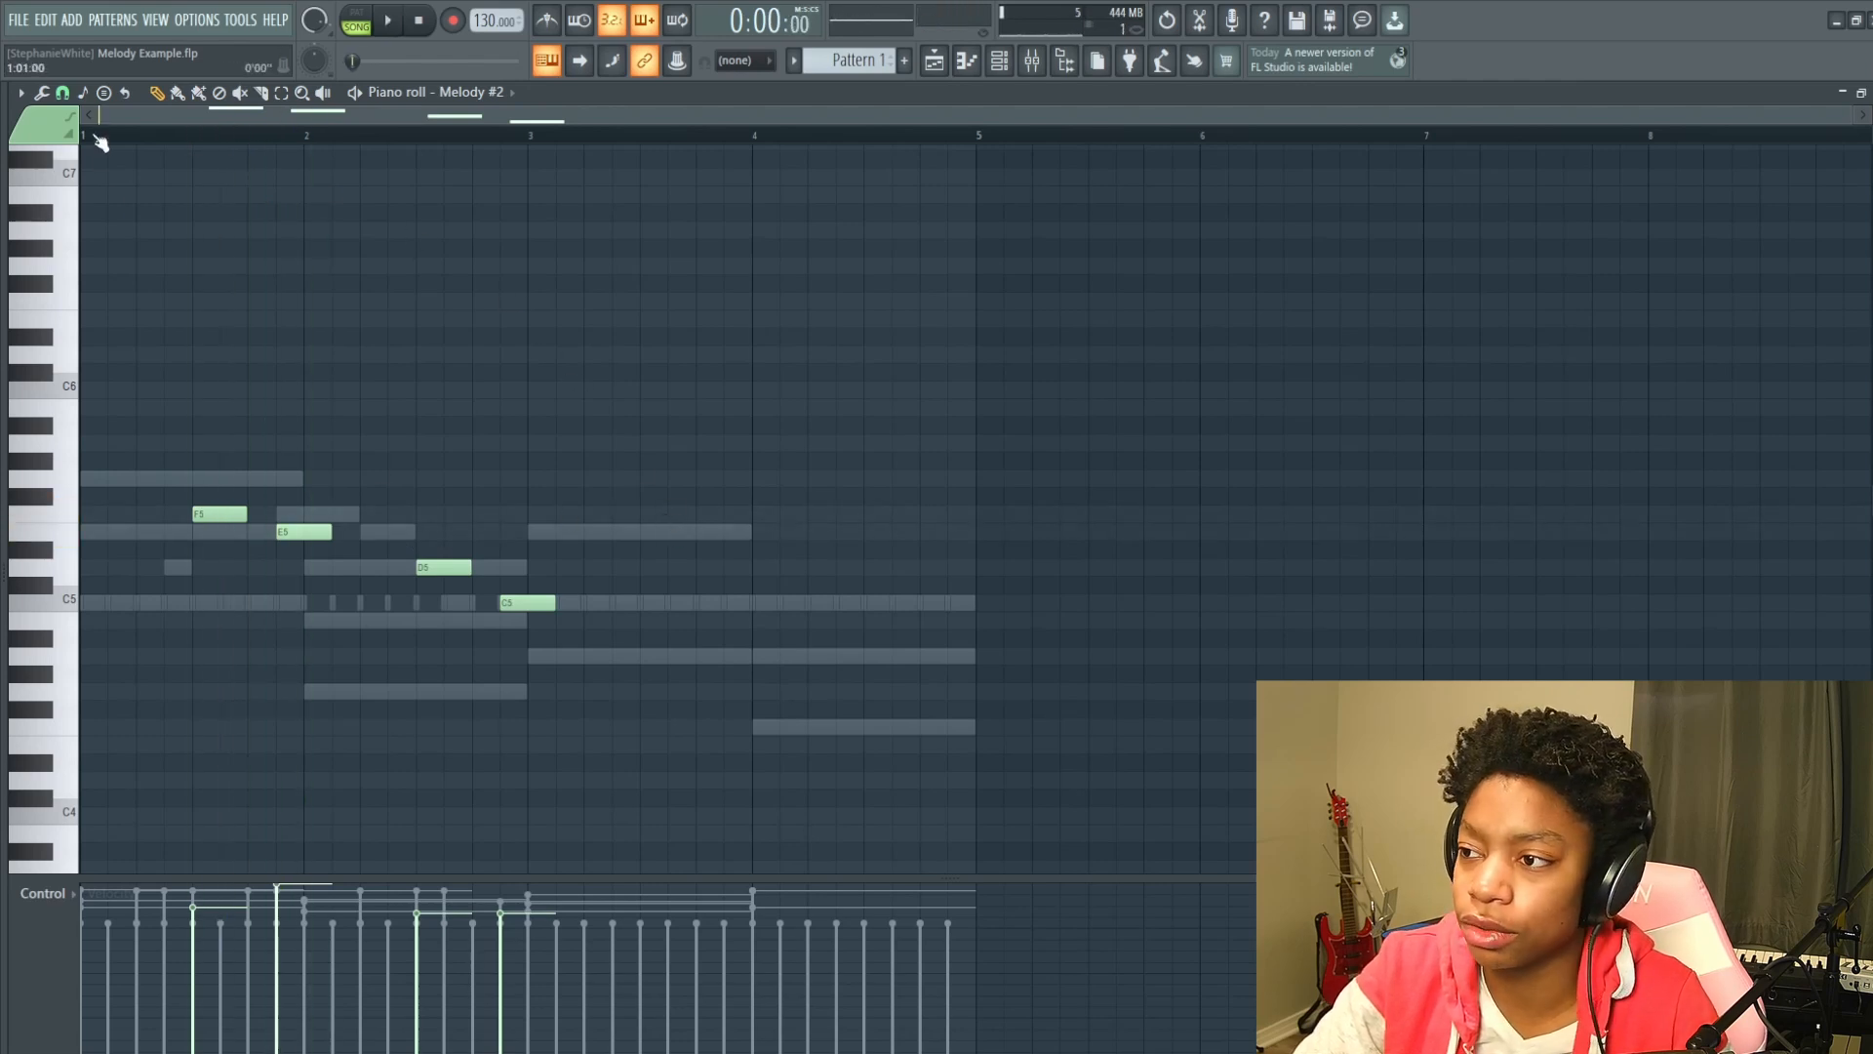
Play the melody from bar 1 to check the timing of the moved D5 and C5 notes.
left_click_drag(631, 648, 415, 509)
left_click_drag(667, 695, 425, 532)
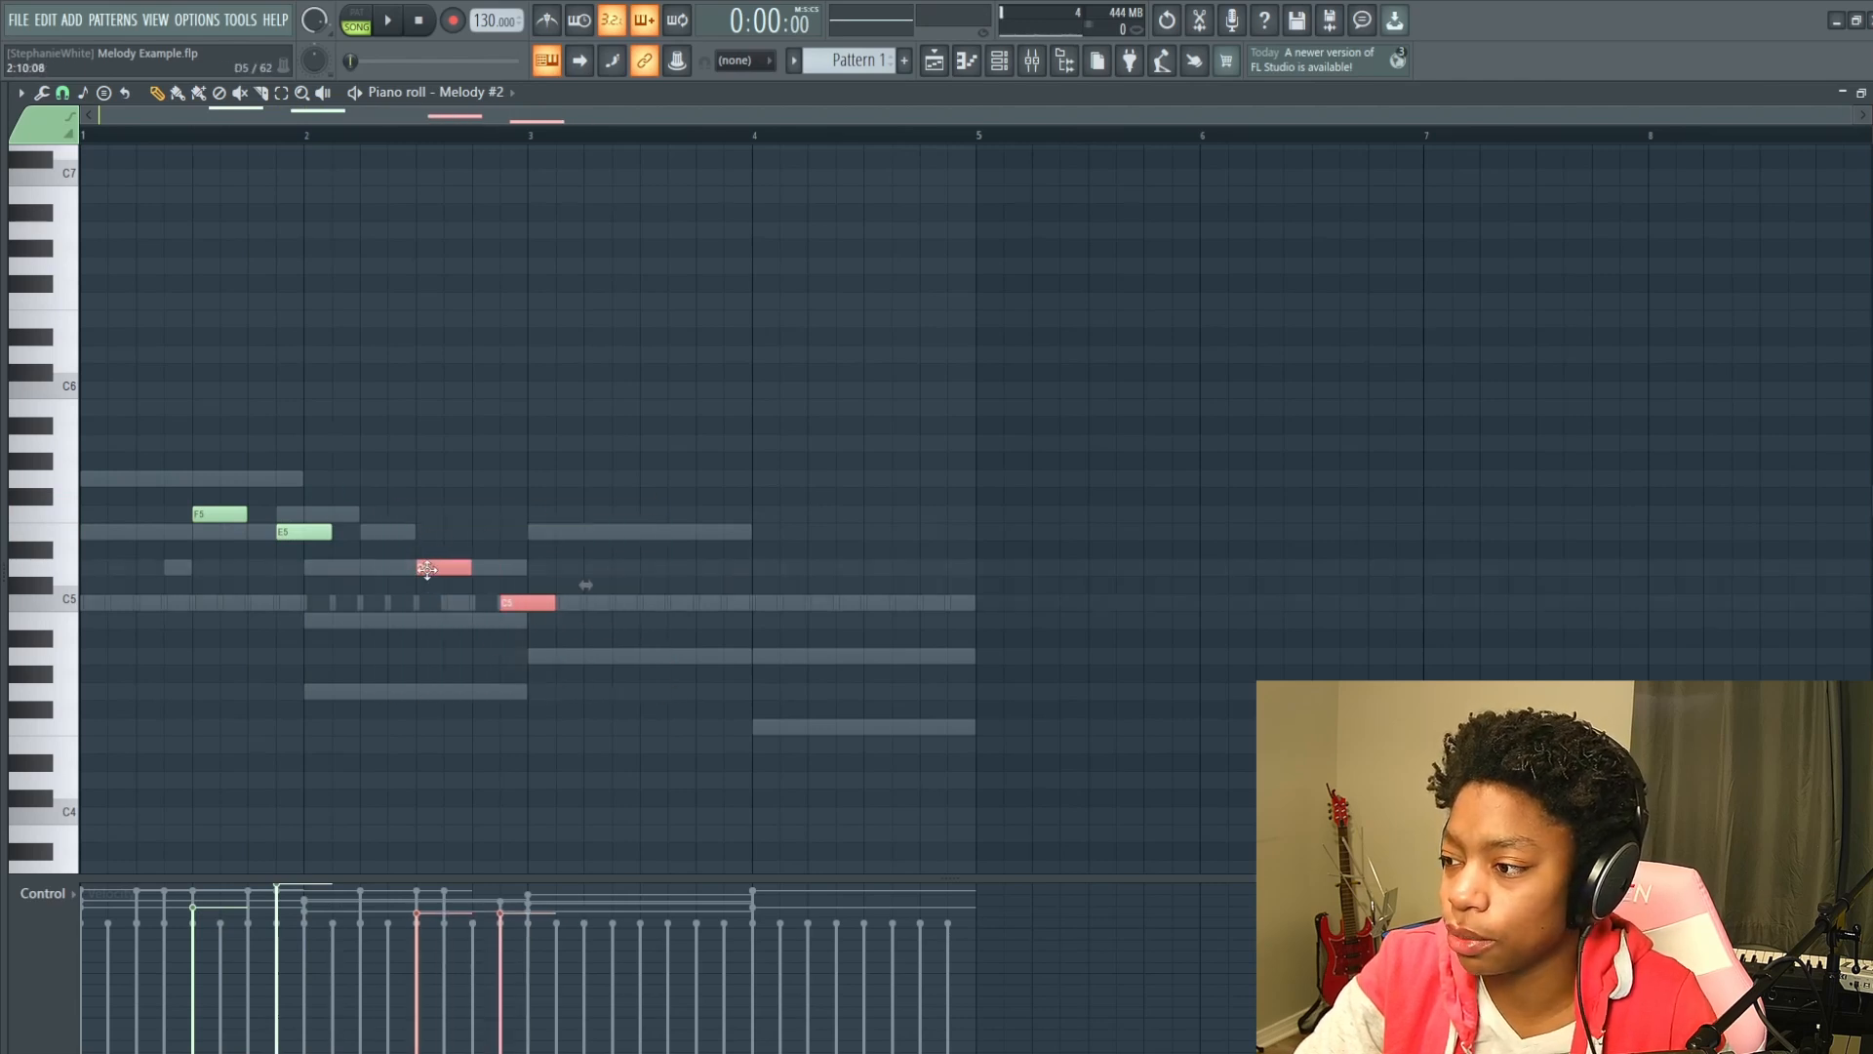
left_click(413, 675)
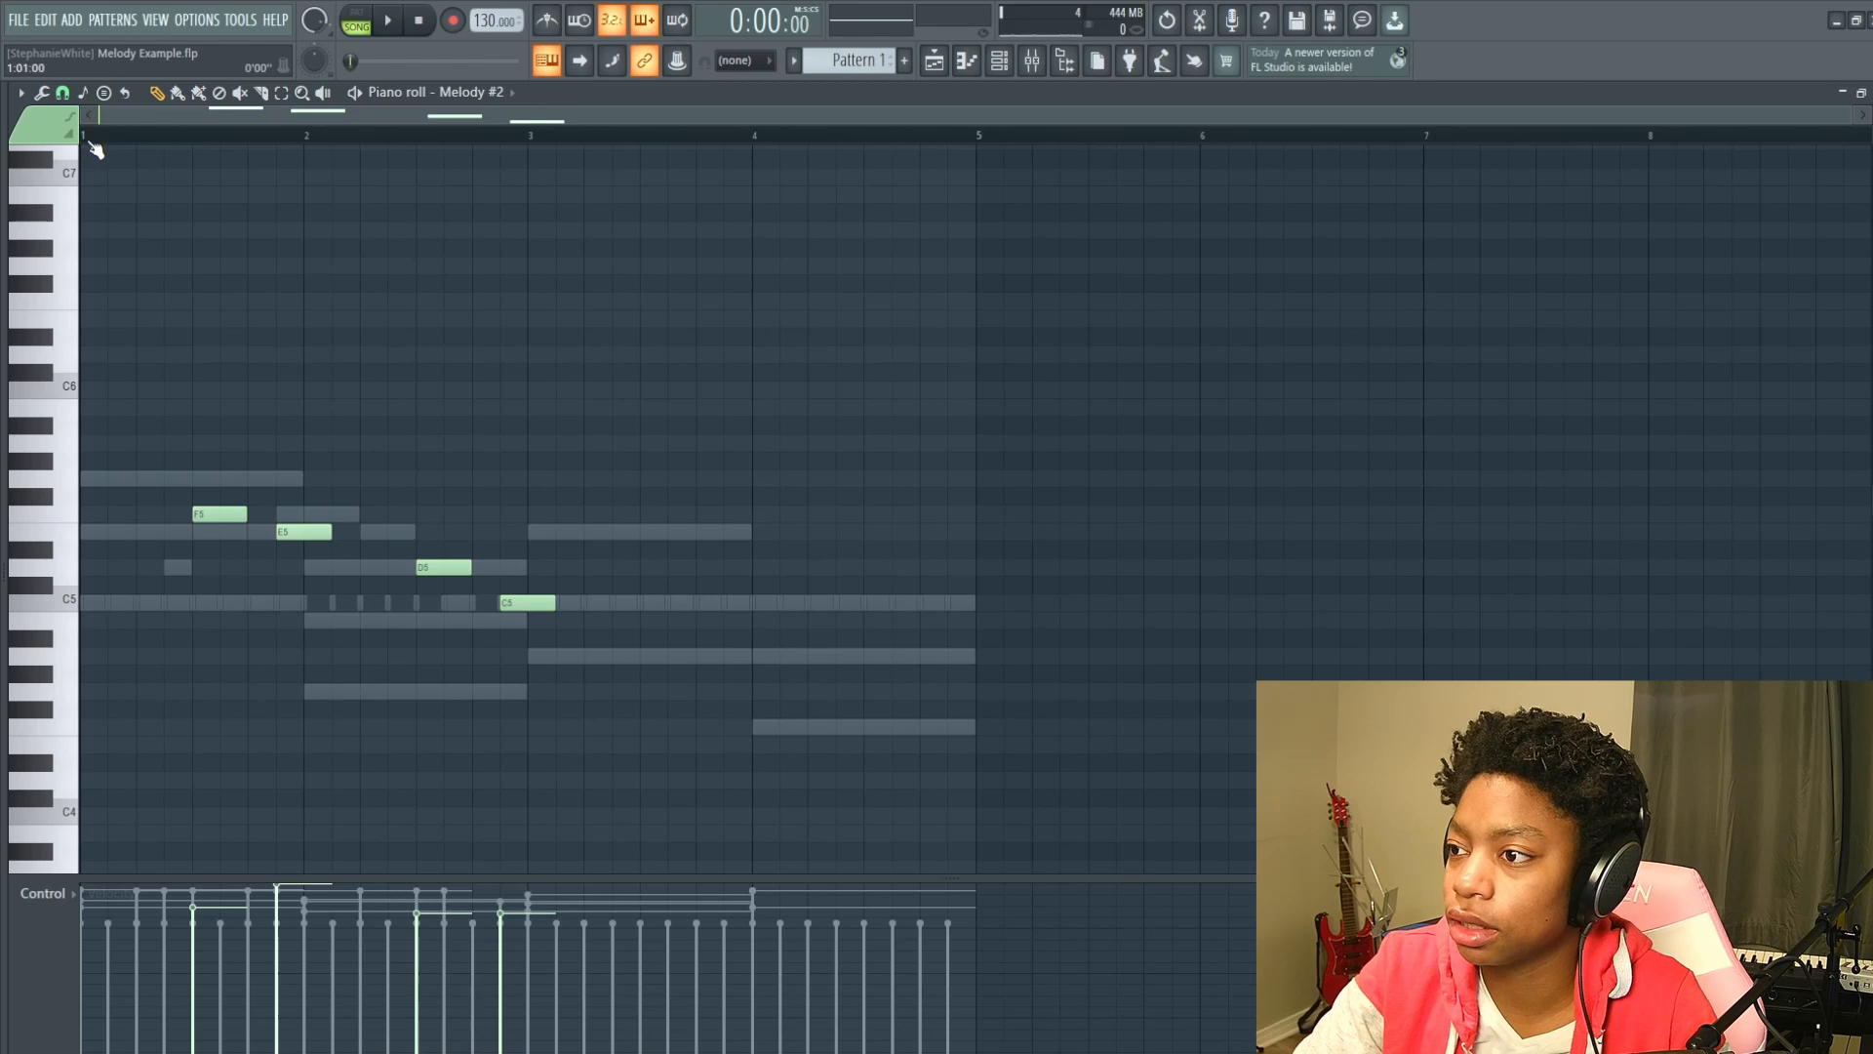
key("space")
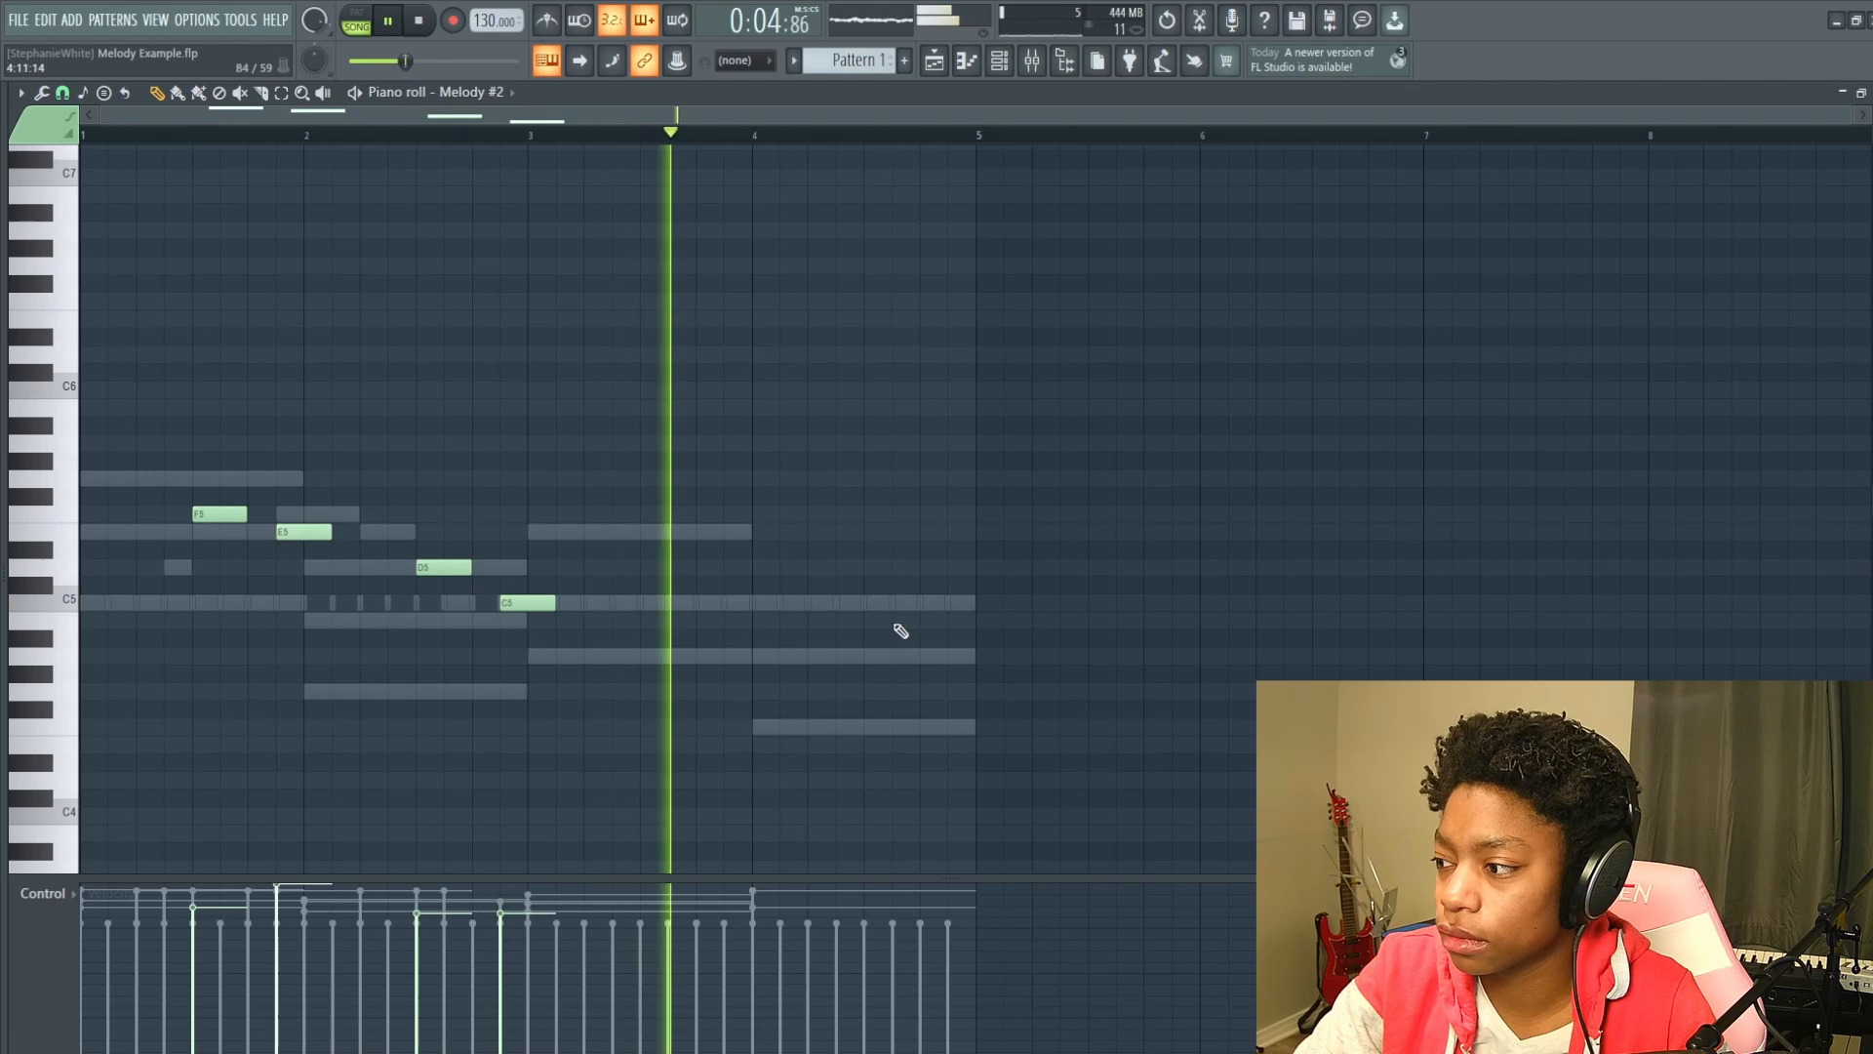
key("space")
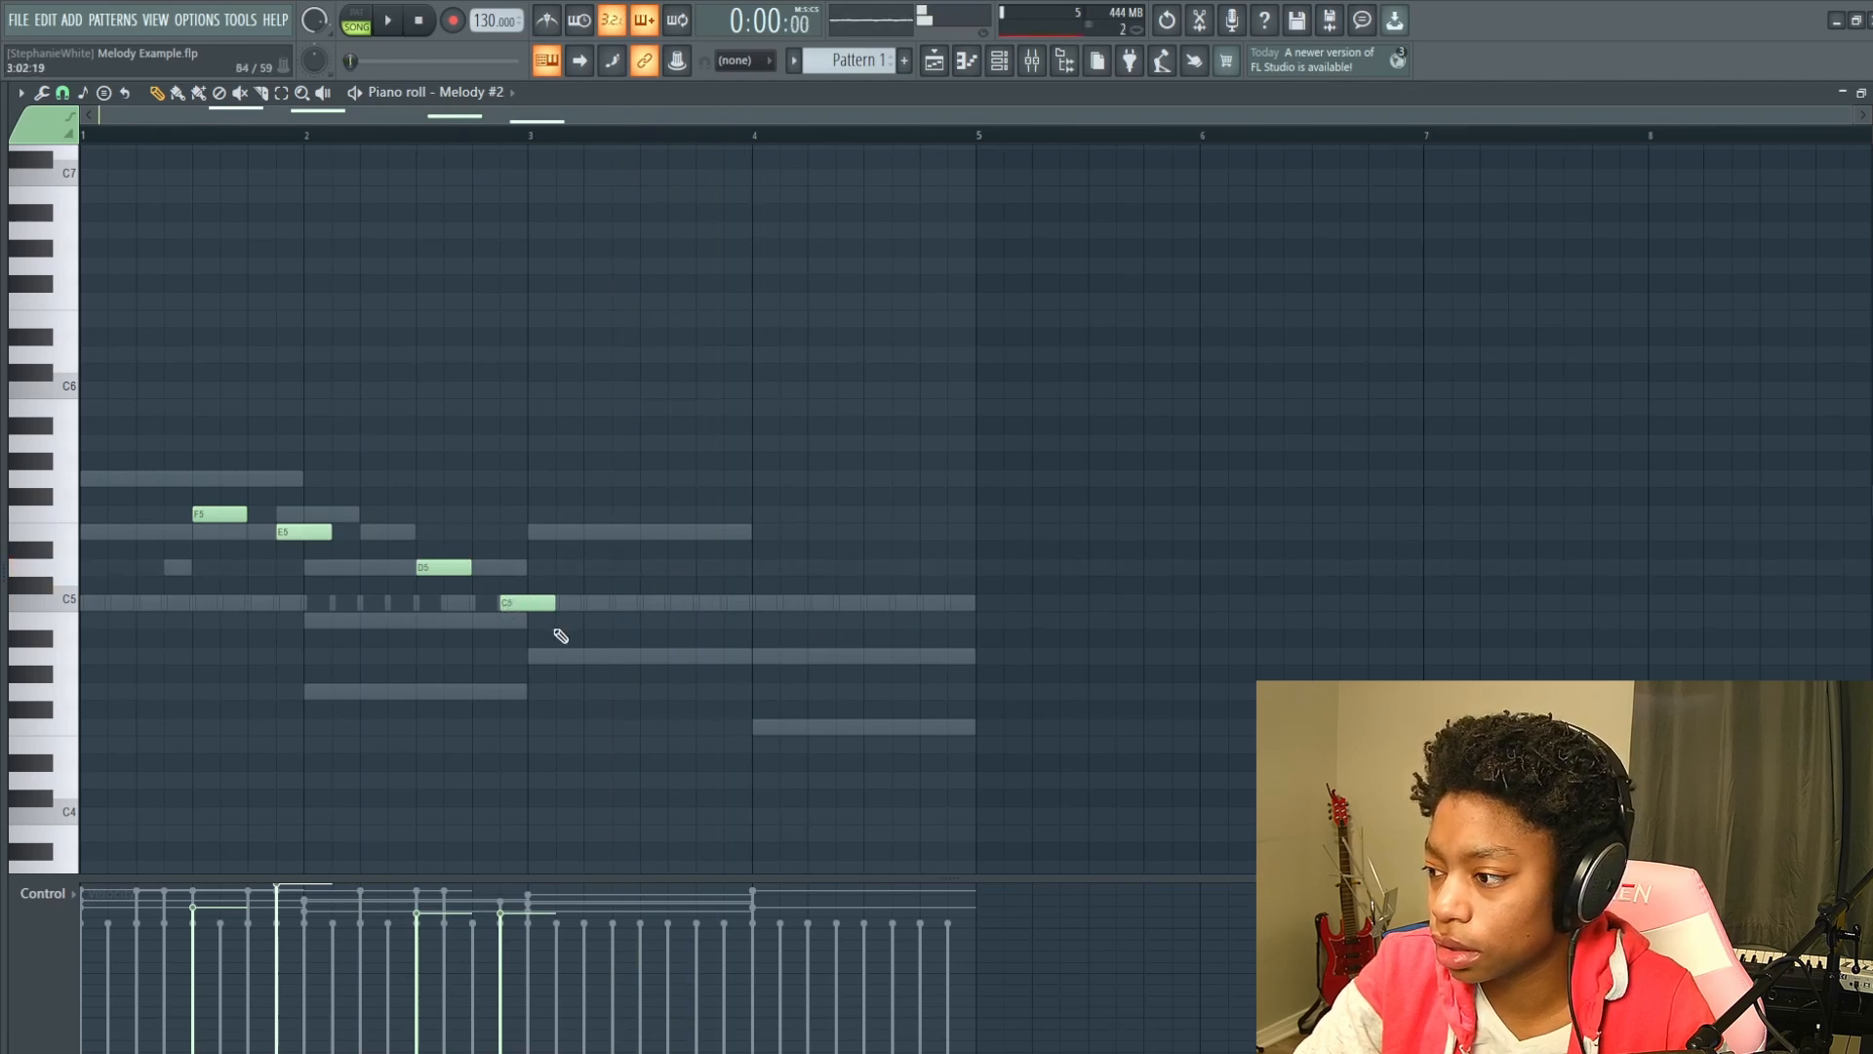
Place an A4 note at the start of bar 3, delete the trial B4 above it, and play the melody.
left_click_drag(562, 620, 538, 620)
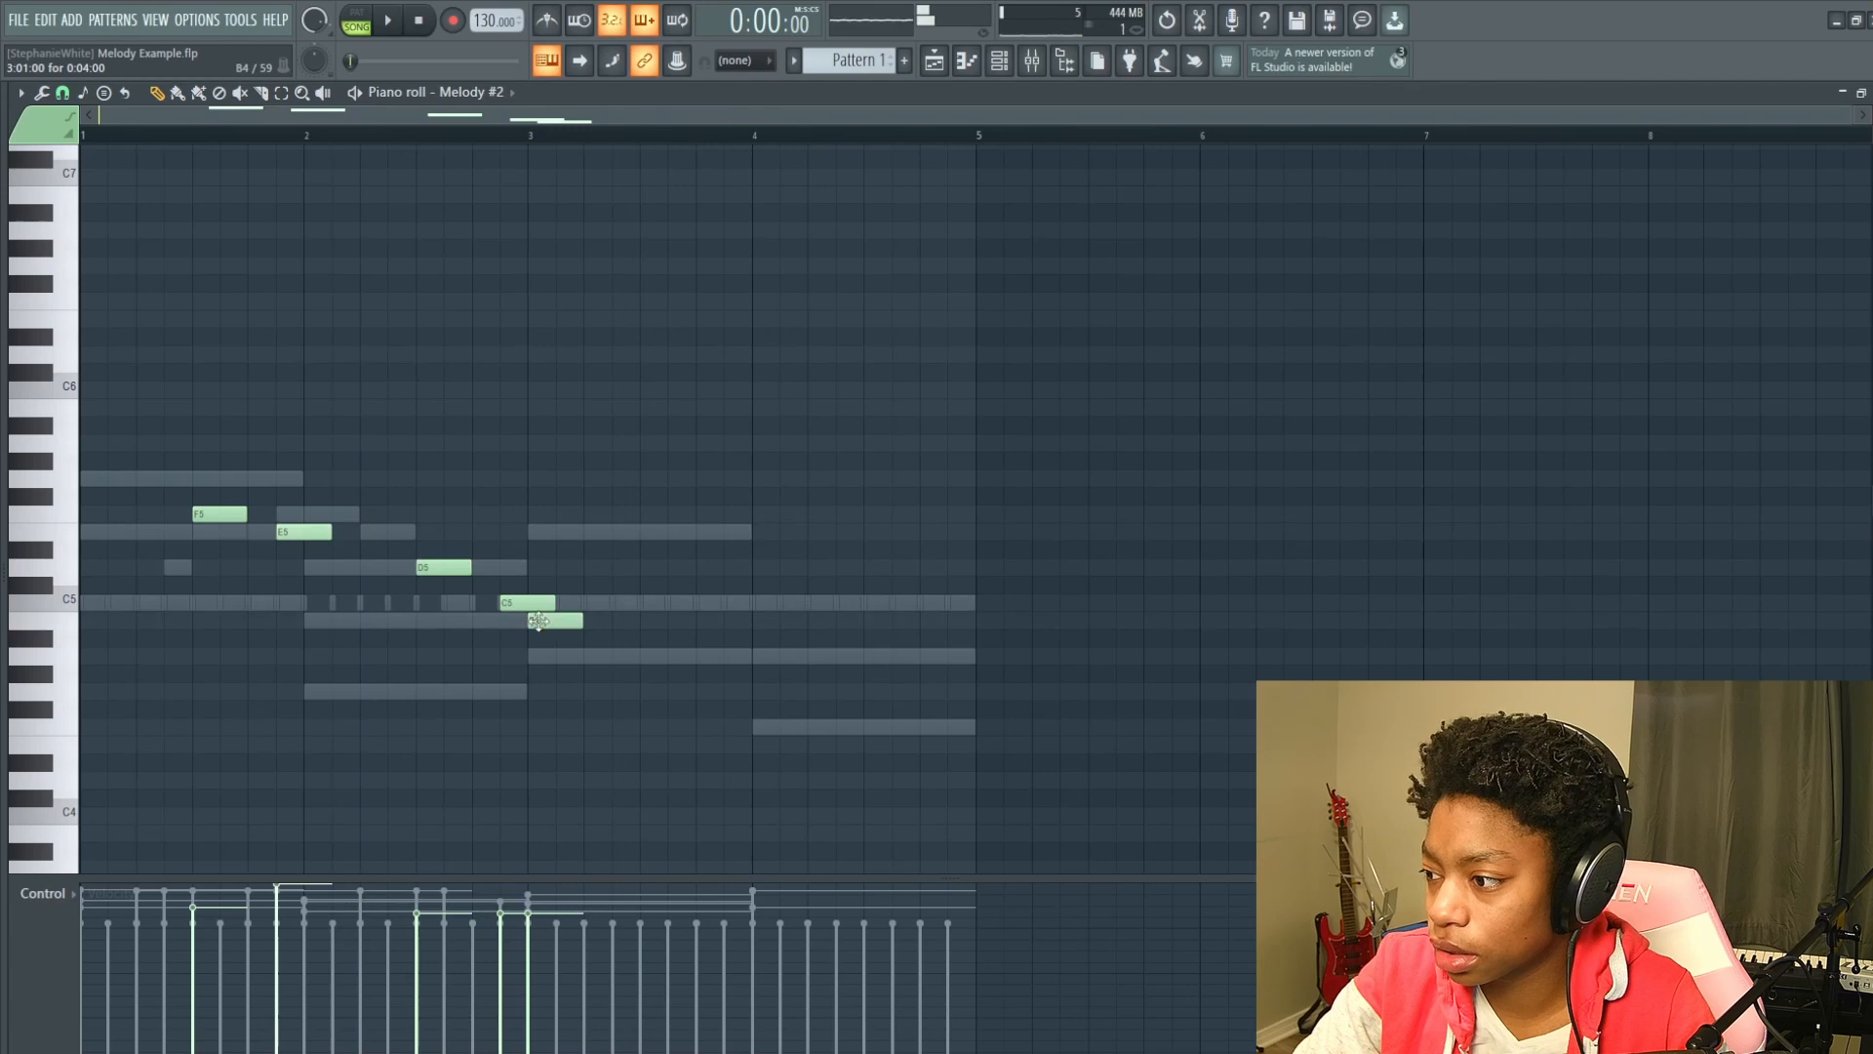
left_click(539, 655)
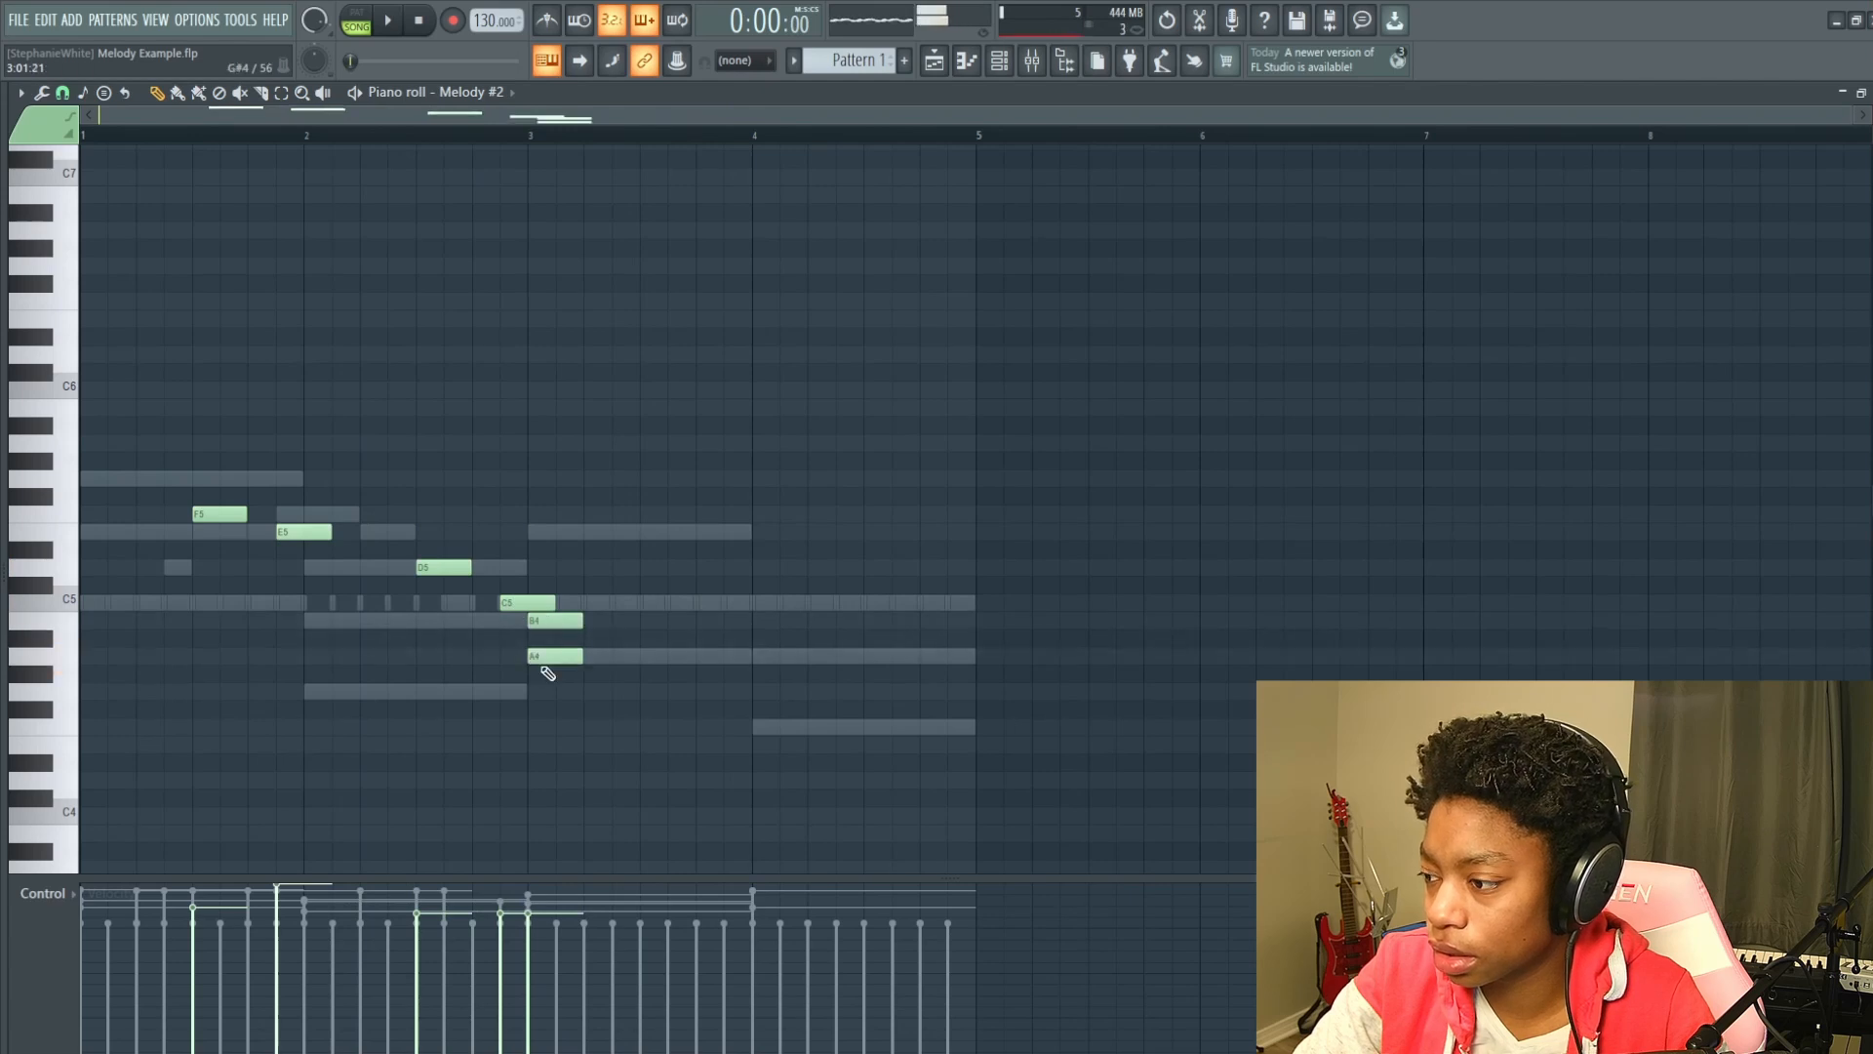
right_click(565, 620)
mouse_move(551, 656)
left_mouse_down()
mouse_move(551, 639)
mouse_move(550, 655)
left_mouse_up()
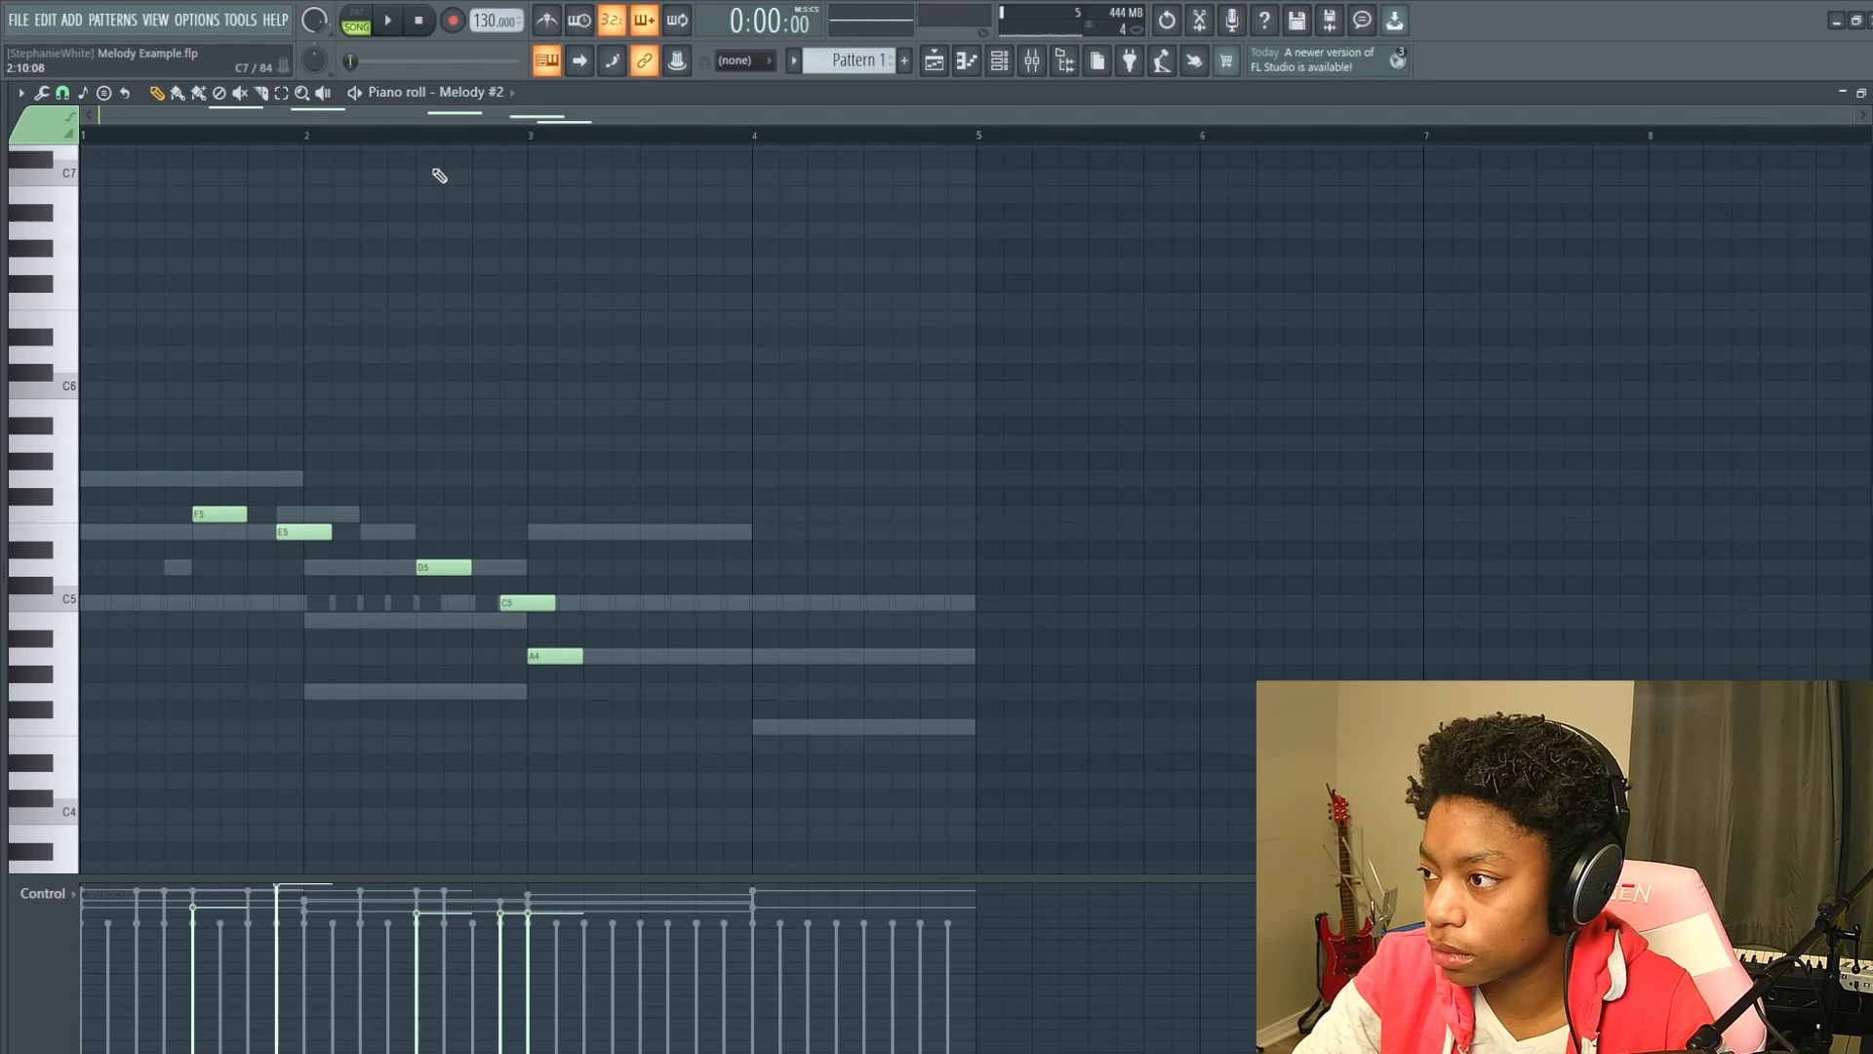
left_click(401, 138)
key("space")
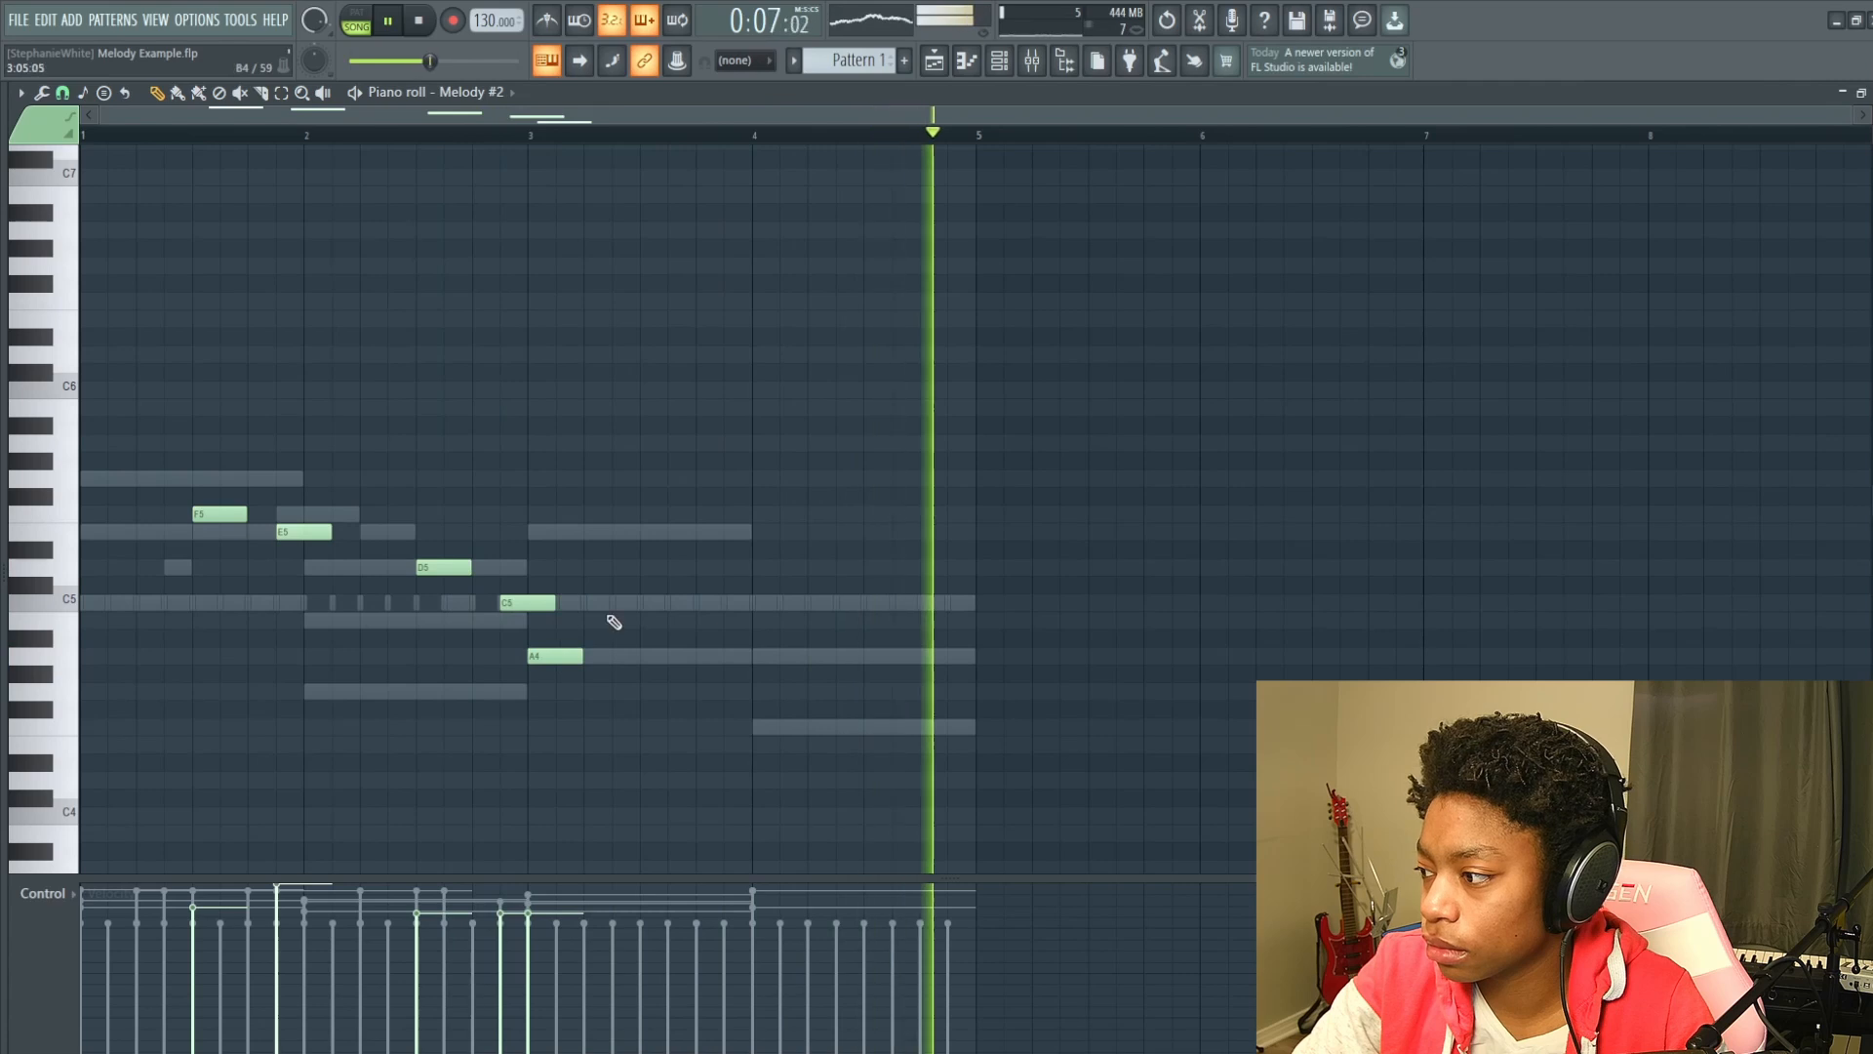
key("space")
Add an ascending run of C5, D5 and E5 at steps 9, 11 and 13 of bar 4, and play from bar 1.
left_click(895, 602)
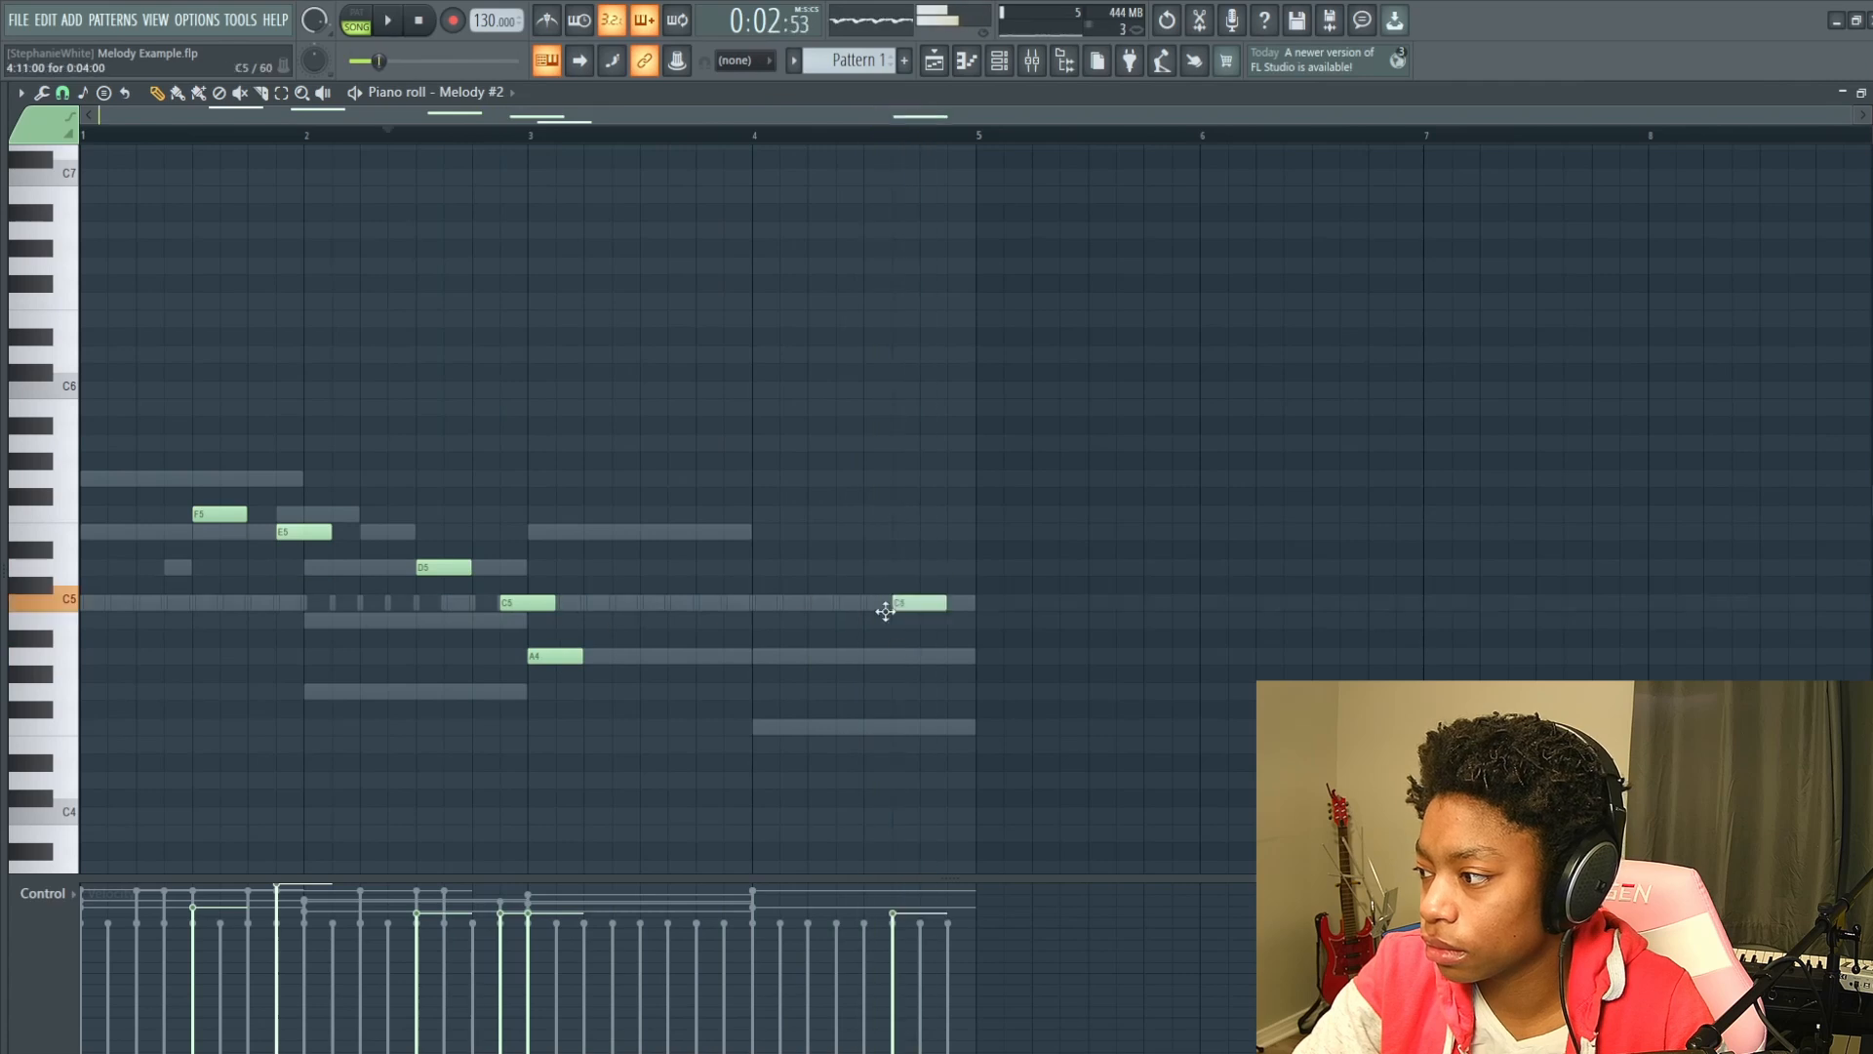
left_click_drag(905, 602, 877, 602)
left_click(914, 571)
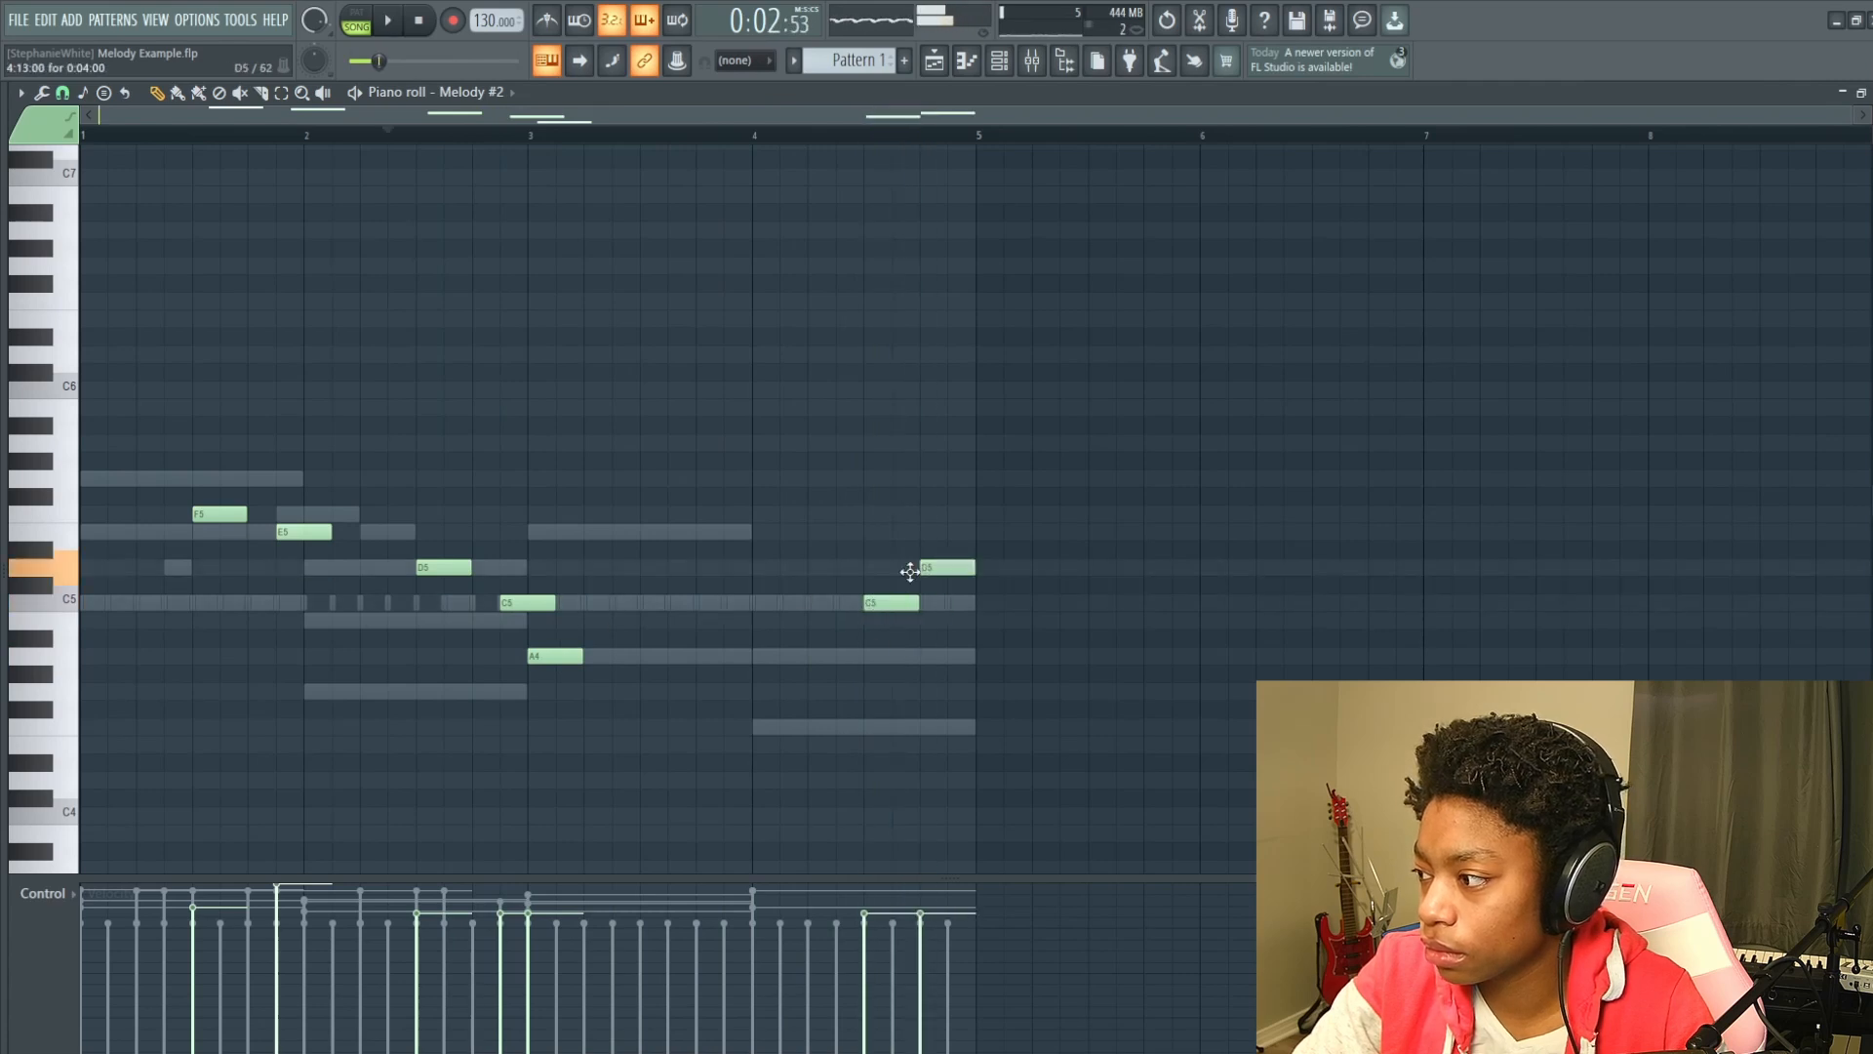
left_click(892, 600)
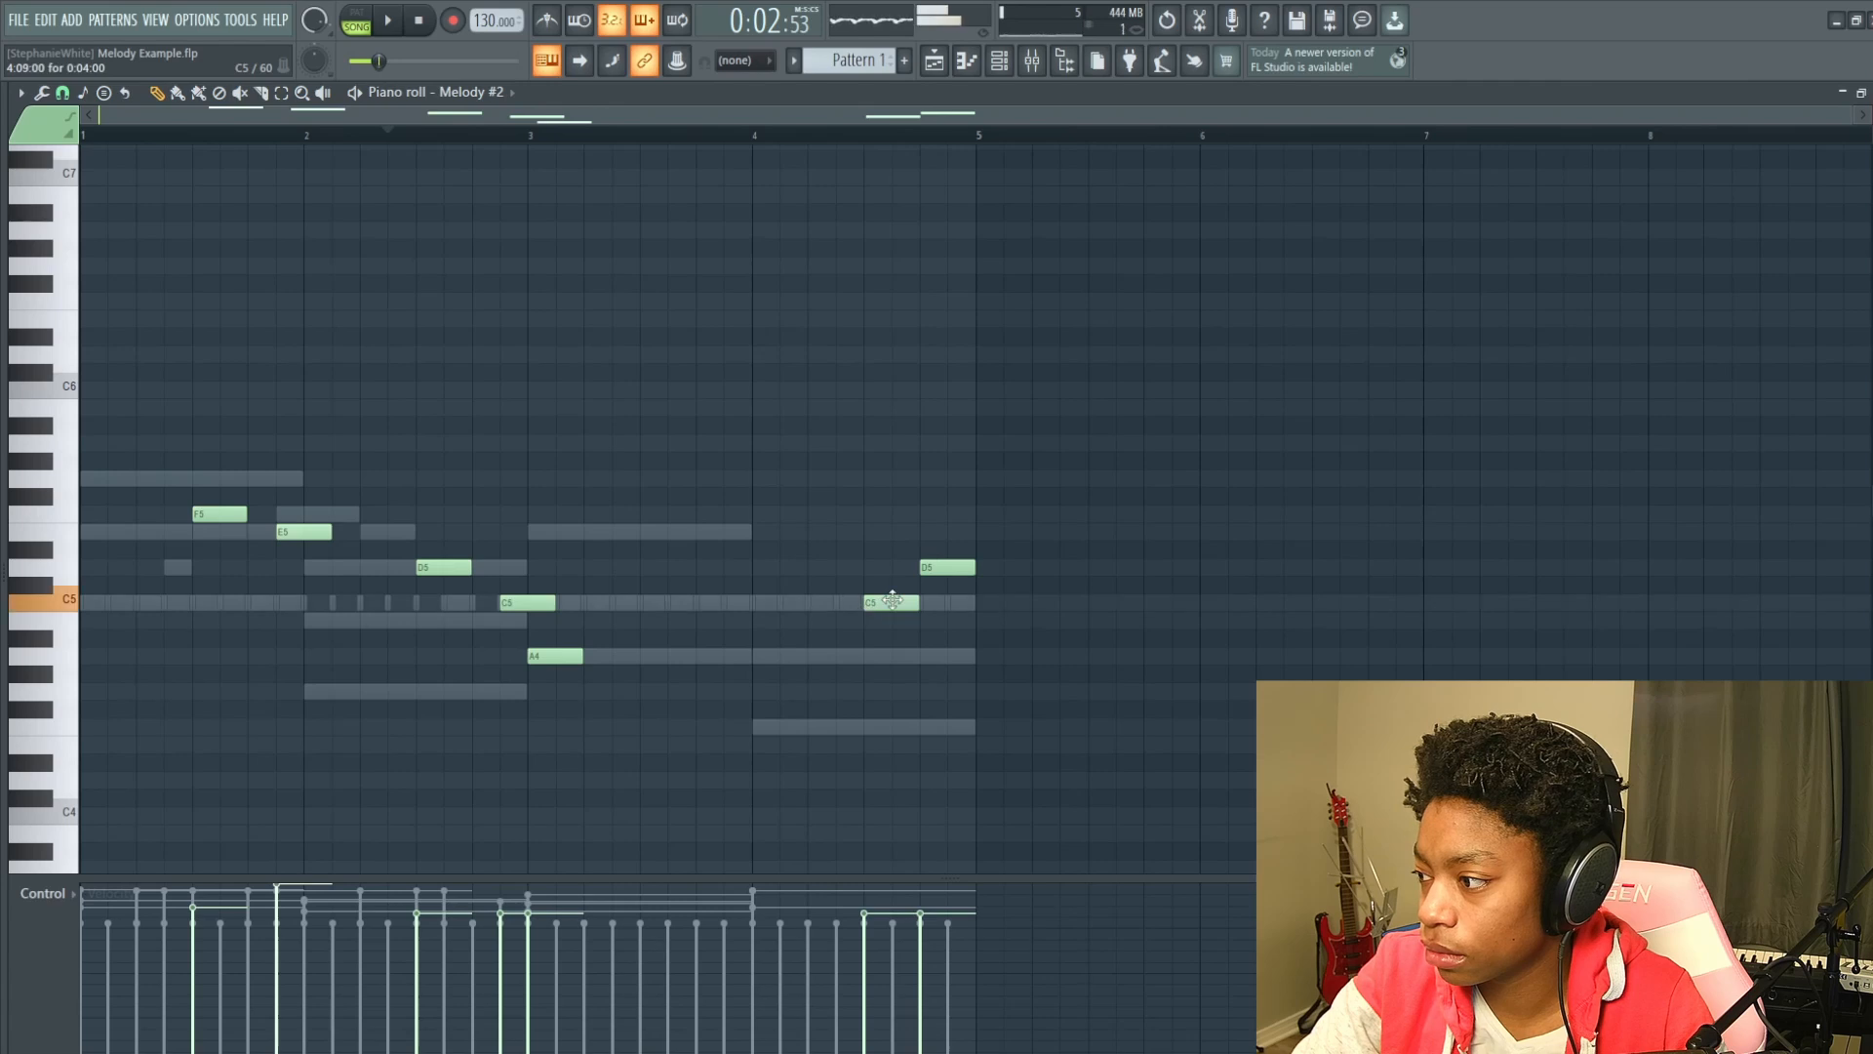
left_click_drag(939, 569, 928, 532)
left_click(958, 549)
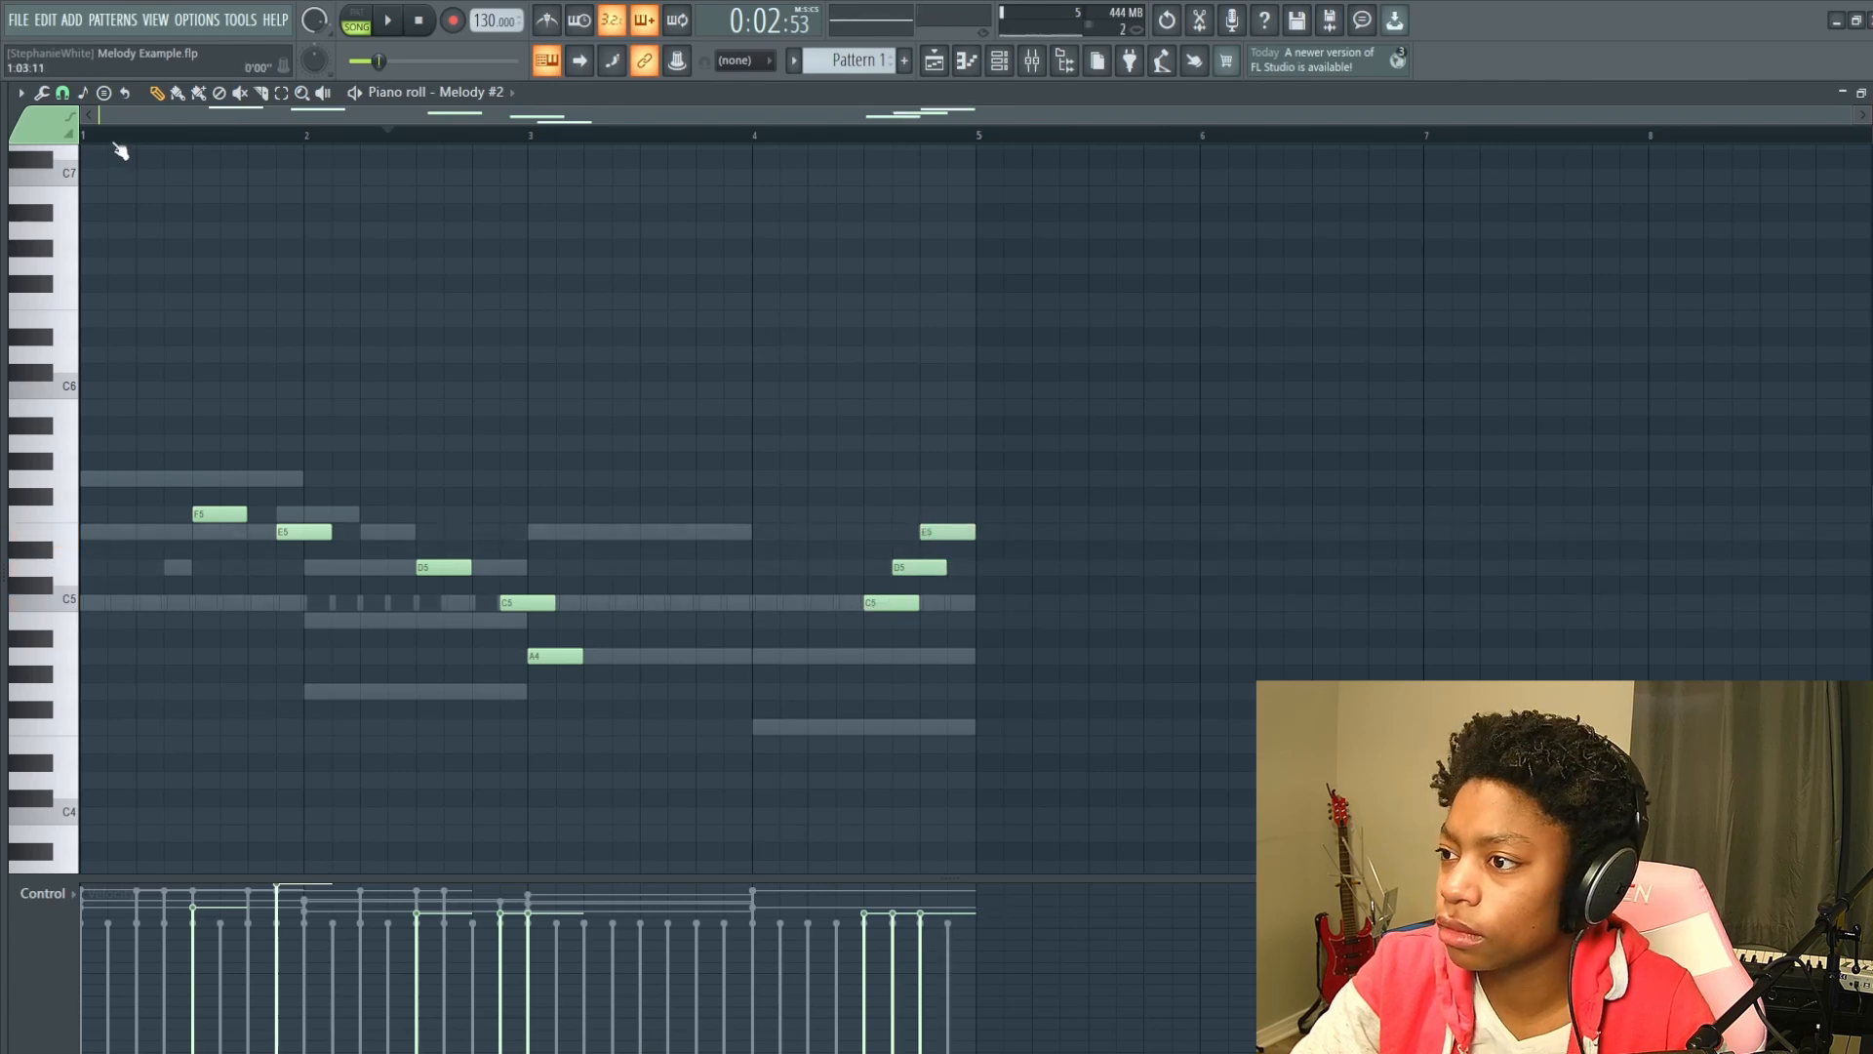
left_click(85, 141)
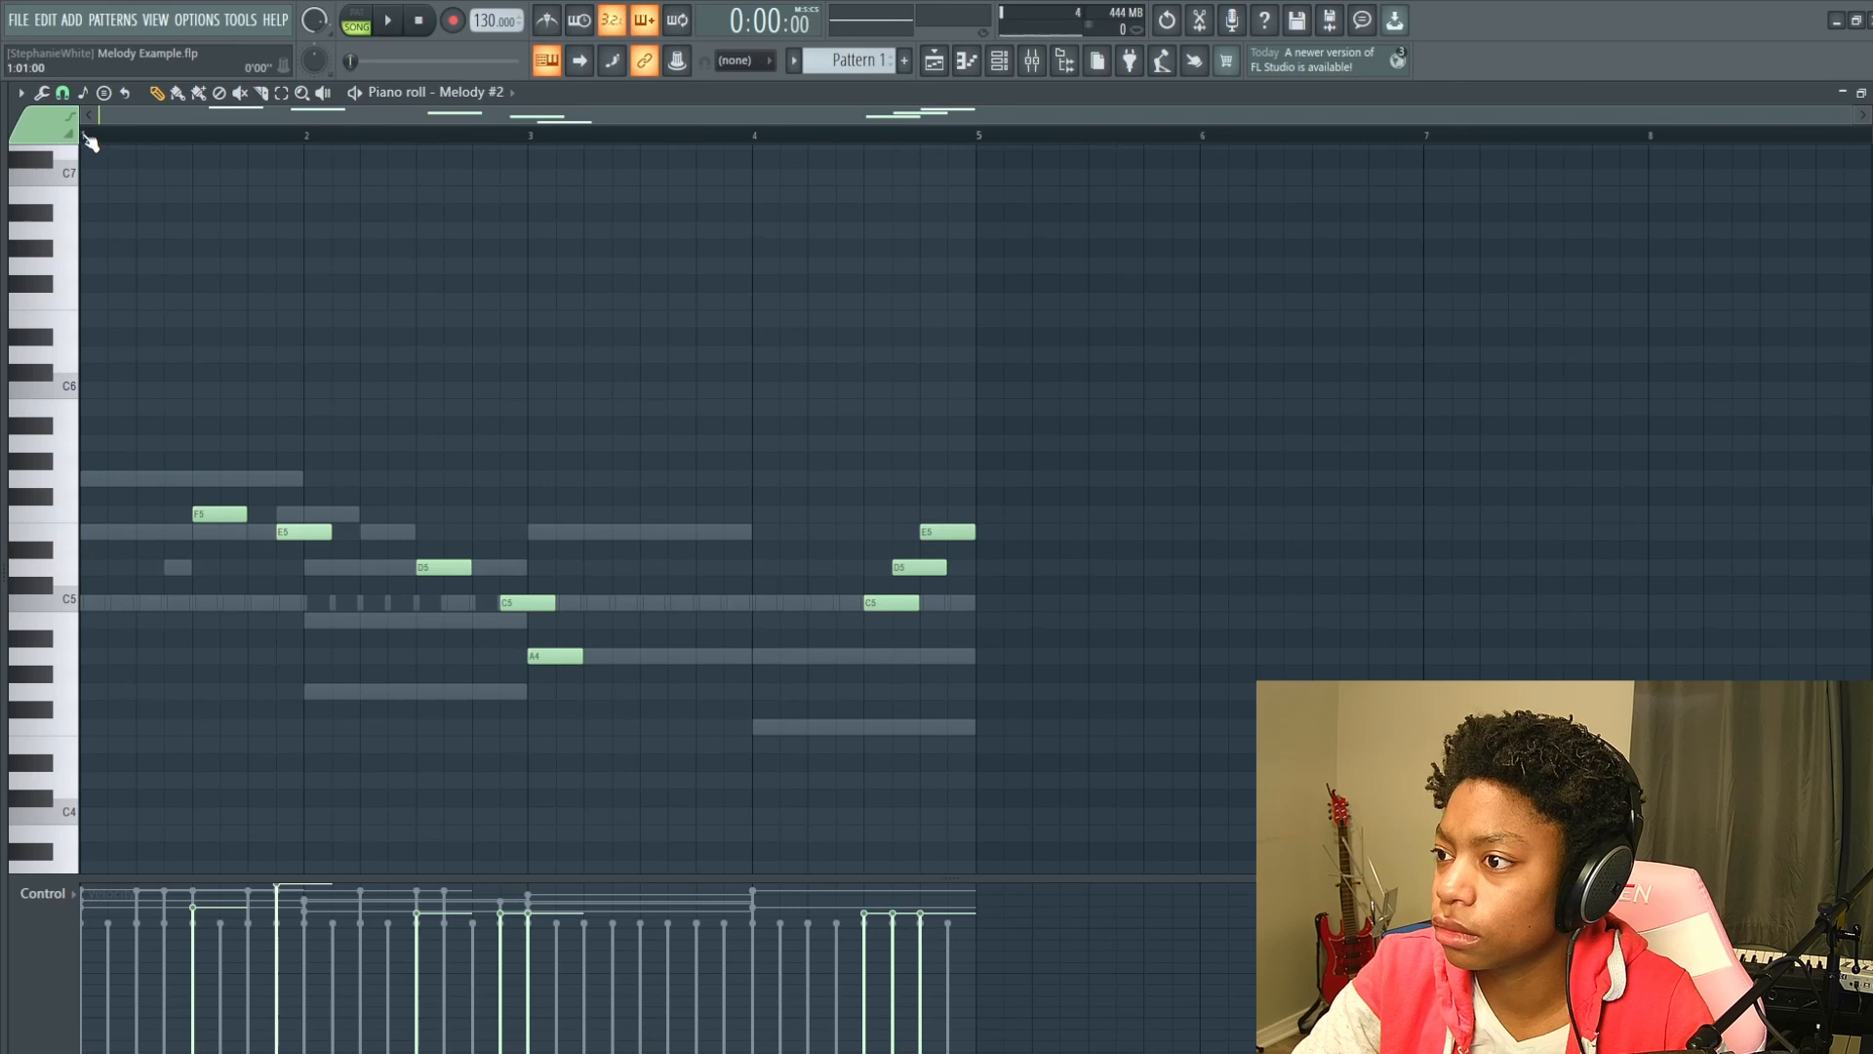
key("space")
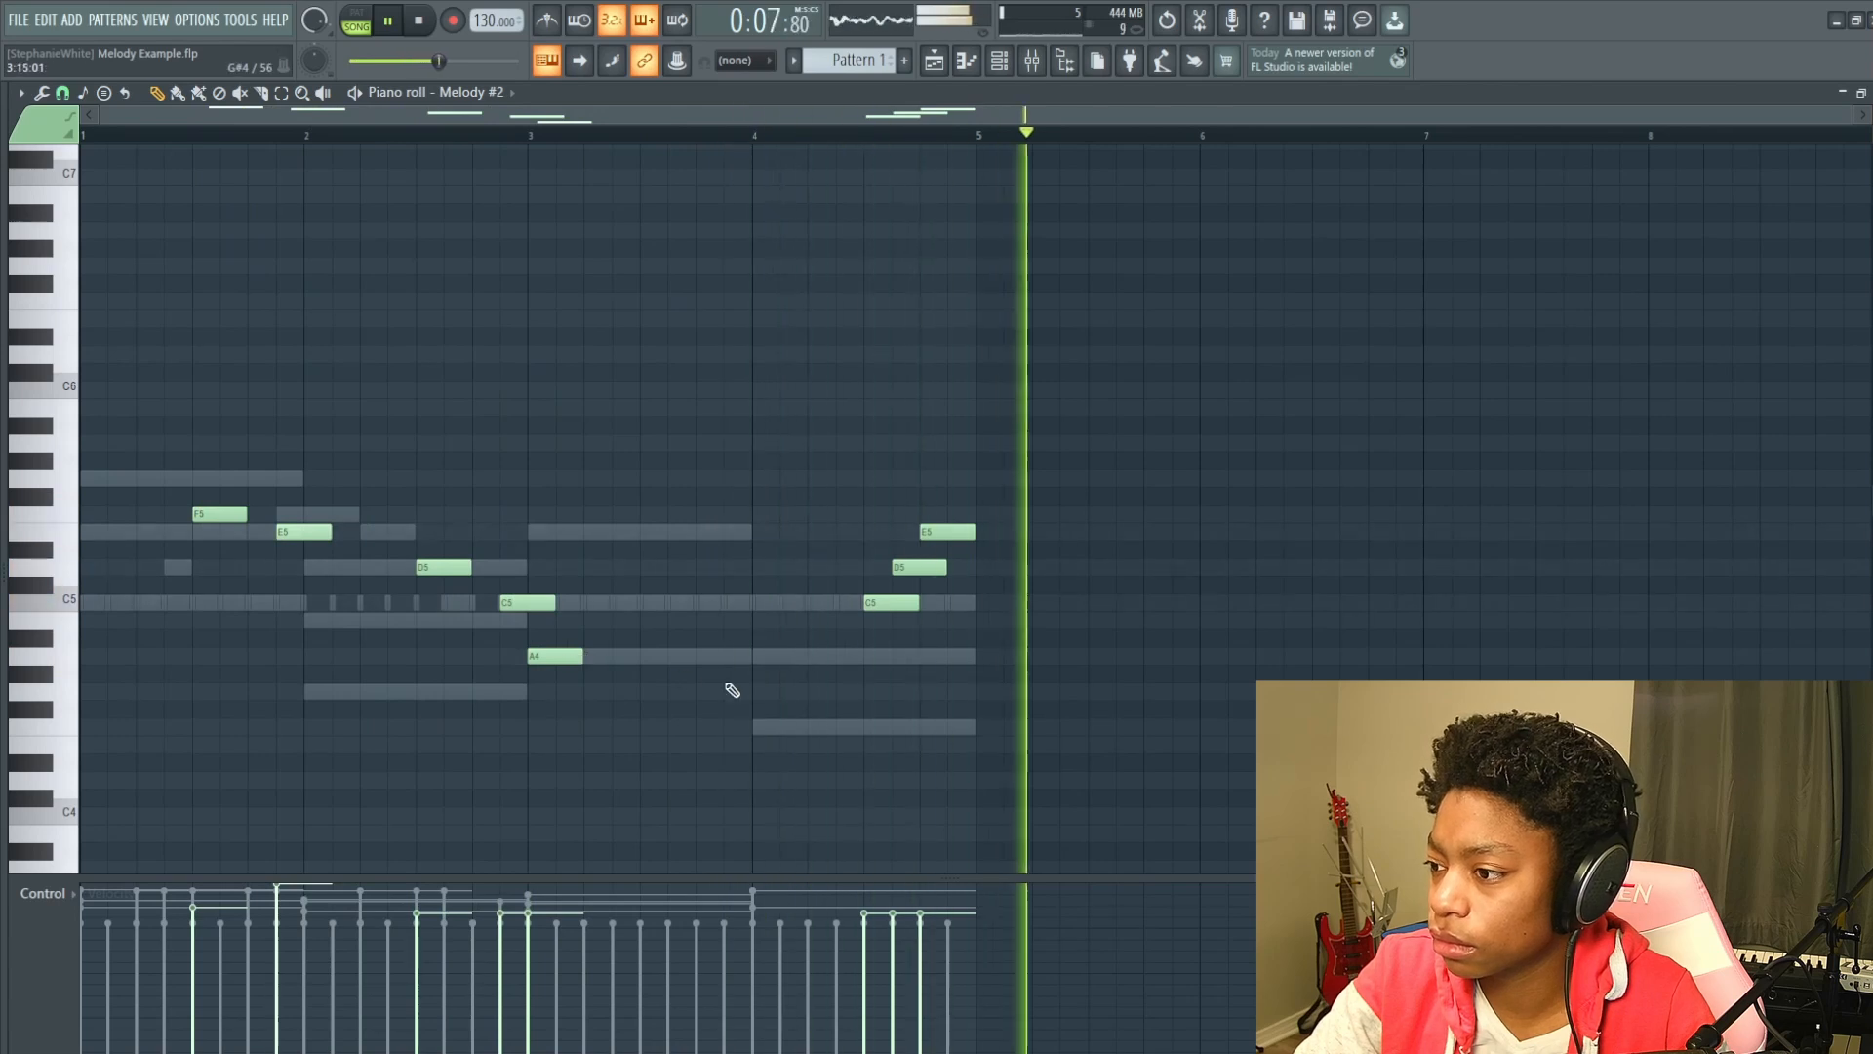
key("space")
Replace the C5 note at step 15 of bar 2 with B4, auditioning and deleting an extra C5 before it.
left_click_drag(524, 607, 476, 629)
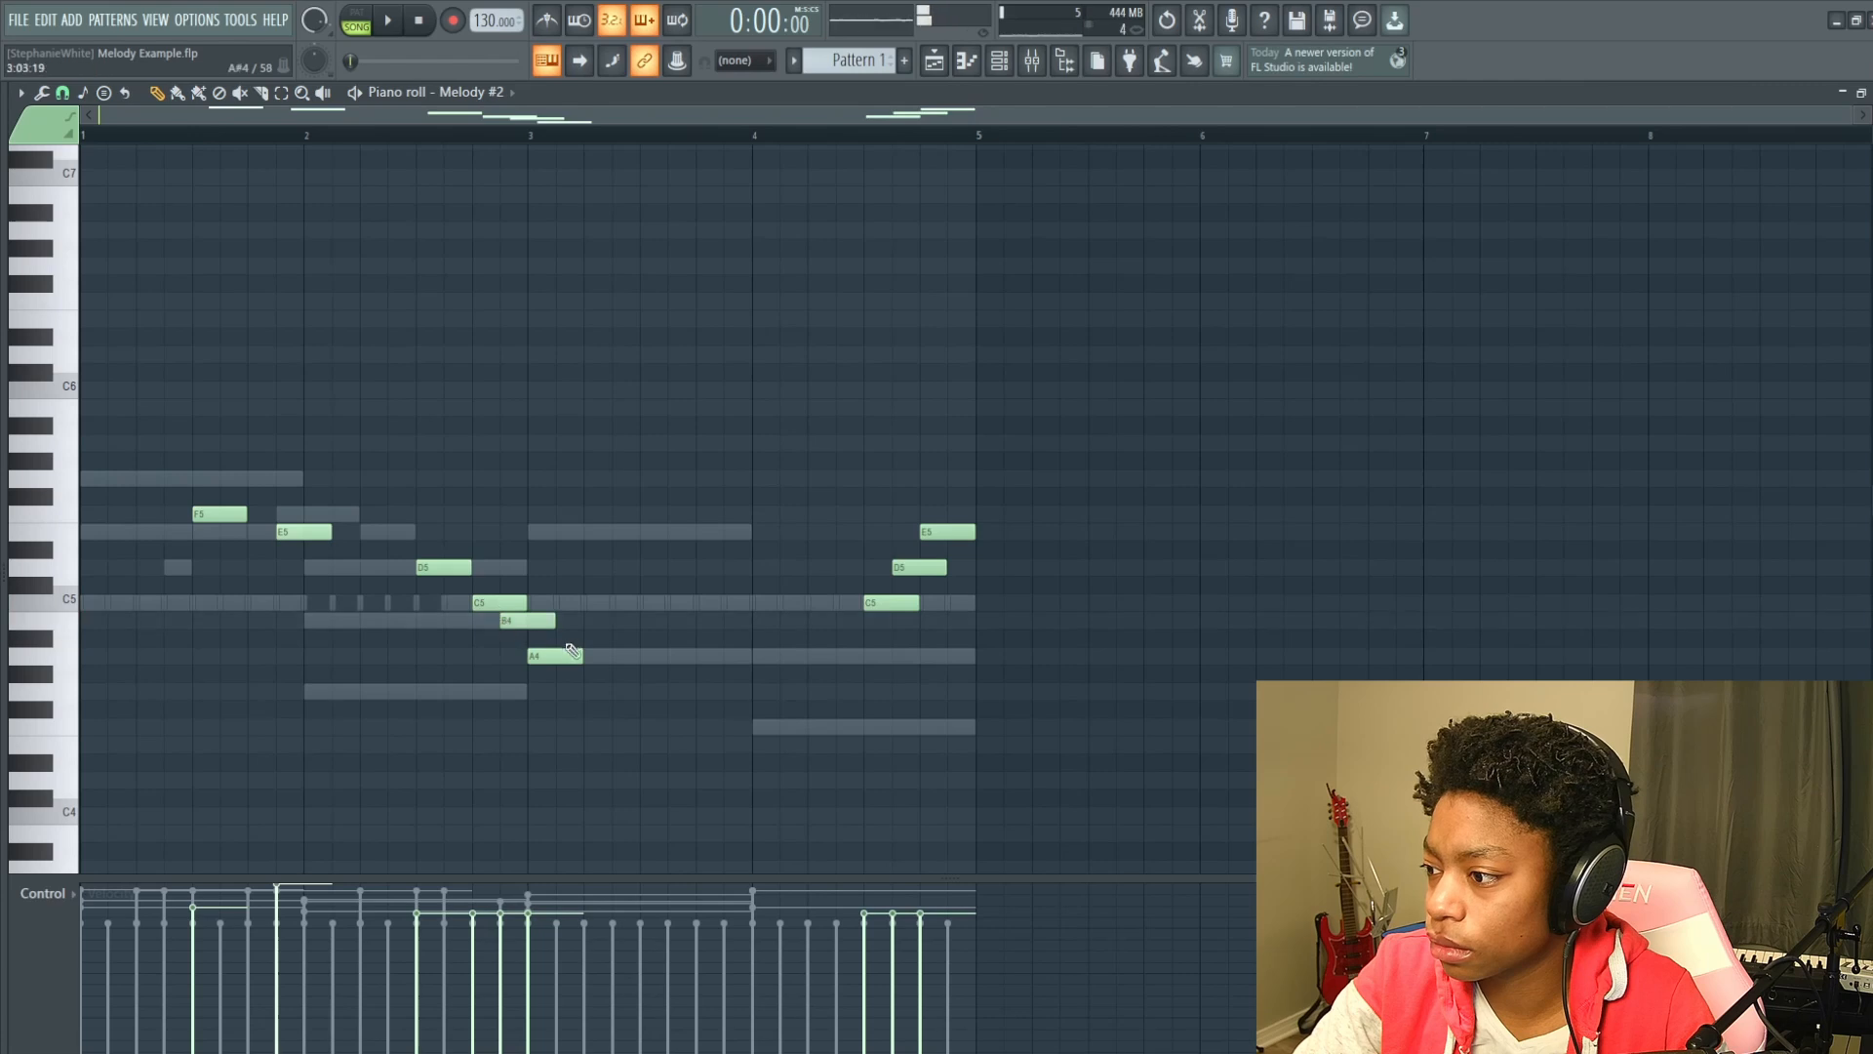
key("space")
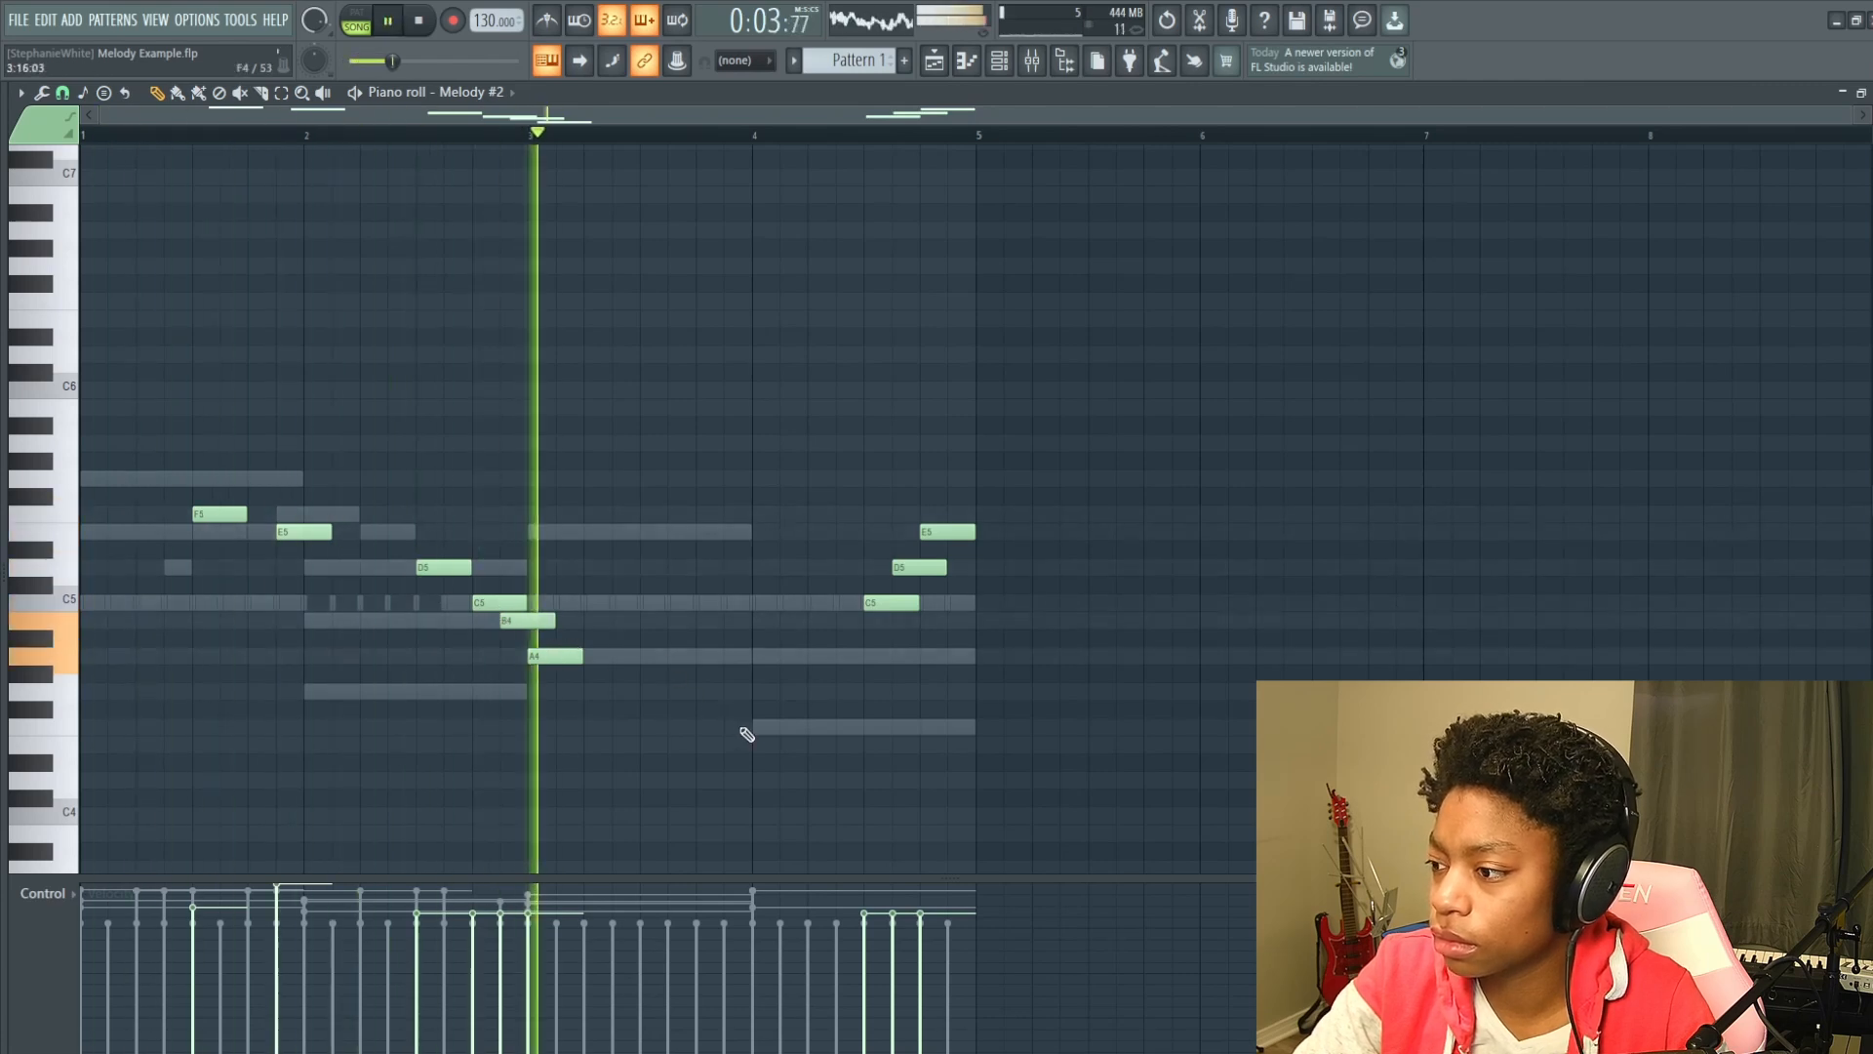
key("space")
right_click(498, 604)
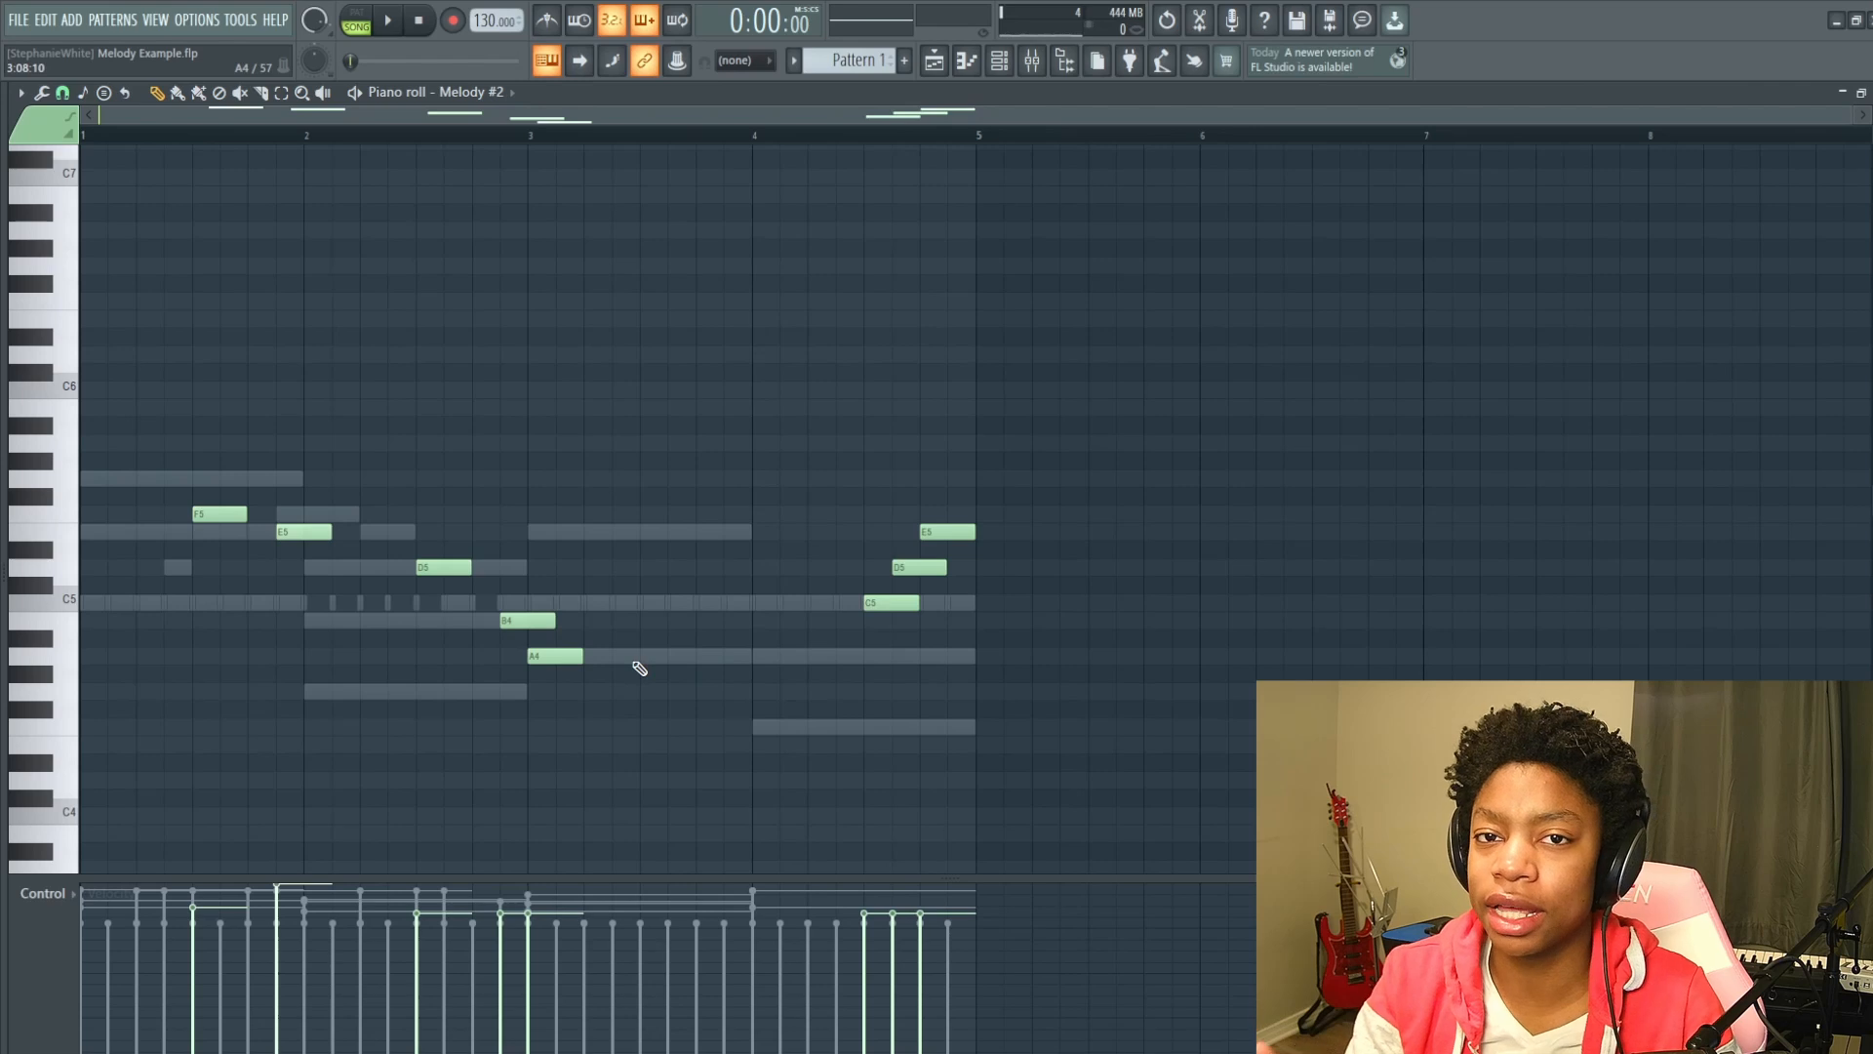
Set the grid snap to 1/4 beat and place a four-step C5 note at step 14 of bar 2, just before B4.
left_click(61, 92)
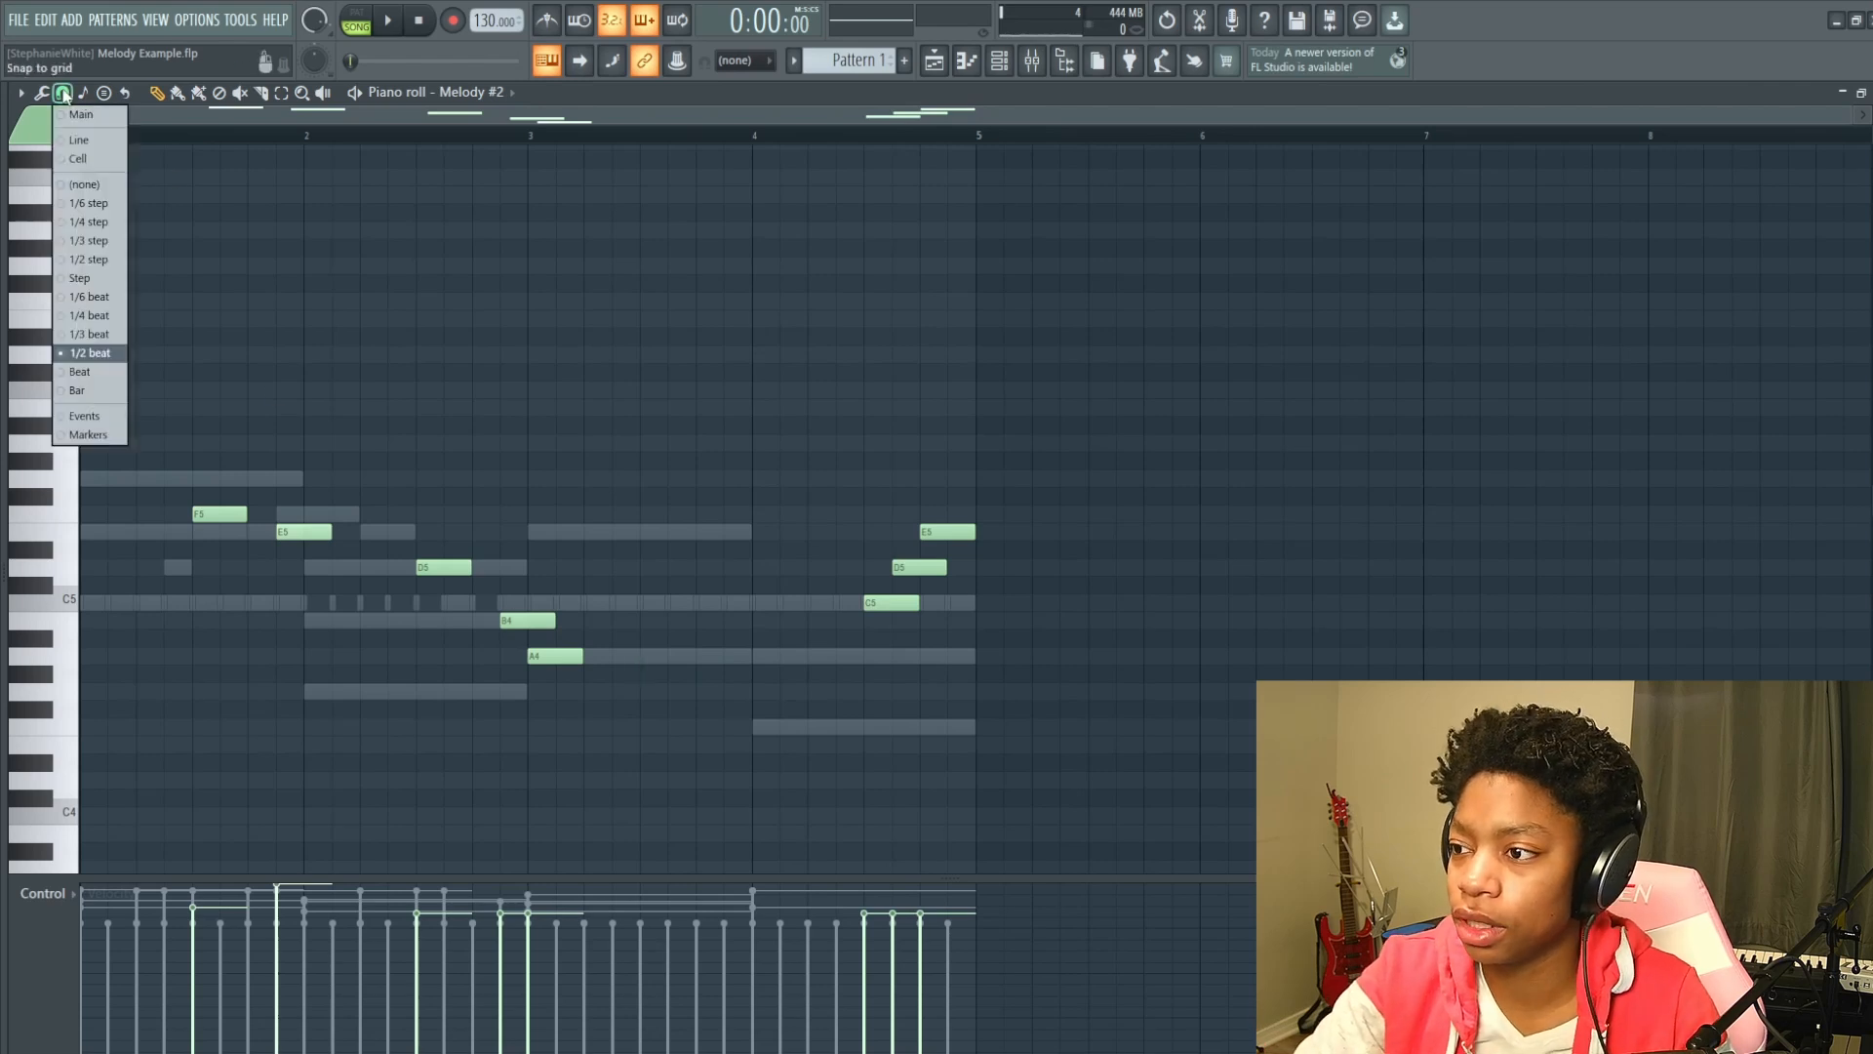
left_click(109, 311)
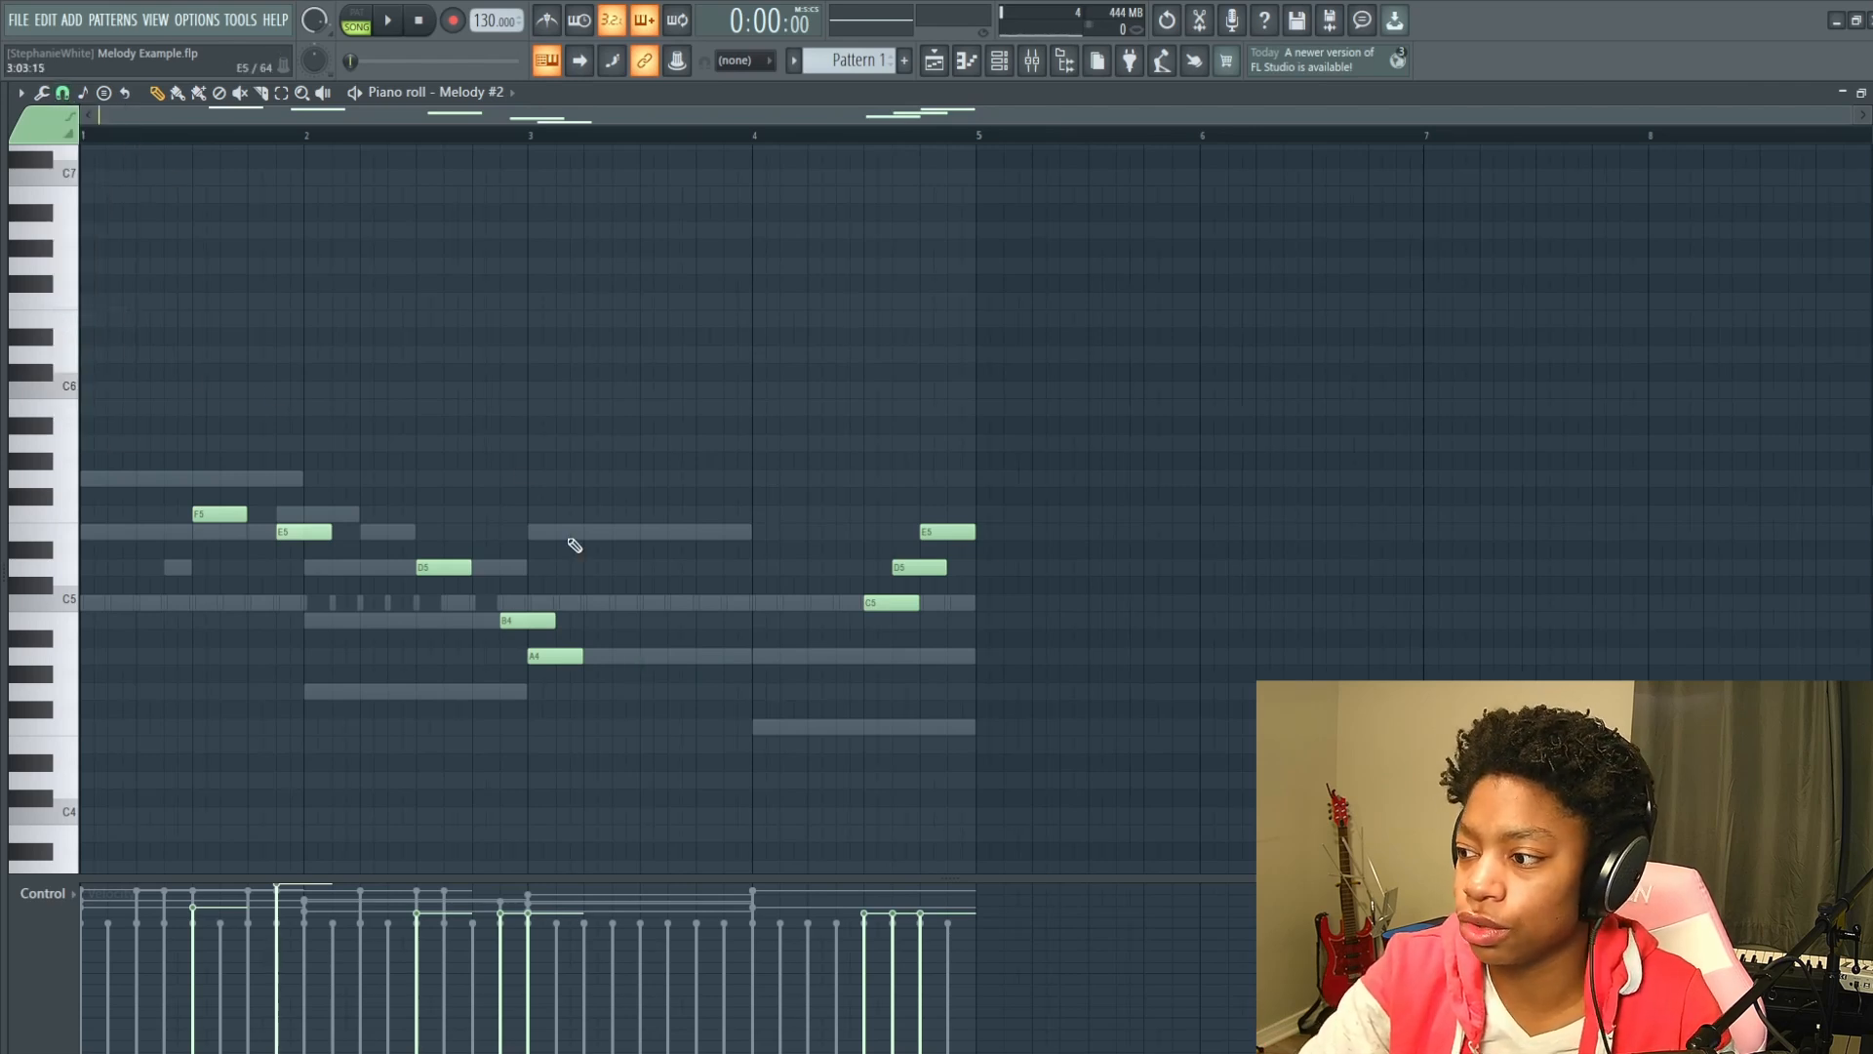
scroll(635, 699, "up", 1)
scroll(585, 618, "down", 2)
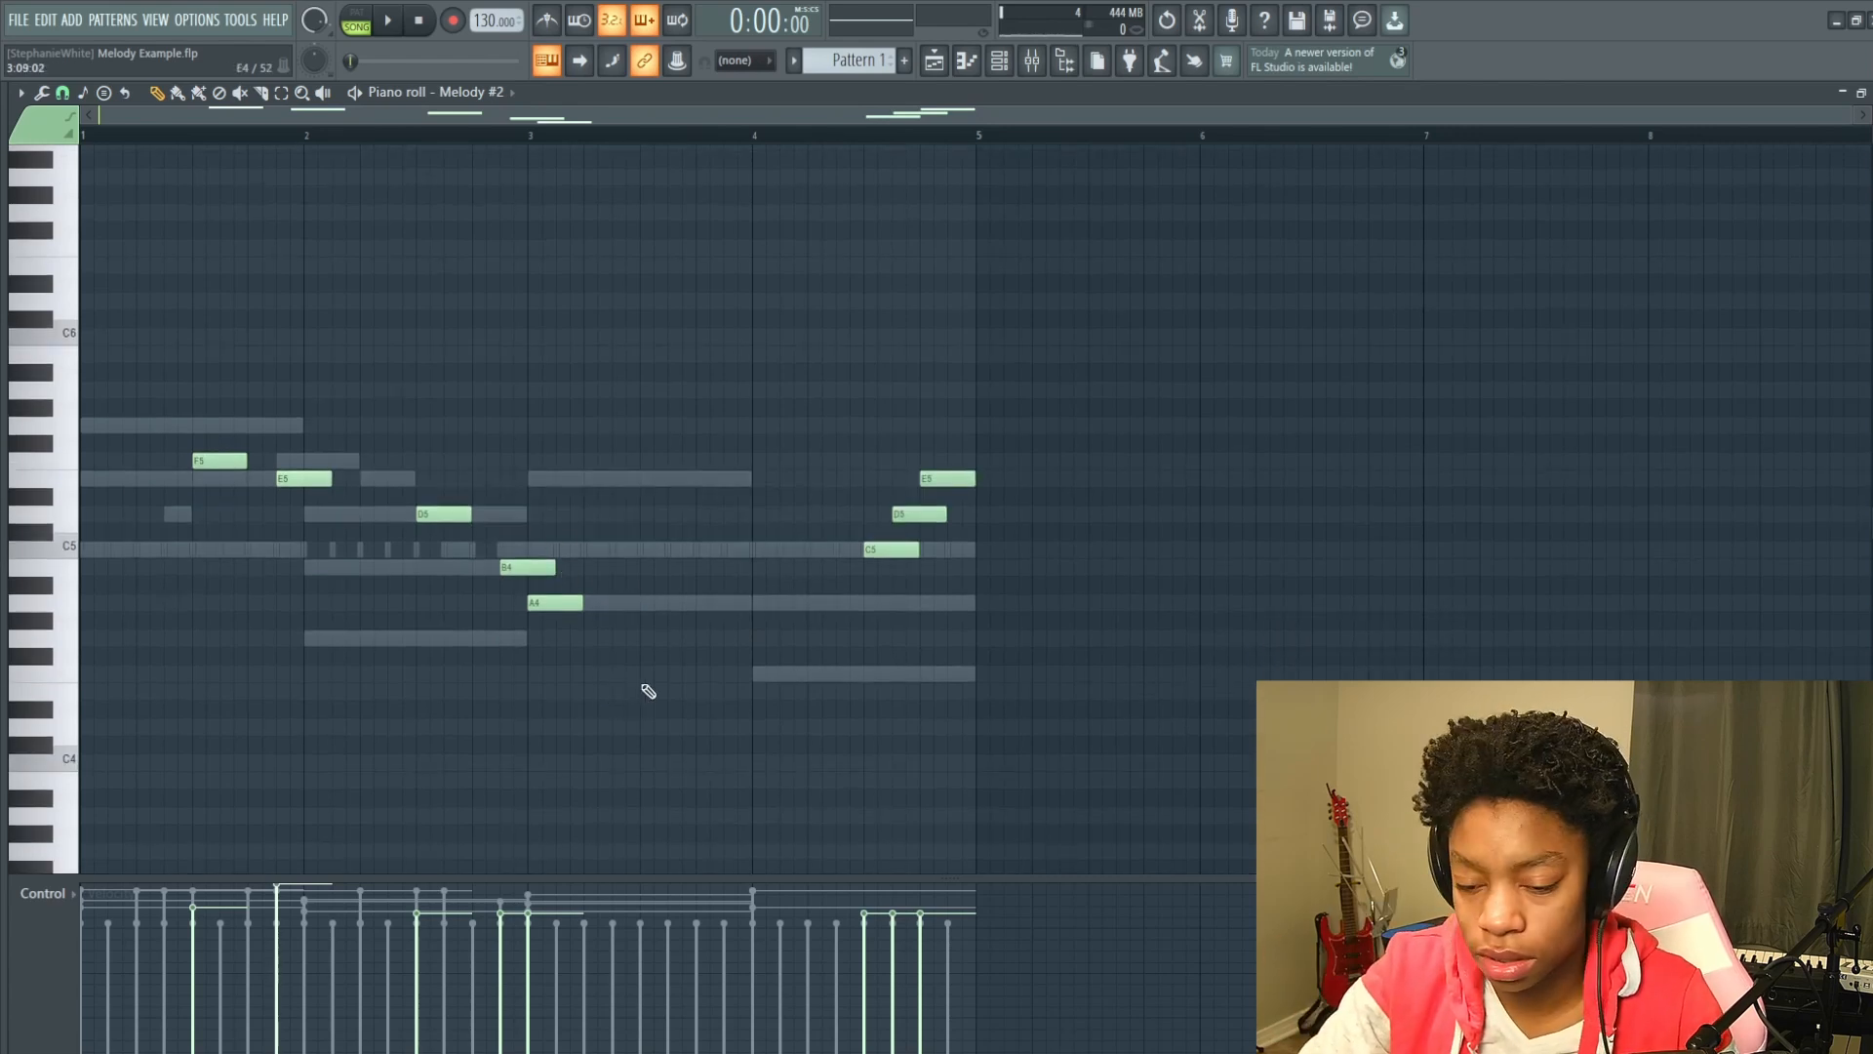
scroll(586, 693, "up", 3)
left_click(390, 553)
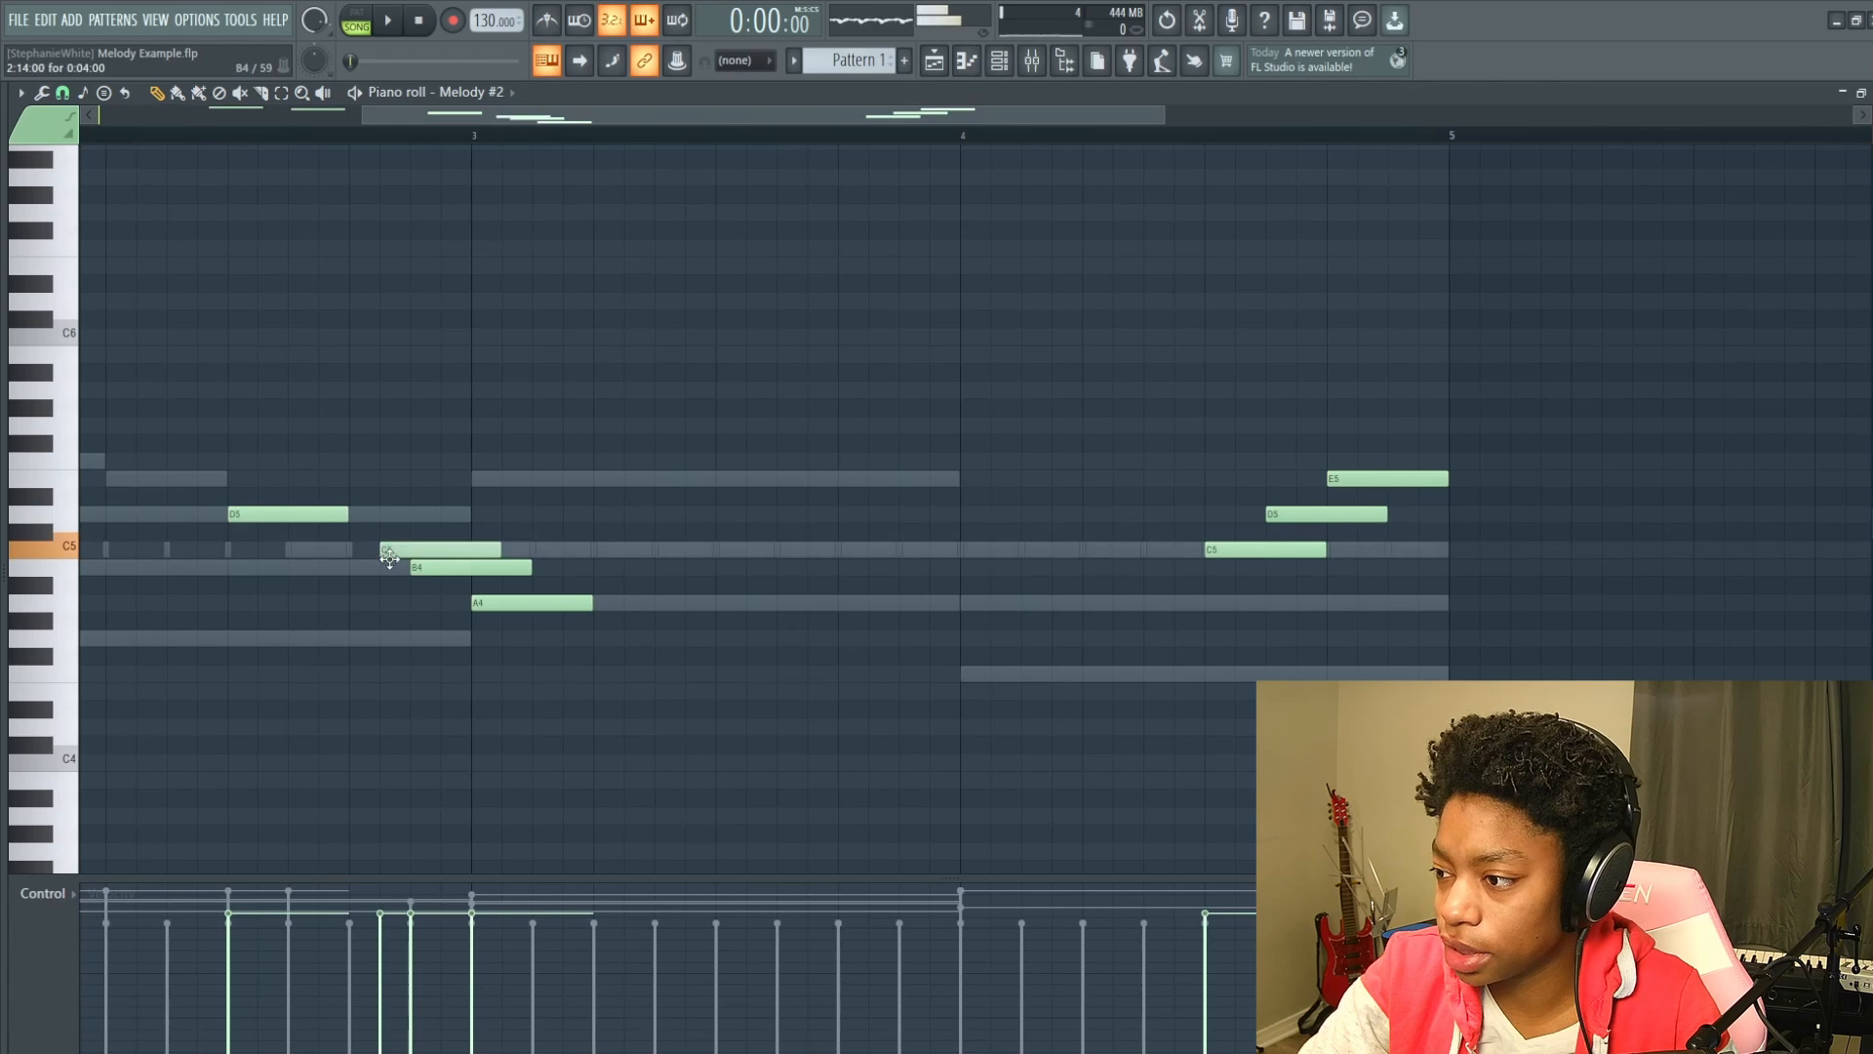
left_click(430, 553)
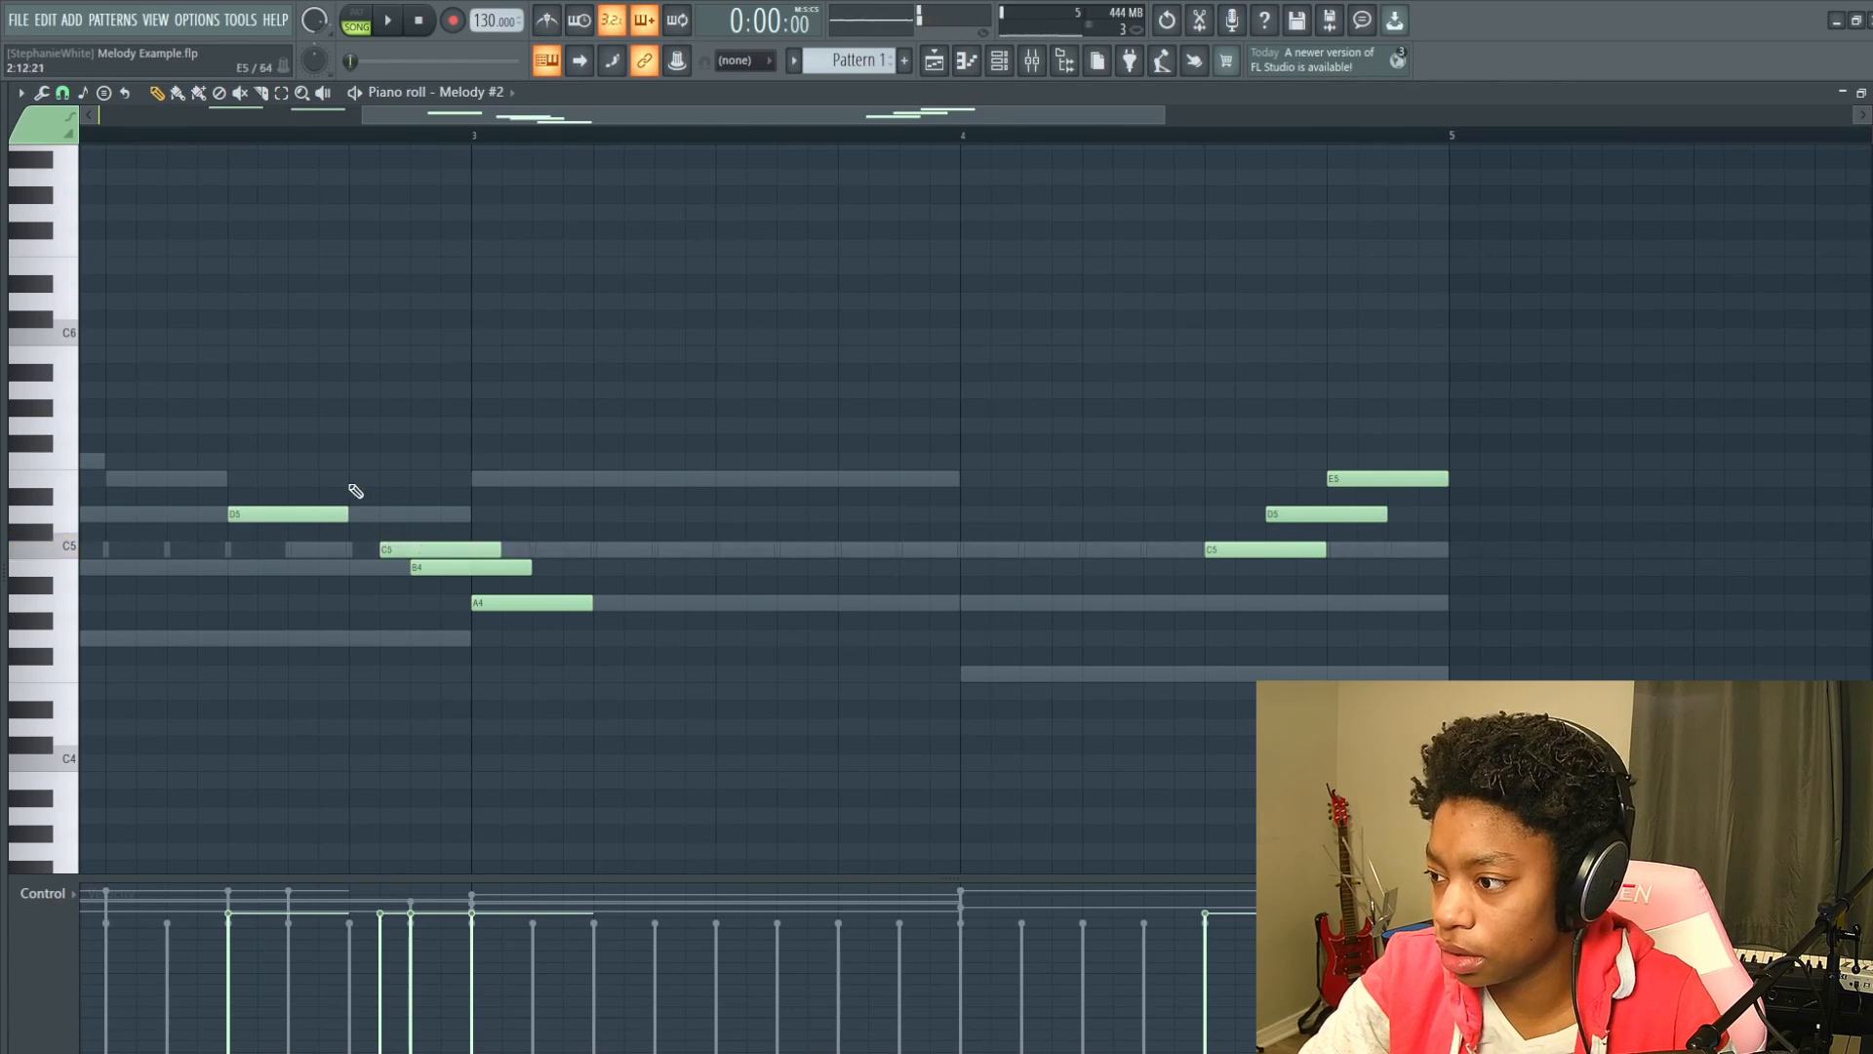
Move the C5 and B4 notes at the end of bar 2 one step later, to steps 15 and 16, and play the melody.
left_click_drag(357, 490, 565, 478)
left_click(658, 557)
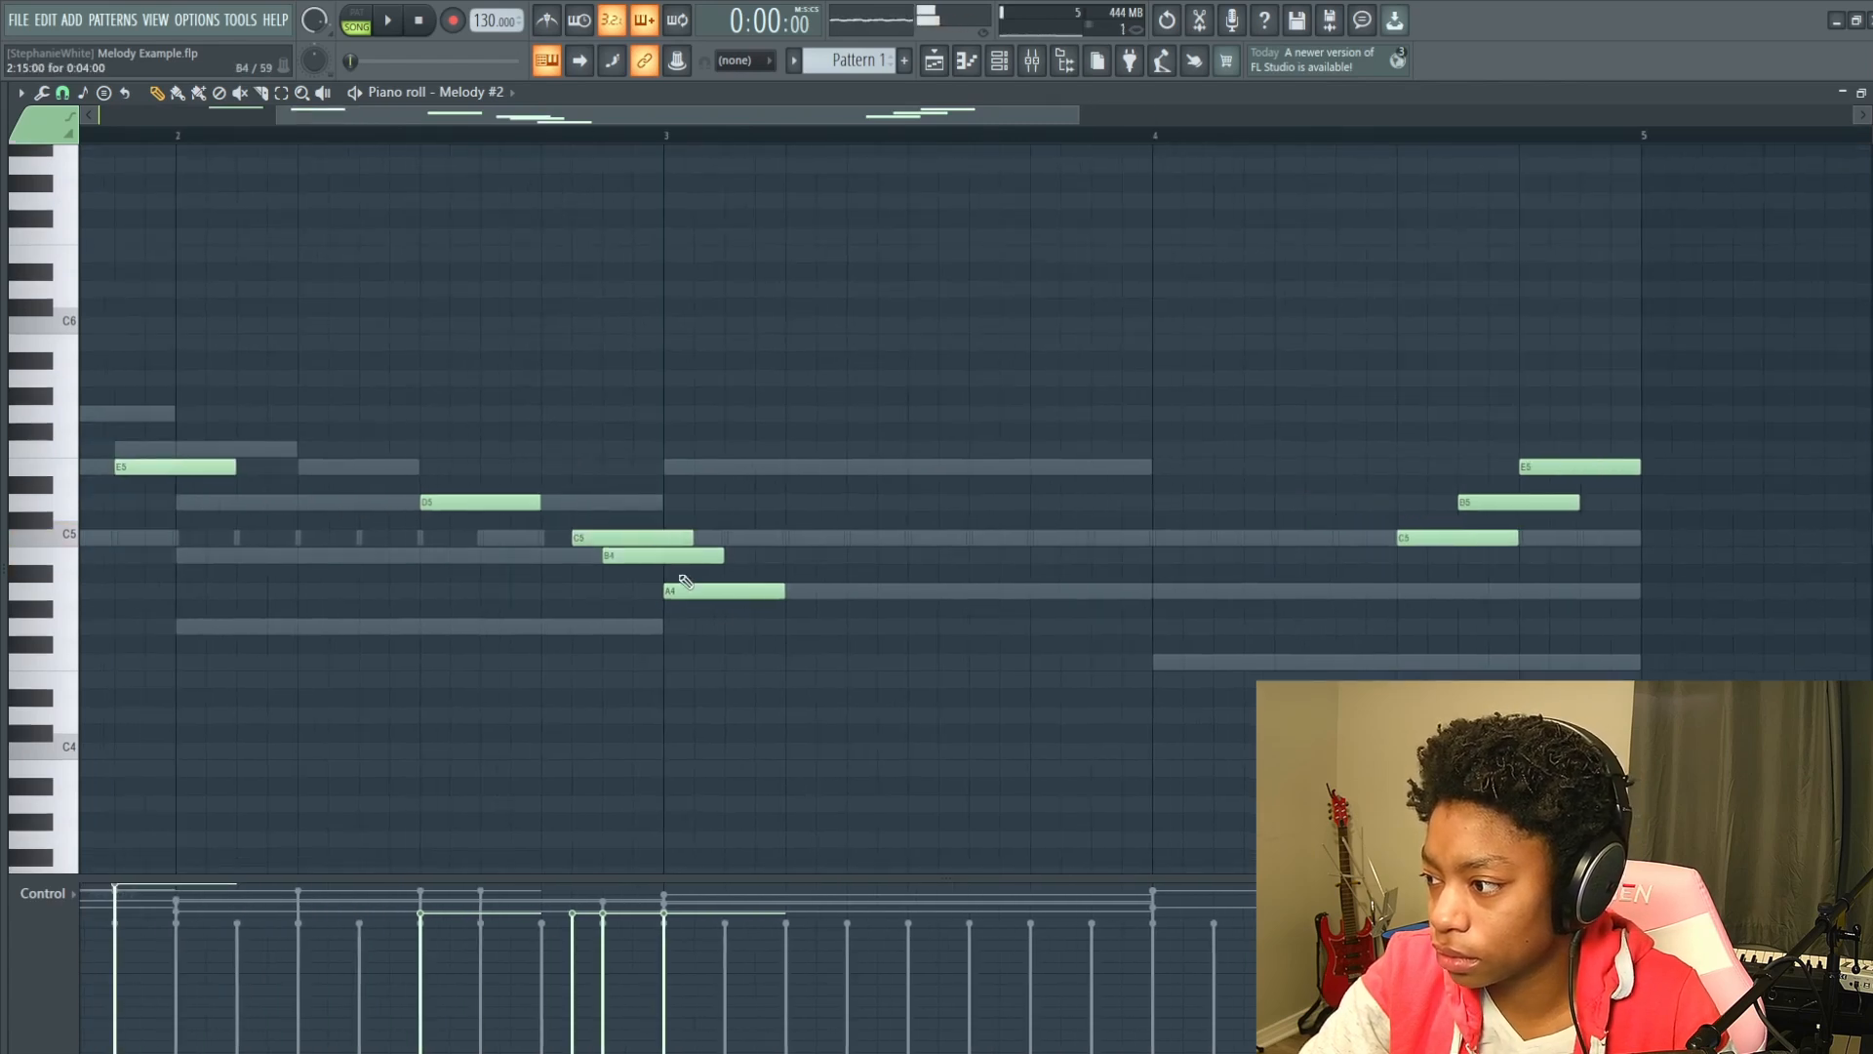
left_click_drag(627, 545, 688, 555)
left_click(334, 138)
key("space")
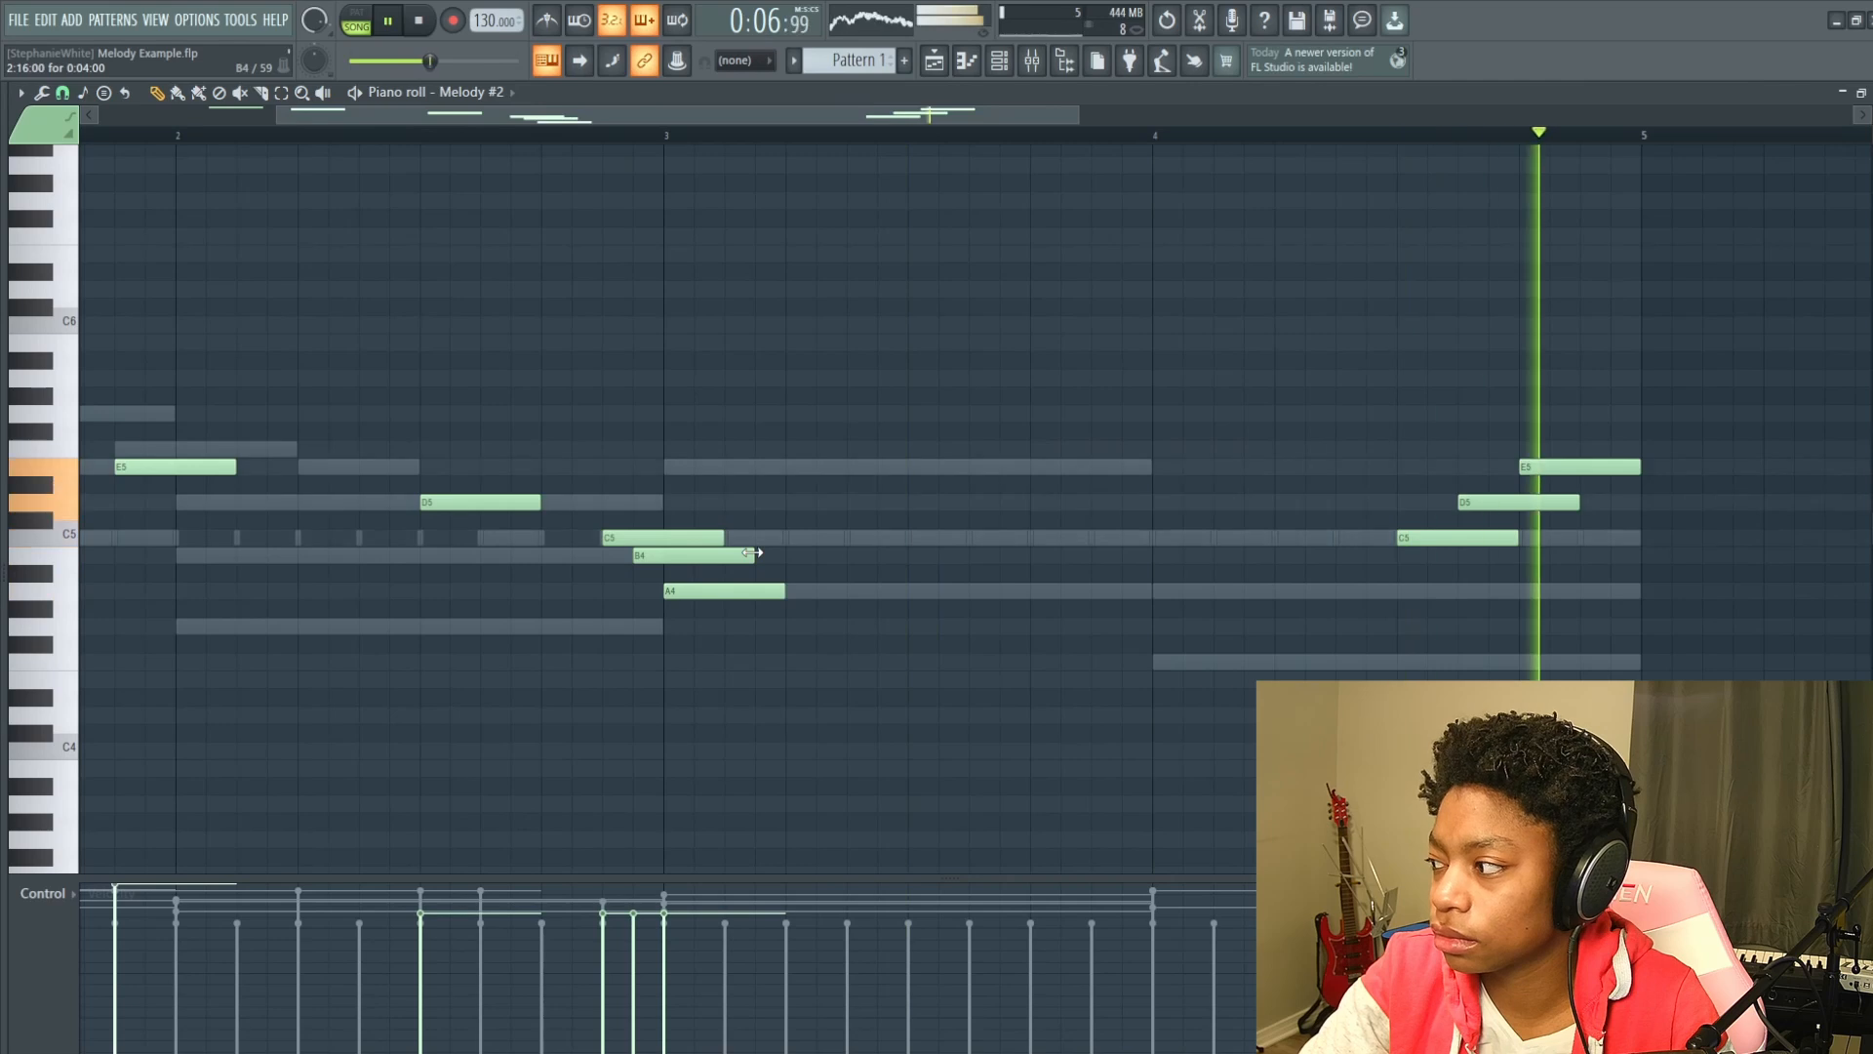
key("space")
Try starting the C5 note slightly after step 15 of bar 2 and play the passage.
scroll(925, 486, "down", 1, "ctrl")
scroll(828, 444, "down", 1, "ctrl")
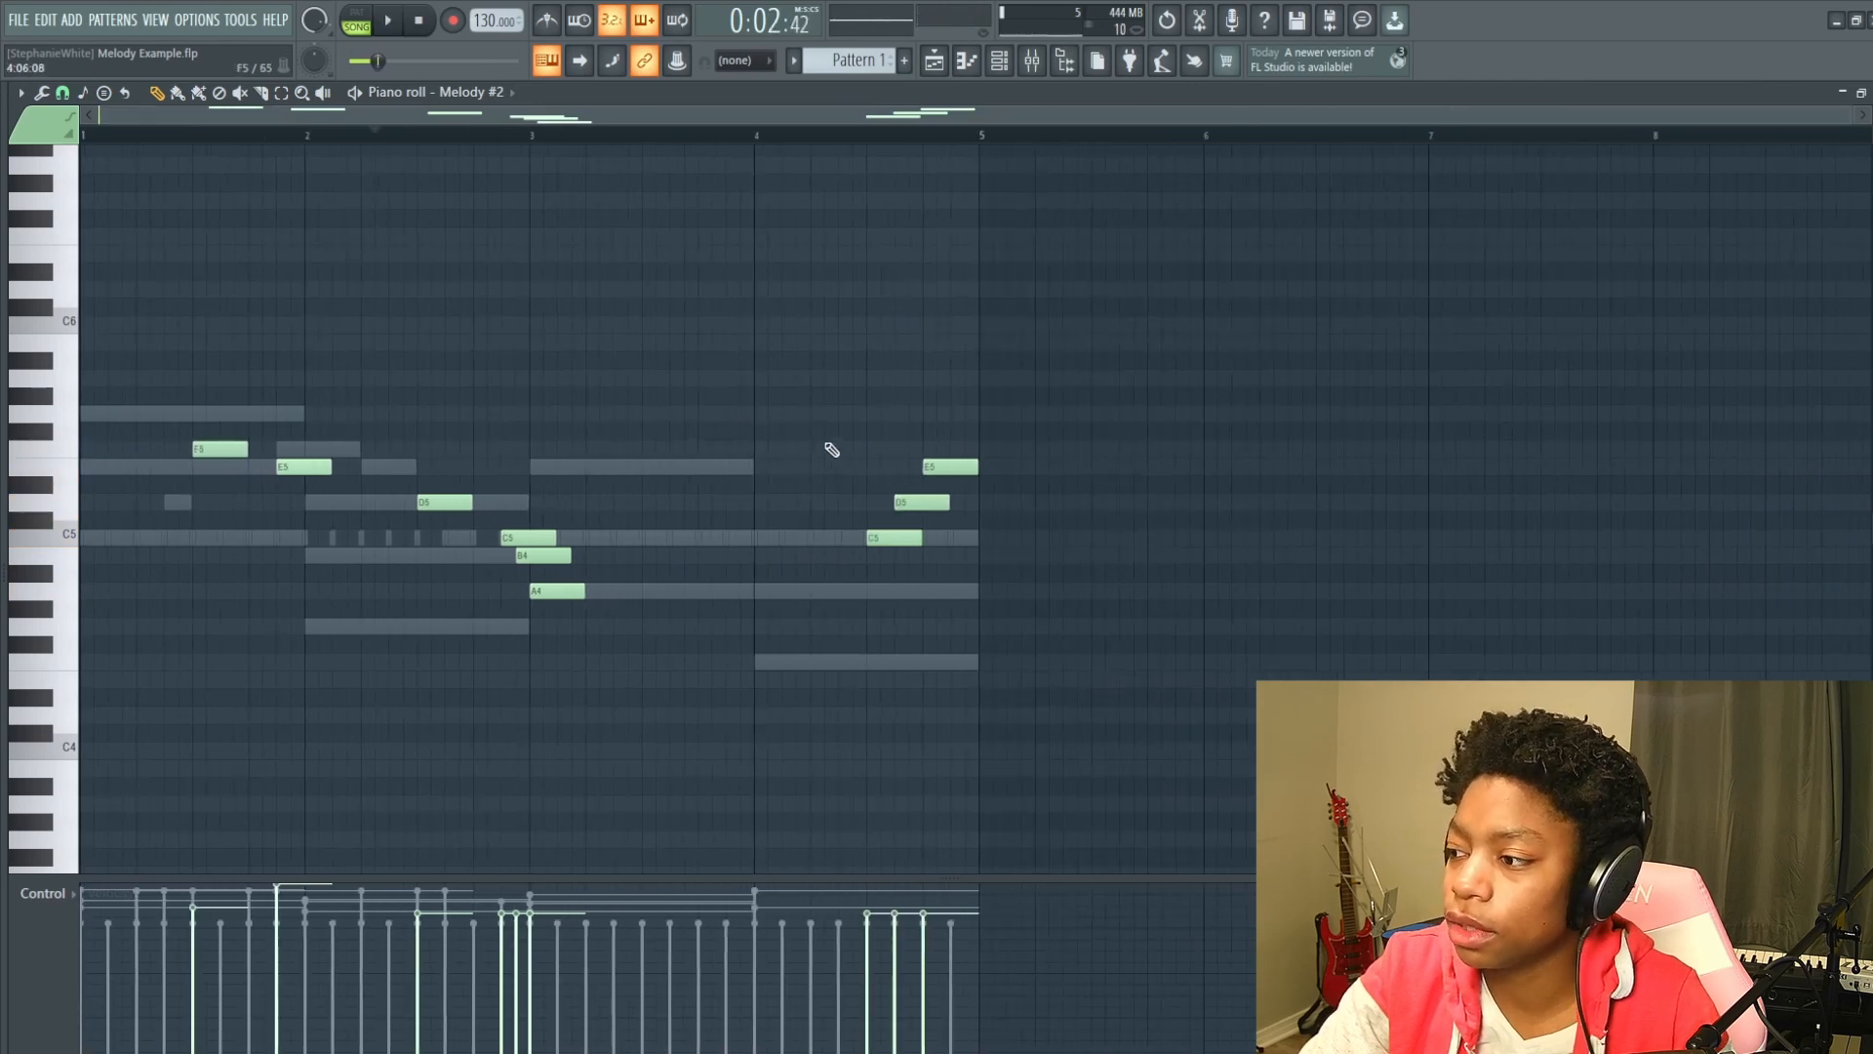
scroll(619, 474, "up", 3, "ctrl")
left_click_drag(384, 479, 615, 466)
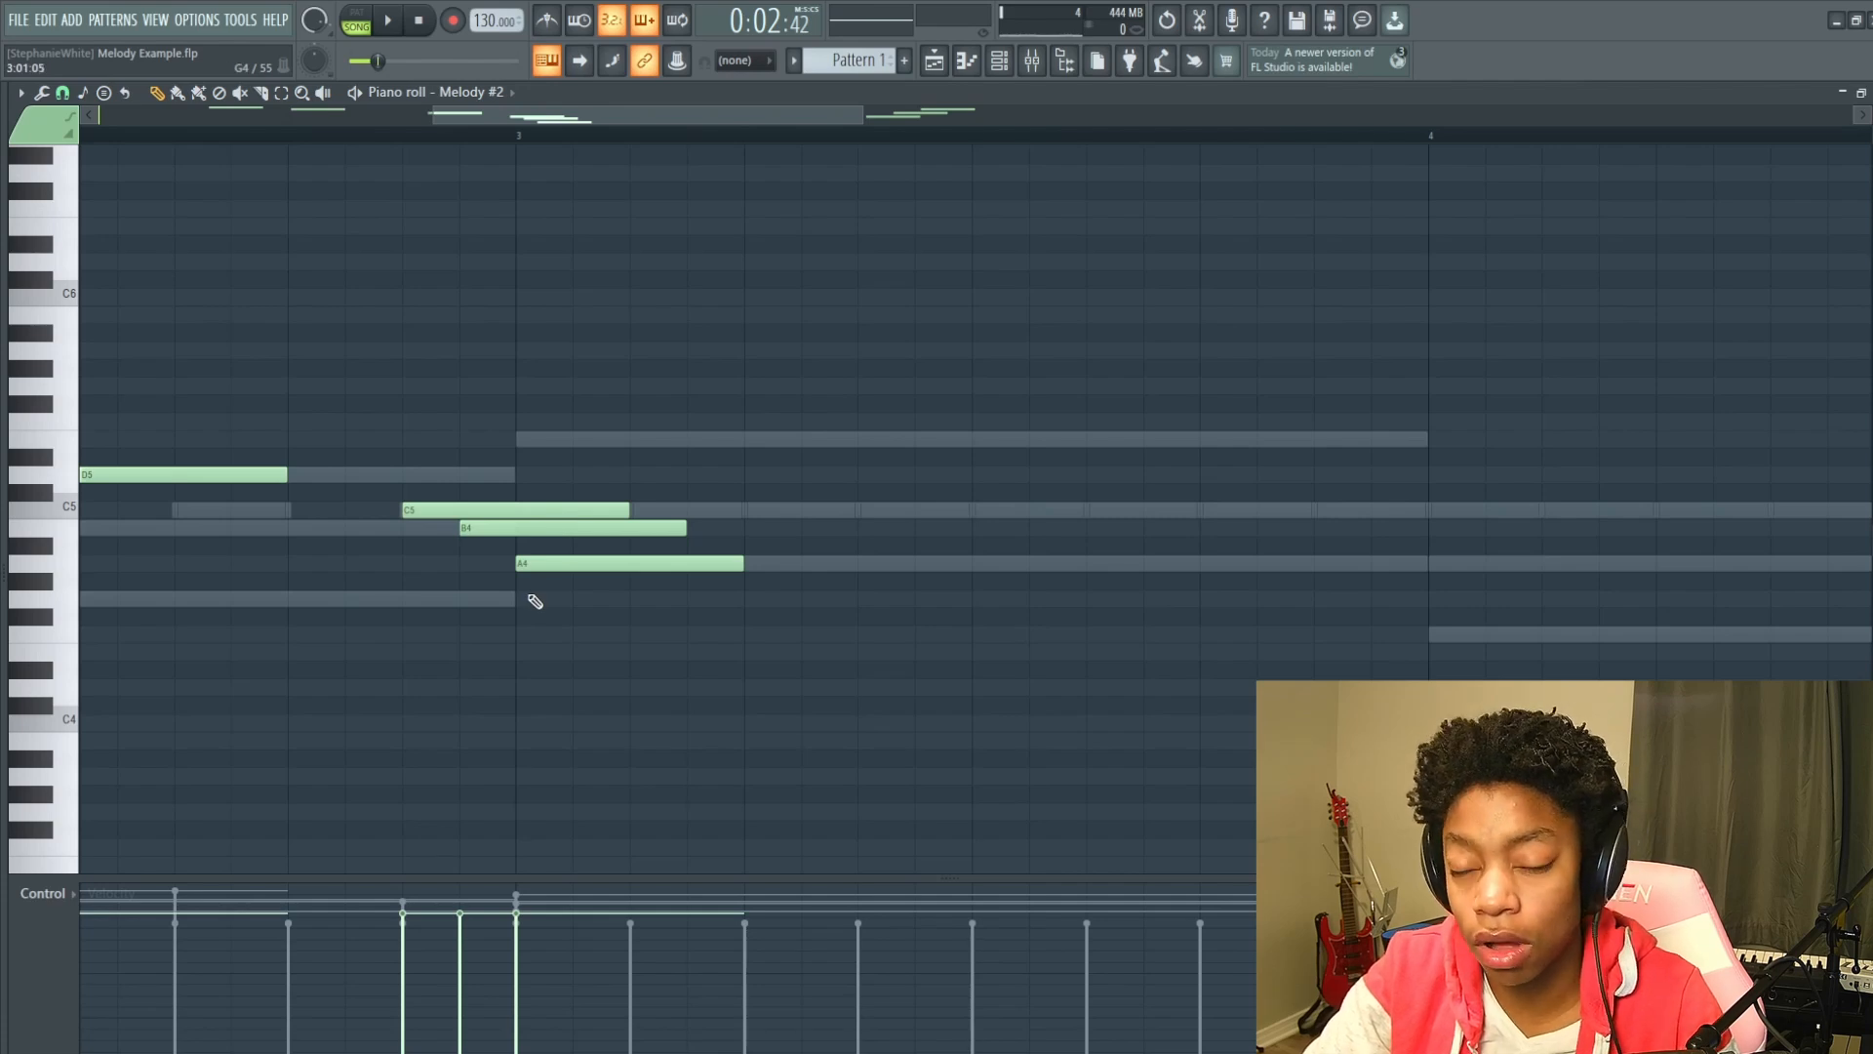
left_click_drag(505, 517, 560, 495)
left_click_drag(568, 495, 517, 513)
scroll(279, 323, "down", 1)
key("space")
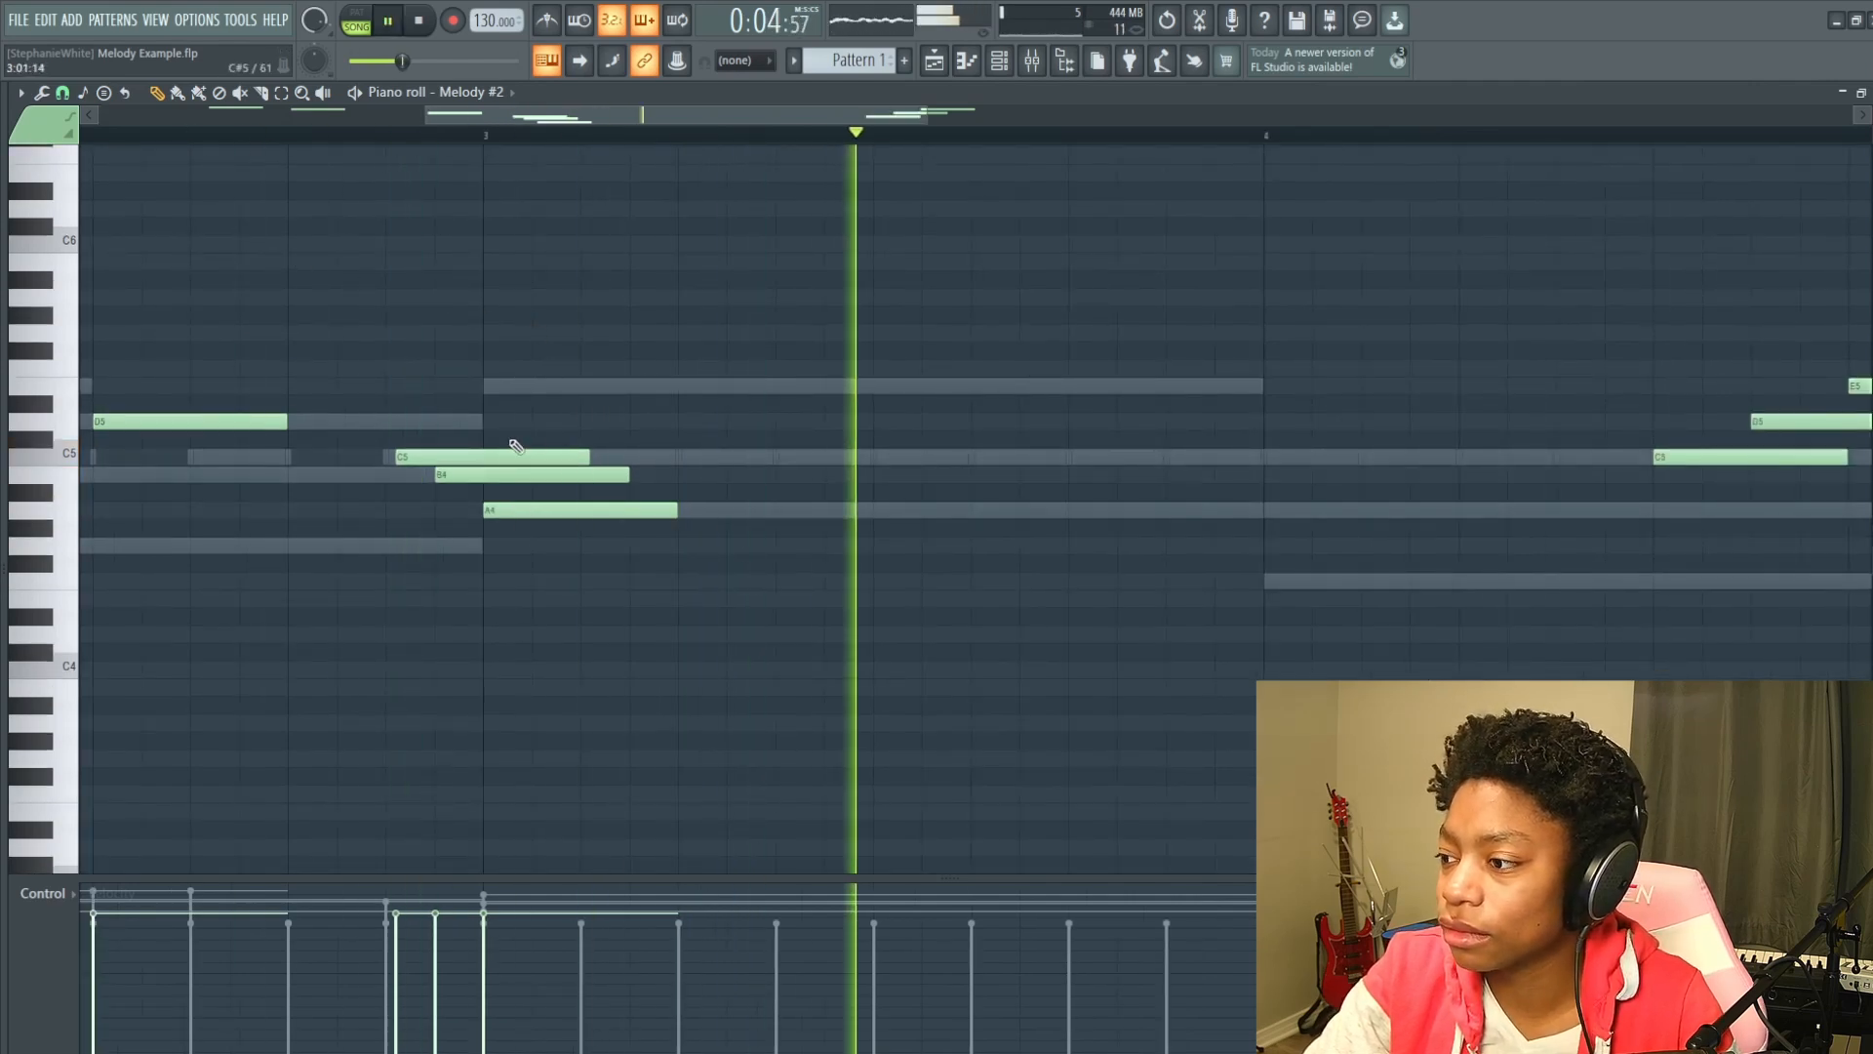
key("space")
scroll(485, 512, "up", 3)
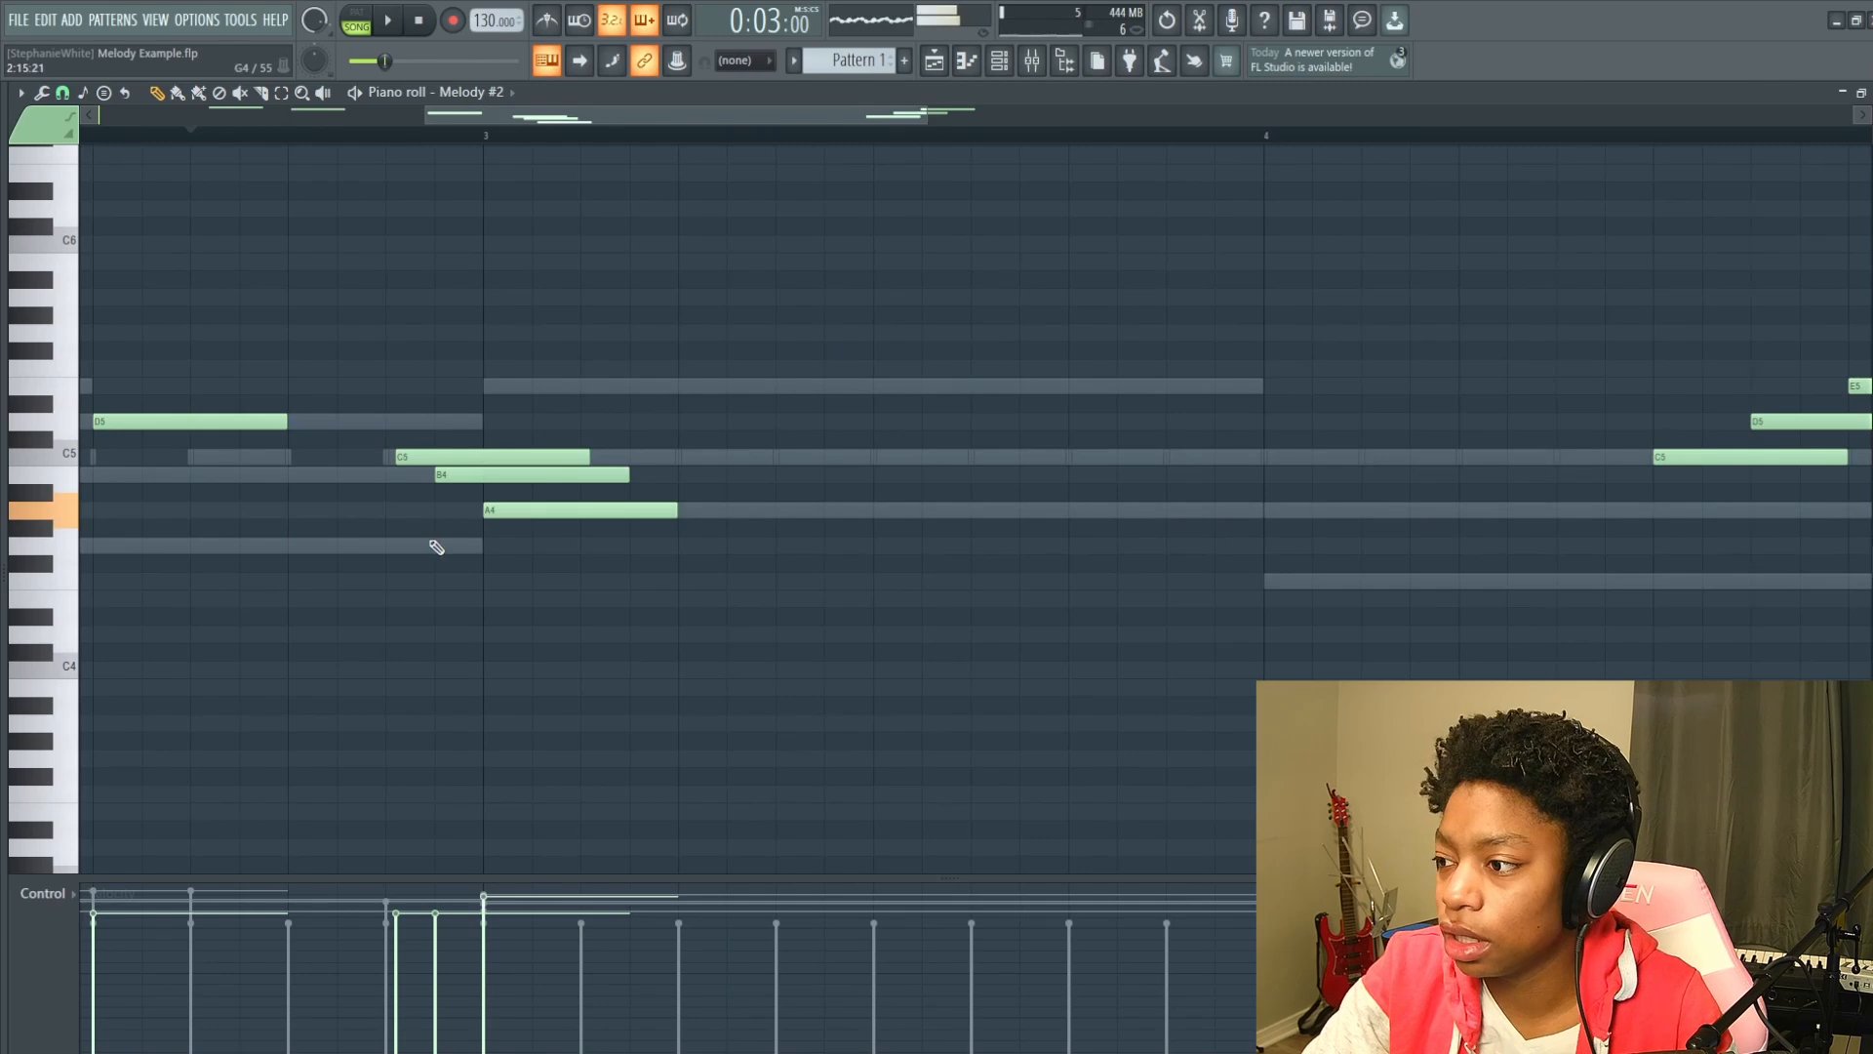
Undo the last edit and move the C5 note back to step 15 of bar 2.
key("ctrl+z")
scroll(430, 535, "up", 2)
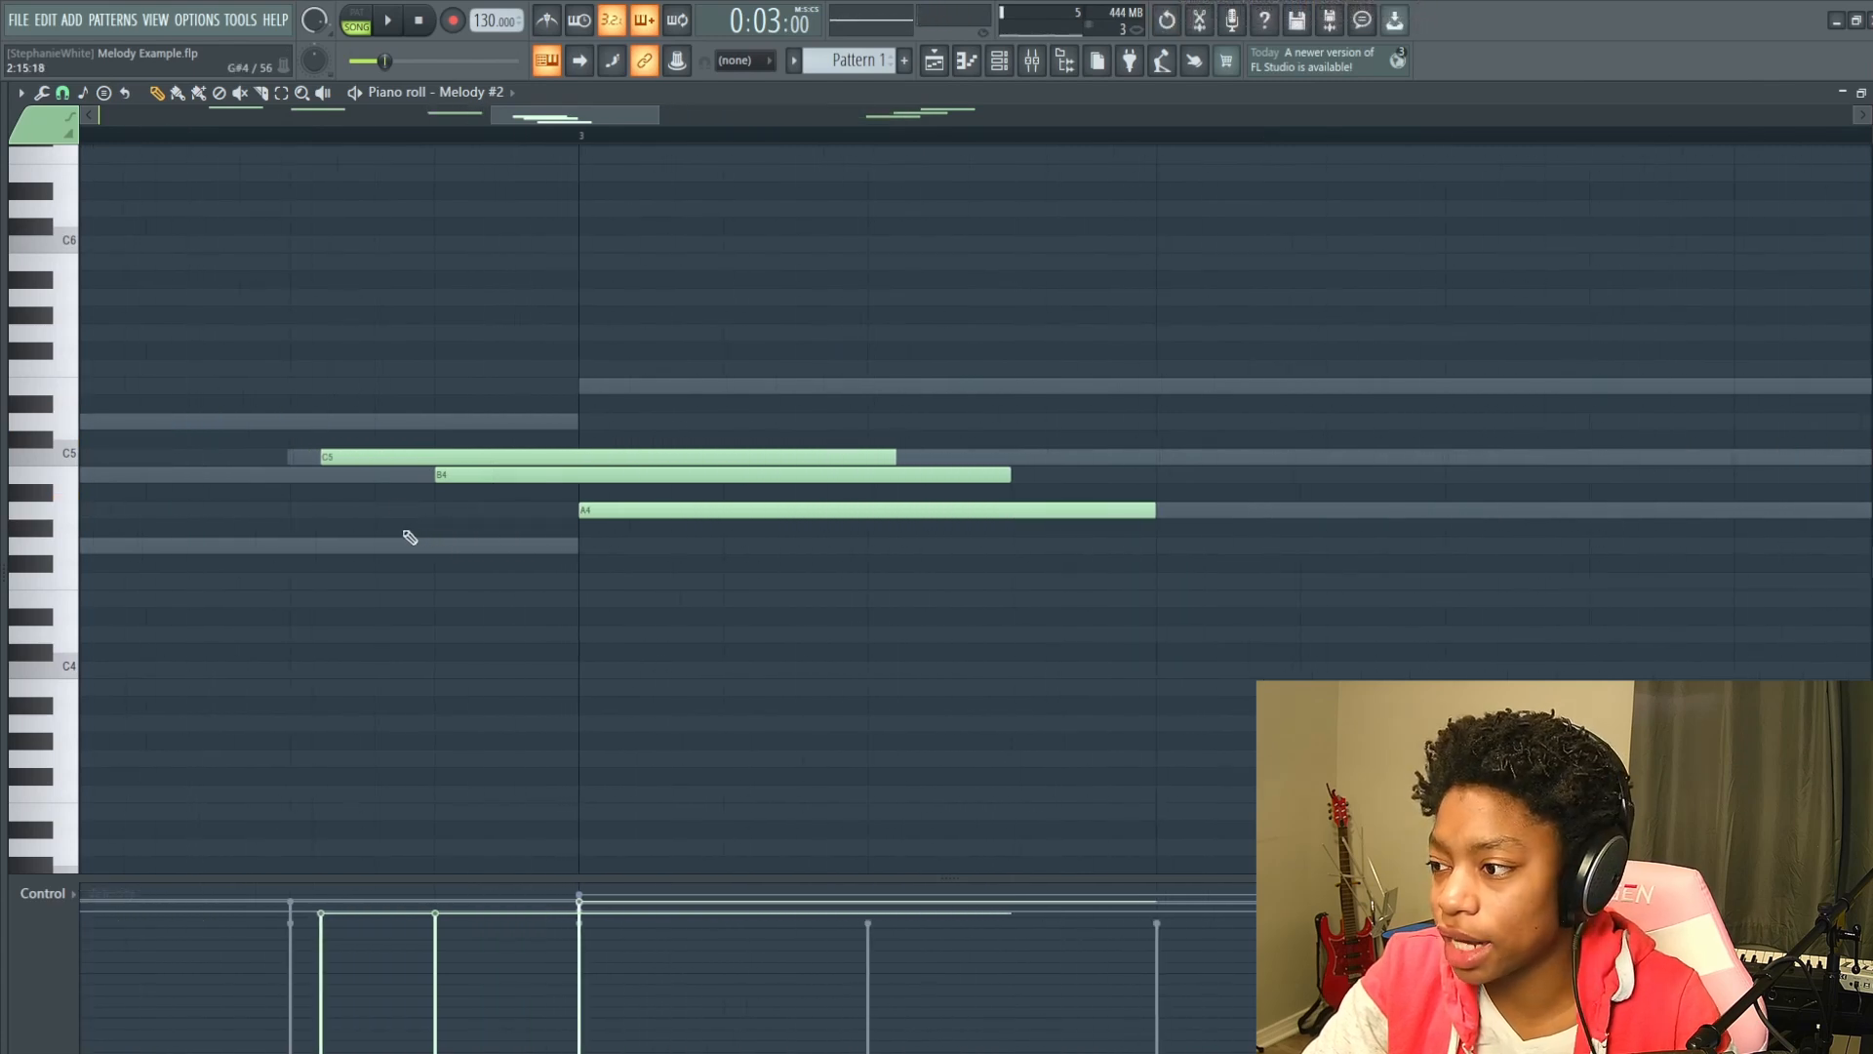
left_click_drag(397, 456, 374, 464)
scroll(419, 472, "down", 3)
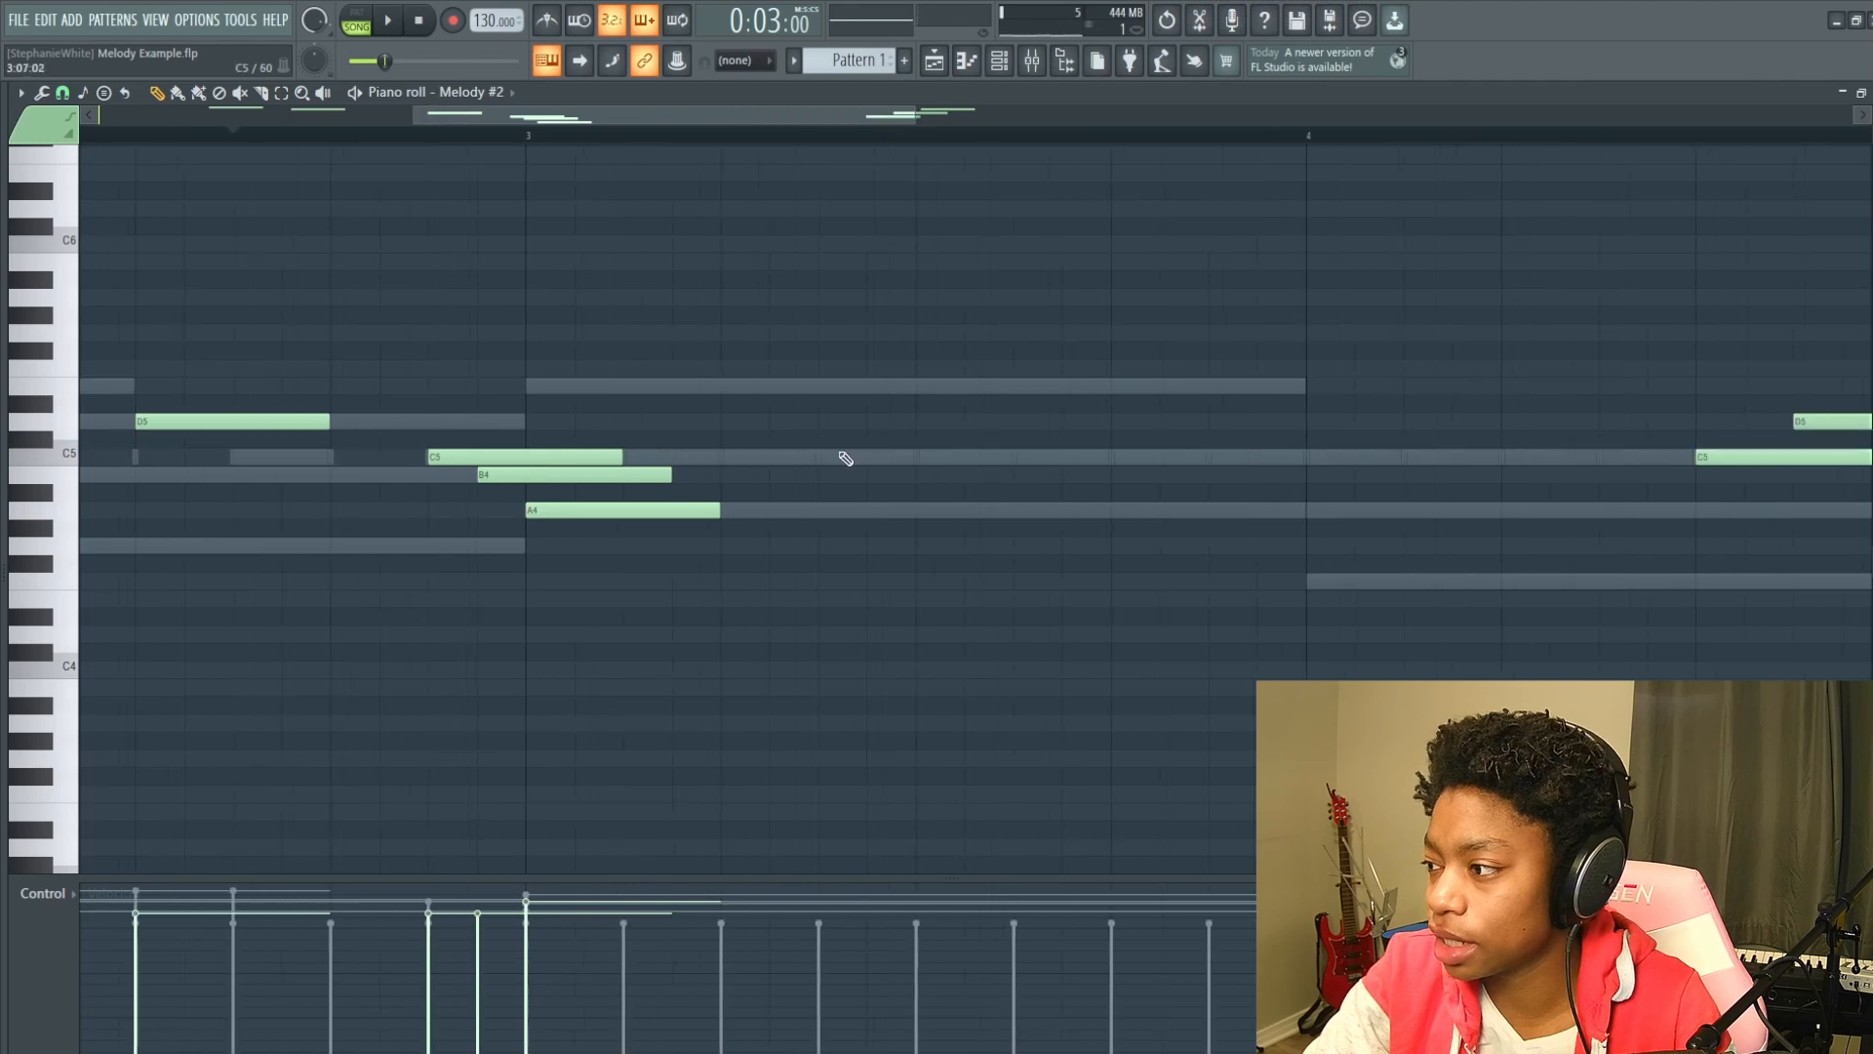
Try a four-step B4 note at step 8 of bar 3, then delete it.
left_click(875, 474)
scroll(1112, 560, "up", 1)
scroll(1130, 565, "up", 2)
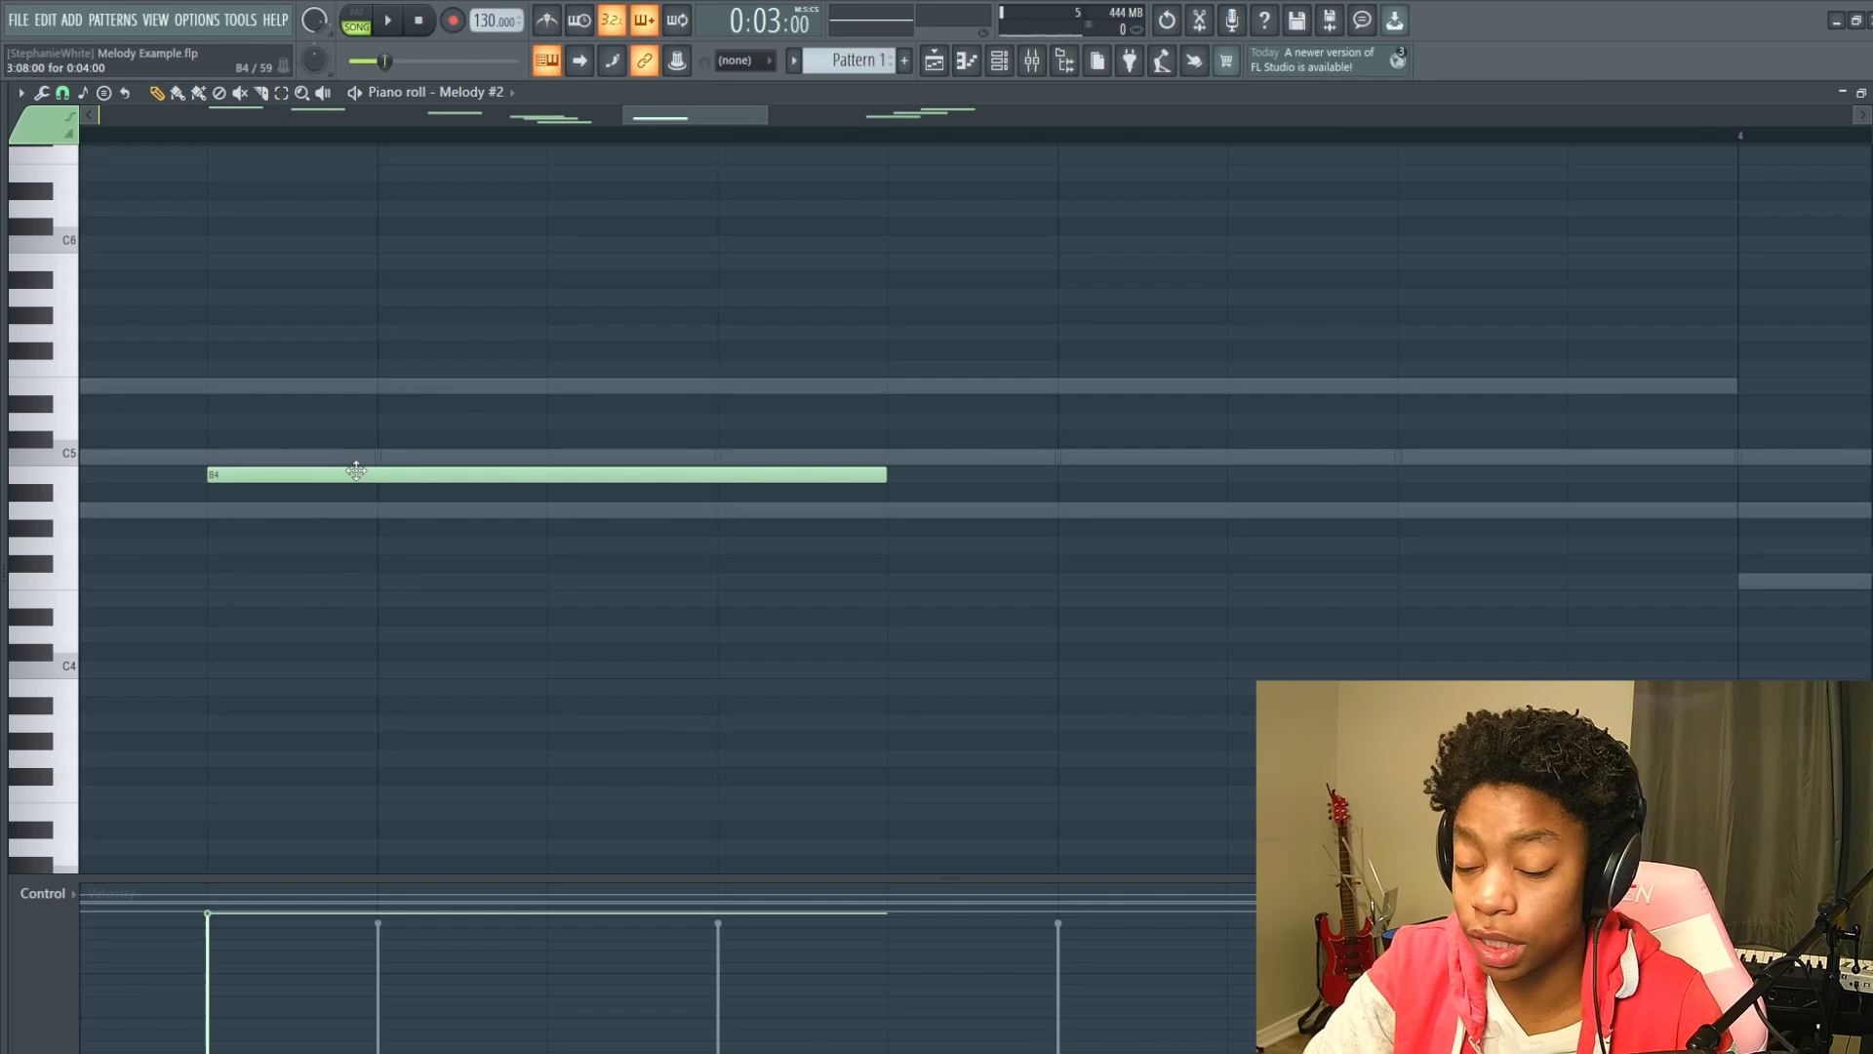
scroll(117, 586, "up", 1)
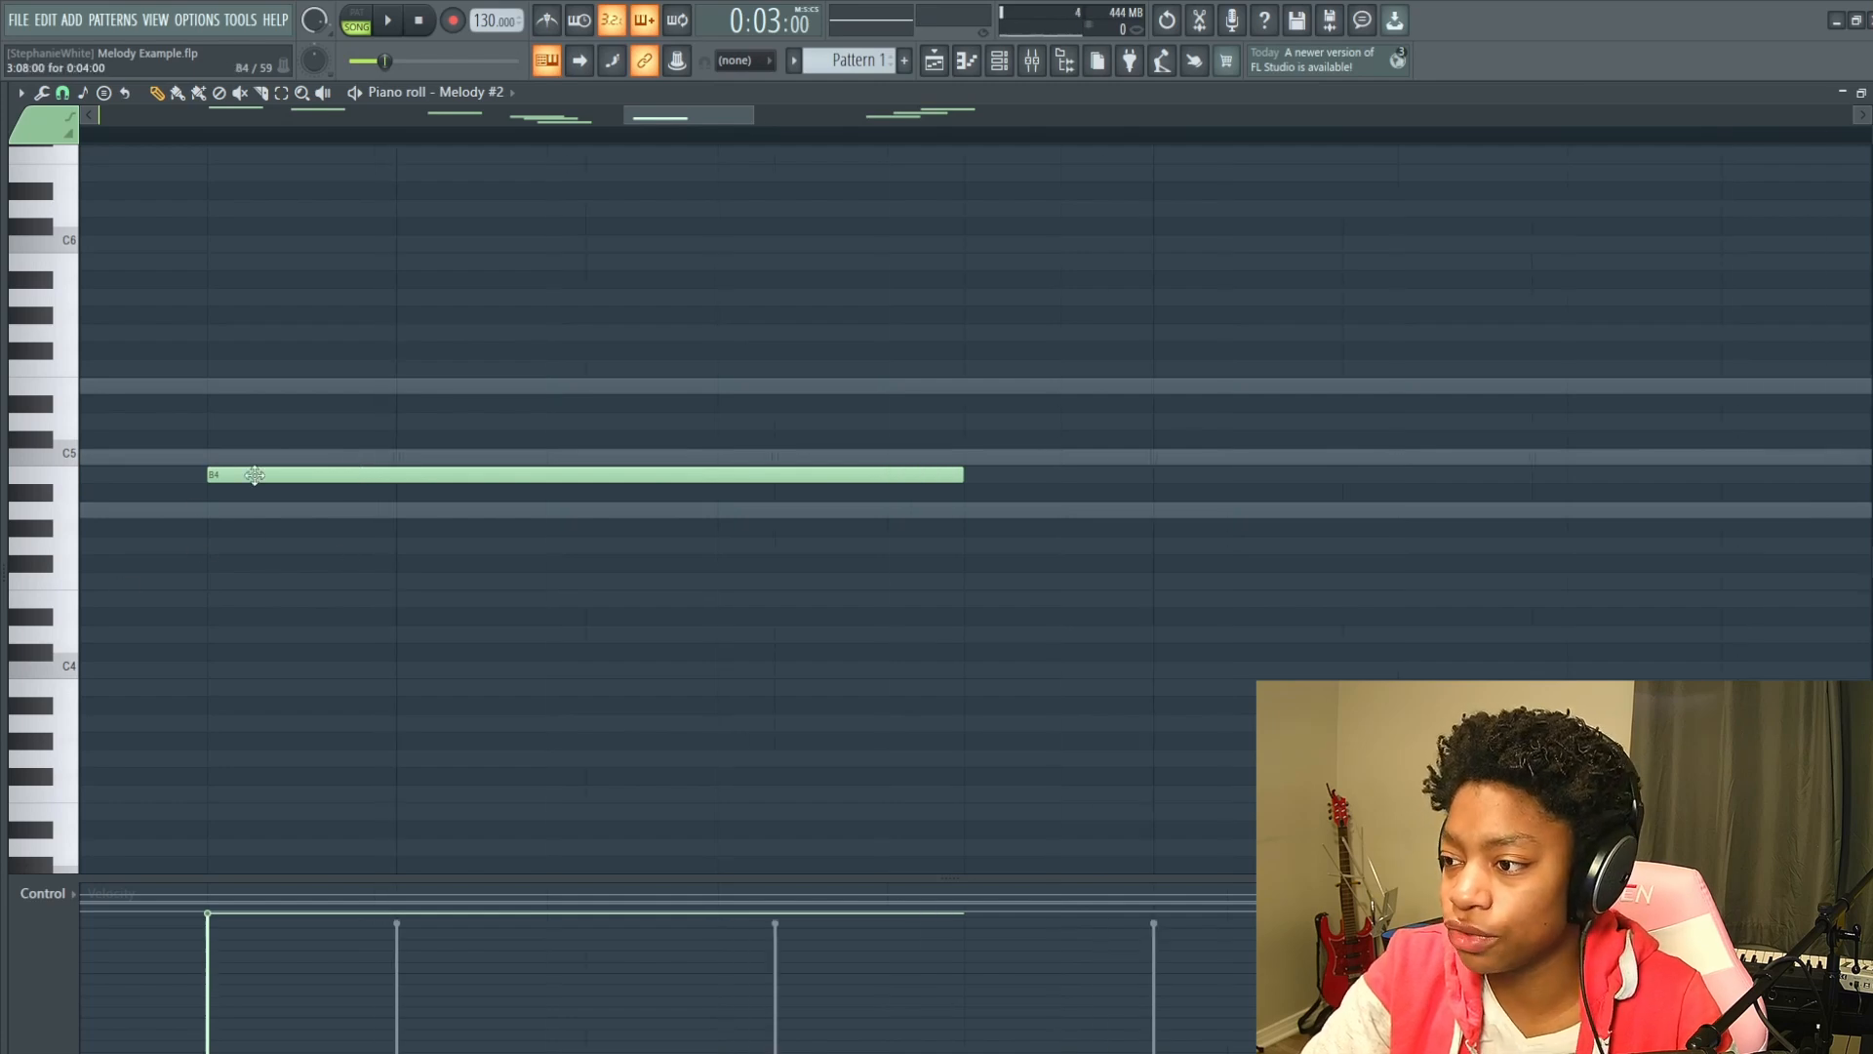
scroll(249, 473, "down", 4)
scroll(249, 473, "down", 3)
left_click_drag(210, 563, 680, 574)
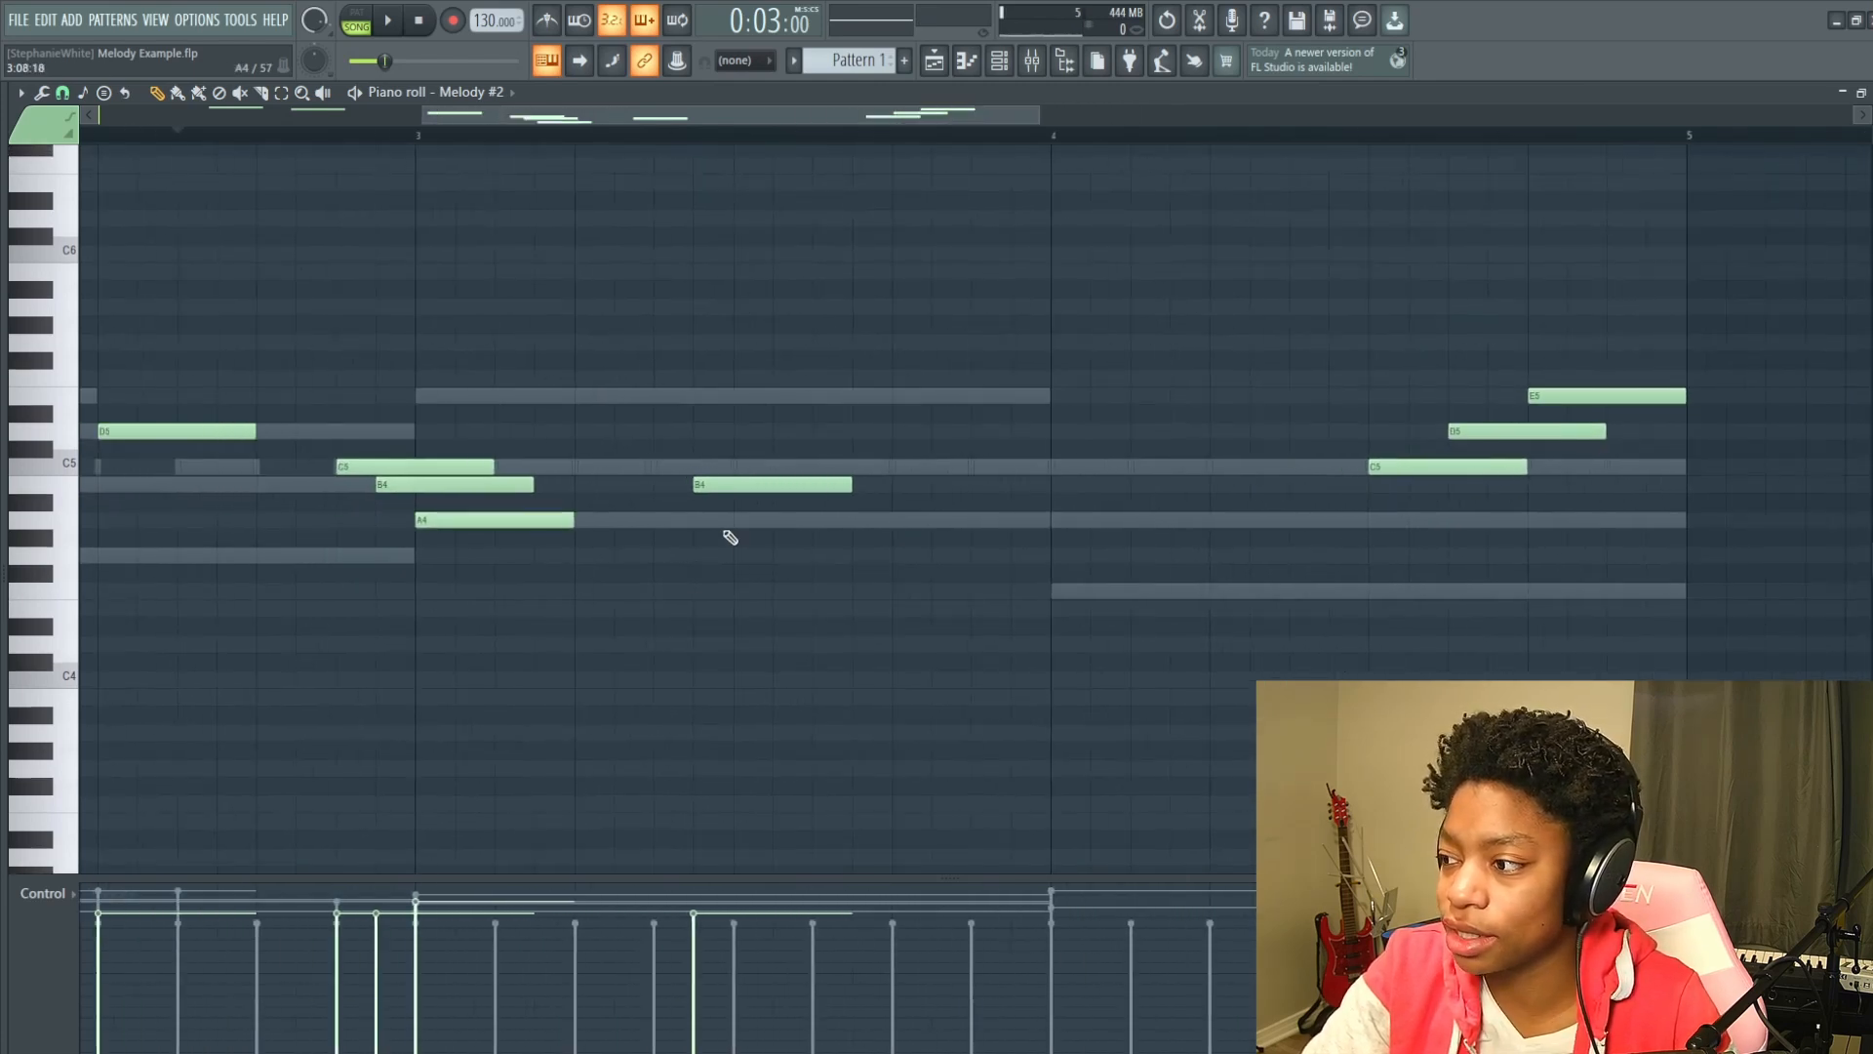
right_click(715, 484)
Shorten the C5 and B4 notes ending bar 2 to one step each, and extend the A4 in bar 3 to twelve steps.
left_click_drag(368, 384, 842, 469)
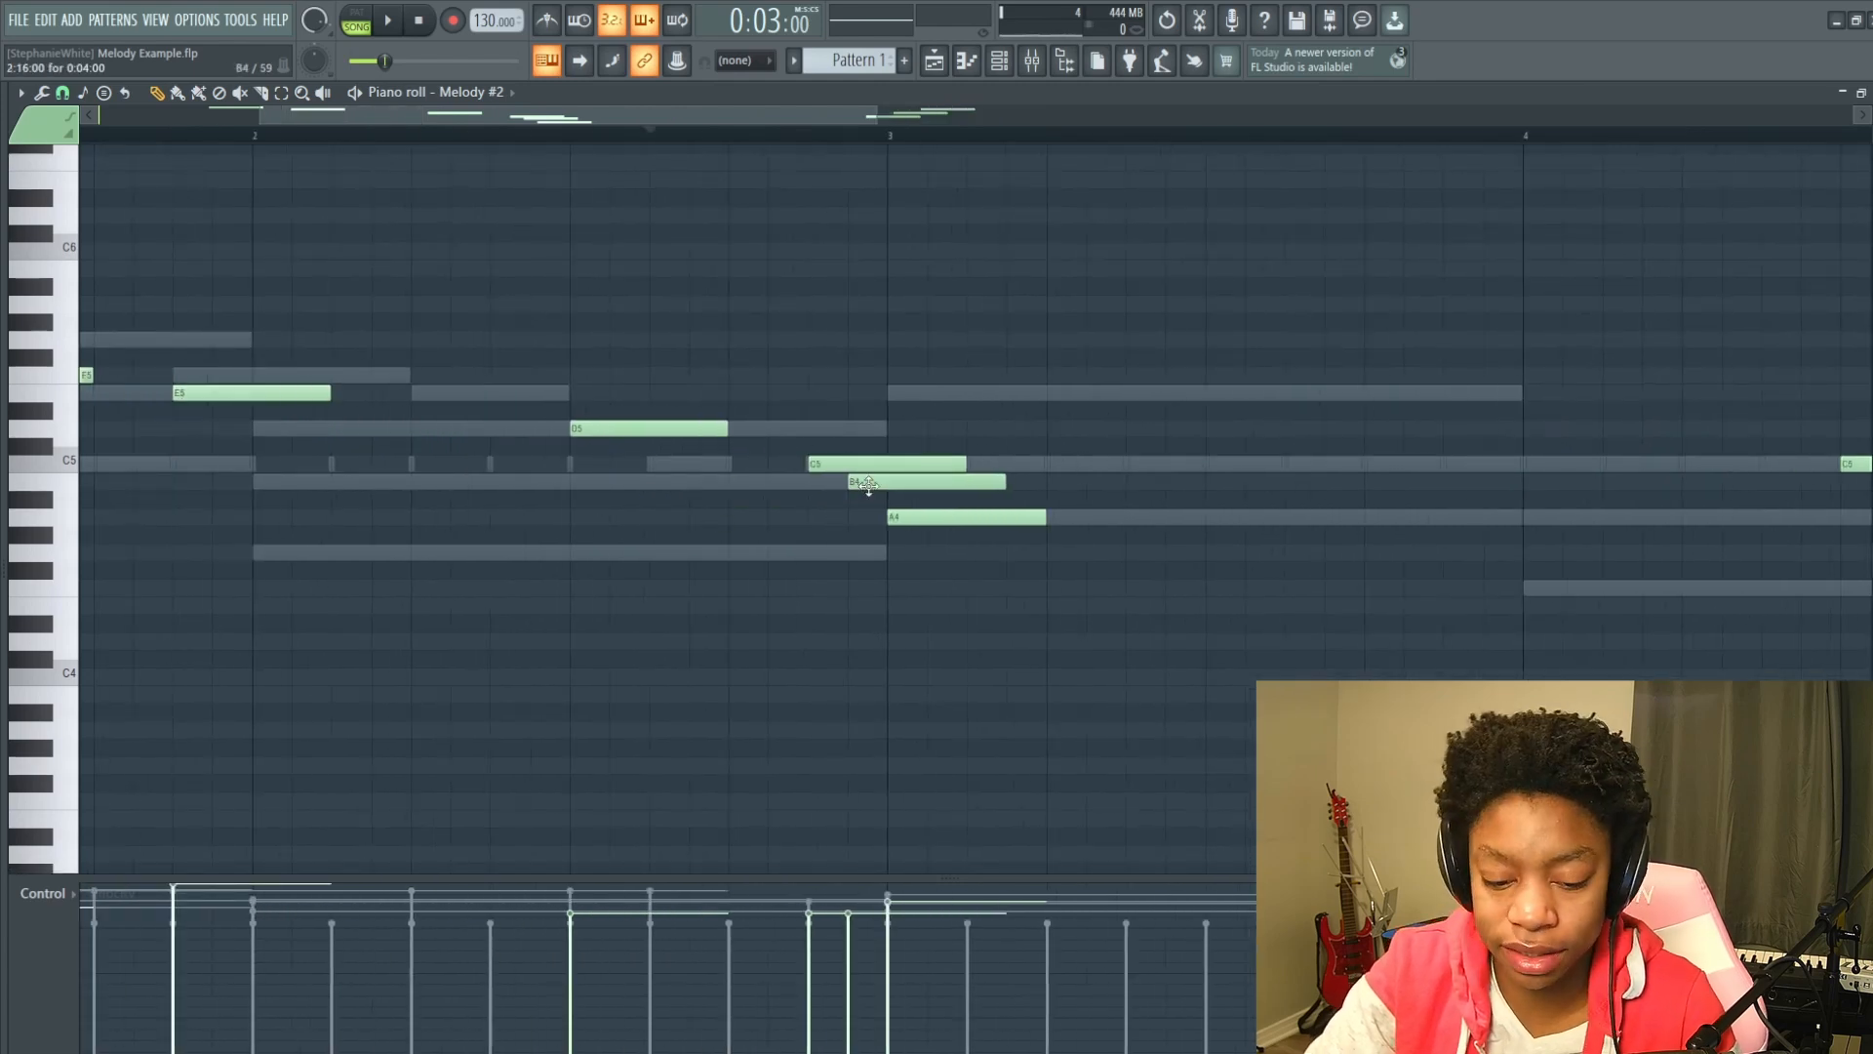
scroll(789, 450, "down", 2)
scroll(790, 454, "down", 2)
scroll(716, 472, "up", 2)
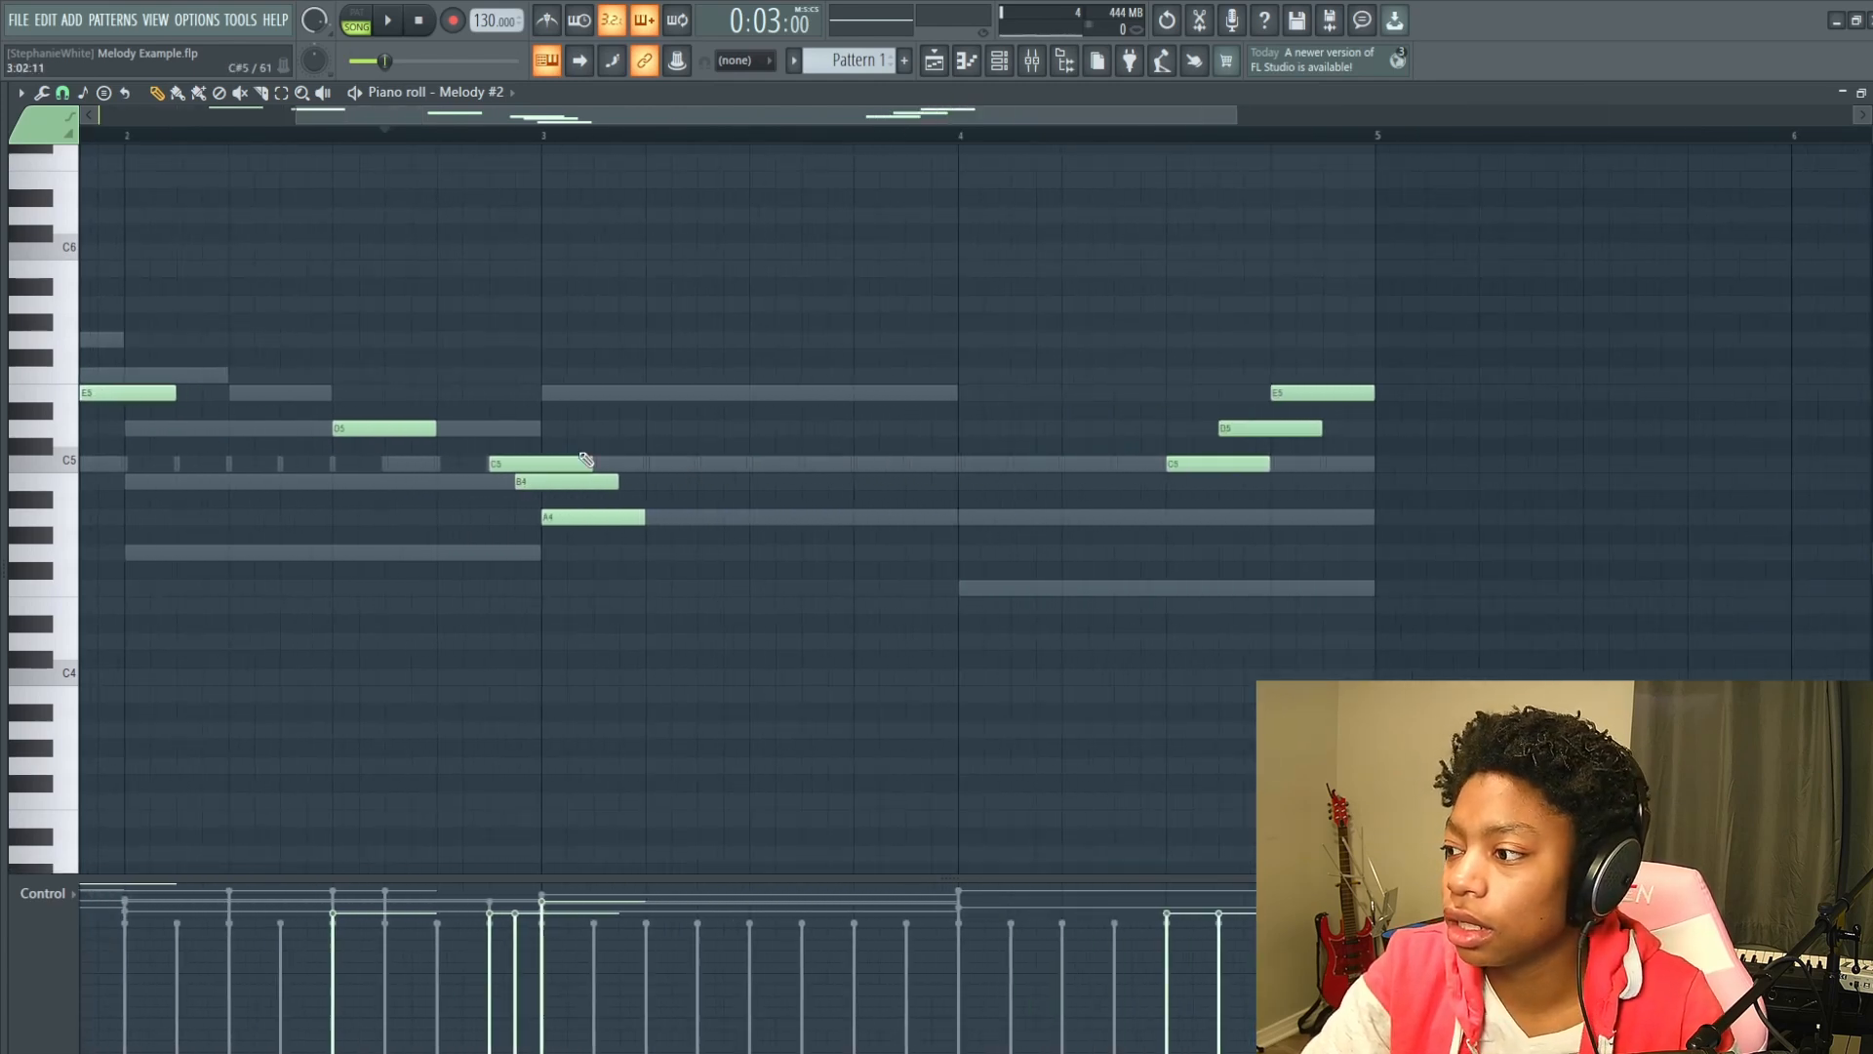
mouse_move(561, 464)
left_mouse_down()
mouse_move(544, 488)
mouse_move(525, 464)
mouse_move(538, 482)
left_mouse_up()
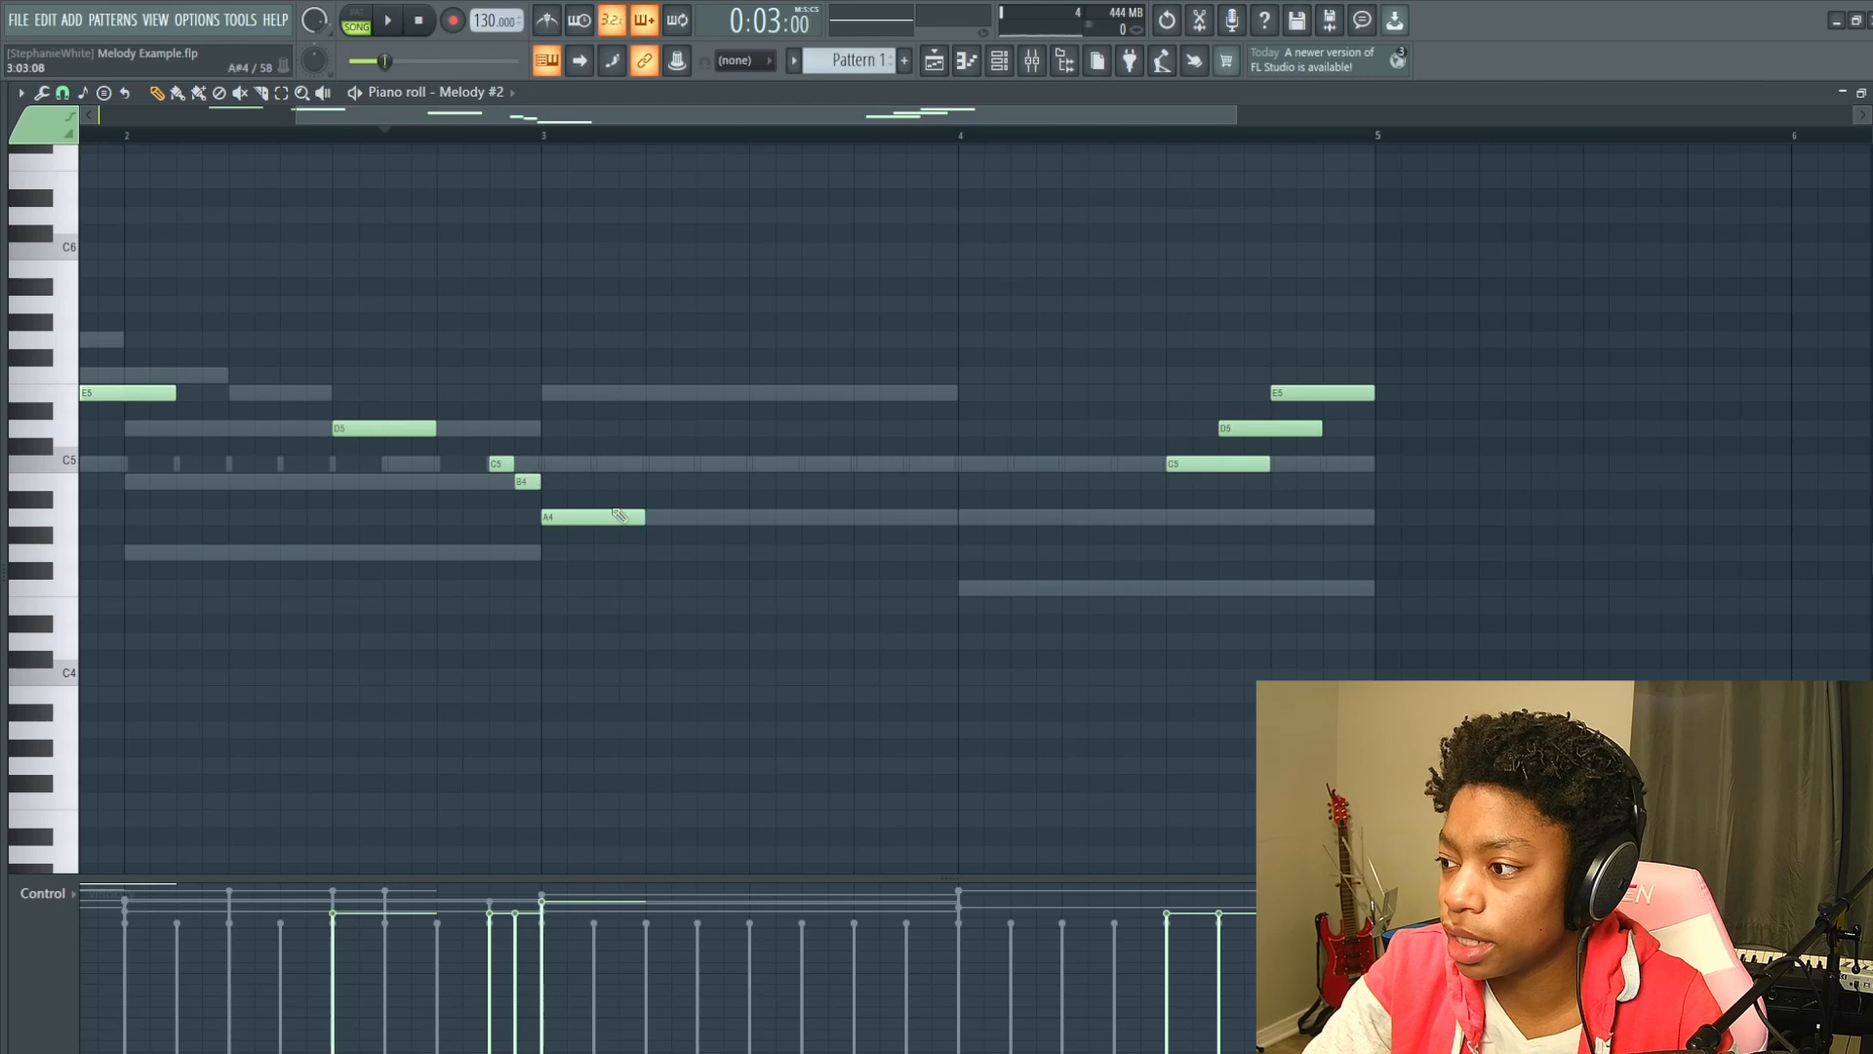
left_click_drag(643, 515, 853, 514)
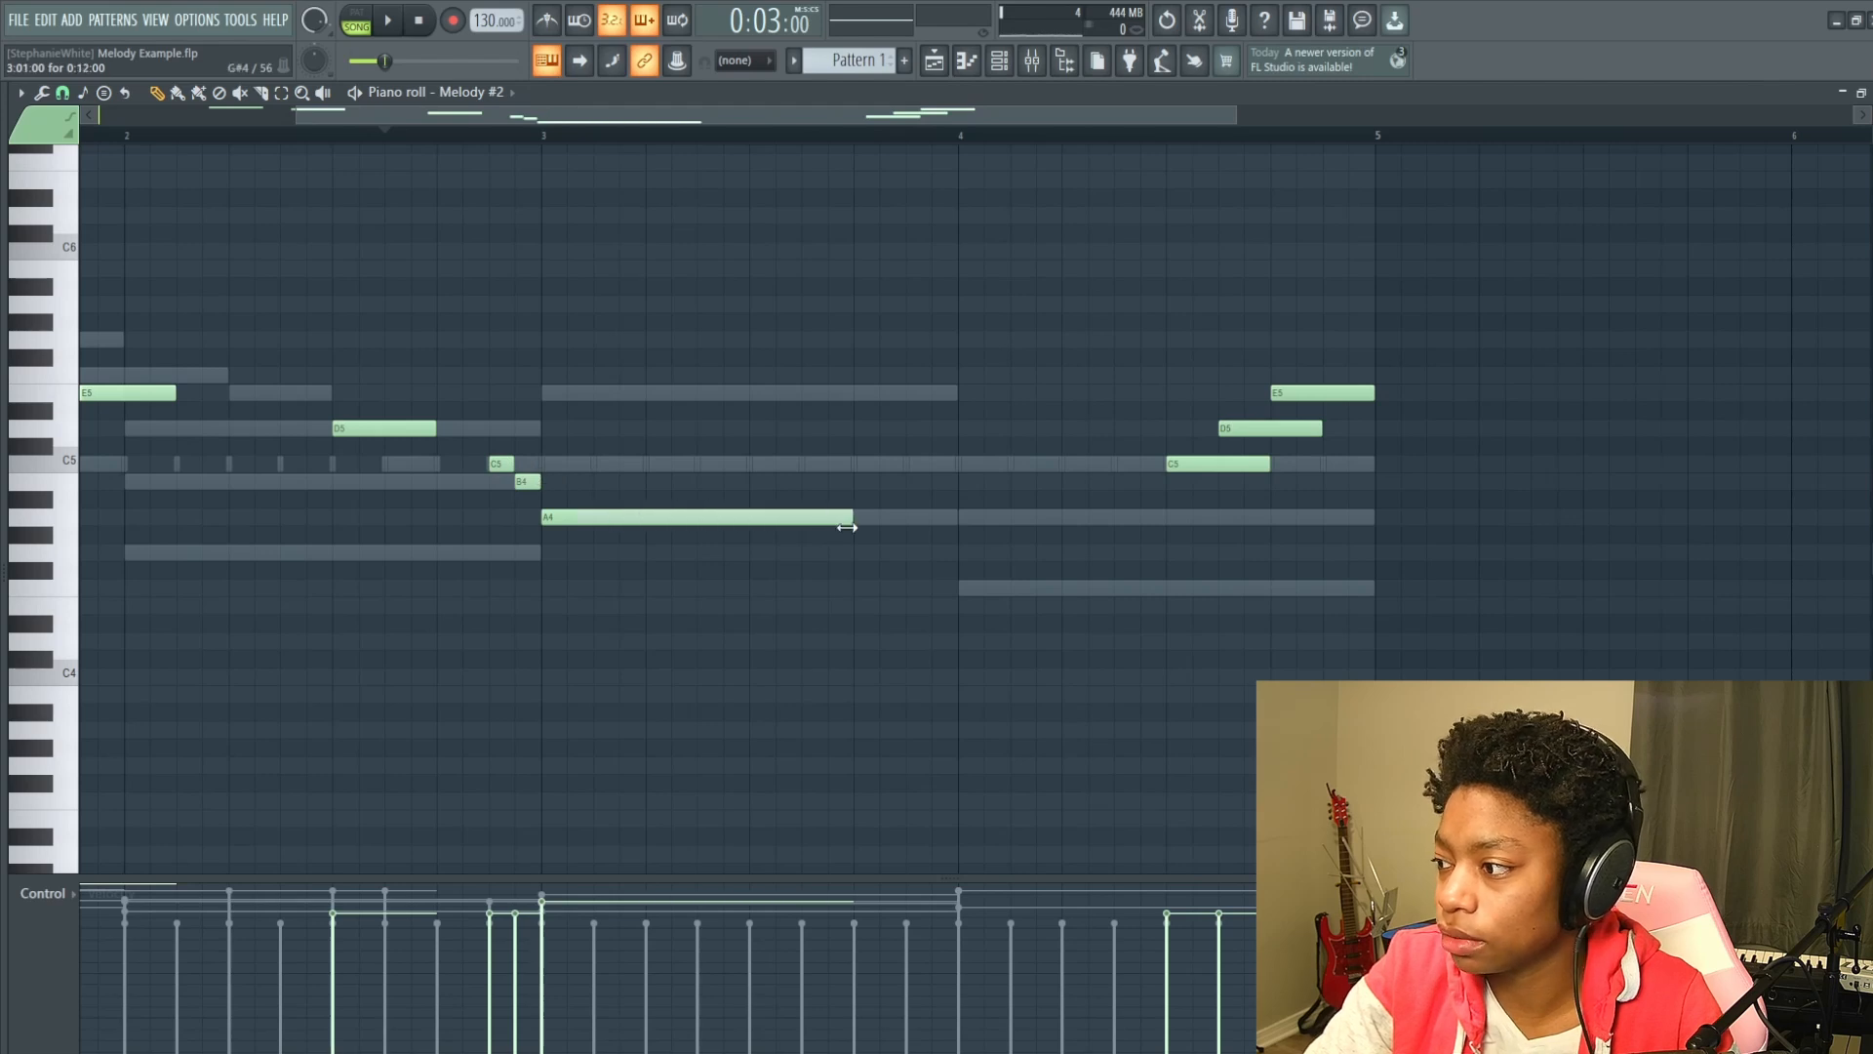
Shorten the C5 and D5 notes in bar 4 to two steps each.
left_click_drag(1268, 463, 1218, 464)
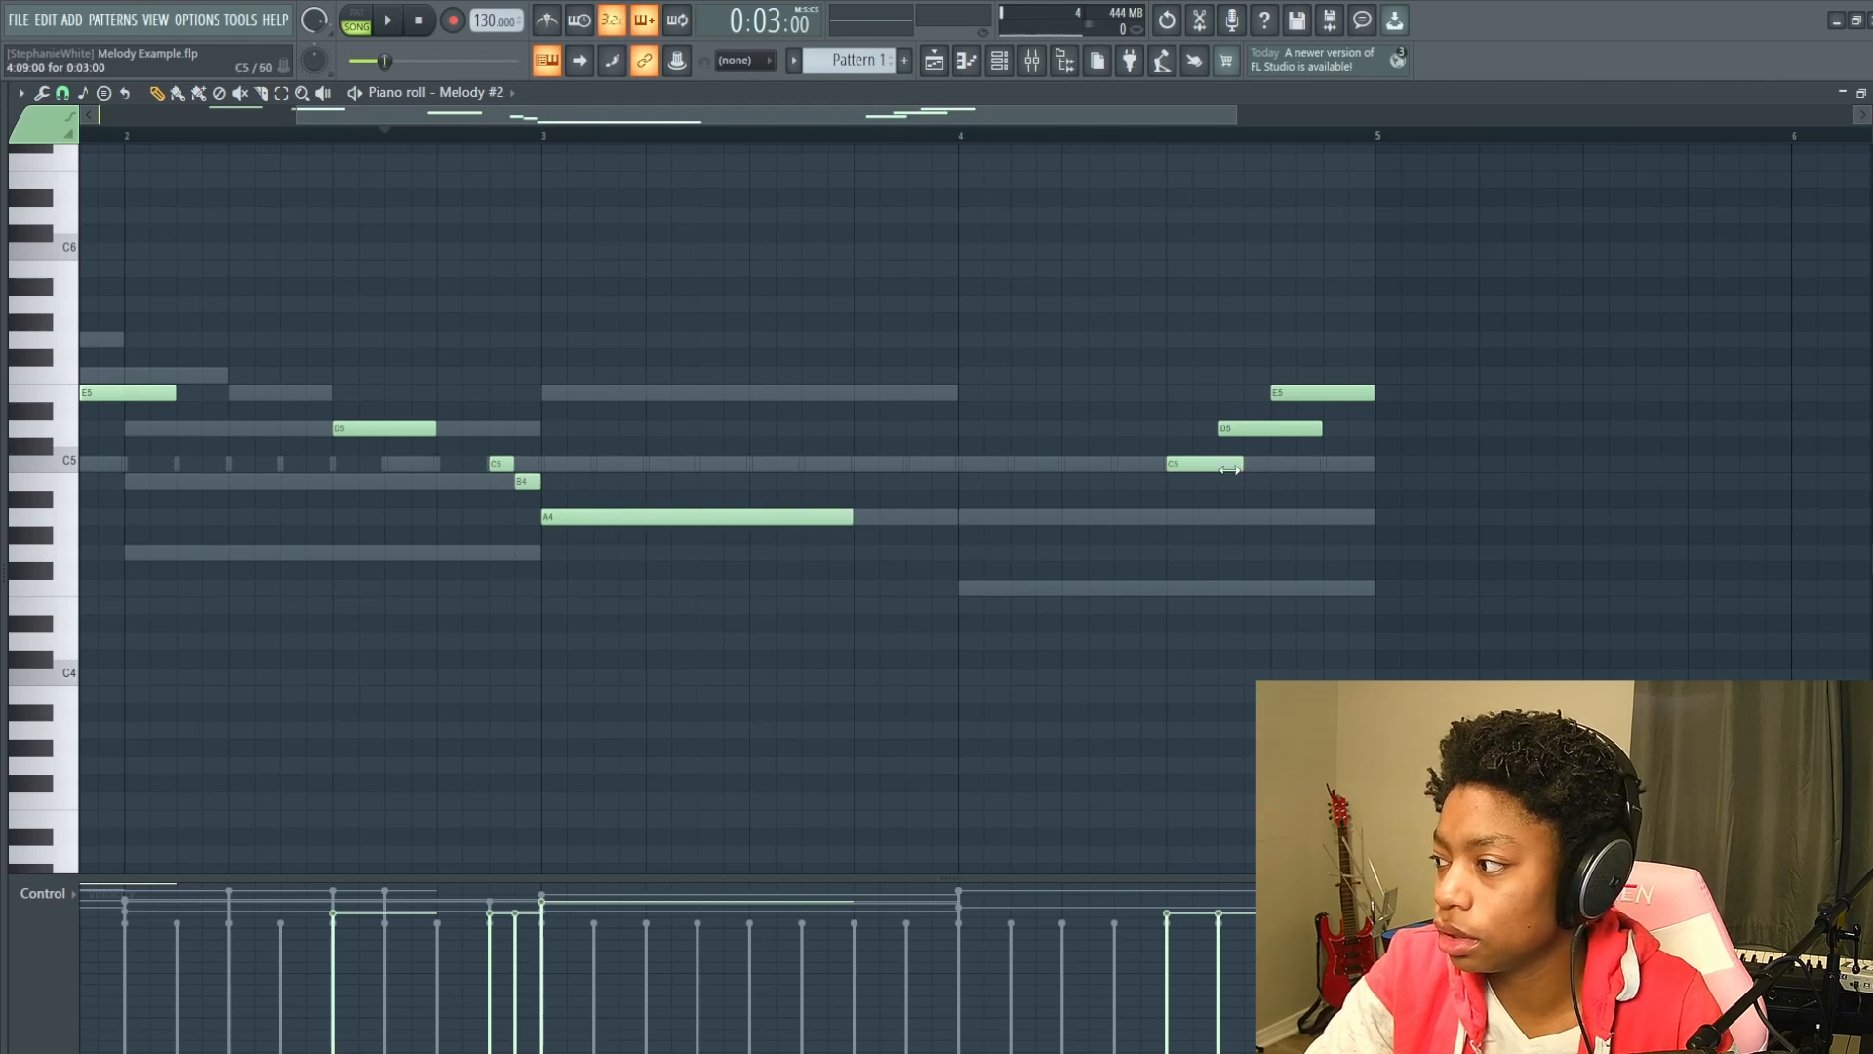
left_click_drag(1327, 429, 1272, 429)
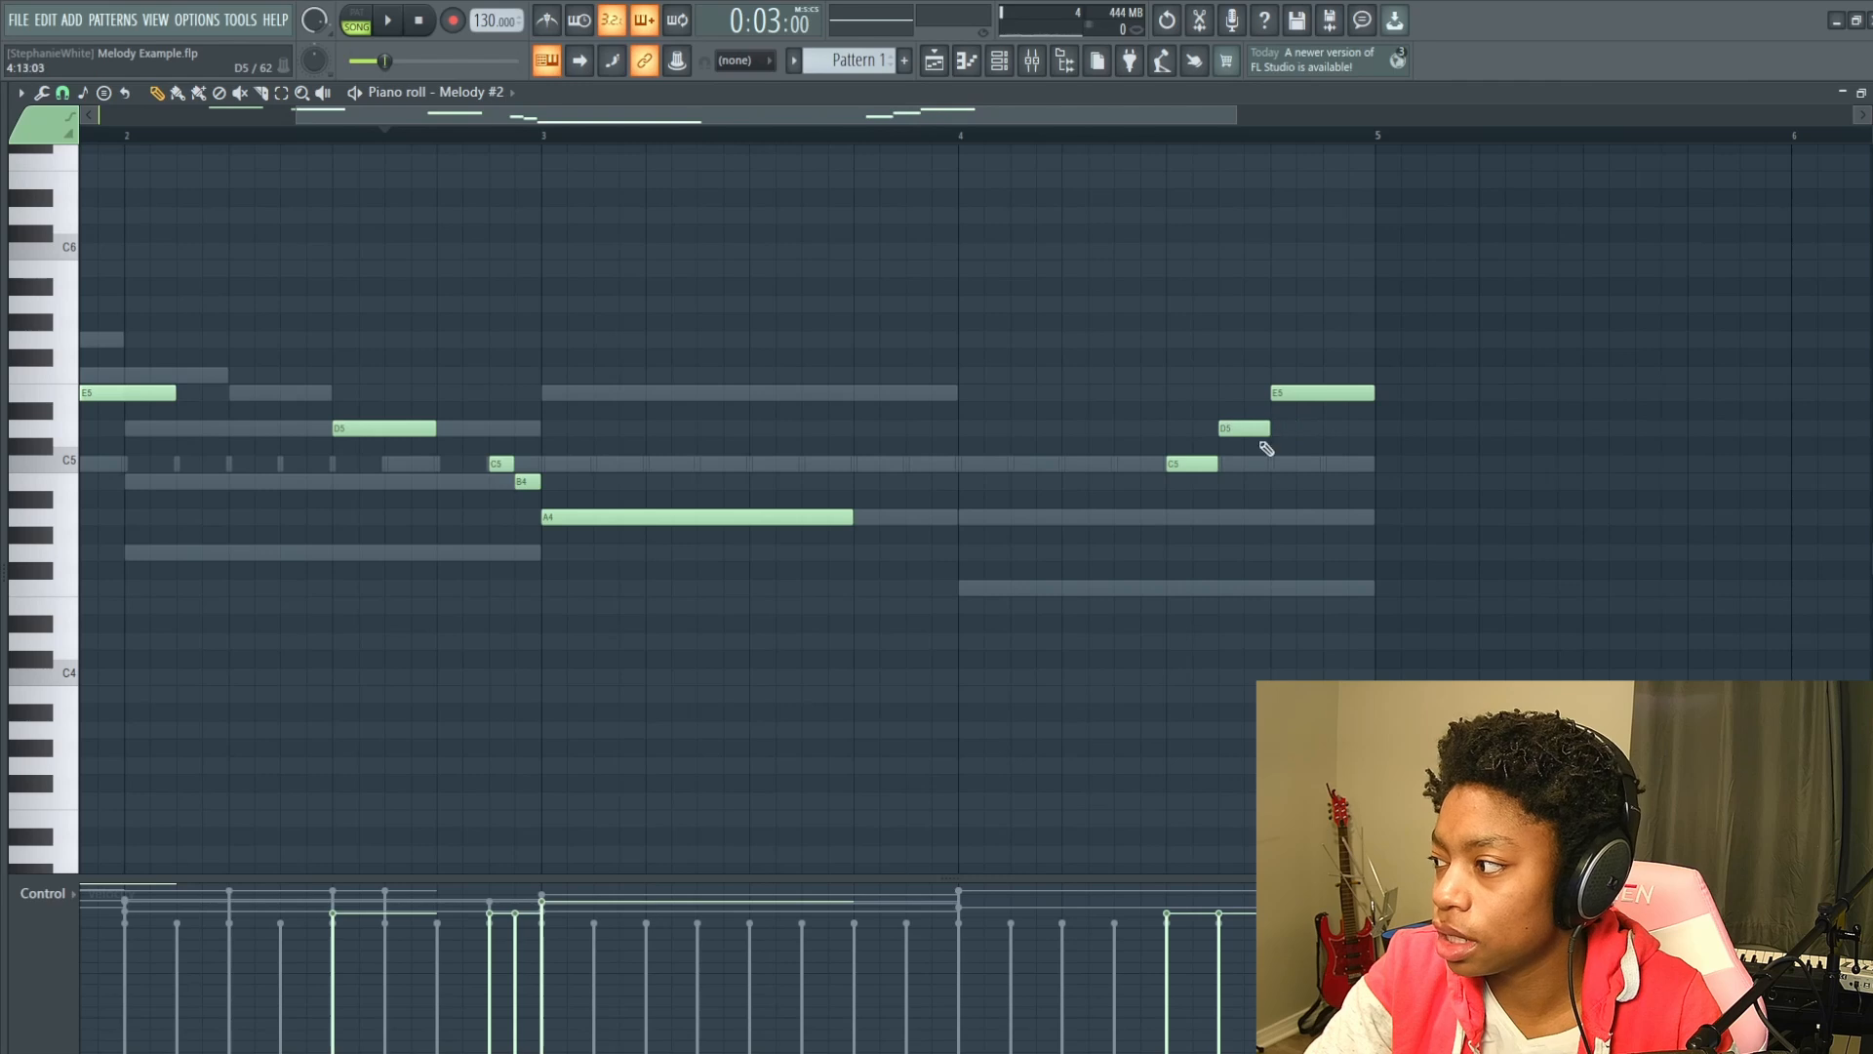
scroll(991, 435, "left", 4)
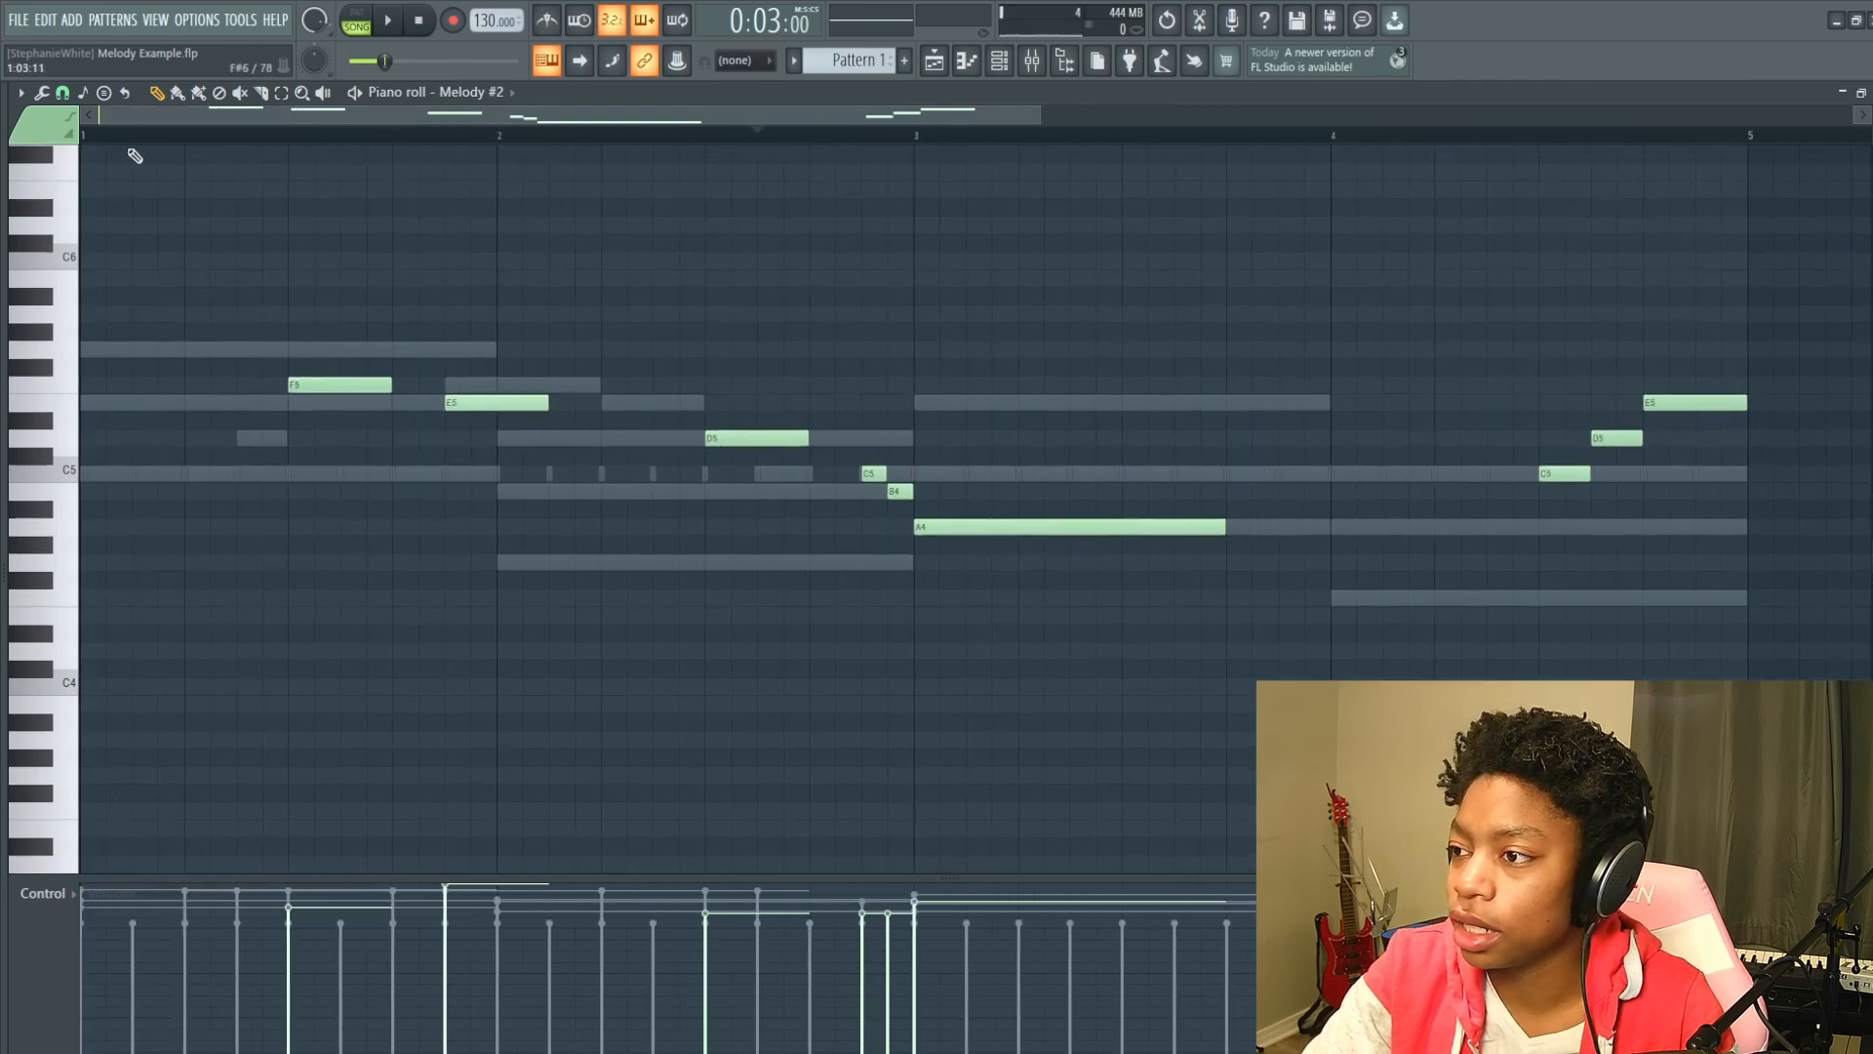
Play the melody from bar 1 and extend the F5 note to six steps so it meets the E5.
left_click(94, 136)
key("space")
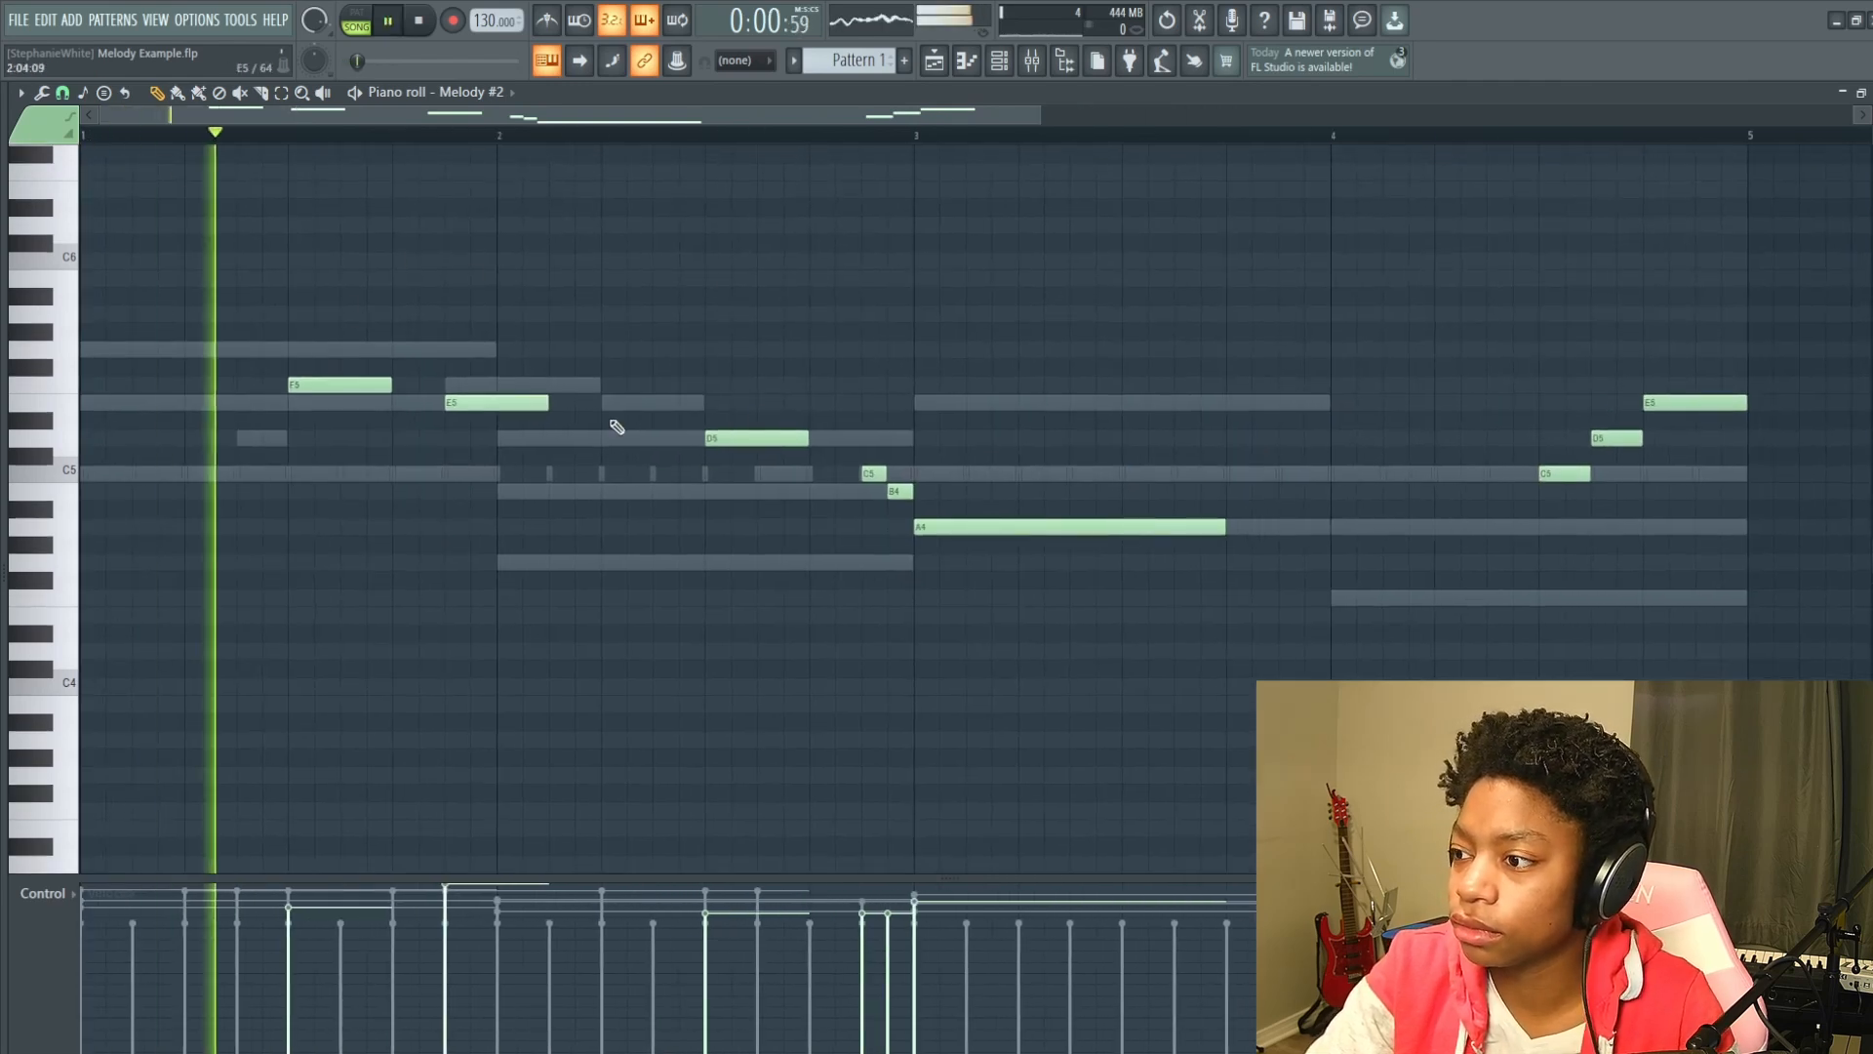
scroll(683, 439, "up", 1)
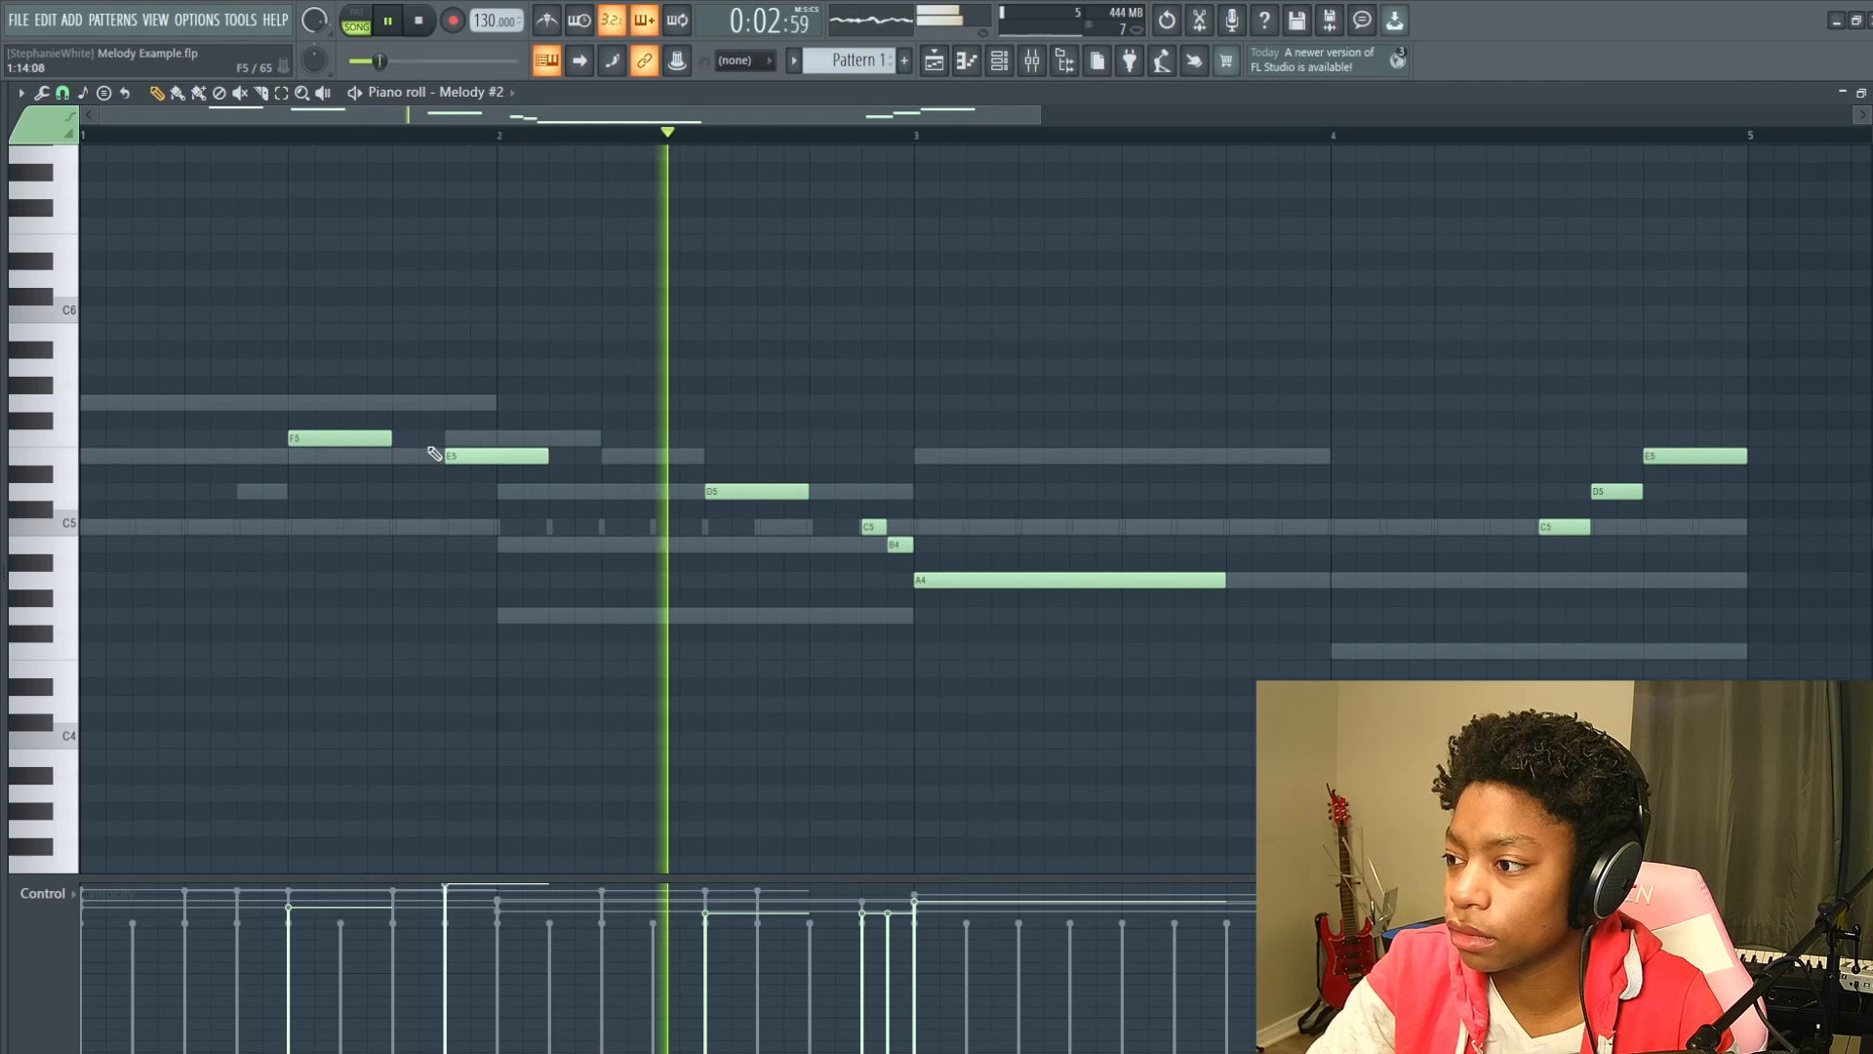
left_click_drag(391, 438, 436, 437)
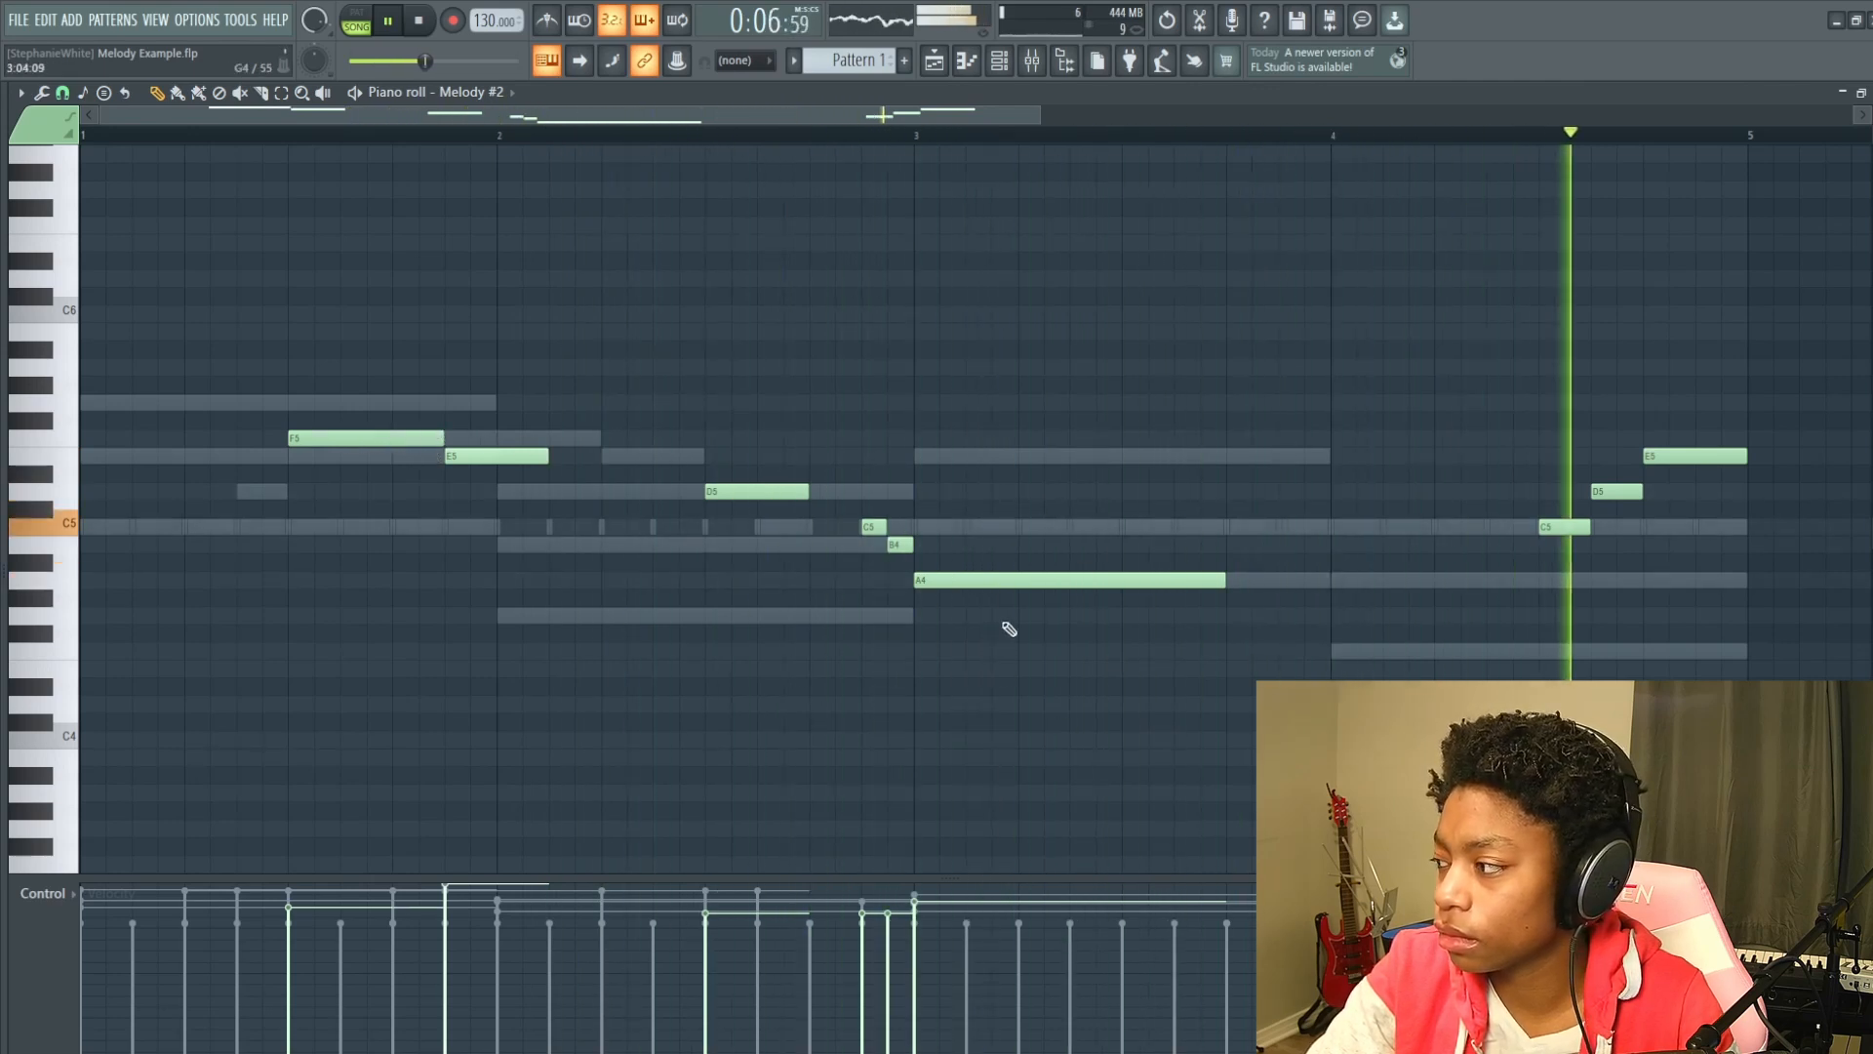
key("space")
Show the available note and channel controls and select Note velocity as the target control.
left_click_drag(1183, 699, 1085, 674)
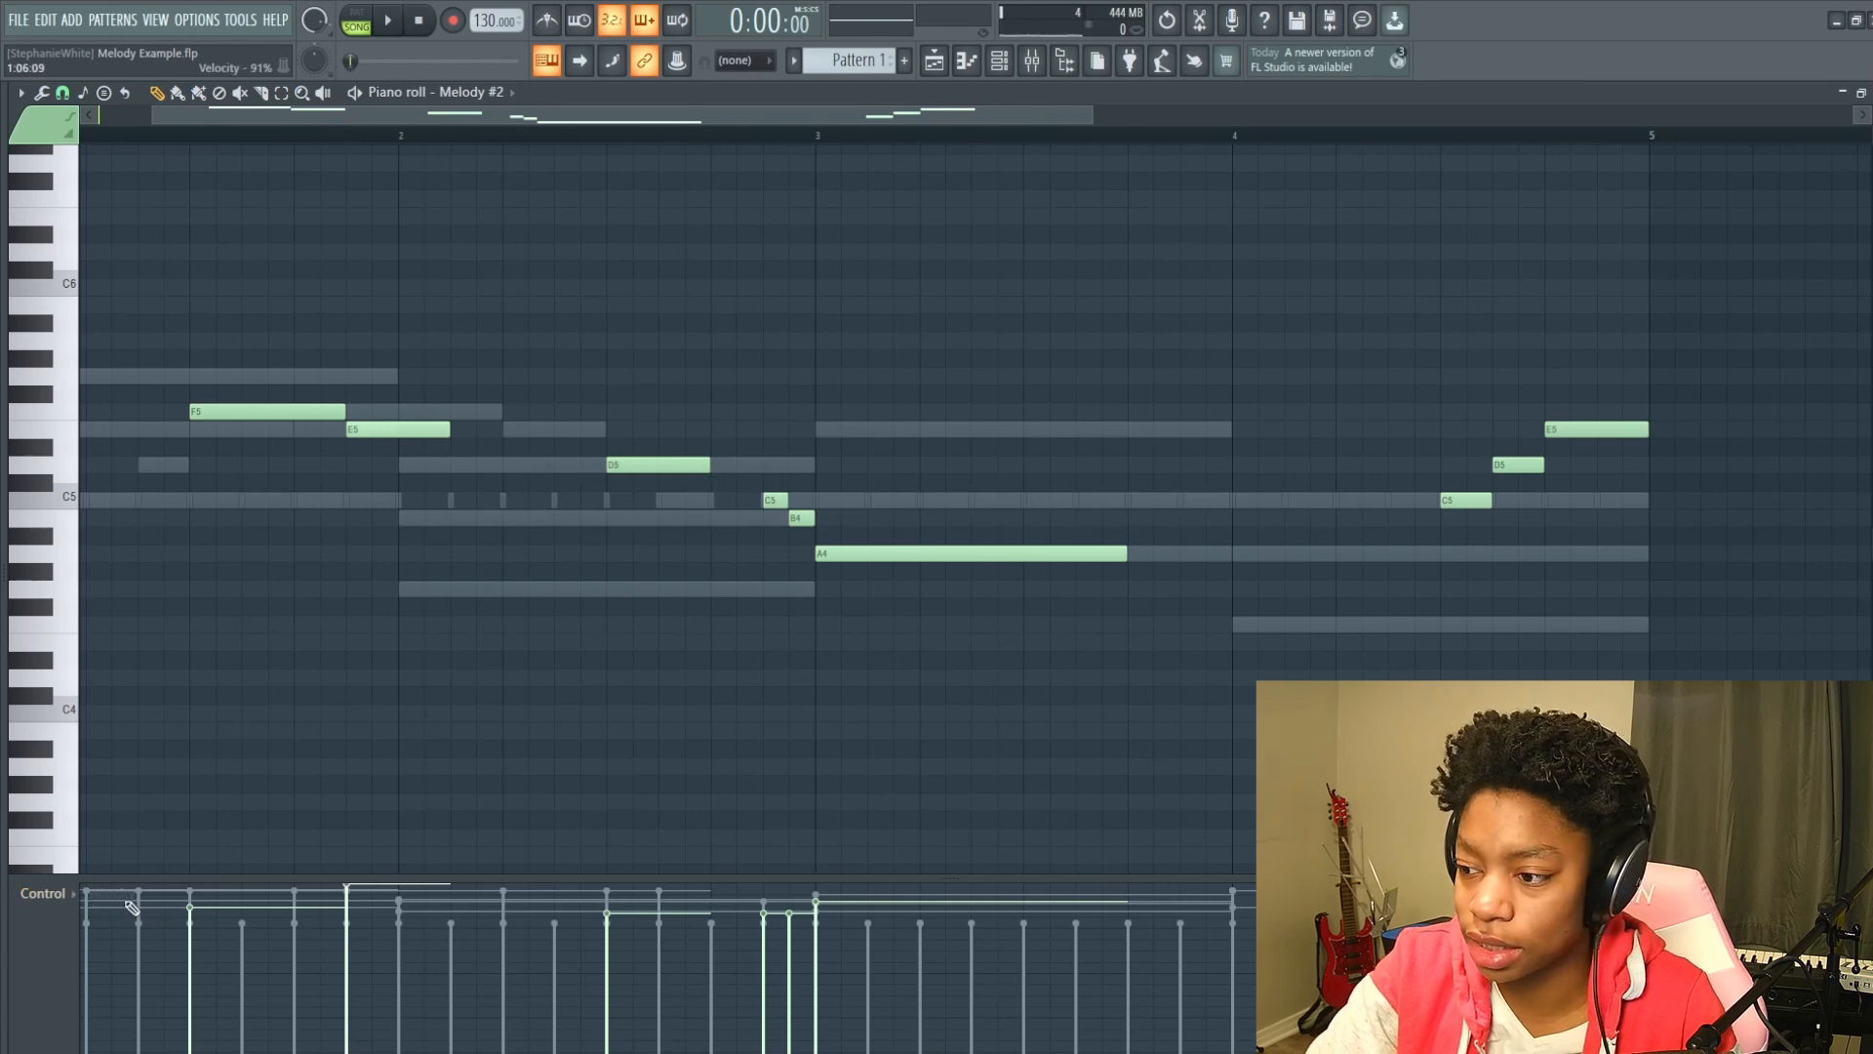
left_click(65, 895)
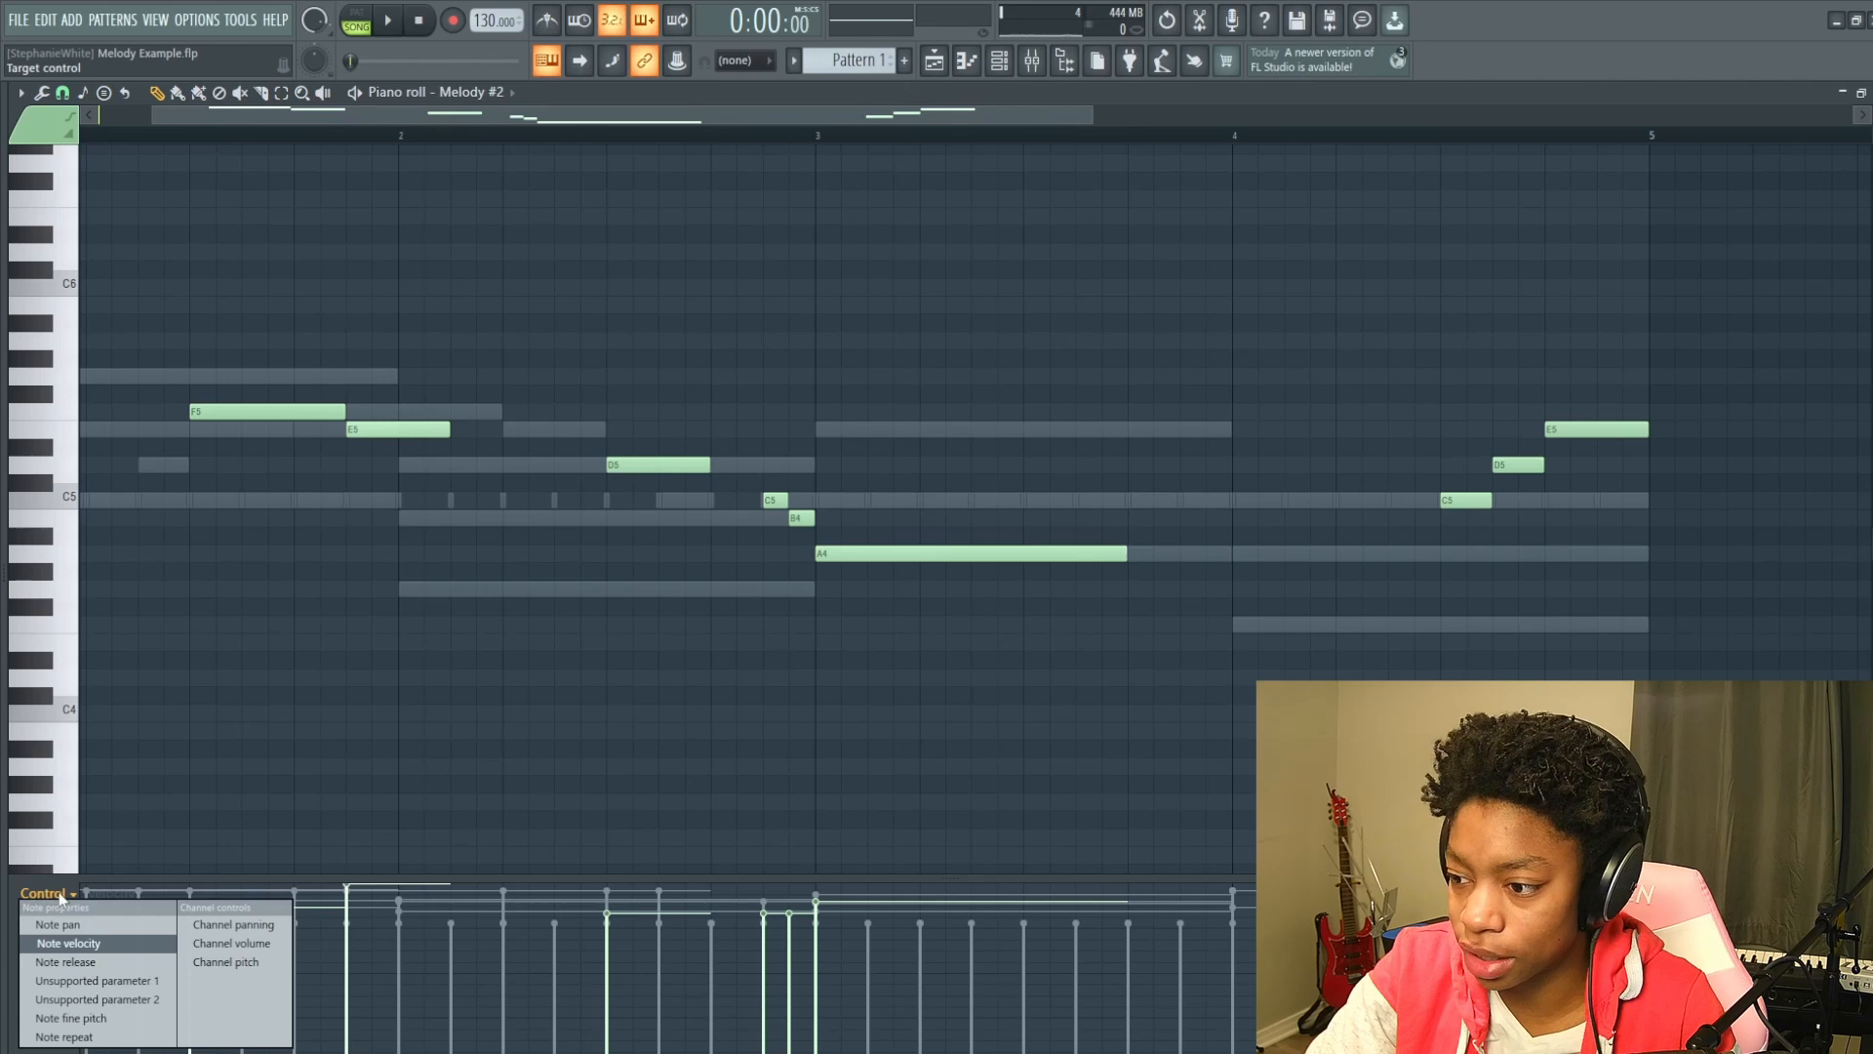
left_click(56, 893)
left_click(56, 893)
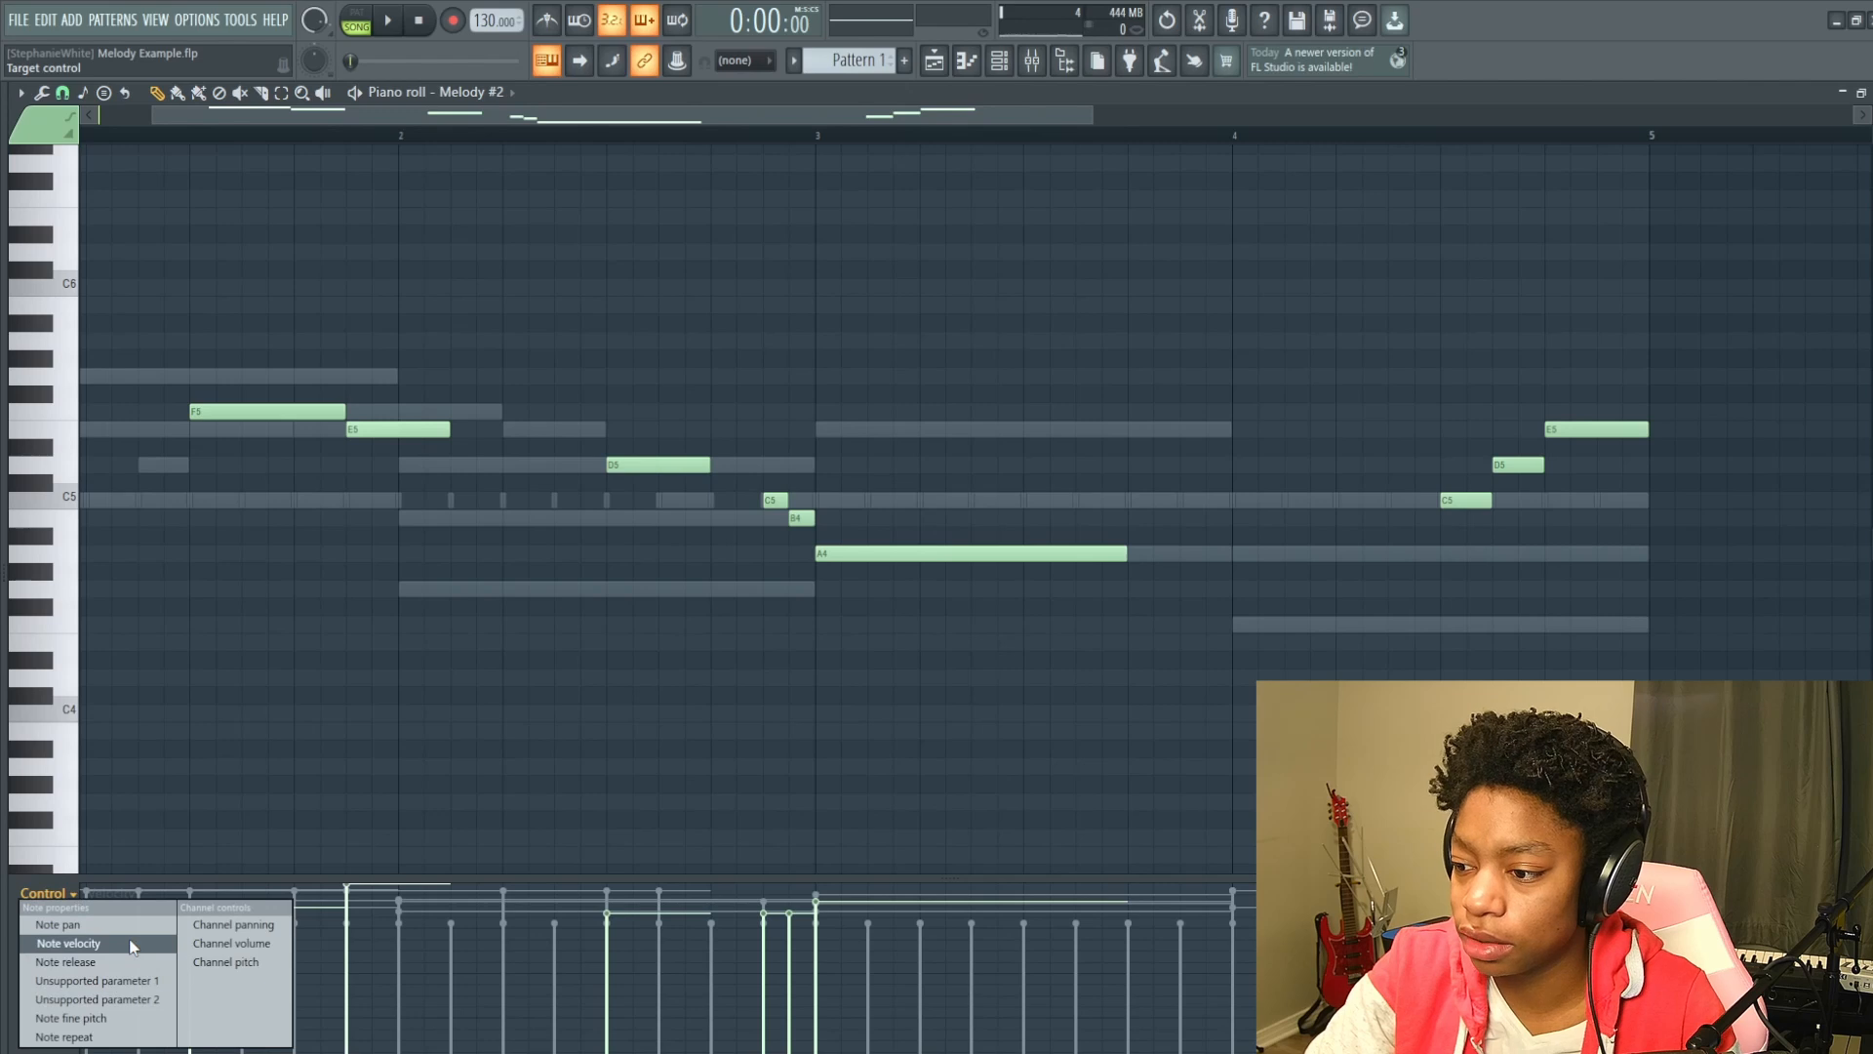
left_click(129, 944)
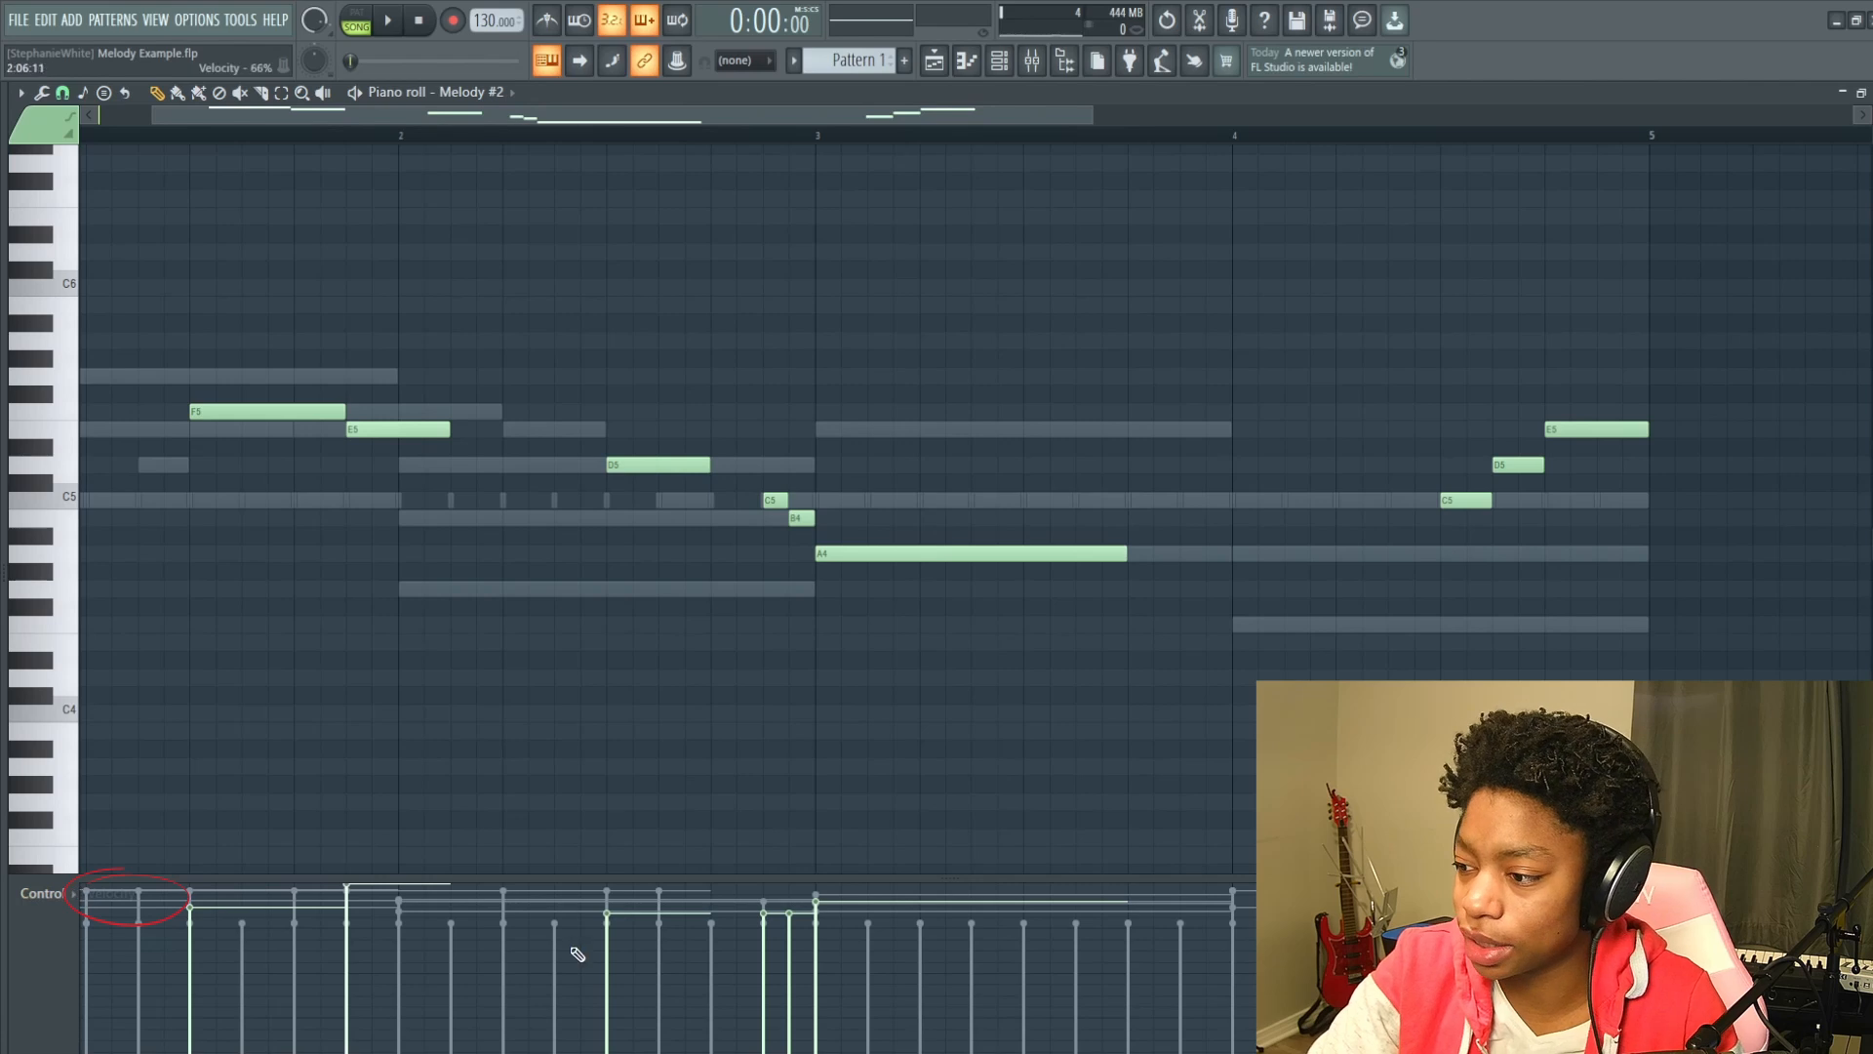
Select the A4 note in bar 3 to adjust its velocity, deselect it, and slightly raise the velocity of the D5 in bar 2.
left_click(861, 554)
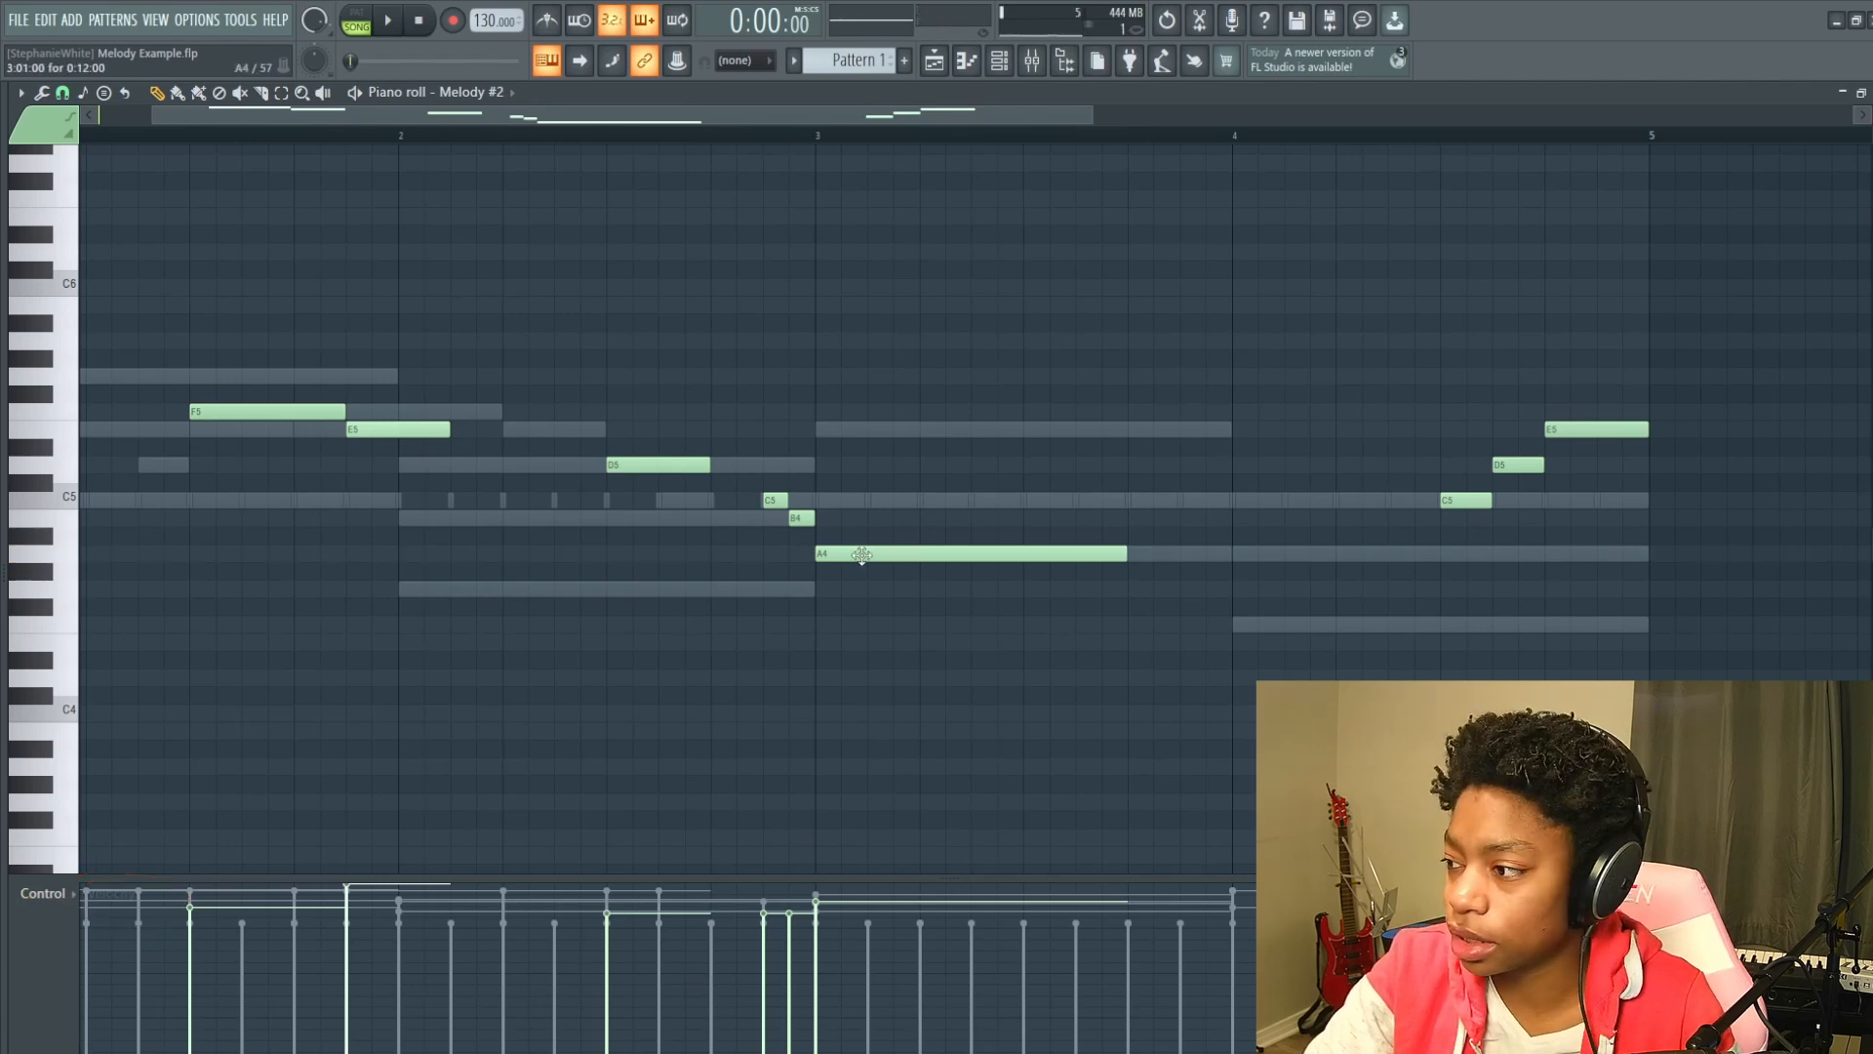
left_click(862, 554)
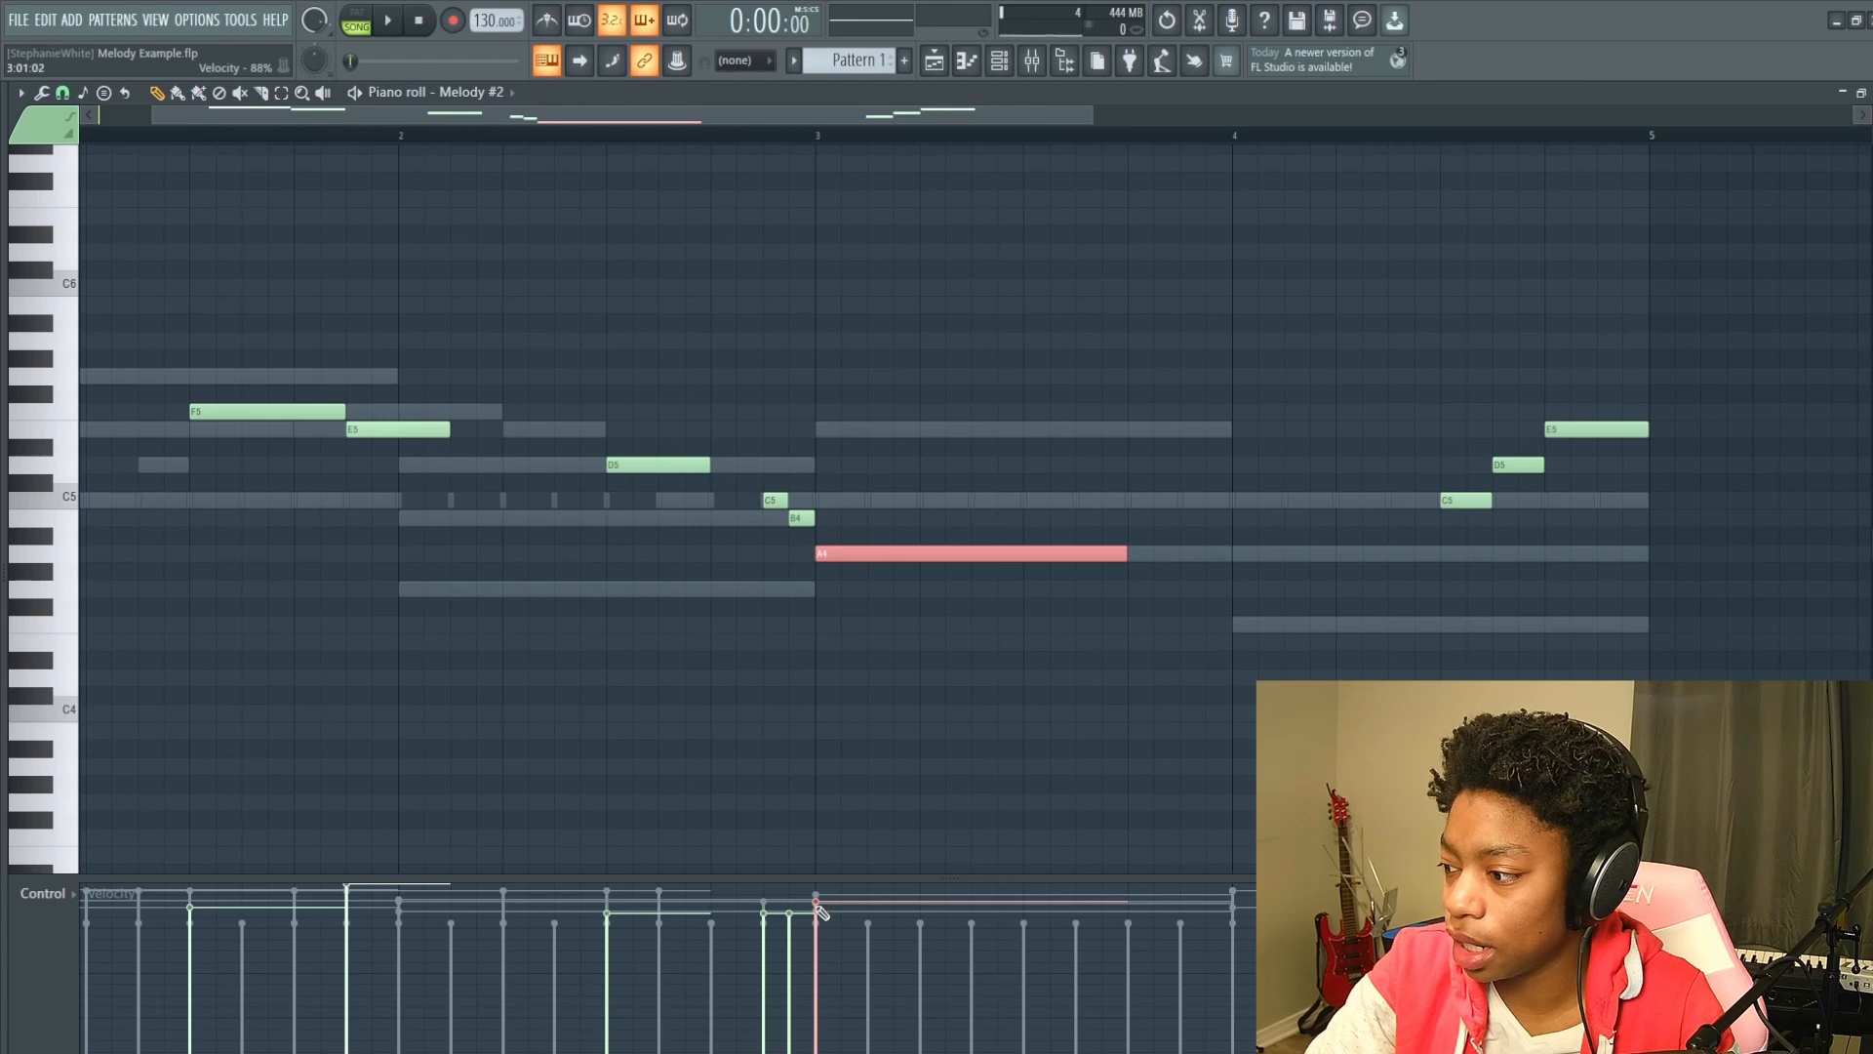
left_click(817, 907)
left_click(816, 909)
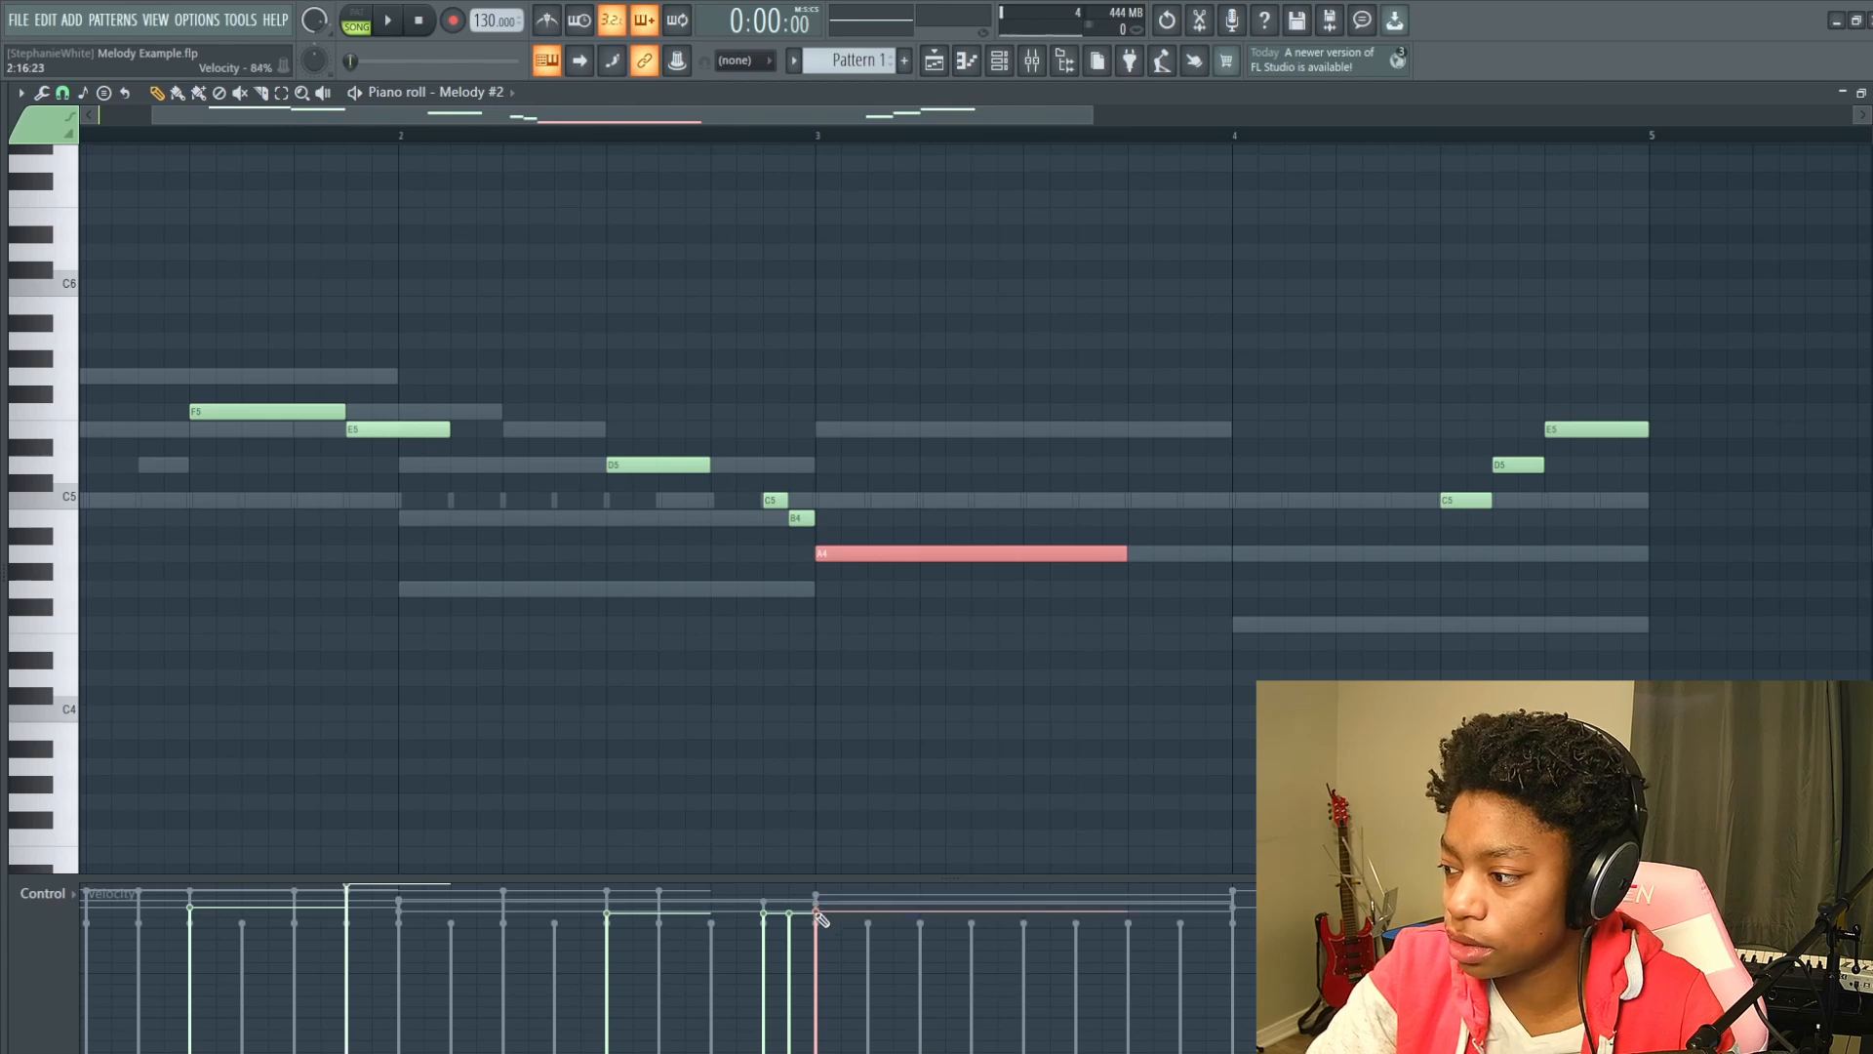
key("ctrl+d")
left_click(607, 909)
Lower the velocities of the A4 note starting bar 3 and the E5 note near the end of bar 1.
scroll(361, 907, "up", 1)
scroll(364, 912, "down", 2)
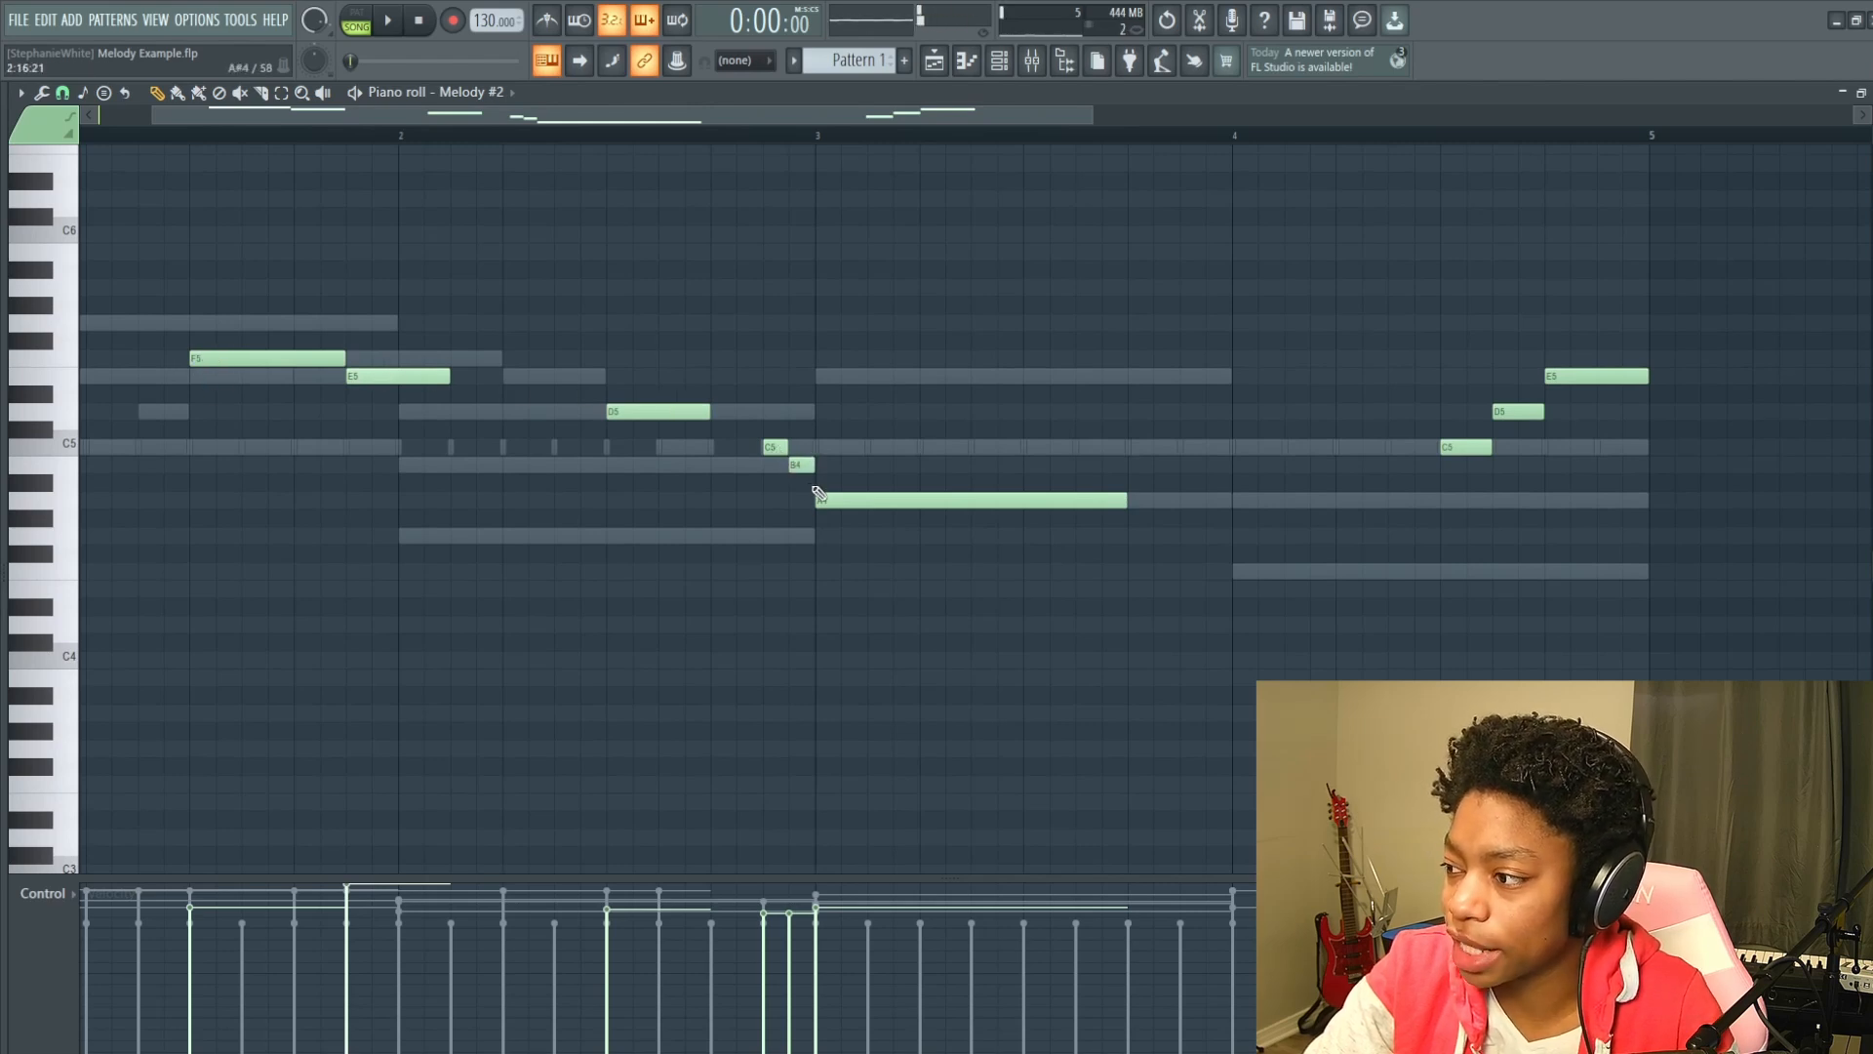
scroll(949, 669, "down", 2)
scroll(970, 635, "up", 6)
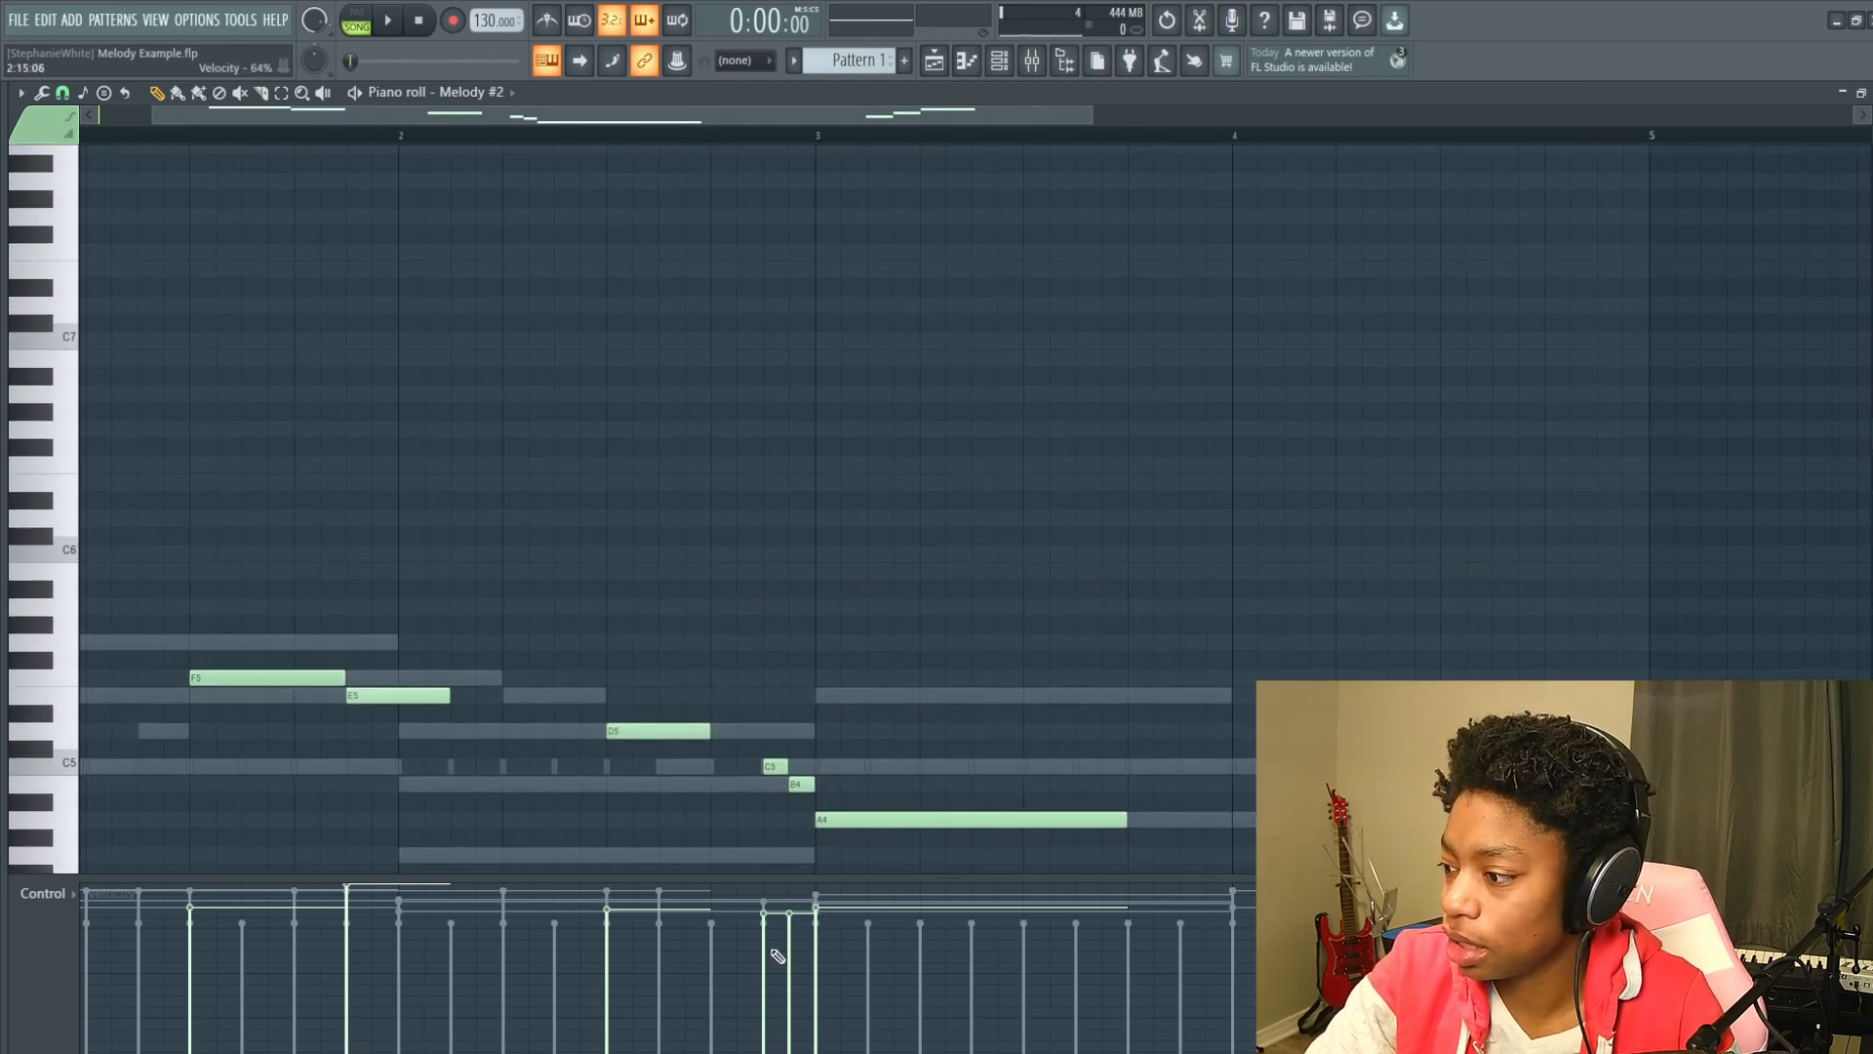
scroll(1088, 695, "down", 7)
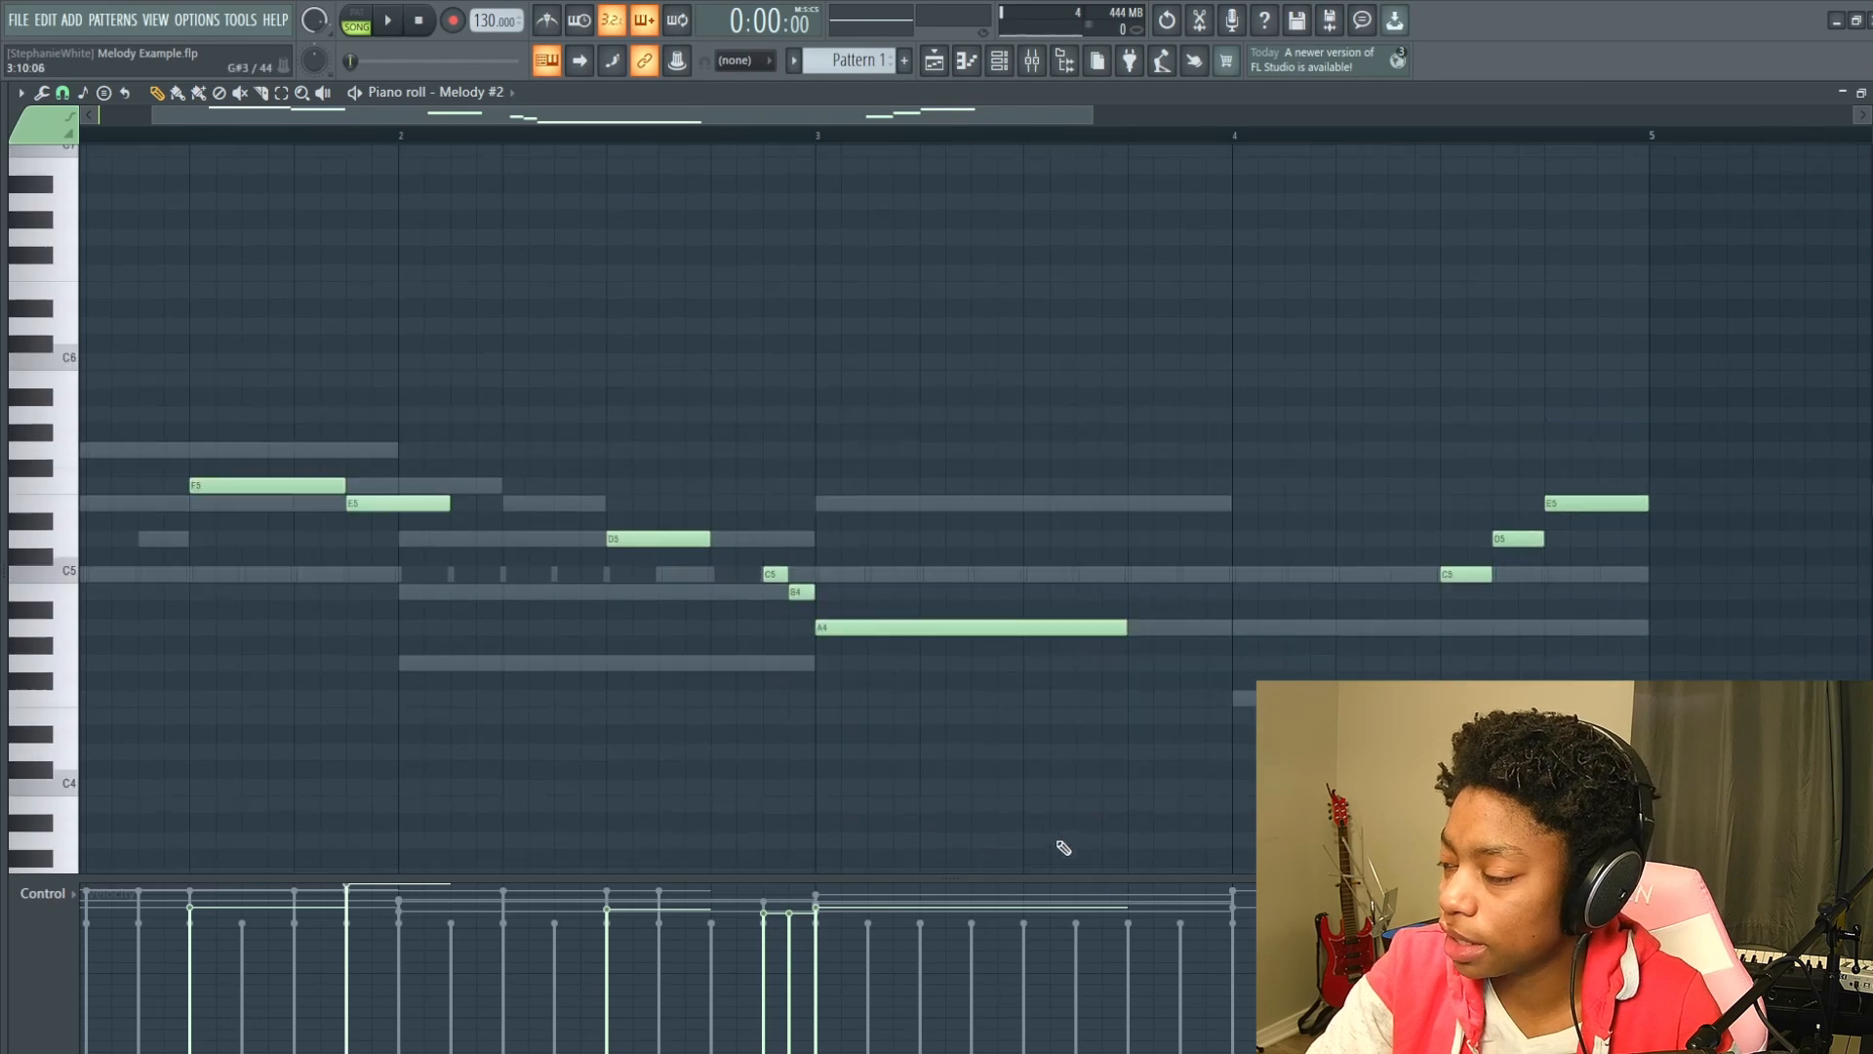
left_click_drag(1498, 523, 1732, 596)
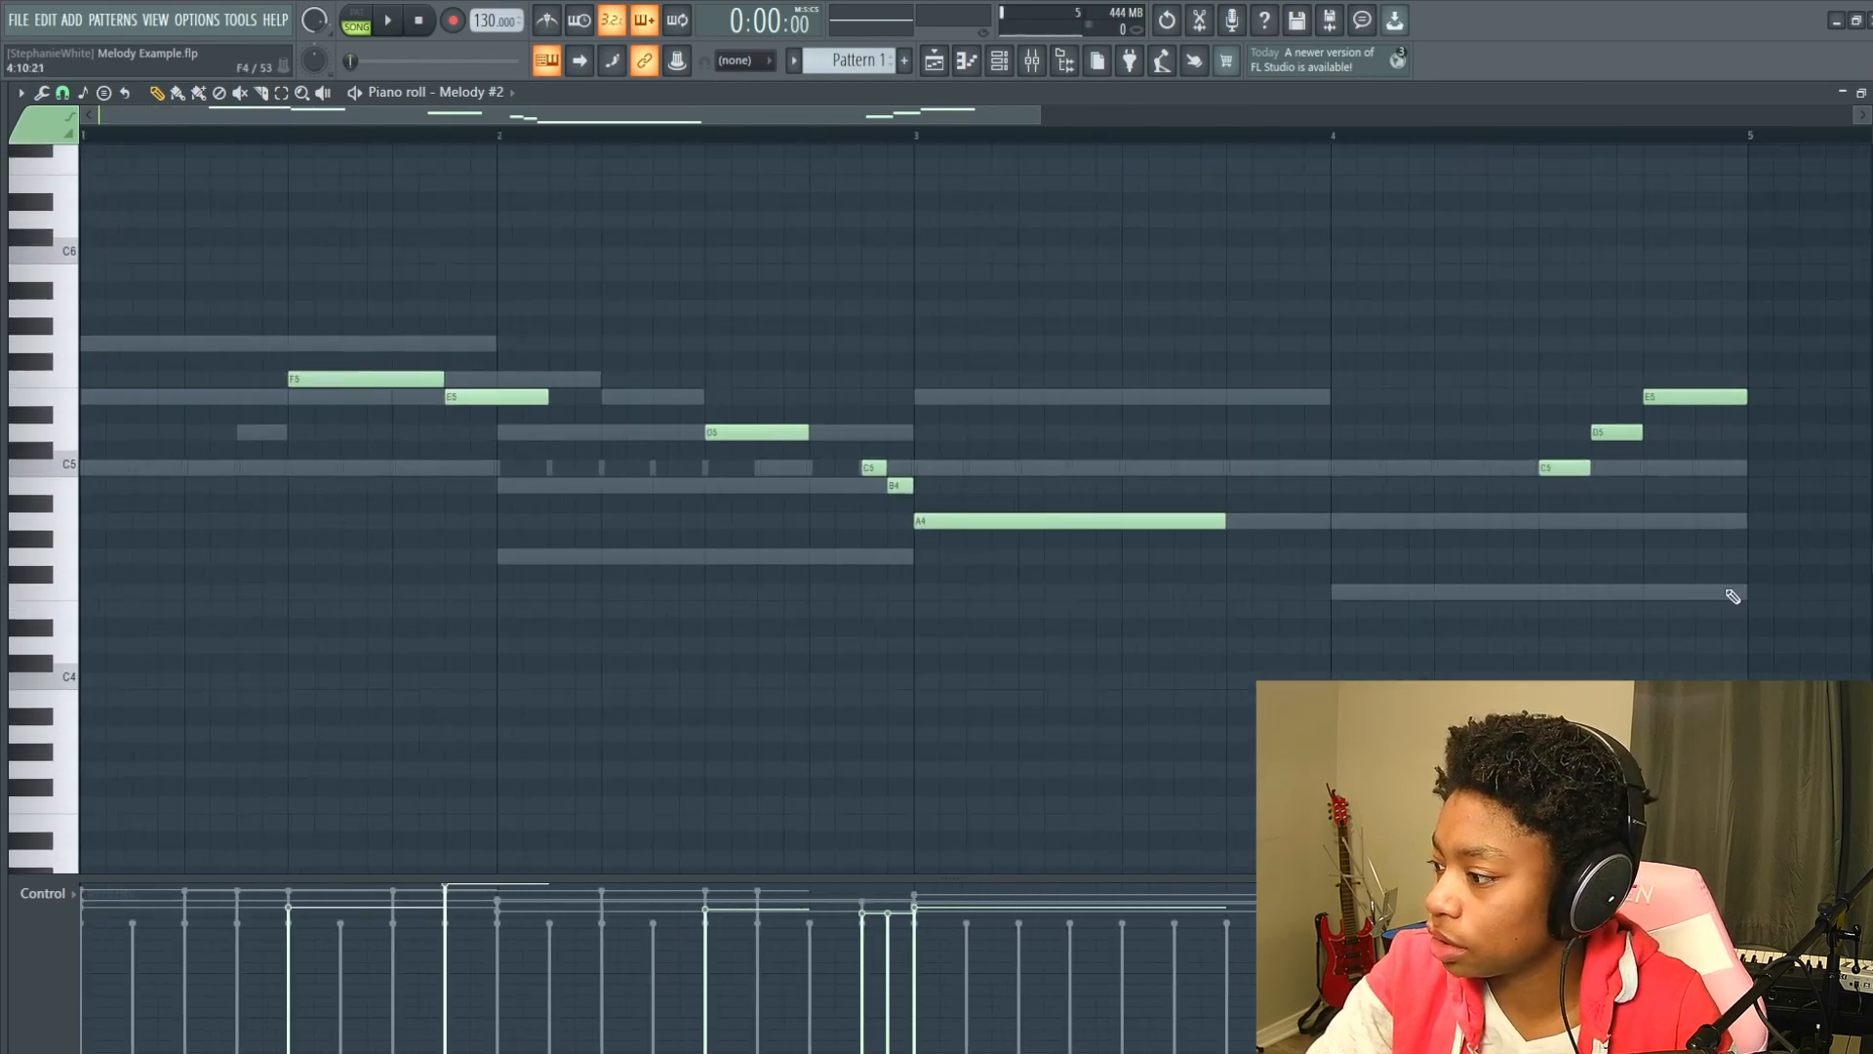
scroll(1044, 523, "down", 2)
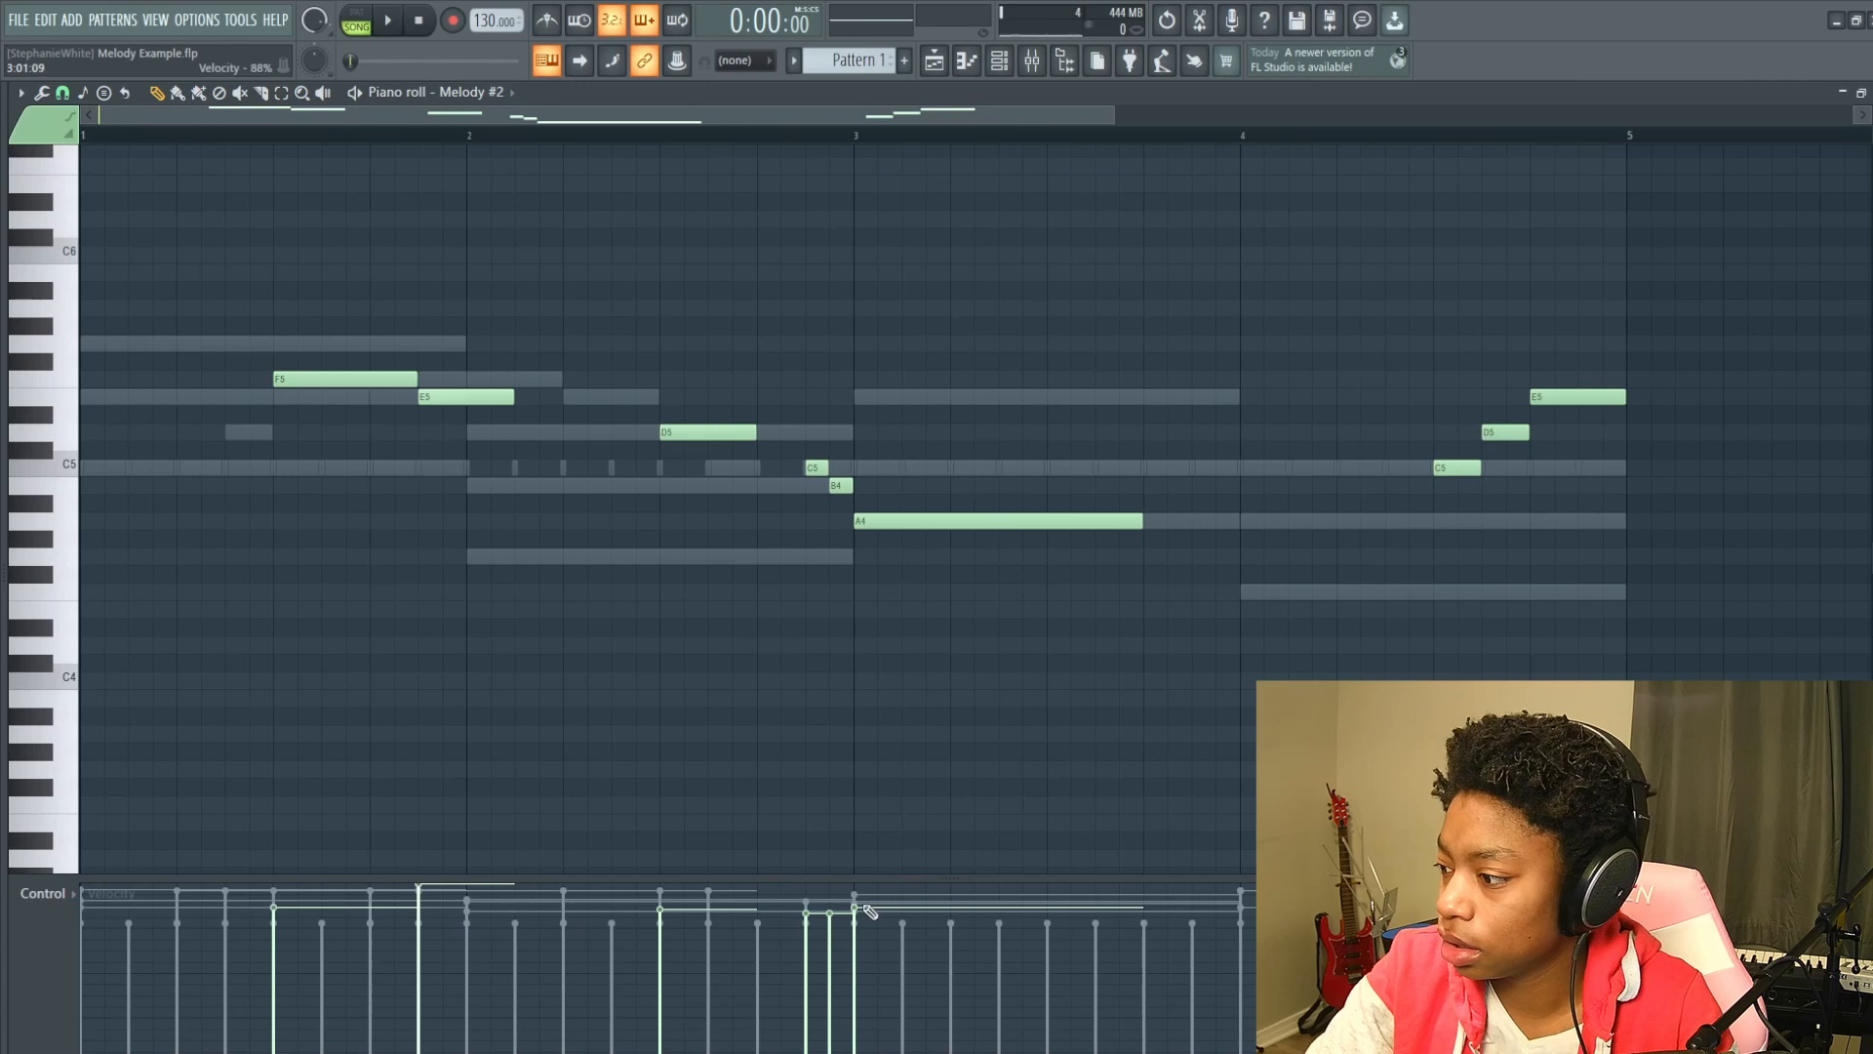
left_click_drag(855, 906, 857, 915)
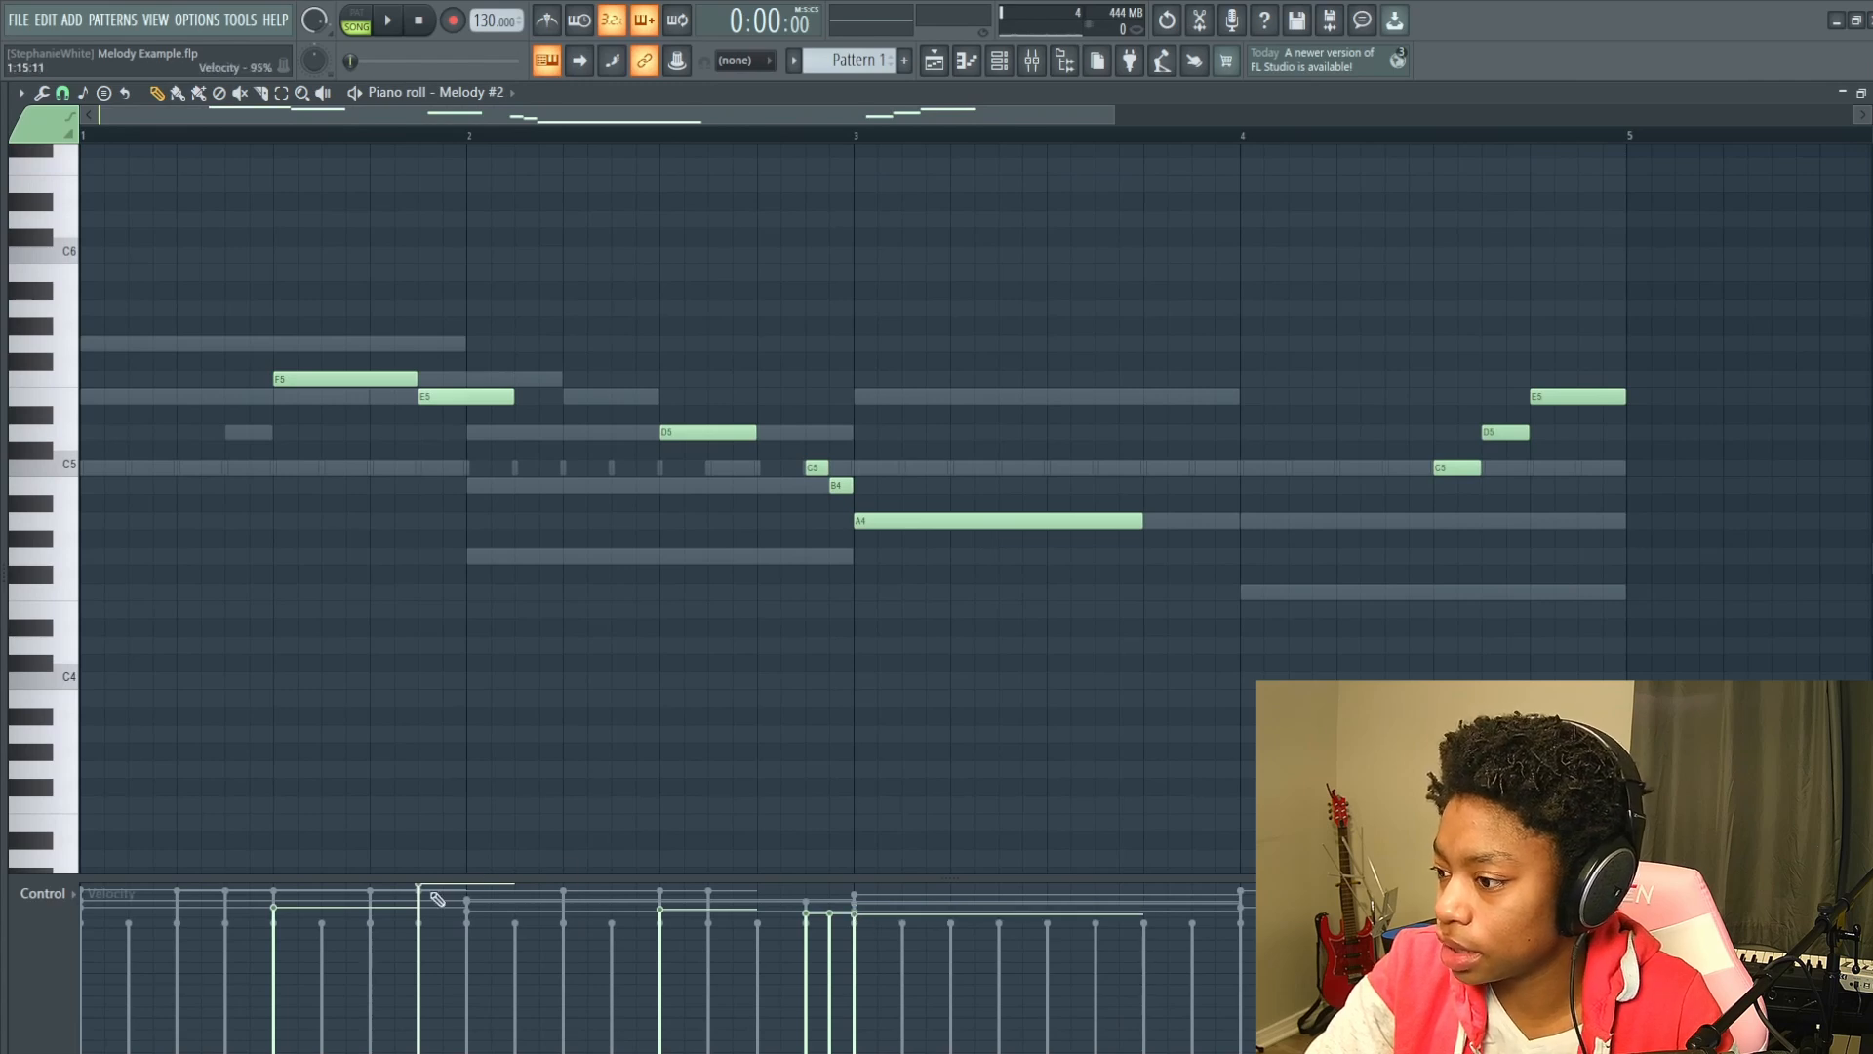
left_click_drag(419, 878, 419, 901)
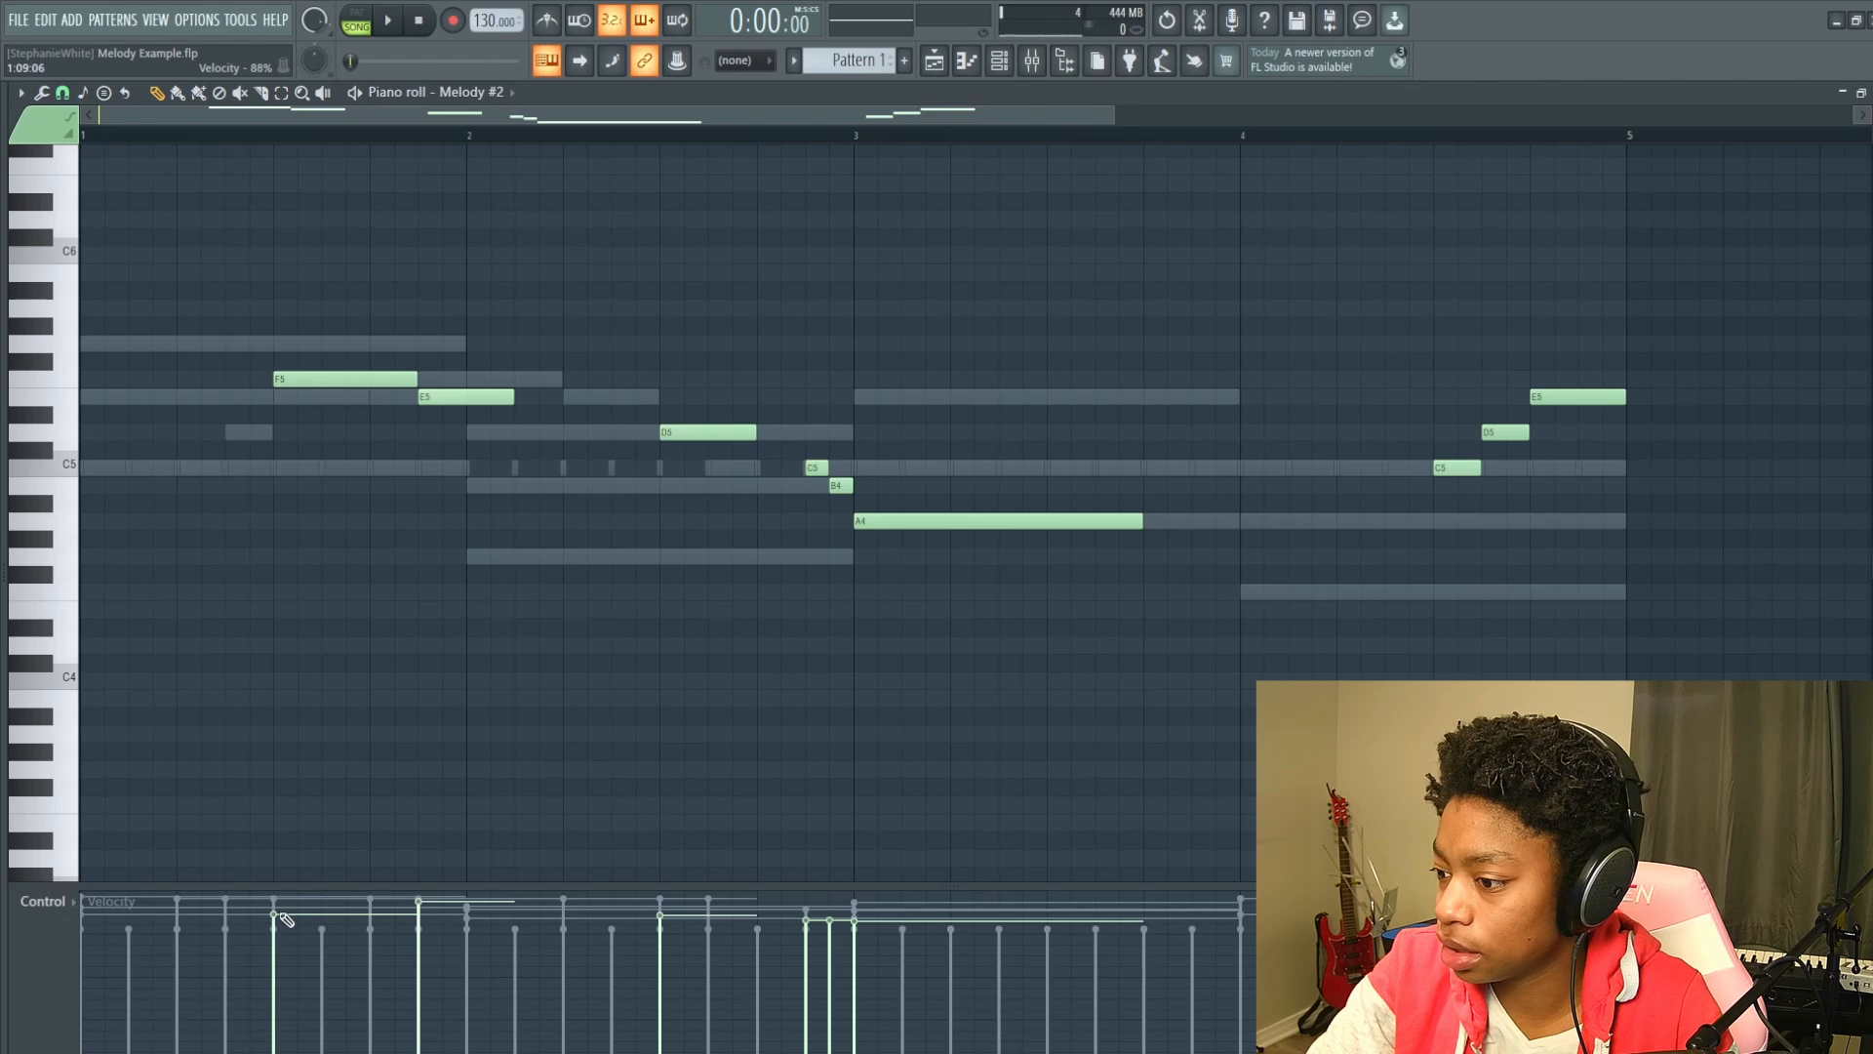
Transpose all Melody #2 notes up one octave and play the pattern to hear the higher melody.
scroll(144, 366, "up", 3)
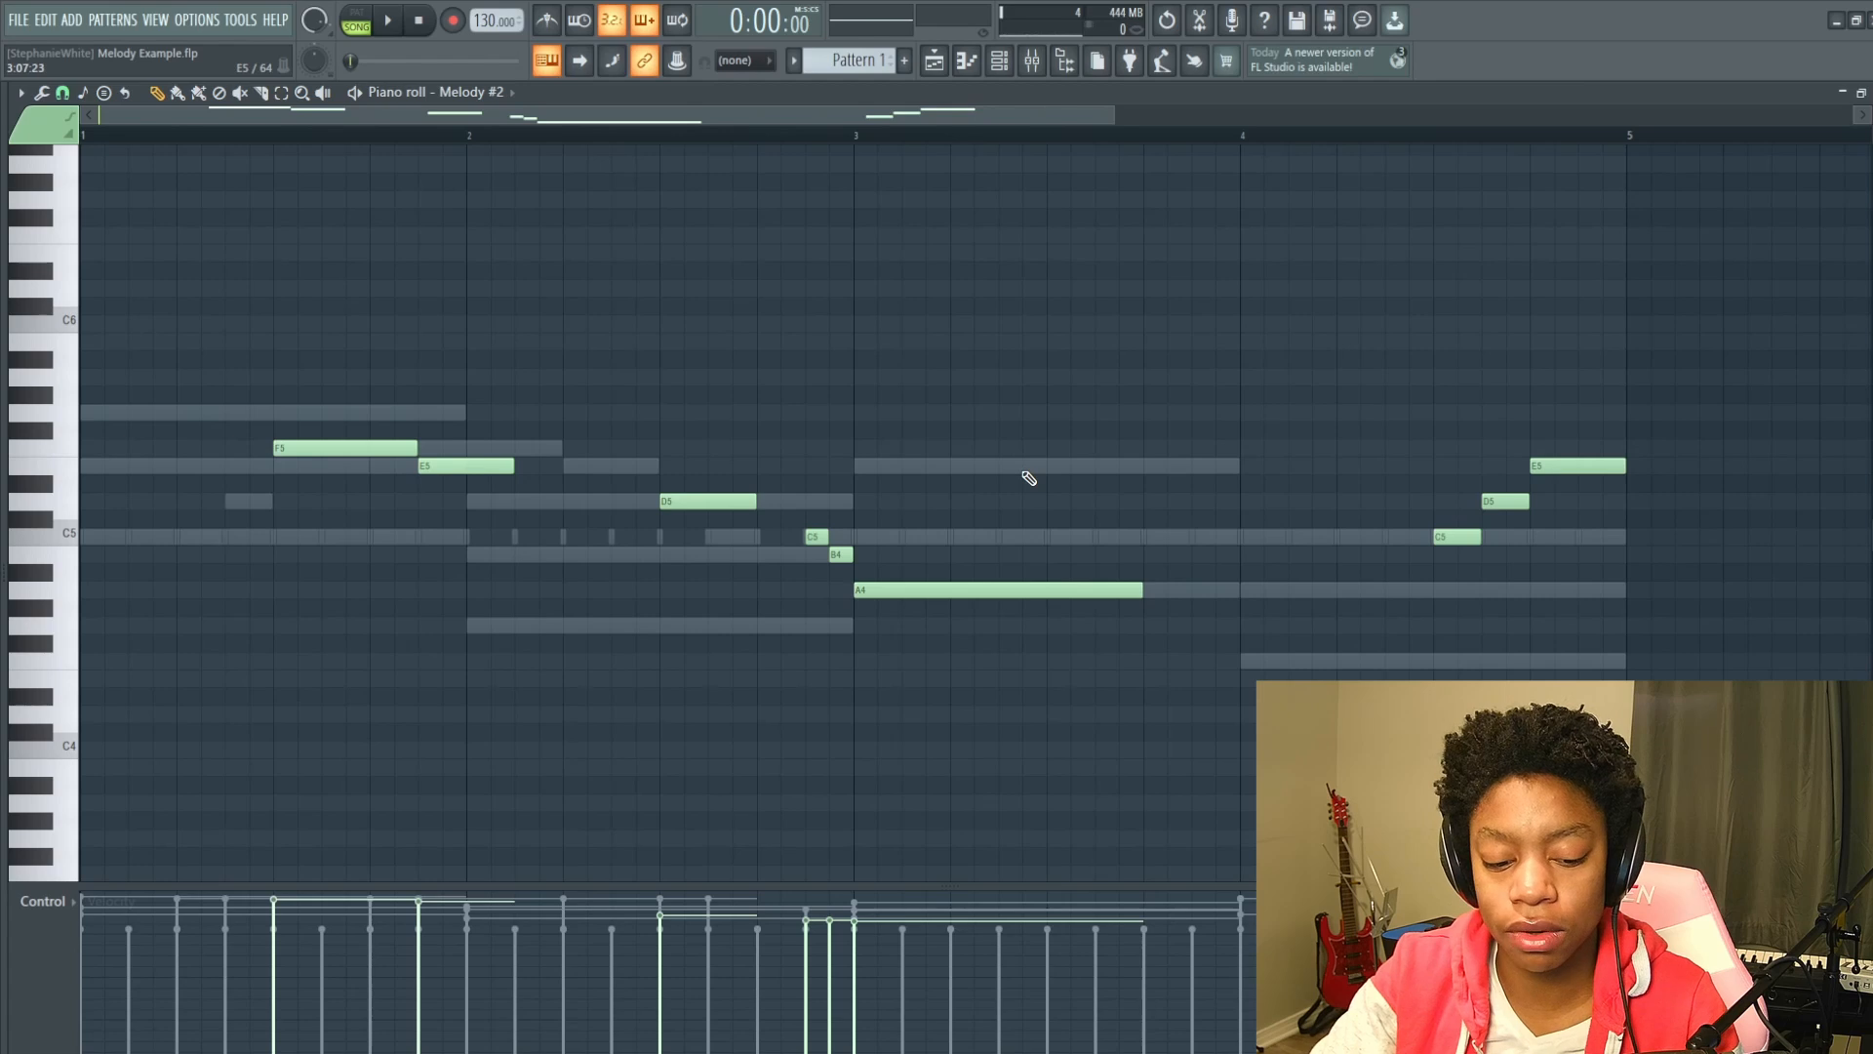
key("ctrl+Up")
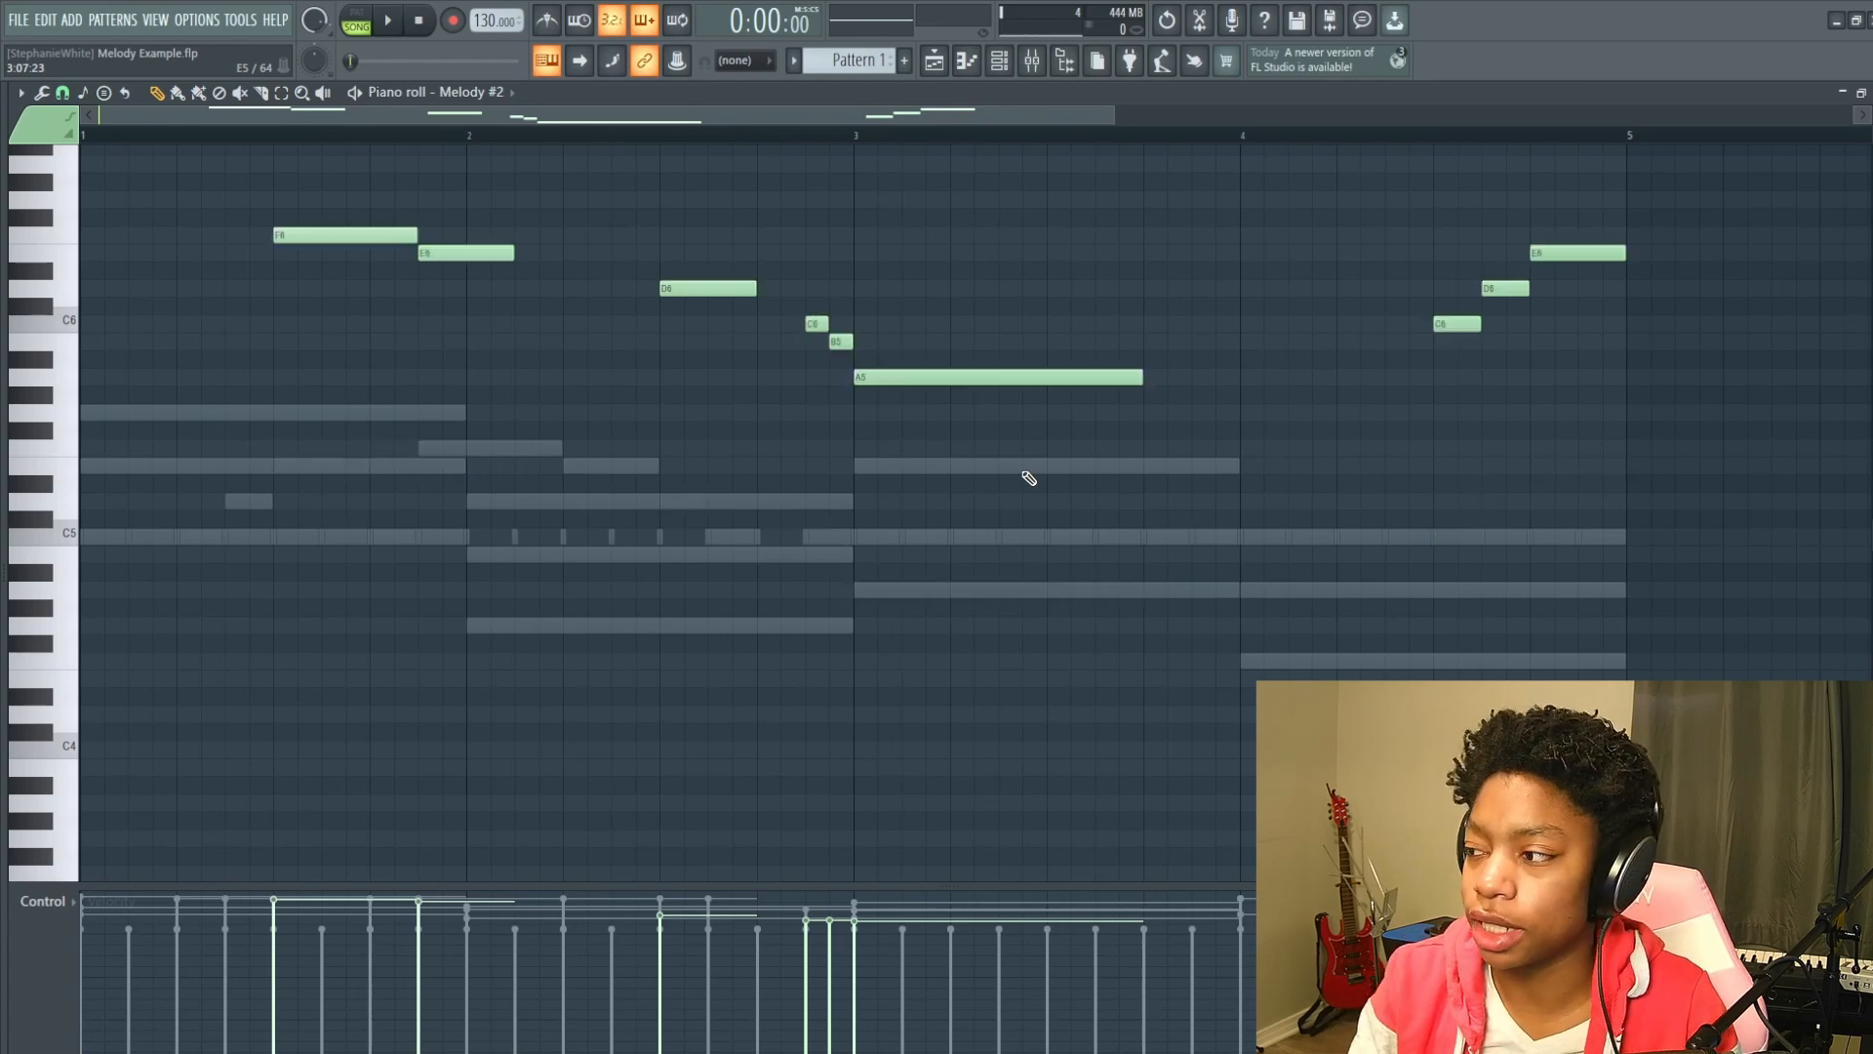
scroll(1031, 502, "up", 4)
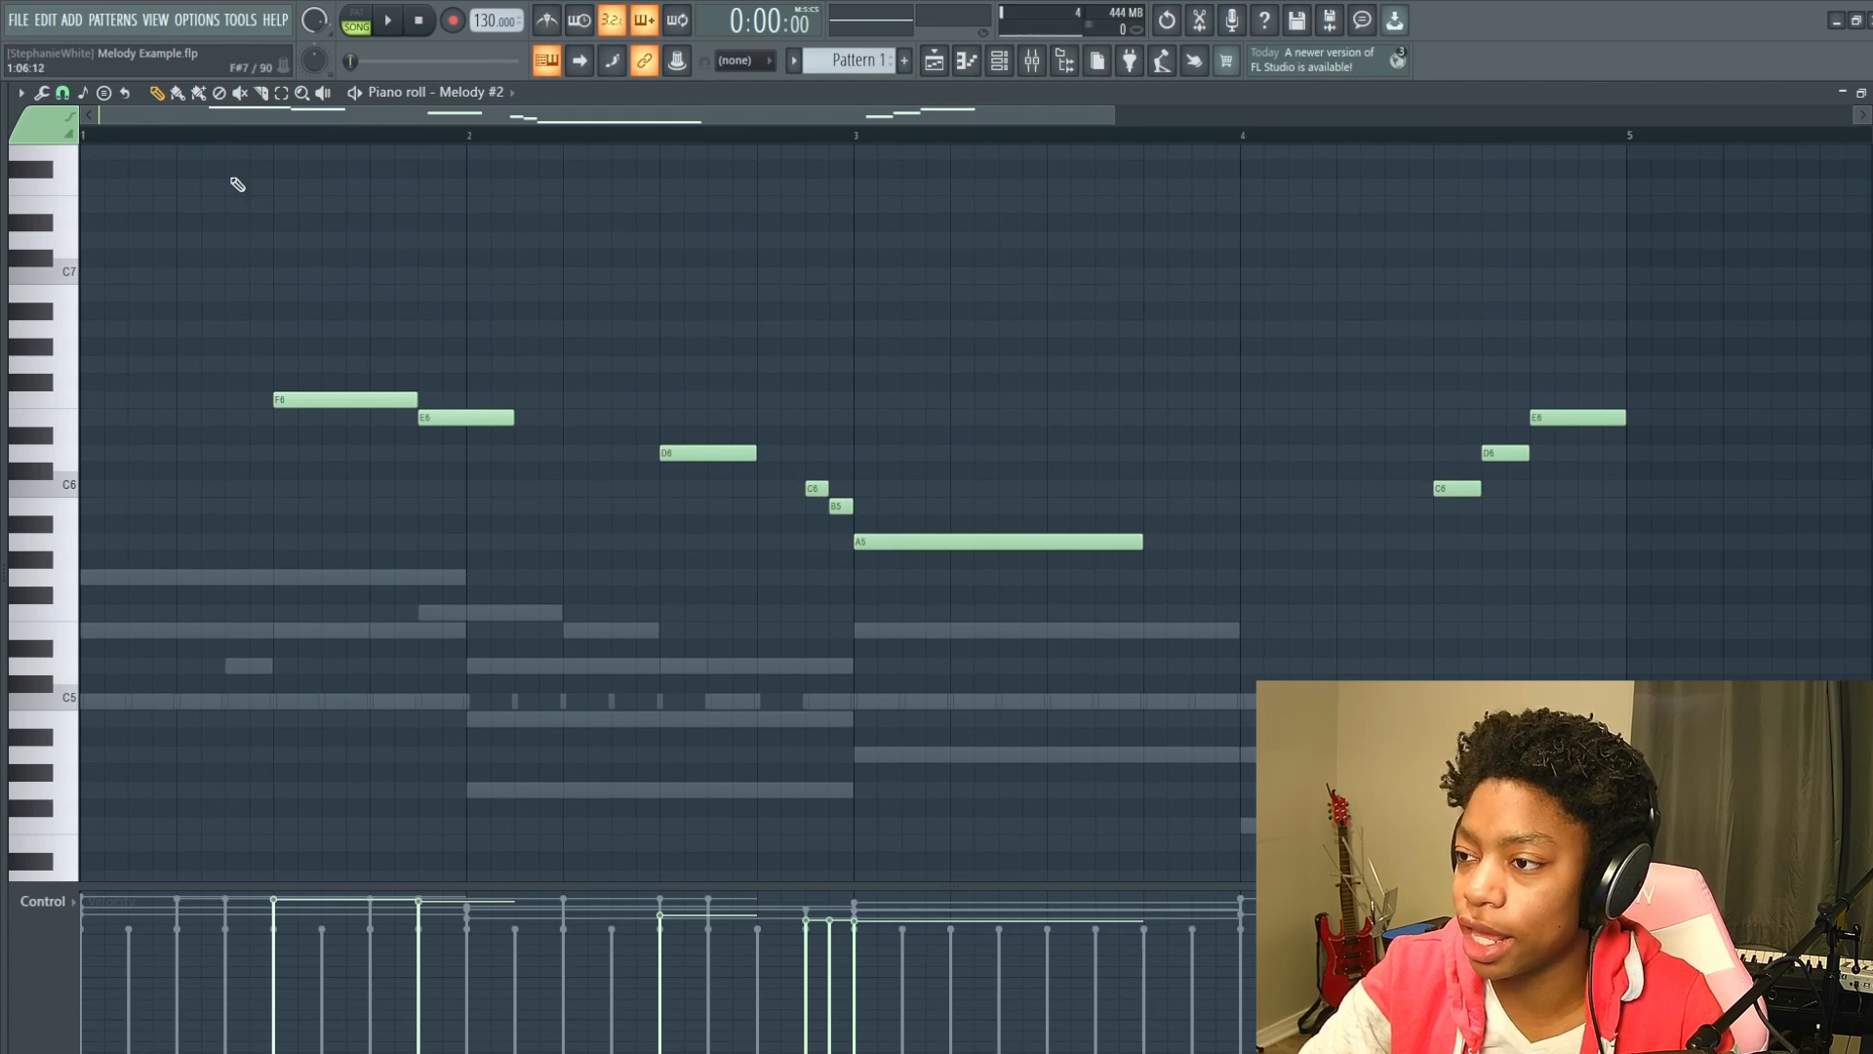
key("space")
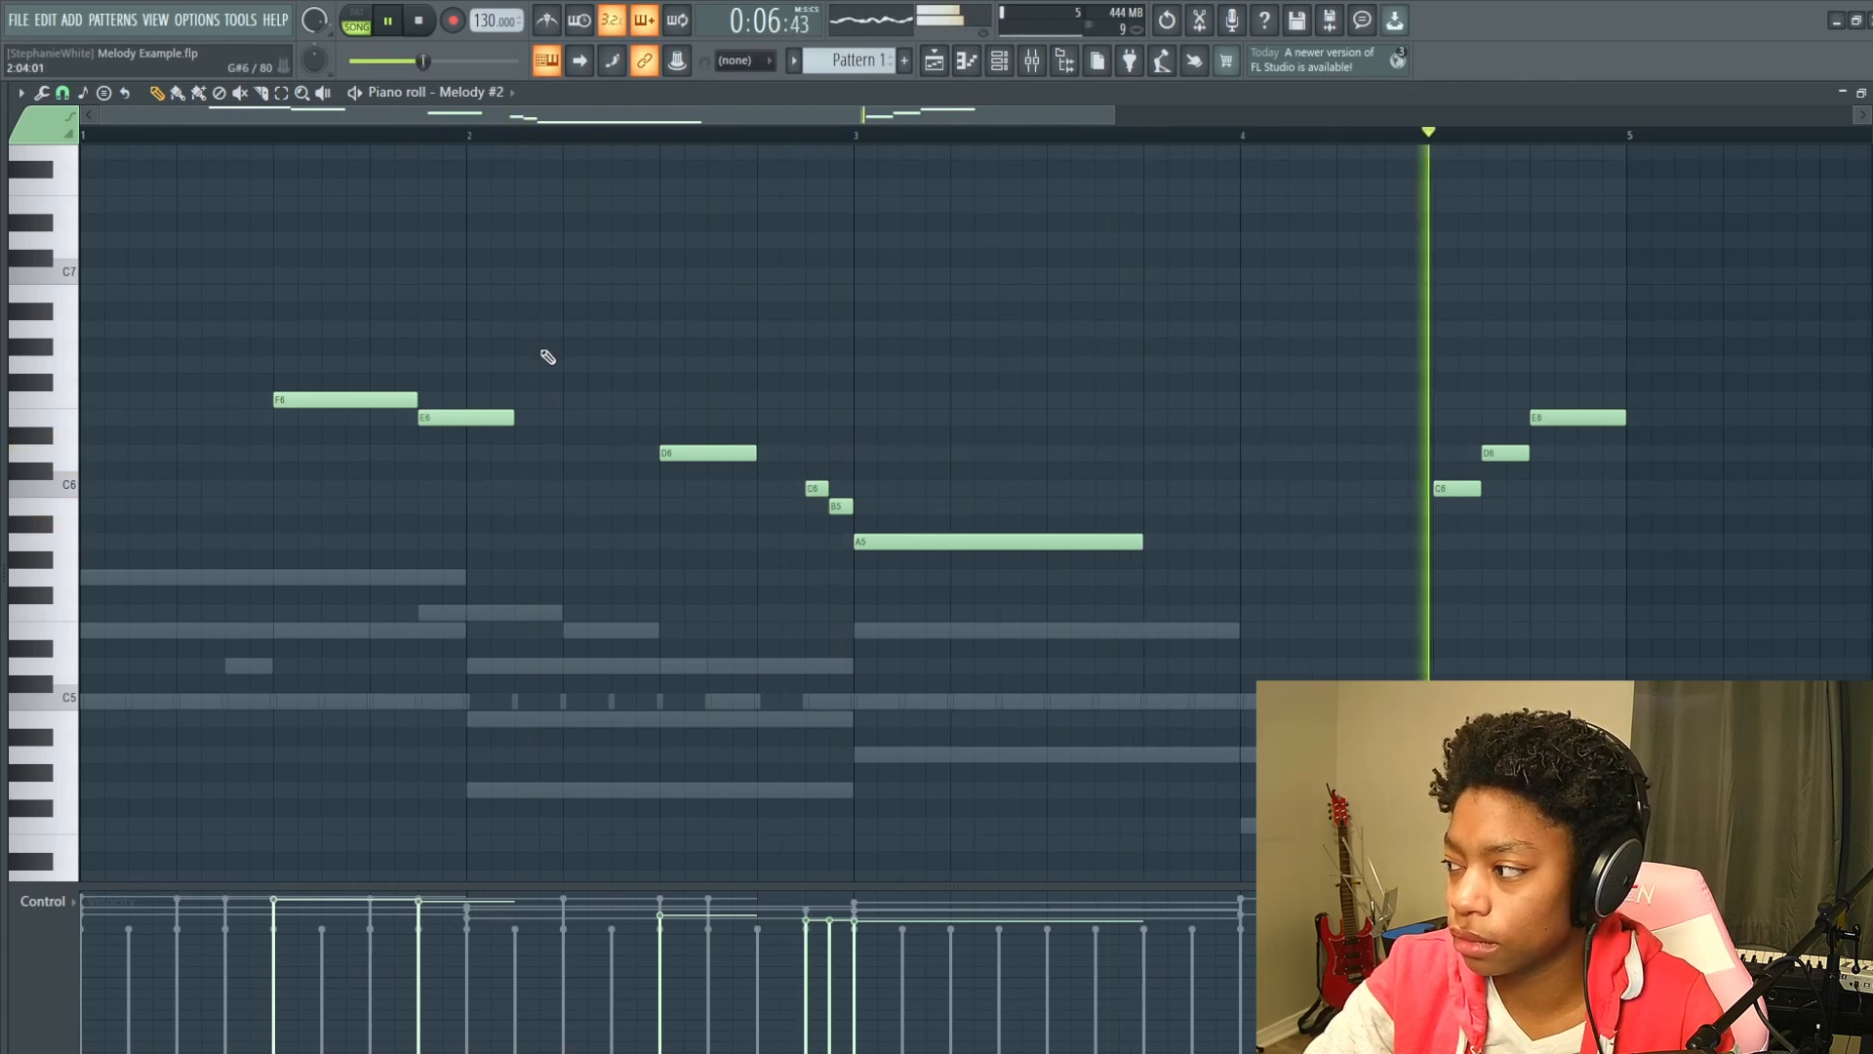
key("space")
Place a second Pattern 1 clip at bar 5 of Track 1 in the playlist and make that copy unique.
scroll(682, 693, "down", 5)
scroll(682, 693, "down", 2)
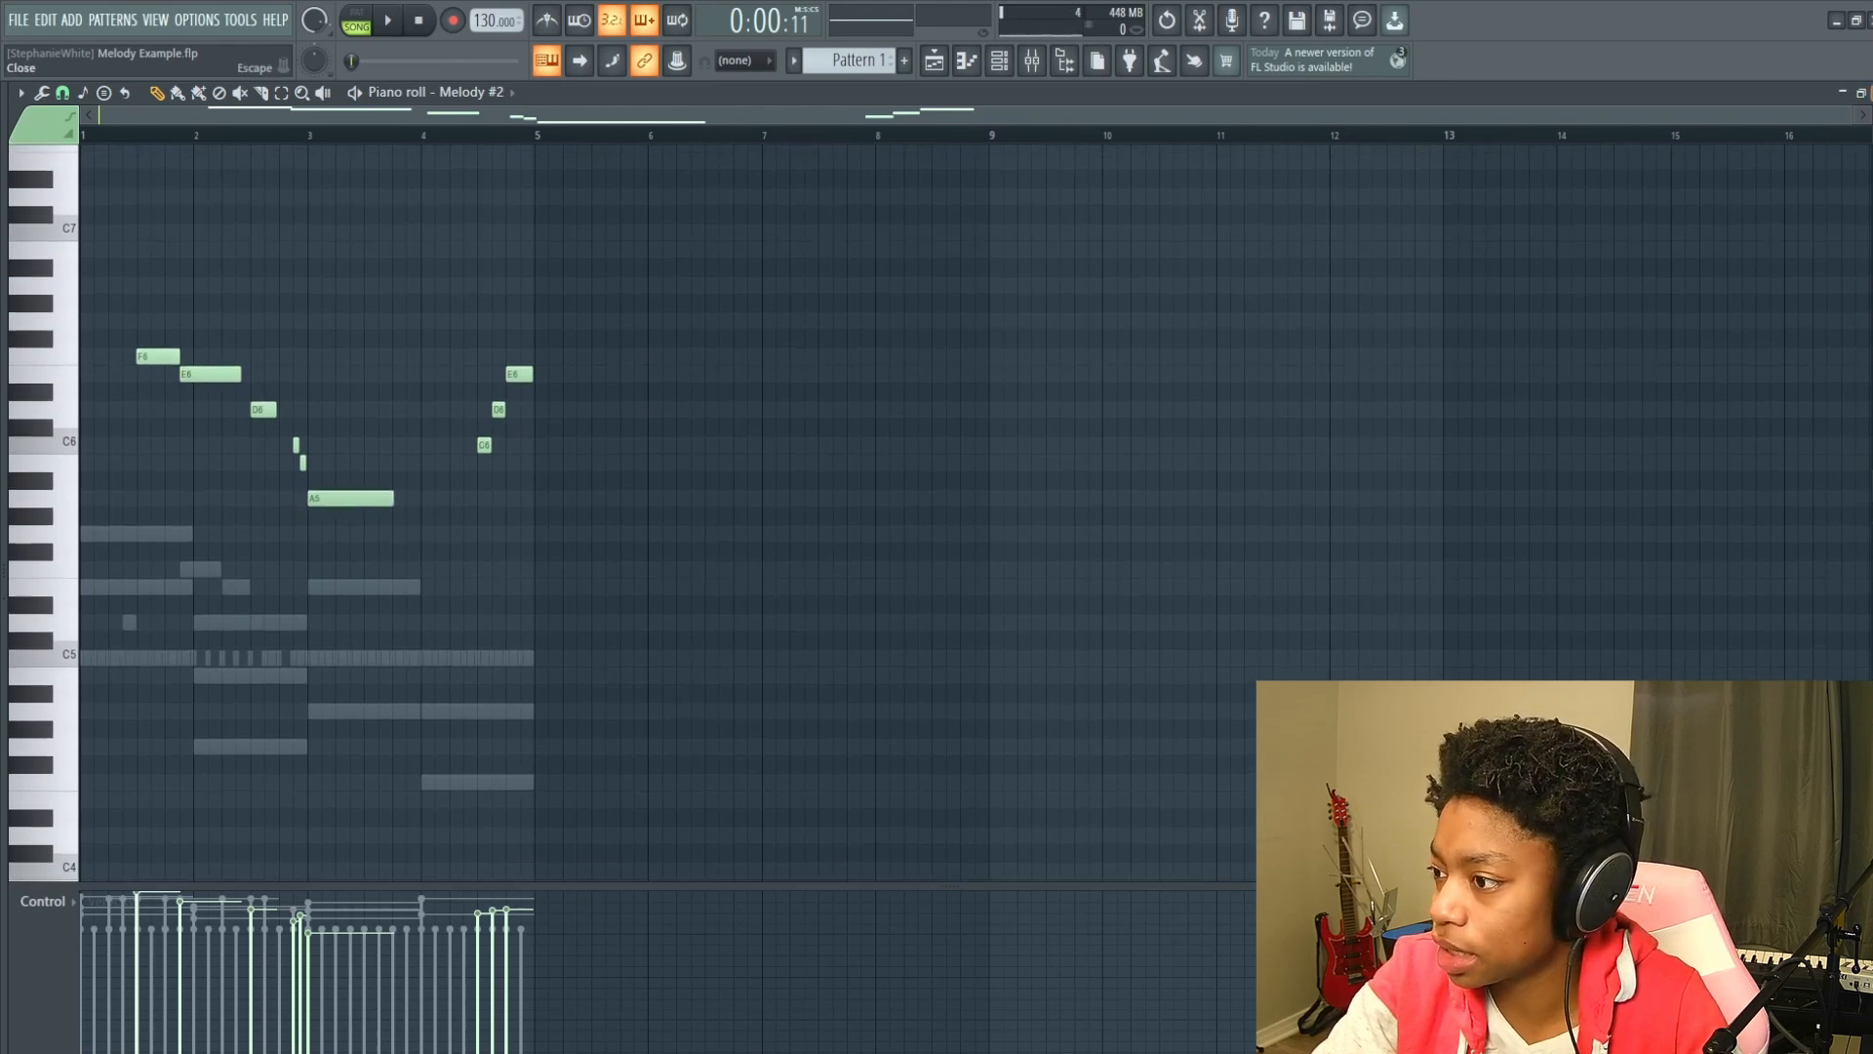
left_click(1869, 93)
right_click(644, 193)
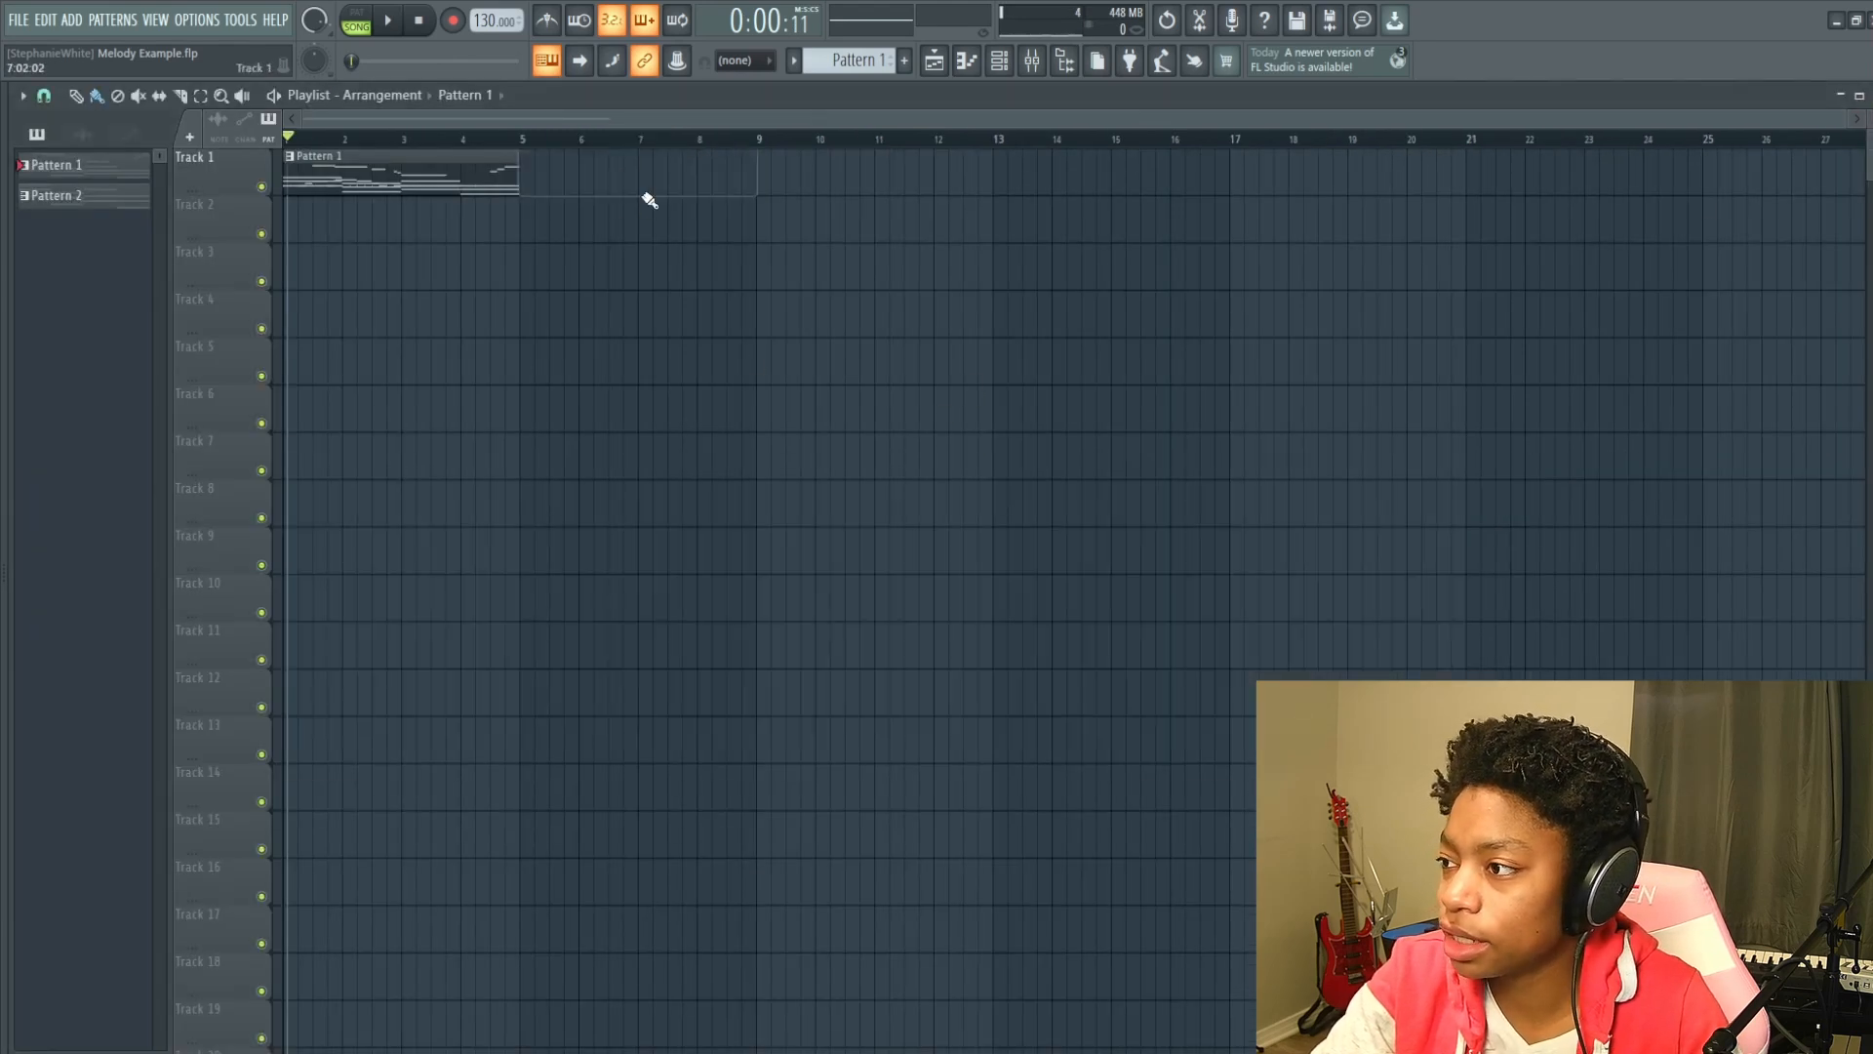
left_click(287, 190)
left_click(283, 139)
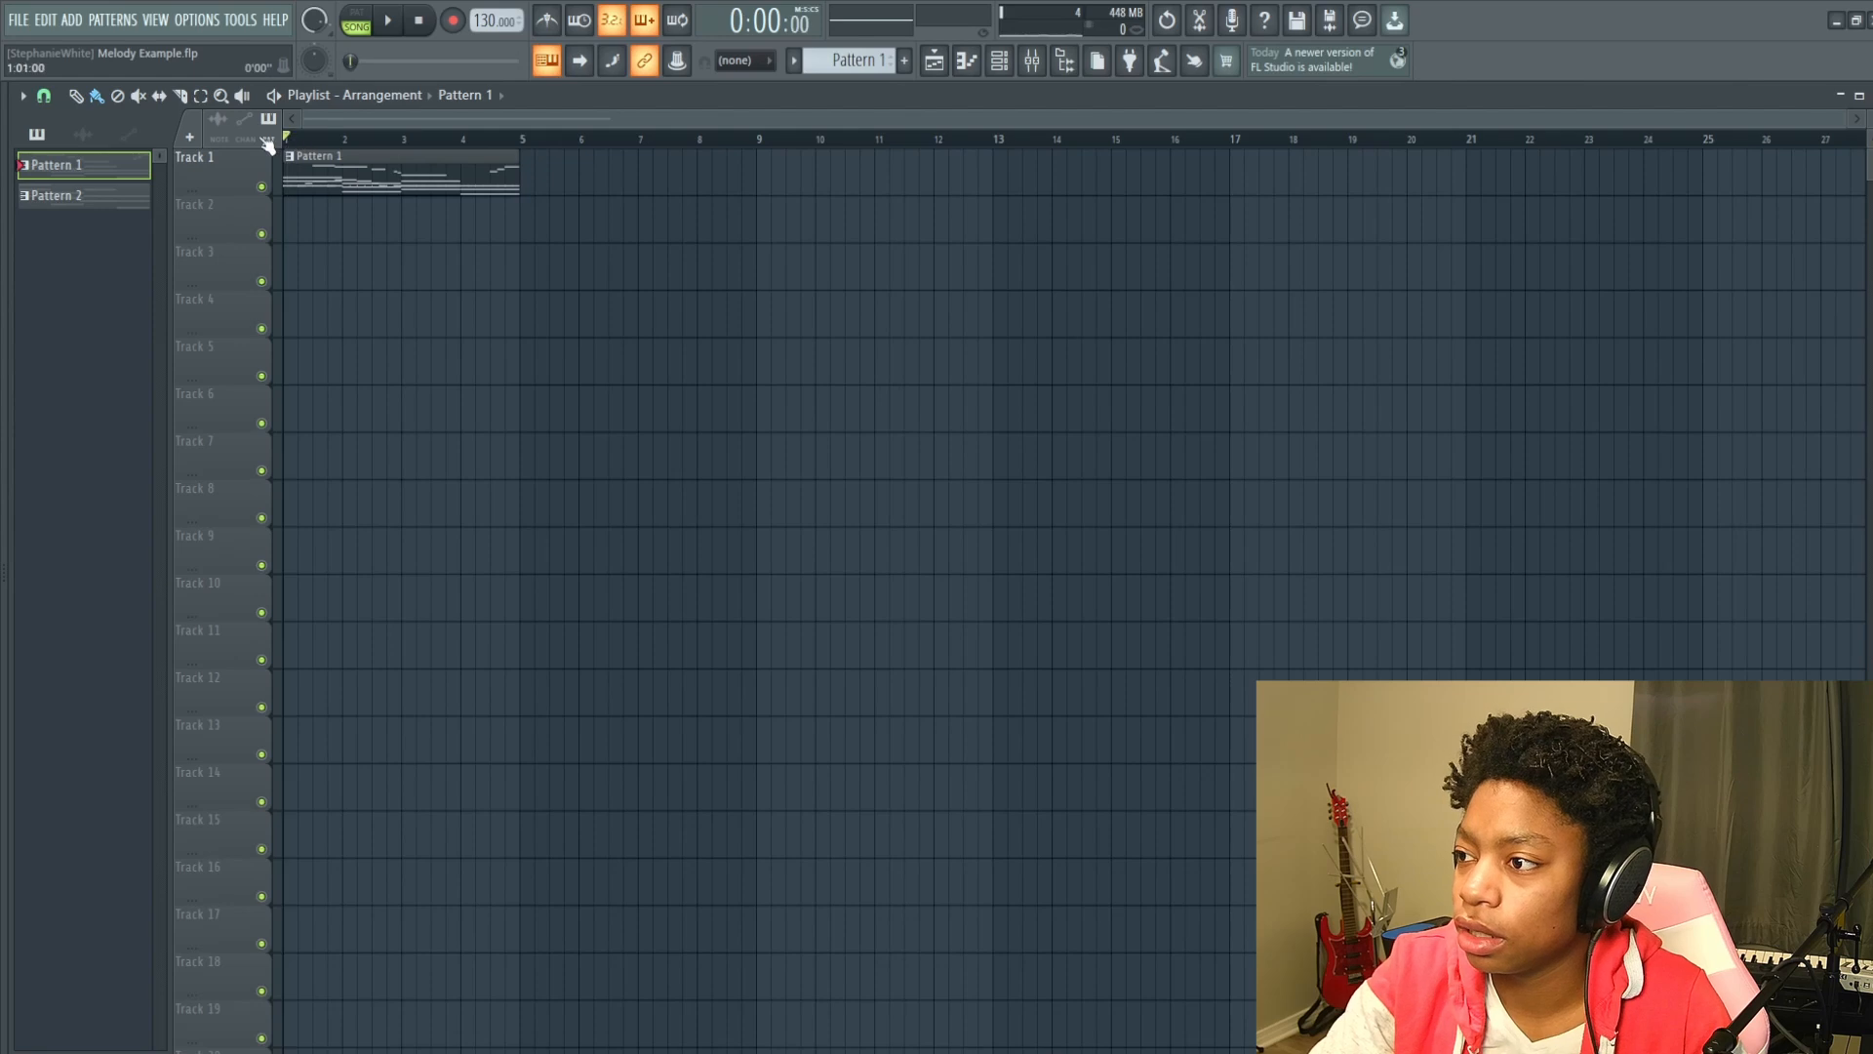
left_click(535, 177)
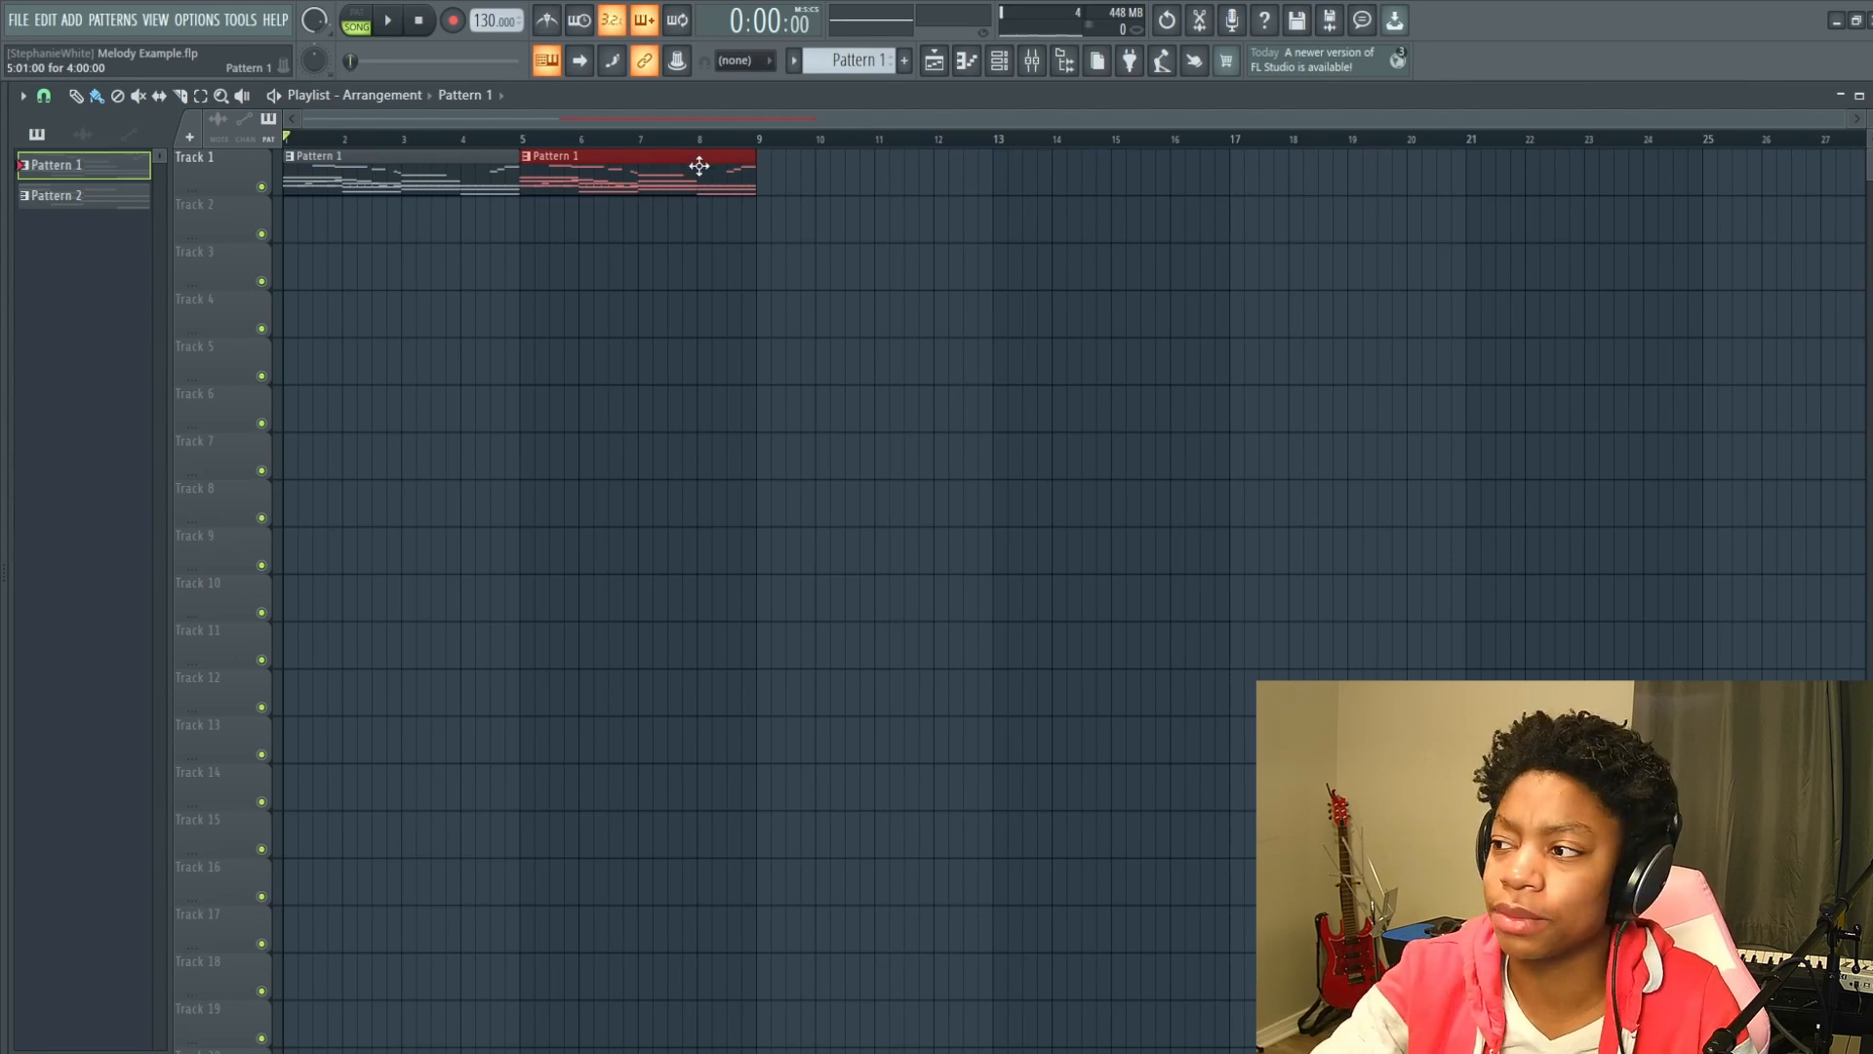
right_click(530, 166)
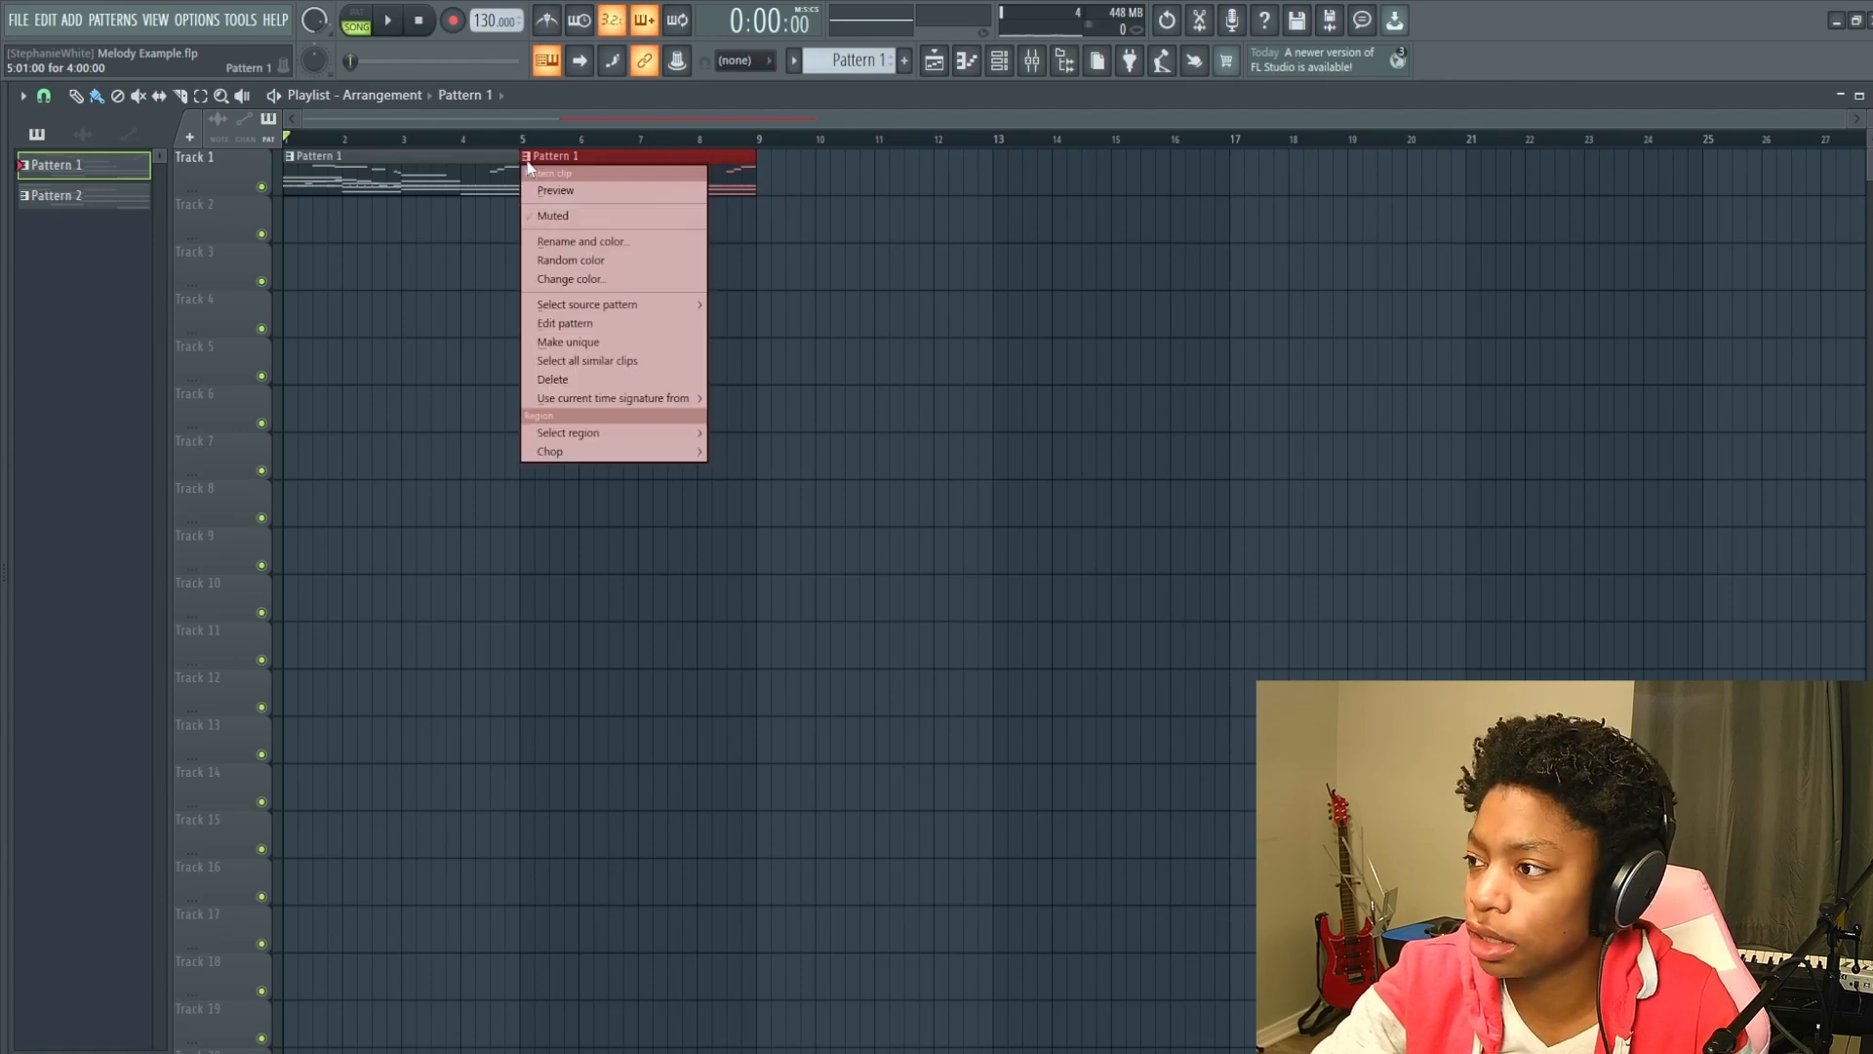
left_click(571, 345)
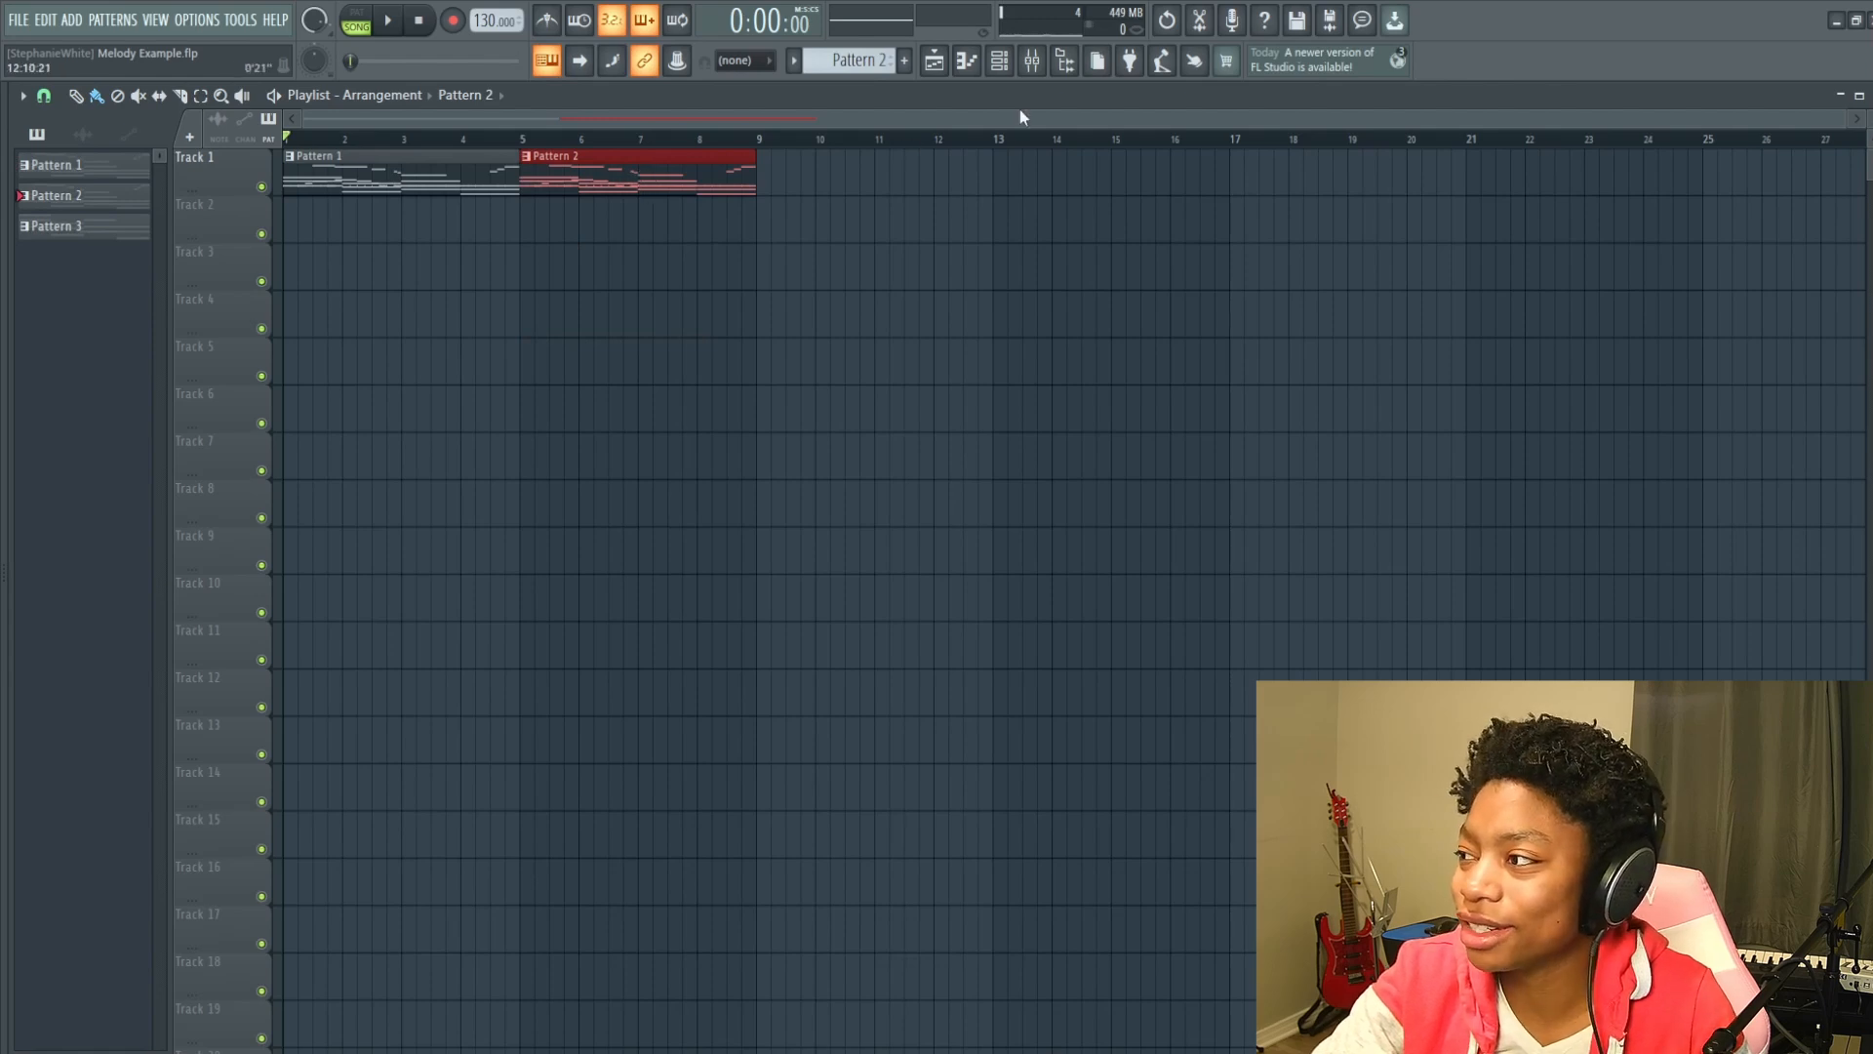
Open Pattern 2's Melody #2 notes in the piano roll and raise the D6 note in bar 2 to G6.
left_click(966, 61)
scroll(849, 318, "up", 2)
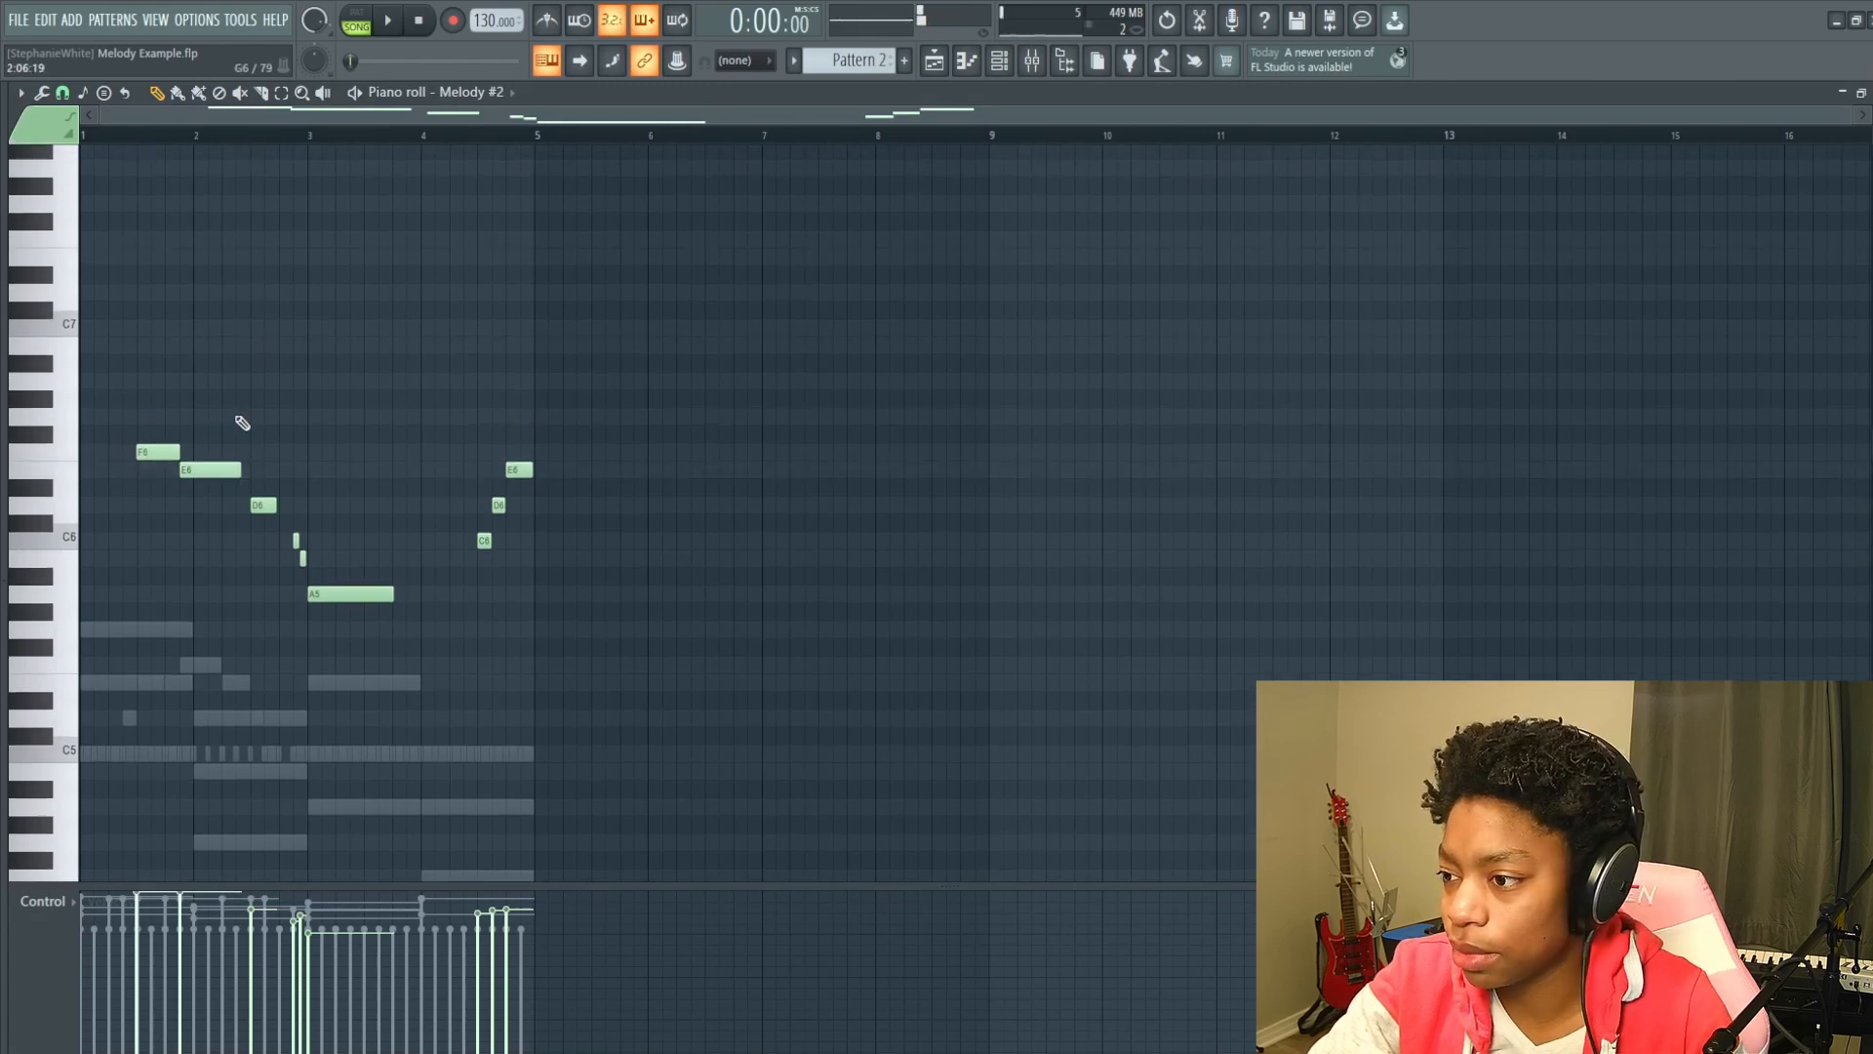
scroll(238, 420, "up", 4, "ctrl")
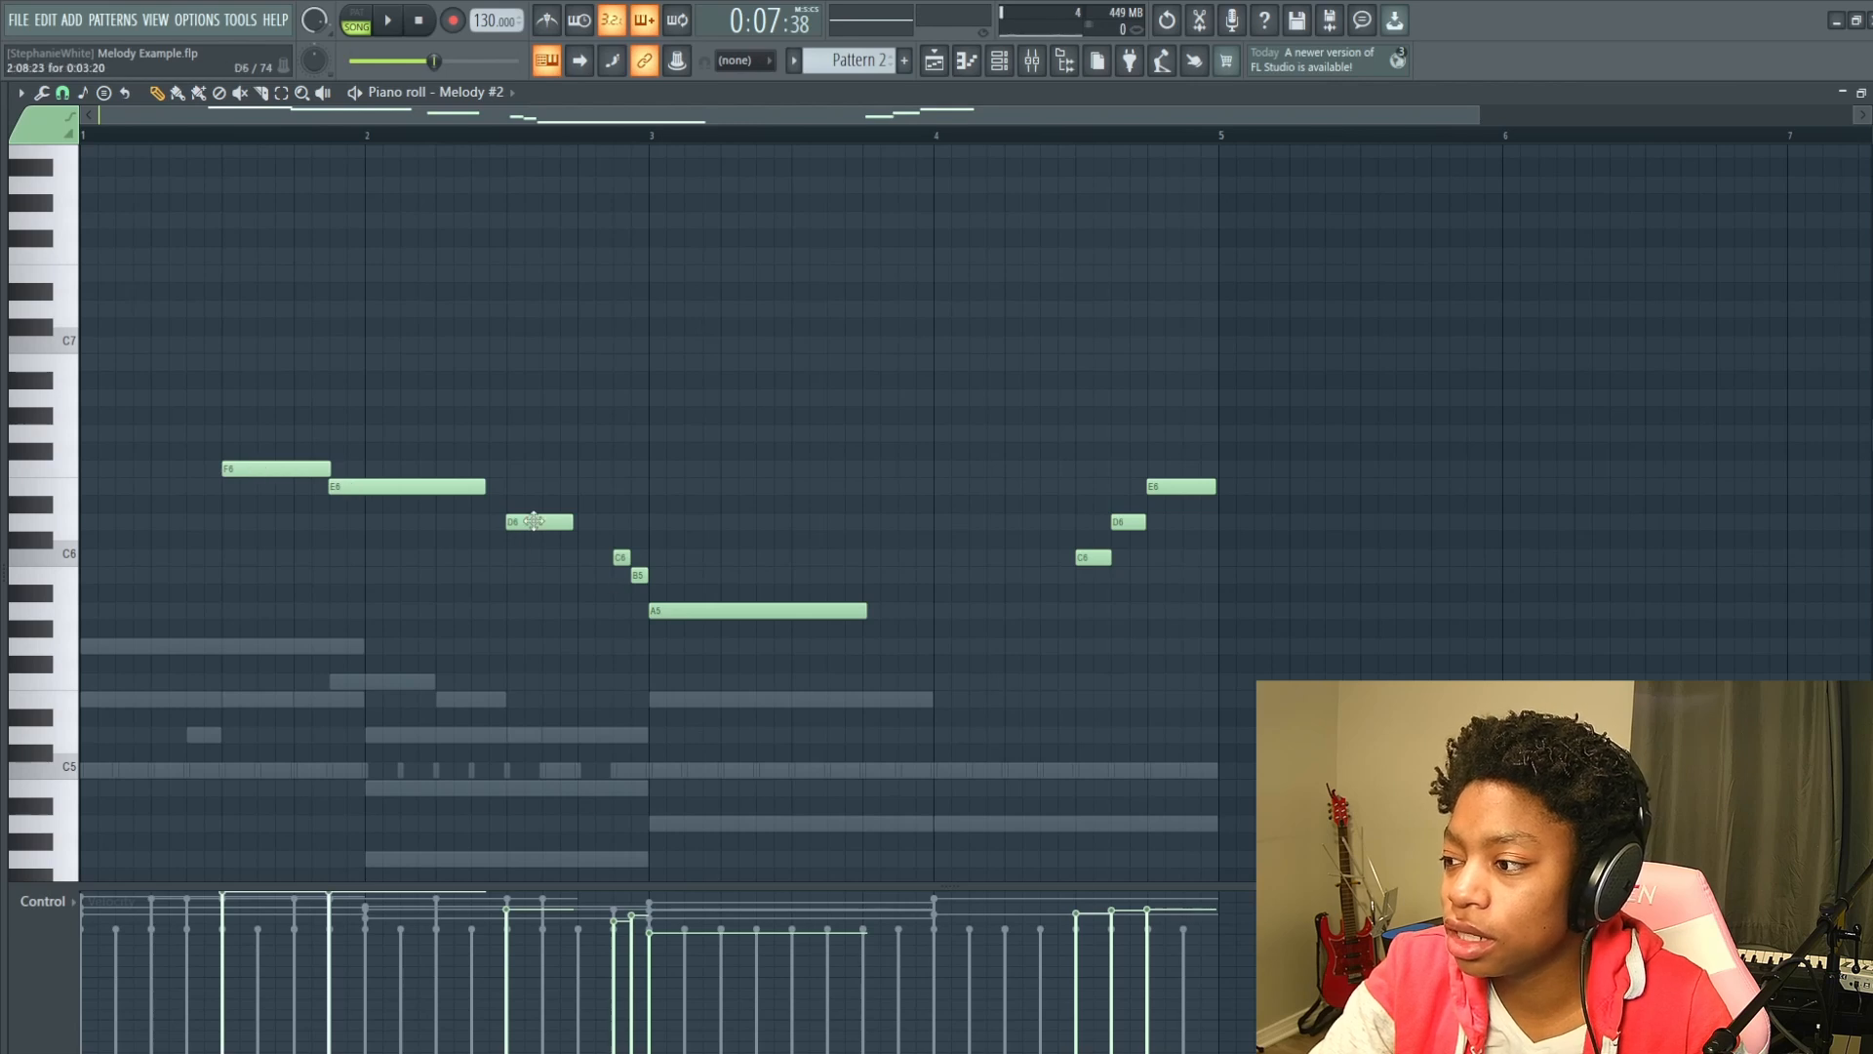
left_click_drag(540, 518, 541, 427)
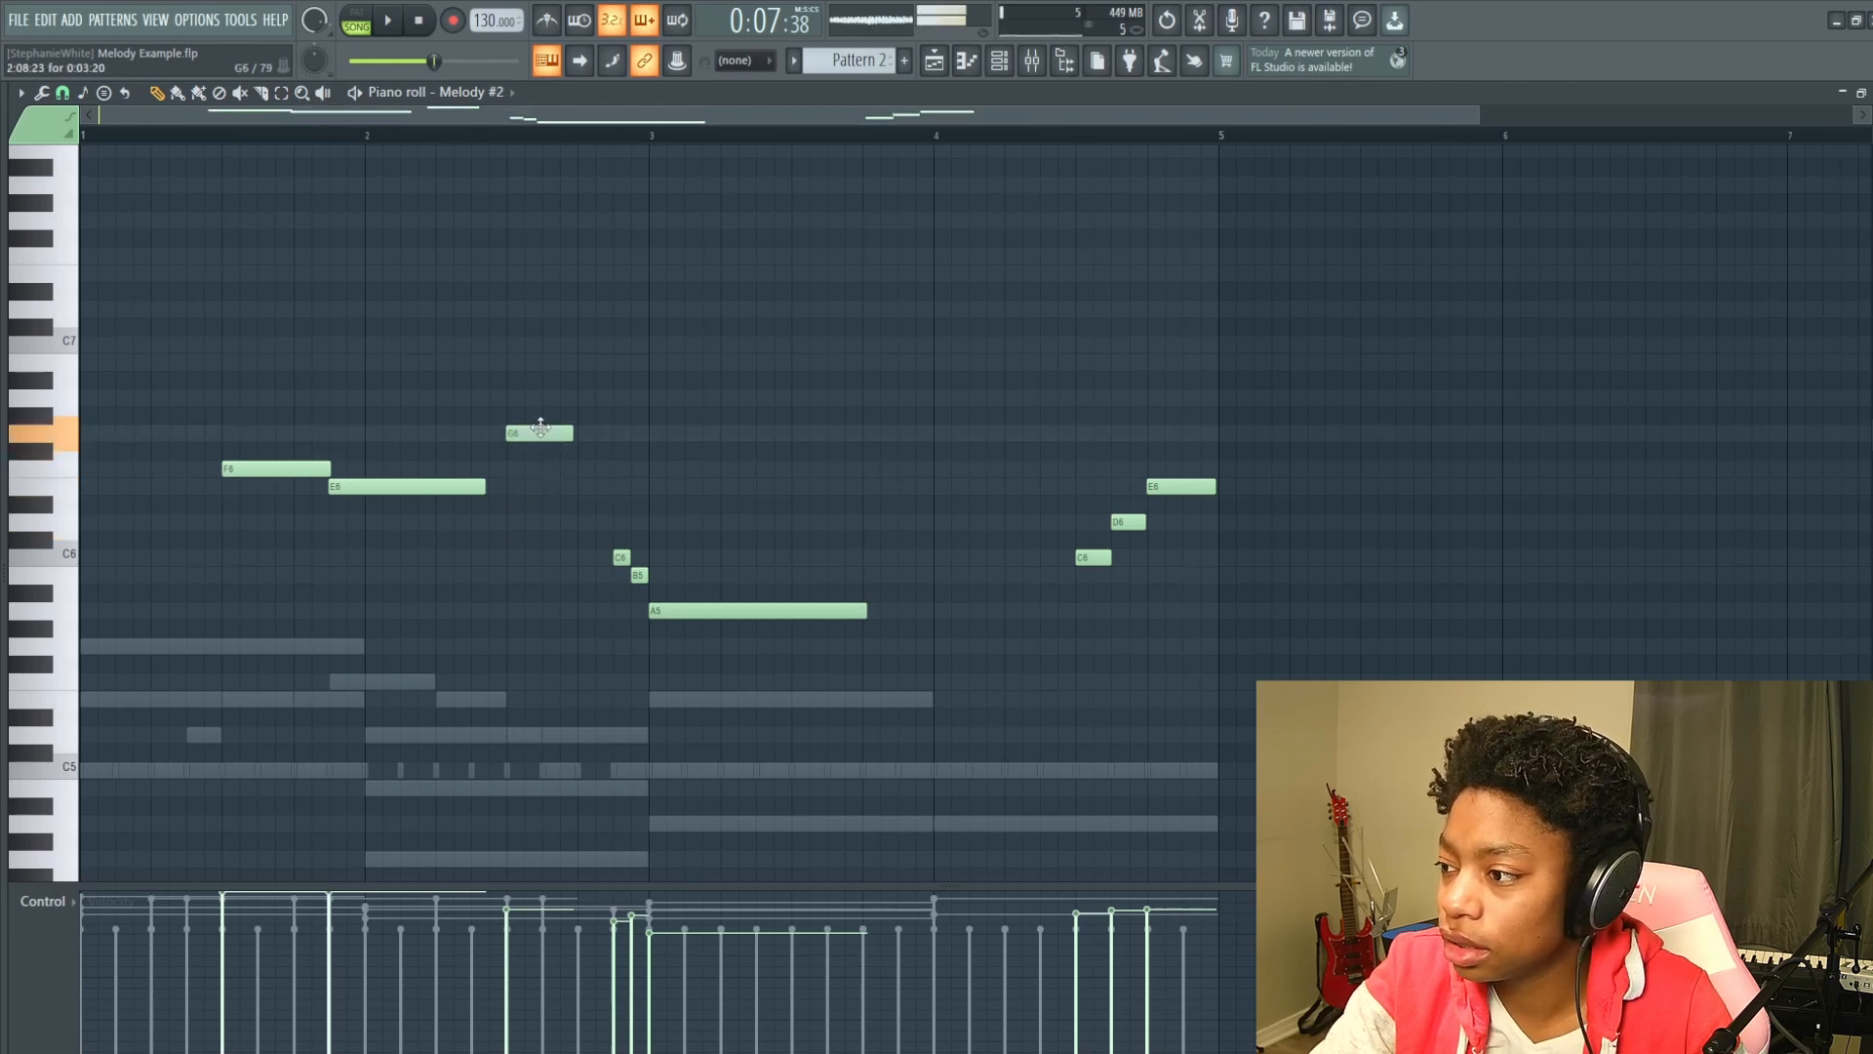
Raise the C6, B5 and A5 notes around bar 3 to E6, D6 and C6, and lower the last two notes to B5 and C6.
left_click(616, 542)
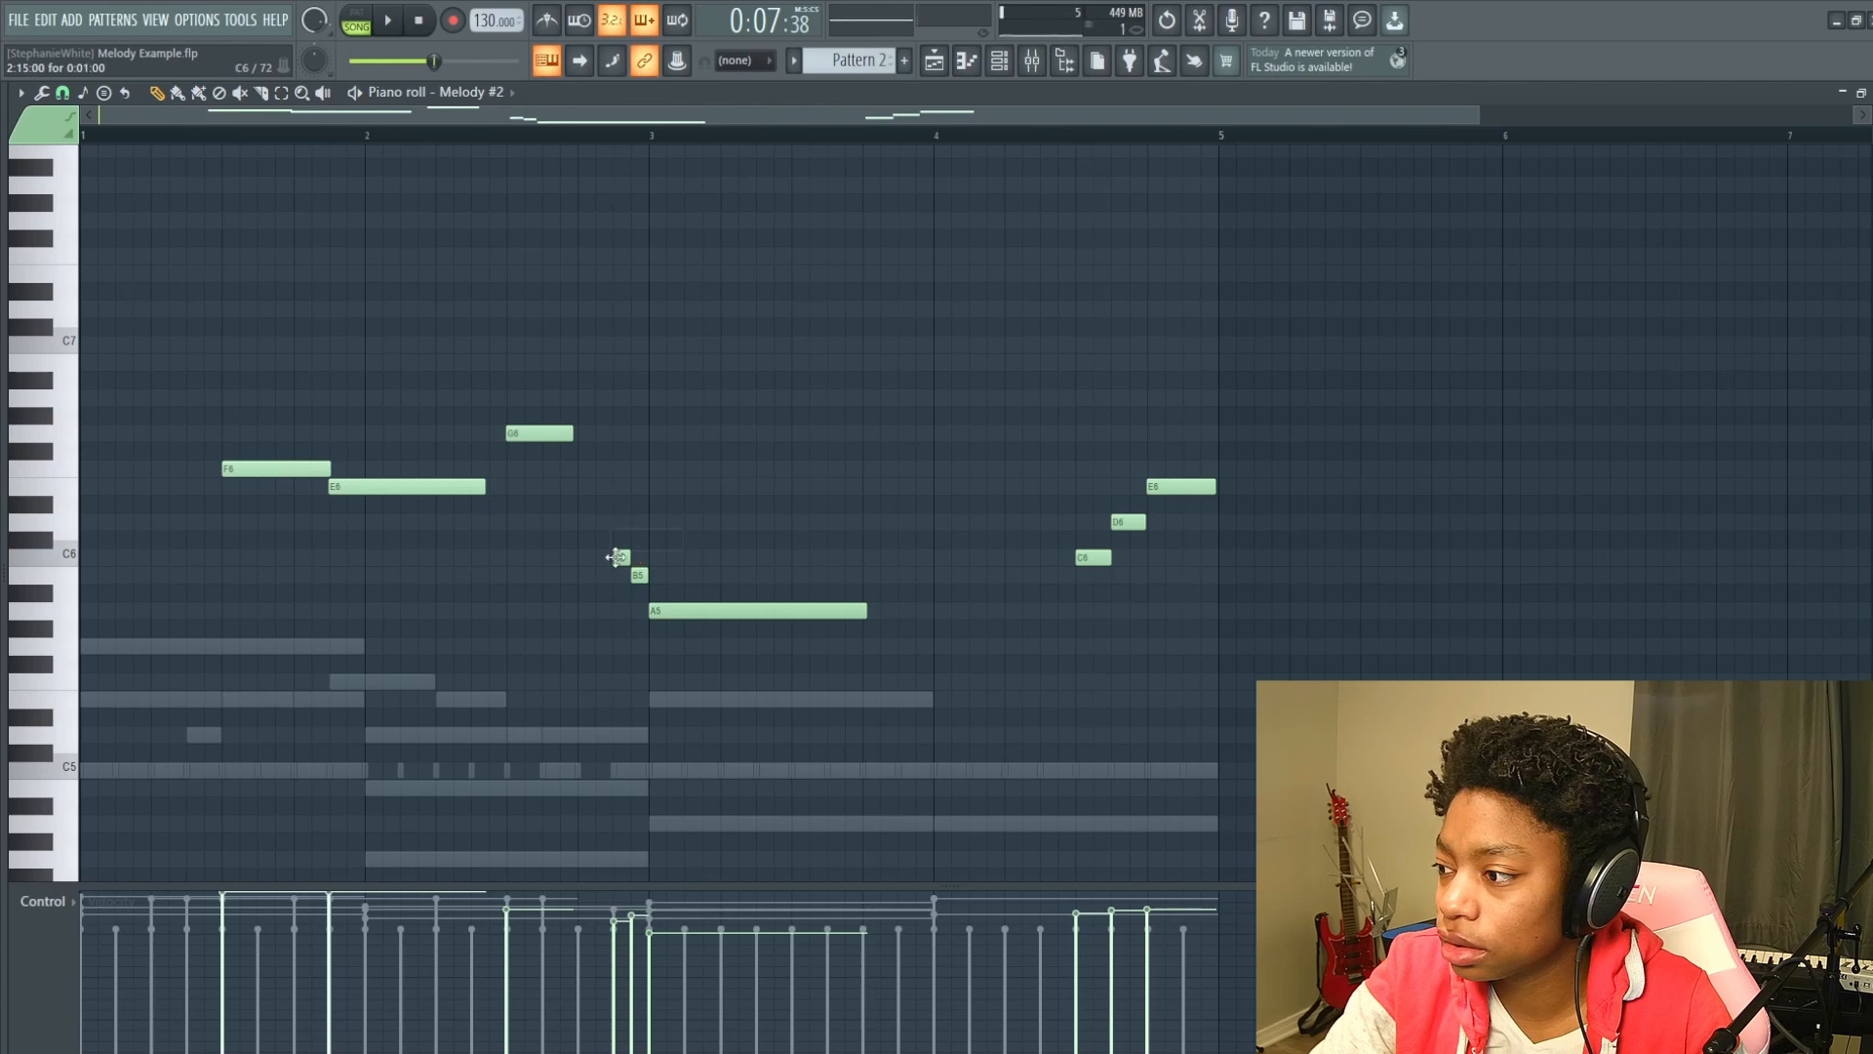
left_click(617, 557)
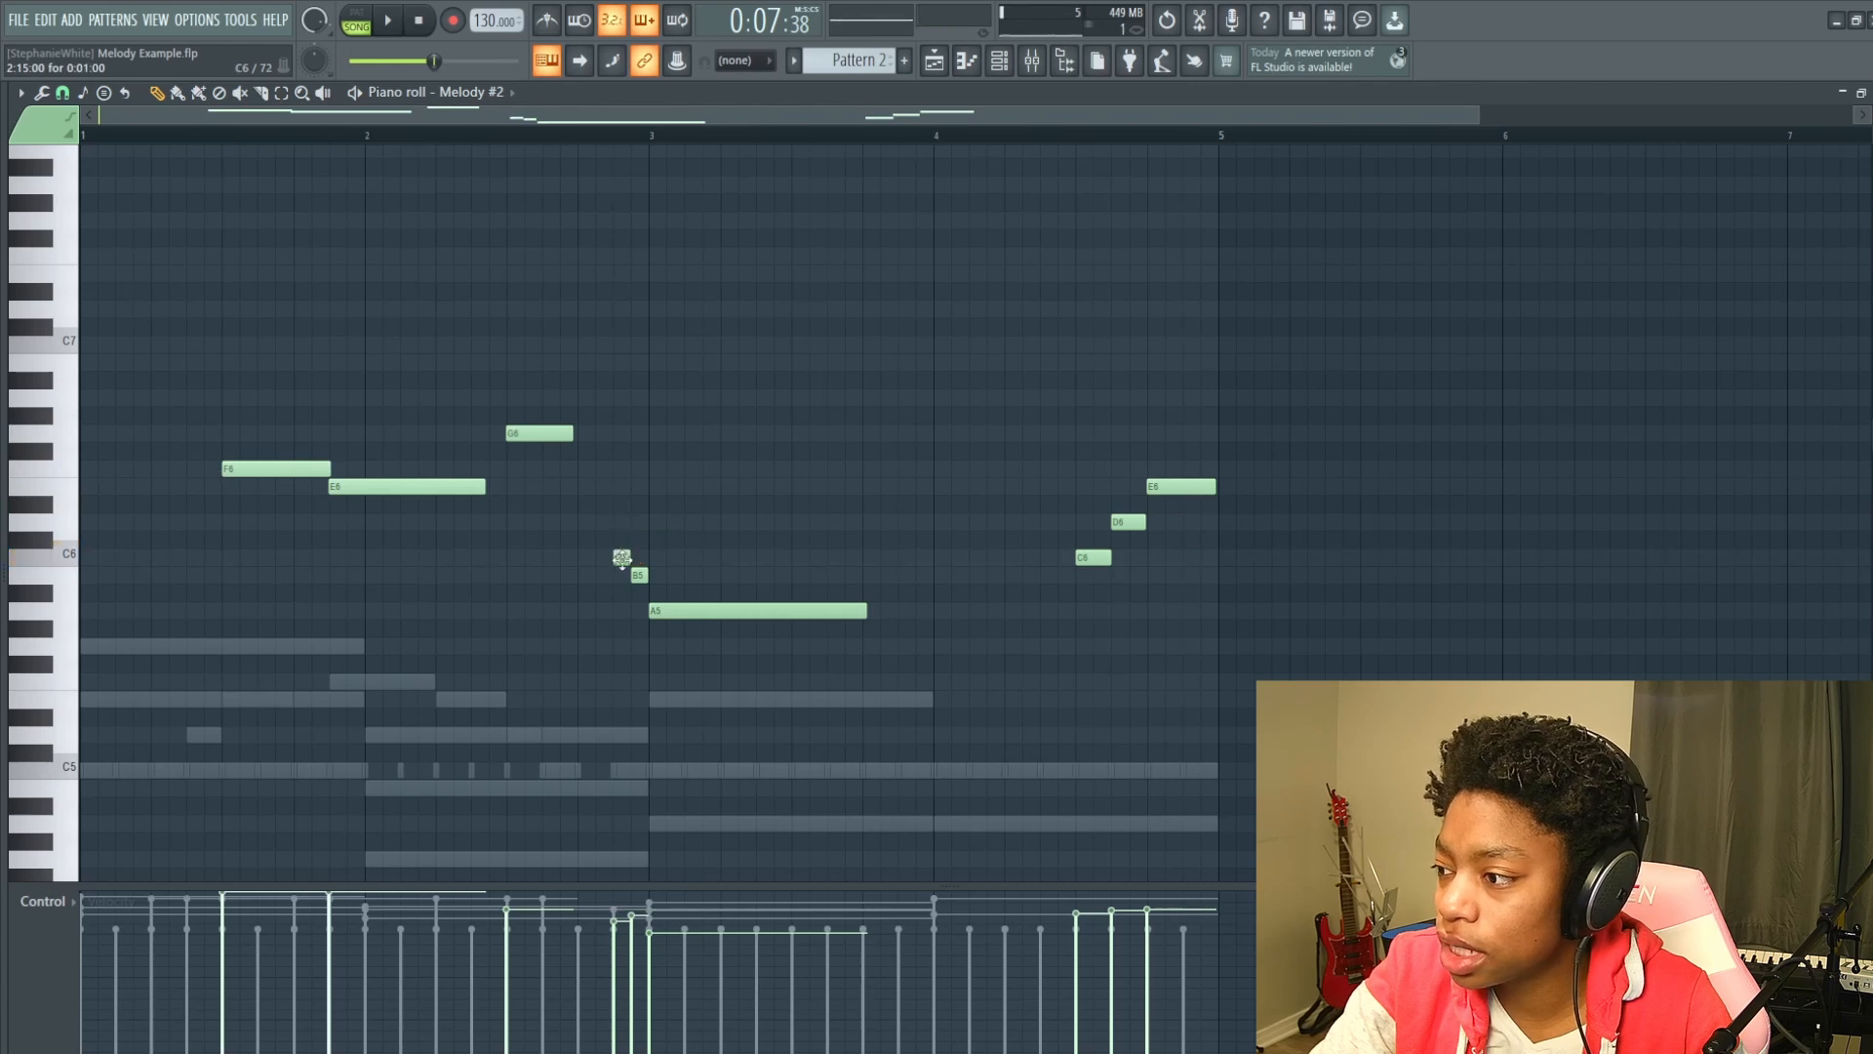
left_click(621, 557)
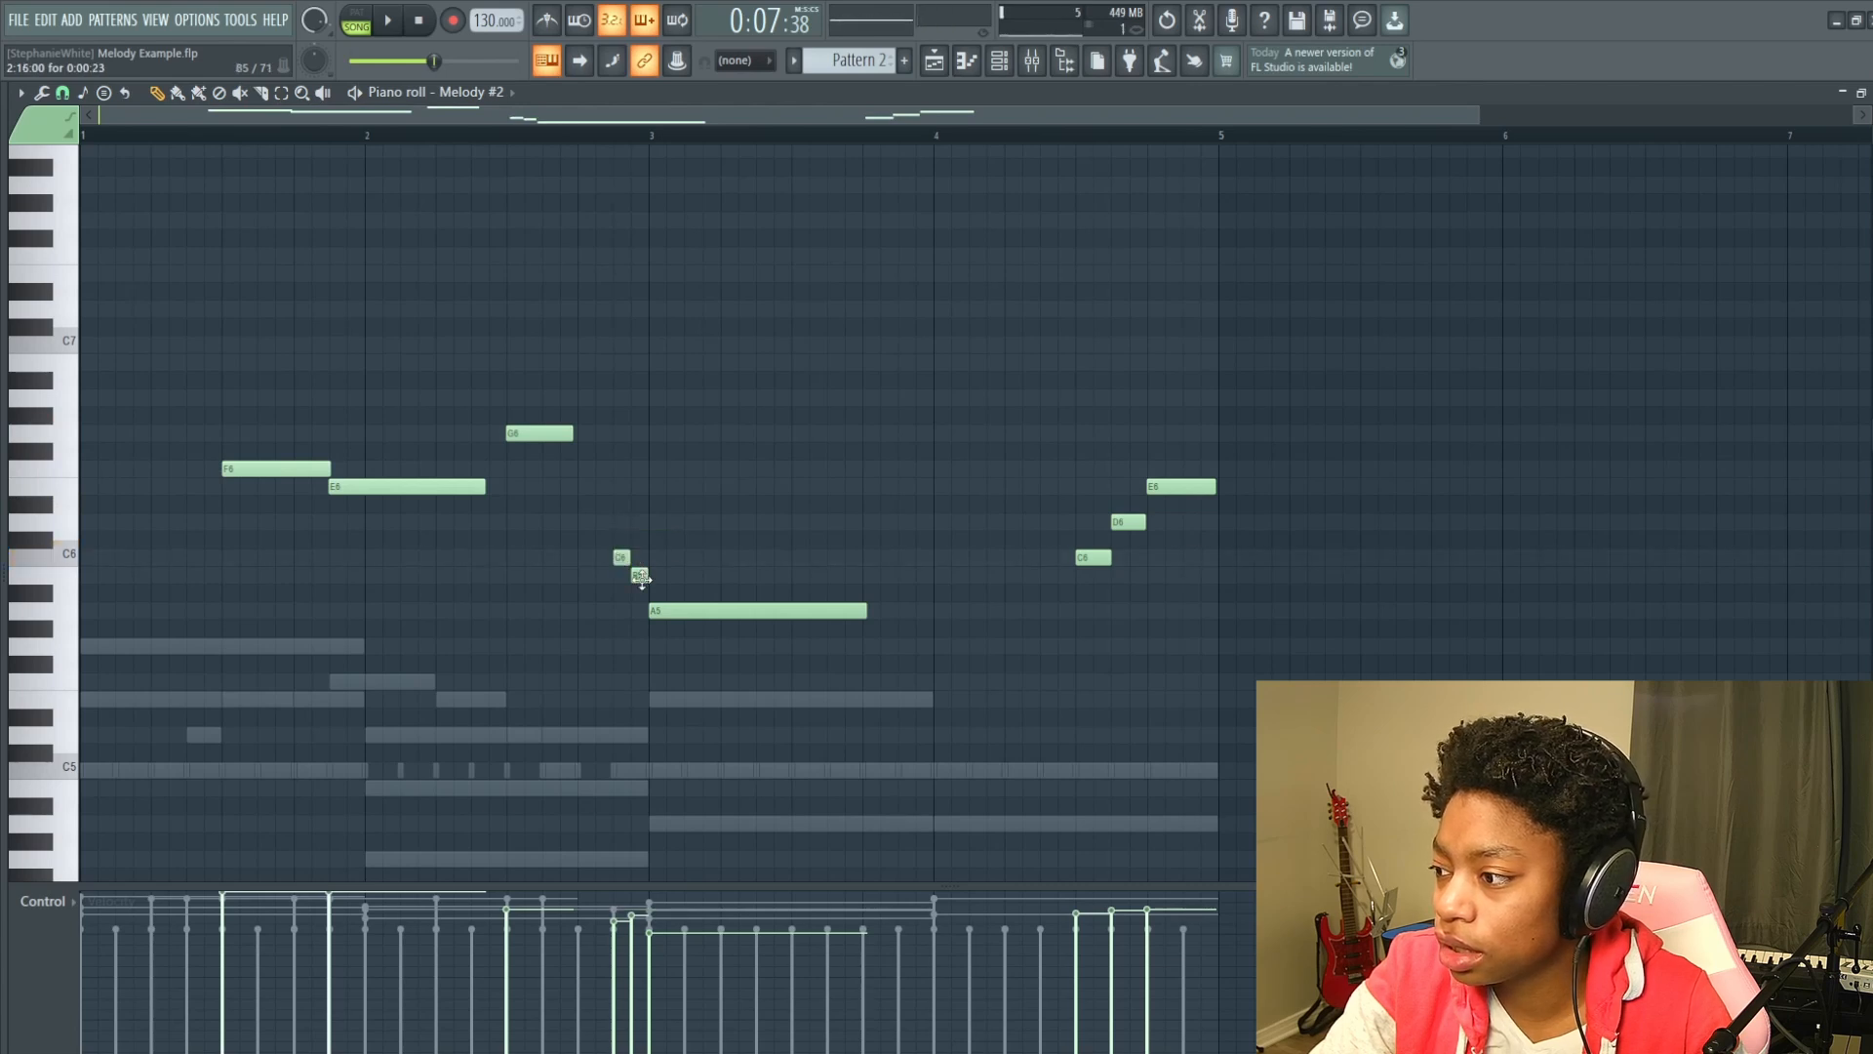
left_click_drag(621, 553, 612, 510)
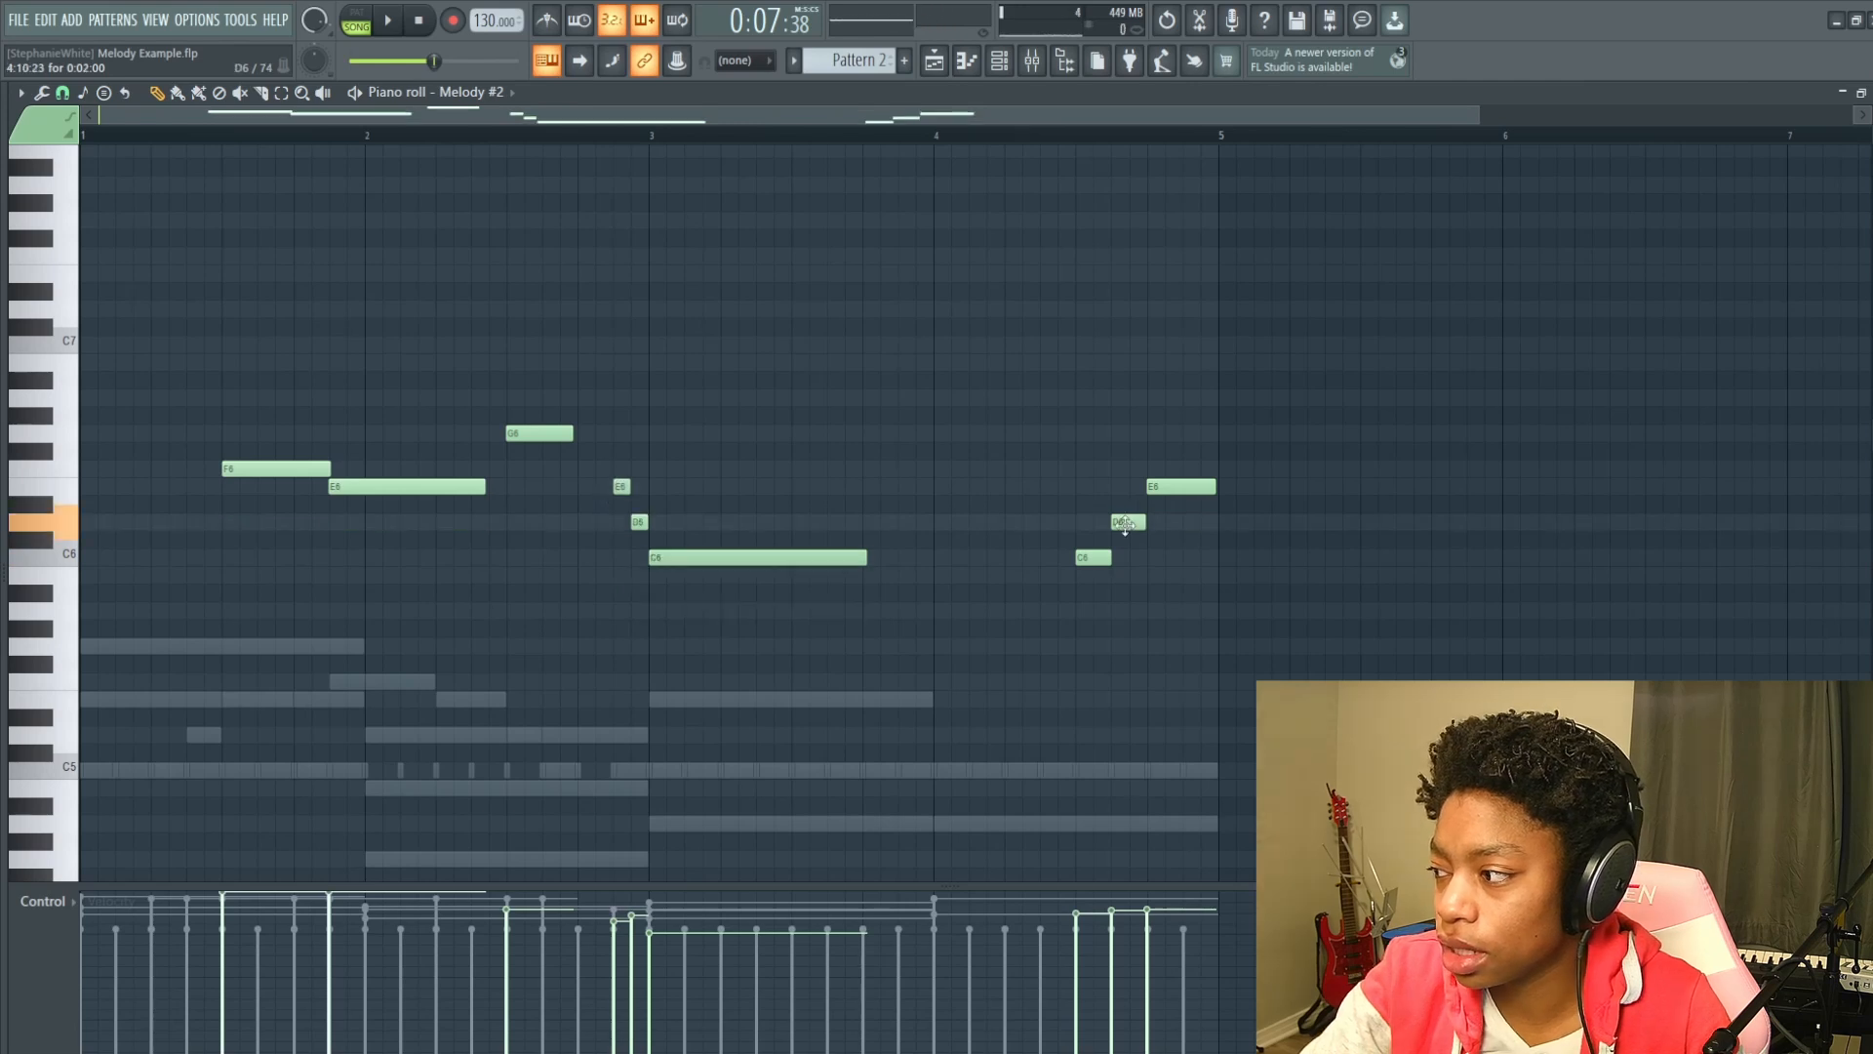
left_click_drag(1125, 524, 1129, 576)
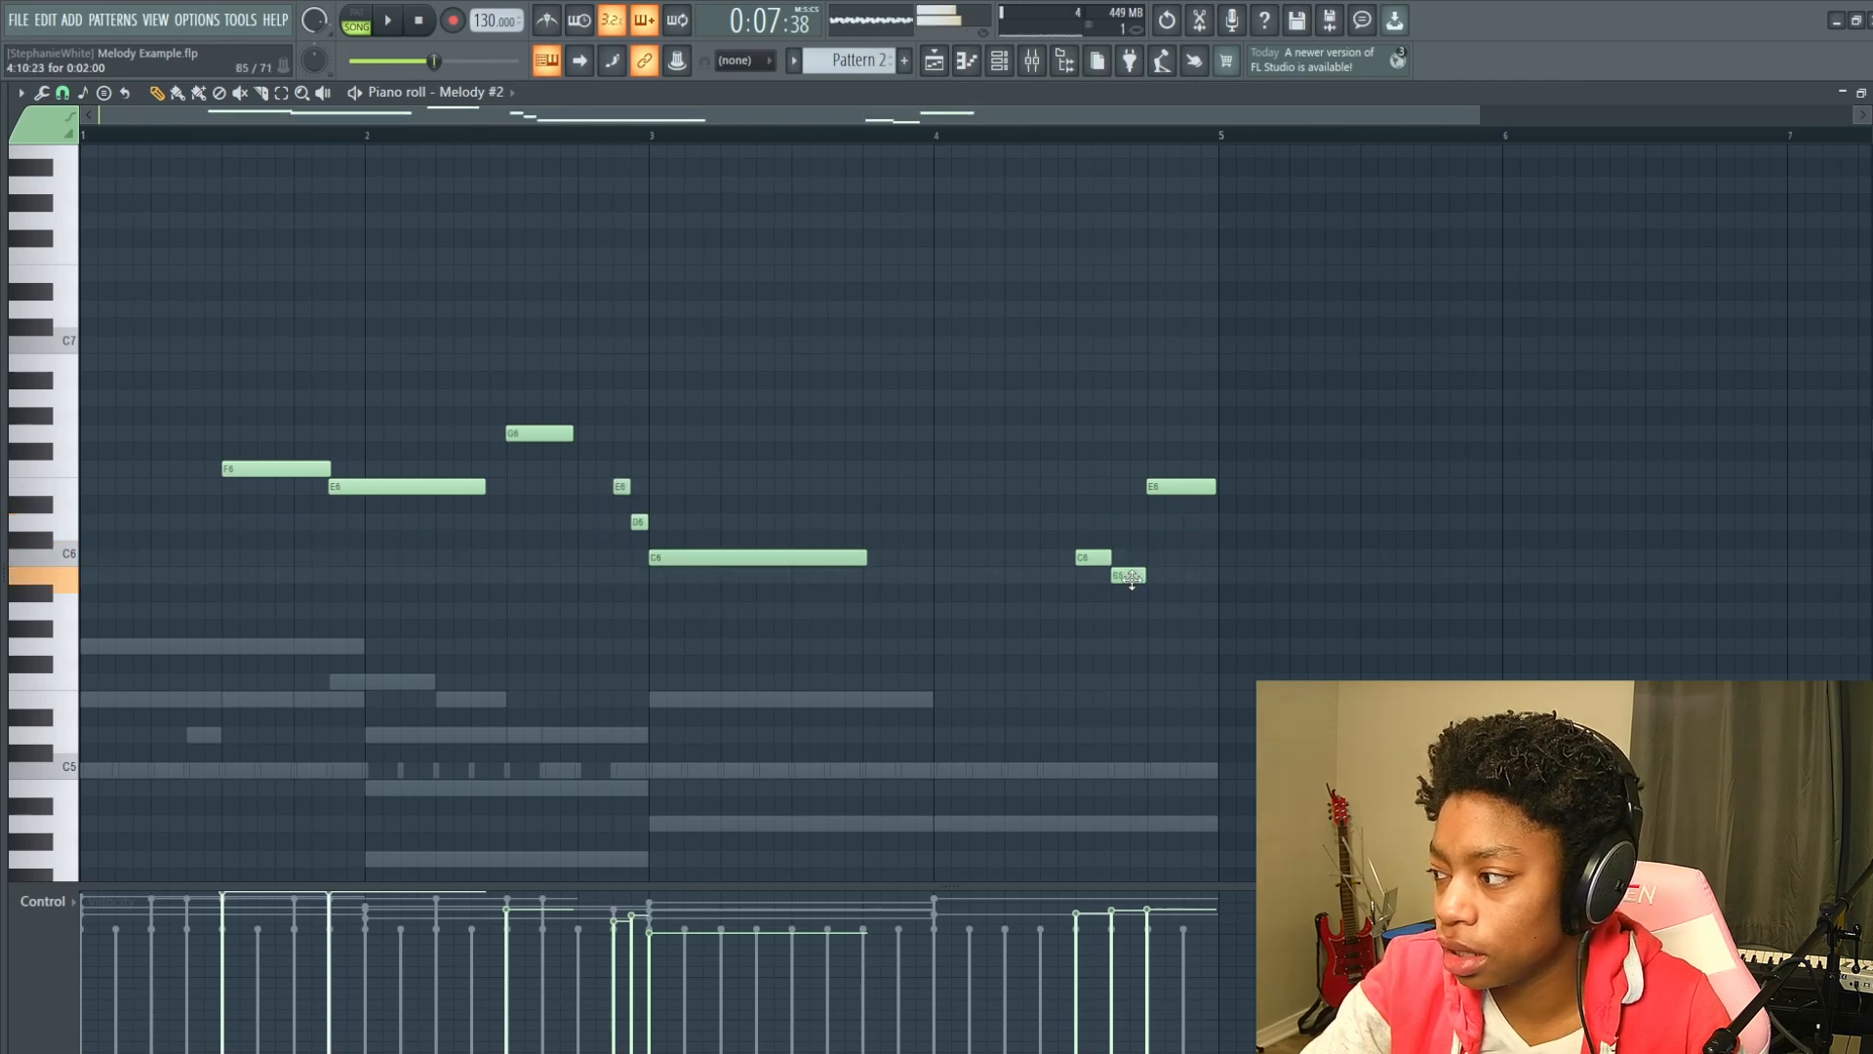
left_click_drag(1161, 513, 1163, 562)
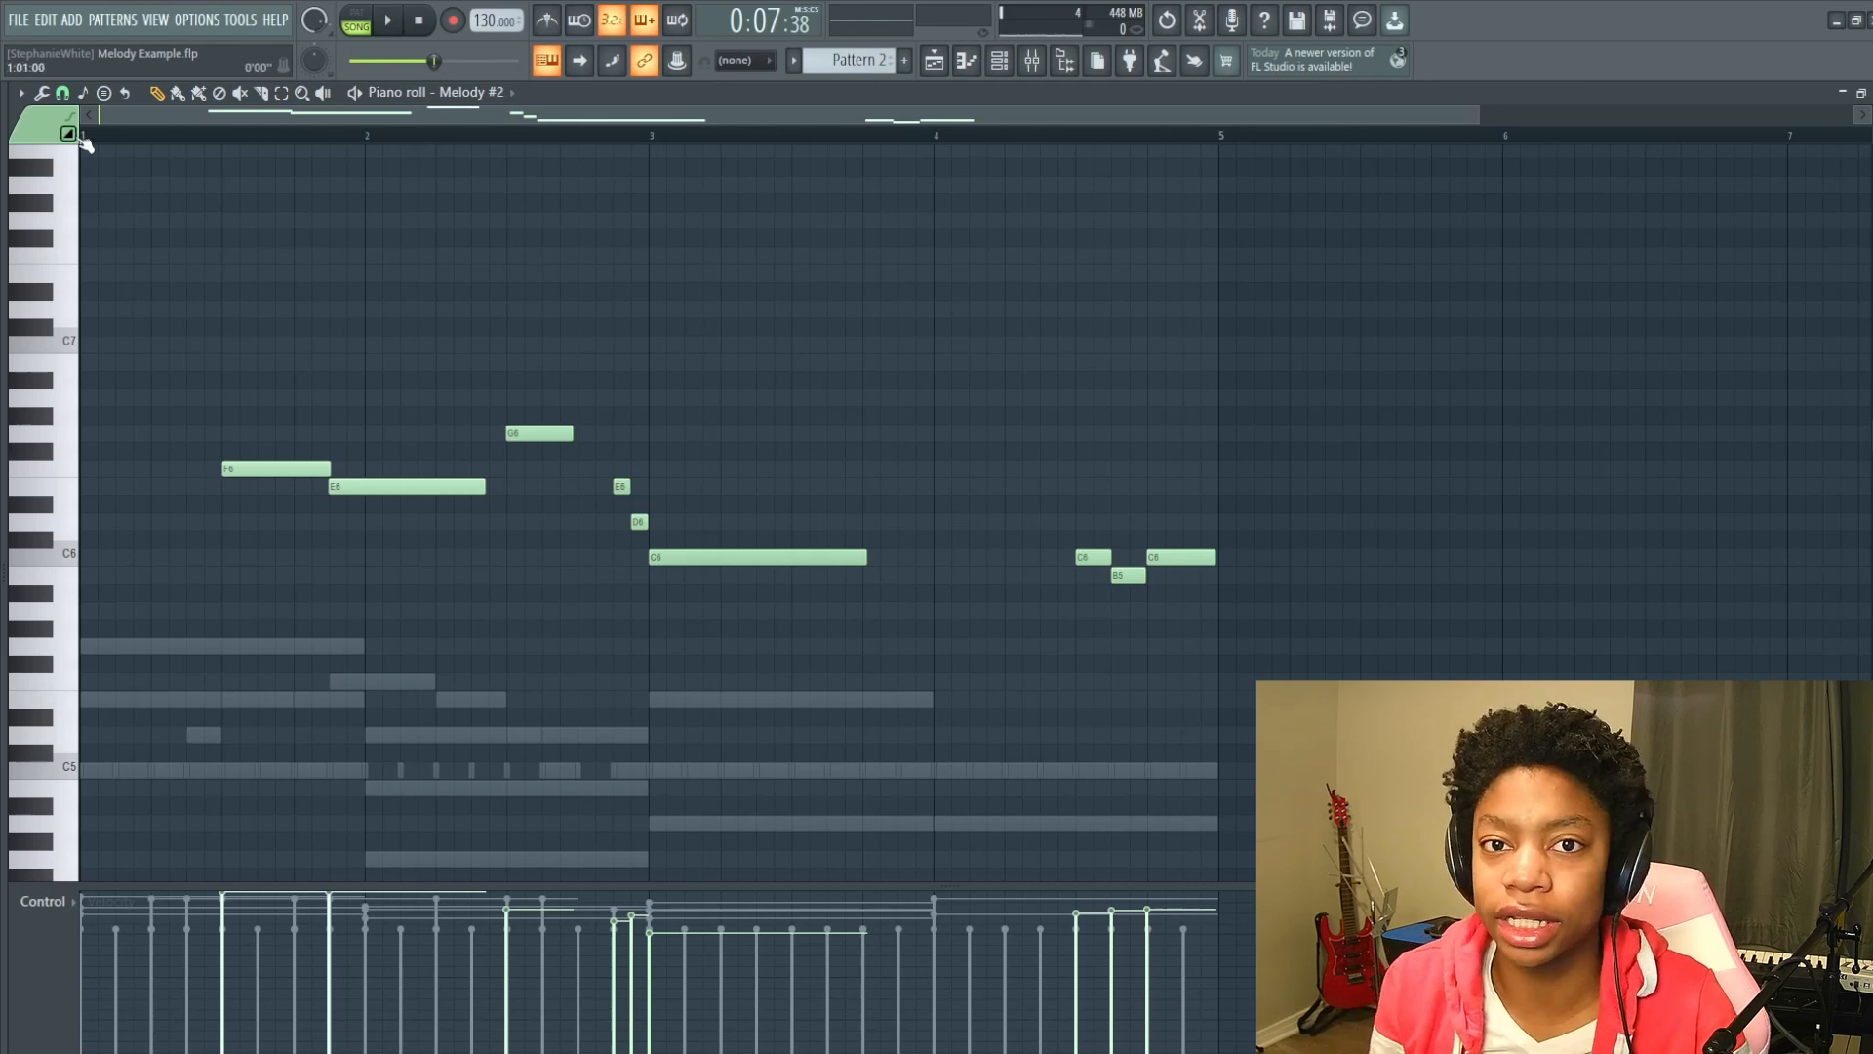
Play the edited melody, extend the G6 note in bar 2 until it meets the E6, and return to the playlist.
key("space")
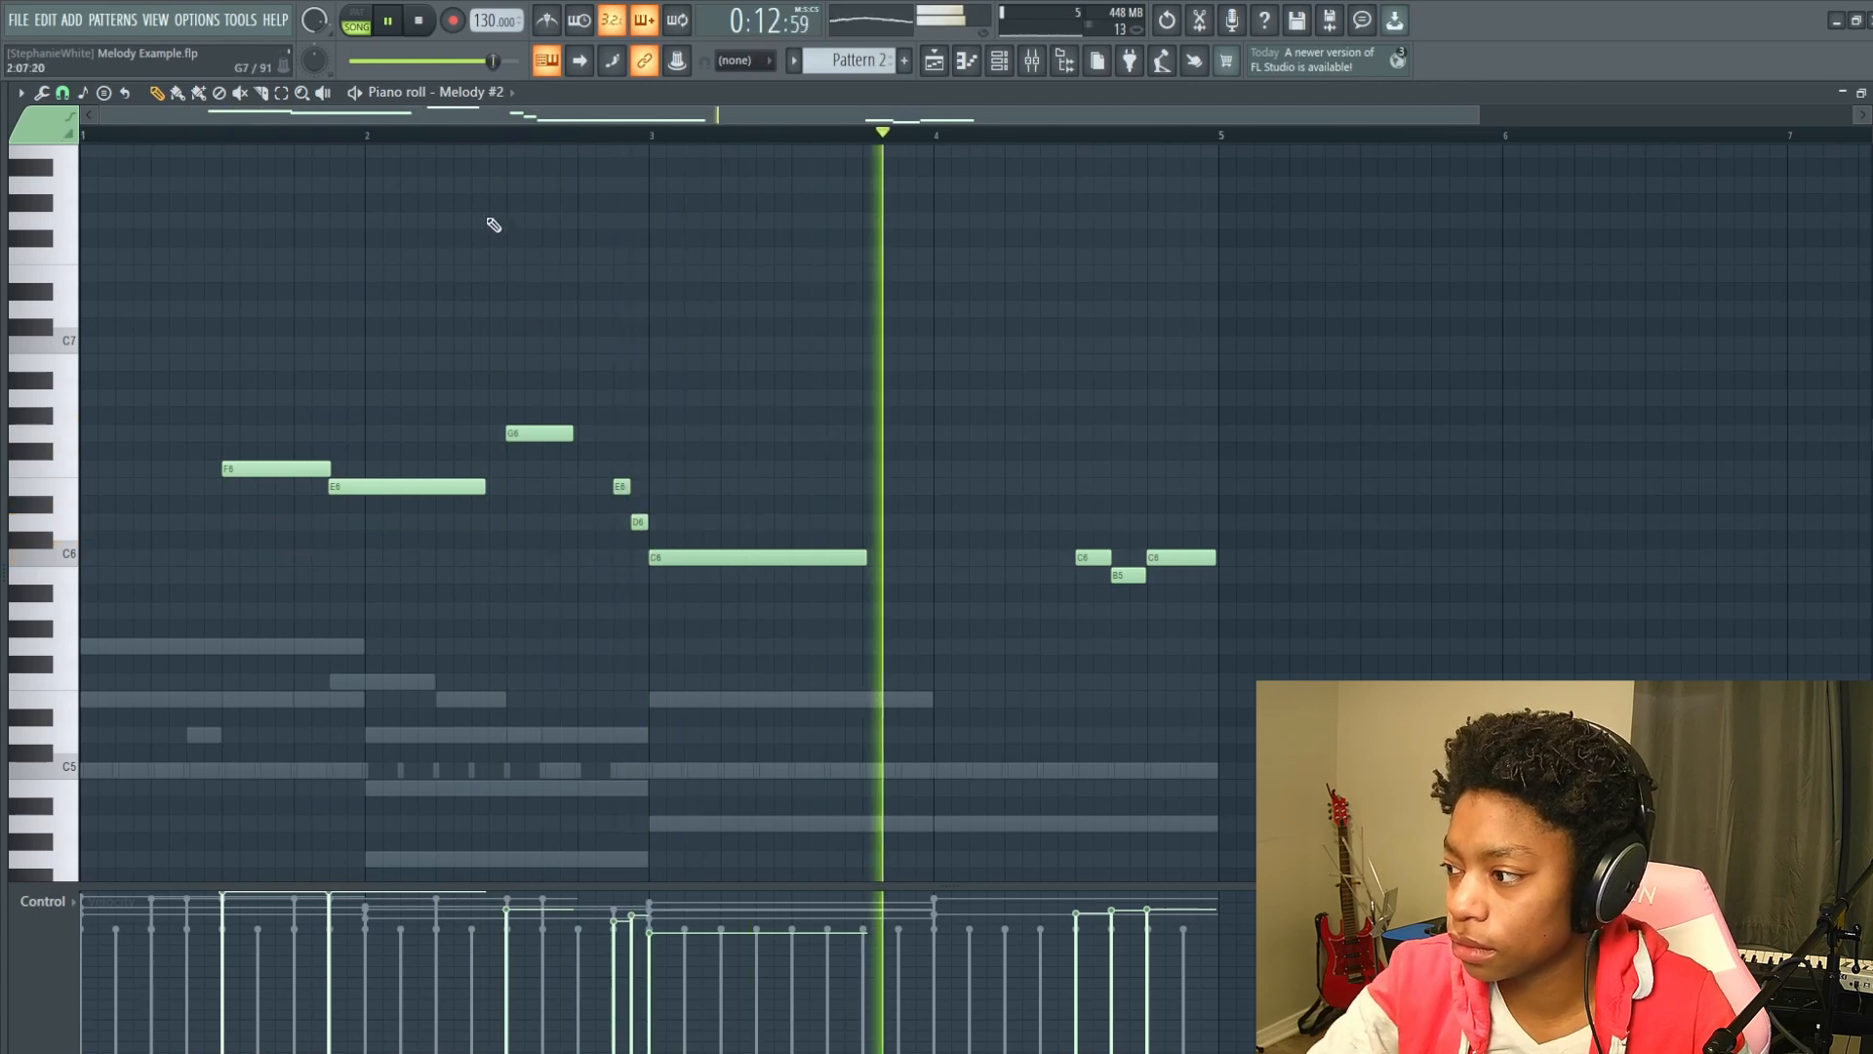
left_click_drag(573, 434, 610, 433)
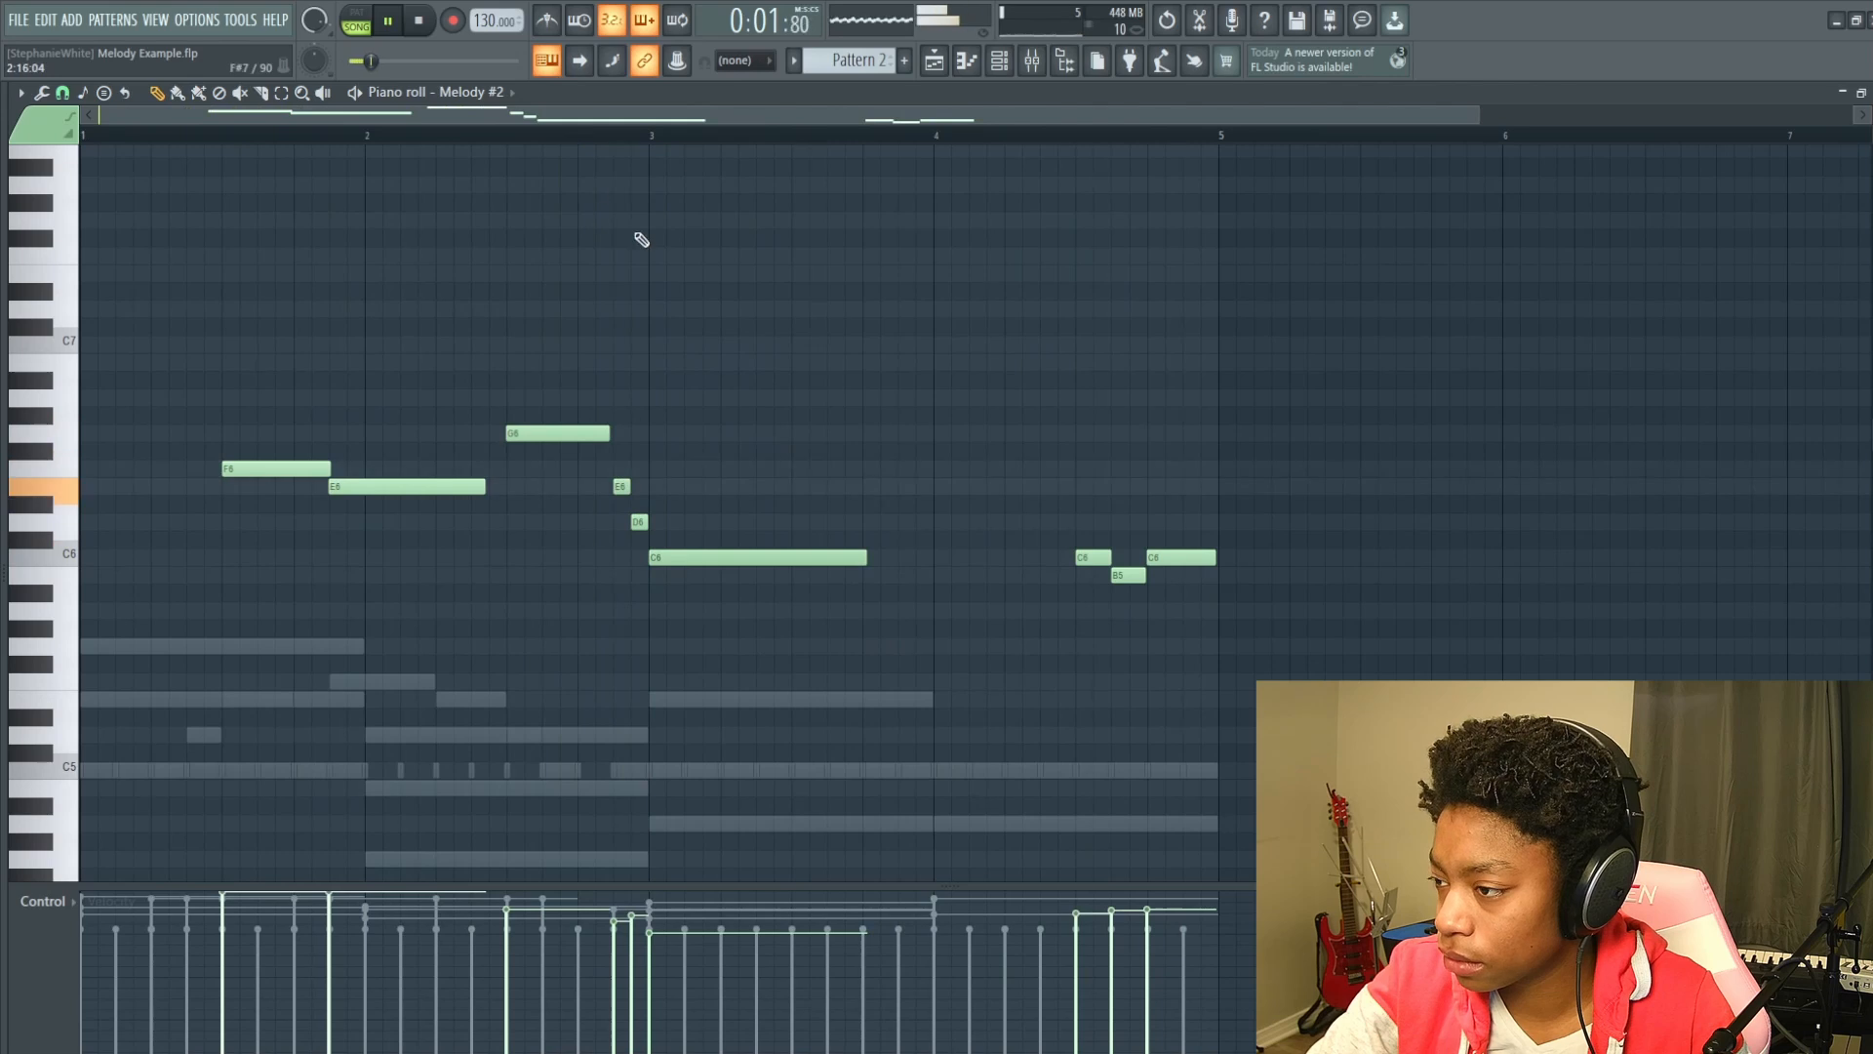
left_click(1842, 93)
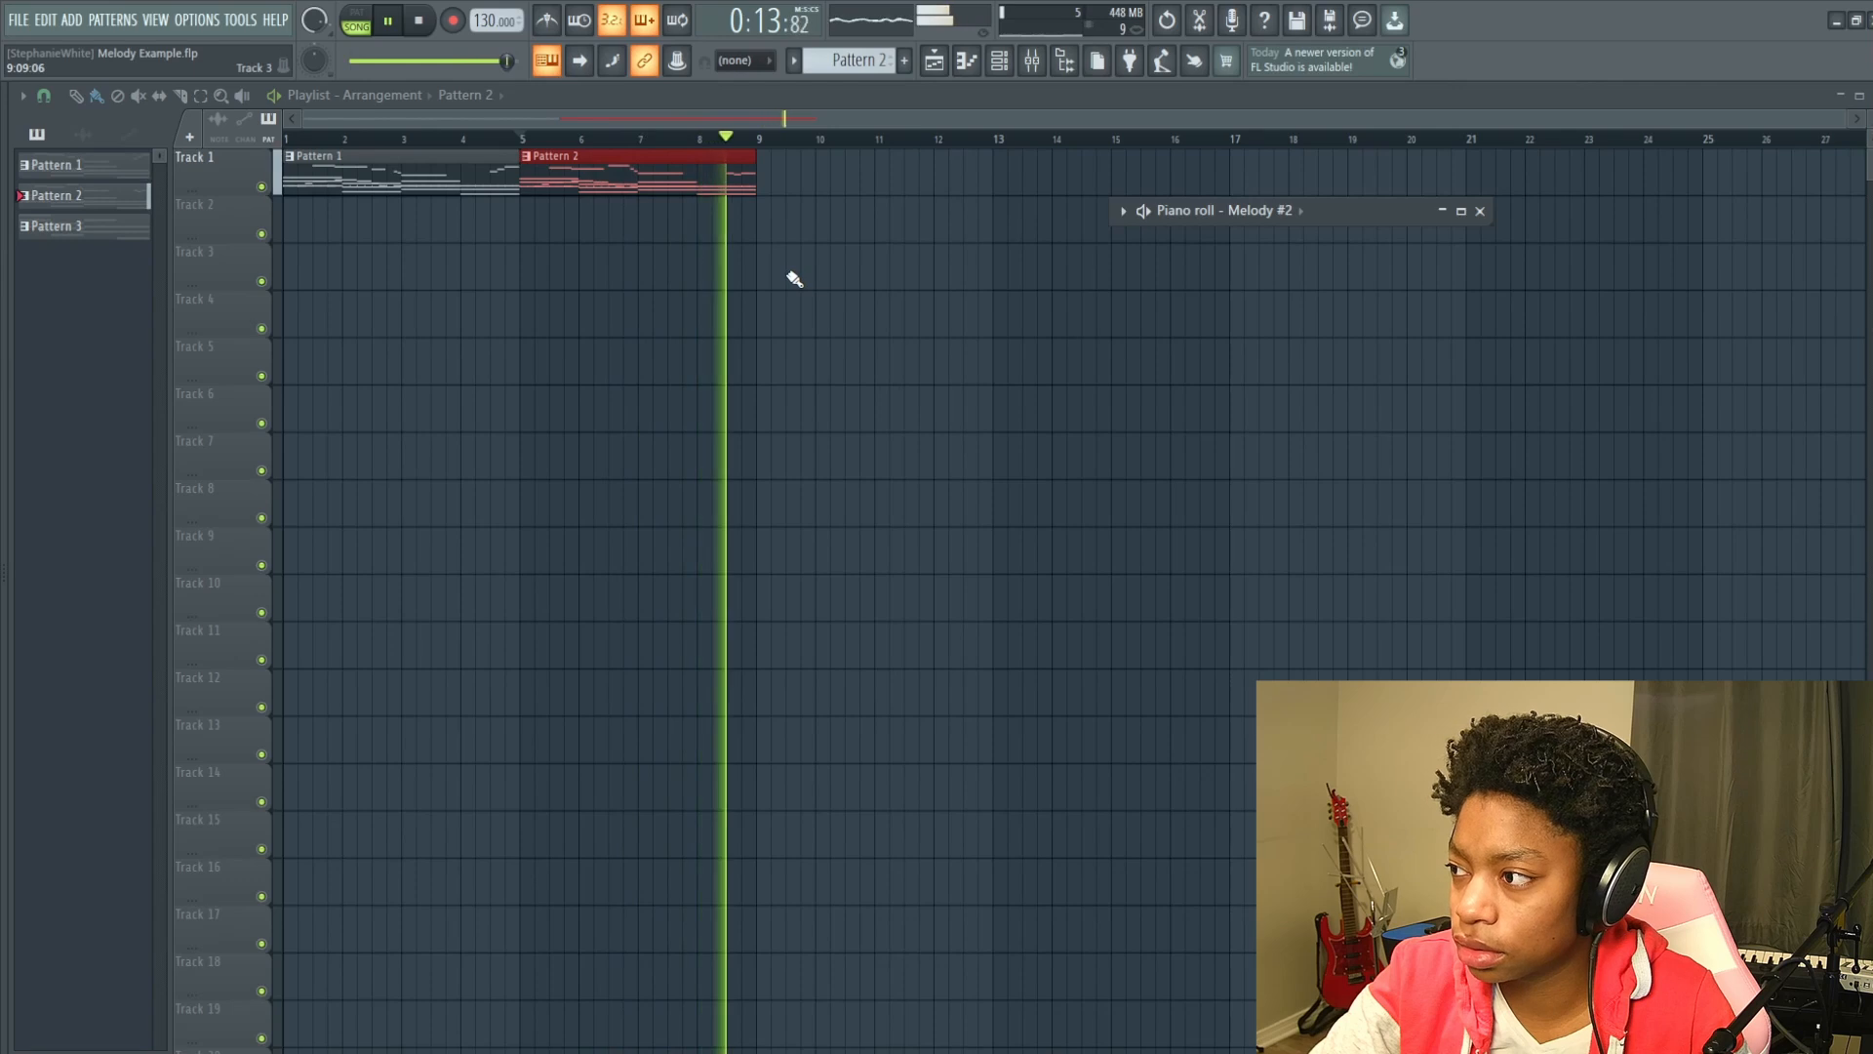
key("space")
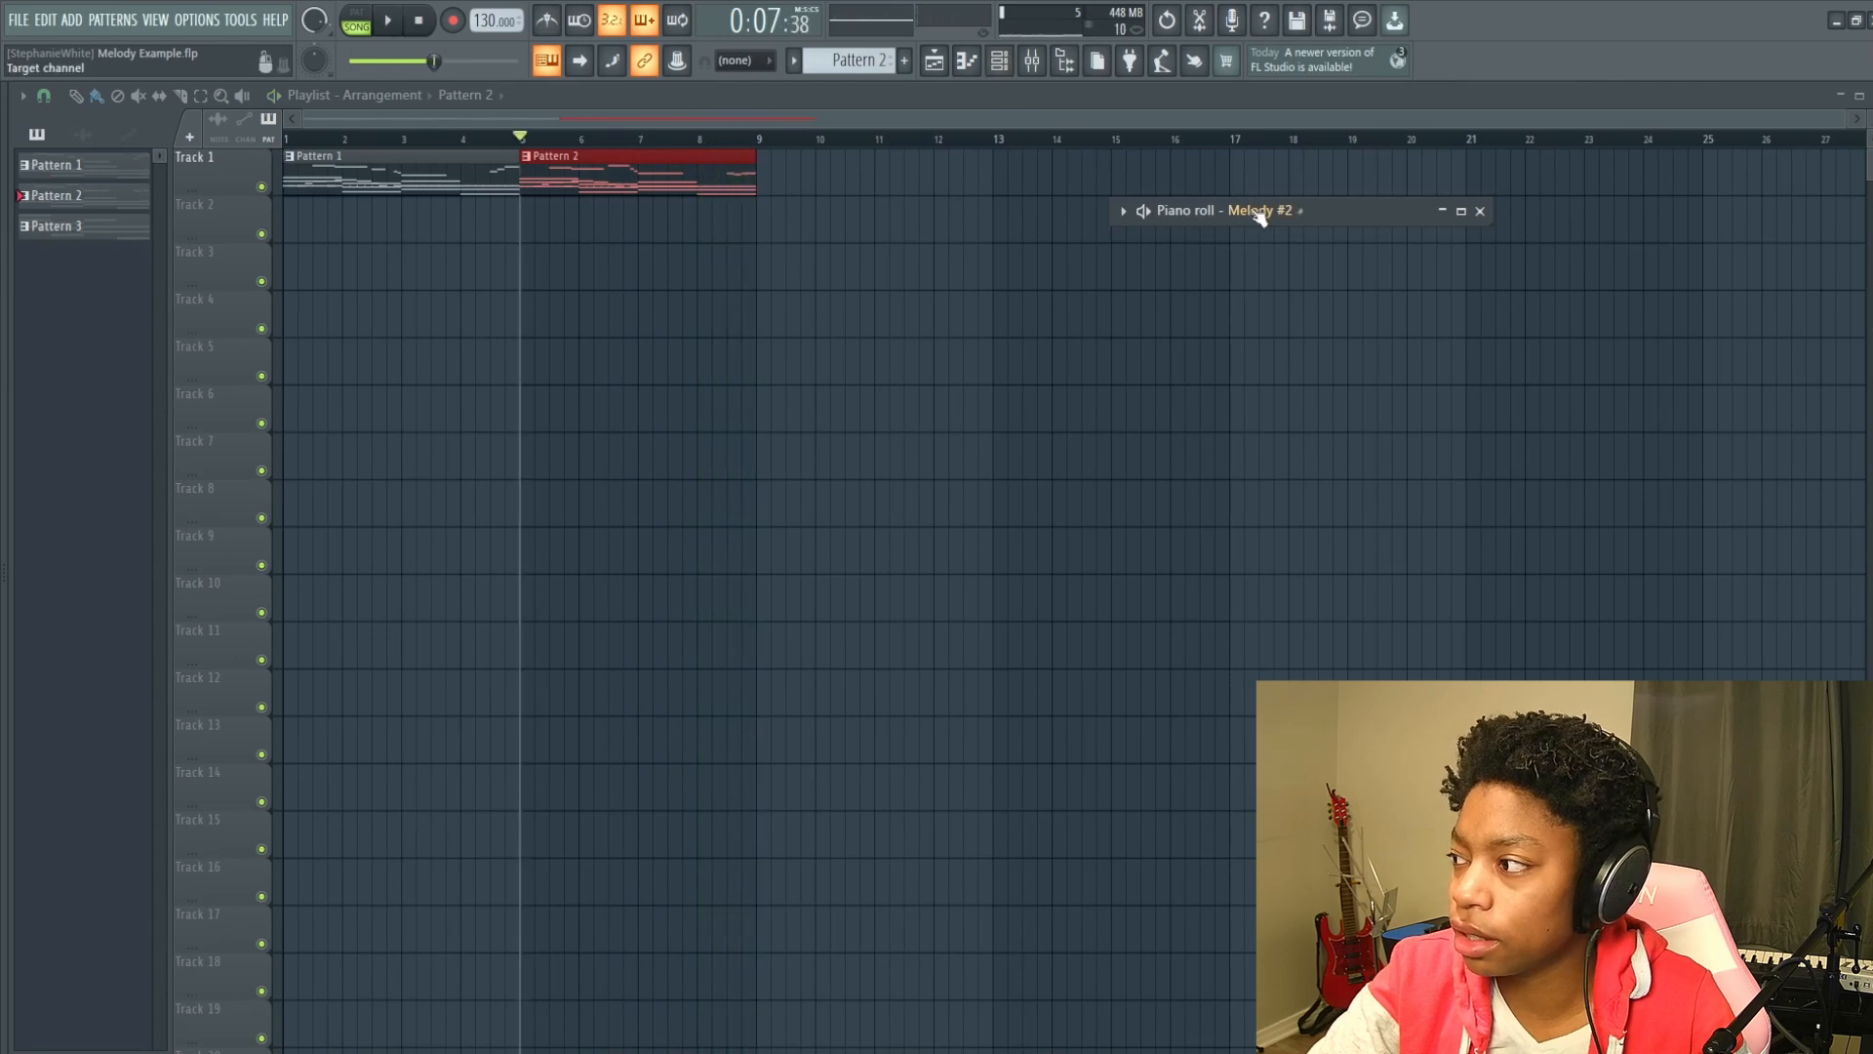
Play the arrangement of both patterns from bar 1 in the playlist and stop playback.
left_click(968, 60)
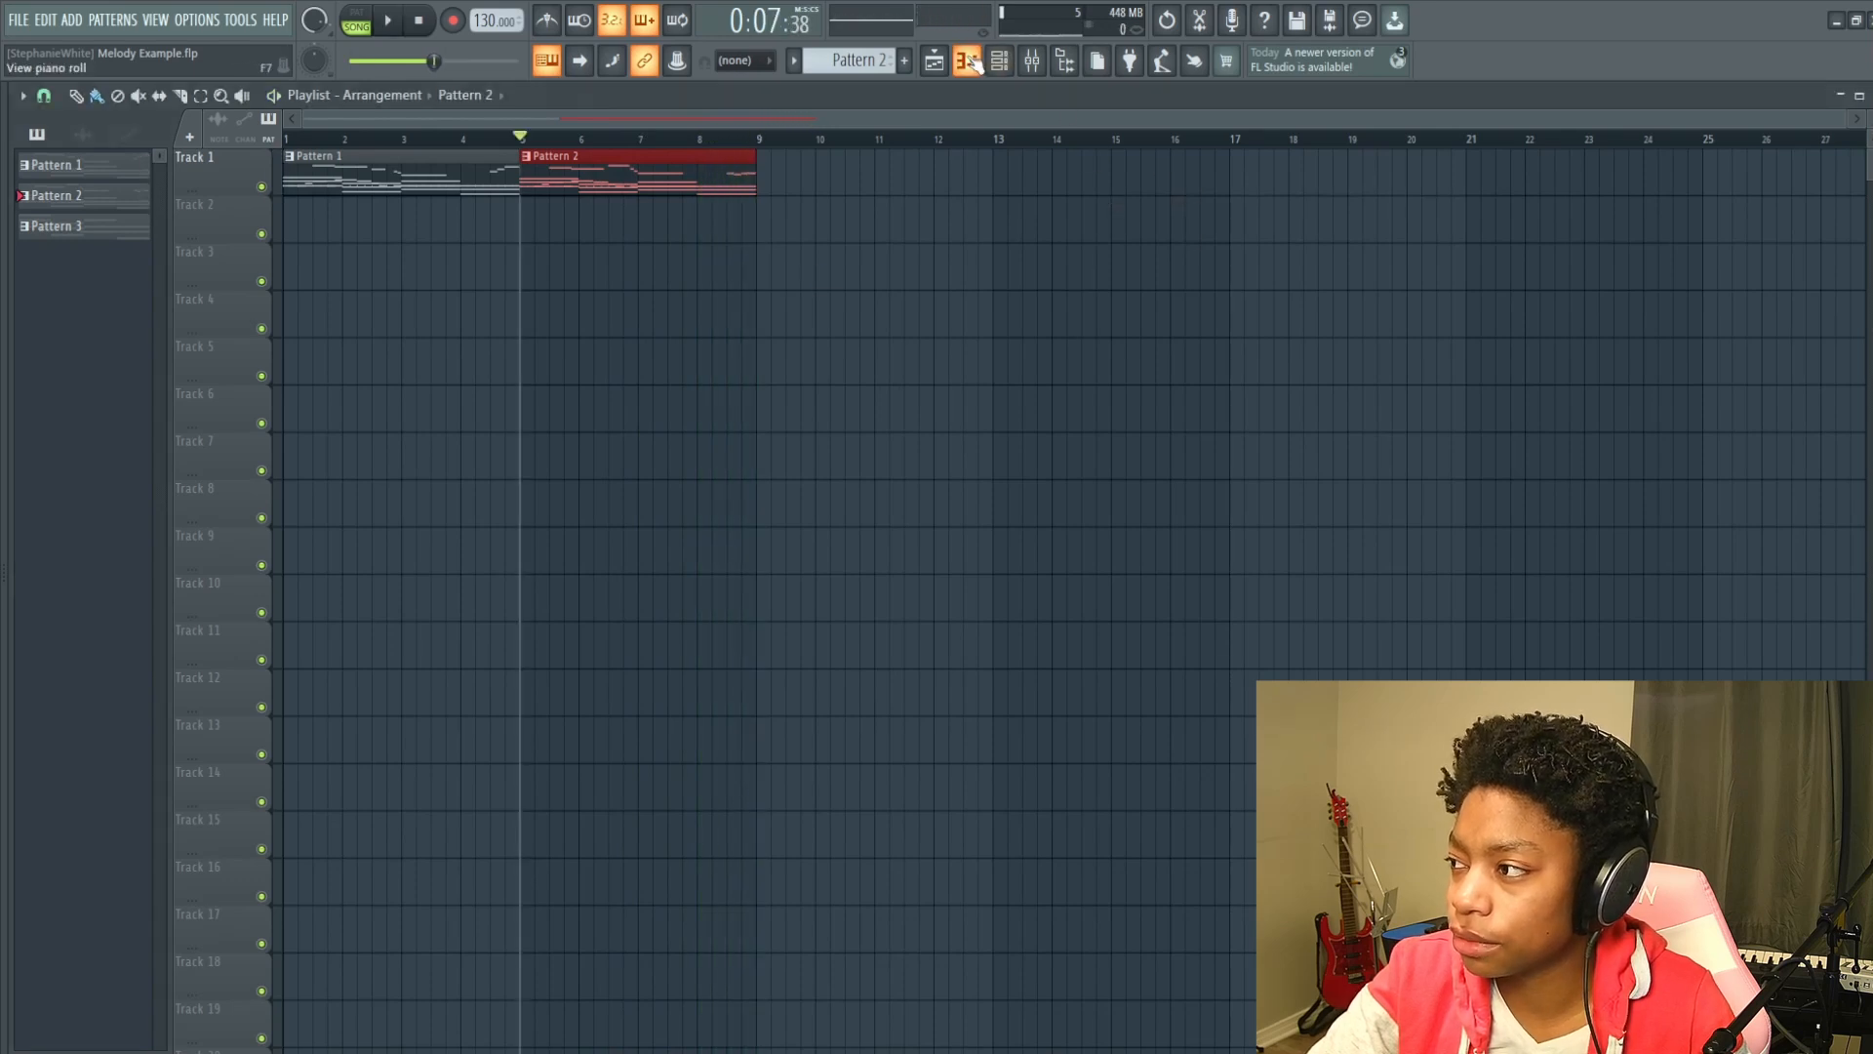
left_click(1001, 62)
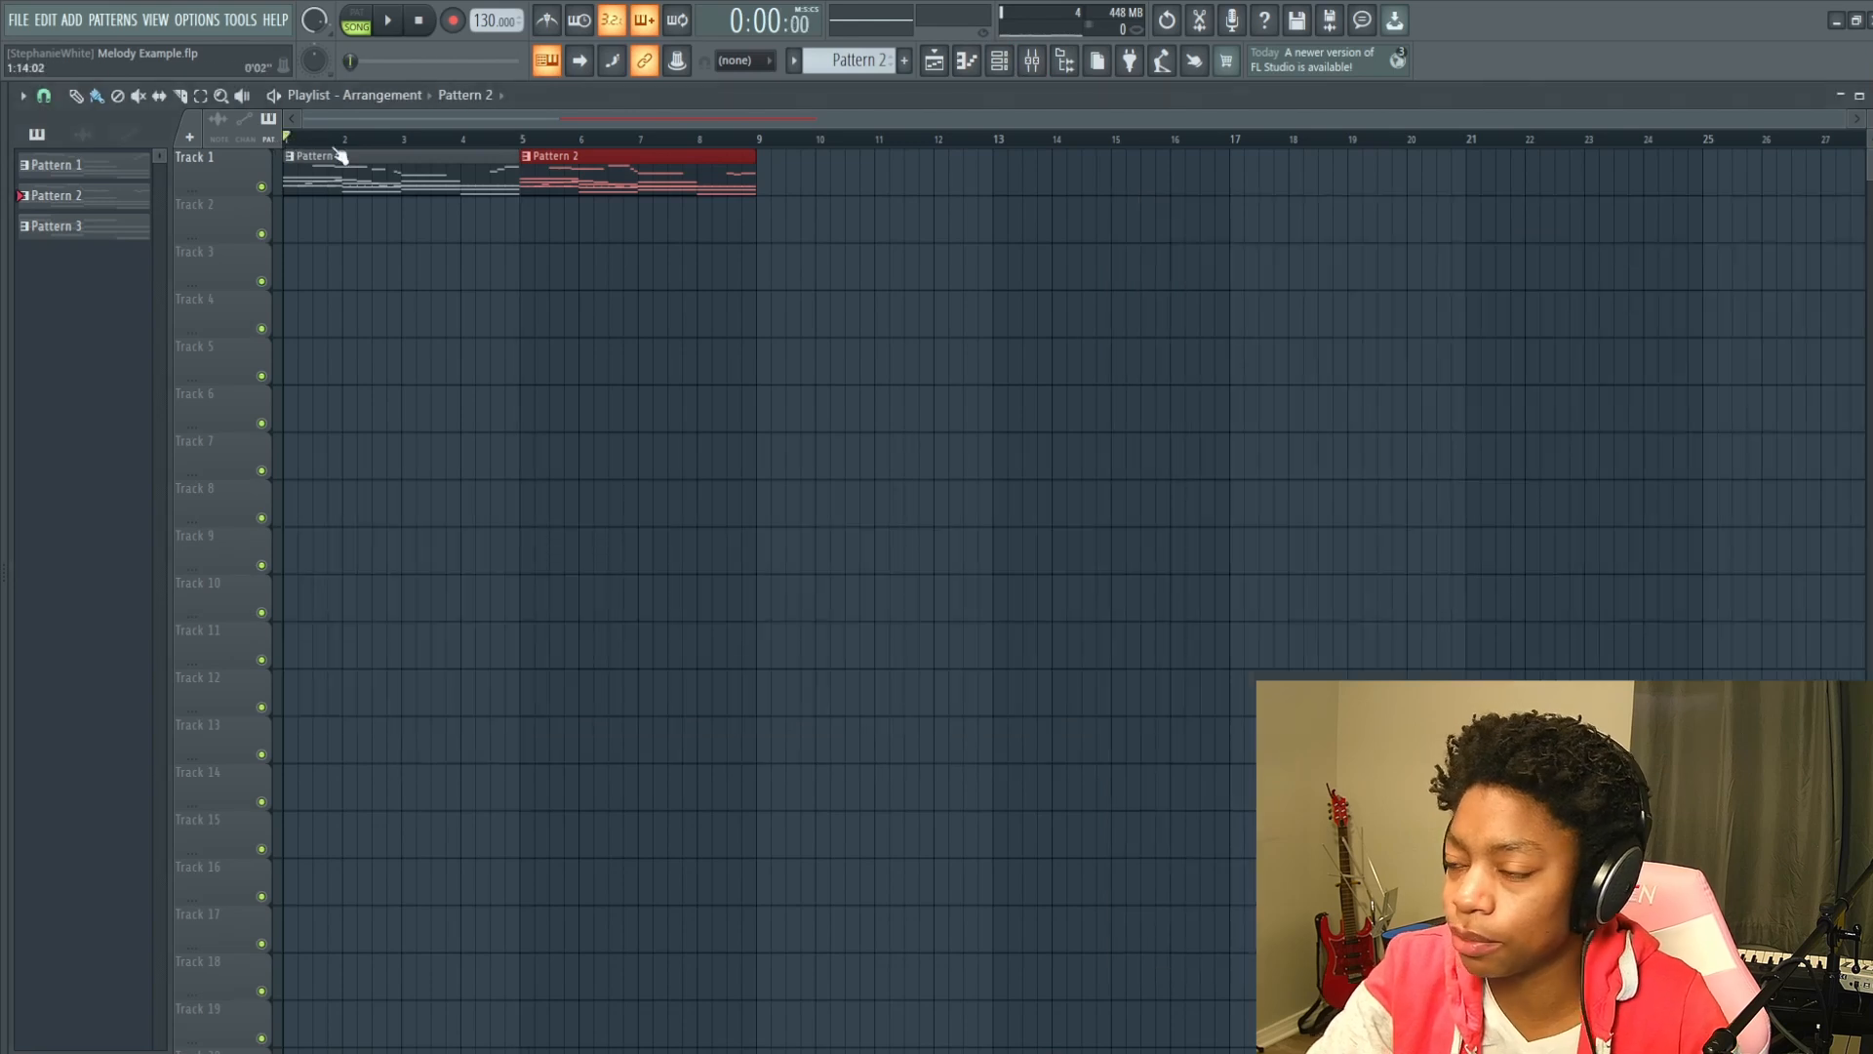
key("space")
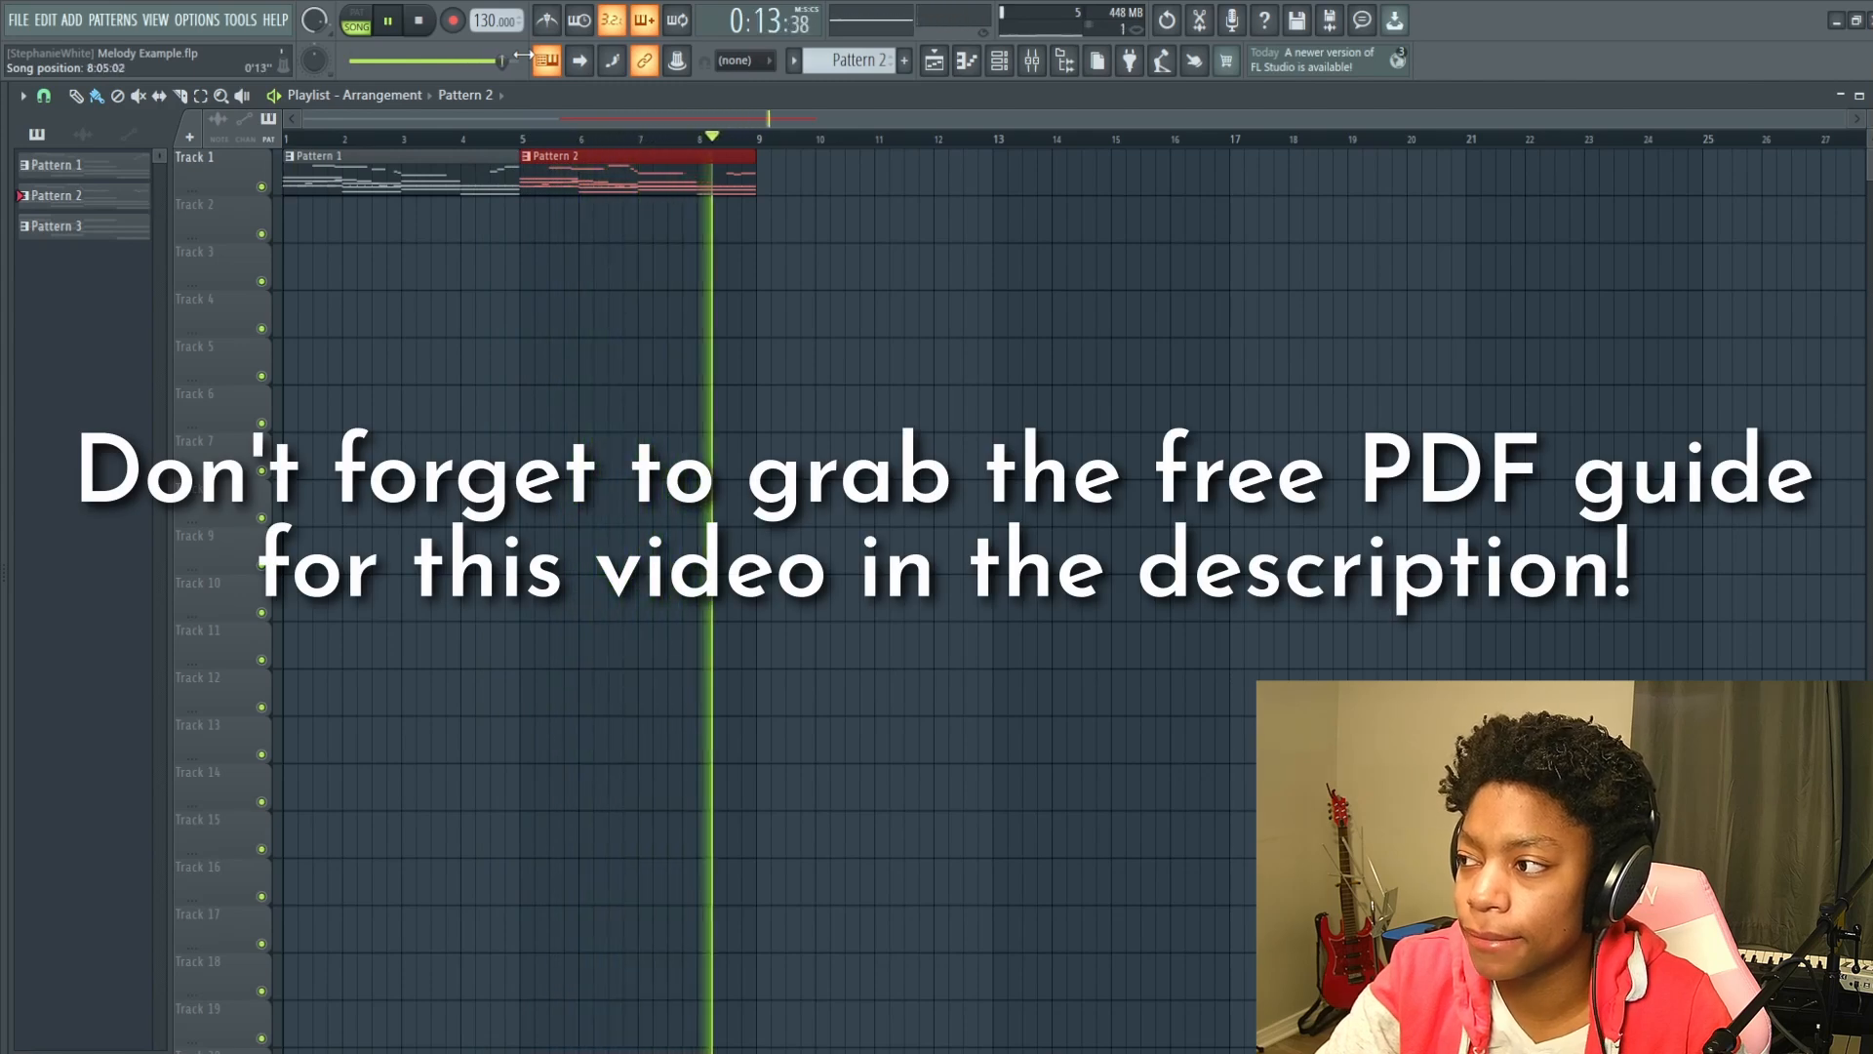
key("space")
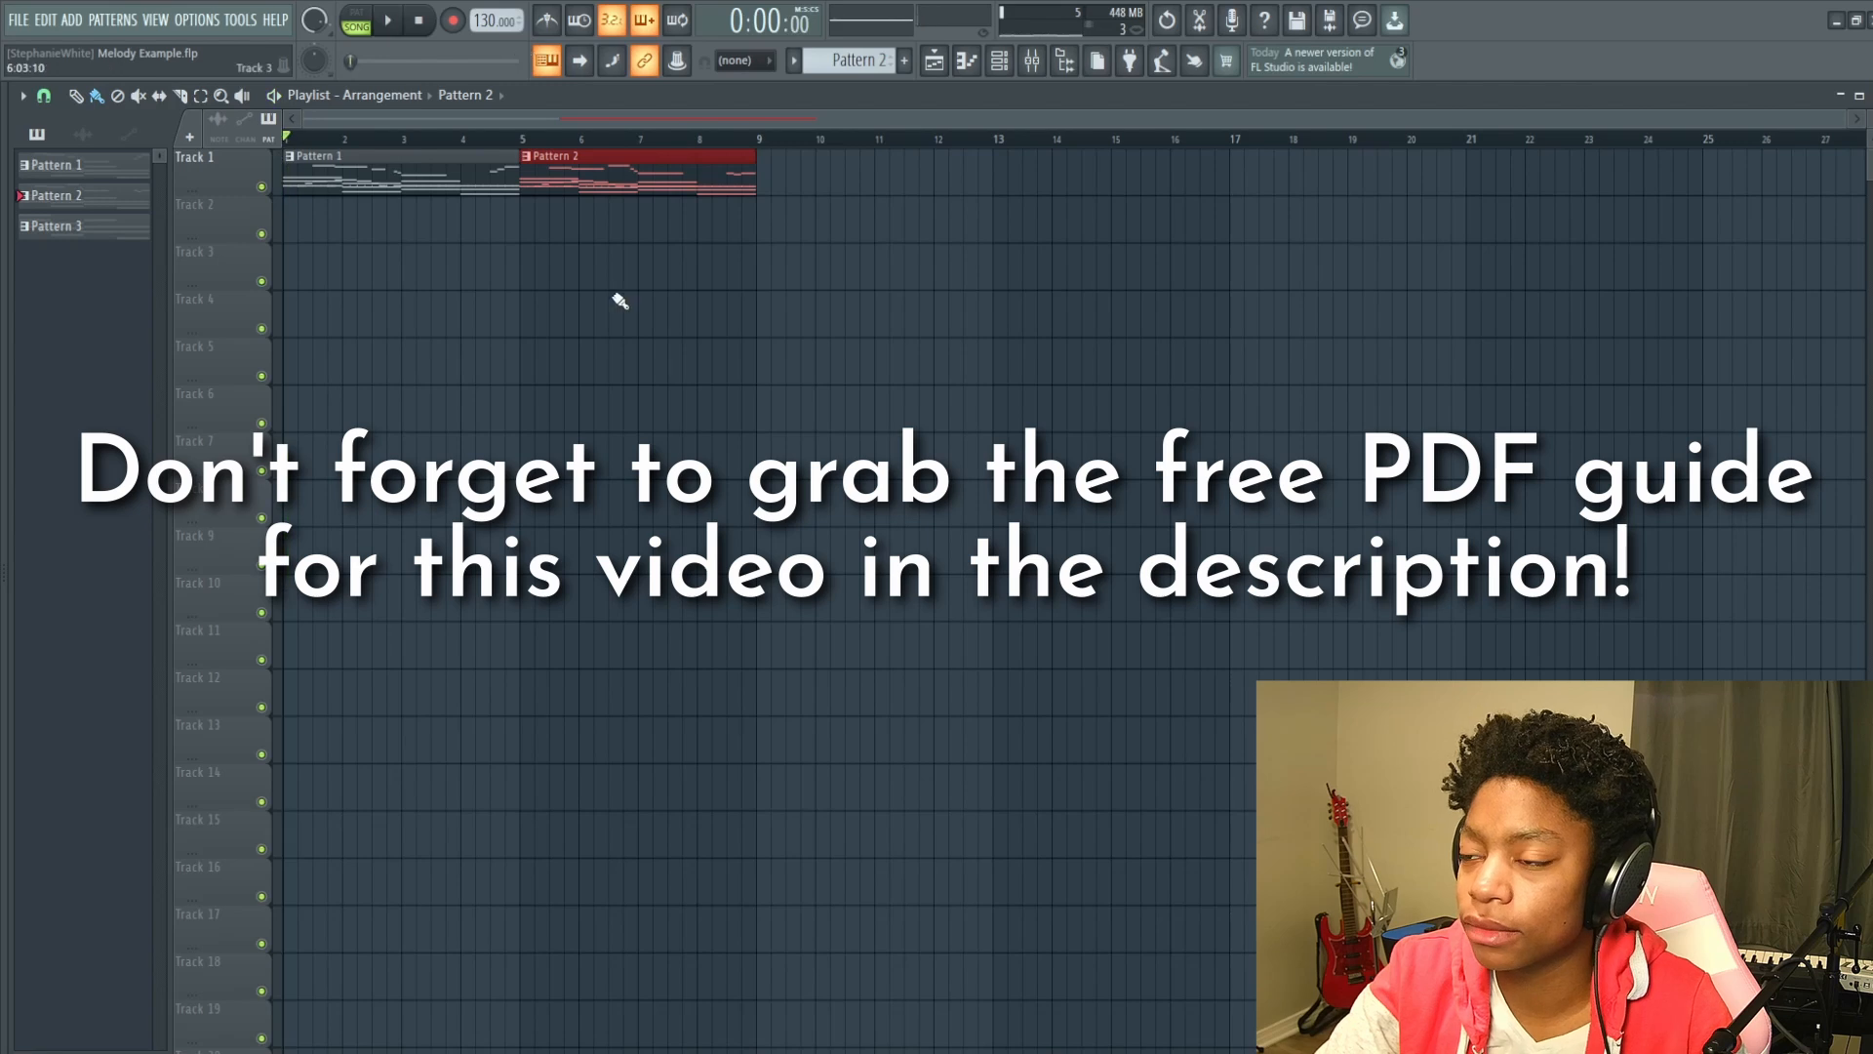